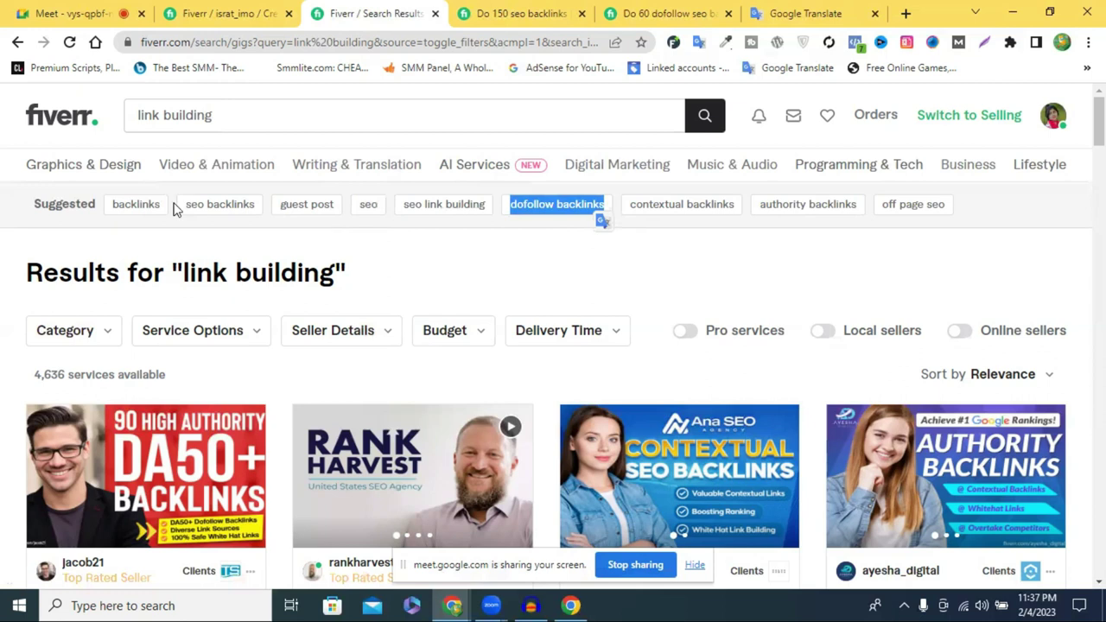
Copy the suggested term "backlinks" from the link building search results and add it as the gig's fifth positive keyword.
{"action": "double_click", "coordinate": [116, 206]}
{"action": "key", "text": "ctrl+c"}
{"action": "left_click", "coordinate": [223, 12]}
{"action": "key", "text": "ctrl+v"}
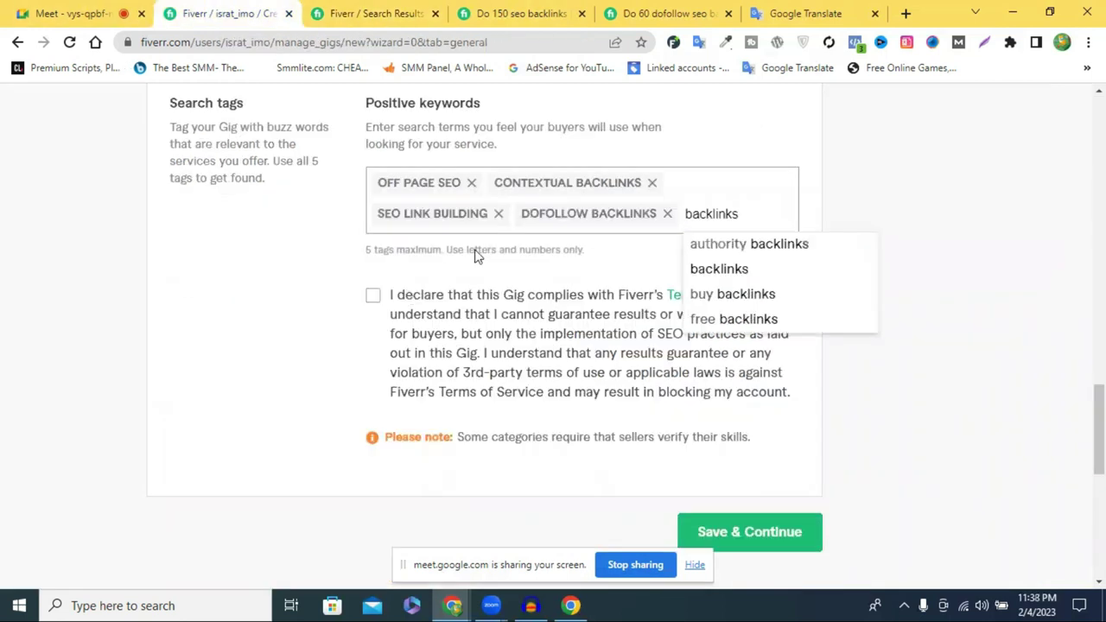
{"action": "key", "text": "Return"}
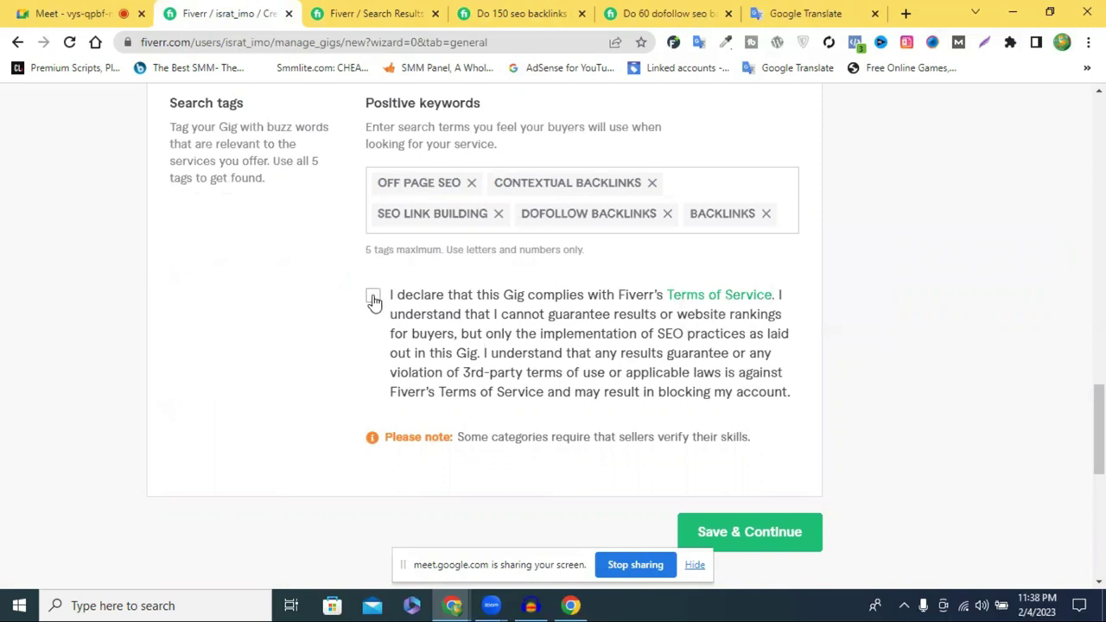
Accept the declaration that the gig complies with Fiverr's Terms of Service, and save the overview to continue to pricing.
{"action": "left_click", "coordinate": [694, 336]}
{"action": "scroll", "coordinate": [693, 335], "scroll_direction": "down", "scroll_amount": 1}
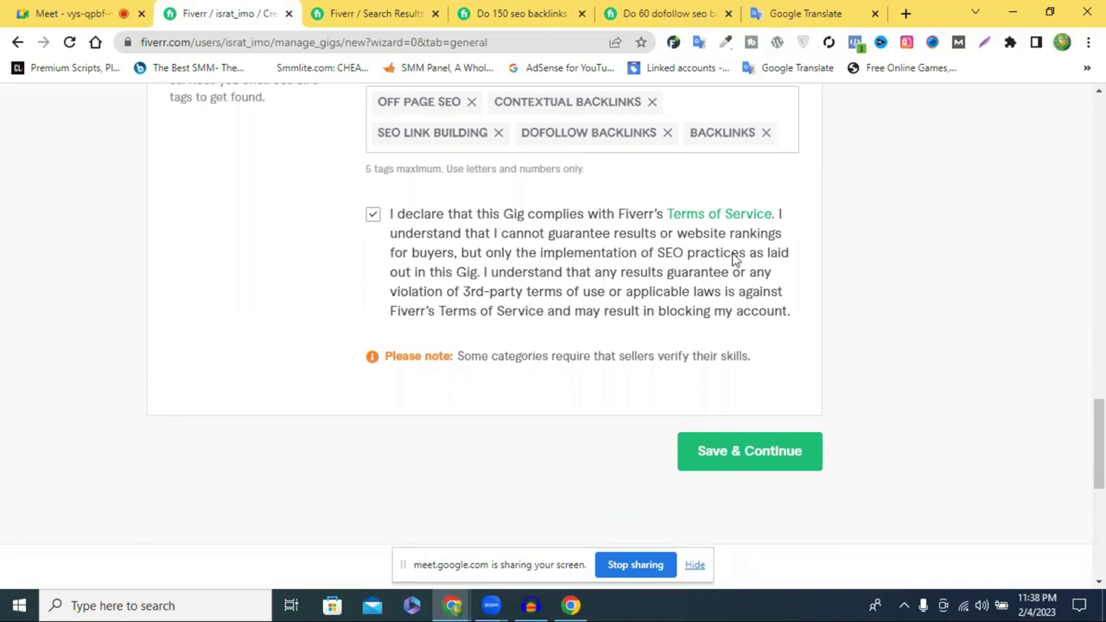
{"action": "scroll", "coordinate": [761, 252], "scroll_direction": "down", "scroll_amount": 2}
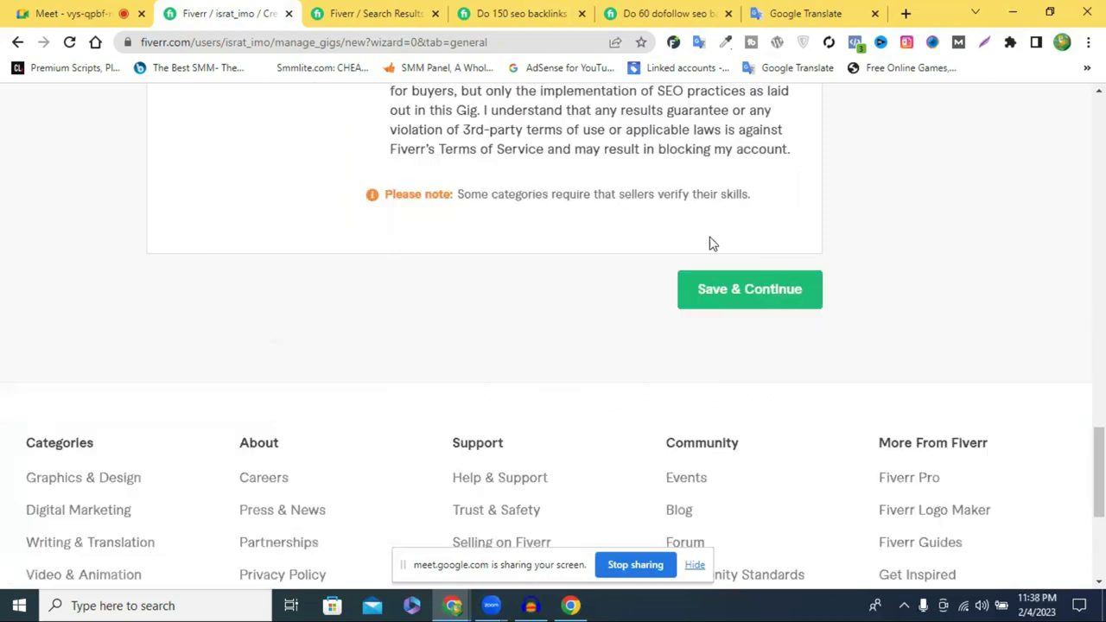
{"action": "left_click", "coordinate": [716, 291]}
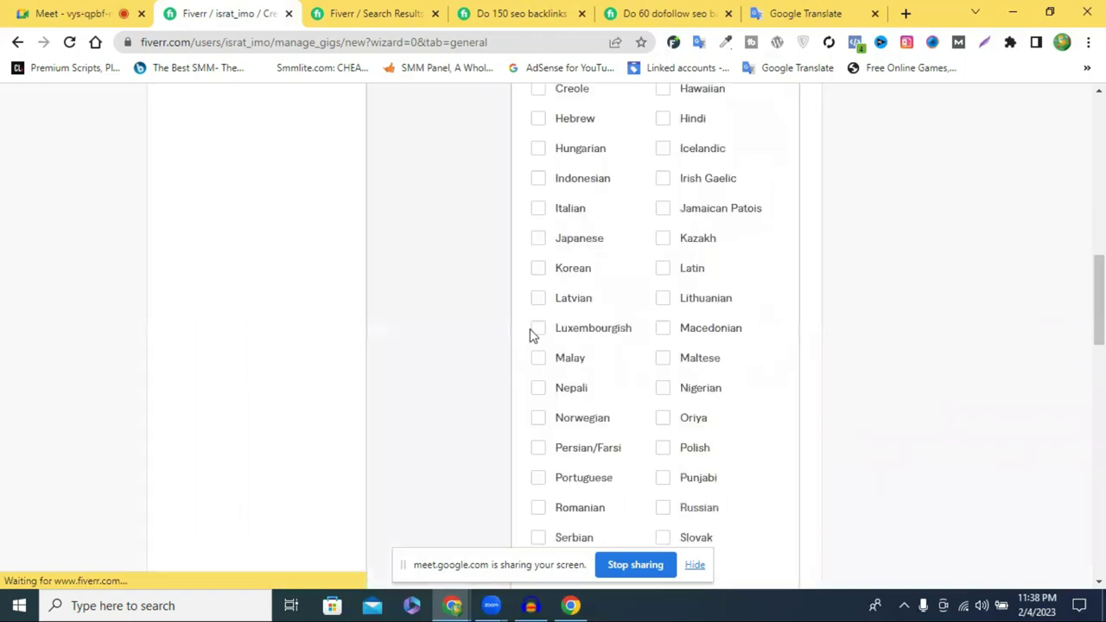
{"action": "scroll", "coordinate": [533, 333], "scroll_direction": "up", "scroll_amount": 3}
{"action": "scroll", "coordinate": [533, 333], "scroll_direction": "up", "scroll_amount": 5}
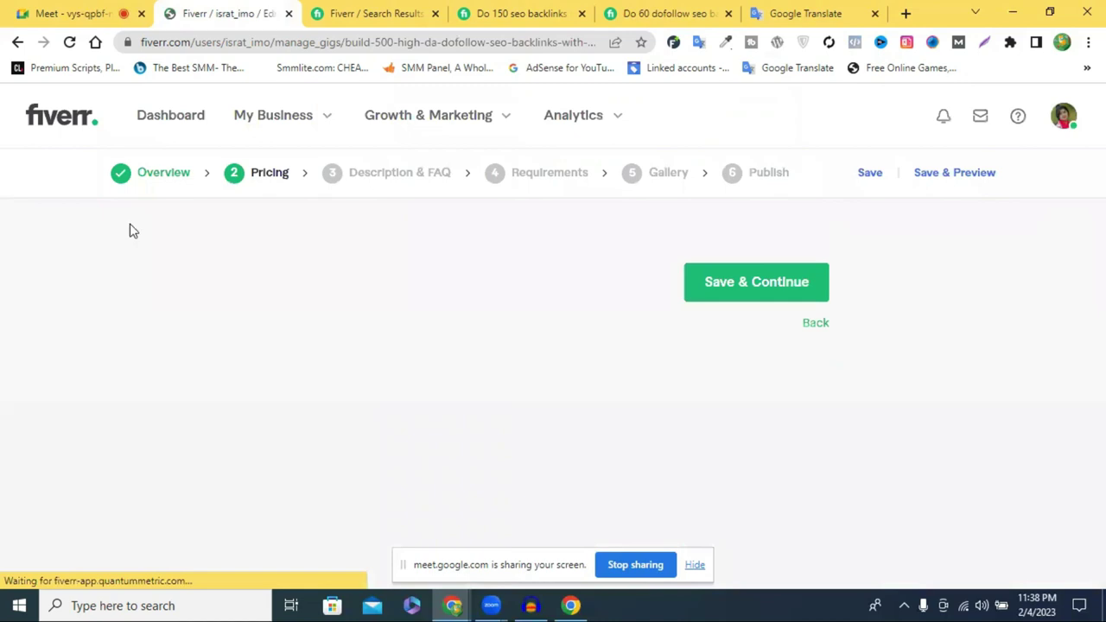
Reopen the gig's Overview stage and compare the gig title with the wording in the page URL.
{"action": "left_click", "coordinate": [165, 176]}
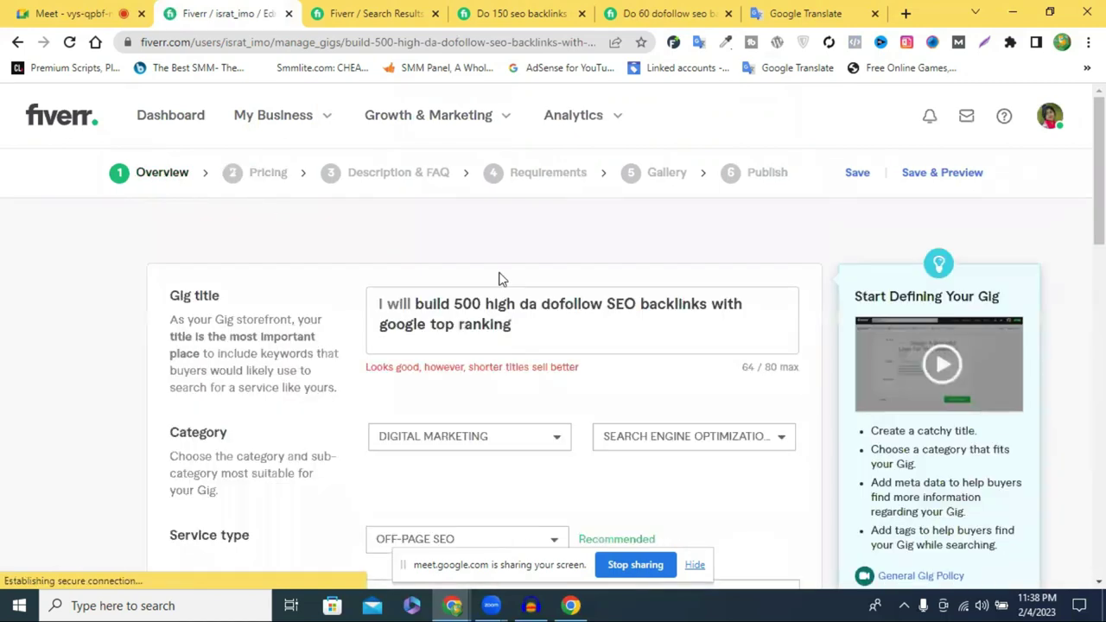
{"action": "scroll", "coordinate": [506, 276], "scroll_direction": "down", "scroll_amount": 1}
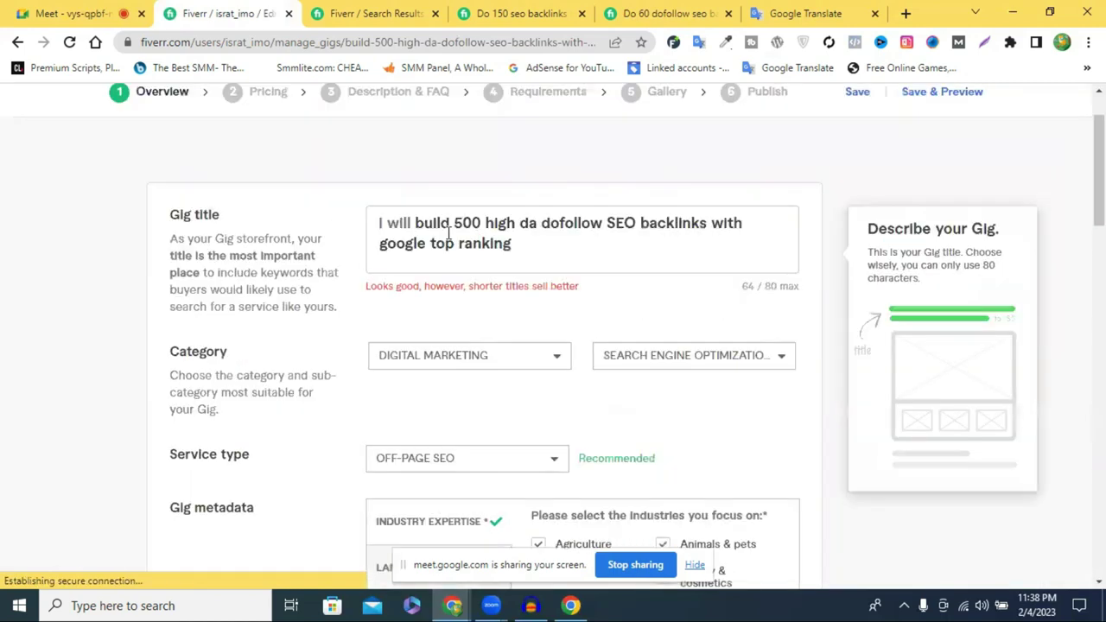
{"action": "triple_click", "coordinate": [447, 231]}
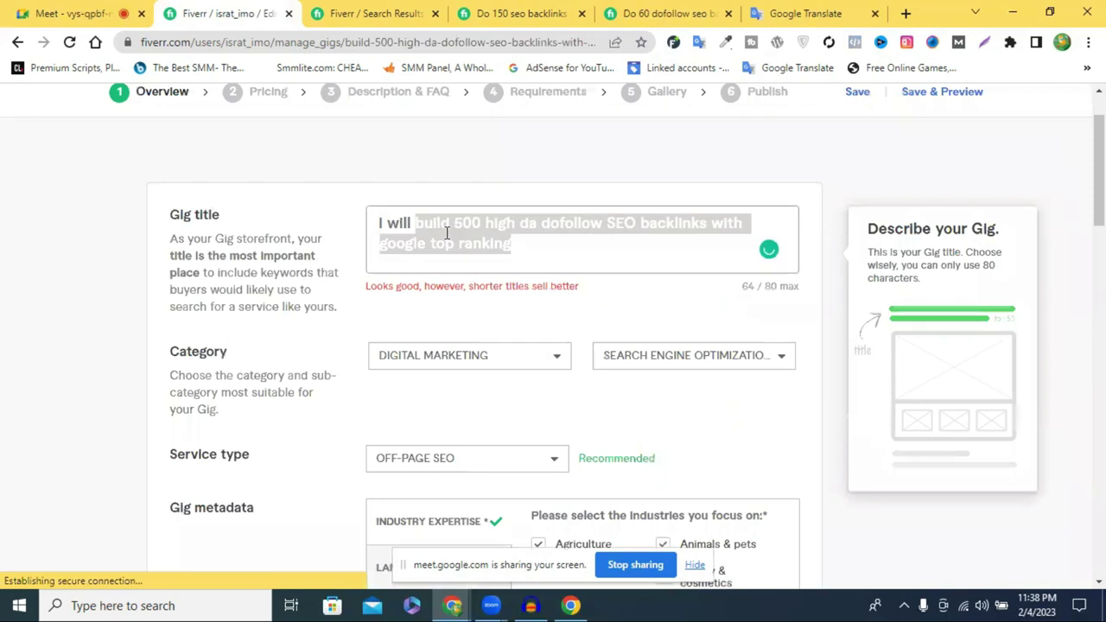
{"action": "left_click_drag", "start_coordinate": [273, 42], "coordinate": [598, 42]}
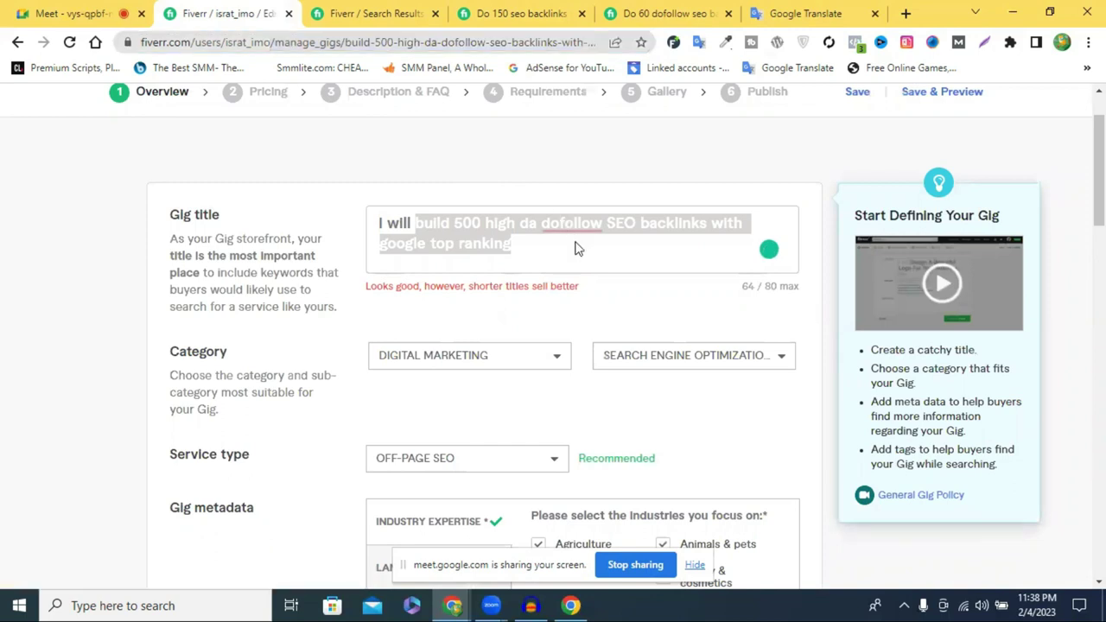
{"action": "scroll", "coordinate": [587, 246], "scroll_direction": "down", "scroll_amount": 2}
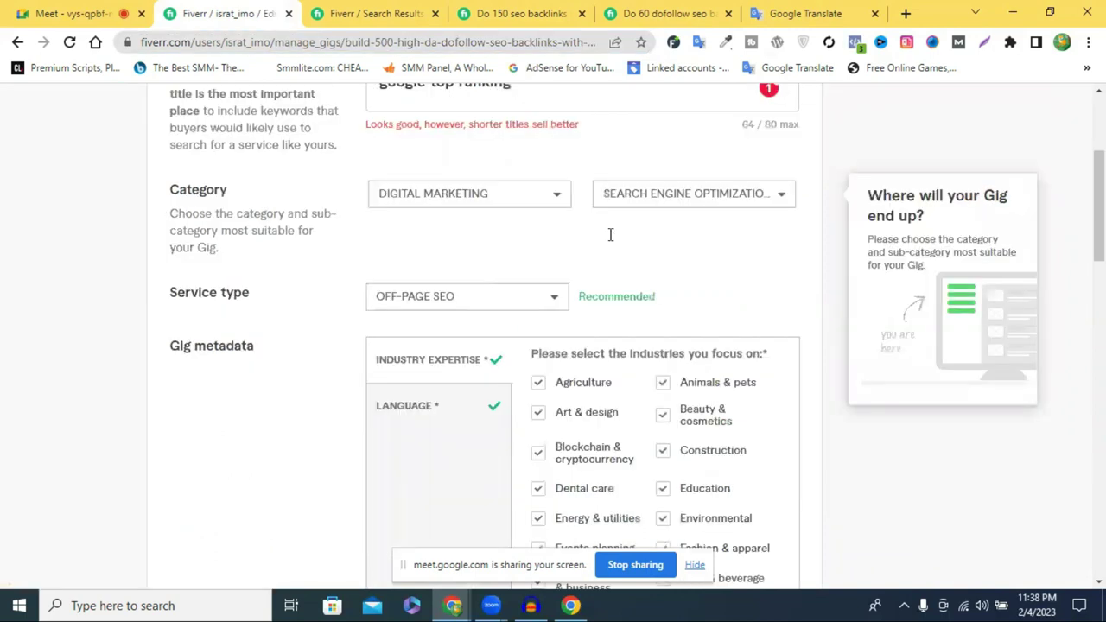
{"action": "scroll", "coordinate": [514, 234], "scroll_direction": "up", "scroll_amount": 2}
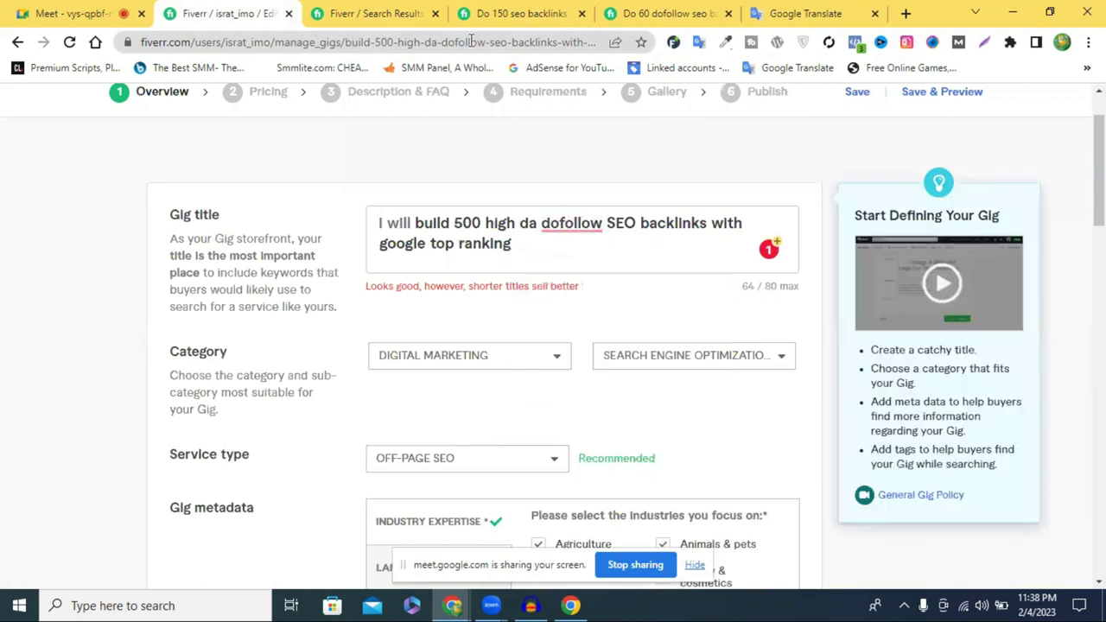
{"action": "double_click", "coordinate": [571, 45]}
Return to the Pricing stage and look through the Scope & Pricing form.
{"action": "left_click", "coordinate": [583, 173]}
{"action": "scroll", "coordinate": [579, 202], "scroll_direction": "down", "scroll_amount": 4}
{"action": "scroll", "coordinate": [288, 153], "scroll_direction": "up", "scroll_amount": 4}
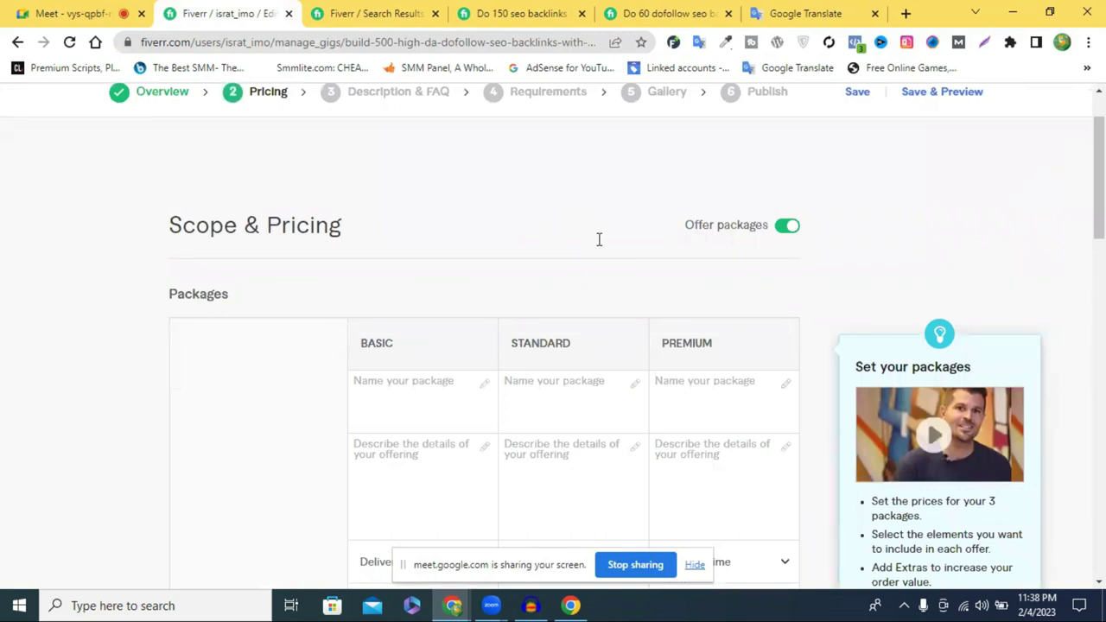
Browse the competing gigs for 150 SEO backlinks and 60 dofollow backlinks, checking descriptions, seller details and package sections.
{"action": "key", "text": "ctrl+Tab"}
{"action": "key", "text": "ctrl+Tab"}
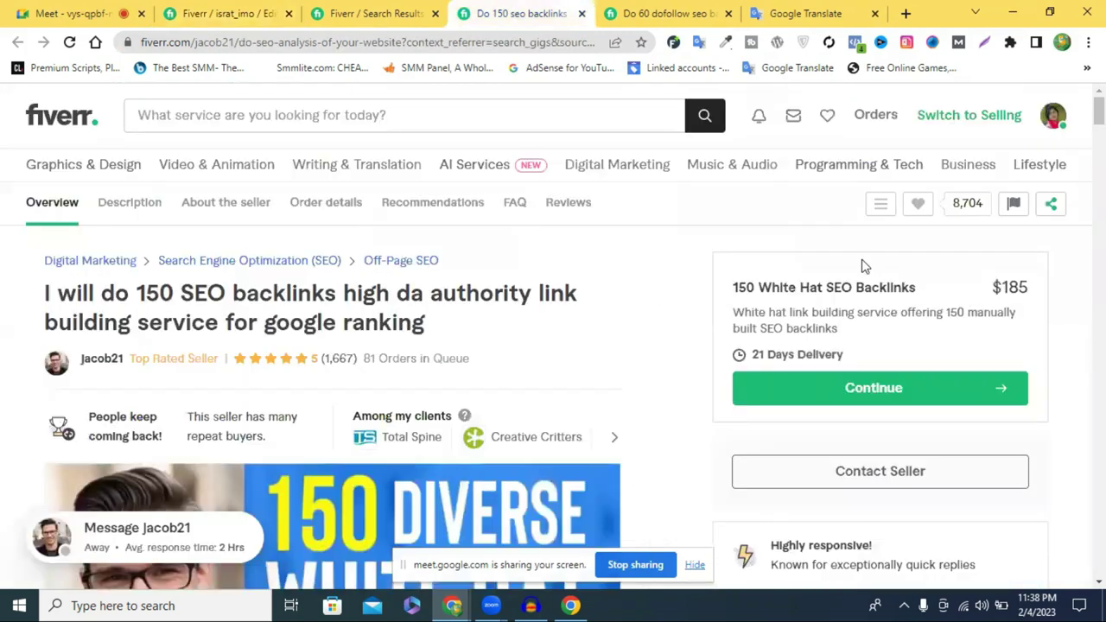
{"action": "scroll", "coordinate": [762, 86], "scroll_direction": "down", "scroll_amount": 2}
{"action": "key", "text": "ctrl+Tab"}
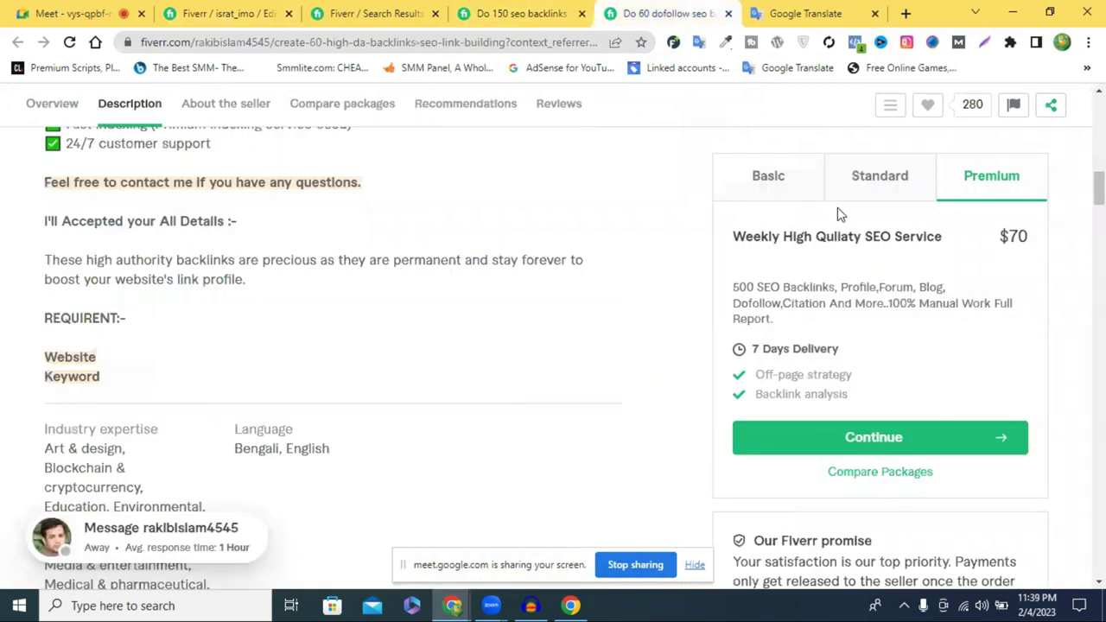
{"action": "scroll", "coordinate": [327, 305], "scroll_direction": "down", "scroll_amount": 5}
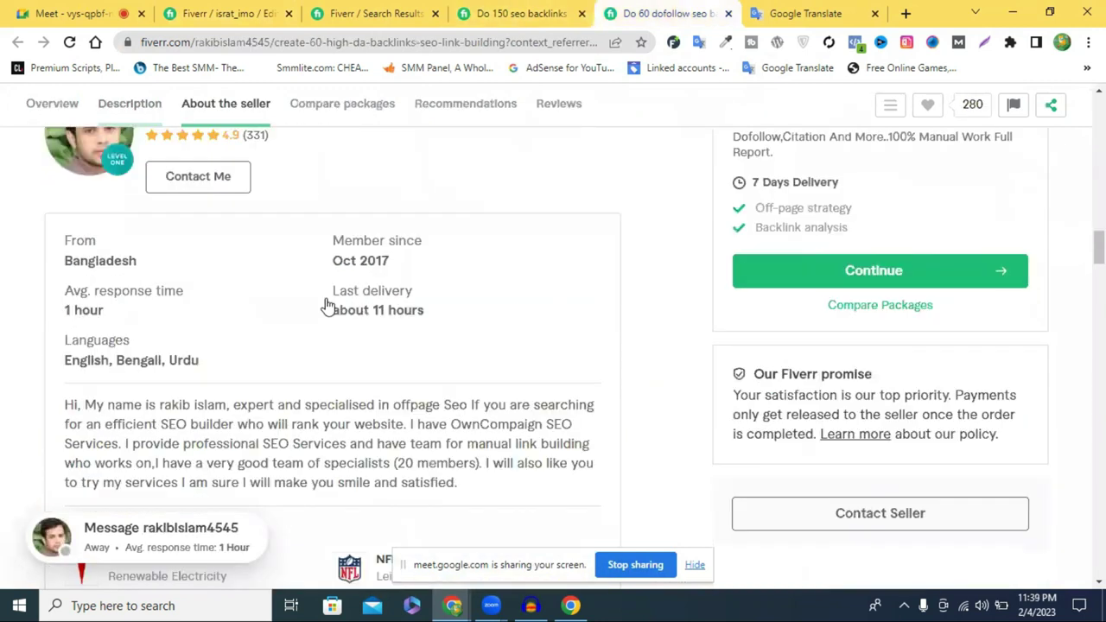
{"action": "scroll", "coordinate": [350, 320], "scroll_direction": "down", "scroll_amount": 5}
{"action": "scroll", "coordinate": [356, 324], "scroll_direction": "down", "scroll_amount": 5}
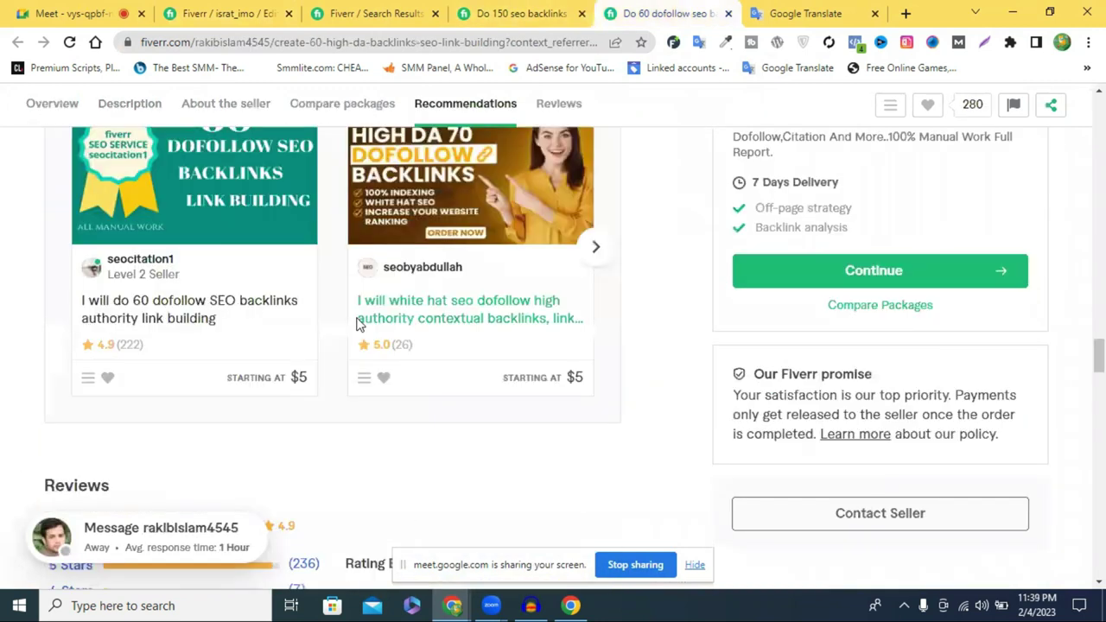
{"action": "scroll", "coordinate": [359, 324], "scroll_direction": "up", "scroll_amount": 6}
{"action": "scroll", "coordinate": [250, 256], "scroll_direction": "down", "scroll_amount": 3}
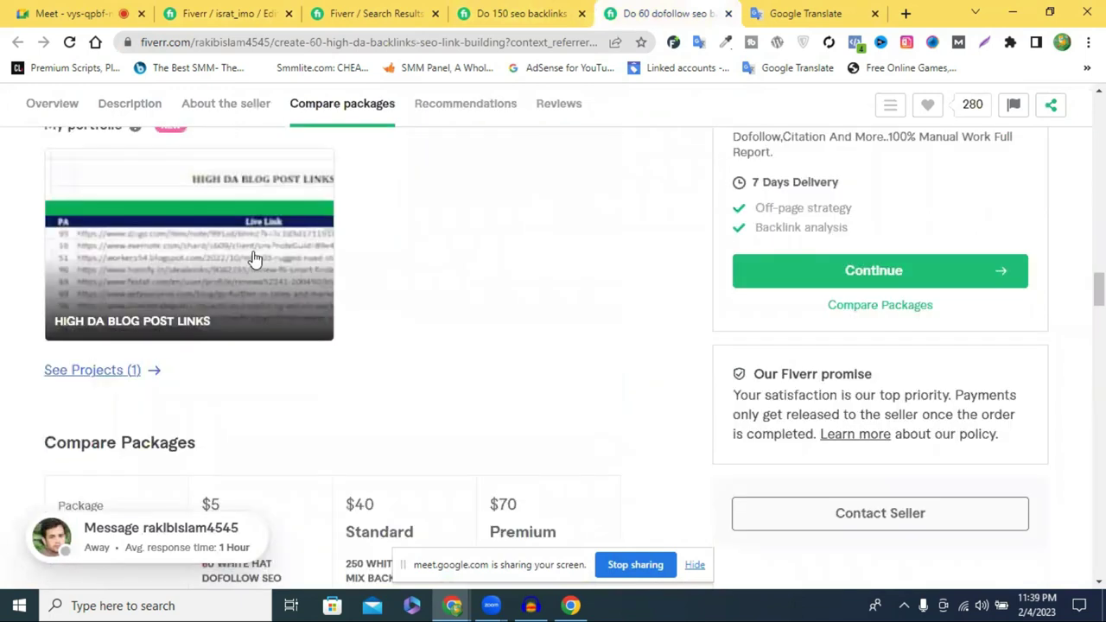
View the competitor's "HIGH DA BLOG POST LINKS" portfolio project, close it, and check the client list above.
{"action": "left_click", "coordinate": [253, 257]}
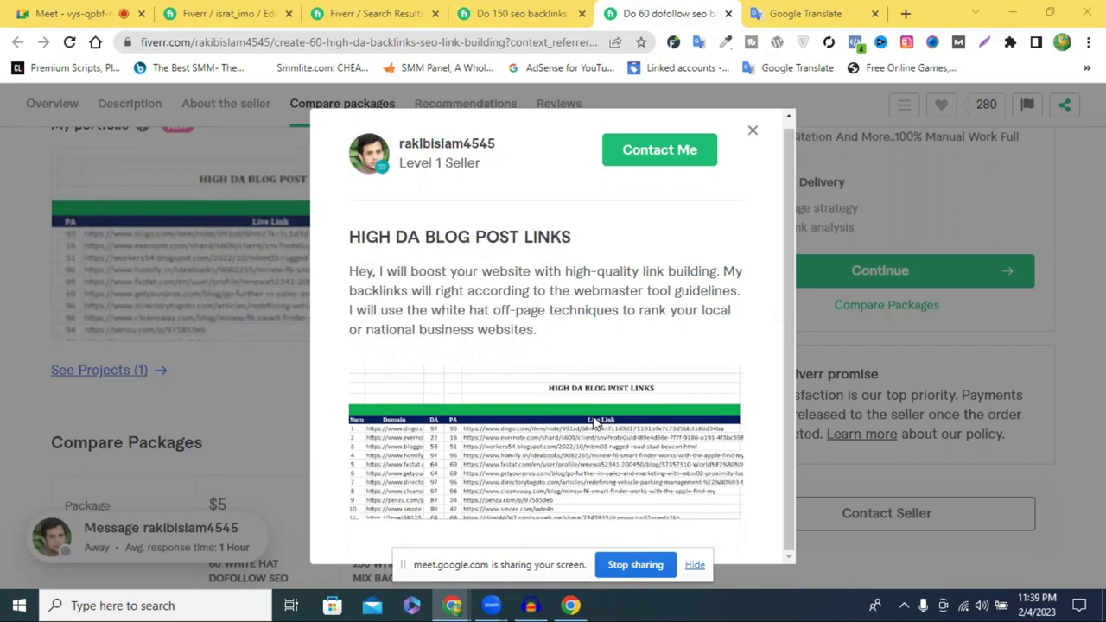
{"action": "left_click", "coordinate": [753, 131]}
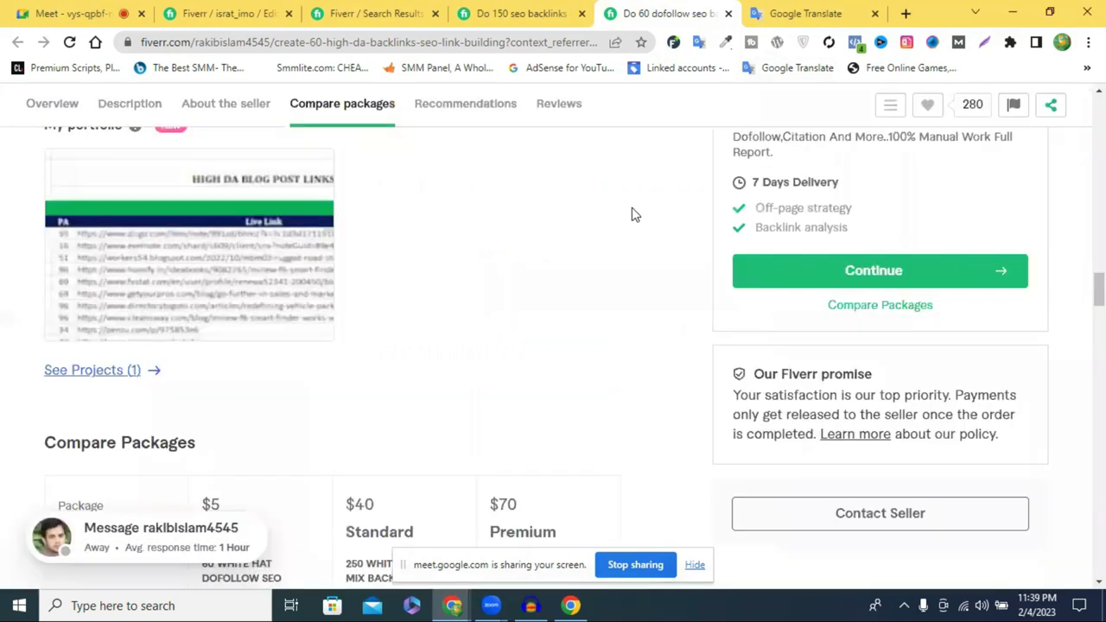
{"action": "scroll", "coordinate": [484, 302], "scroll_direction": "up", "scroll_amount": 3}
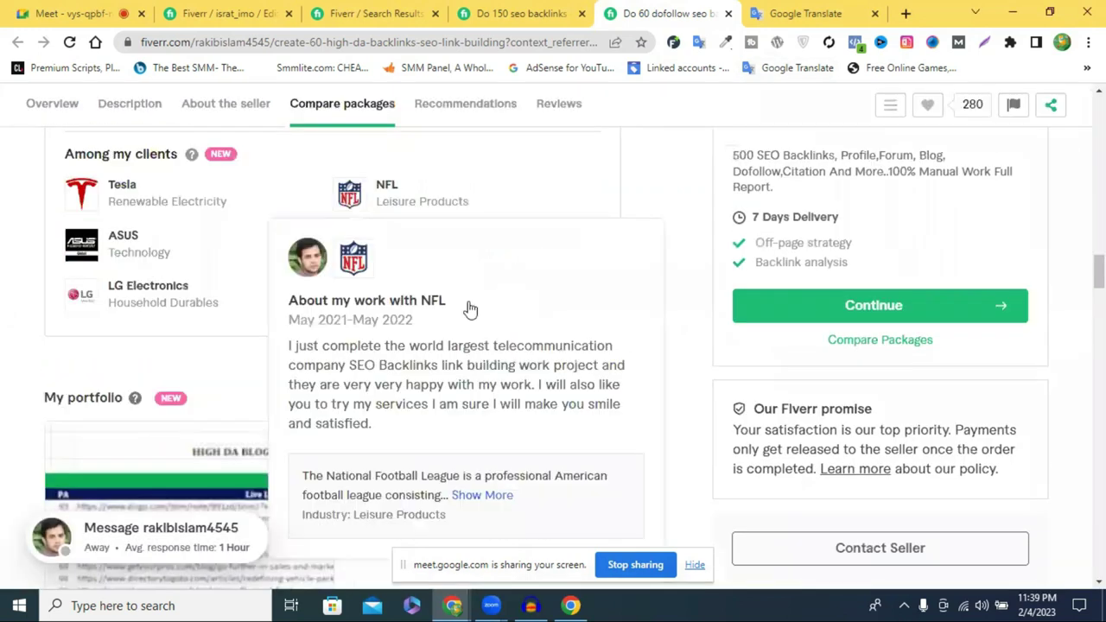
Examine the prices and backlink quantities of the Basic, Standard and Premium packages in the competitor's comparison table.
{"action": "scroll", "coordinate": [480, 298], "scroll_direction": "down", "scroll_amount": 10}
{"action": "scroll", "coordinate": [285, 293], "scroll_direction": "up", "scroll_amount": 3}
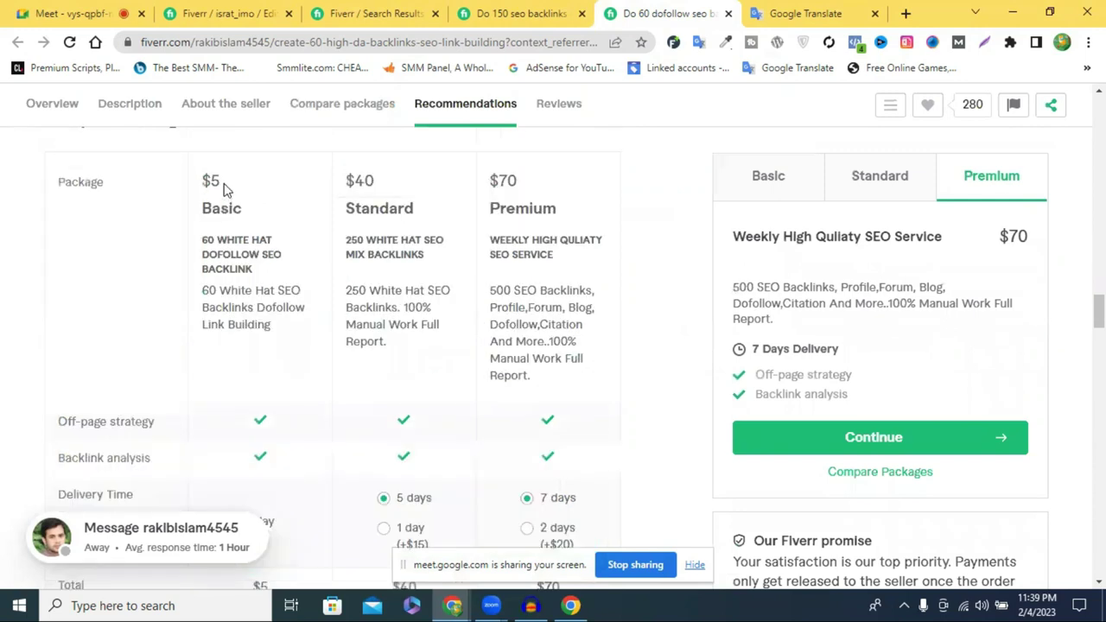
{"action": "triple_click", "coordinate": [188, 248]}
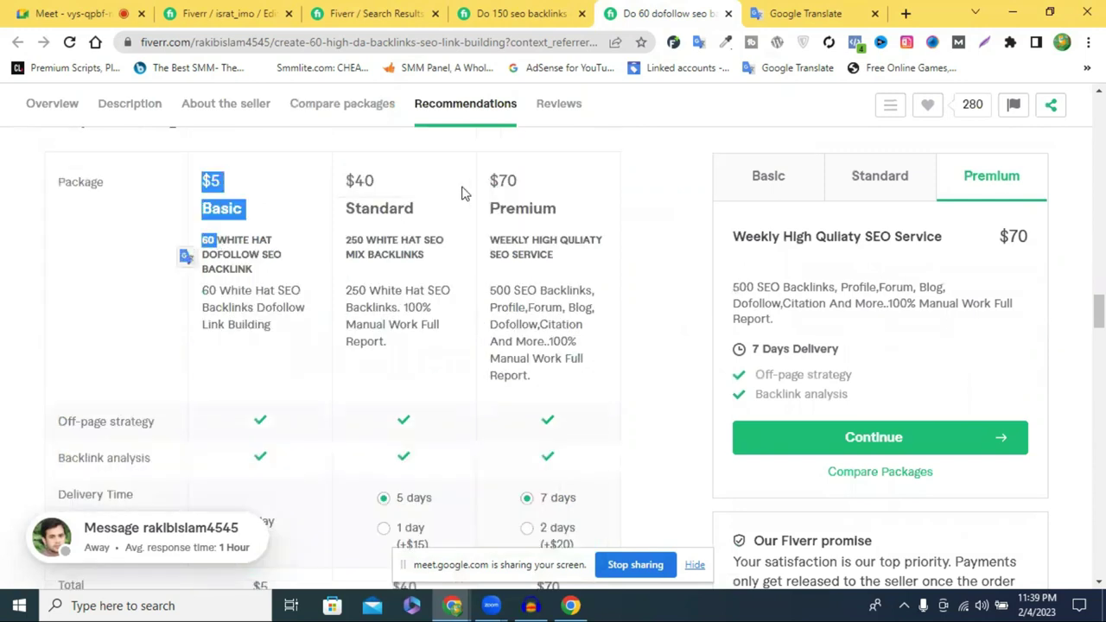
{"action": "left_click", "coordinate": [371, 182]}
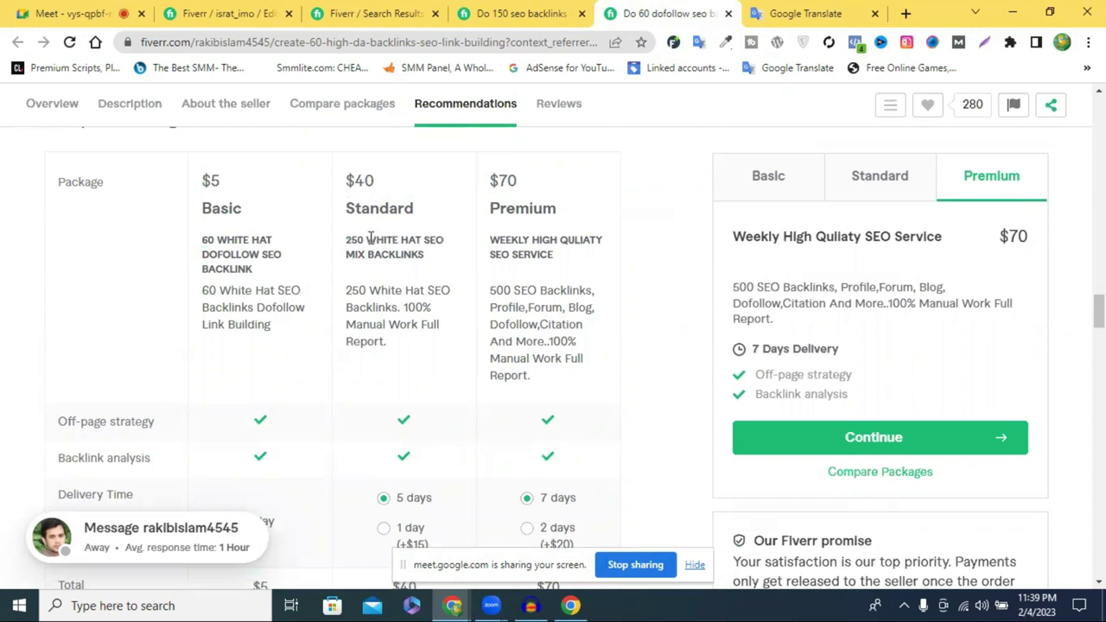
{"action": "left_click_drag", "start_coordinate": [342, 240], "coordinate": [369, 235]}
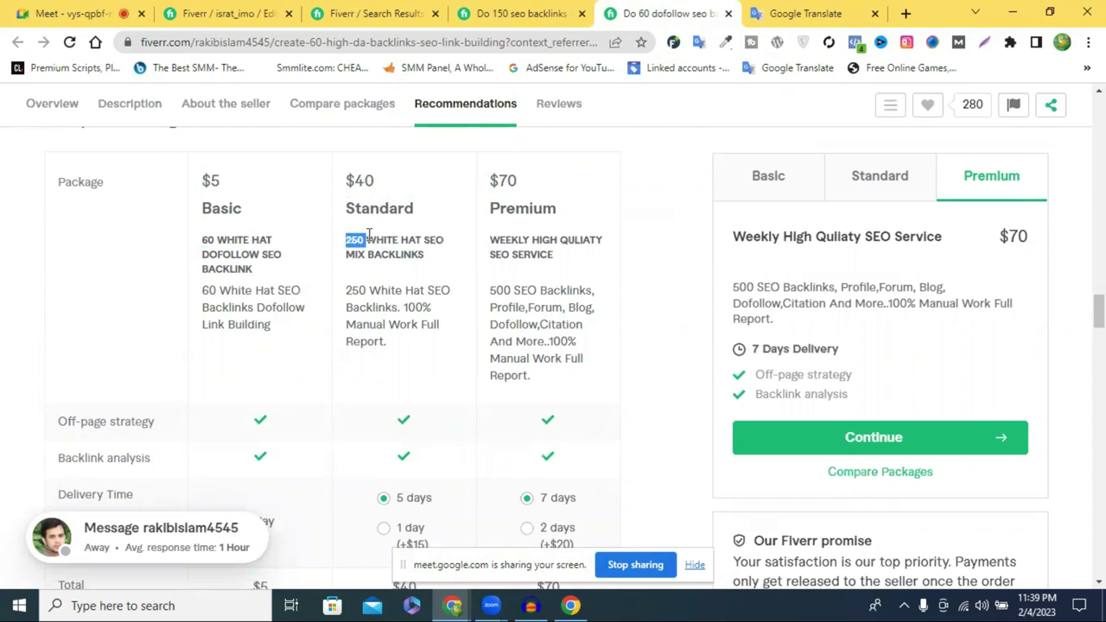
{"action": "double_click", "coordinate": [523, 208]}
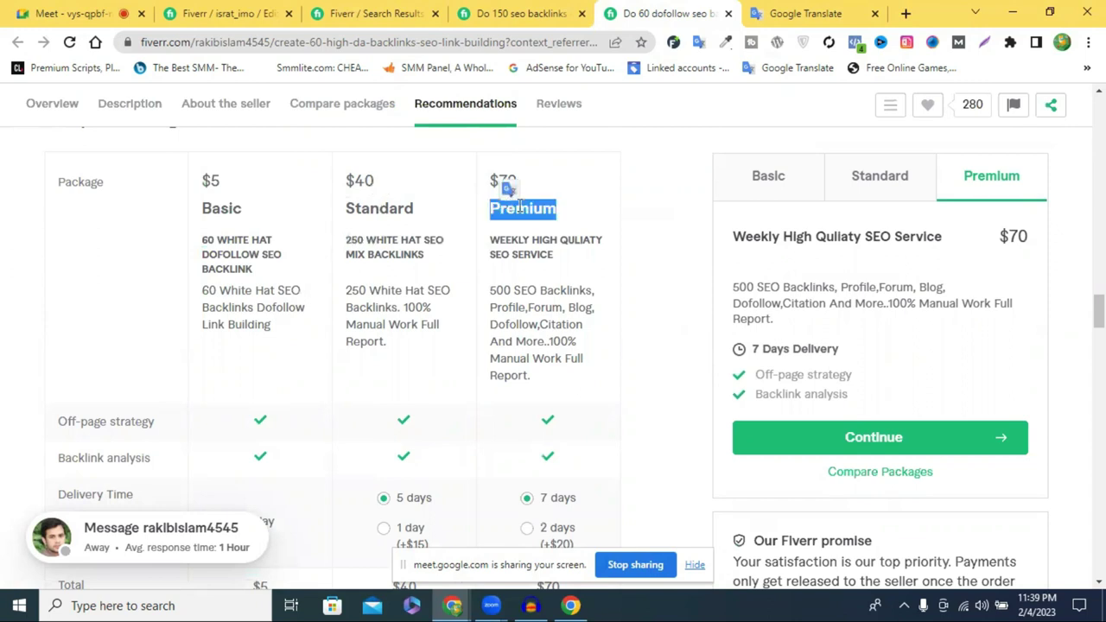
{"action": "double_click", "coordinate": [499, 292]}
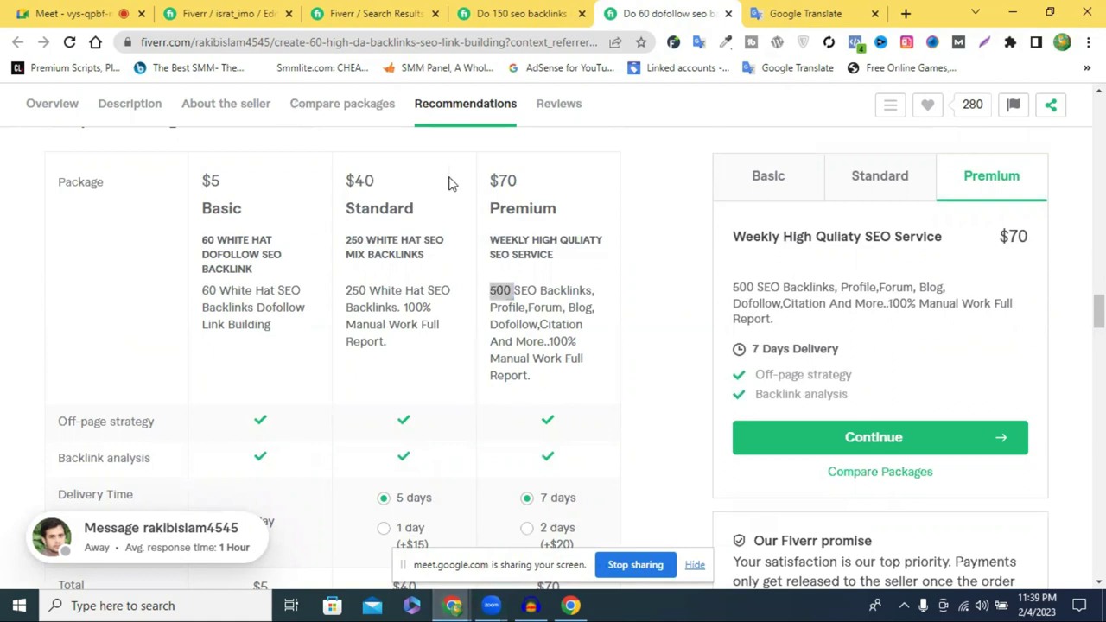
{"action": "scroll", "coordinate": [414, 181], "scroll_direction": "up", "scroll_amount": 1}
Return to the gig being edited and review the fields and stages of its Scope & Pricing form.
{"action": "left_click", "coordinate": [221, 13]}
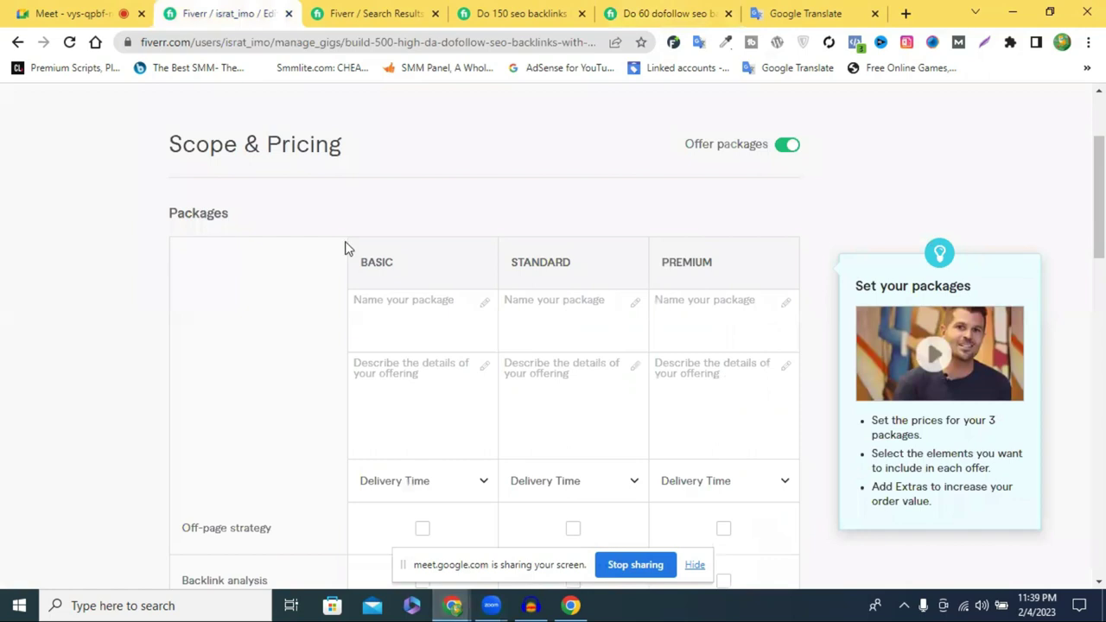
{"action": "scroll", "coordinate": [506, 328], "scroll_direction": "up", "scroll_amount": 2}
{"action": "scroll", "coordinate": [369, 279], "scroll_direction": "down", "scroll_amount": 4}
{"action": "scroll", "coordinate": [369, 279], "scroll_direction": "up", "scroll_amount": 4}
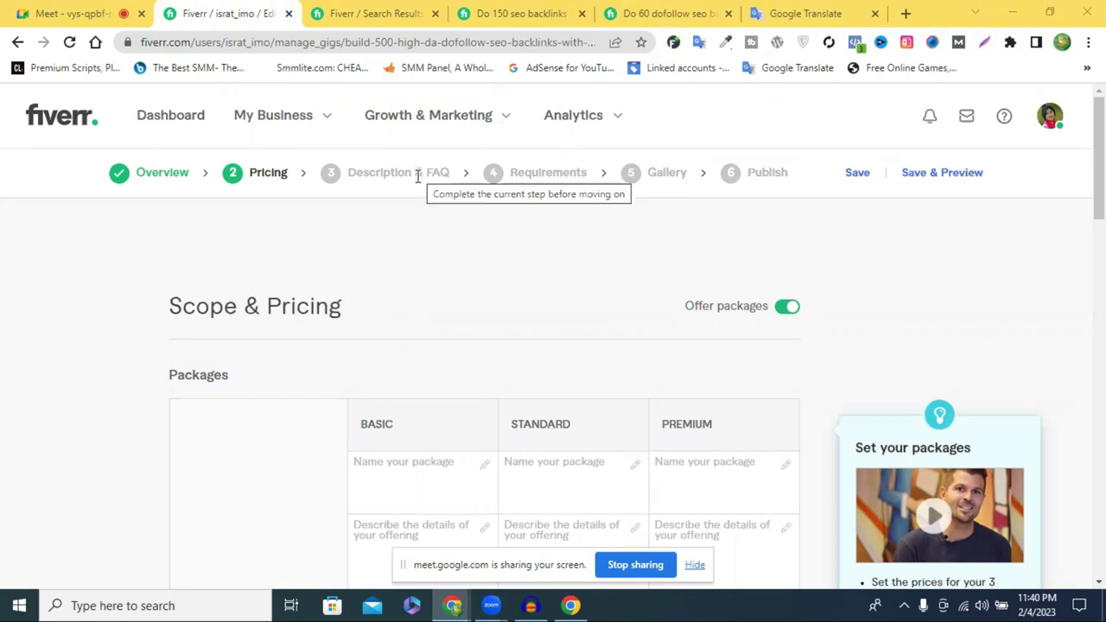
{"action": "scroll", "coordinate": [417, 186], "scroll_direction": "down", "scroll_amount": 2}
{"action": "left_click", "coordinate": [401, 314]}
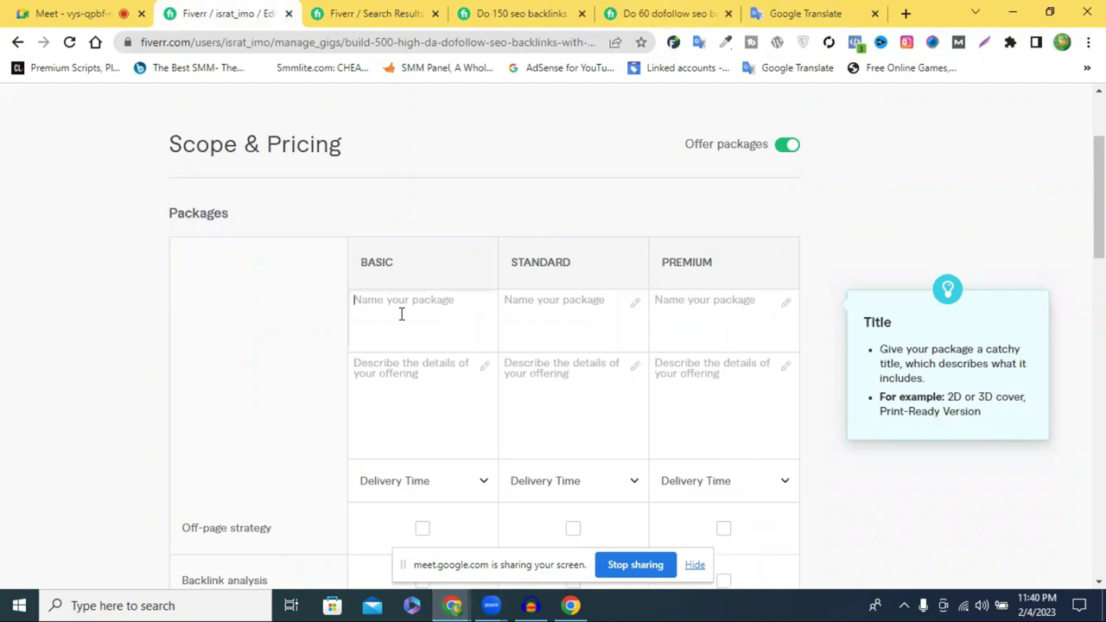
{"action": "left_click", "coordinate": [322, 128]}
{"action": "scroll", "coordinate": [360, 153], "scroll_direction": "up", "scroll_amount": 2}
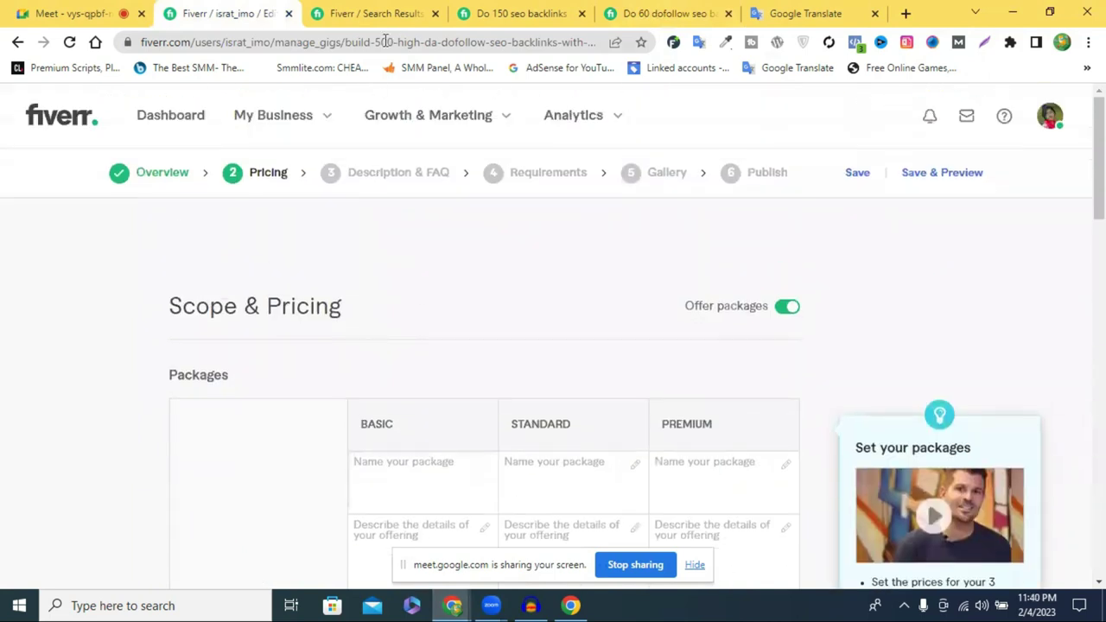
Name the Basic package "60 SEO DOFOLLOW BACKLINKS".
{"action": "scroll", "coordinate": [481, 254], "scroll_direction": "down", "scroll_amount": 3}
{"action": "left_click", "coordinate": [427, 257]}
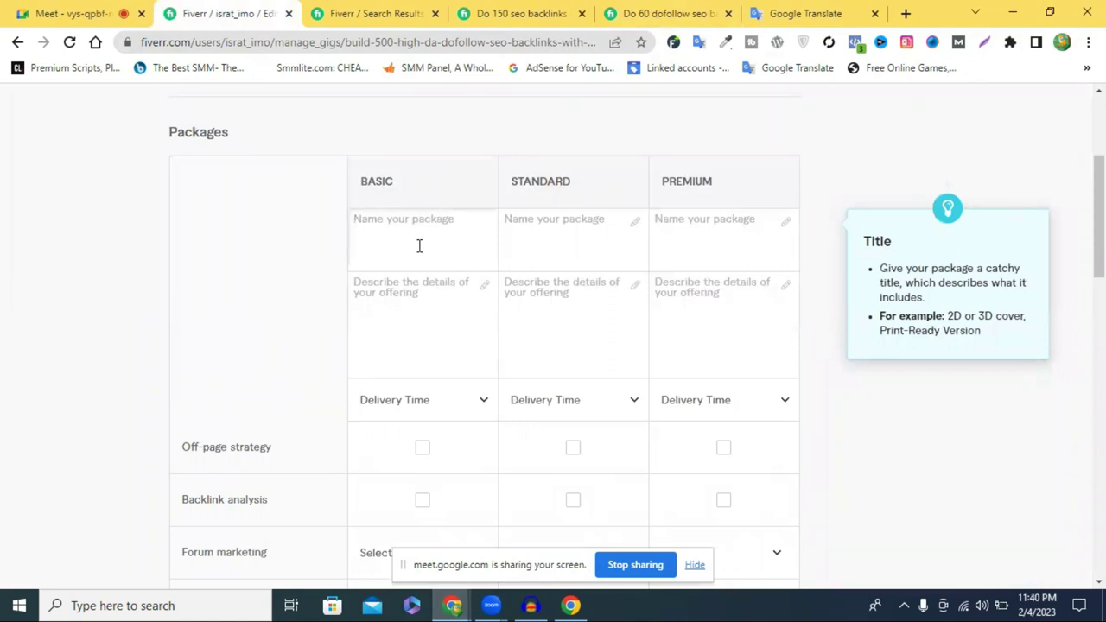
{"action": "left_click", "coordinate": [395, 306]}
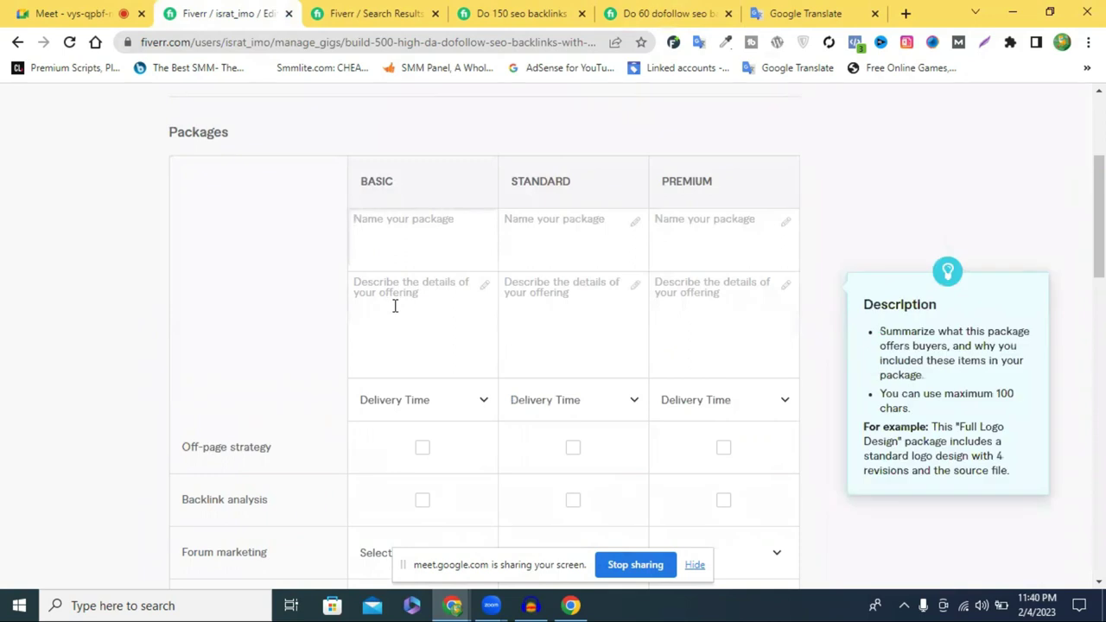
{"action": "type", "text": "60 SEO"}
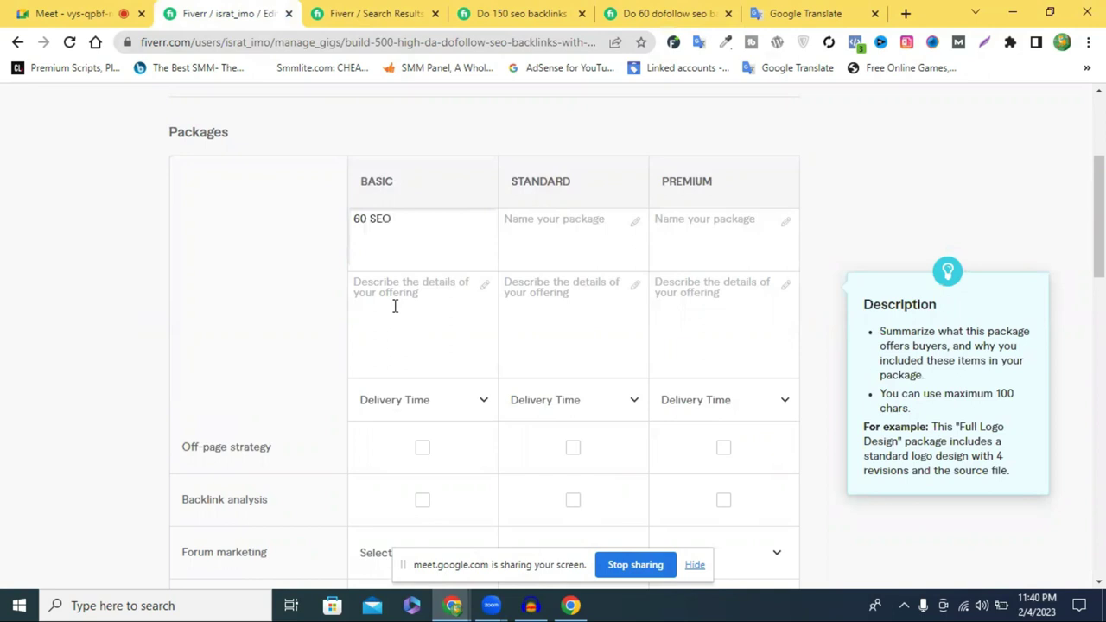
{"action": "type", "text": "DOFOLLOW BACK"}
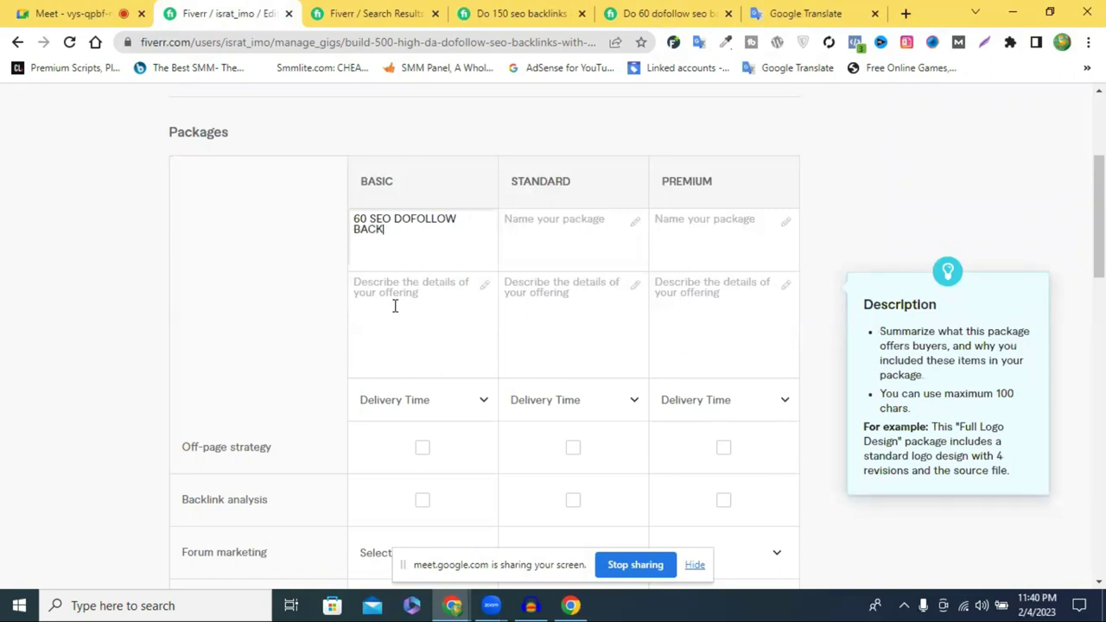
{"action": "type", "text": "LINKS"}
Copy the Basic package name into the Standard and Premium package names.
{"action": "left_click", "coordinate": [390, 246]}
{"action": "triple_click", "coordinate": [394, 226]}
{"action": "key", "text": "ctrl+c"}
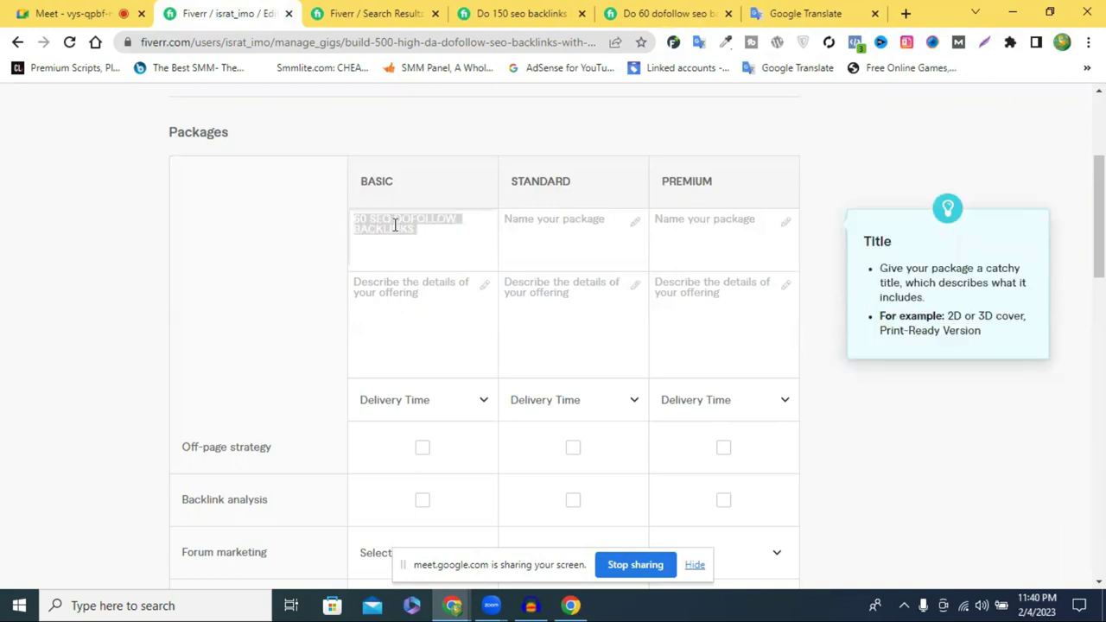
{"action": "left_click", "coordinate": [593, 243]}
{"action": "key", "text": "ctrl+v"}
{"action": "left_click", "coordinate": [689, 231]}
{"action": "key", "text": "ctrl+v"}
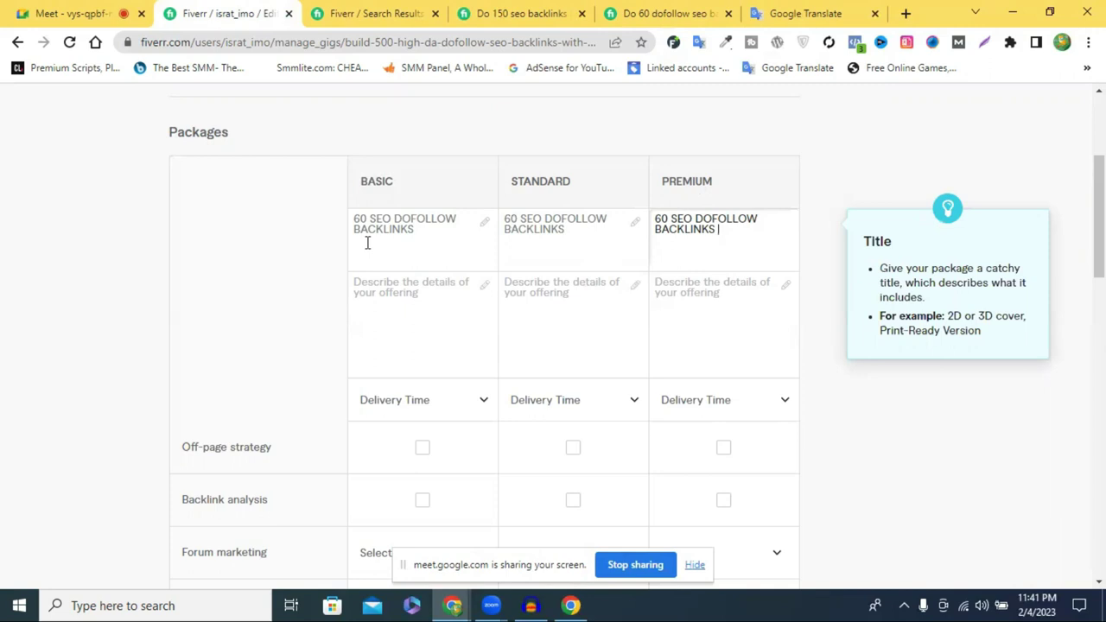
Set the Basic package price to $10.
{"action": "scroll", "coordinate": [411, 267], "scroll_direction": "down", "scroll_amount": 1}
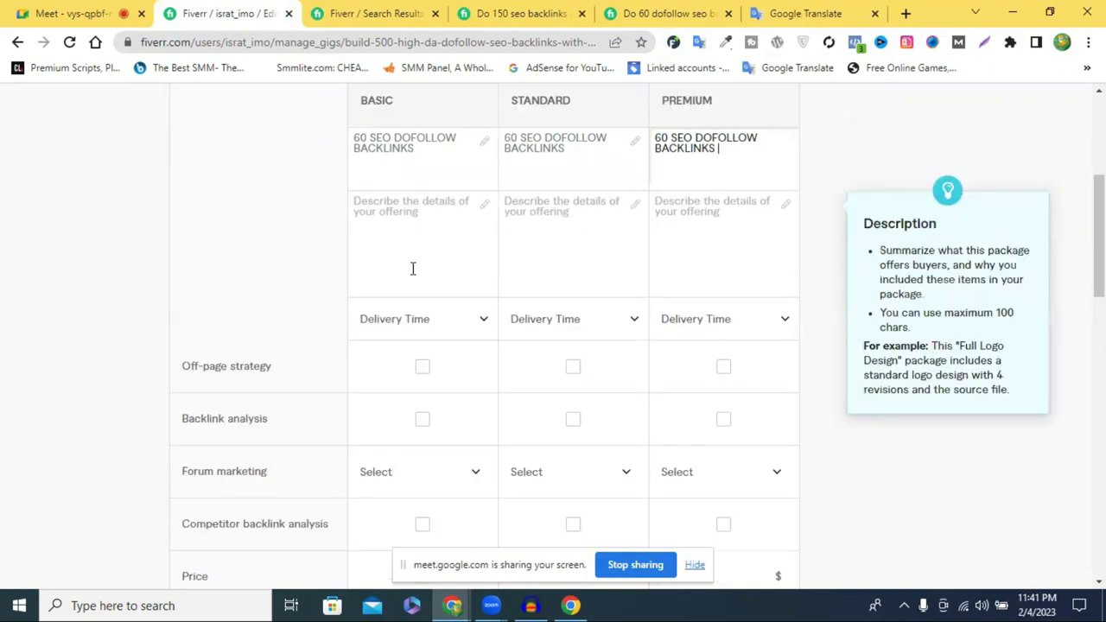
{"action": "scroll", "coordinate": [411, 267], "scroll_direction": "up", "scroll_amount": 1}
{"action": "scroll", "coordinate": [412, 270], "scroll_direction": "down", "scroll_amount": 7}
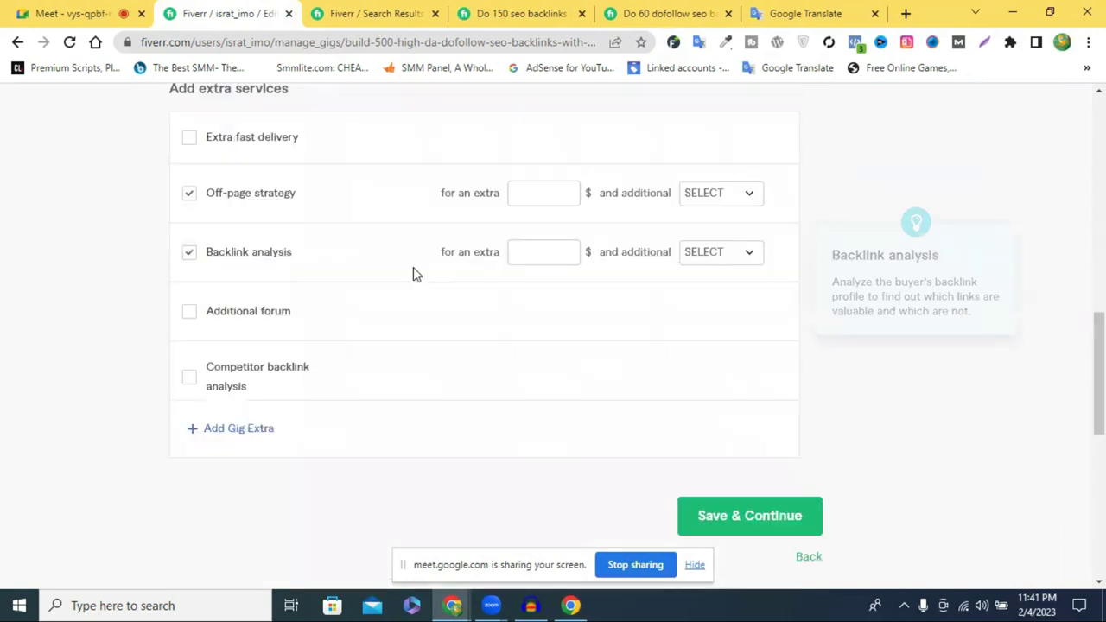
{"action": "scroll", "coordinate": [418, 271], "scroll_direction": "up", "scroll_amount": 3}
{"action": "left_click", "coordinate": [458, 250]}
{"action": "type", "text": "10"}
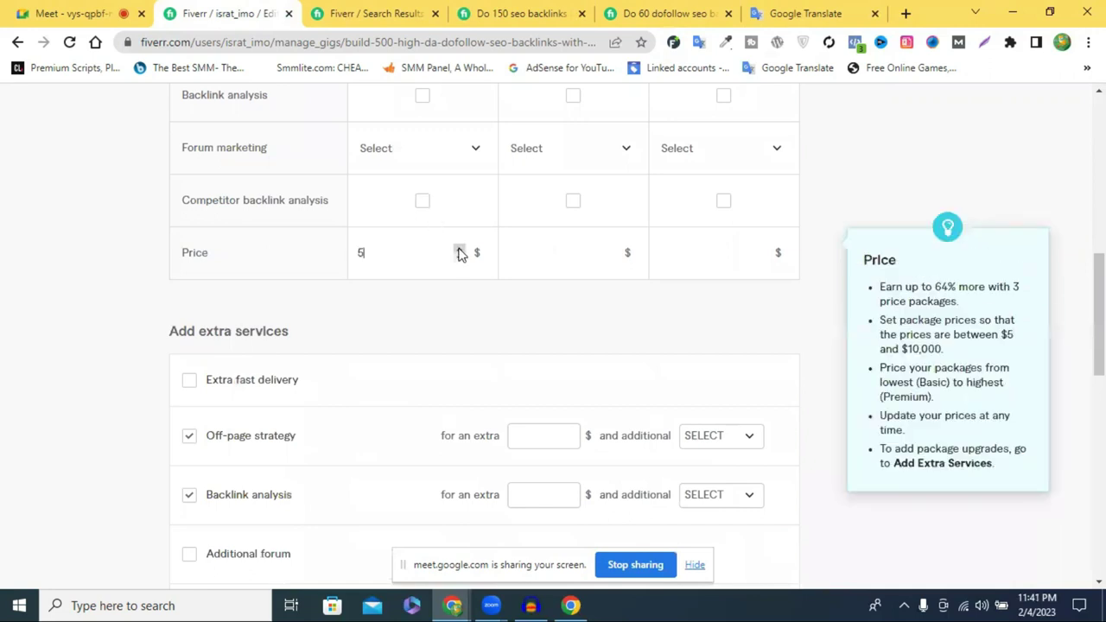
{"action": "left_click", "coordinate": [643, 314]}
{"action": "scroll", "coordinate": [642, 314], "scroll_direction": "up", "scroll_amount": 5}
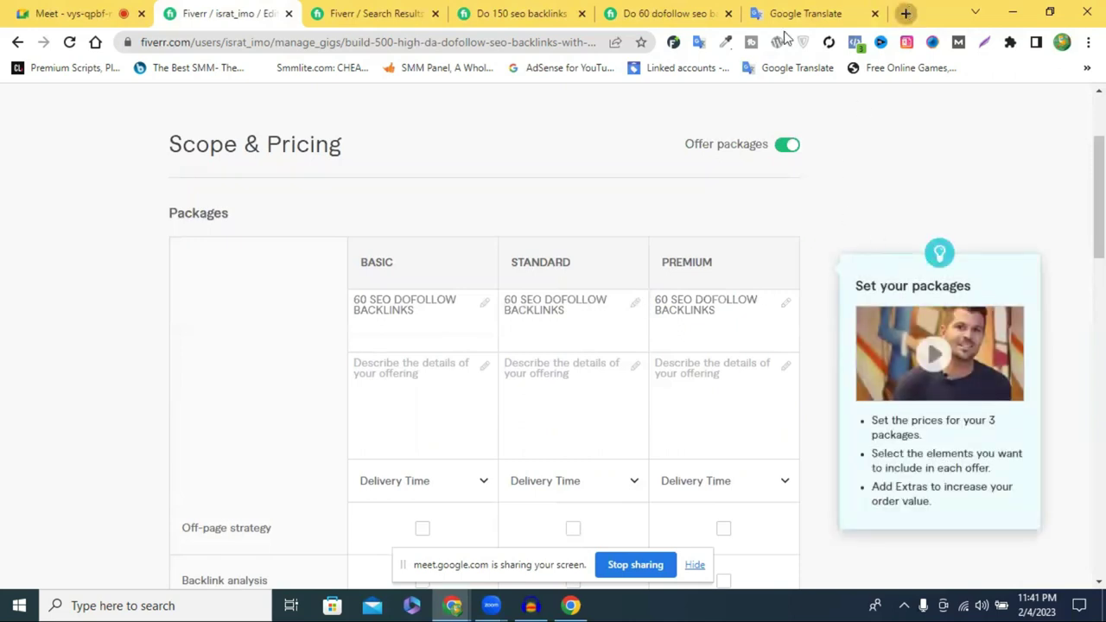
Find Google's calculator in a new browser tab and divide 500 by 60.
{"action": "left_click", "coordinate": [905, 13]}
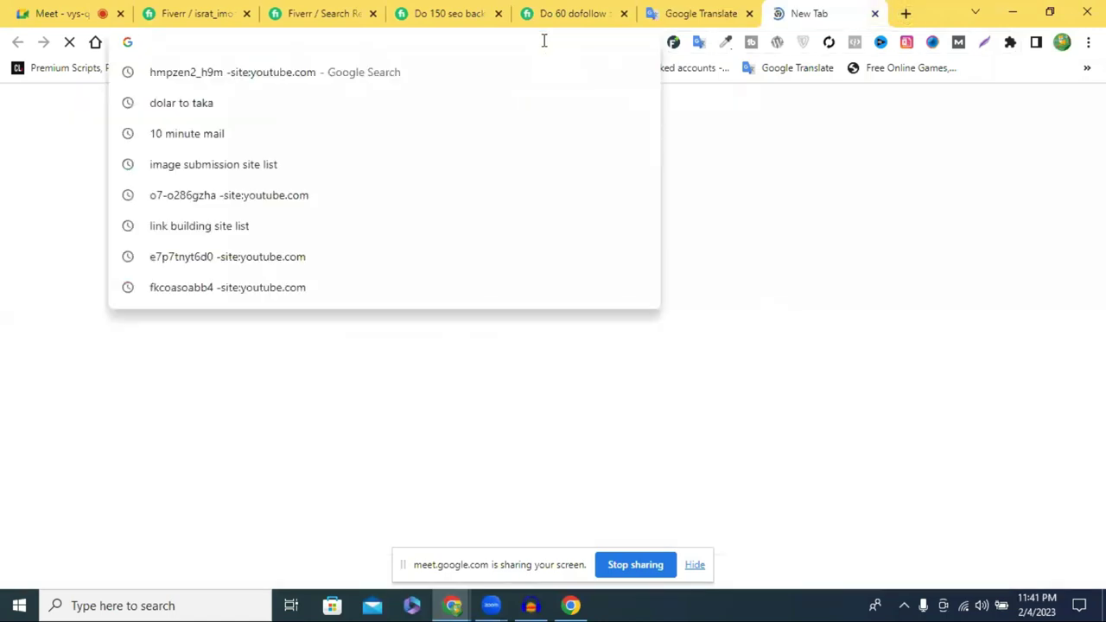
{"action": "type", "text": "cal"}
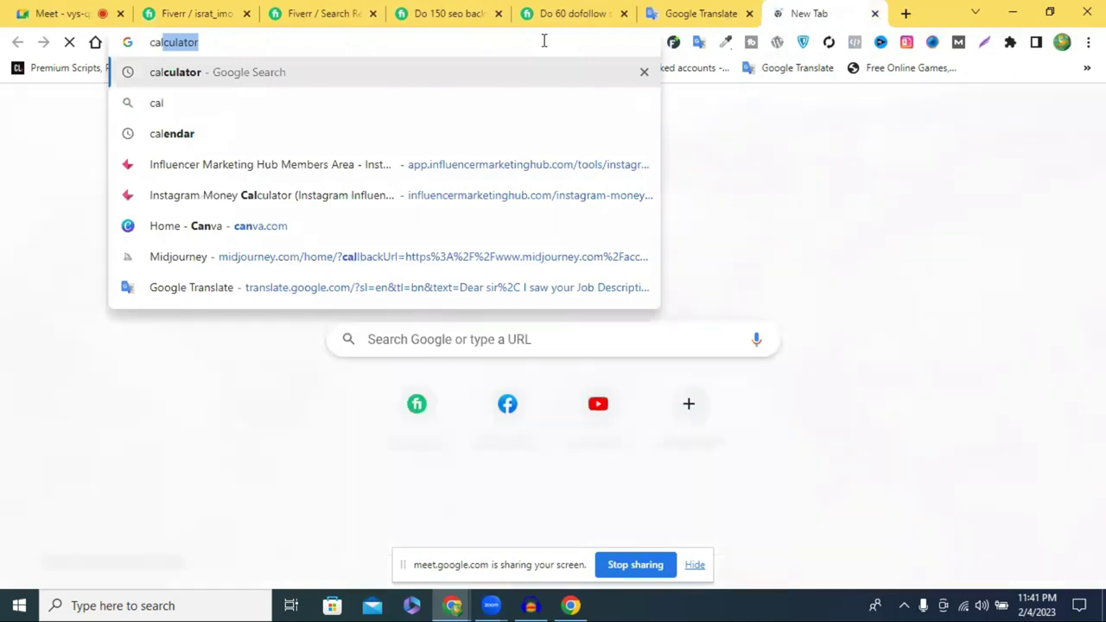
{"action": "key", "text": "Return"}
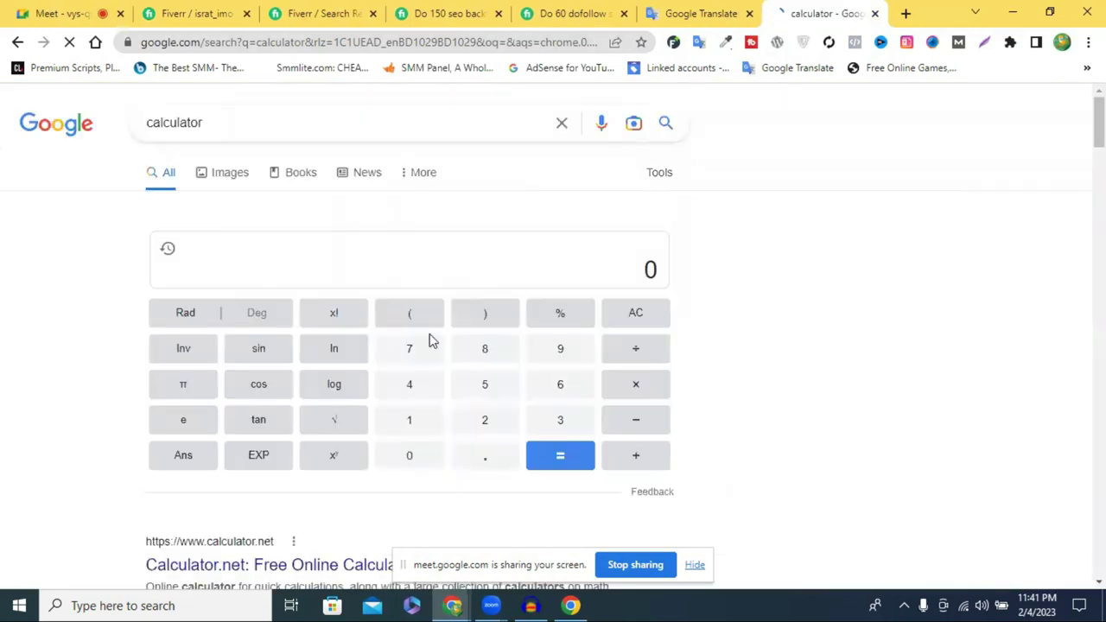
{"action": "scroll", "coordinate": [430, 338], "scroll_direction": "down", "scroll_amount": 1}
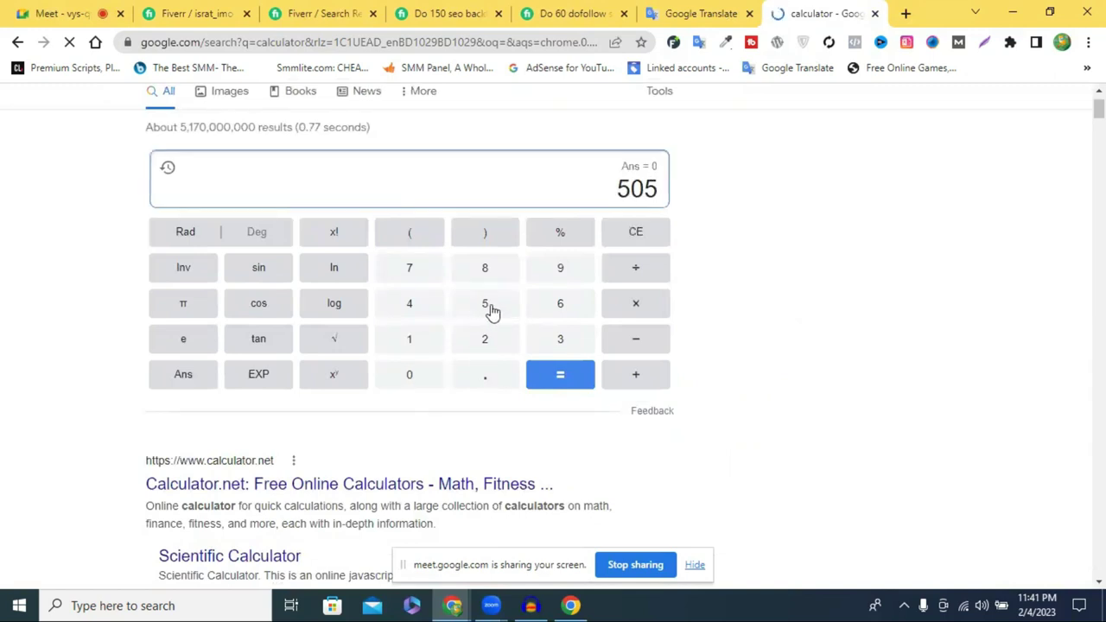
{"action": "left_click", "coordinate": [629, 233]}
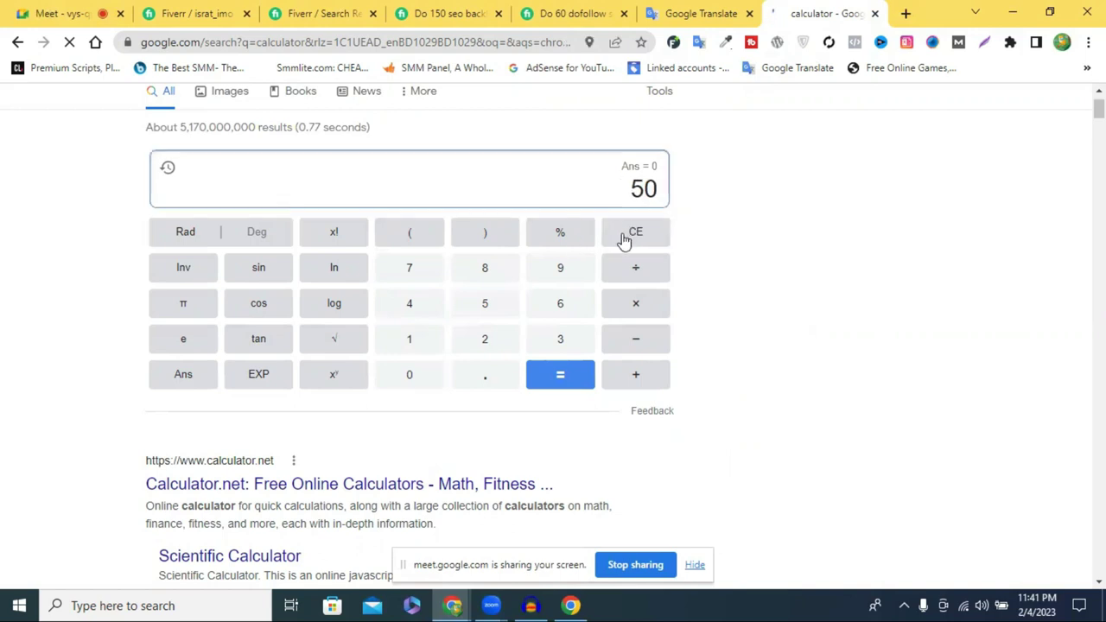
{"action": "left_click", "coordinate": [412, 383]}
{"action": "left_click", "coordinate": [634, 267]}
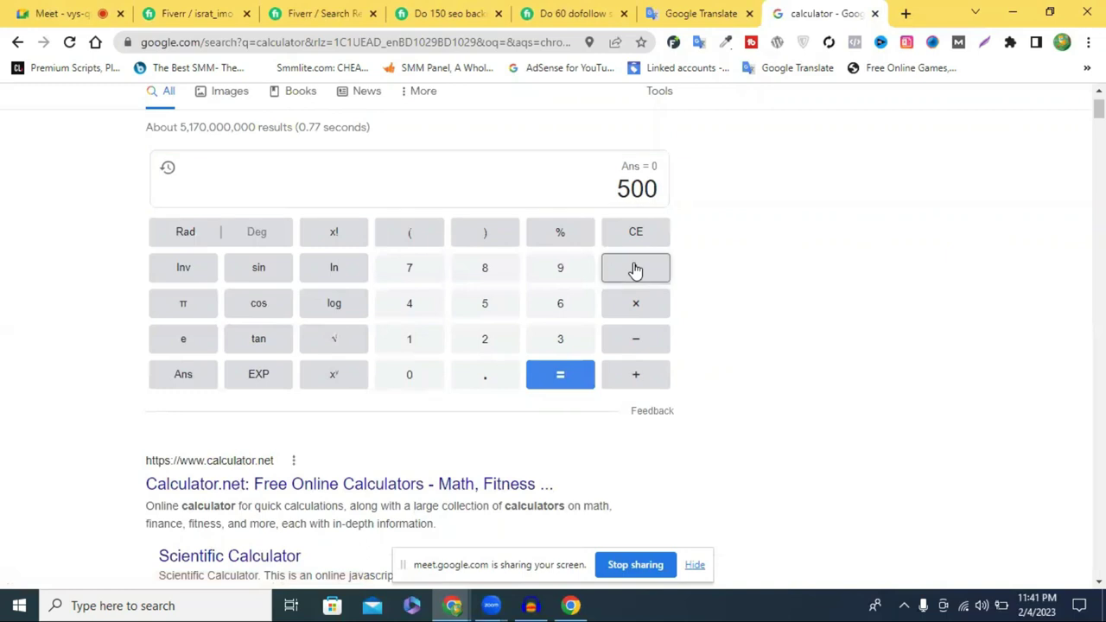
{"action": "left_click", "coordinate": [561, 308]}
{"action": "left_click", "coordinate": [411, 377]}
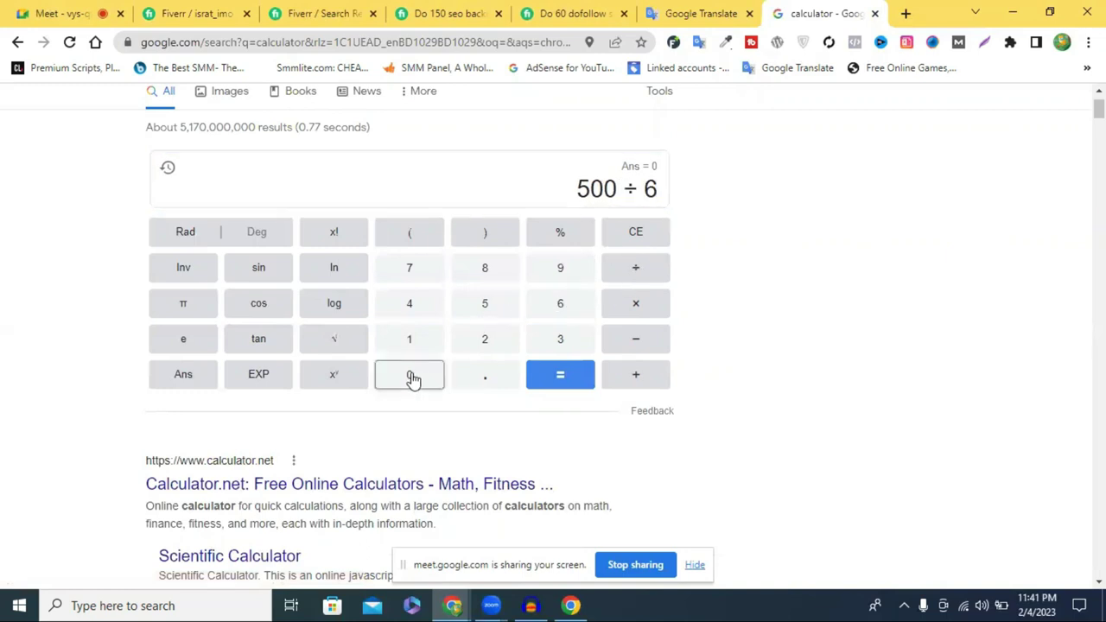
{"action": "left_click", "coordinate": [561, 383]}
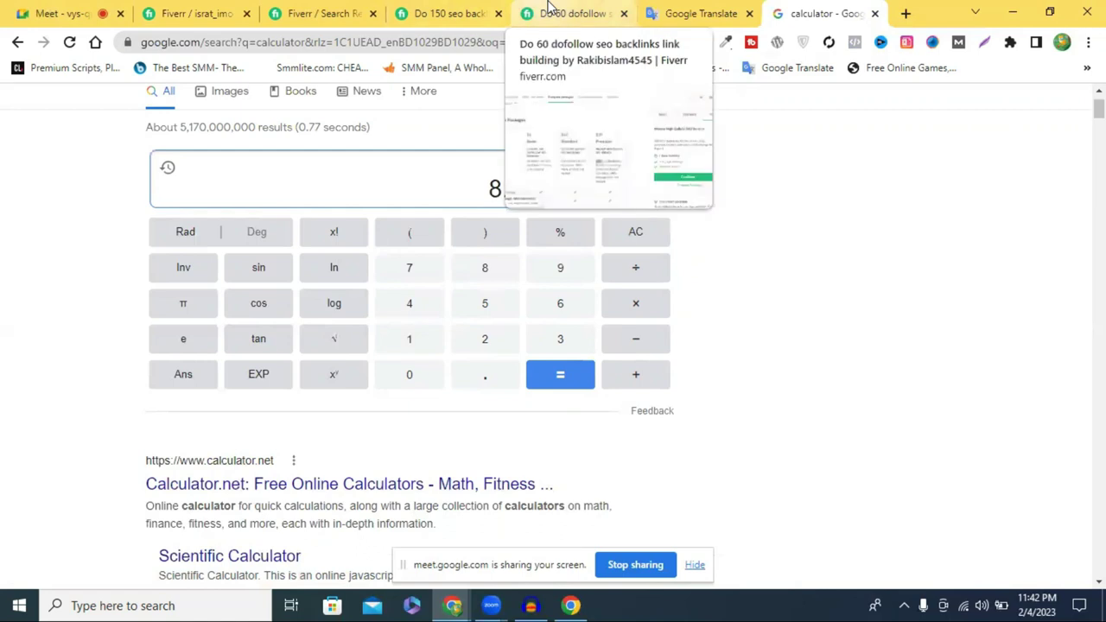
Multiply the division result by 10, then close the calculator and return to the gig's pricing form.
{"action": "left_click", "coordinate": [635, 317]}
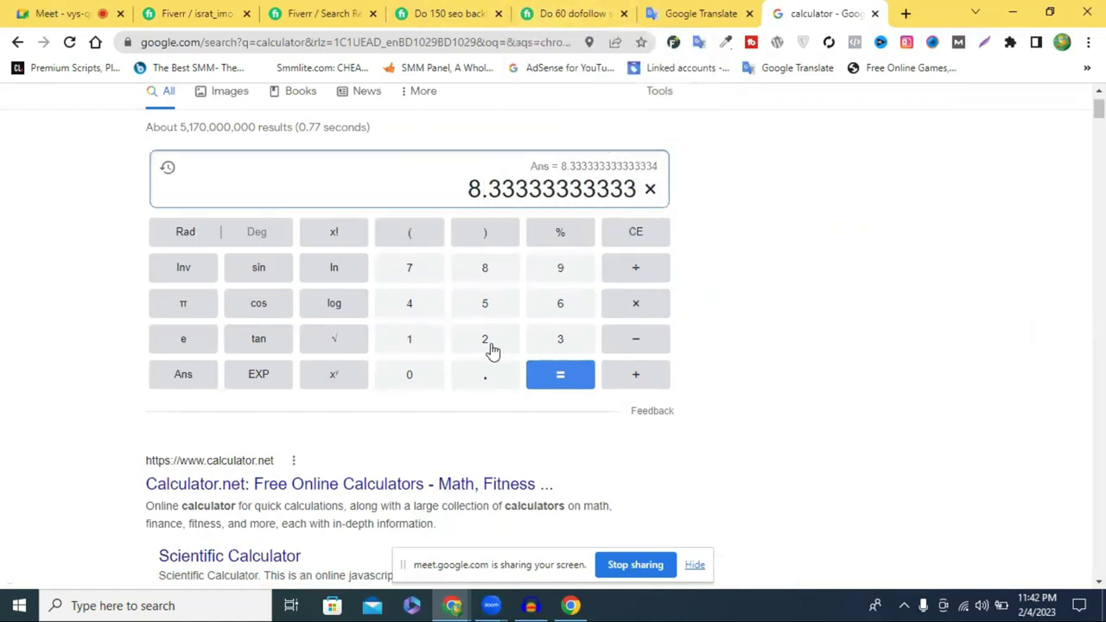
{"action": "left_click", "coordinate": [409, 341]}
{"action": "left_click", "coordinate": [409, 375]}
{"action": "left_click", "coordinate": [563, 381]}
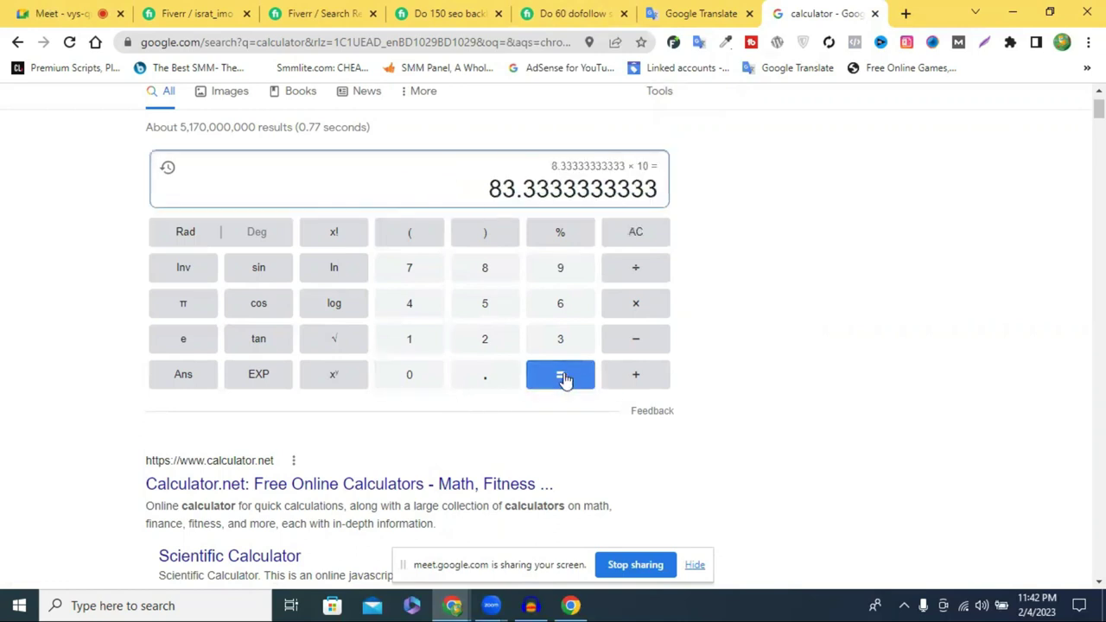
{"action": "left_click", "coordinate": [874, 13]}
Set the Standard package price to $30.
{"action": "scroll", "coordinate": [403, 316], "scroll_direction": "down", "scroll_amount": 3}
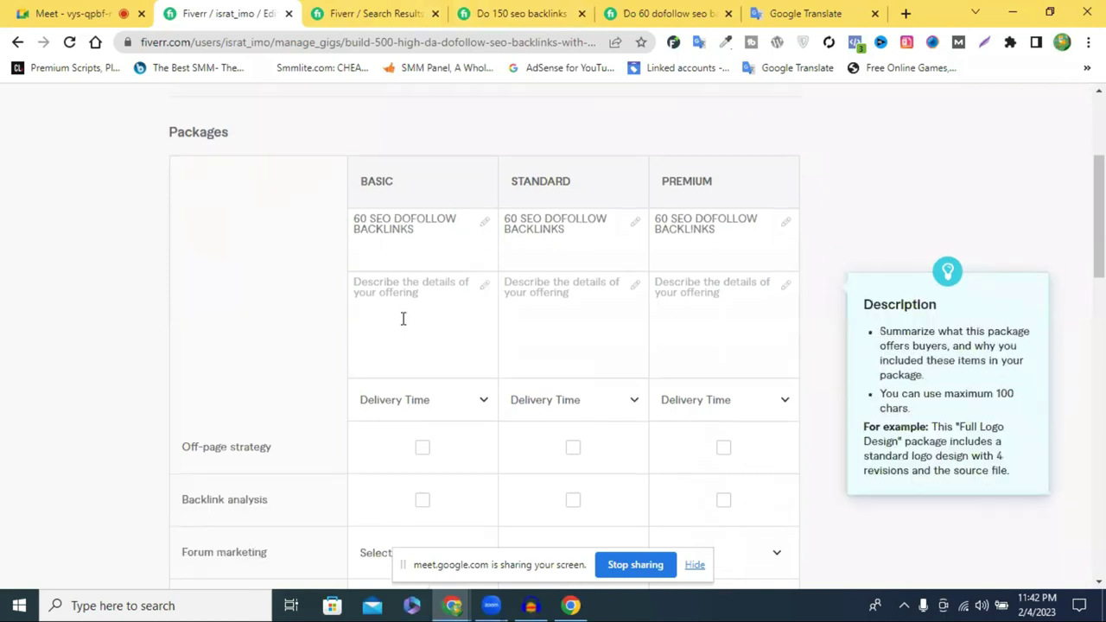
{"action": "scroll", "coordinate": [408, 354], "scroll_direction": "down", "scroll_amount": 2}
{"action": "scroll", "coordinate": [411, 372], "scroll_direction": "up", "scroll_amount": 2}
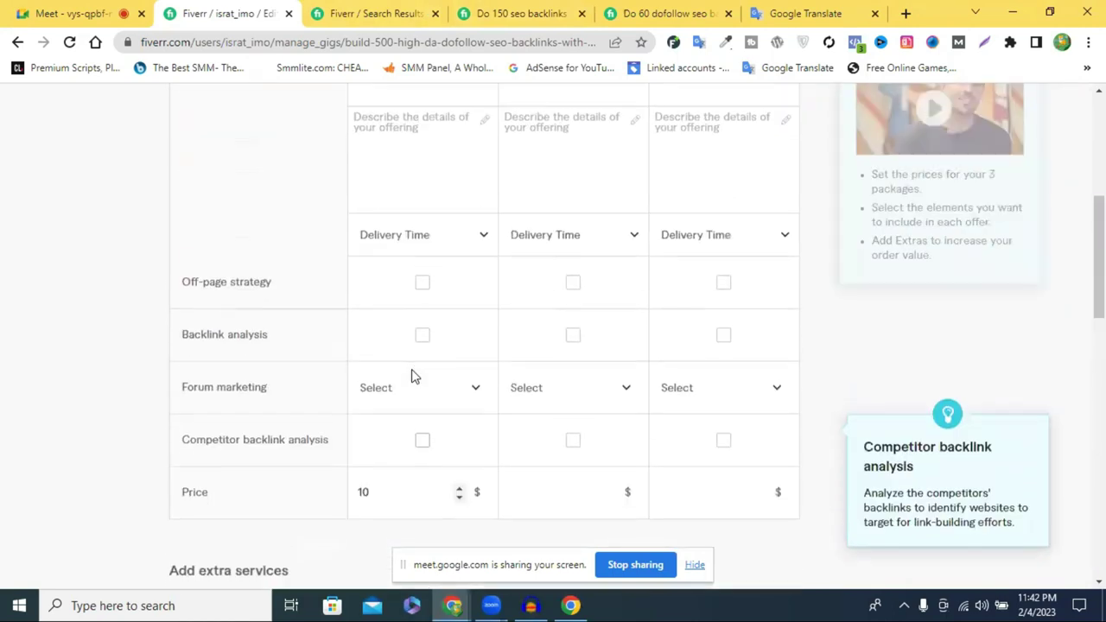
{"action": "scroll", "coordinate": [526, 380], "scroll_direction": "down", "scroll_amount": 2}
{"action": "scroll", "coordinate": [531, 387], "scroll_direction": "down", "scroll_amount": 1}
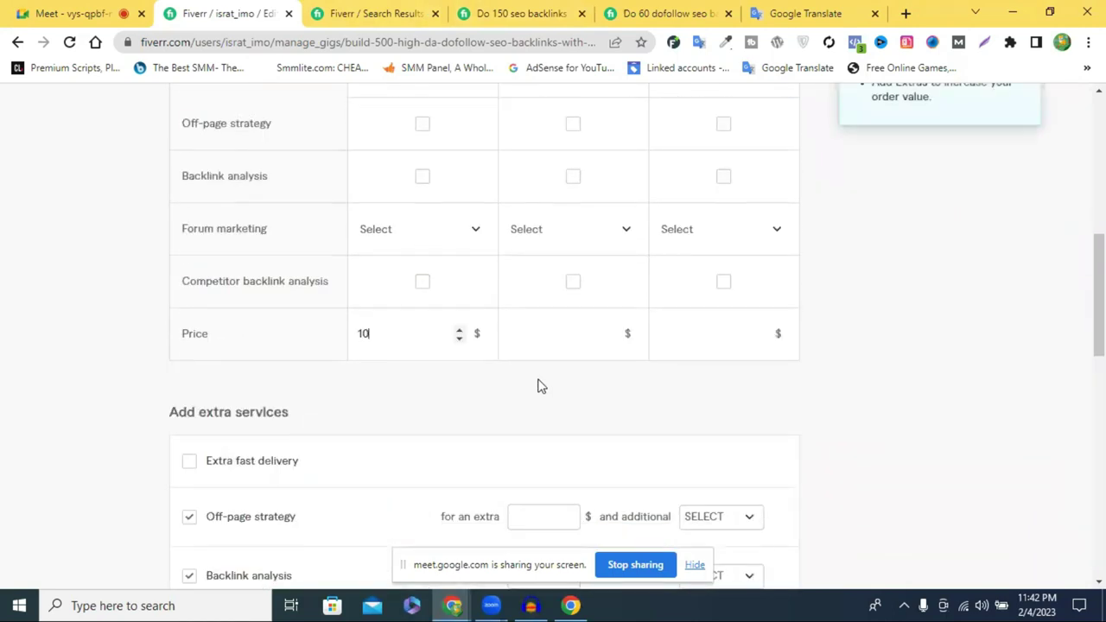
{"action": "left_click", "coordinate": [610, 335]}
{"action": "type", "text": "15"}
{"action": "key", "text": "BackSpace"}
{"action": "key", "text": "BackSpace"}
{"action": "type", "text": "30"}
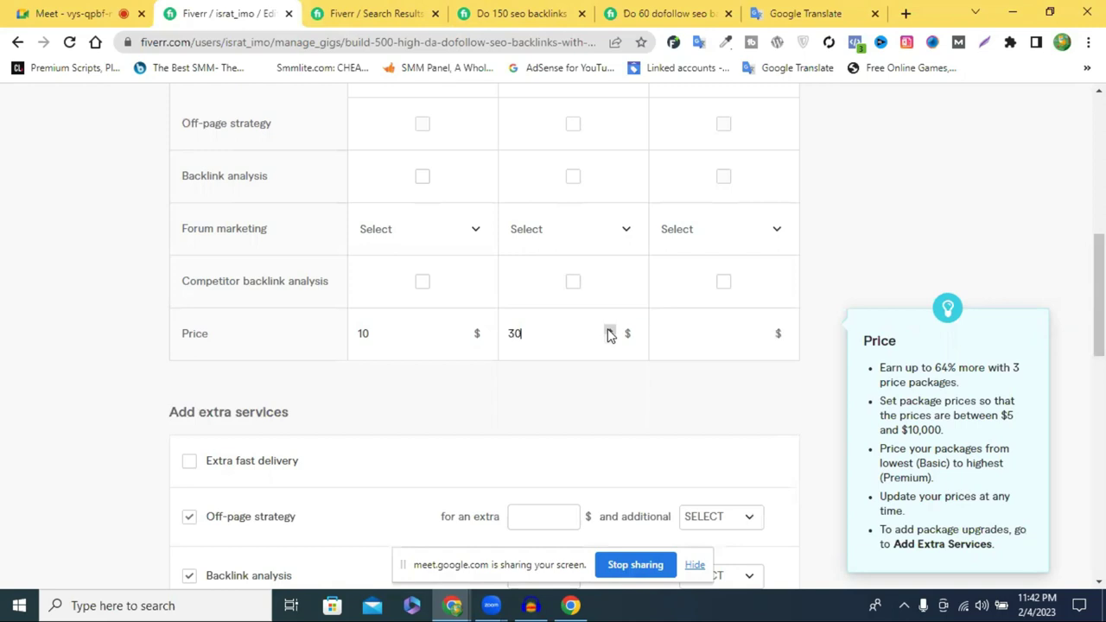
Change the Standard package name to "200 SEO DOFOLLOW BACKLINKS".
{"action": "scroll", "coordinate": [544, 409], "scroll_direction": "up", "scroll_amount": 4}
{"action": "scroll", "coordinate": [553, 277], "scroll_direction": "down", "scroll_amount": 2}
{"action": "scroll", "coordinate": [544, 267], "scroll_direction": "up", "scroll_amount": 2}
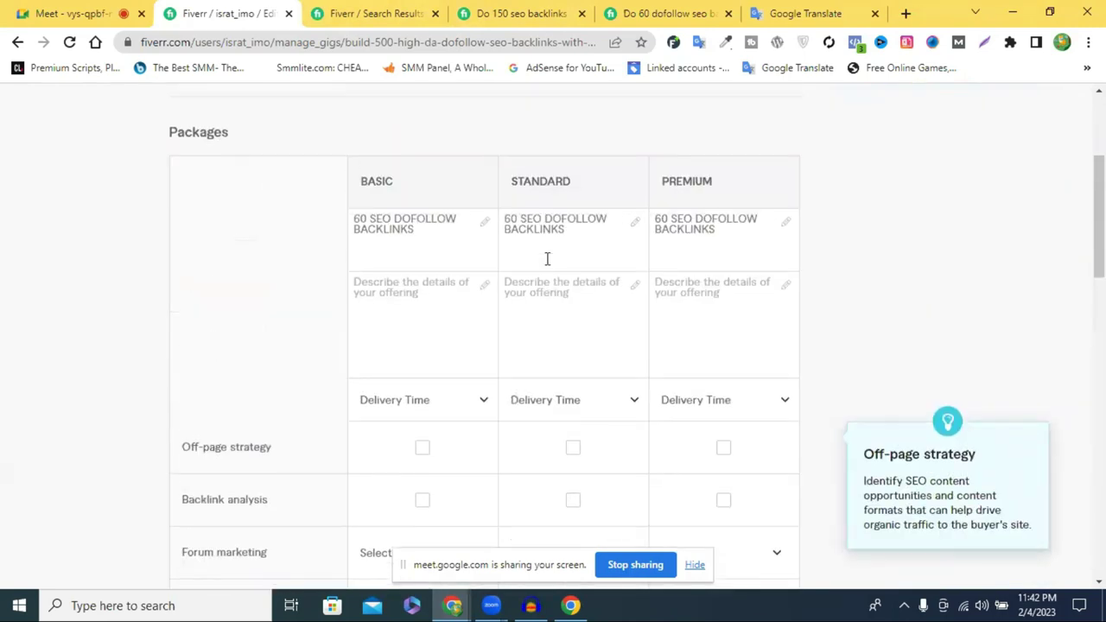
{"action": "left_click", "coordinate": [500, 220]}
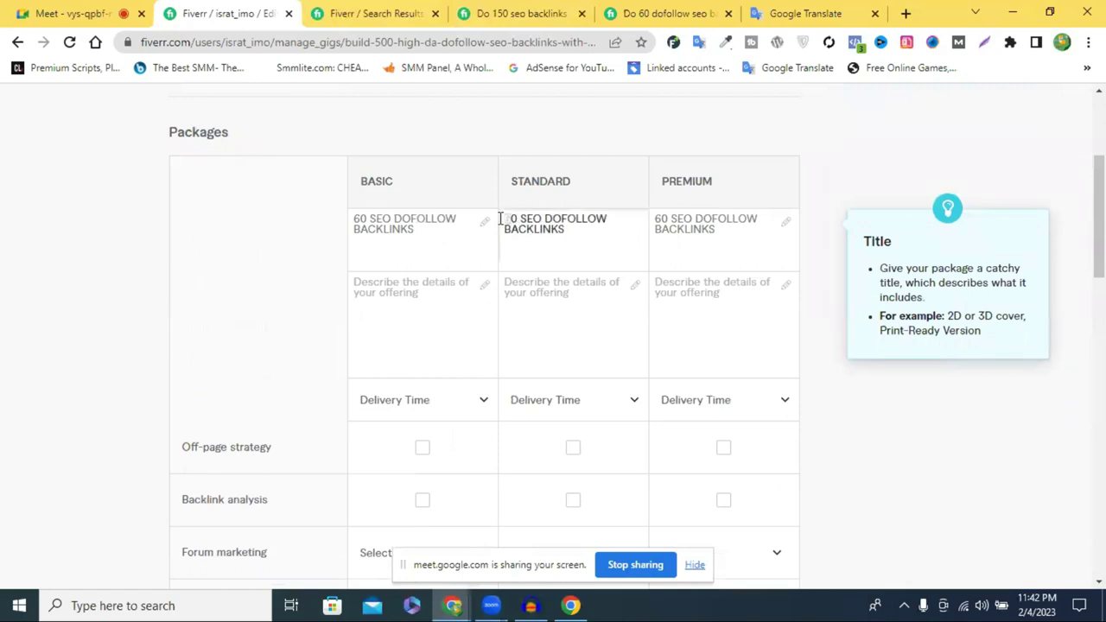
{"action": "type", "text": "20"}
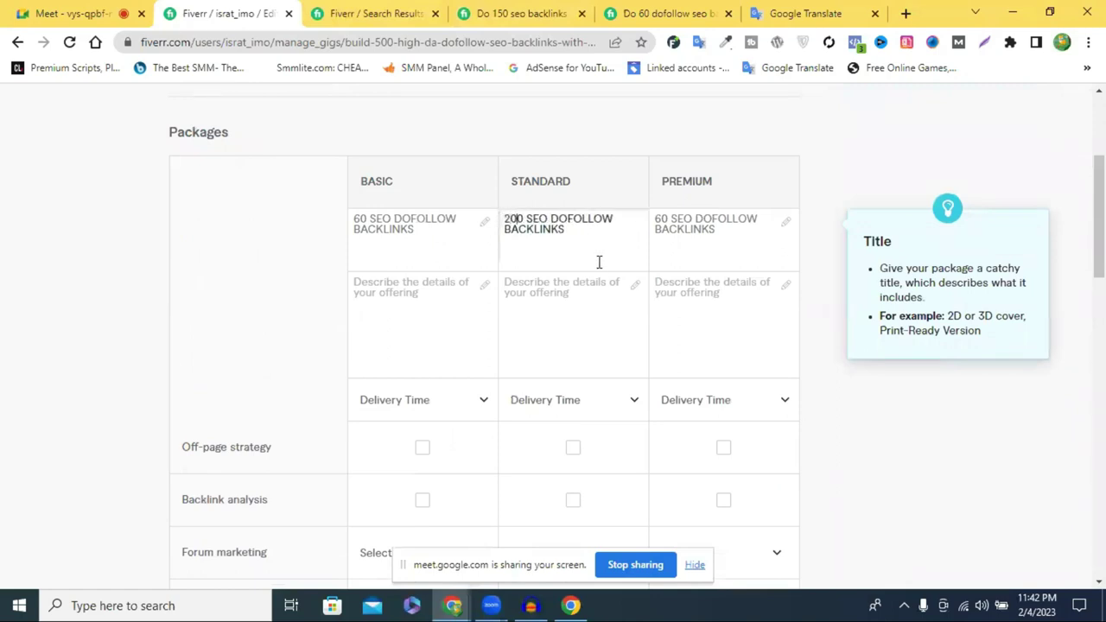
Change the Premium package name to "500 SEO DOFOLLOW BACKLINKS".
{"action": "scroll", "coordinate": [608, 279], "scroll_direction": "down", "scroll_amount": 1}
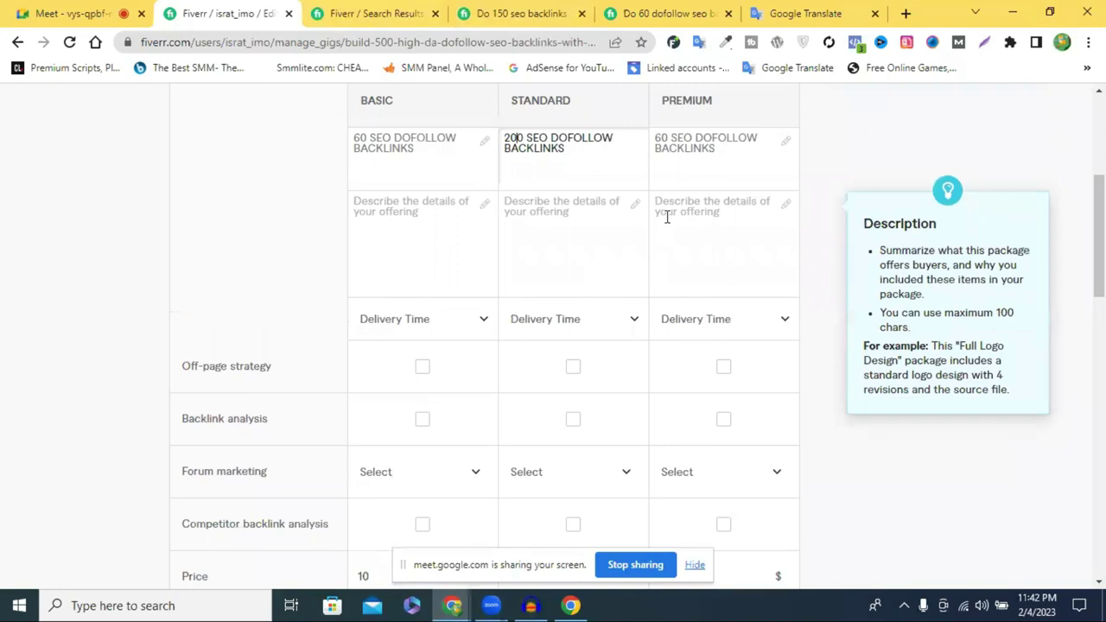
{"action": "left_click", "coordinate": [657, 139]}
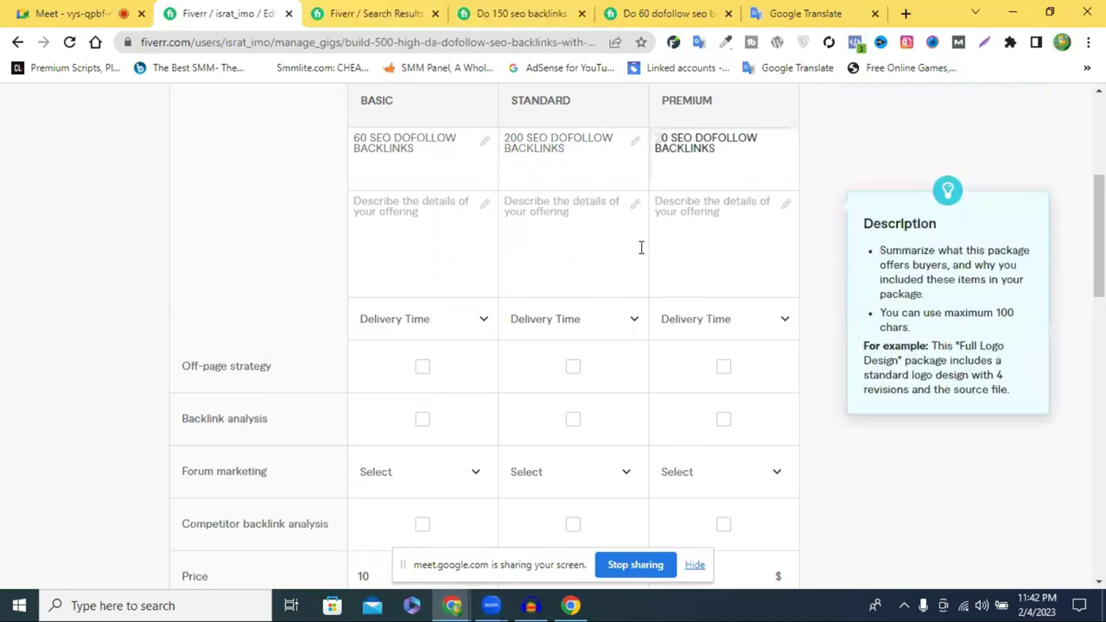
{"action": "scroll", "coordinate": [641, 250], "scroll_direction": "up", "scroll_amount": 1}
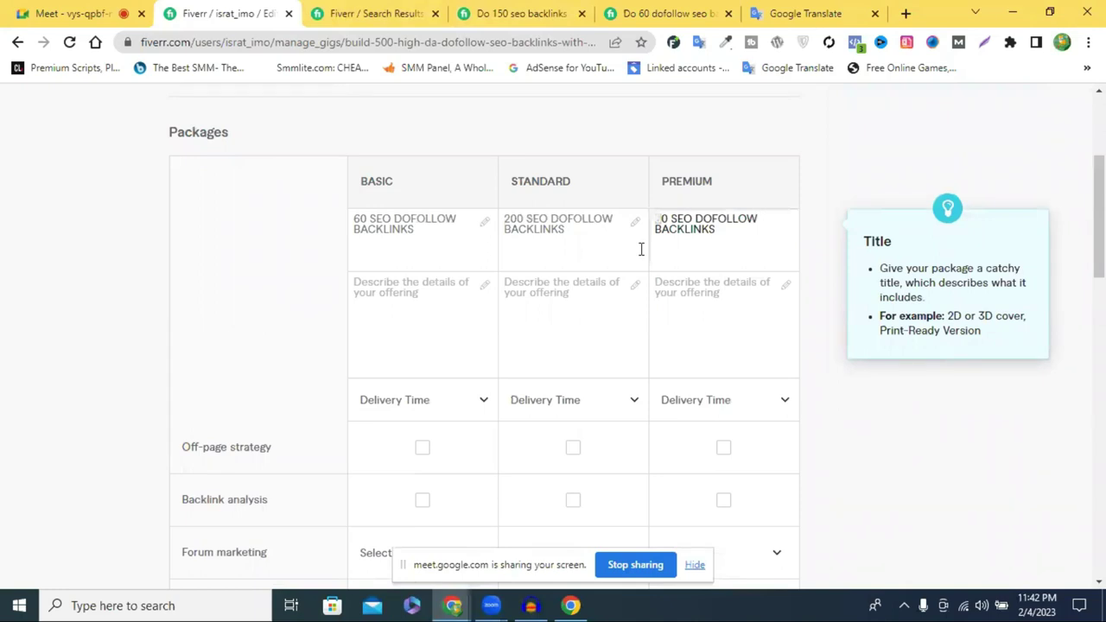
{"action": "type", "text": "50"}
Set the Premium package price to $70.
{"action": "scroll", "coordinate": [716, 284], "scroll_direction": "down", "scroll_amount": 2}
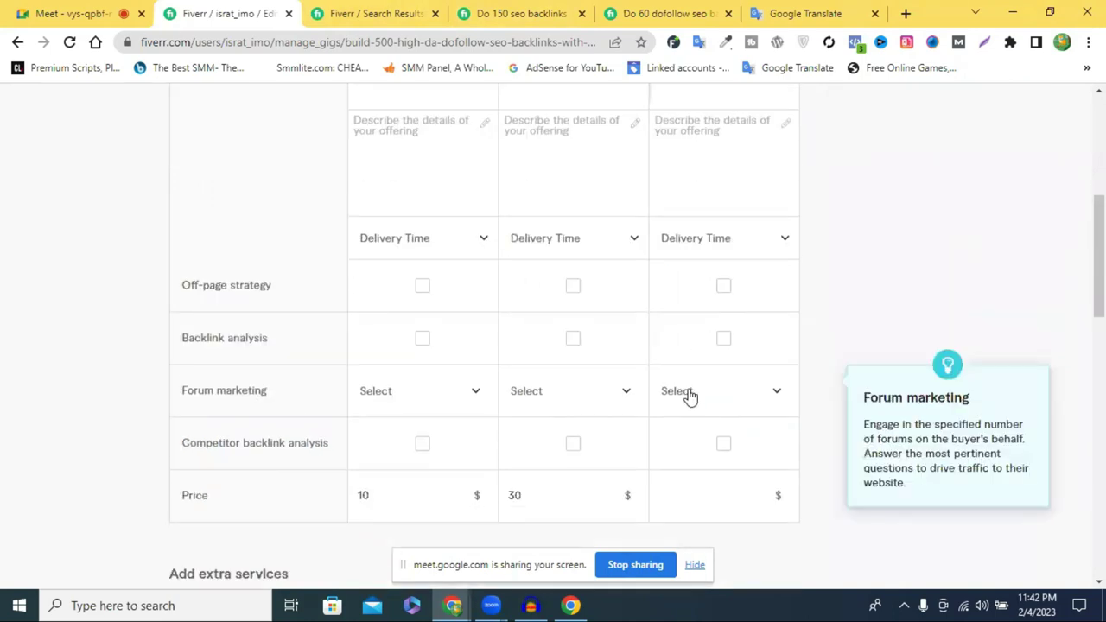
{"action": "scroll", "coordinate": [688, 395], "scroll_direction": "down", "scroll_amount": 4}
{"action": "left_click", "coordinate": [736, 178]}
{"action": "type", "text": "20"}
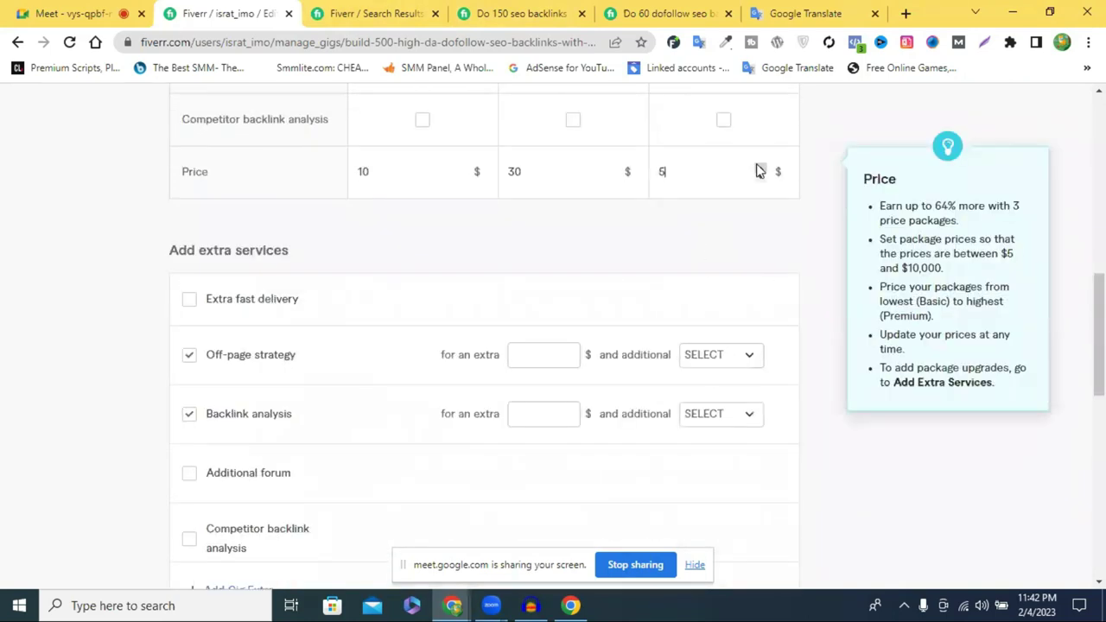
{"action": "key", "text": "Up"}
{"action": "key", "text": "Up"}
{"action": "key", "text": "Up"}
{"action": "left_click", "coordinate": [758, 169]}
{"action": "left_click", "coordinate": [758, 169]}
Deselect the Off-page strategy and Backlink analysis options under the extra services.
{"action": "left_click", "coordinate": [188, 354]}
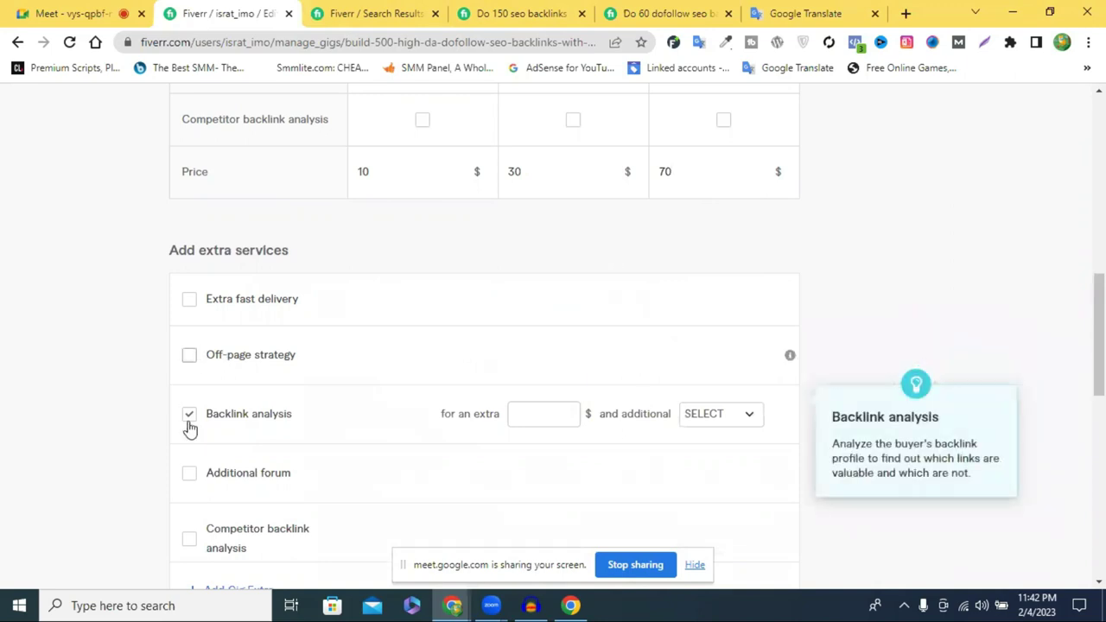
{"action": "left_click", "coordinate": [189, 414]}
{"action": "scroll", "coordinate": [651, 358], "scroll_direction": "up", "scroll_amount": 2}
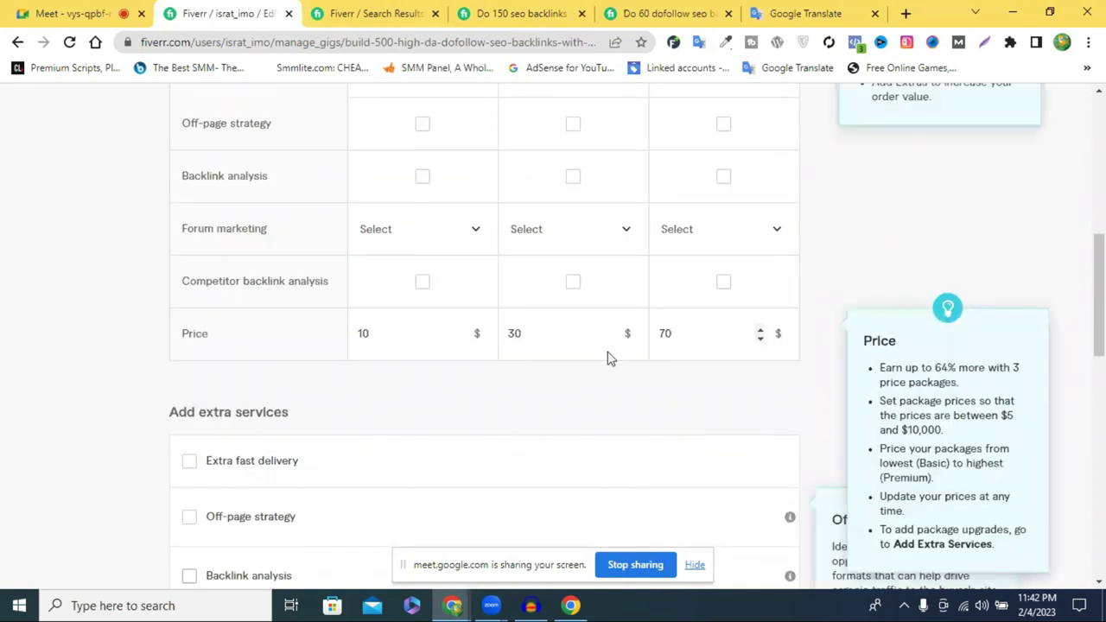
{"action": "left_click", "coordinate": [550, 352]}
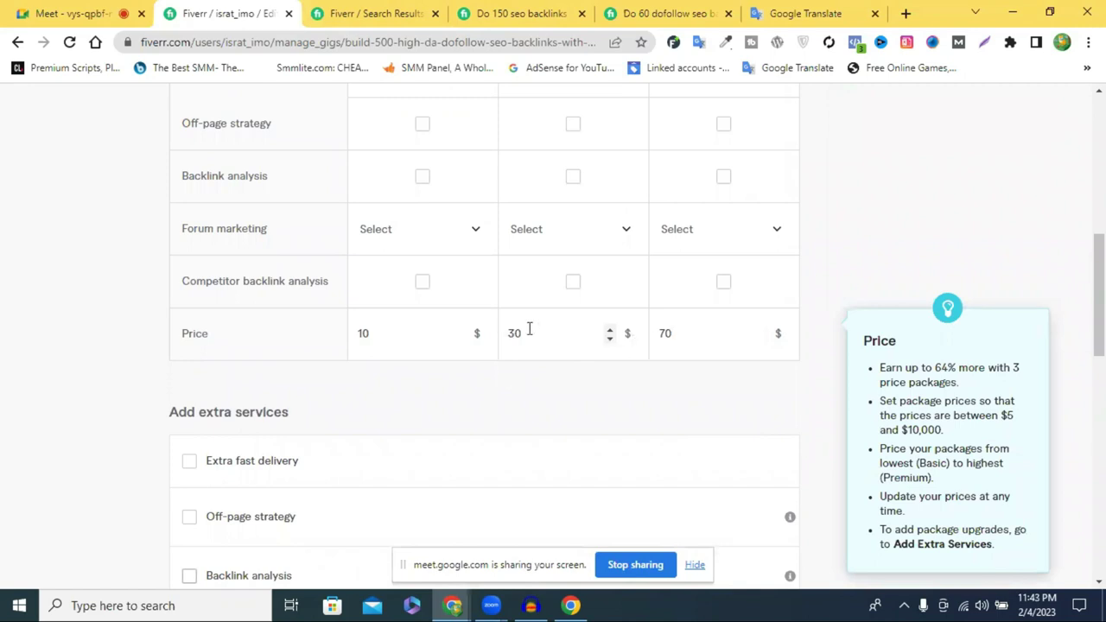
Begin the Basic package description with "High Authority SEO Dofollow".
{"action": "scroll", "coordinate": [570, 303], "scroll_direction": "up", "scroll_amount": 1}
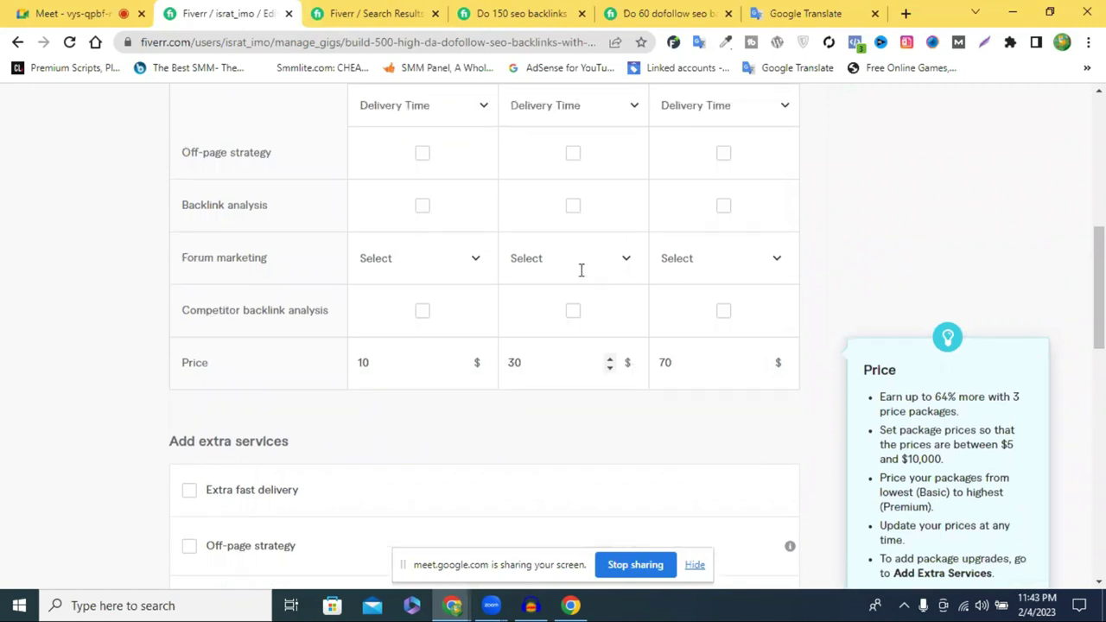
{"action": "scroll", "coordinate": [601, 278], "scroll_direction": "up", "scroll_amount": 3}
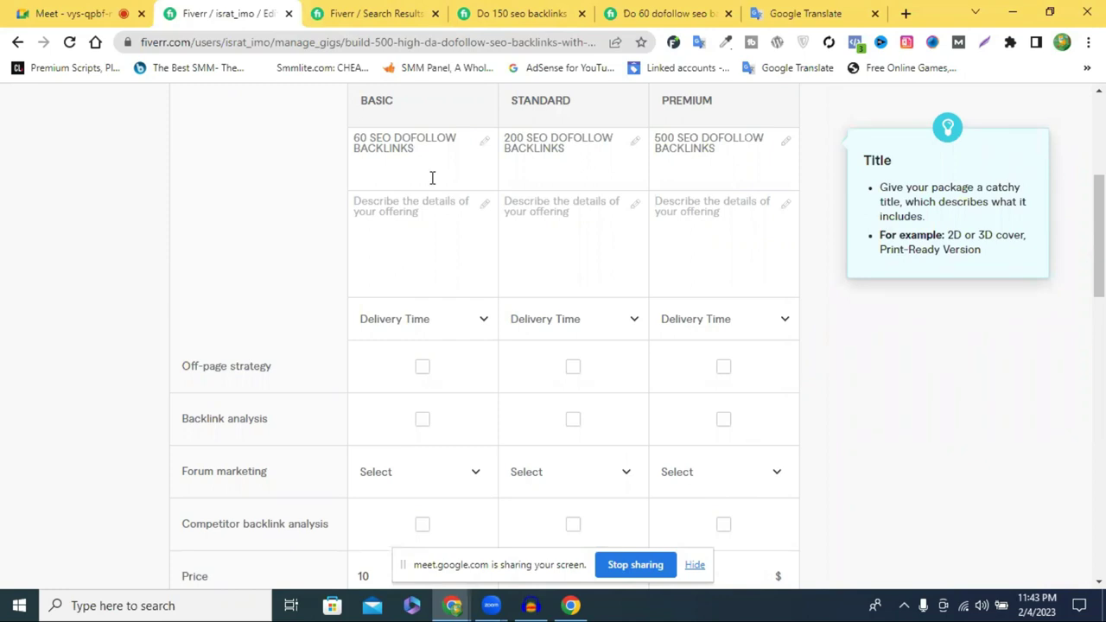
{"action": "left_click", "coordinate": [432, 229]}
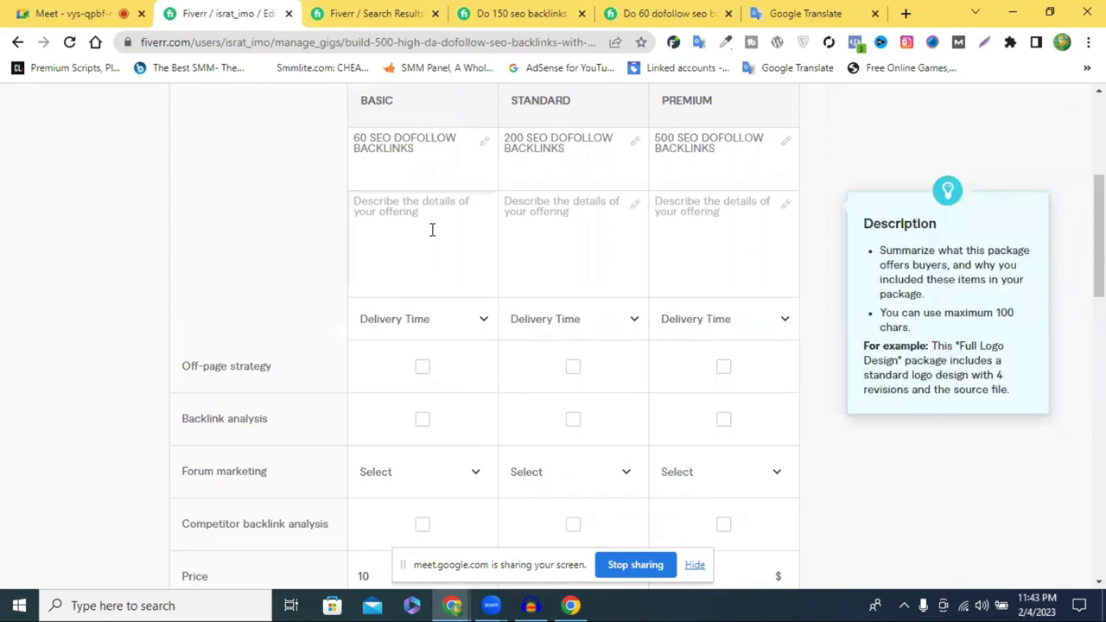
{"action": "type", "text": "Higfh"}
{"action": "key", "text": "BackSpace"}
{"action": "key", "text": "BackSpace"}
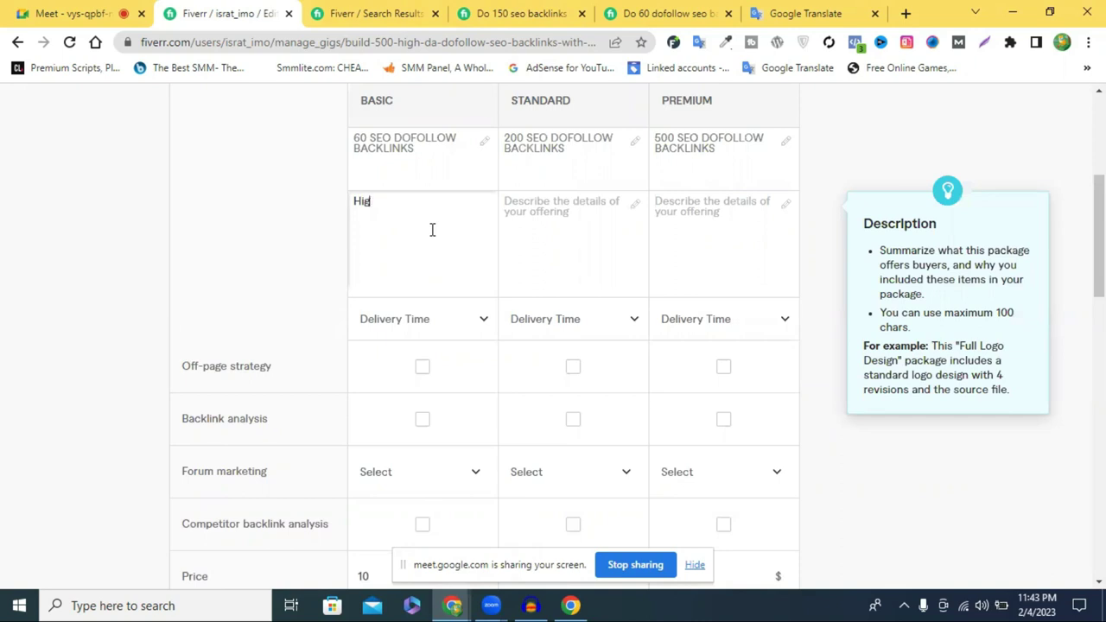
{"action": "type", "text": "h Authority SEO Do"}
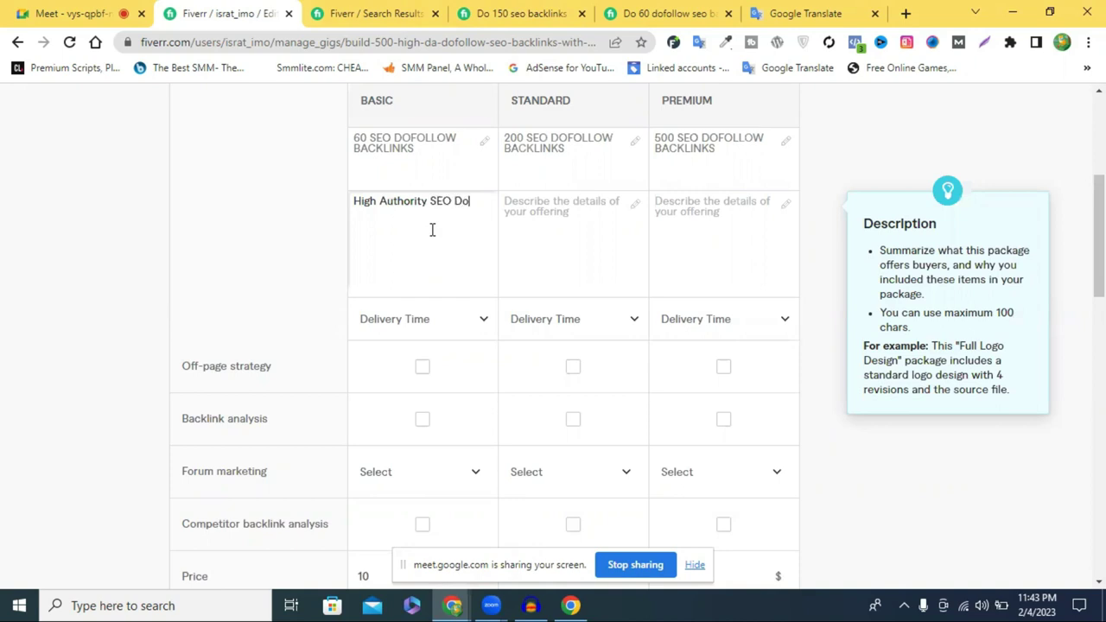
{"action": "type", "text": "folloe"}
{"action": "key", "text": "BackSpace"}
{"action": "type", "text": "w"}
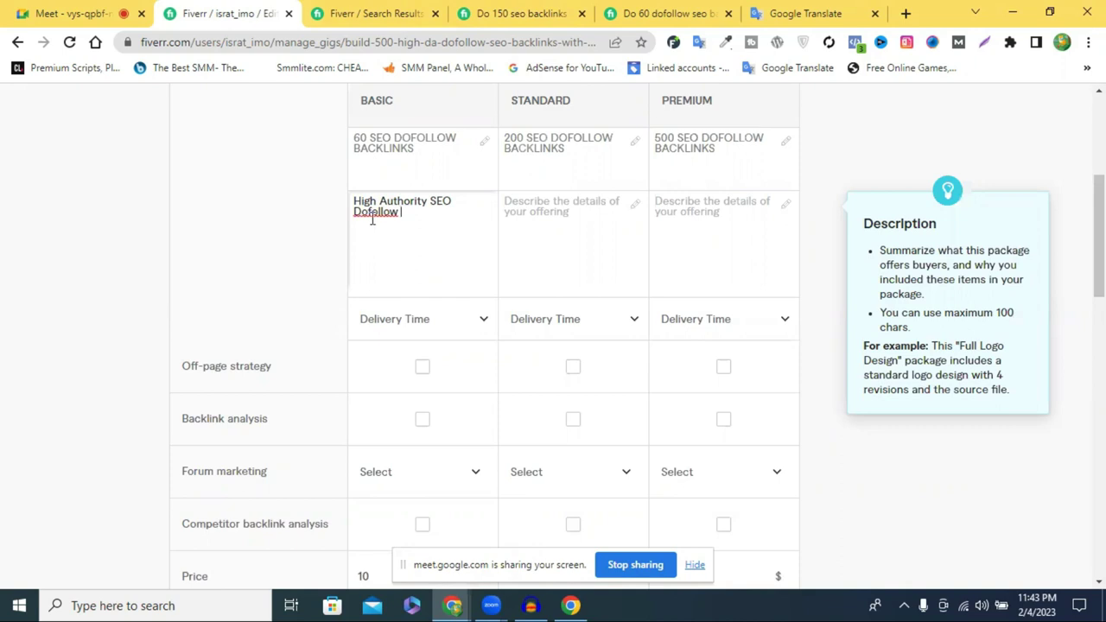
Complete the Basic package description by adding "Backlinks For Google Top Ranking" after "Dofollow".
{"action": "right_click", "coordinate": [372, 219]}
{"action": "left_click", "coordinate": [391, 227]}
{"action": "left_click", "coordinate": [353, 216]}
{"action": "key", "text": "BackSpace"}
{"action": "type", "text": "Backlinks For "}
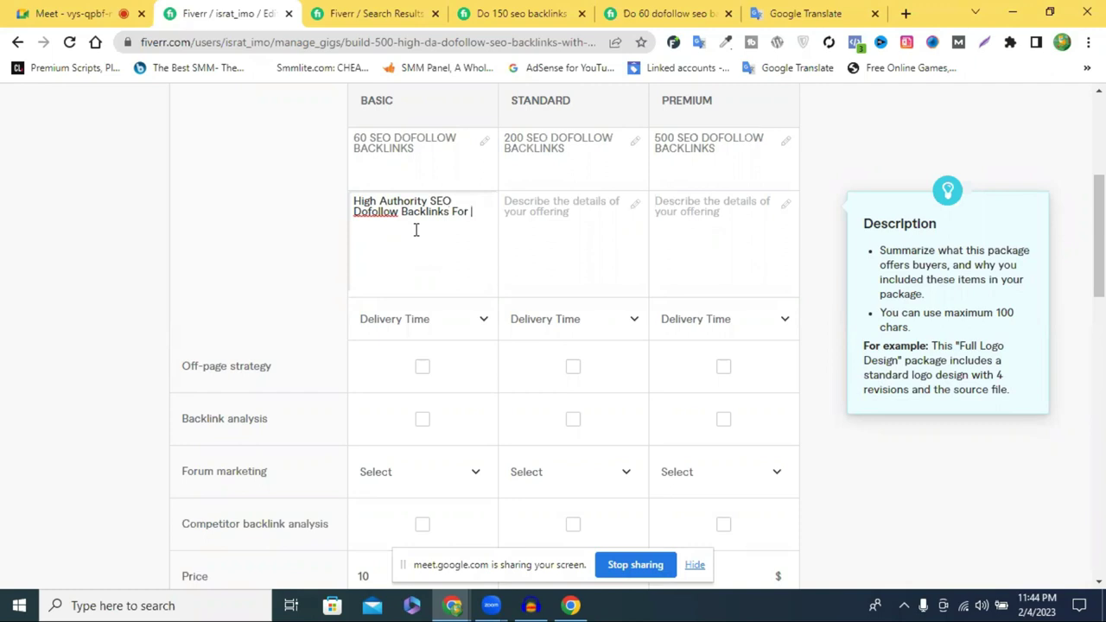
{"action": "type", "text": "T"}
{"action": "type", "text": "op "}
{"action": "type", "text": "R"}
{"action": "type", "text": "Google Top R"}
{"action": "type", "text": "ankin"}
{"action": "type", "text": "g"}
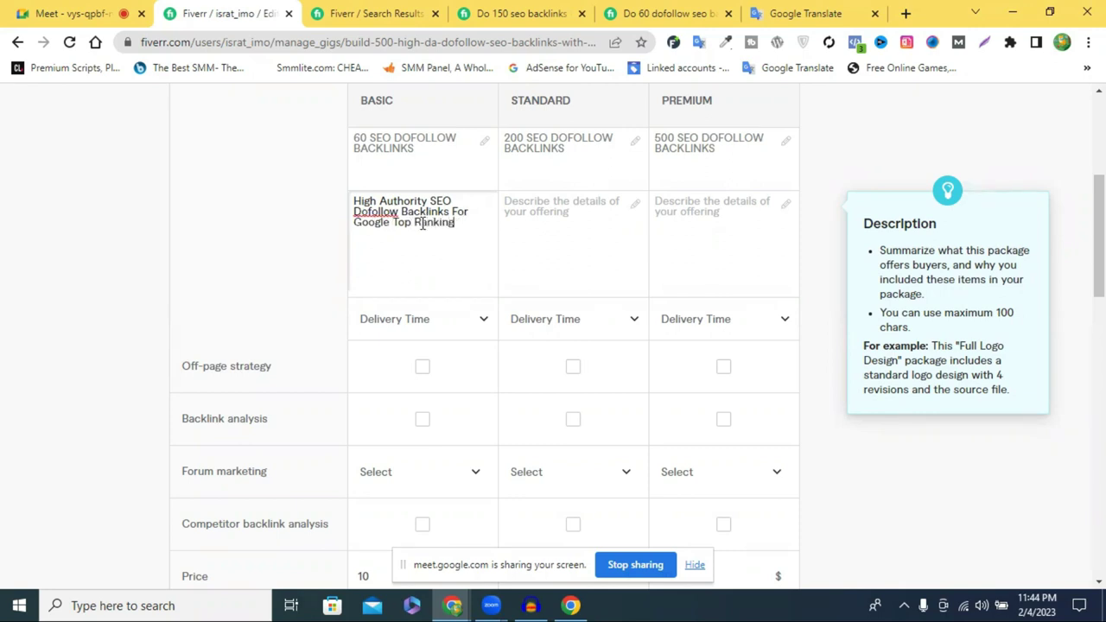
Try the spelling "DoFollow" in the Basic package description, and restore it to "Dofollow".
{"action": "right_click", "coordinate": [365, 213]}
{"action": "left_click", "coordinate": [415, 226]}
{"action": "left_click", "coordinate": [372, 212]}
{"action": "key", "text": "BackSpace"}
{"action": "key", "text": "Delete"}
{"action": "type", "text": "F"}
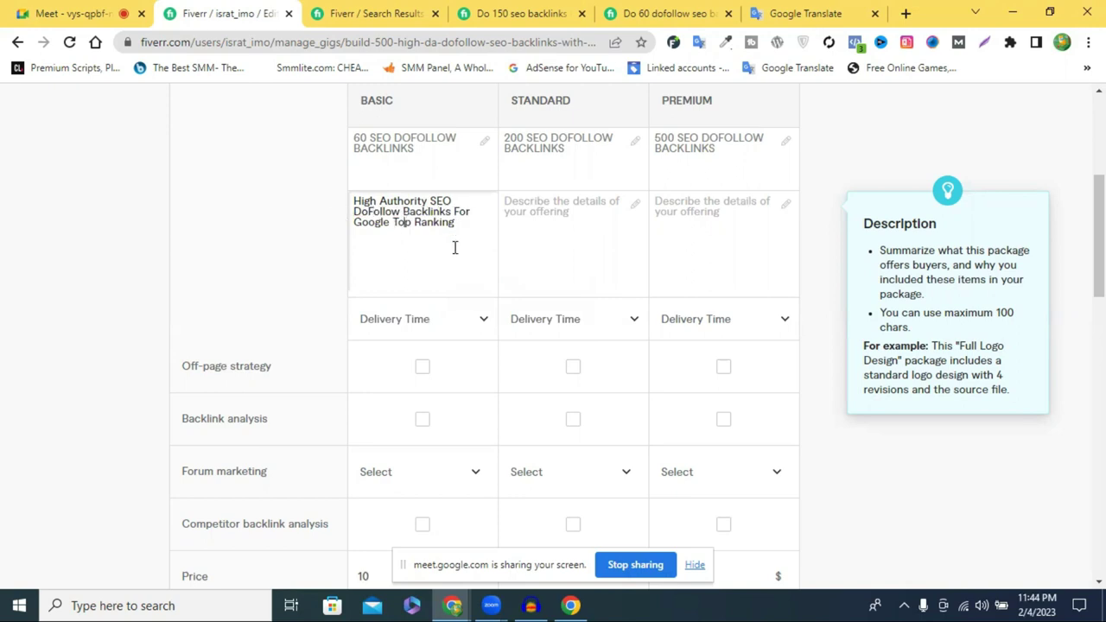
{"action": "left_click", "coordinate": [373, 212]}
{"action": "key", "text": "BackSpace"}
{"action": "type", "text": "f"}
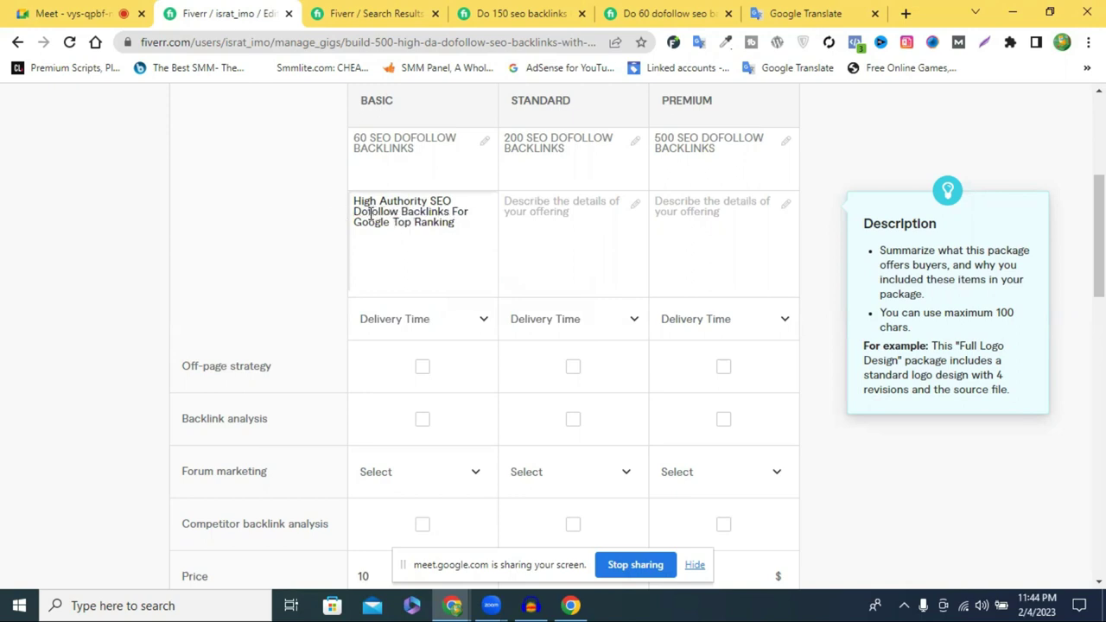
Add "60+" at the beginning of the Basic package description.
{"action": "triple_click", "coordinate": [393, 212]}
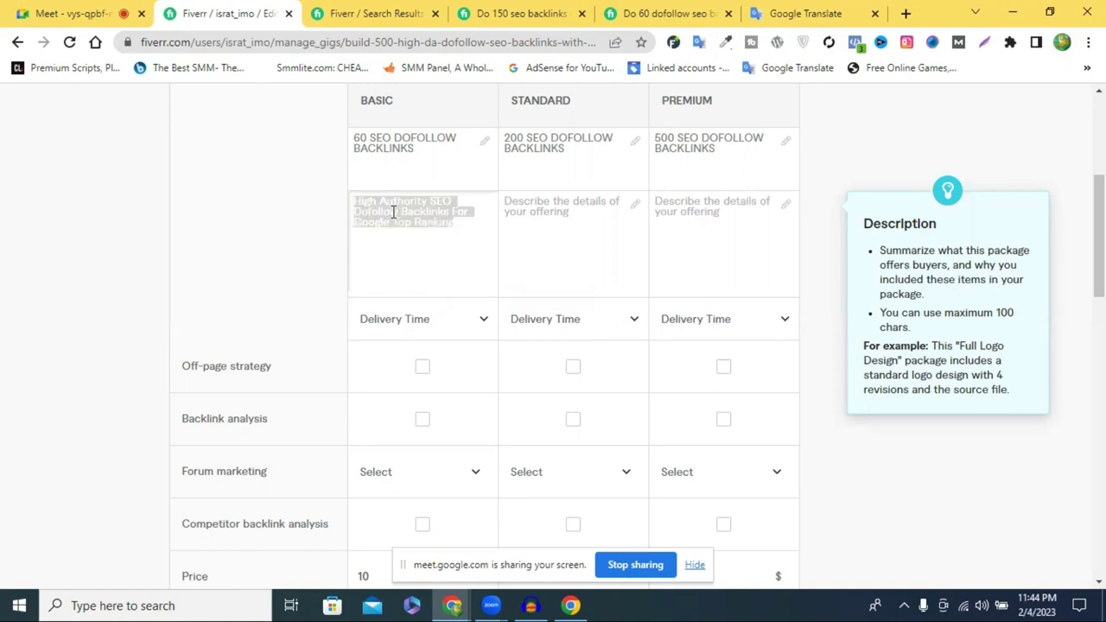
{"action": "left_click", "coordinate": [462, 241]}
{"action": "triple_click", "coordinate": [406, 209]}
{"action": "left_click", "coordinate": [399, 231]}
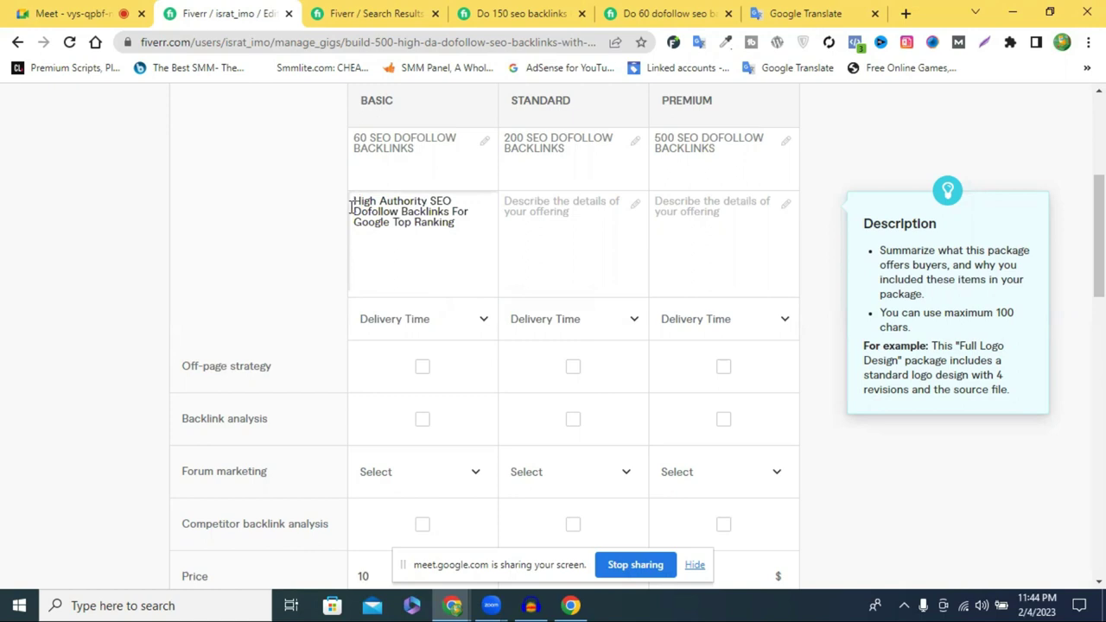
{"action": "left_click", "coordinate": [351, 208]}
{"action": "type", "text": "60"}
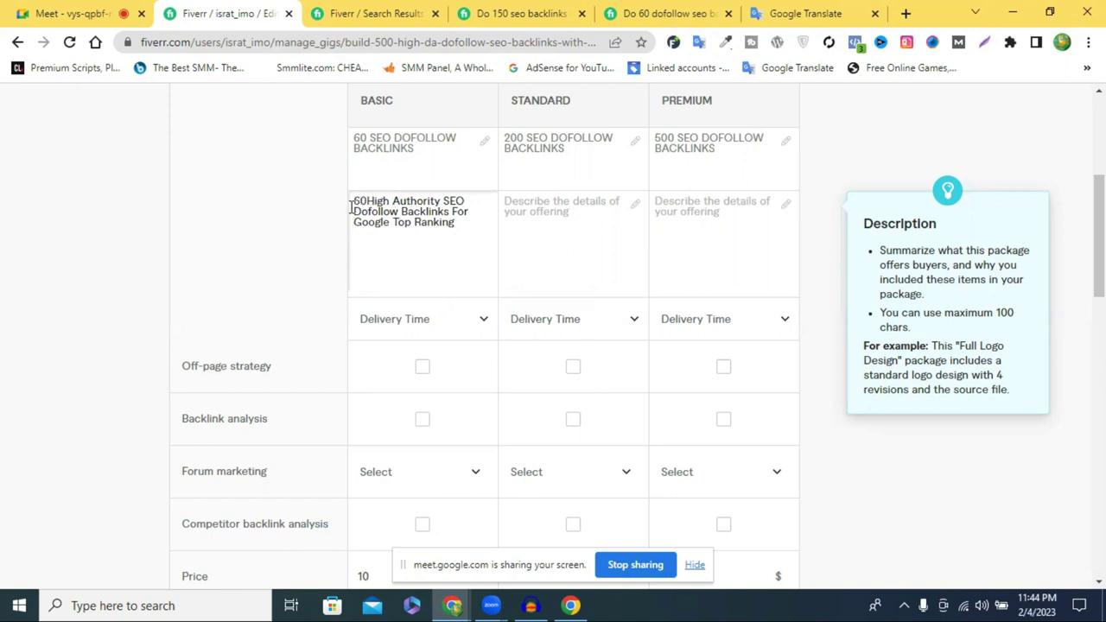
{"action": "type", "text": "+"}
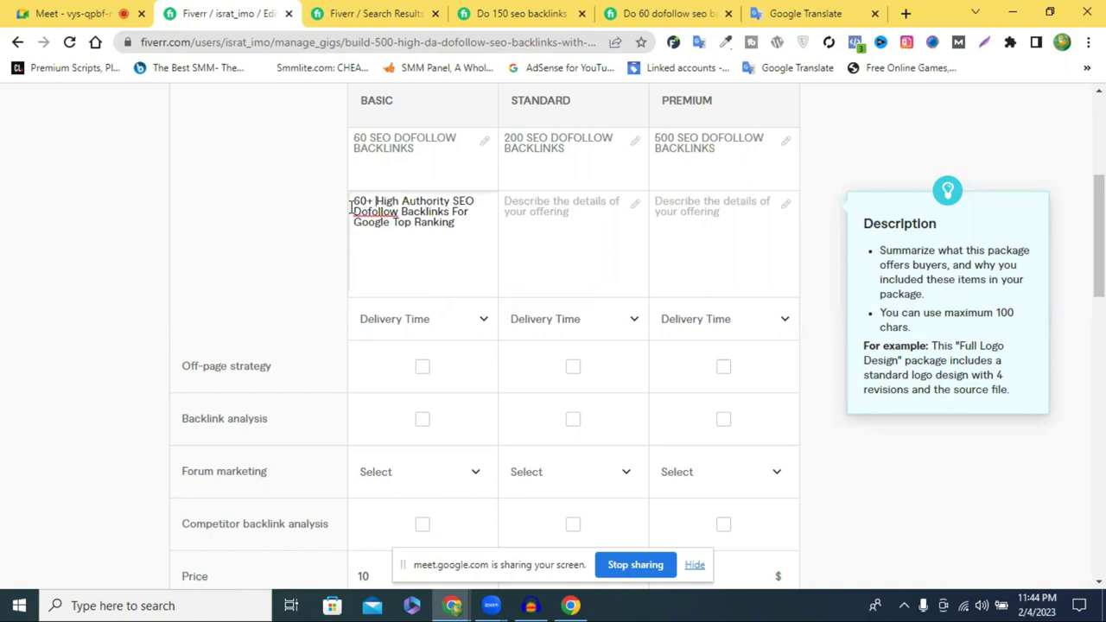
Copy the complete Basic package description into the Standard and Premium package descriptions.
{"action": "triple_click", "coordinate": [370, 214]}
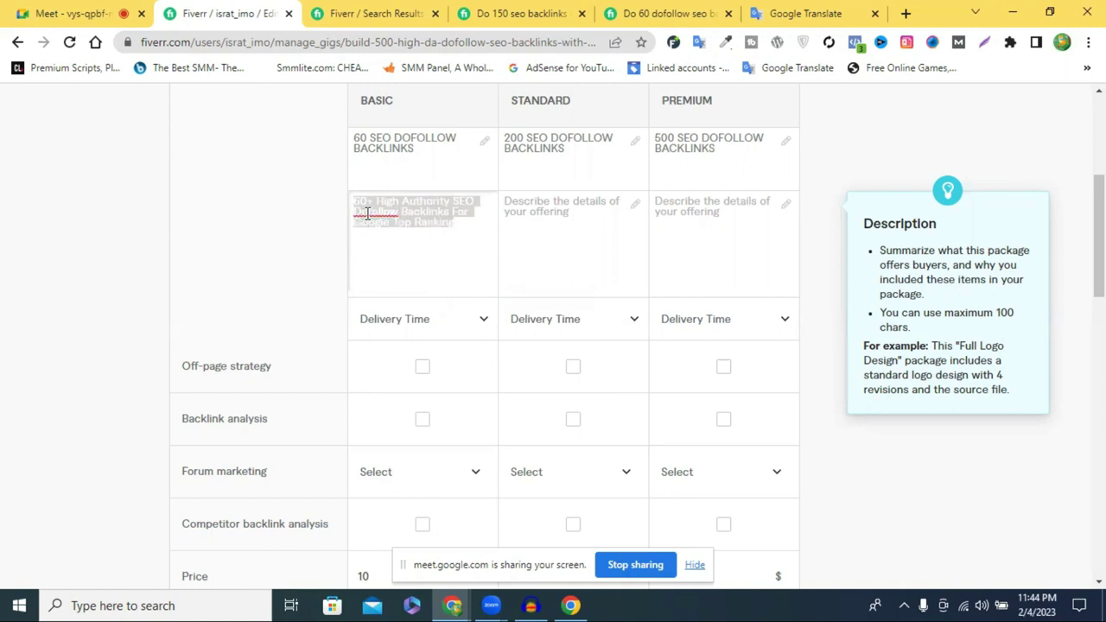
{"action": "left_click", "coordinate": [381, 211]}
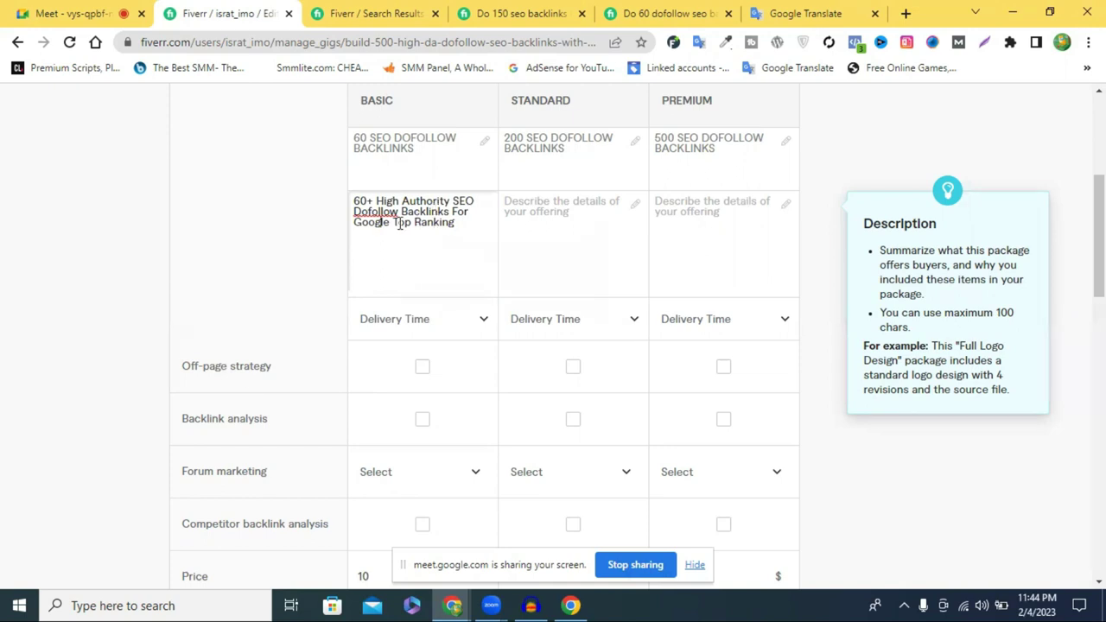
{"action": "triple_click", "coordinate": [438, 213]}
{"action": "key", "text": "ctrl+c"}
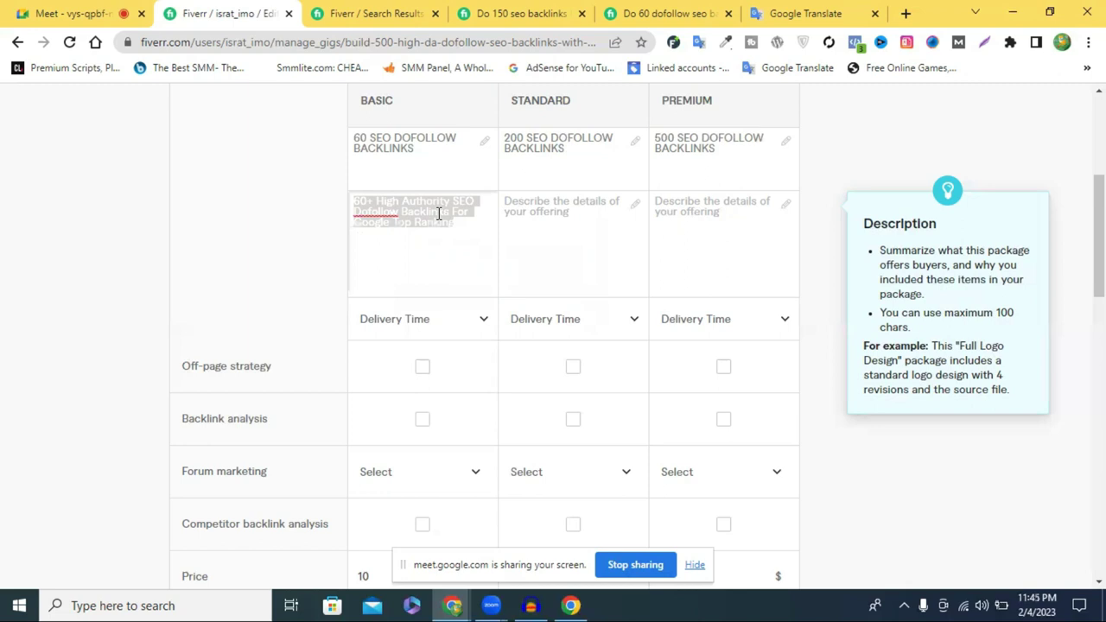
{"action": "left_click", "coordinate": [562, 225]}
{"action": "key", "text": "ctrl+v"}
{"action": "left_click", "coordinate": [743, 239]}
{"action": "key", "text": "ctrl+v"}
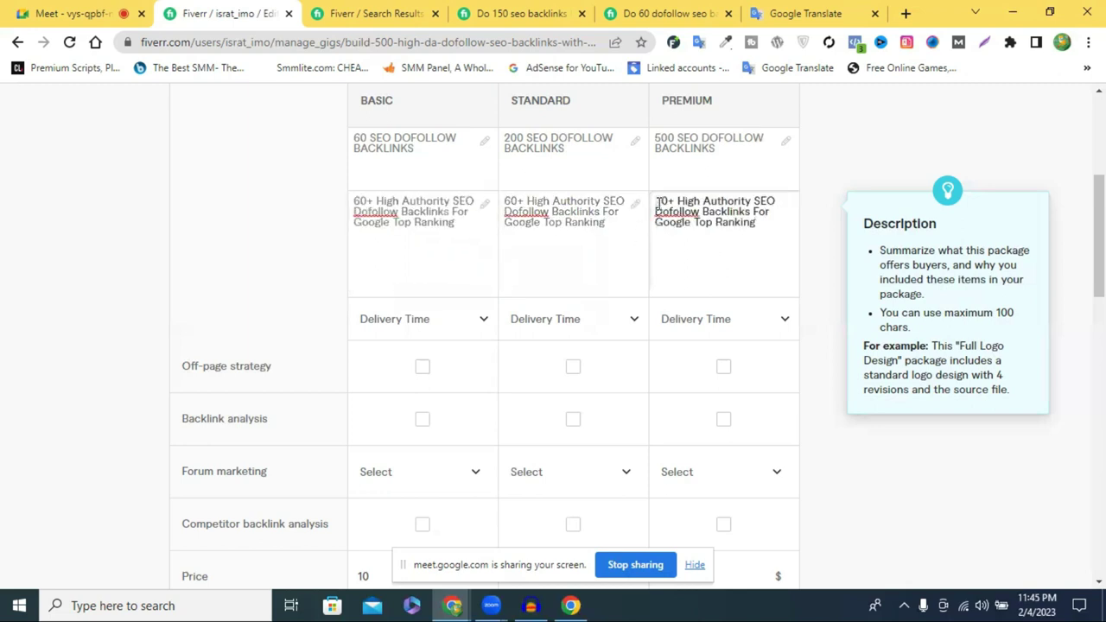
Change the backlink count to "500+" in the Premium description and "200+" in the Standard description.
{"action": "left_click", "coordinate": [658, 205]}
{"action": "key", "text": "BackSpace"}
{"action": "type", "text": "5"}
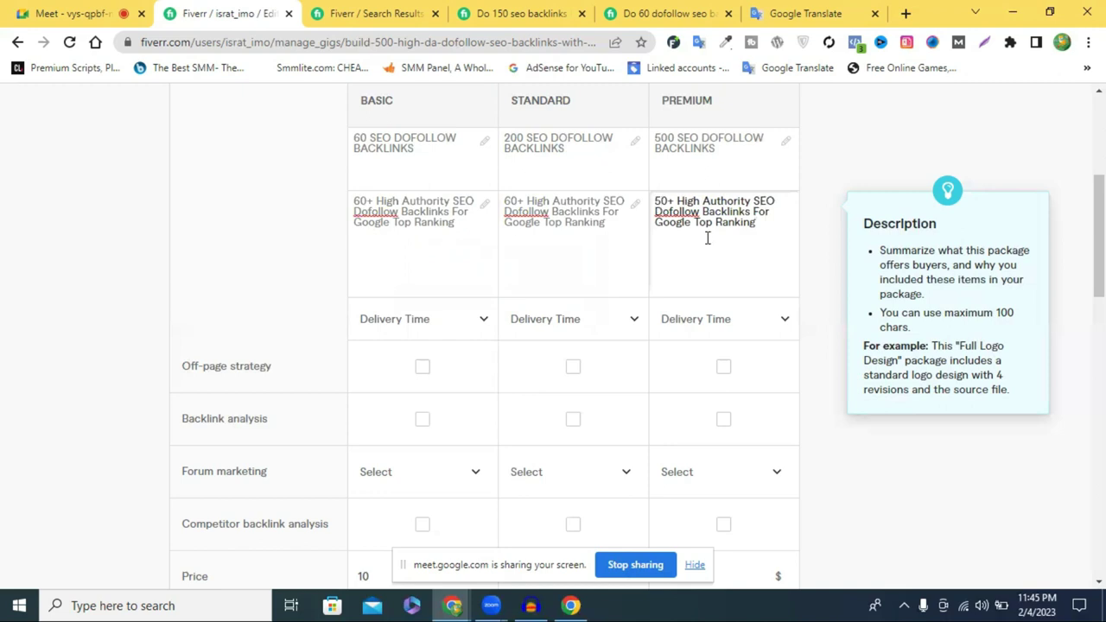
{"action": "type", "text": "0"}
{"action": "left_click", "coordinate": [512, 201]}
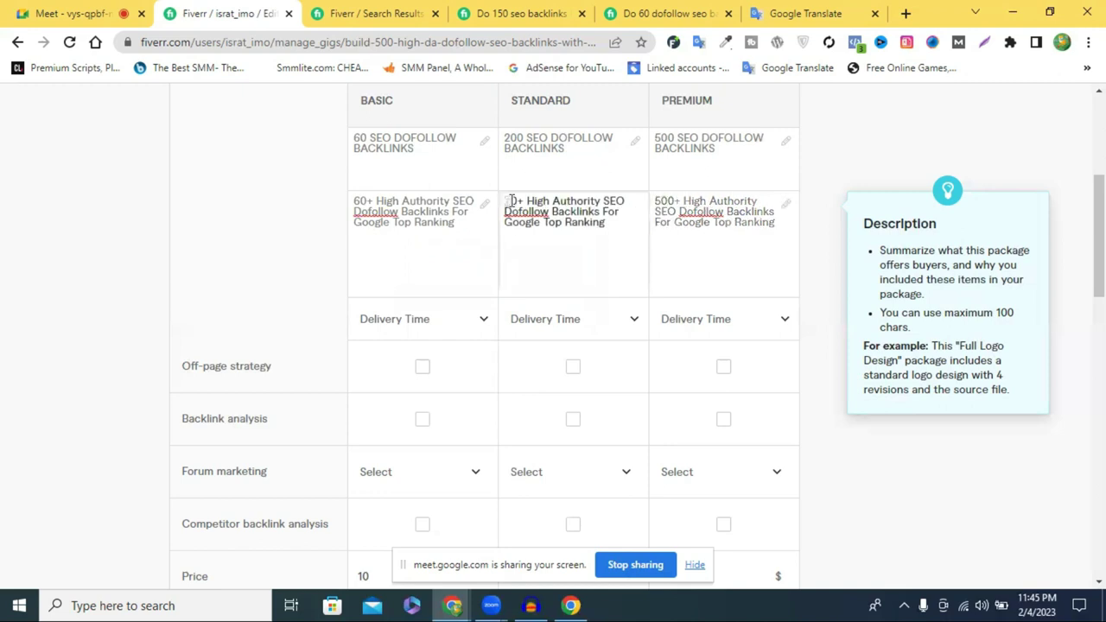
{"action": "type", "text": "20"}
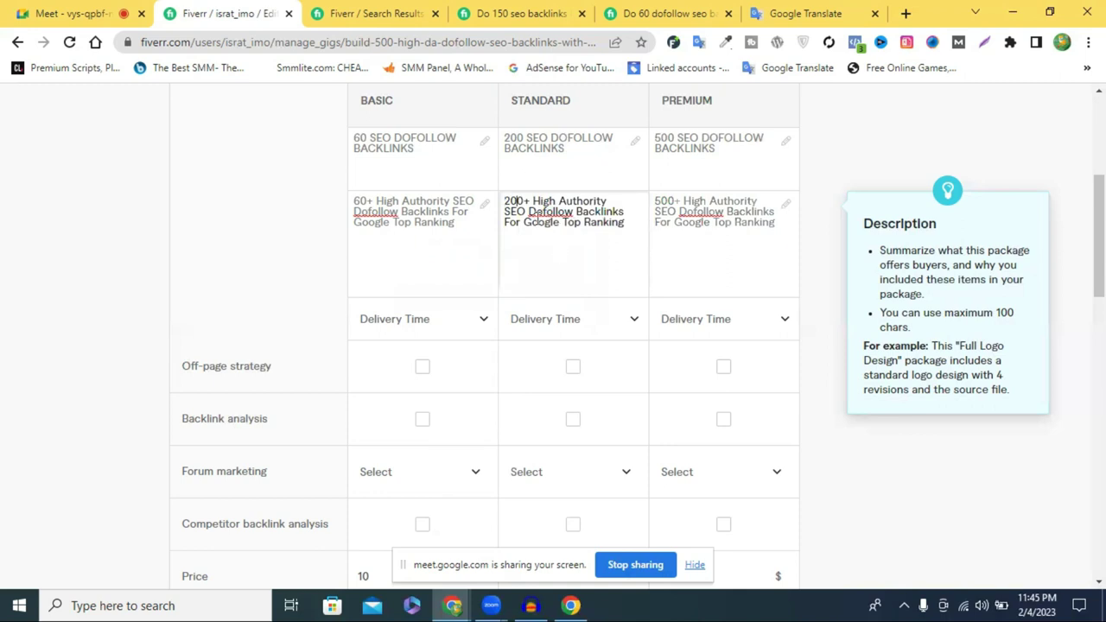
Examine the package descriptions and delivery times in the competitor's 60 dofollow SEO backlinks gig.
{"action": "left_click", "coordinate": [532, 10]}
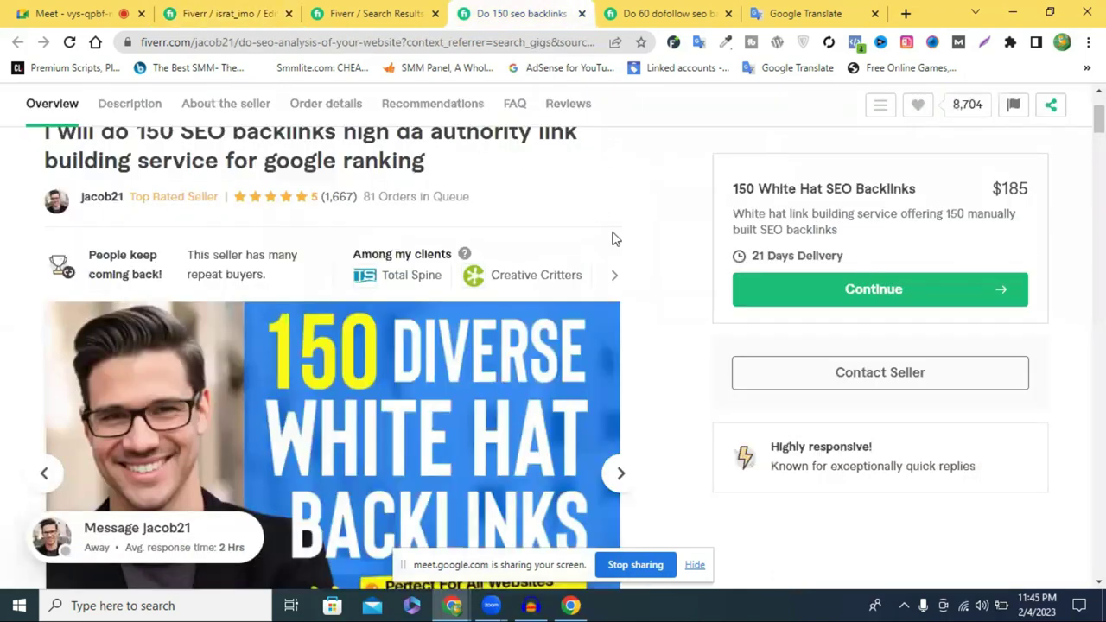
{"action": "left_click", "coordinate": [648, 8]}
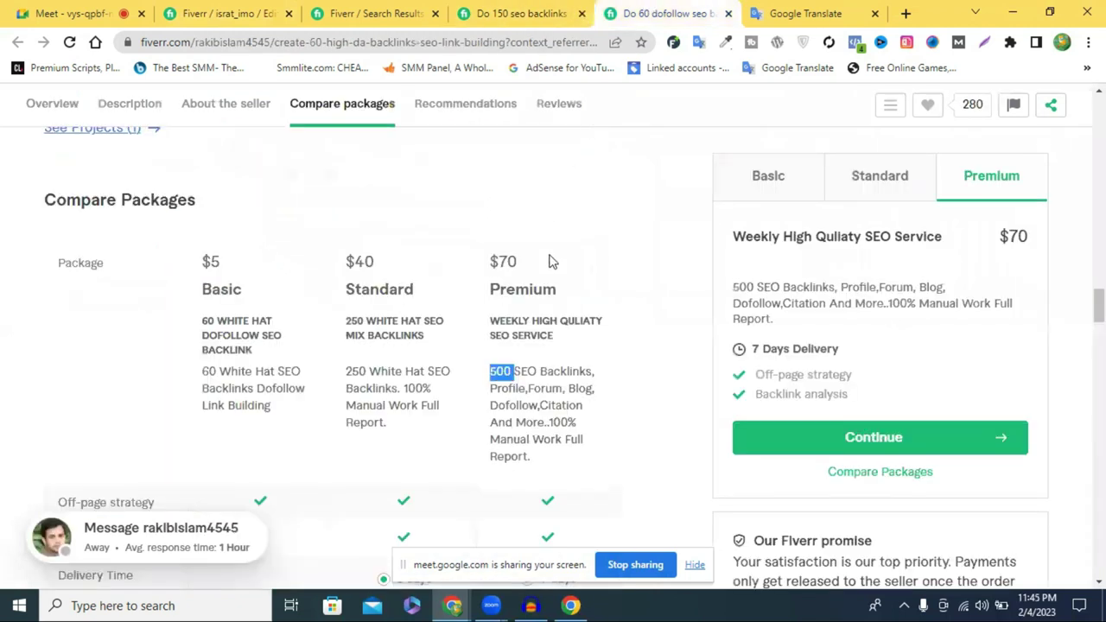
{"action": "scroll", "coordinate": [548, 259], "scroll_direction": "down", "scroll_amount": 2}
{"action": "left_click", "coordinate": [324, 262]}
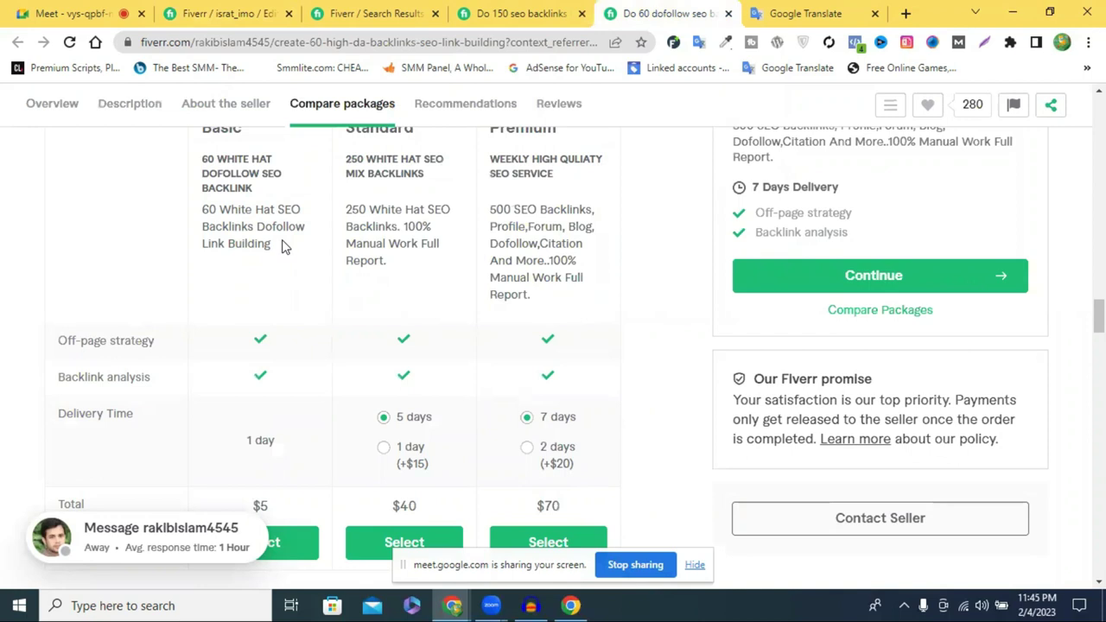
{"action": "left_click_drag", "start_coordinate": [270, 244], "coordinate": [269, 272]}
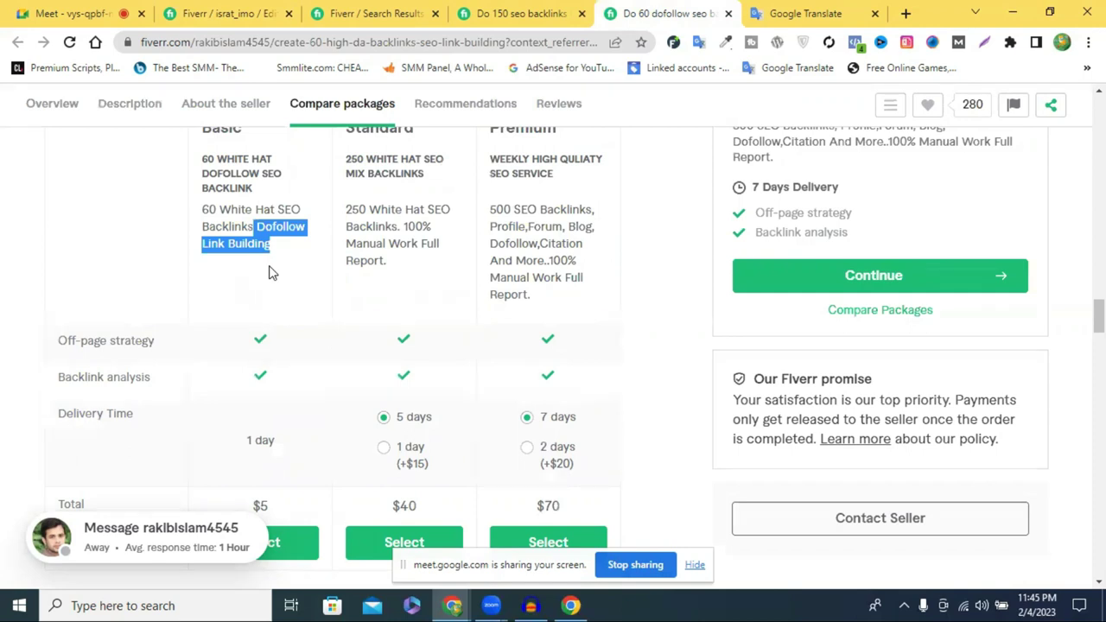
{"action": "left_click_drag", "start_coordinate": [492, 211], "coordinate": [535, 288]}
{"action": "left_click", "coordinate": [535, 287]}
{"action": "double_click", "coordinate": [503, 210]}
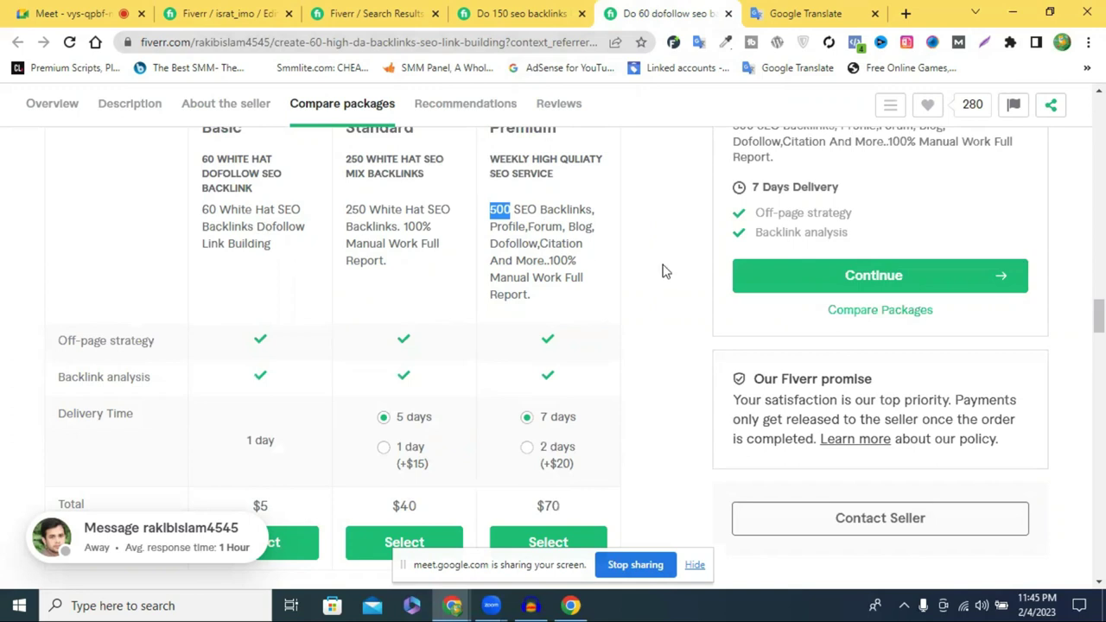
Return to the gig being edited and set the Basic package's delivery time to 3 days.
{"action": "left_click", "coordinate": [233, 10]}
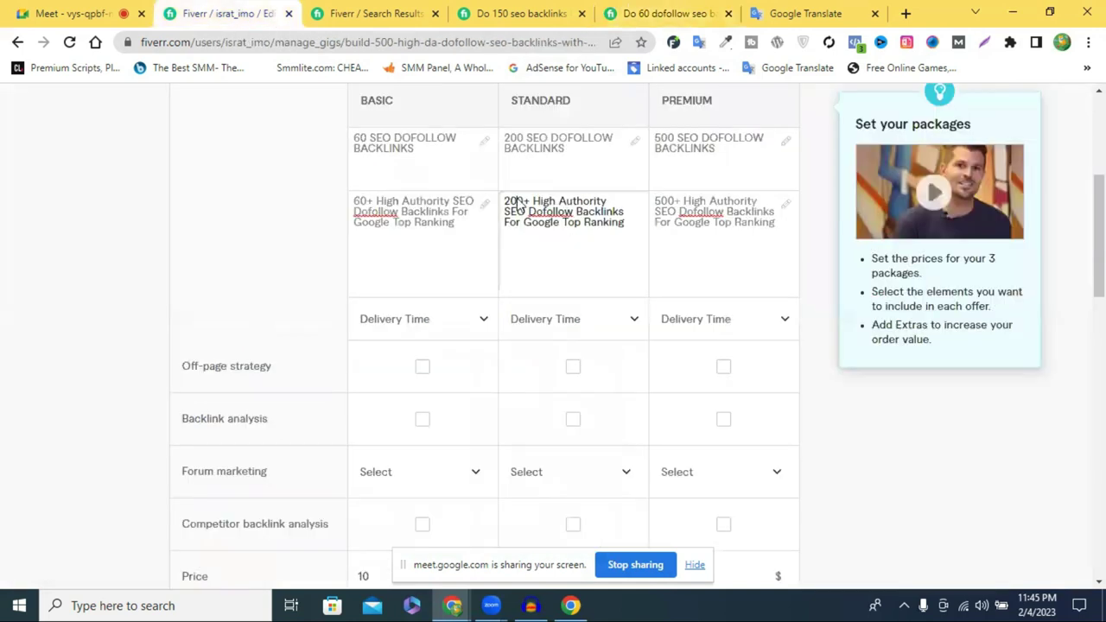
{"action": "left_click", "coordinate": [421, 324]}
{"action": "scroll", "coordinate": [422, 311], "scroll_direction": "down", "scroll_amount": 2}
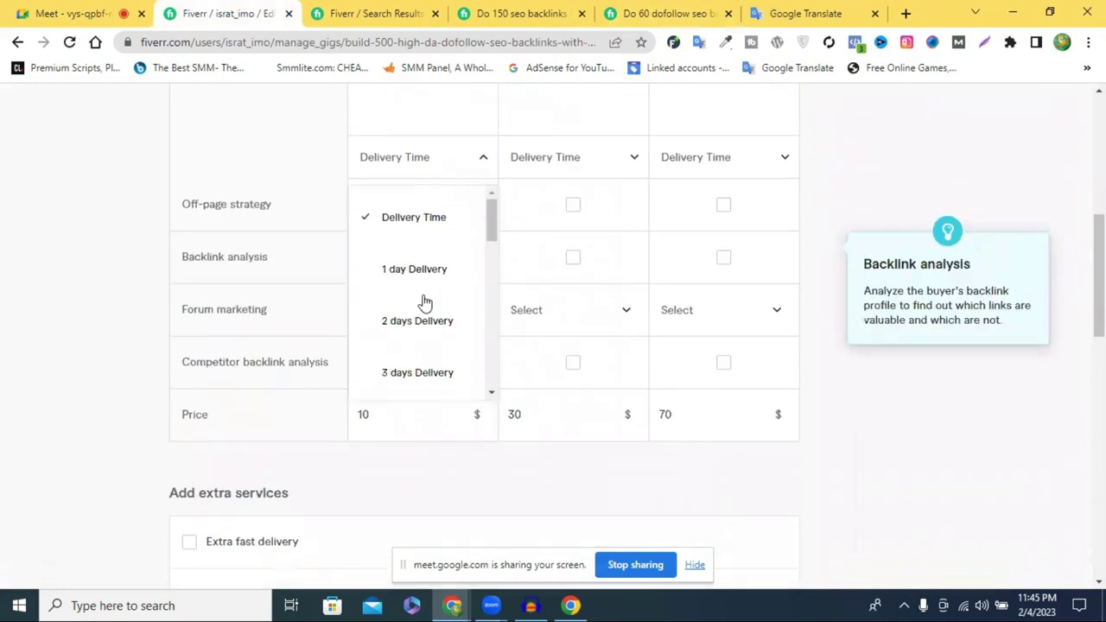
{"action": "left_click", "coordinate": [418, 372]}
{"action": "scroll", "coordinate": [417, 373], "scroll_direction": "up", "scroll_amount": 2}
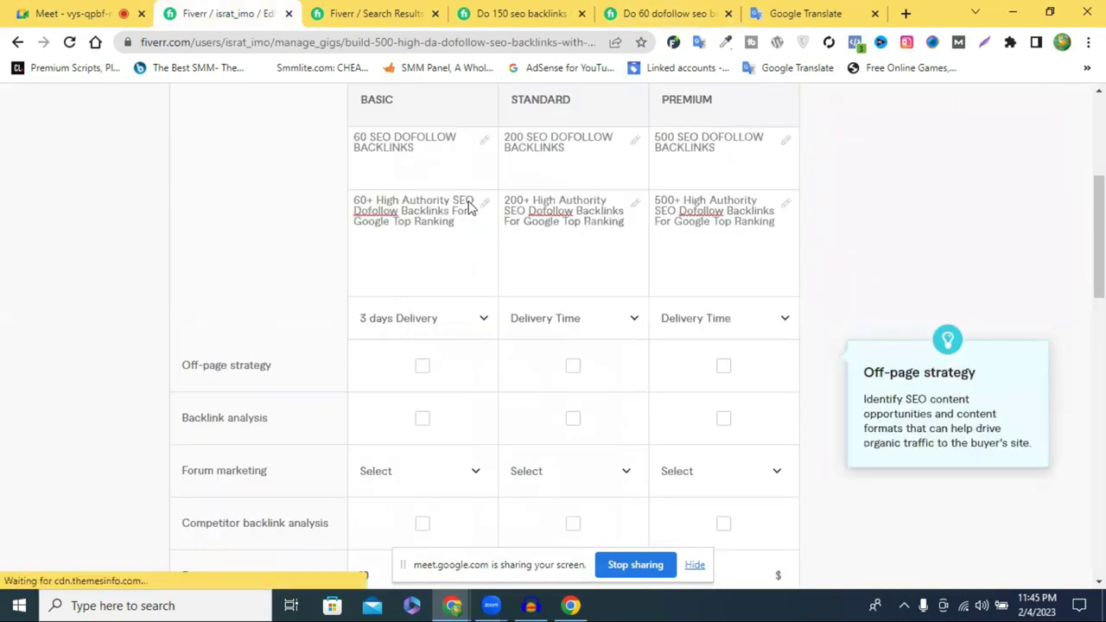
Set the Standard package's delivery time to 7 days.
{"action": "left_click", "coordinate": [357, 202]}
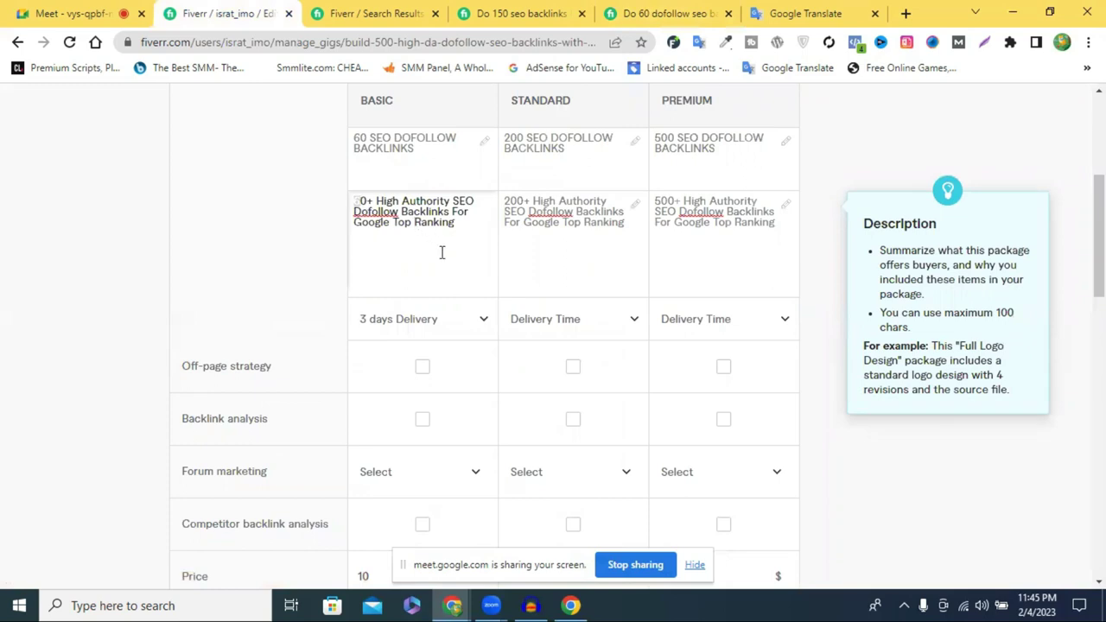
{"action": "scroll", "coordinate": [442, 256], "scroll_direction": "down", "scroll_amount": 1}
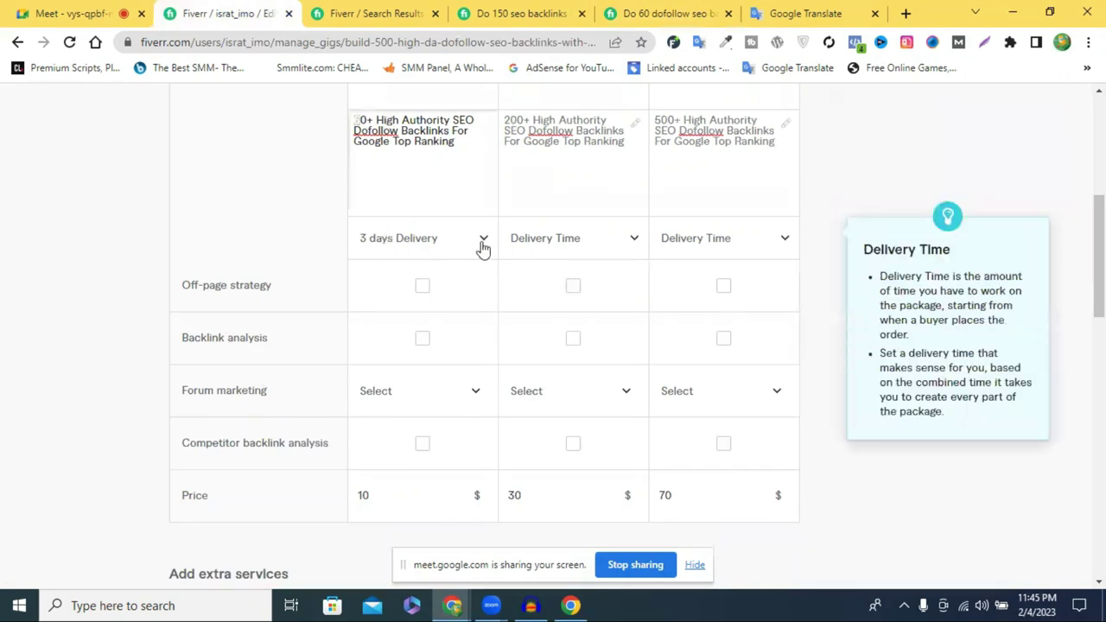
{"action": "left_click", "coordinate": [574, 244]}
{"action": "scroll", "coordinate": [572, 406], "scroll_direction": "down", "scroll_amount": 4}
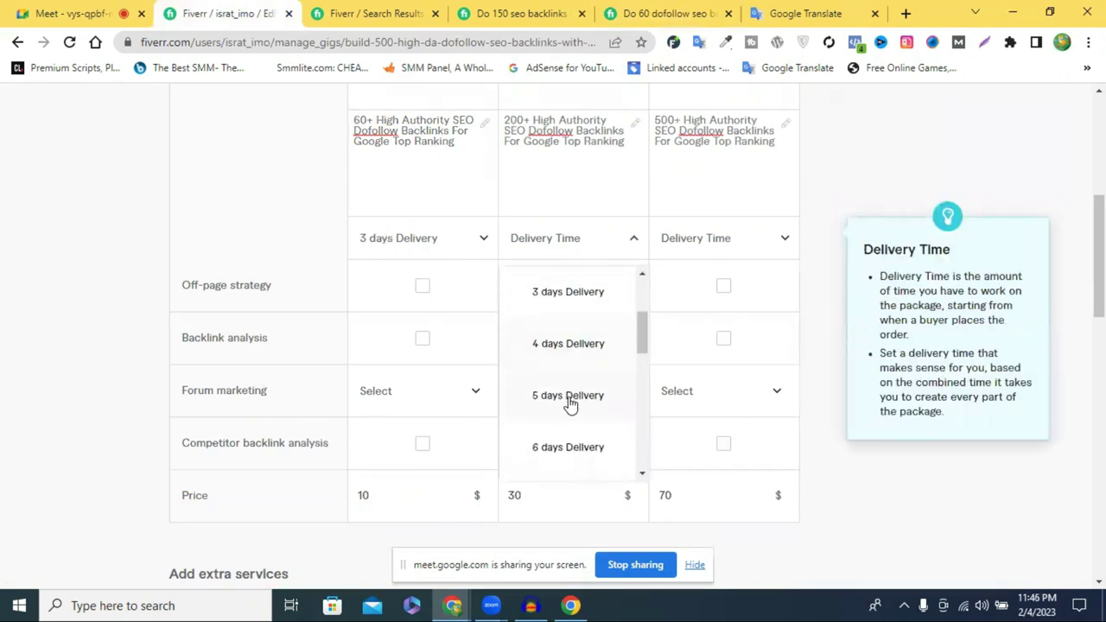
{"action": "left_click", "coordinate": [570, 432]}
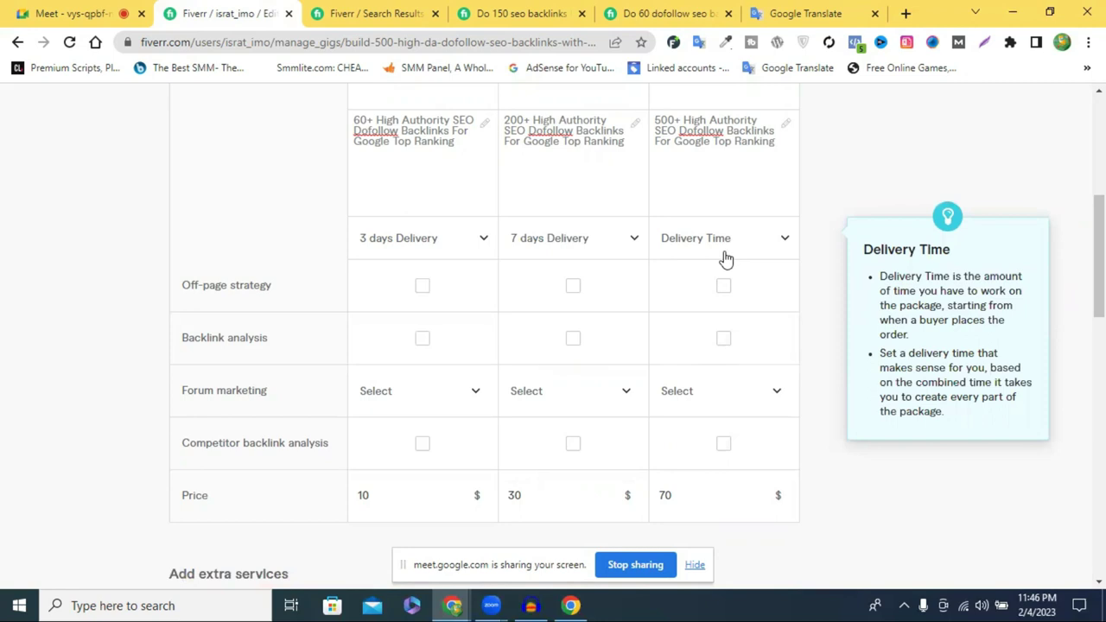
Set the Premium package's delivery time to 30 days.
{"action": "left_click", "coordinate": [718, 252]}
{"action": "scroll", "coordinate": [717, 372], "scroll_direction": "down", "scroll_amount": 6}
{"action": "left_click", "coordinate": [721, 402]}
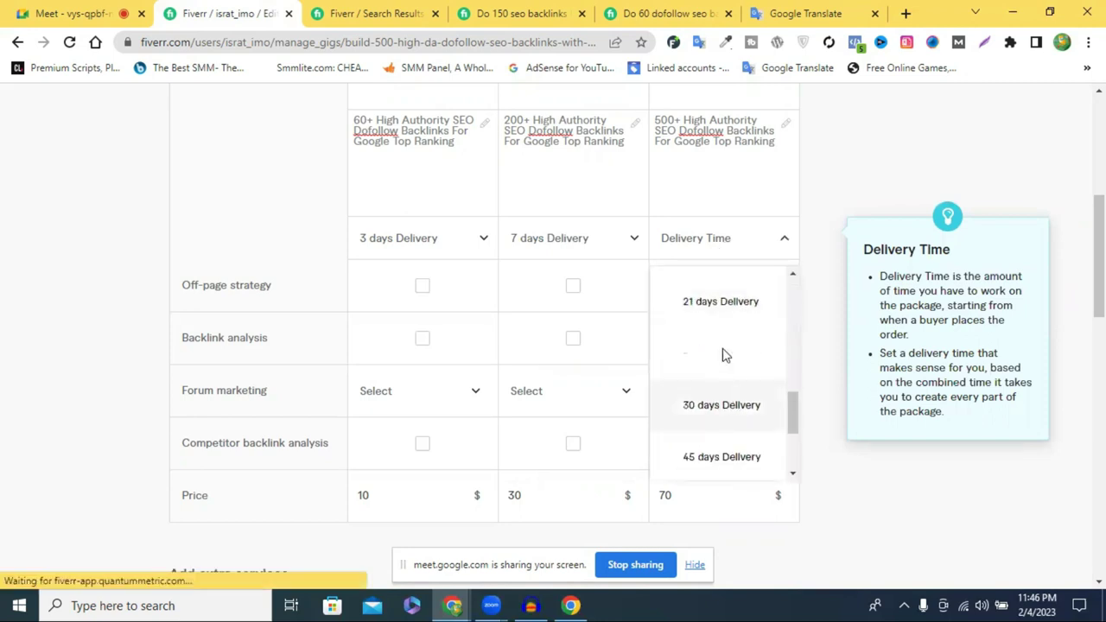
Change the Premium package's delivery time to 14 days.
{"action": "left_click", "coordinate": [721, 237]}
{"action": "scroll", "coordinate": [722, 346], "scroll_direction": "down", "scroll_amount": 4}
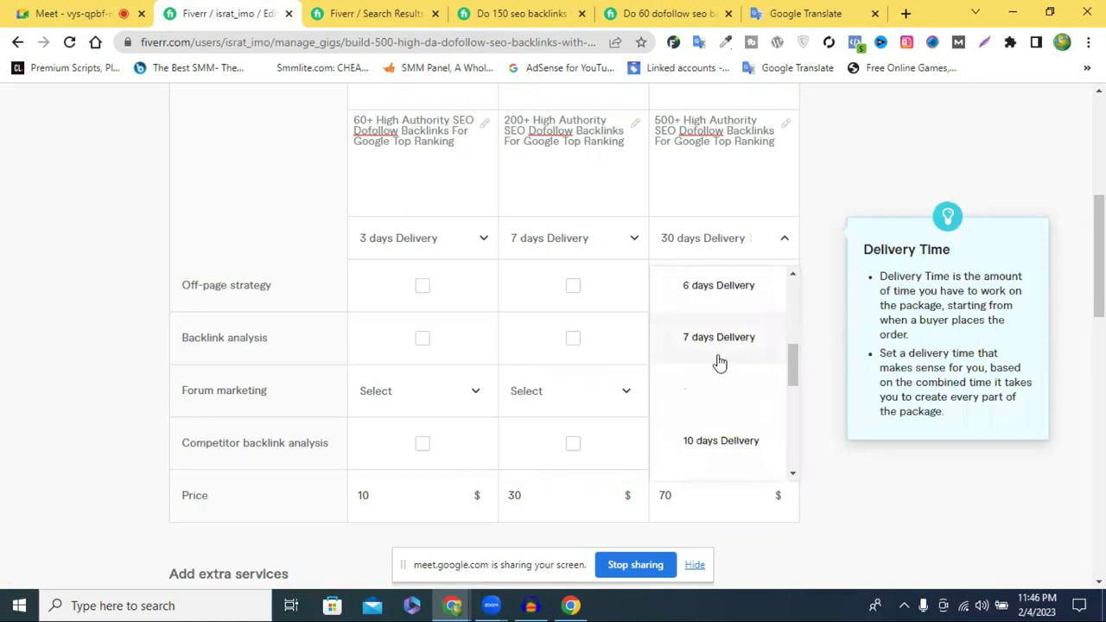
{"action": "left_click", "coordinate": [709, 337]}
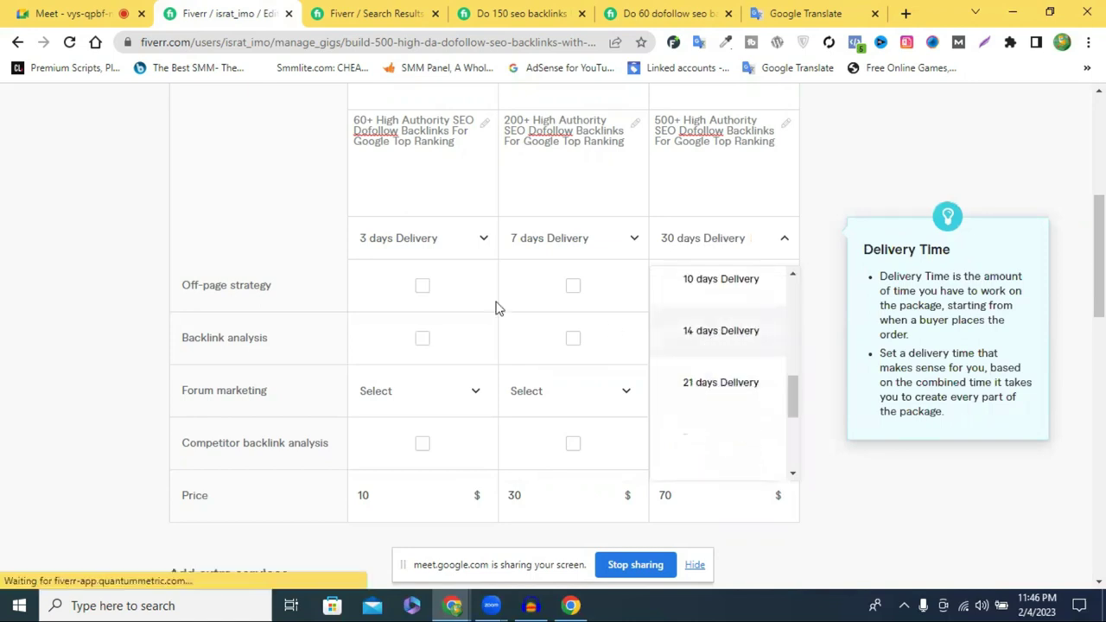
{"action": "scroll", "coordinate": [716, 210], "scroll_direction": "down", "scroll_amount": 3}
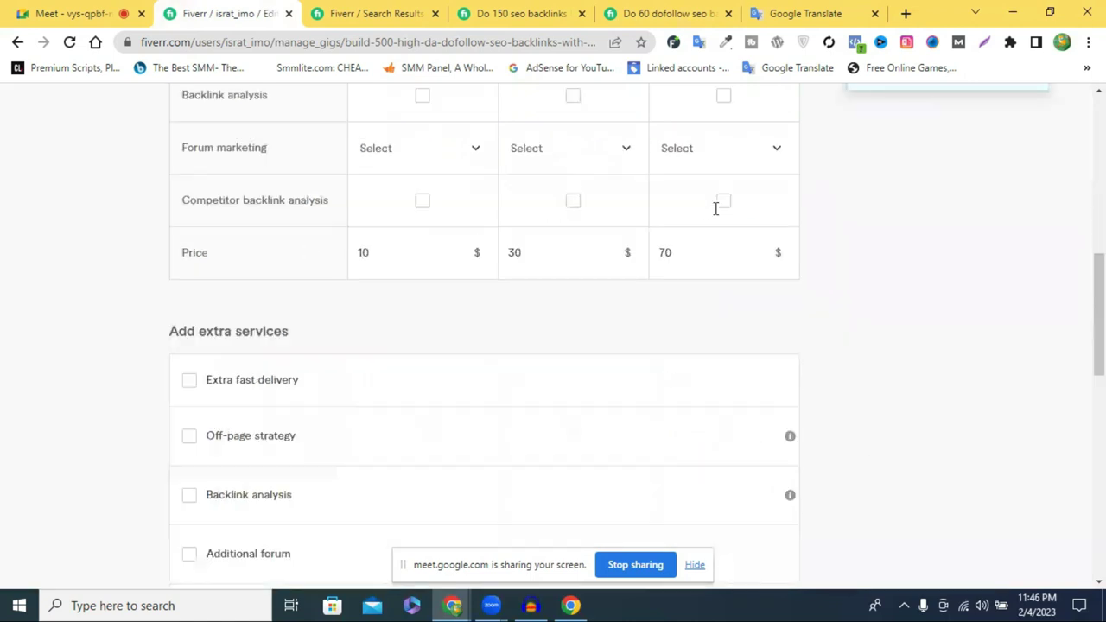
Include Off-page strategy in all three packages and Backlink analysis in the Standard and Premium packages.
{"action": "scroll", "coordinate": [692, 249], "scroll_direction": "up", "scroll_amount": 4}
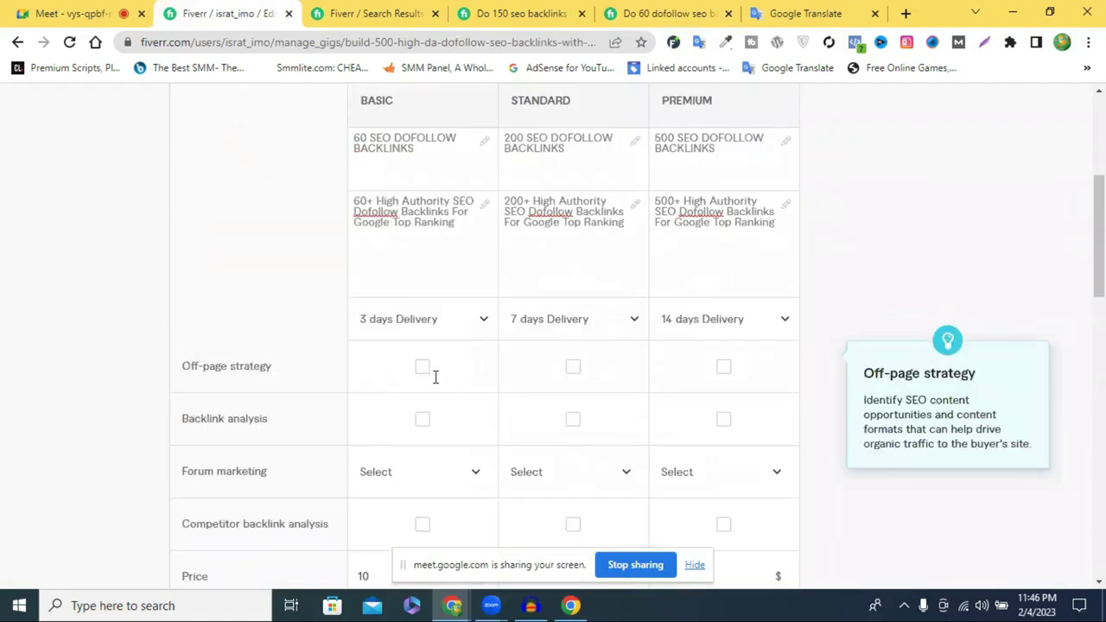
{"action": "left_click", "coordinate": [421, 367]}
{"action": "left_click", "coordinate": [632, 377]}
{"action": "left_click", "coordinate": [735, 367]}
{"action": "scroll", "coordinate": [358, 312], "scroll_direction": "down", "scroll_amount": 2}
{"action": "left_click", "coordinate": [573, 258]}
{"action": "left_click", "coordinate": [730, 259]}
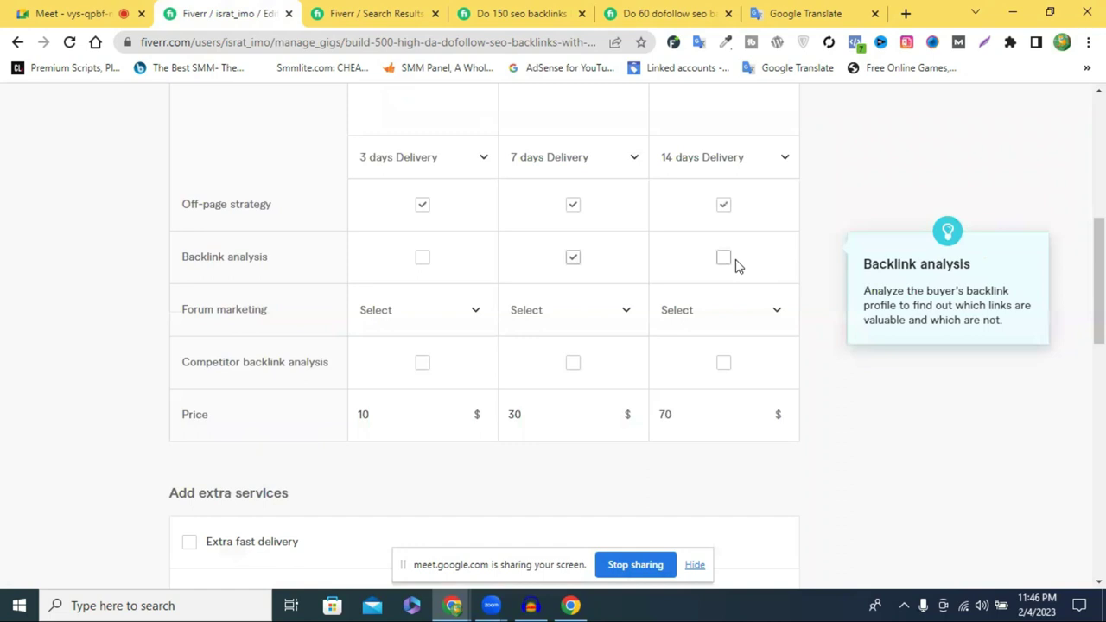
Leave Forum marketing unselected and include Competitor backlink analysis in all three packages, plus Backlink analysis in Basic.
{"action": "left_click", "coordinate": [423, 309]}
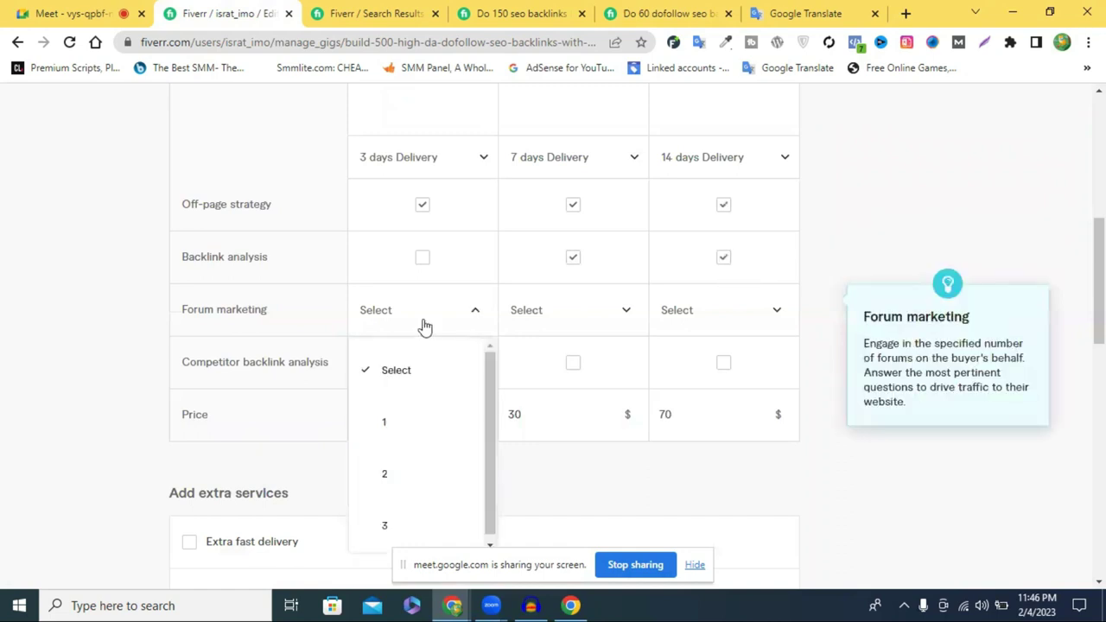
{"action": "left_click", "coordinate": [457, 381]}
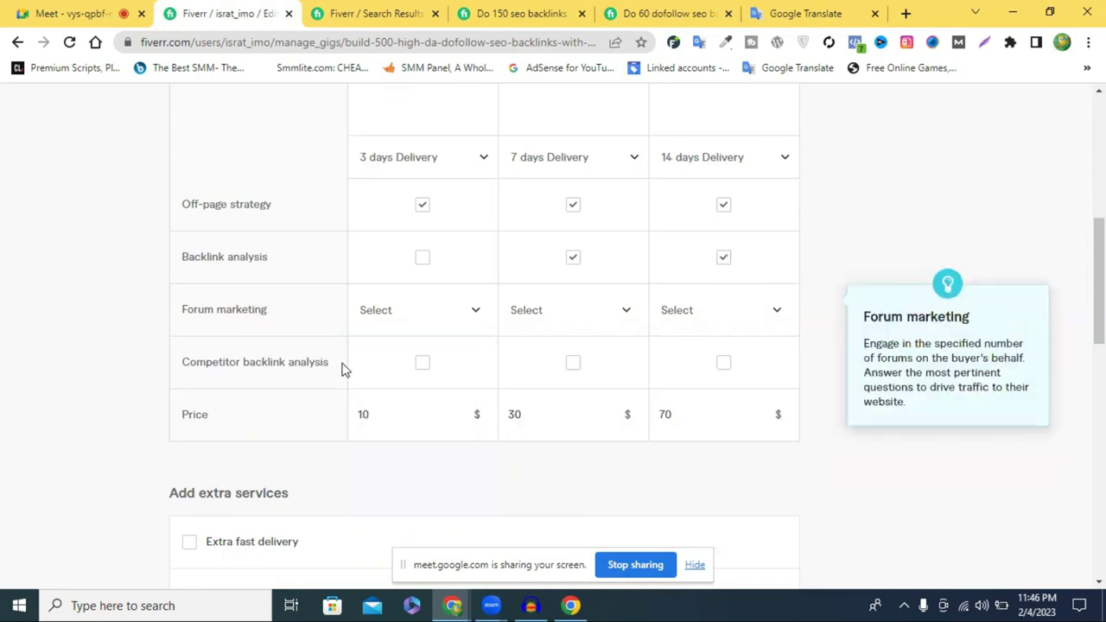
{"action": "left_click", "coordinate": [423, 366]}
{"action": "left_click", "coordinate": [573, 362]}
{"action": "left_click", "coordinate": [723, 362]}
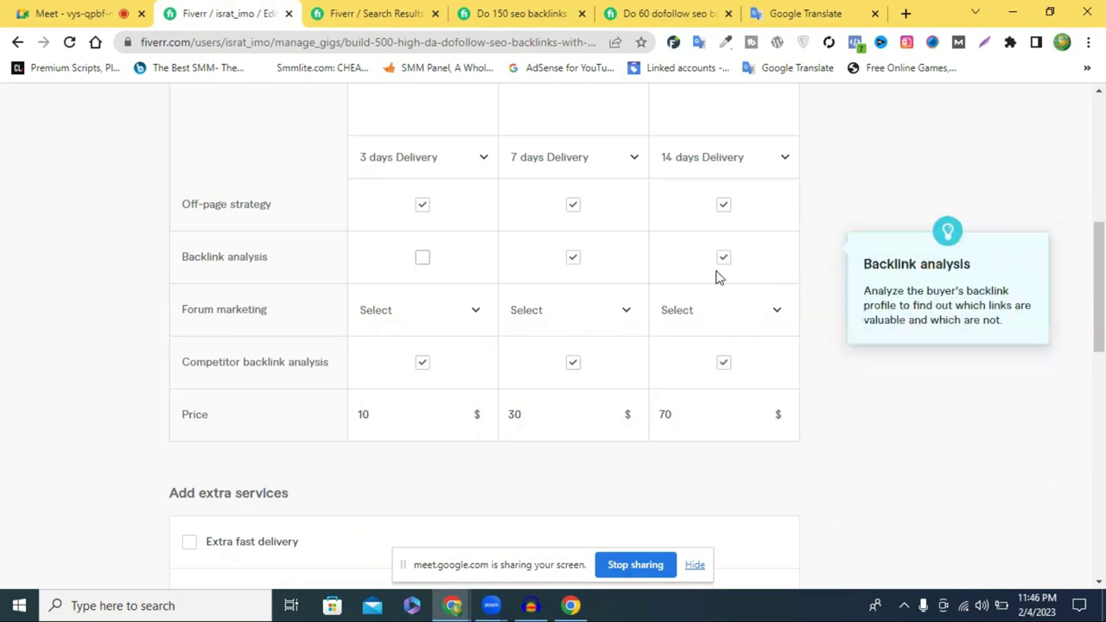
Enable the Extra fast delivery service and offer the Basic package in 1 day for an extra $5.
{"action": "scroll", "coordinate": [740, 267], "scroll_direction": "down", "scroll_amount": 2}
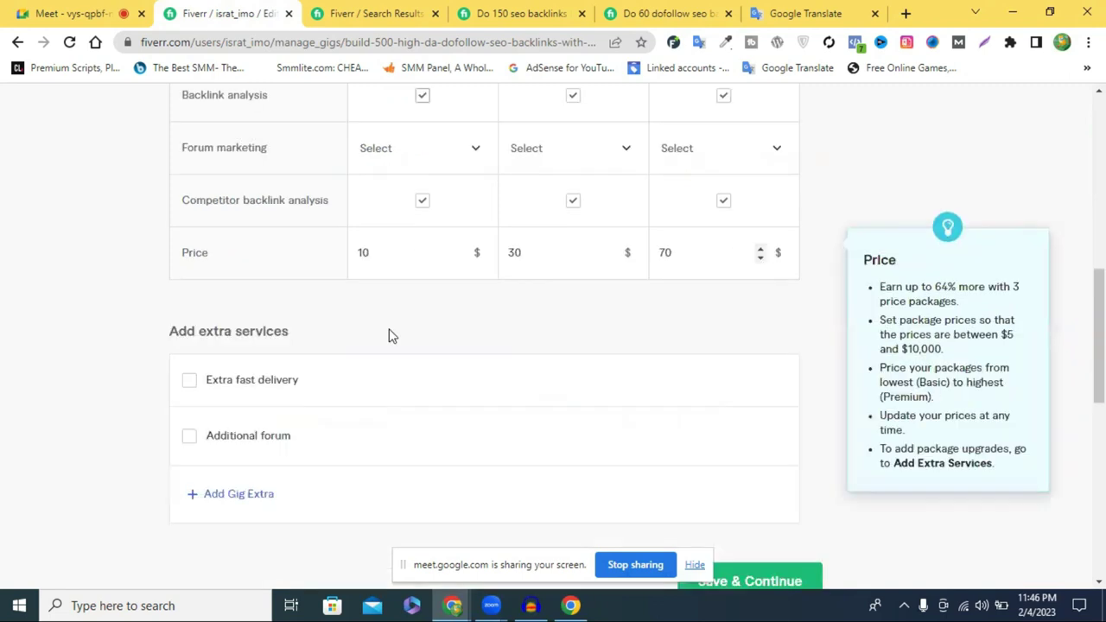
{"action": "scroll", "coordinate": [274, 389], "scroll_direction": "down", "scroll_amount": 1}
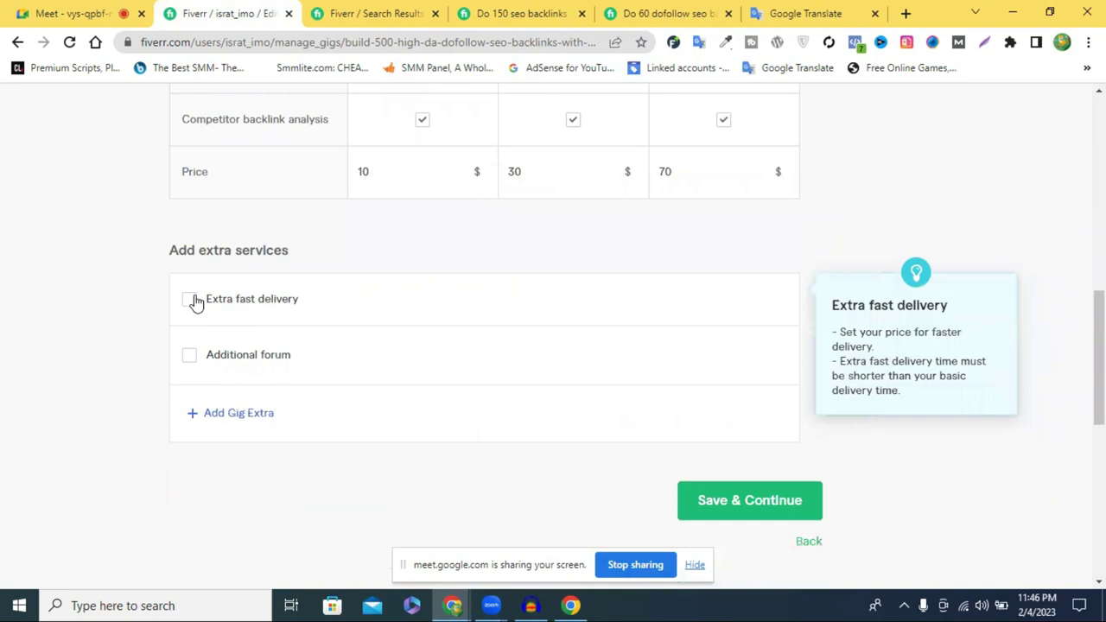
{"action": "left_click", "coordinate": [192, 299]}
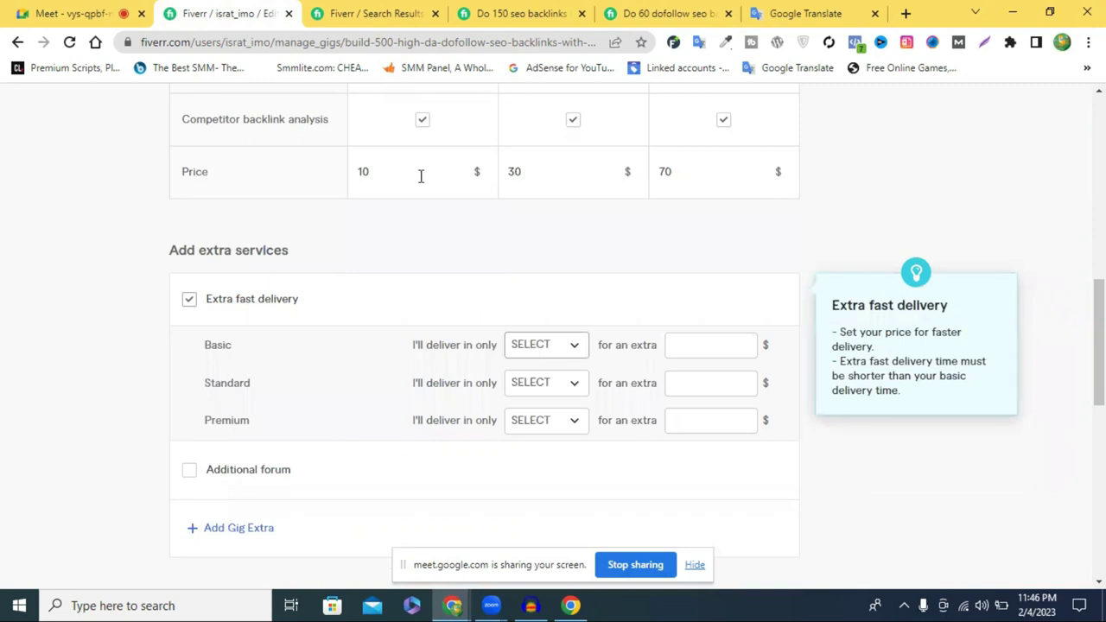
{"action": "scroll", "coordinate": [423, 208], "scroll_direction": "up", "scroll_amount": 3}
{"action": "scroll", "coordinate": [432, 324], "scroll_direction": "up", "scroll_amount": 3}
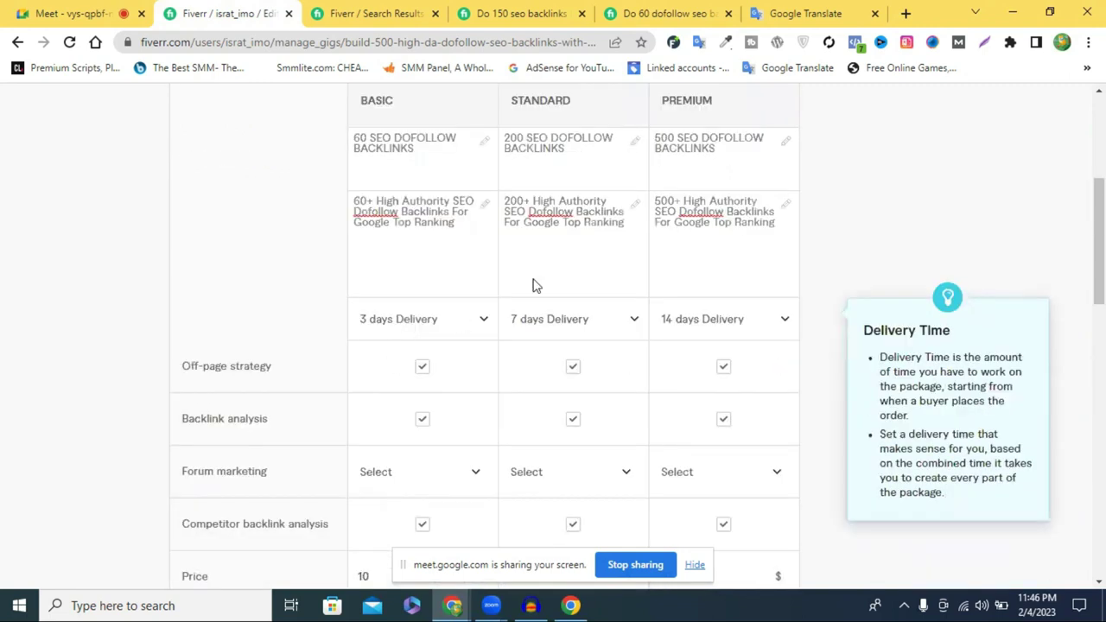
{"action": "scroll", "coordinate": [532, 285], "scroll_direction": "down", "scroll_amount": 5}
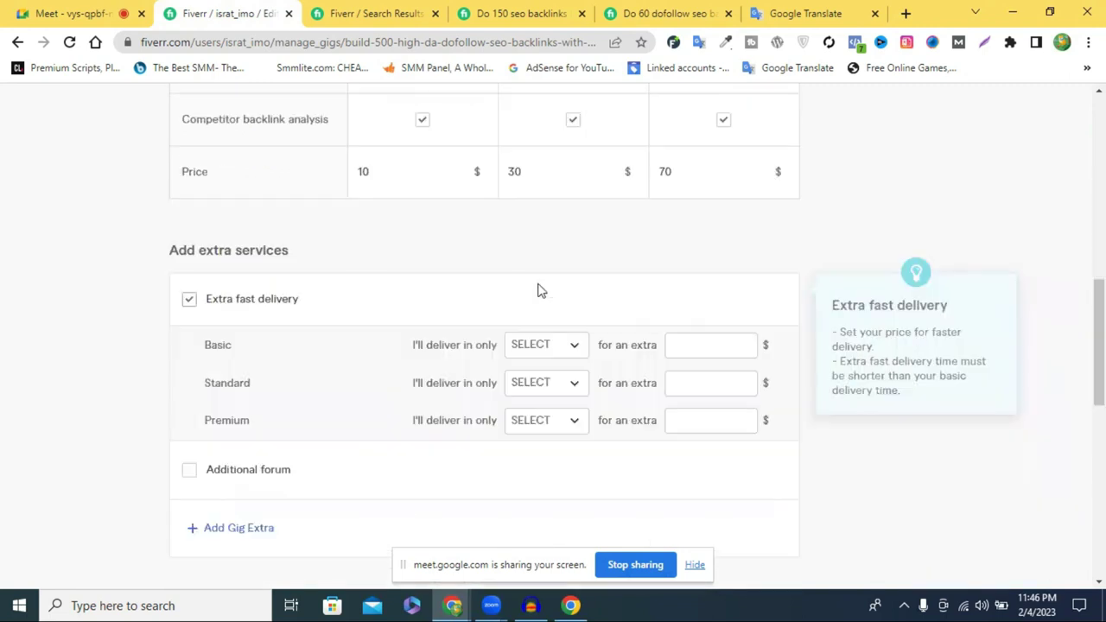
{"action": "left_click", "coordinate": [538, 346]}
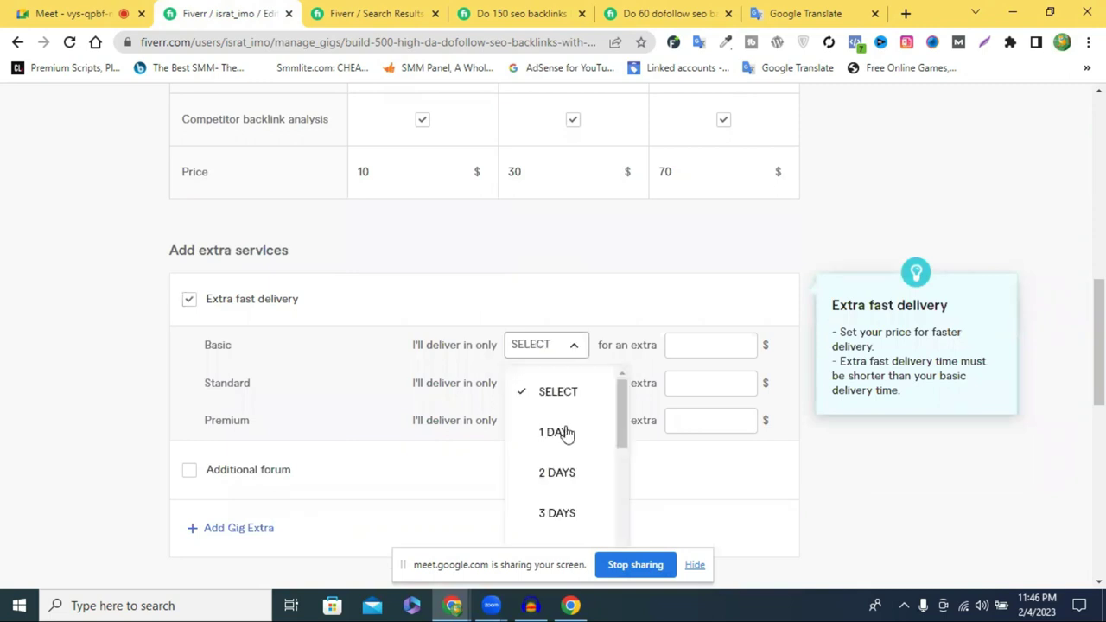
{"action": "key", "text": "Return"}
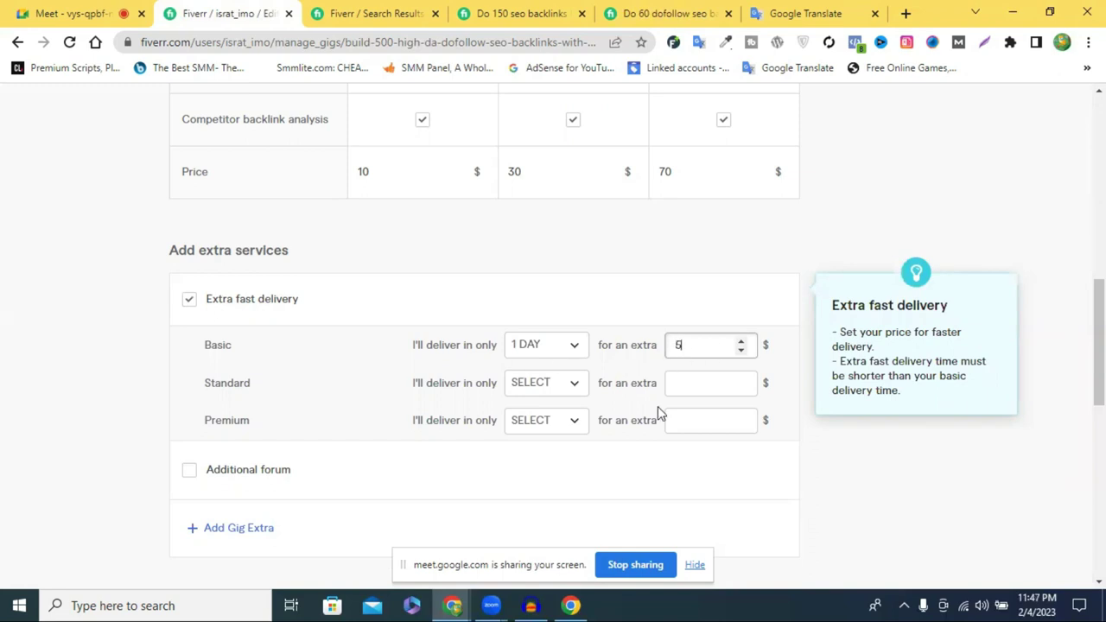
Clear the Basic package's extra fast delivery time and price, and turn off the Extra fast delivery service.
{"action": "left_click", "coordinate": [556, 389]}
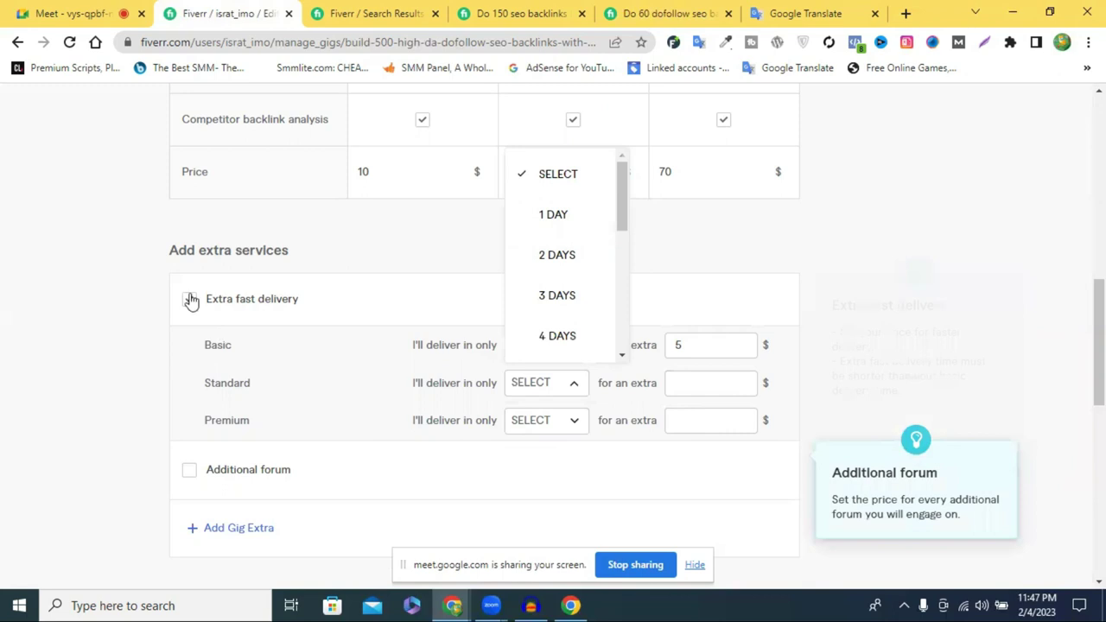
{"action": "left_click", "coordinate": [702, 348]}
{"action": "key", "text": "BackSpace"}
{"action": "left_click", "coordinate": [544, 348]}
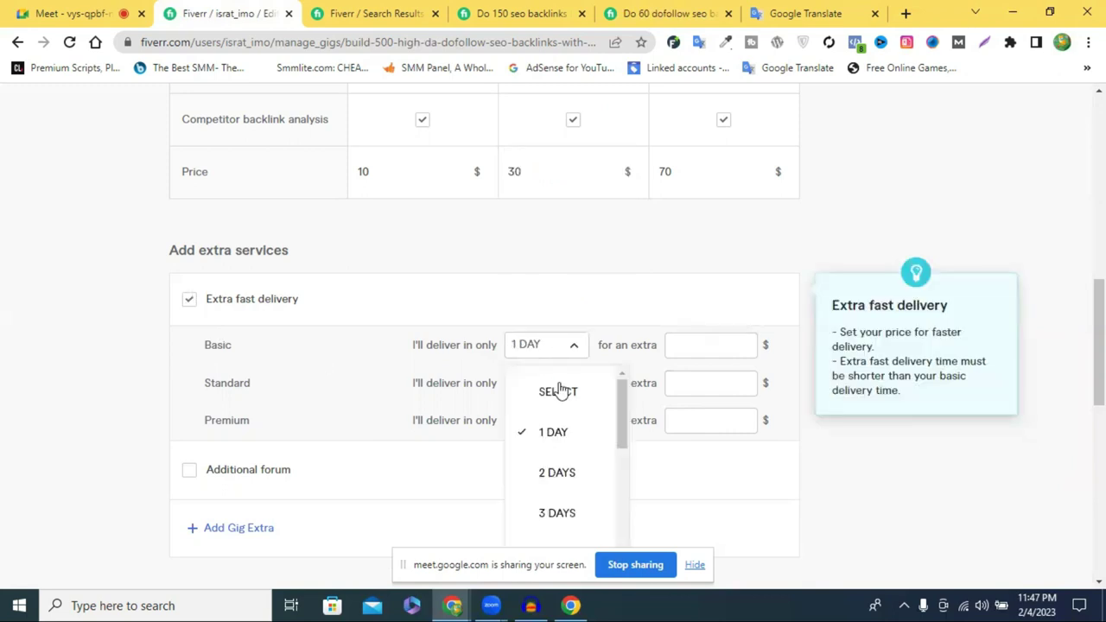
{"action": "left_click", "coordinate": [191, 302]}
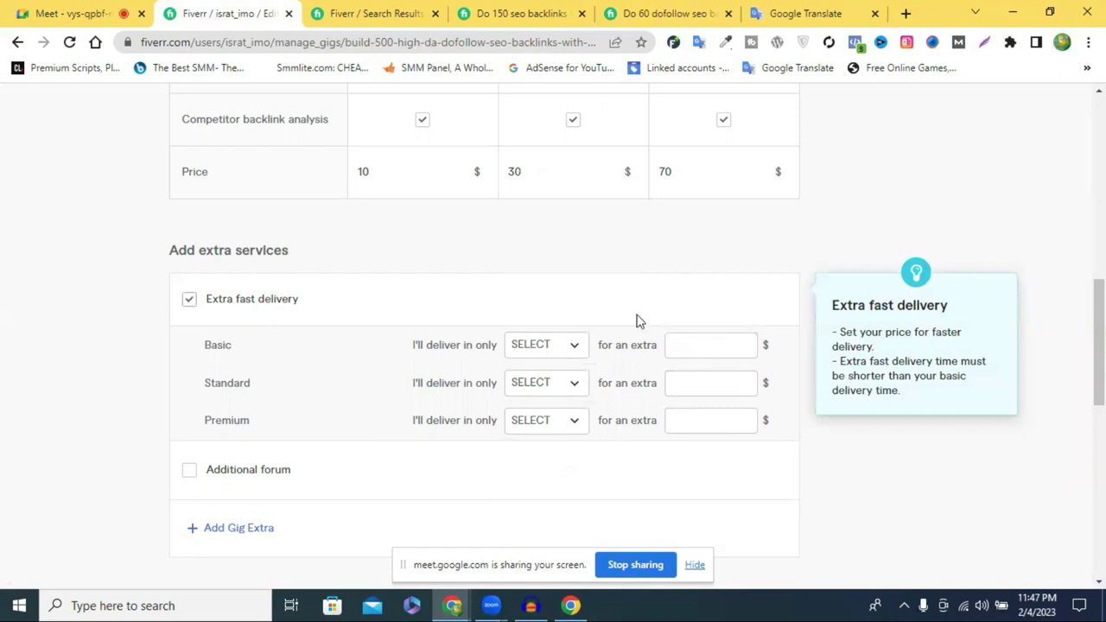
Save the pricing settings and continue to the Description & FAQ stage.
{"action": "scroll", "coordinate": [749, 322], "scroll_direction": "down", "scroll_amount": 4}
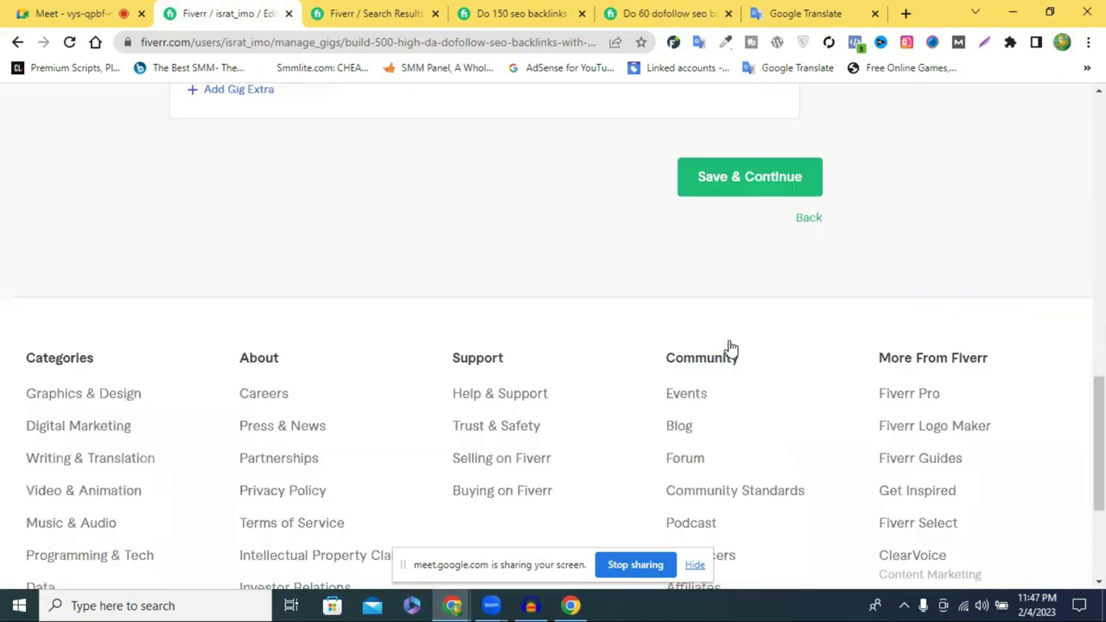
{"action": "scroll", "coordinate": [728, 345], "scroll_direction": "up", "scroll_amount": 2}
{"action": "left_click", "coordinate": [730, 343]}
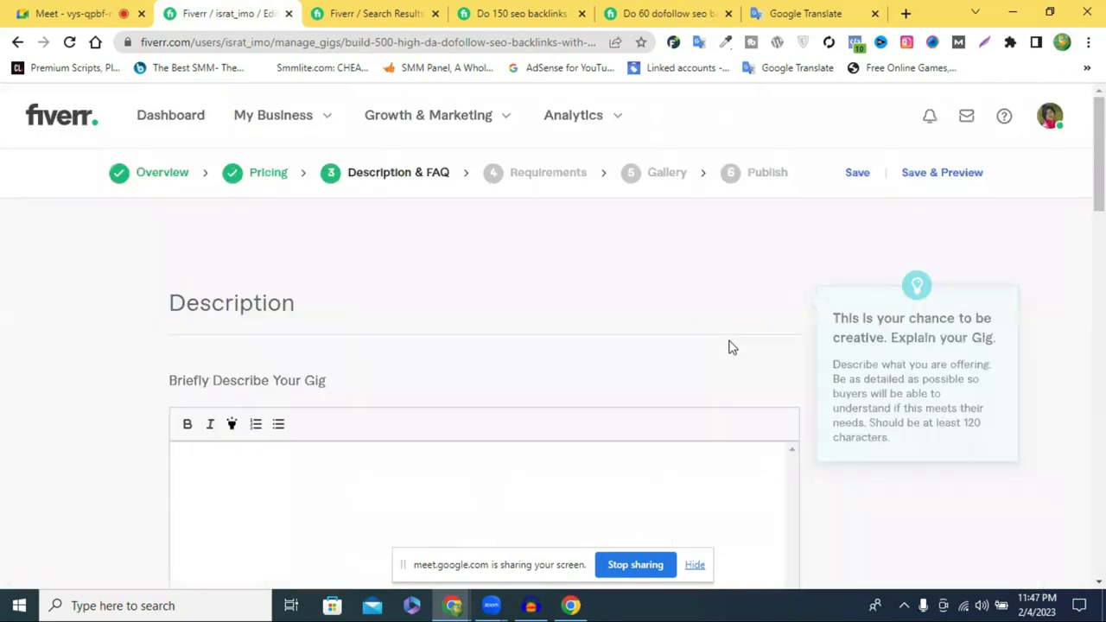
Try to save and preview the gig from the Description & FAQ stage.
{"action": "left_click", "coordinate": [1048, 129]}
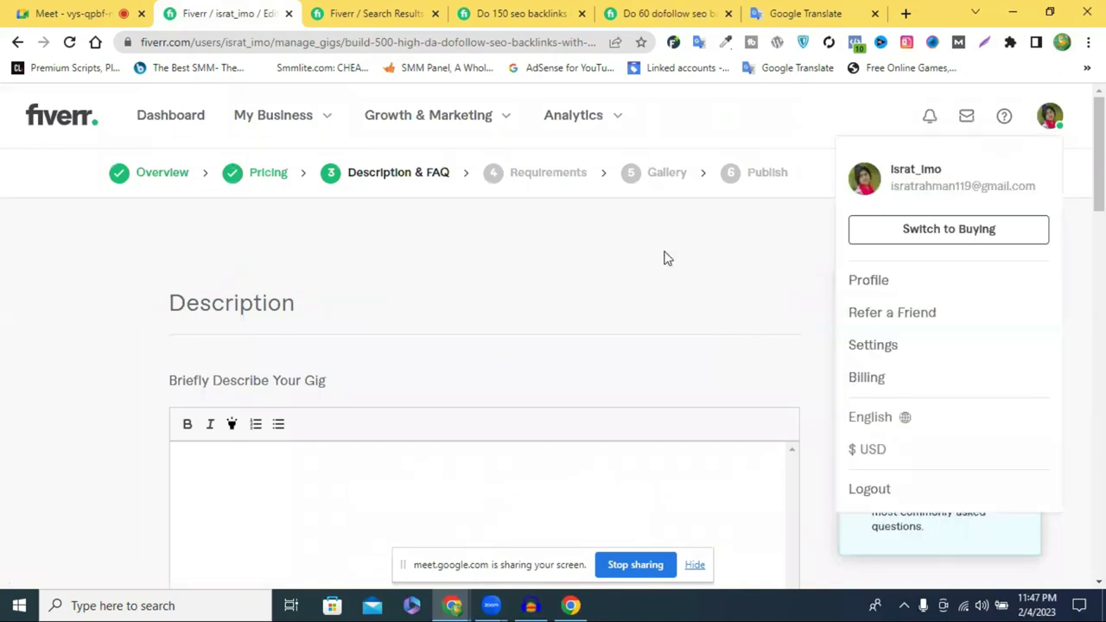
{"action": "left_click", "coordinate": [944, 181]}
{"action": "right_click", "coordinate": [940, 183]}
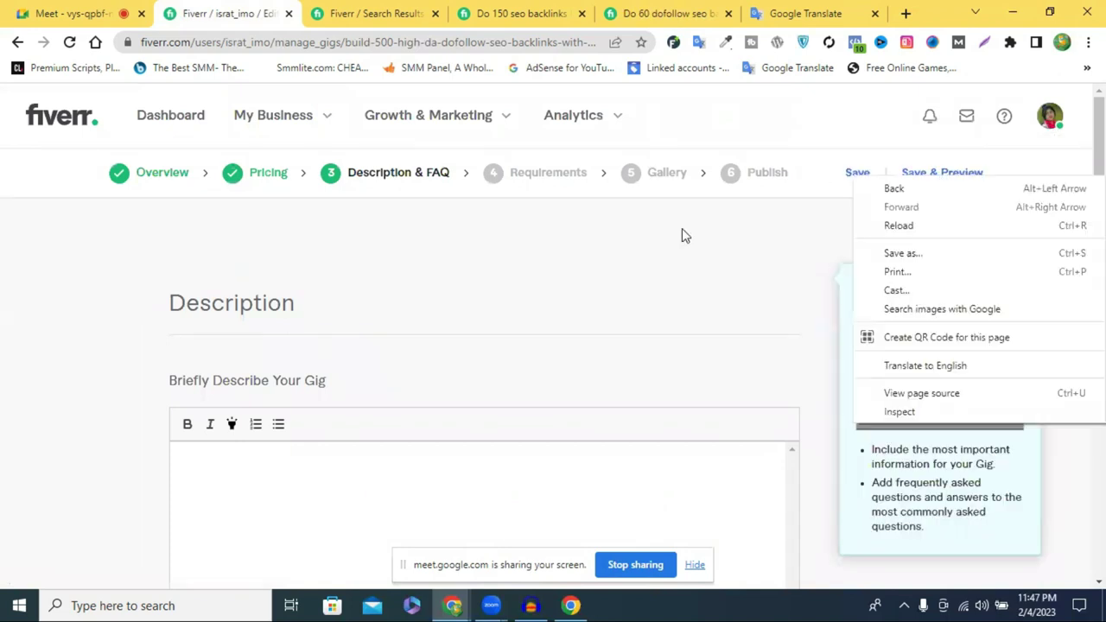
{"action": "key", "text": "Escape"}
{"action": "left_click", "coordinate": [941, 177]}
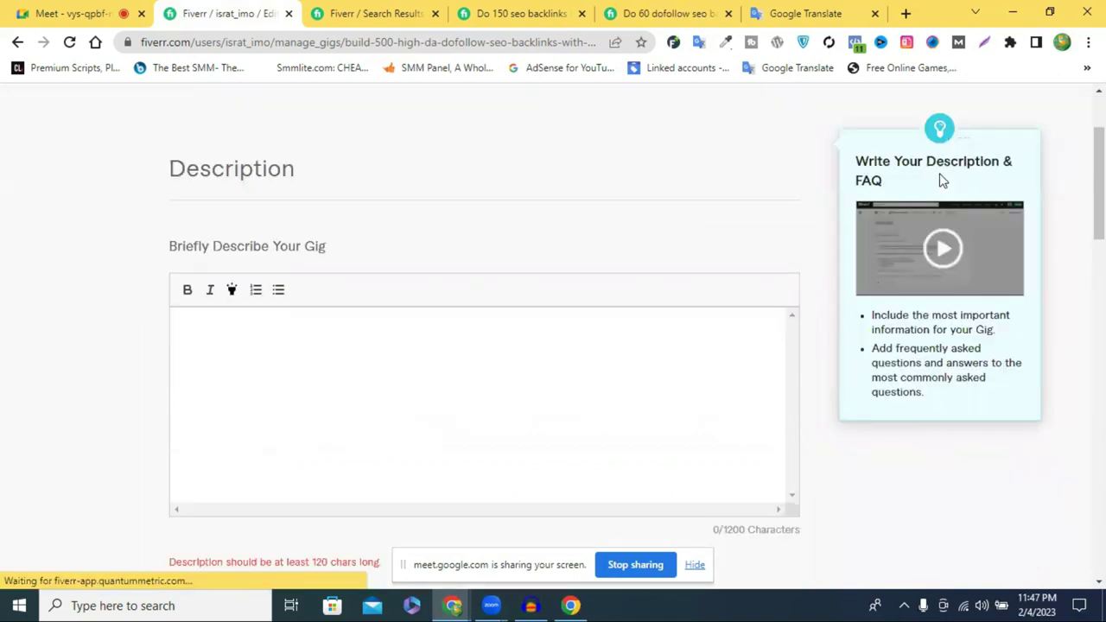
{"action": "scroll", "coordinate": [937, 199], "scroll_direction": "down", "scroll_amount": 4}
{"action": "scroll", "coordinate": [896, 156], "scroll_direction": "up", "scroll_amount": 5}
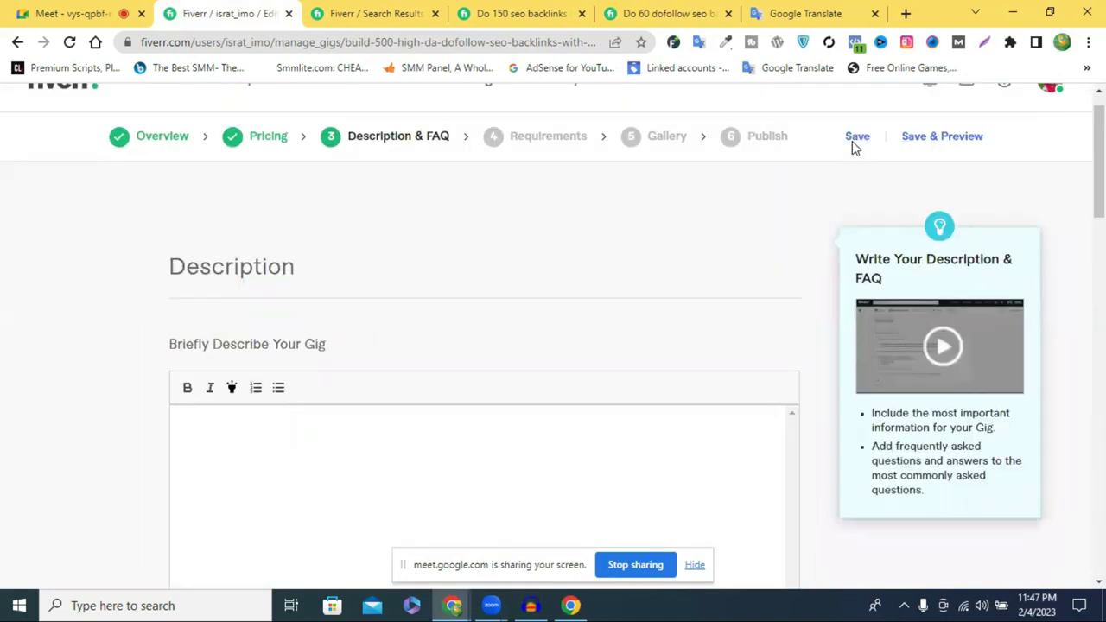
{"action": "scroll", "coordinate": [901, 199], "scroll_direction": "down", "scroll_amount": 4}
{"action": "scroll", "coordinate": [924, 176], "scroll_direction": "up", "scroll_amount": 5}
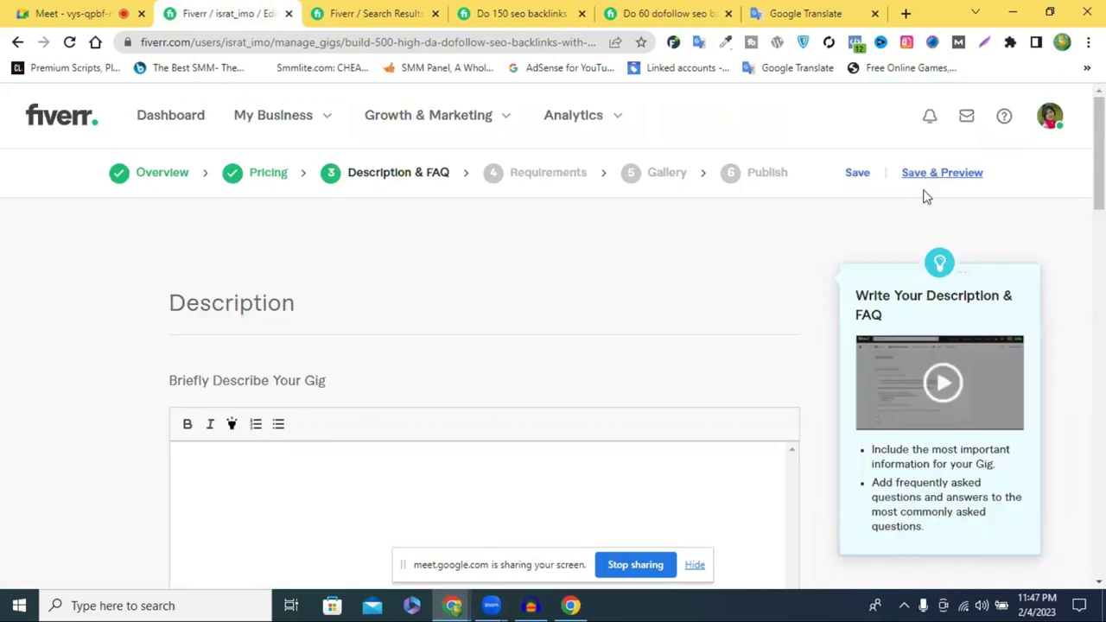
{"action": "scroll", "coordinate": [369, 391], "scroll_direction": "down", "scroll_amount": 1}
{"action": "scroll", "coordinate": [1018, 112], "scroll_direction": "up", "scroll_amount": 1}
Open the seller's own profile page in a new tab.
{"action": "left_click", "coordinate": [1044, 121]}
{"action": "right_click", "coordinate": [904, 296]}
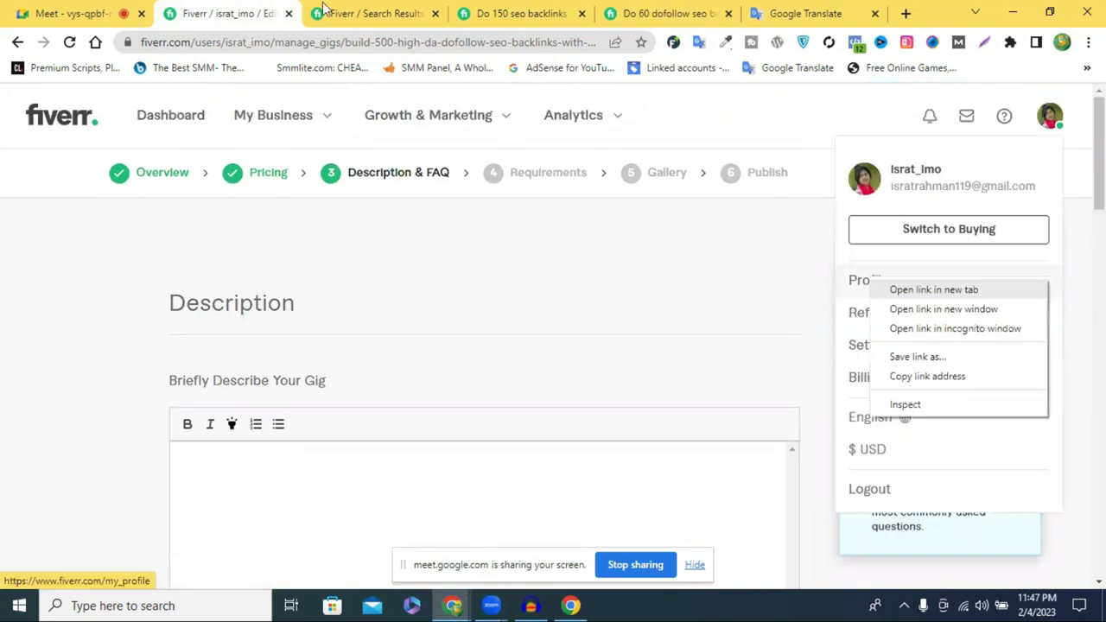
{"action": "left_click", "coordinate": [916, 289]}
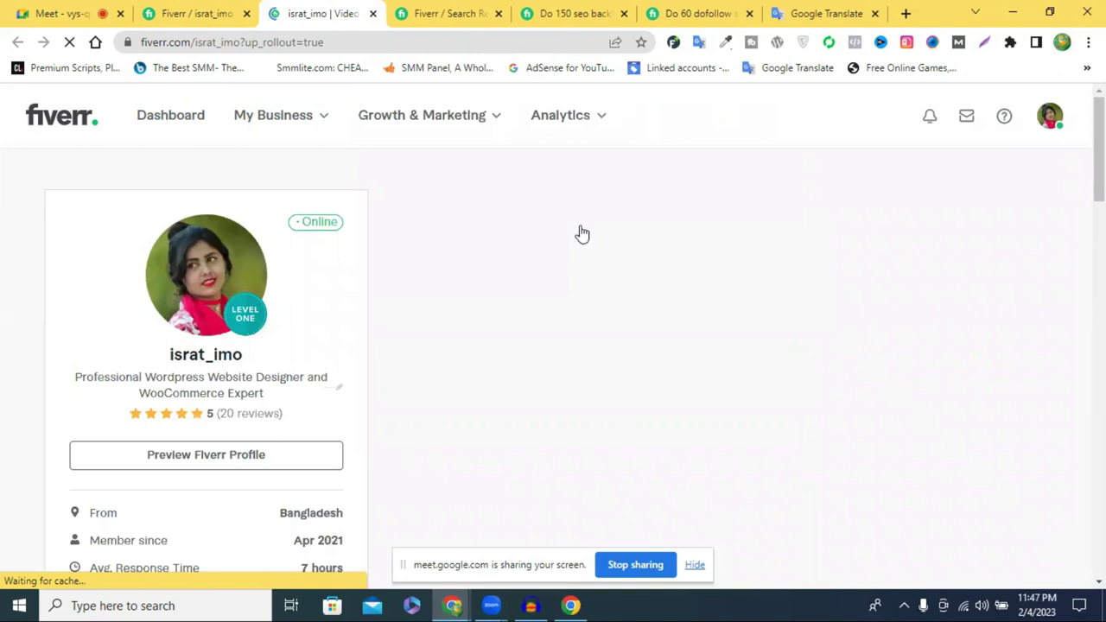
{"action": "scroll", "coordinate": [580, 228], "scroll_direction": "down", "scroll_amount": 3}
{"action": "scroll", "coordinate": [617, 208], "scroll_direction": "up", "scroll_amount": 3}
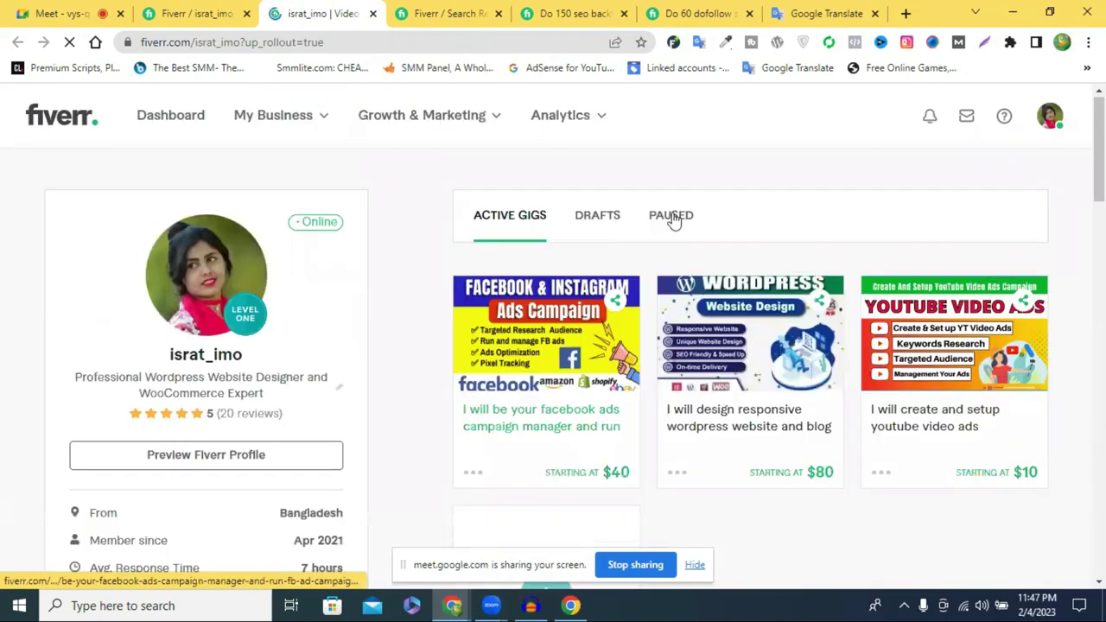
Show the profile's draft gigs and open the draft for 500 high DA dofollow SEO backlinks.
{"action": "left_click", "coordinate": [600, 223]}
{"action": "left_click", "coordinate": [600, 218]}
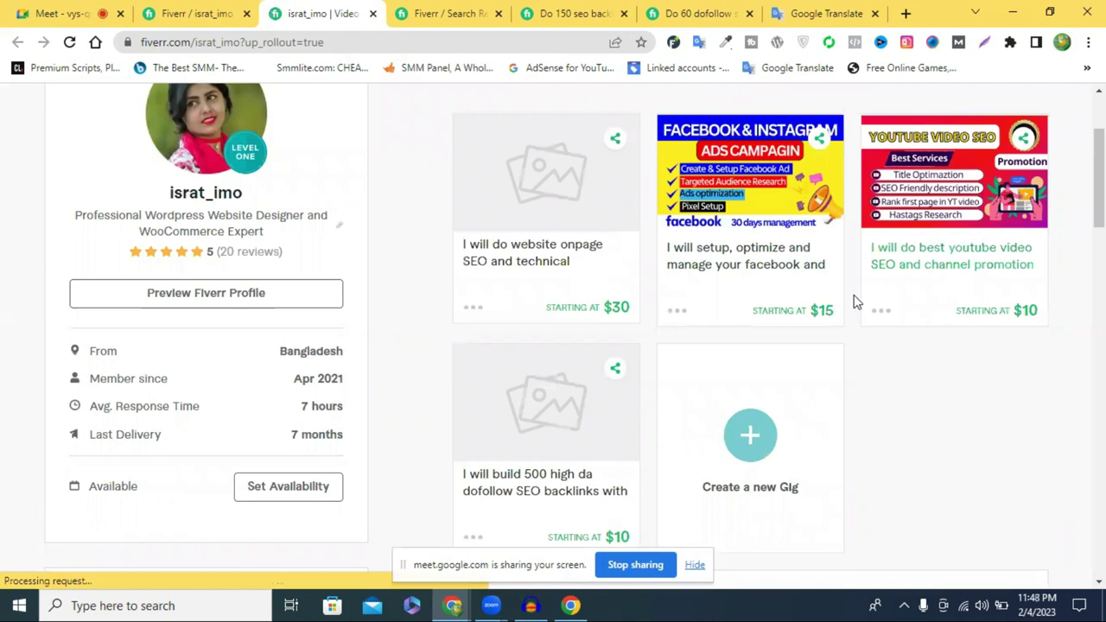
{"action": "scroll", "coordinate": [517, 167], "scroll_direction": "down", "scroll_amount": 3}
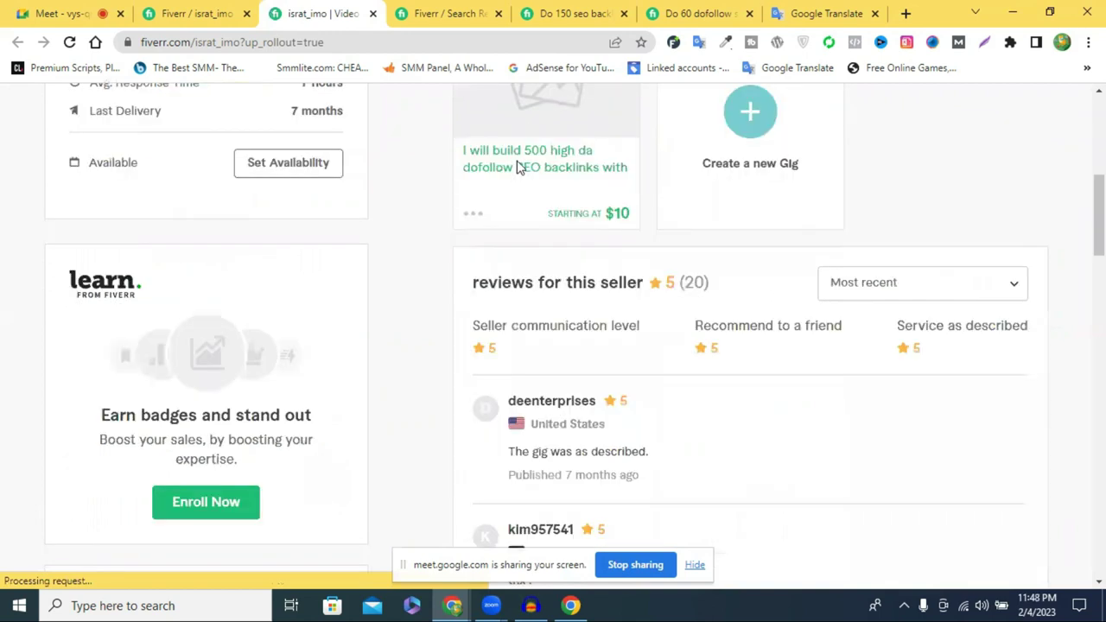
{"action": "left_click", "coordinate": [507, 169]}
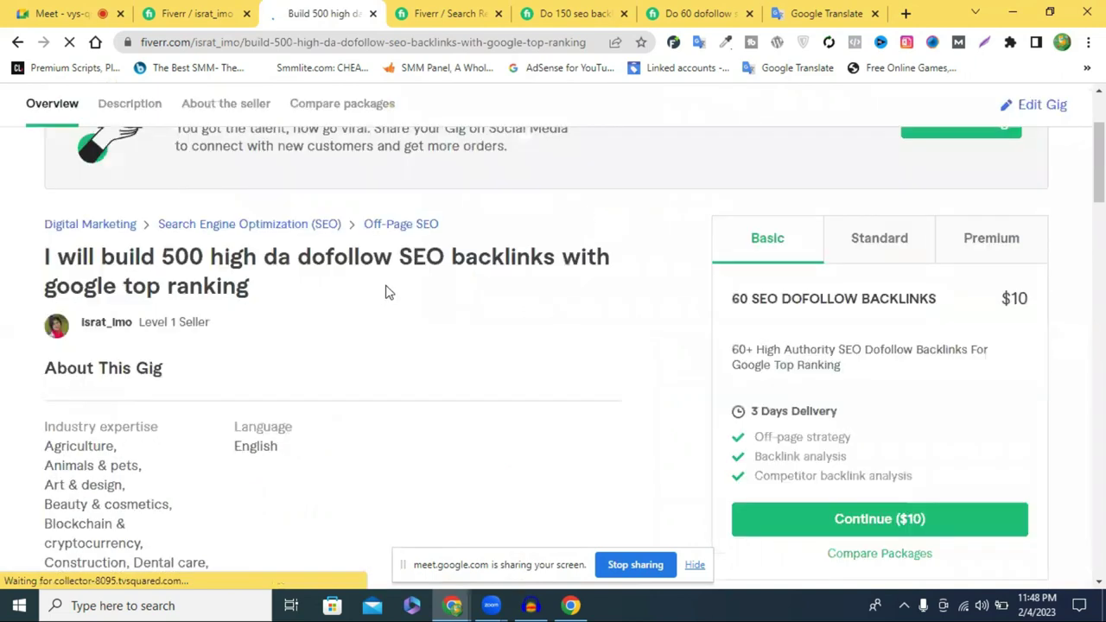
Examine the draft gig's package comparison table, including the descriptions, included services, delivery times and prices.
{"action": "scroll", "coordinate": [388, 286], "scroll_direction": "down", "scroll_amount": 8}
{"action": "scroll", "coordinate": [393, 284], "scroll_direction": "down", "scroll_amount": 5}
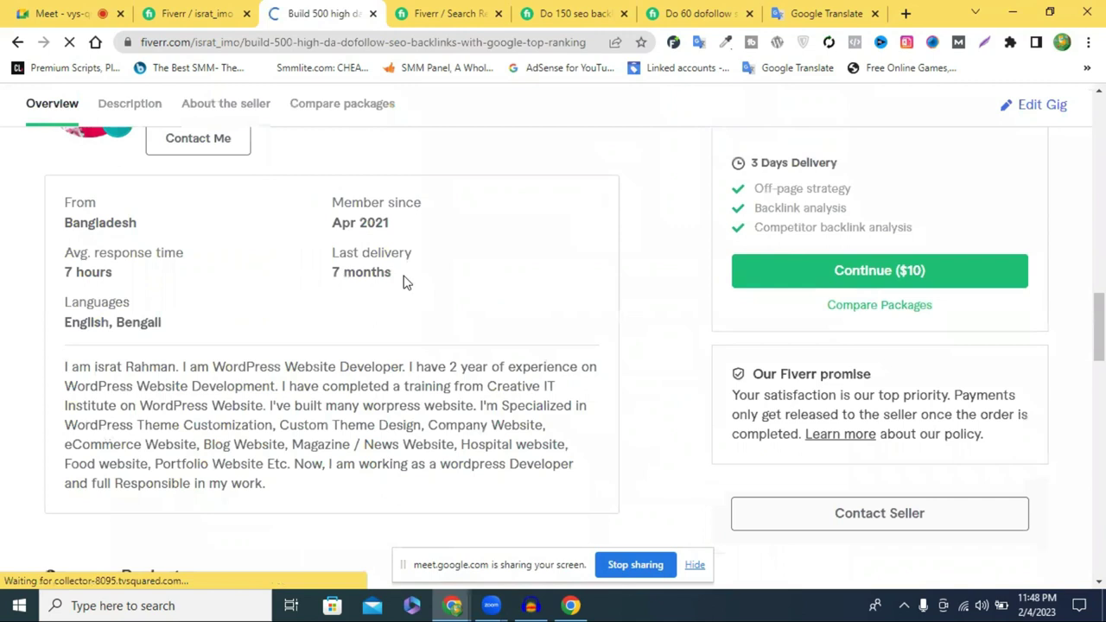
{"action": "scroll", "coordinate": [406, 278], "scroll_direction": "down", "scroll_amount": 2}
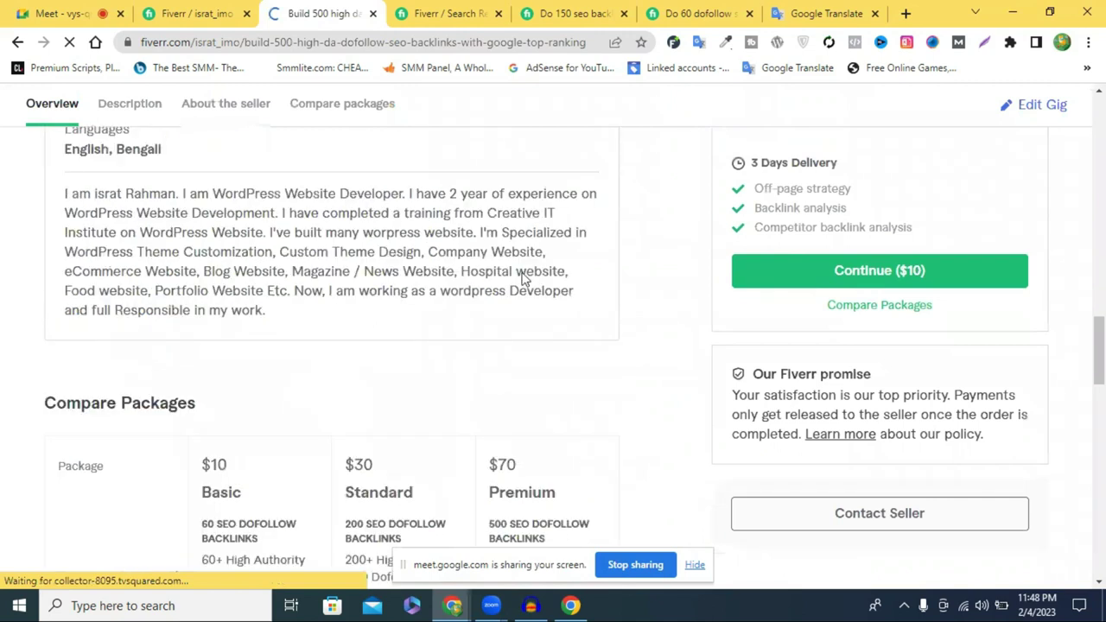
{"action": "scroll", "coordinate": [521, 277], "scroll_direction": "down", "scroll_amount": 4}
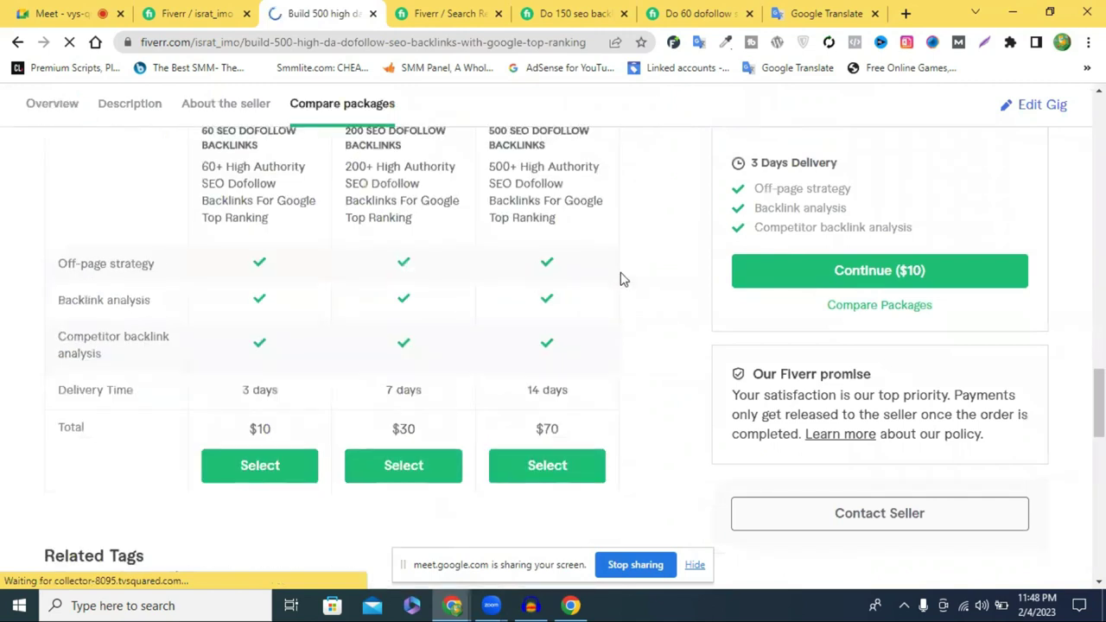
{"action": "scroll", "coordinate": [360, 289], "scroll_direction": "up", "scroll_amount": 1}
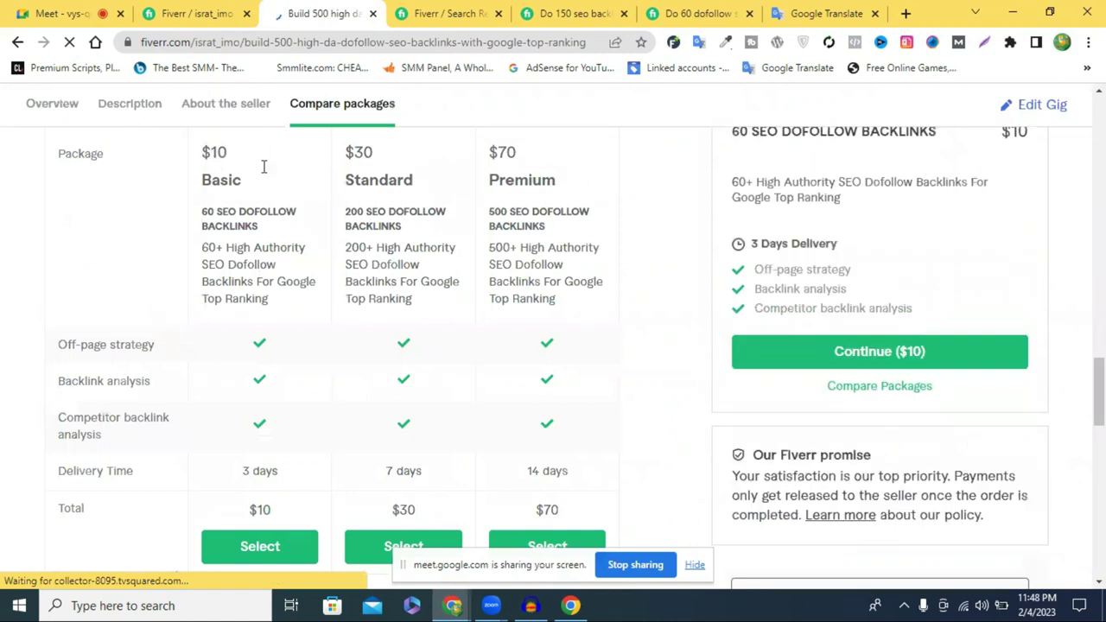
Review the rest of the draft gig page, from the package totals back to the gig title and About This Gig section.
{"action": "scroll", "coordinate": [553, 291], "scroll_direction": "down", "scroll_amount": 2}
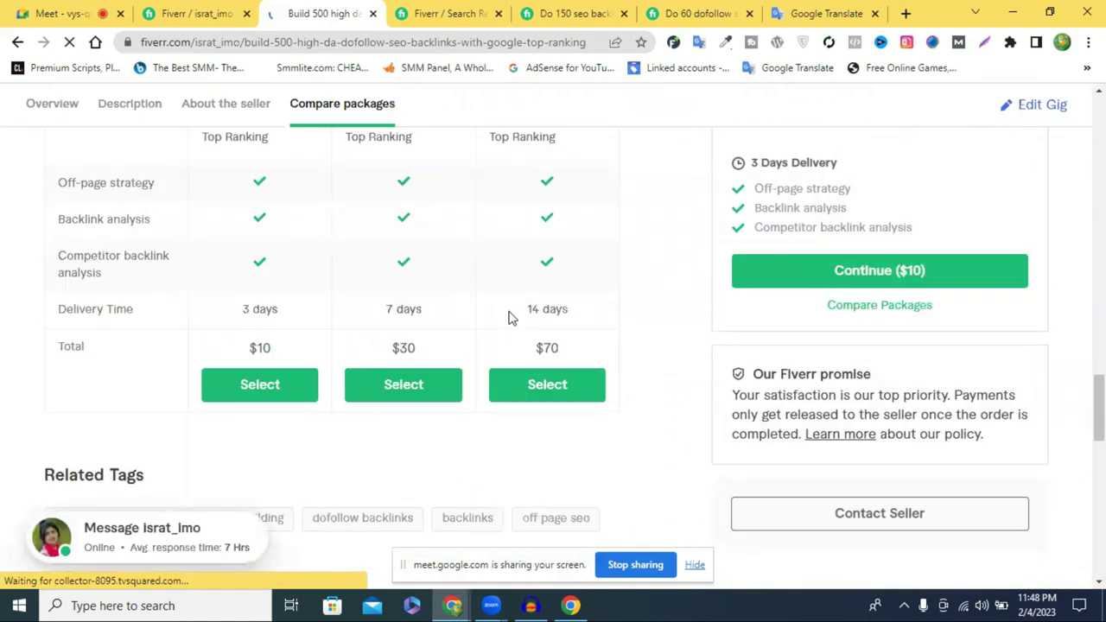
{"action": "scroll", "coordinate": [510, 318], "scroll_direction": "up", "scroll_amount": 2}
{"action": "scroll", "coordinate": [853, 323], "scroll_direction": "up", "scroll_amount": 2}
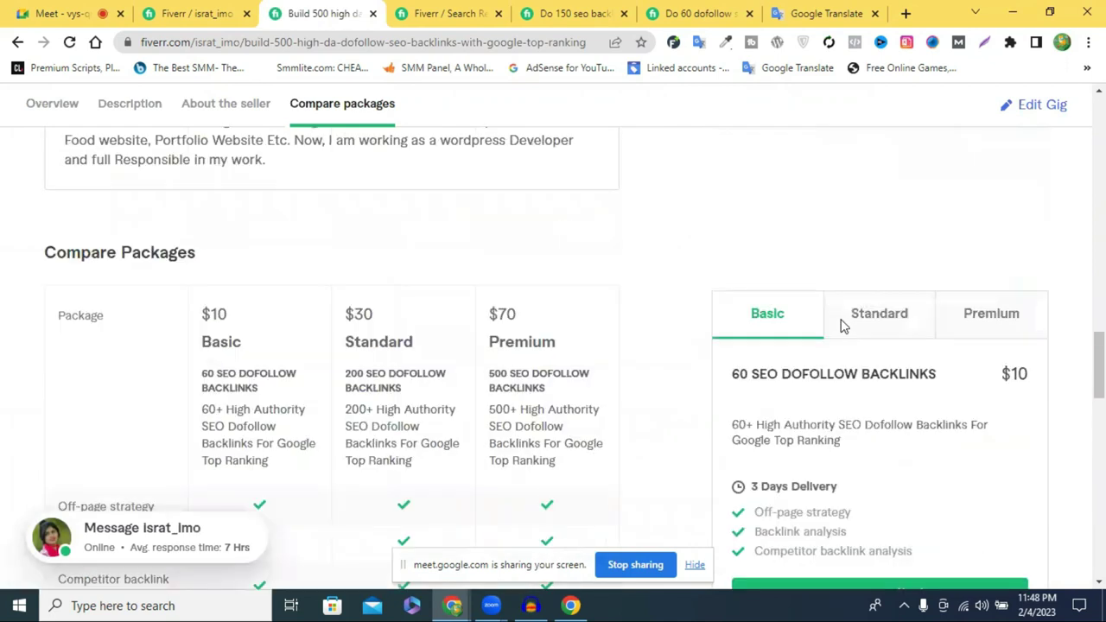
{"action": "scroll", "coordinate": [716, 321], "scroll_direction": "up", "scroll_amount": 6}
{"action": "scroll", "coordinate": [716, 321], "scroll_direction": "up", "scroll_amount": 6}
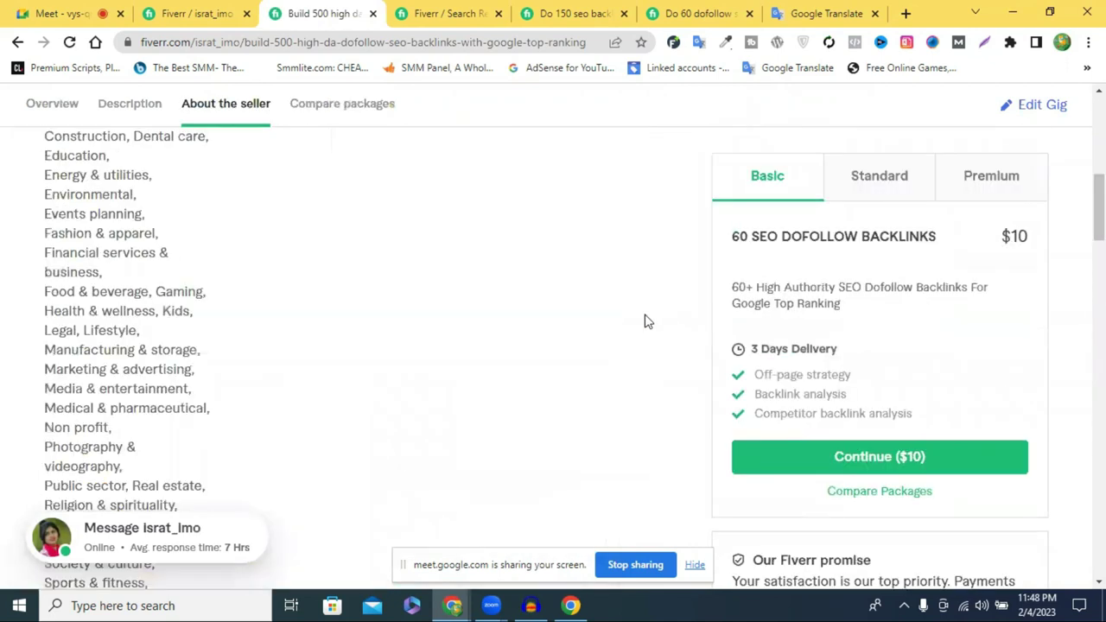
{"action": "scroll", "coordinate": [222, 7], "scroll_direction": "up", "scroll_amount": 5}
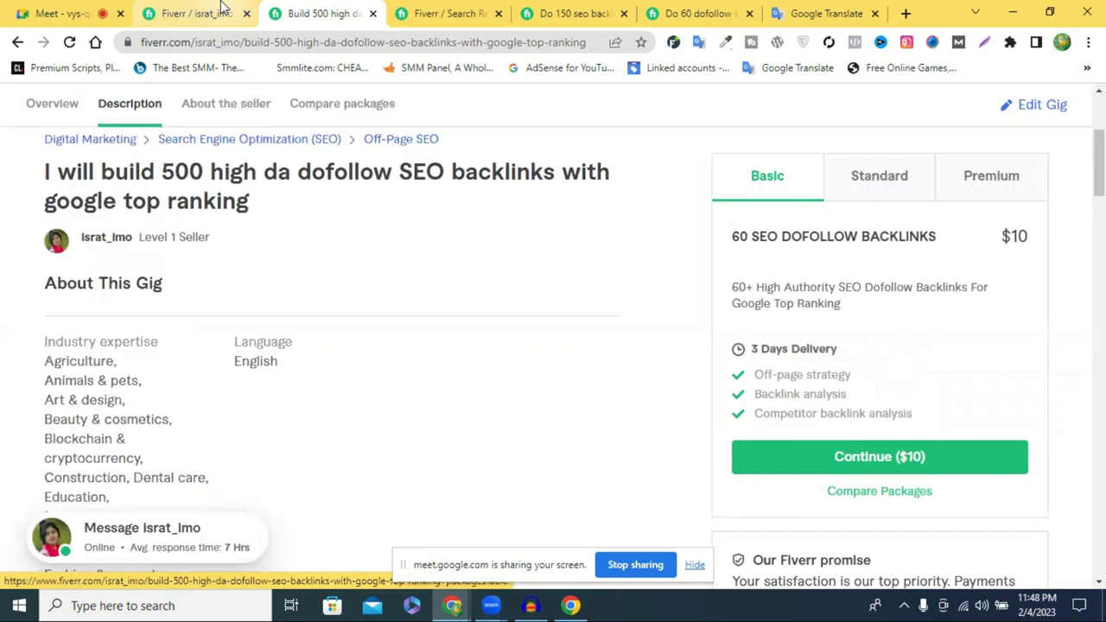
Return to the gig editor and begin the description with "Looking for an experienced SEO", correcting the spelling of "experienced".
{"action": "left_click", "coordinate": [199, 13]}
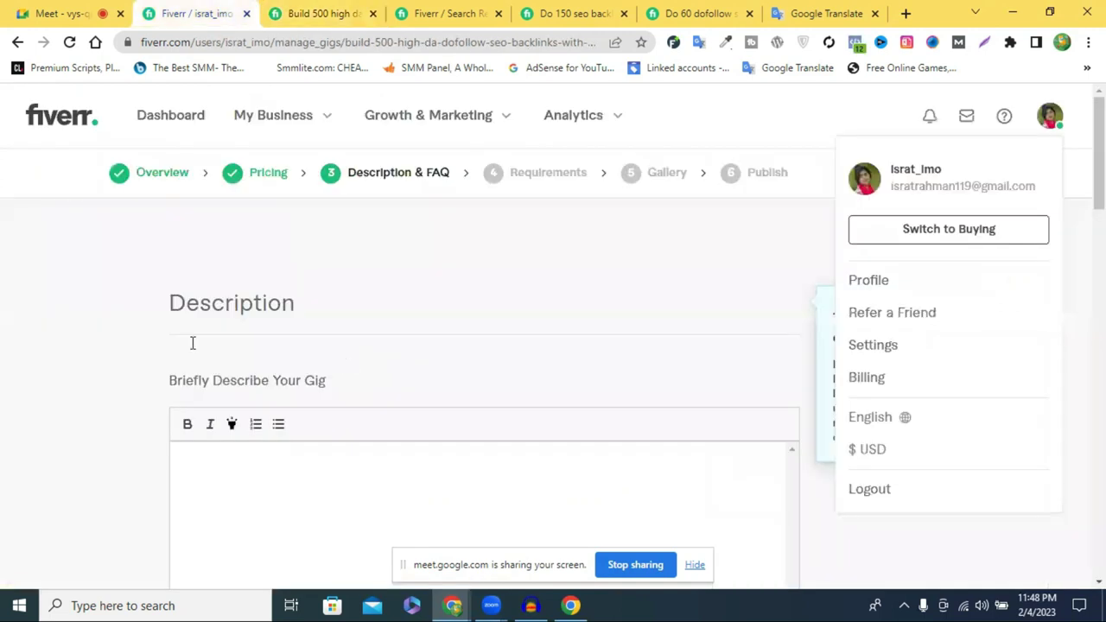
{"action": "scroll", "coordinate": [193, 343], "scroll_direction": "down", "scroll_amount": 2}
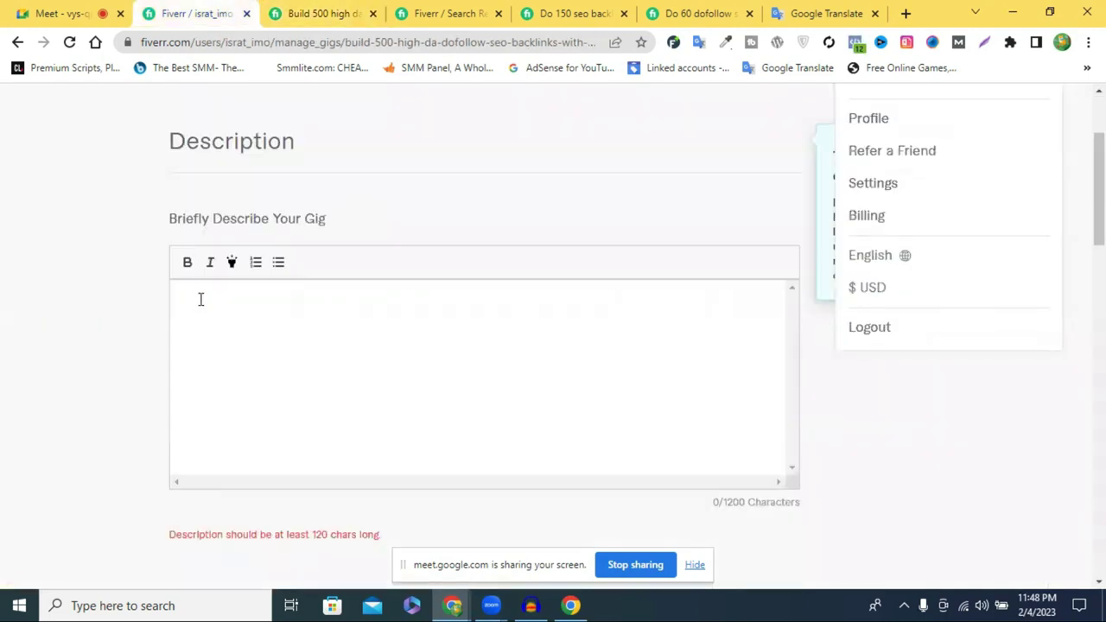
{"action": "left_click", "coordinate": [199, 299]}
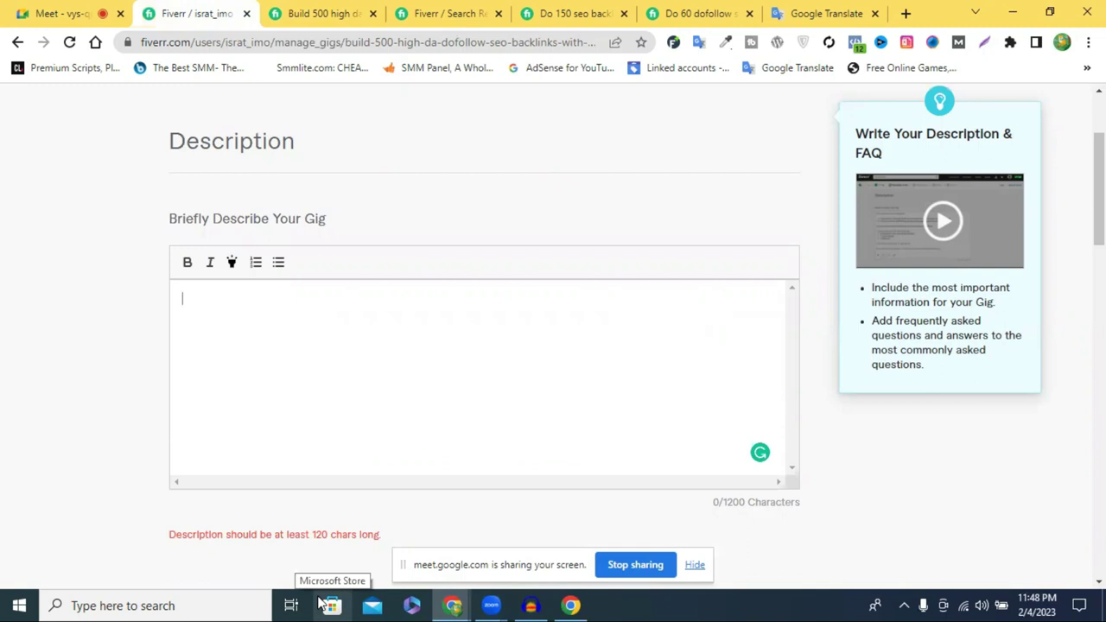
{"action": "type", "text": "Lo"}
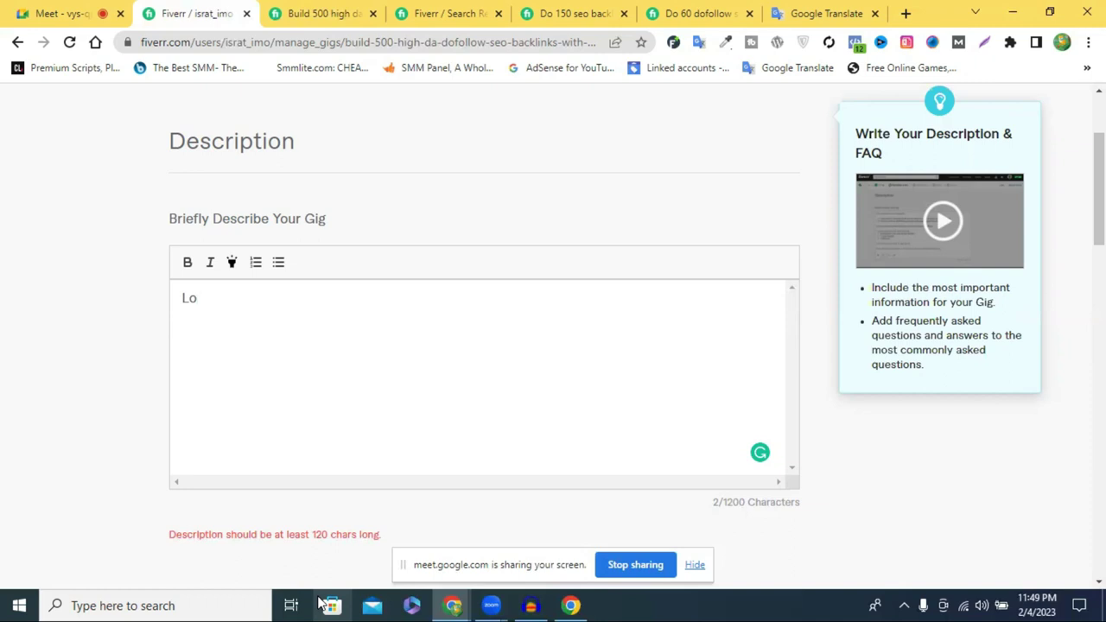
{"action": "type", "text": "oking for an "}
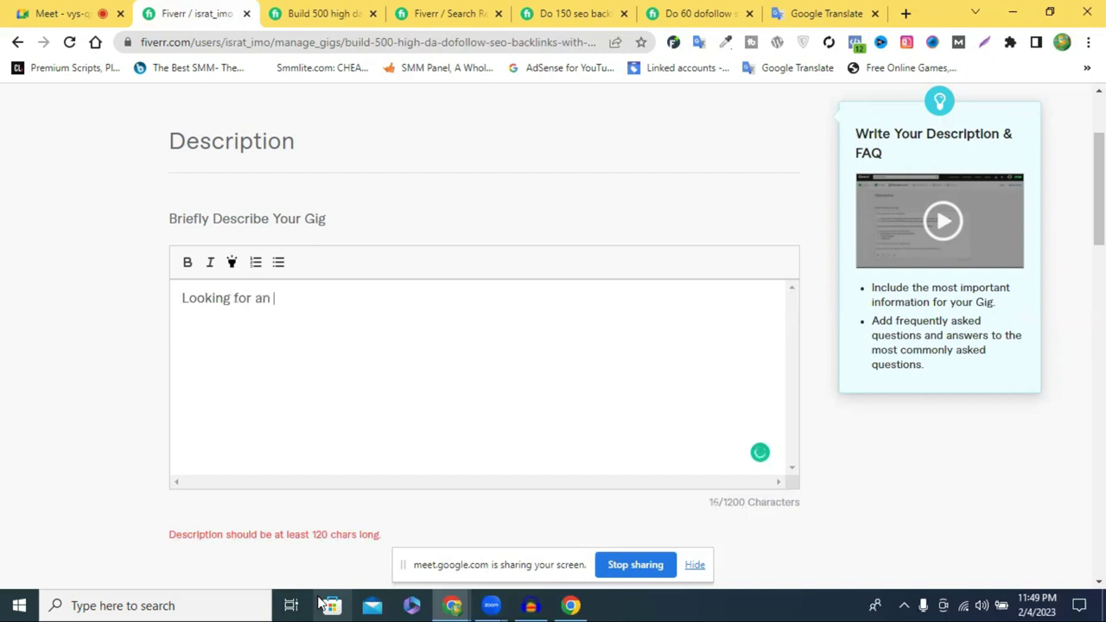
{"action": "type", "text": "experince"}
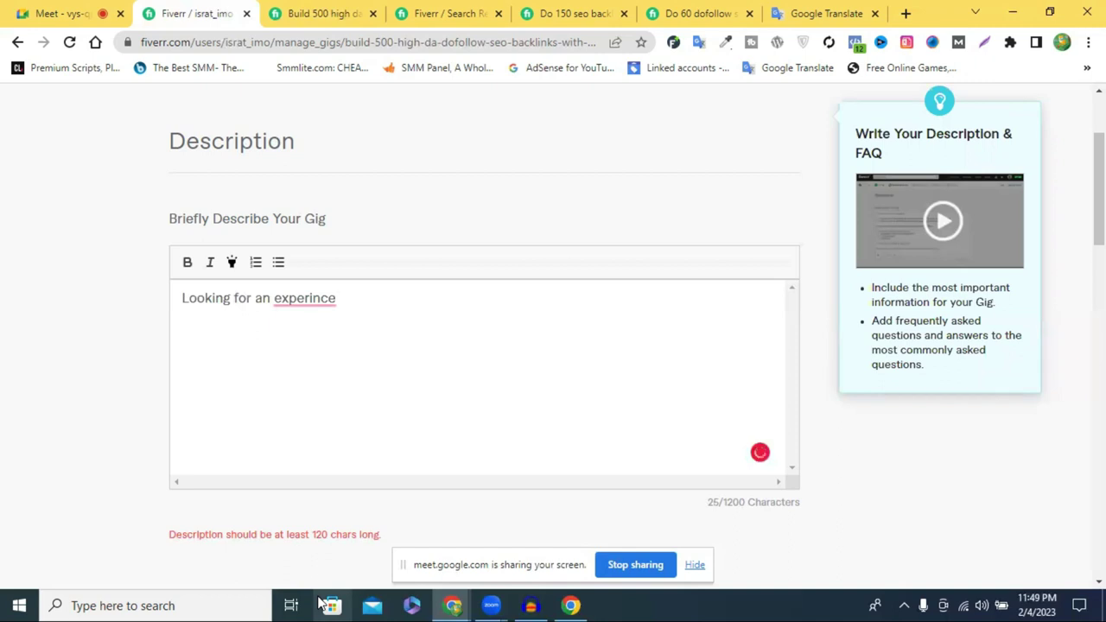
{"action": "key", "text": "BackSpace"}
{"action": "type", "text": "d"}
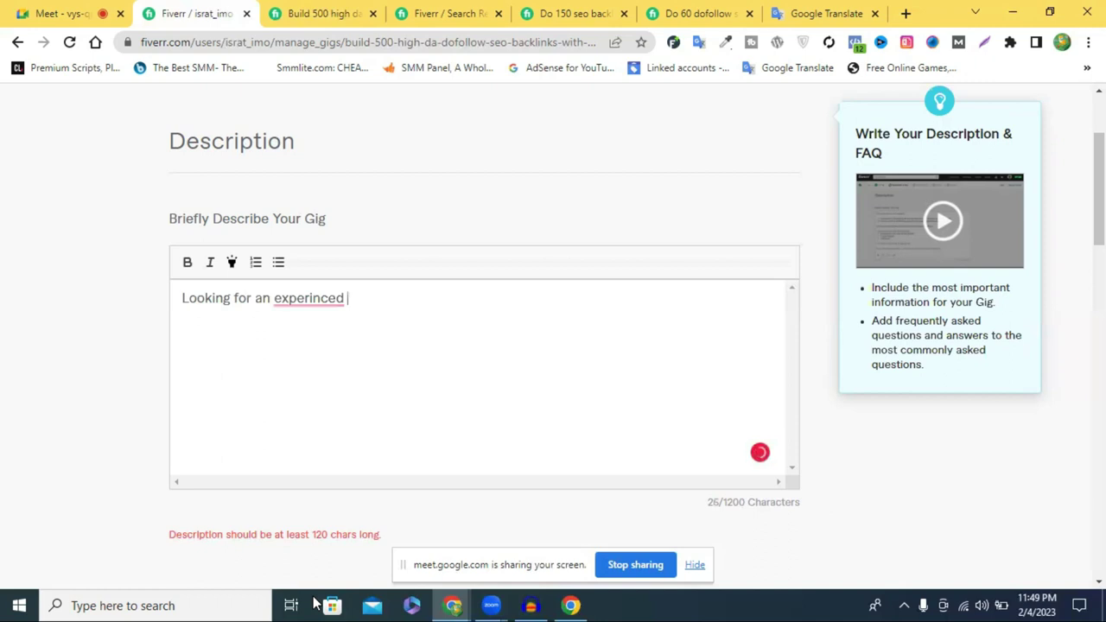
{"action": "type", "text": " SEO"}
{"action": "right_click", "coordinate": [304, 309]}
{"action": "left_click", "coordinate": [287, 328]}
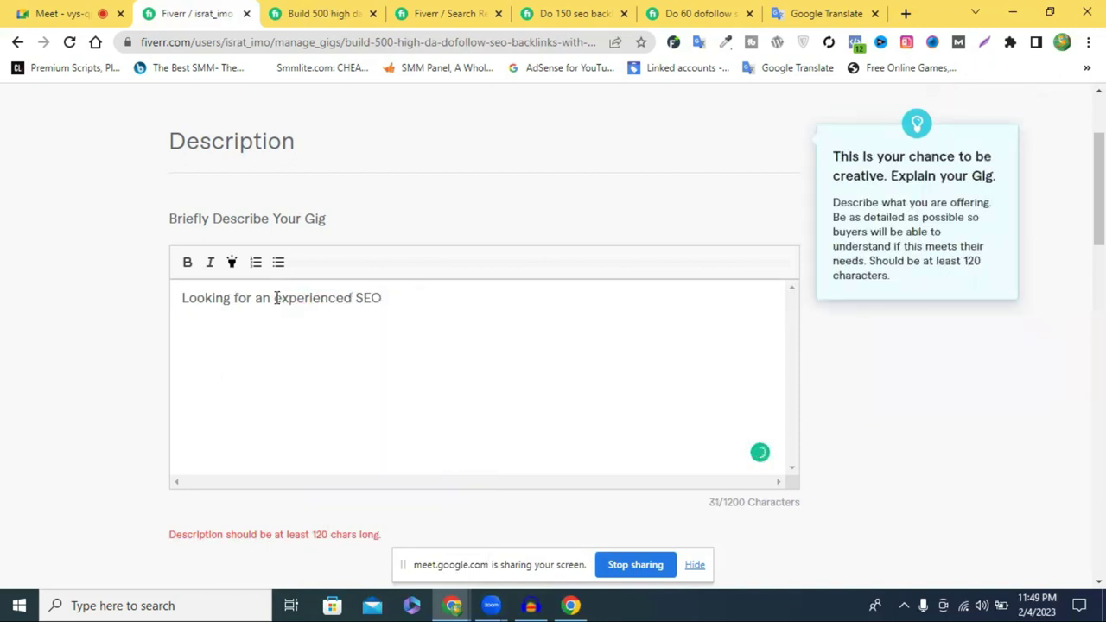
Capitalize "Experienced" in the description's opening line and add "Professional" after "SEO".
{"action": "left_click", "coordinate": [276, 297]}
{"action": "key", "text": "Delete"}
{"action": "type", "text": "E"}
{"action": "left_click", "coordinate": [412, 308]}
{"action": "type", "text": "Pr"}
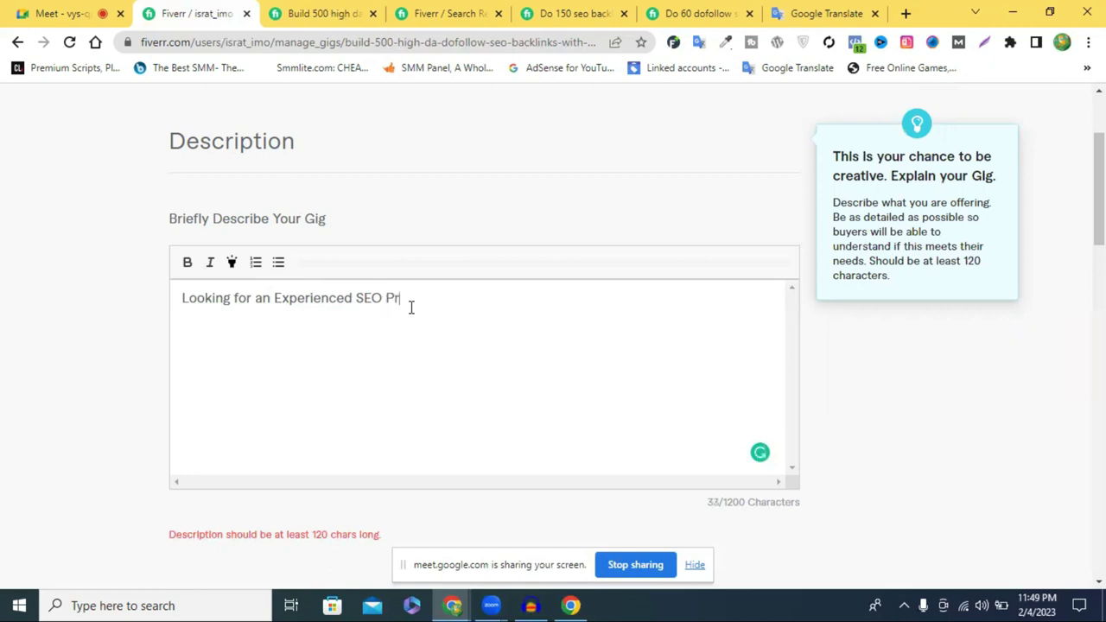
{"action": "type", "text": "ofessional"}
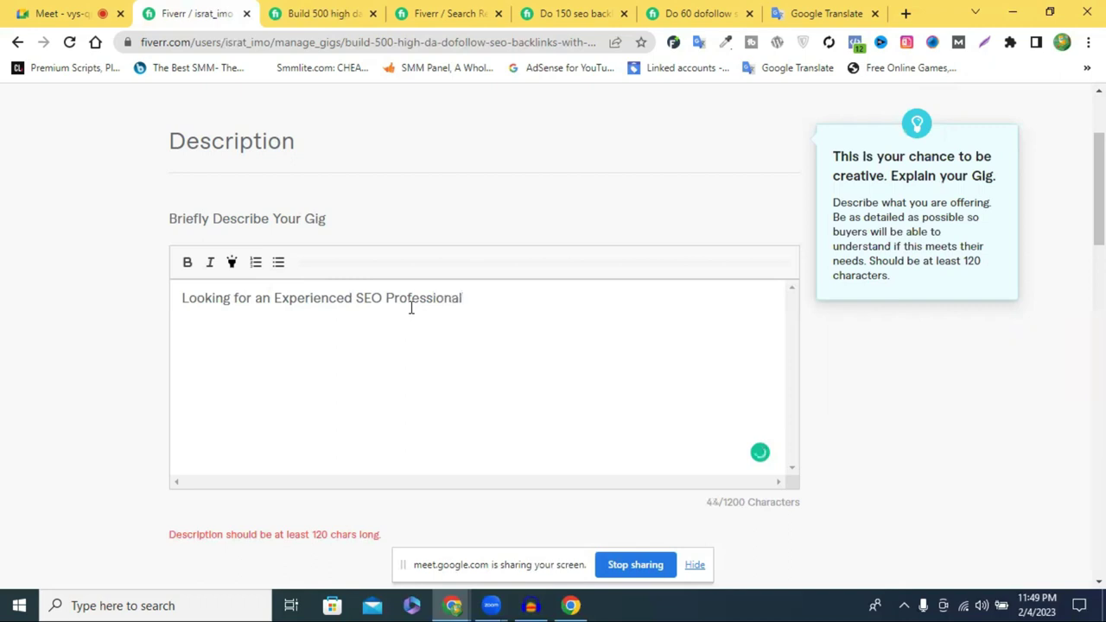
Complete the opening question with "to help boost your website's Ranking and visibility?", leaving no space before the question mark.
{"action": "type", "text": " to help boost your "}
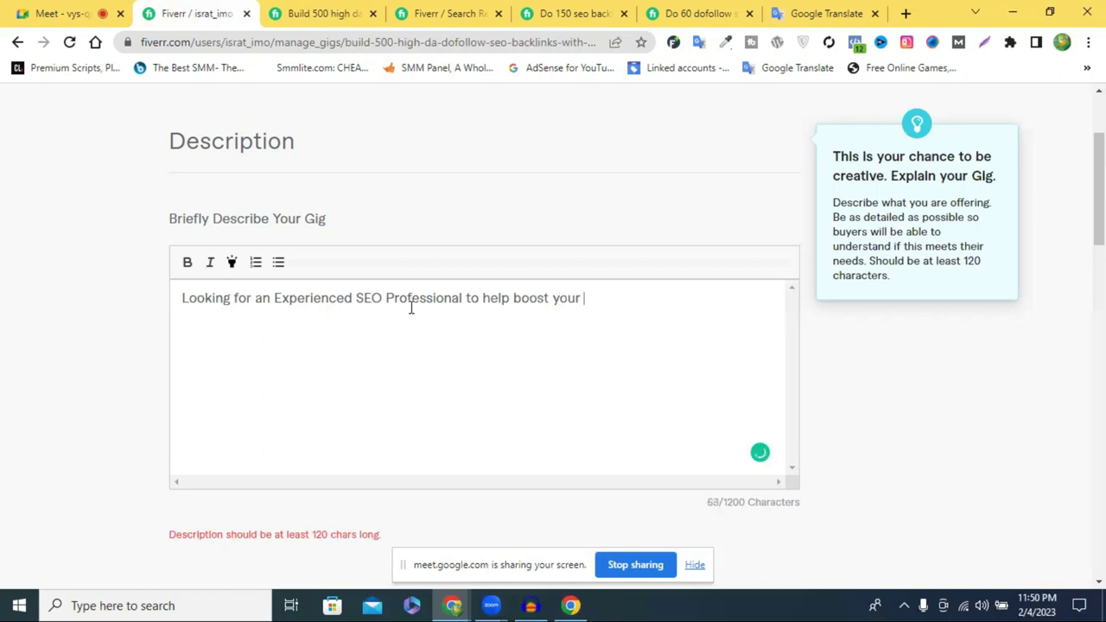
{"action": "type", "text": "website"}
{"action": "key", "text": "Return"}
{"action": "type", "text": "'s Ranking "}
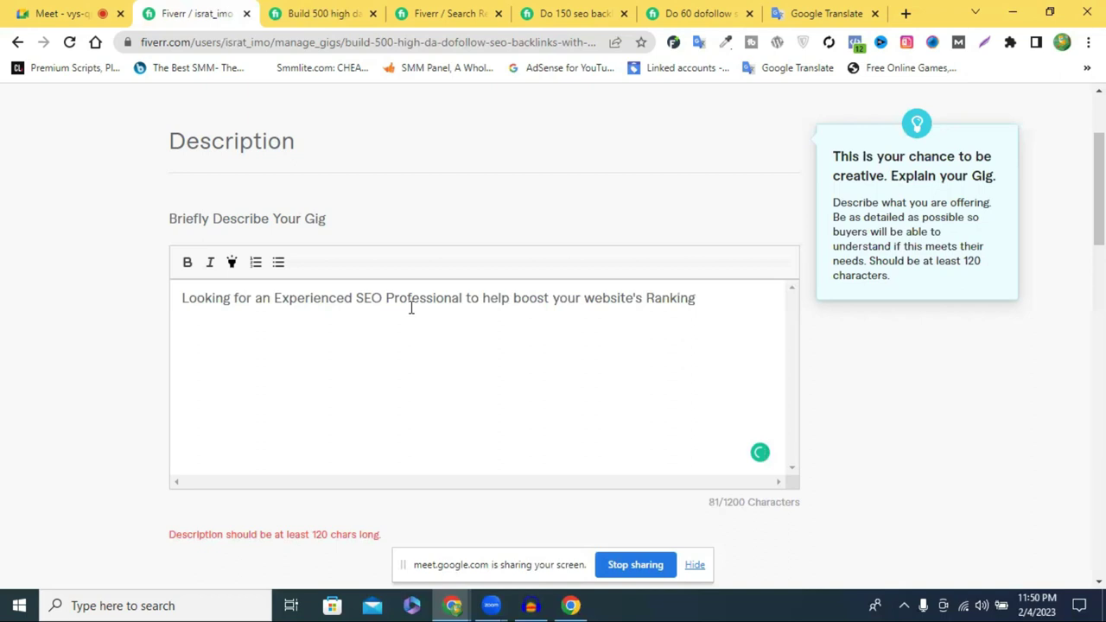
{"action": "type", "text": "and visibility ?"}
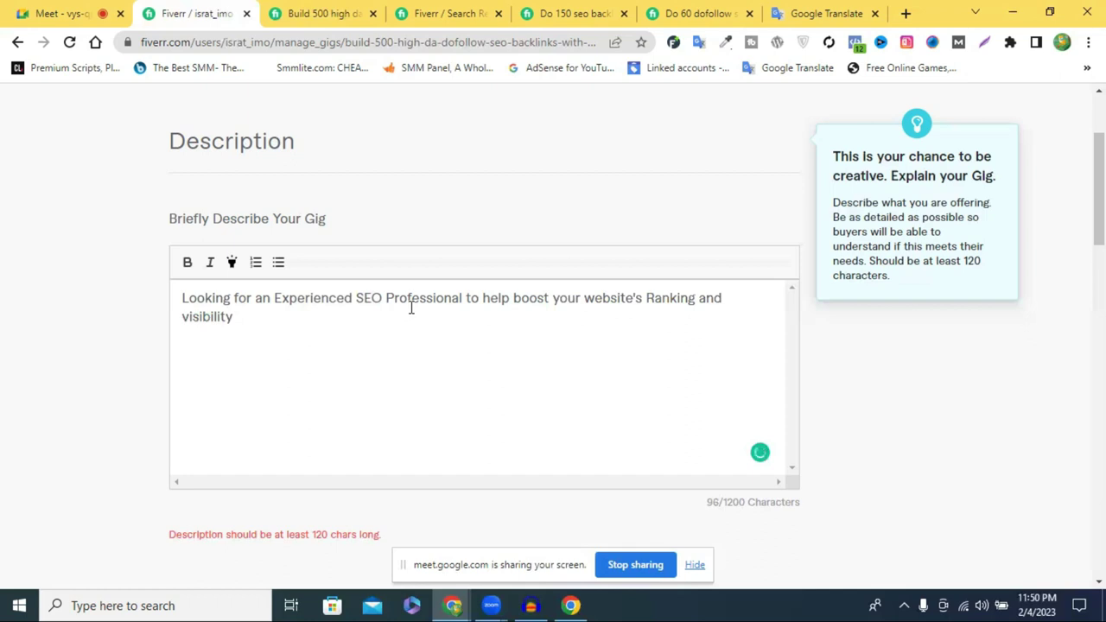
{"action": "left_click", "coordinate": [240, 318]}
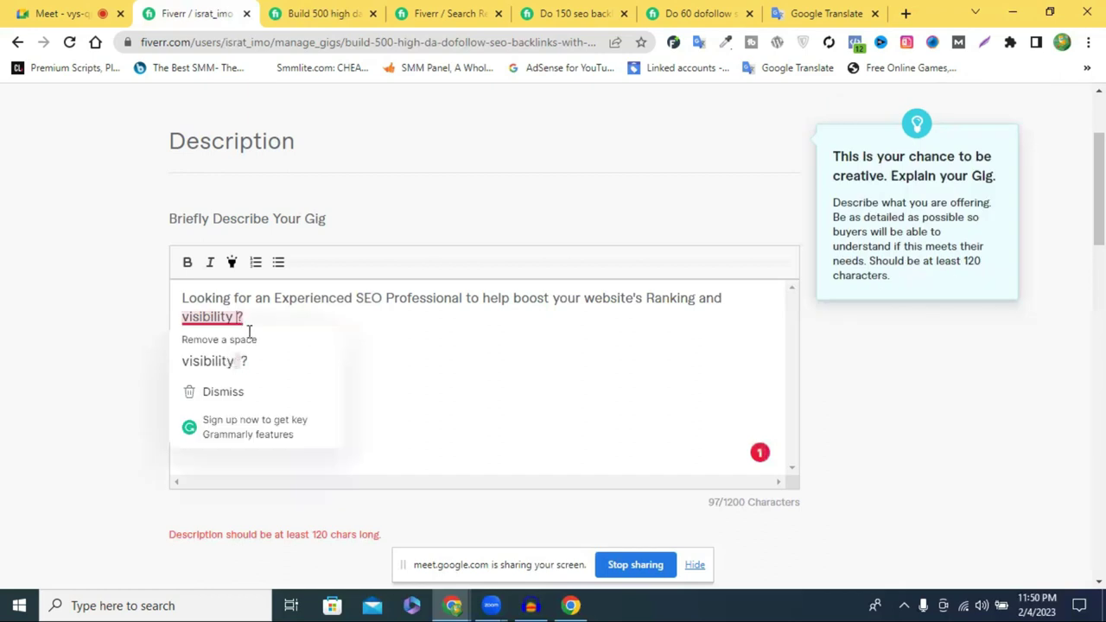
{"action": "left_click", "coordinate": [250, 333]}
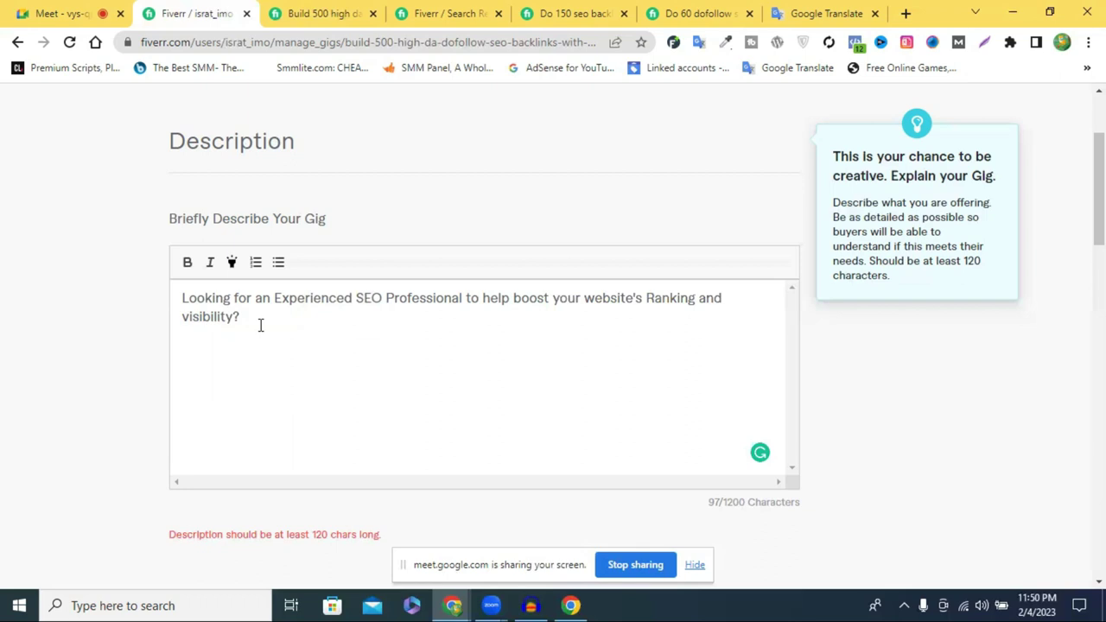
Add "Look No further!" after the opening question and leave a blank line for a new paragraph.
{"action": "type", "text": "look"}
{"action": "left_click", "coordinate": [243, 316]}
{"action": "type", "text": "L"}
{"action": "key", "text": "Delete"}
{"action": "type", "text": "N"}
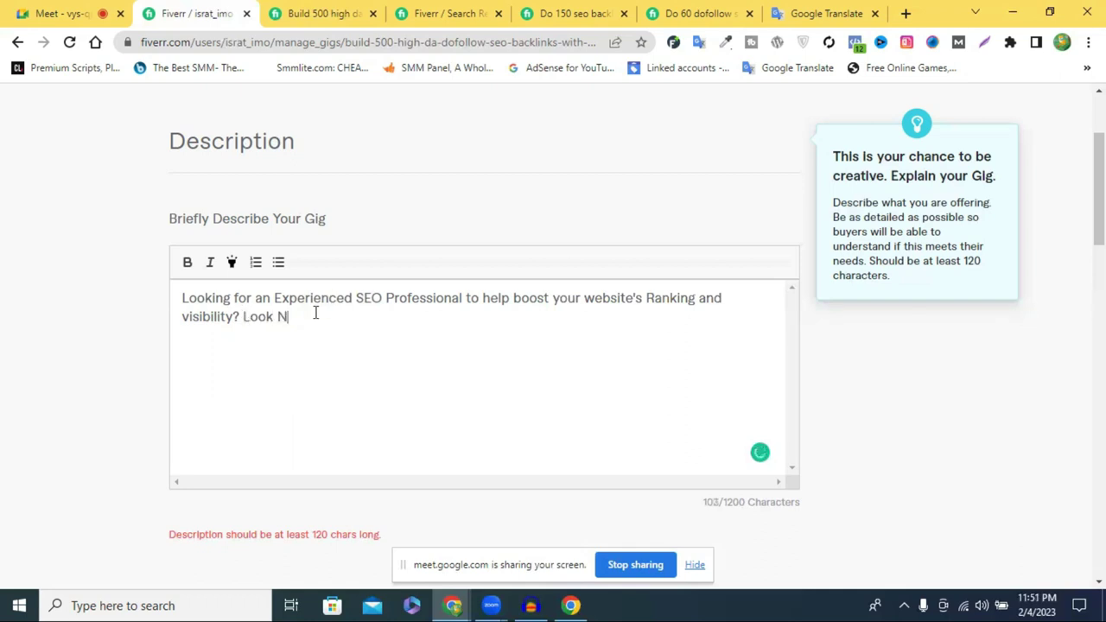
{"action": "type", "text": "o further!"}
{"action": "key", "text": "Return"}
{"action": "key", "text": "Return"}
{"action": "key", "text": "Return"}
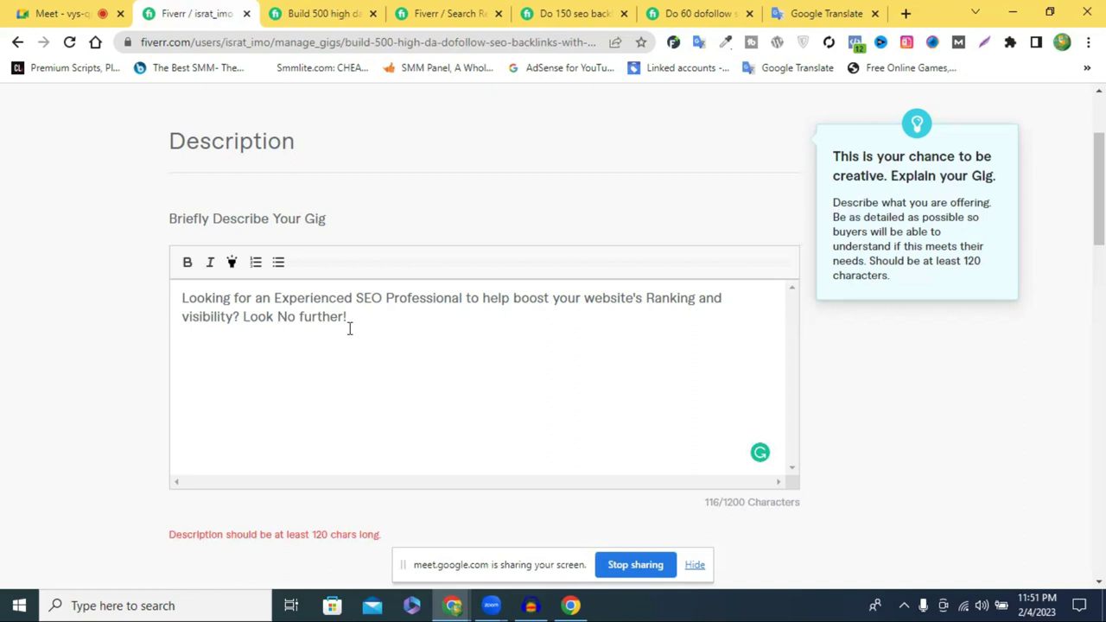
Begin the description's second paragraph with "With over 4 years of".
{"action": "type", "text": "With "}
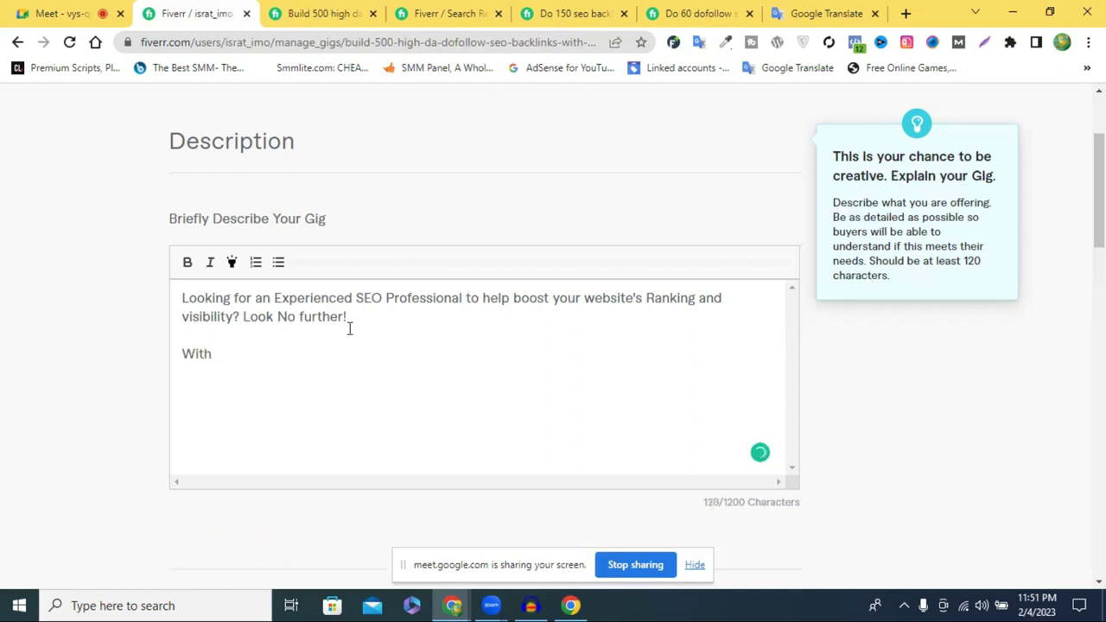
{"action": "type", "text": "over 4"}
{"action": "key", "text": "BackSpace"}
{"action": "type", "text": "3"}
{"action": "key", "text": "BackSpace"}
{"action": "type", "text": "5"}
{"action": "key", "text": "BackSpace"}
{"action": "type", "text": "4 years of"}
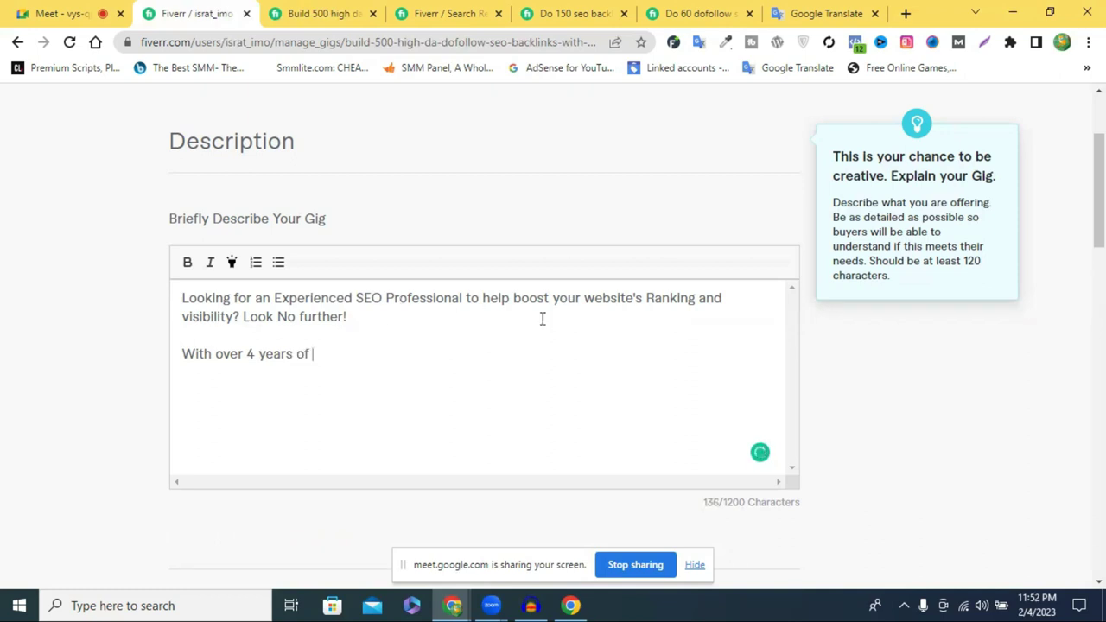
Continue the second paragraph with "Experience in link-building and", reusing the word from the opening line and accepting the suggested hyphen.
{"action": "double_click", "coordinate": [315, 298]}
{"action": "key", "text": "ctrl+c"}
{"action": "left_click", "coordinate": [332, 361]}
{"action": "key", "text": "ctrl+v"}
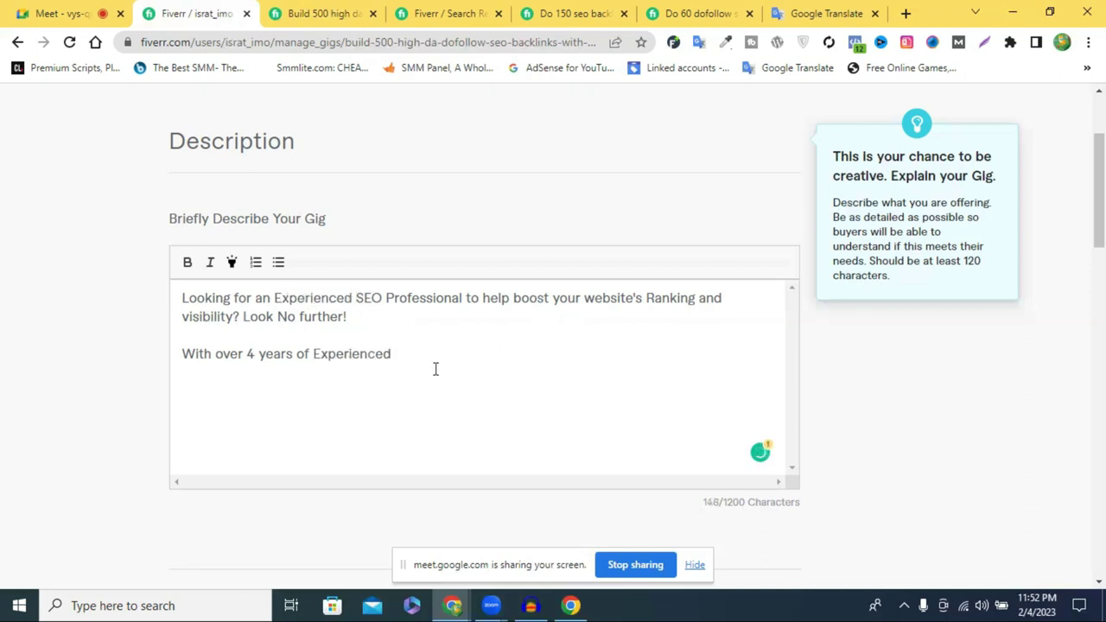
{"action": "key", "text": "BackSpace"}
{"action": "type", "text": "in link building "}
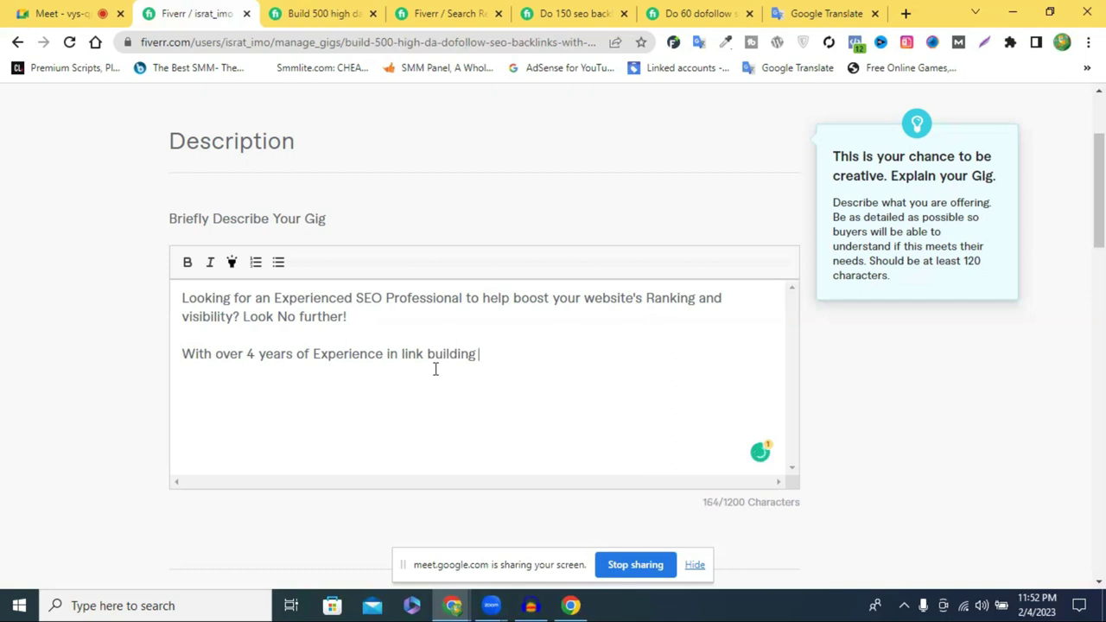
{"action": "type", "text": "and"}
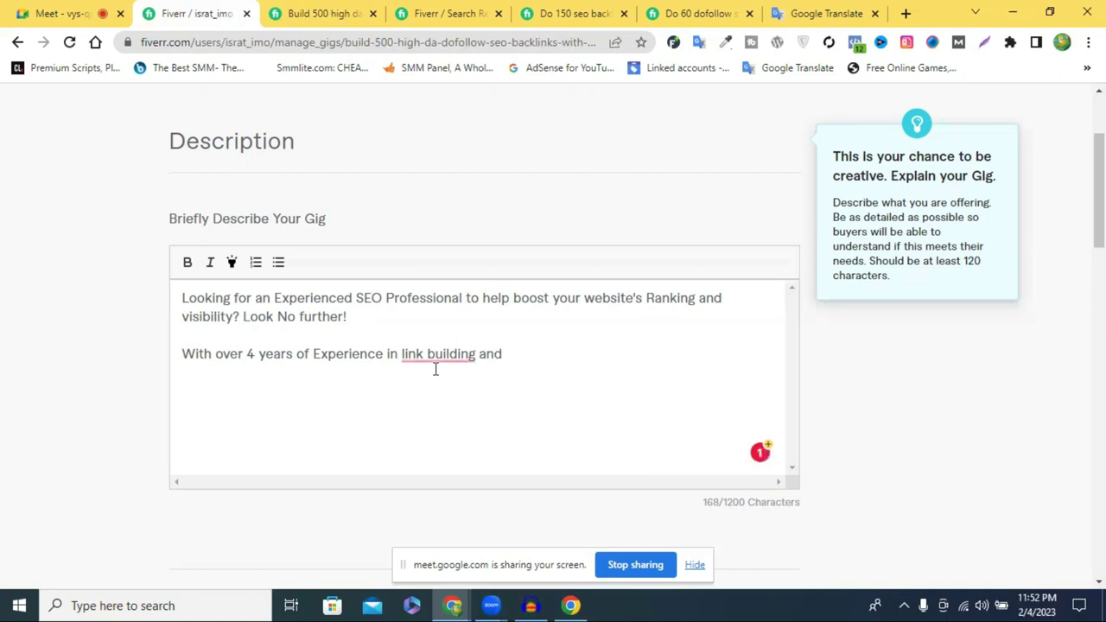
{"action": "mouse_move", "coordinate": [436, 354]}
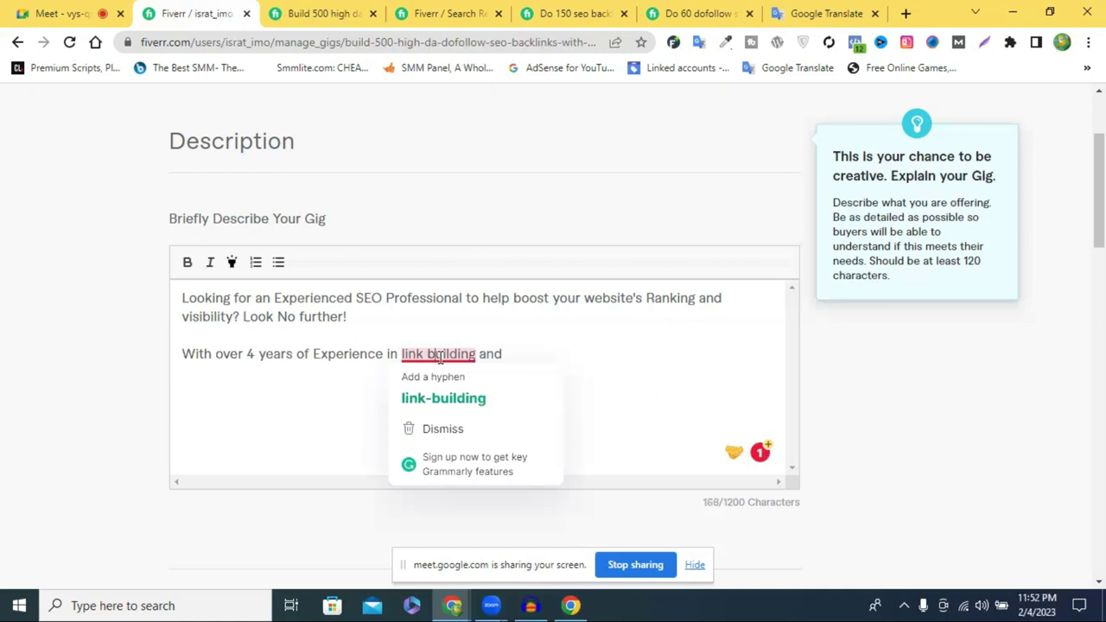
{"action": "left_click", "coordinate": [442, 399]}
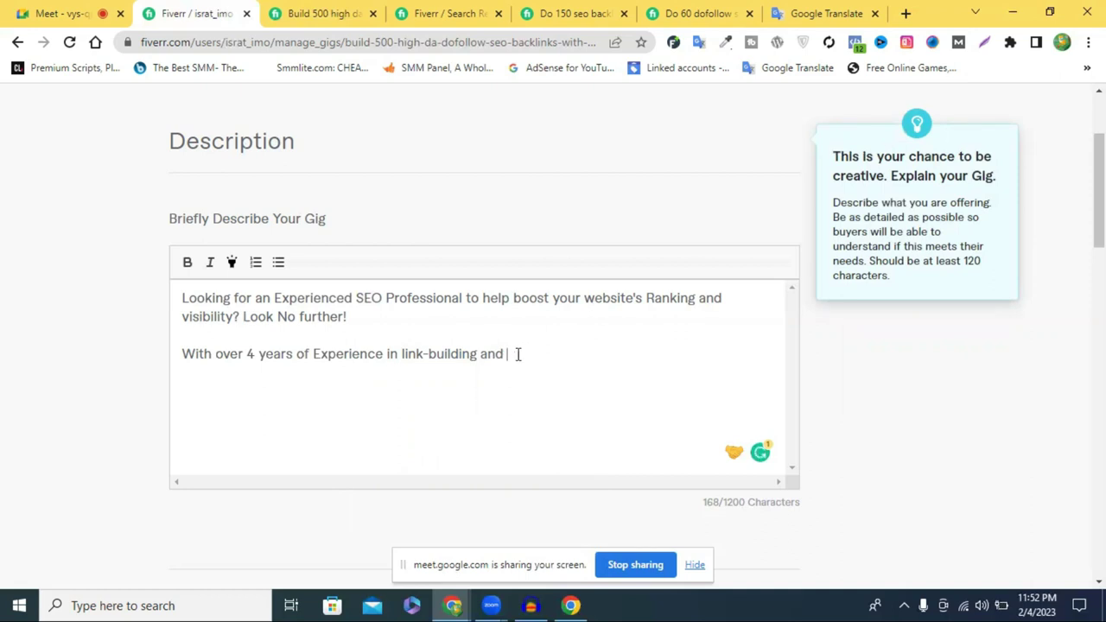
Continue the description's second paragraph with "SEO, I am here to help you achieve your online".
{"action": "type", "text": "SEO, I am here "}
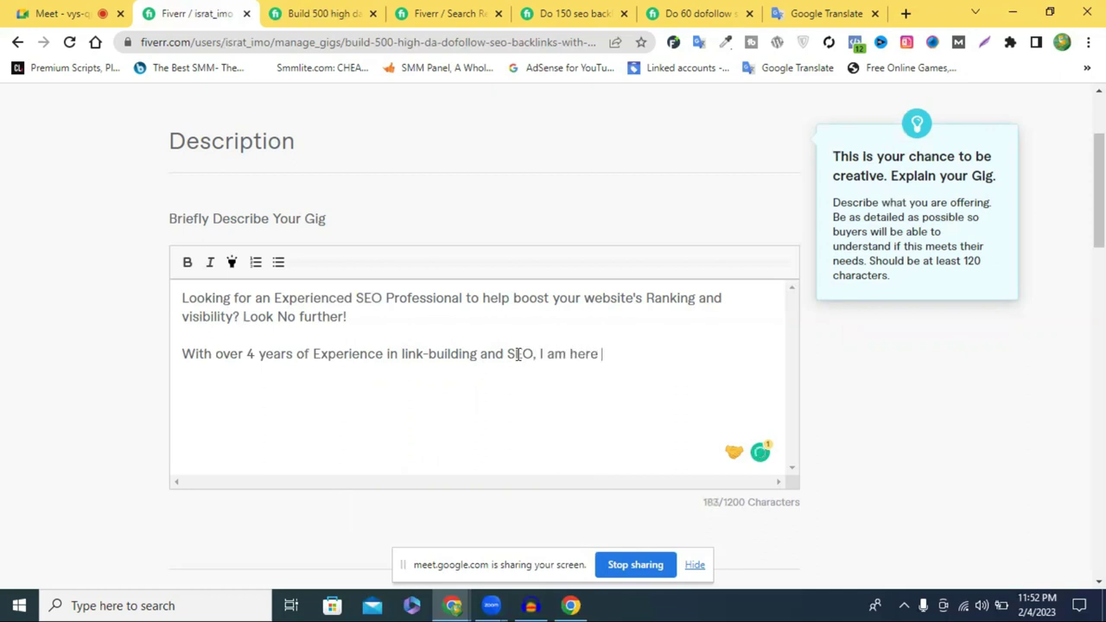
{"action": "type", "text": "to help you ac"}
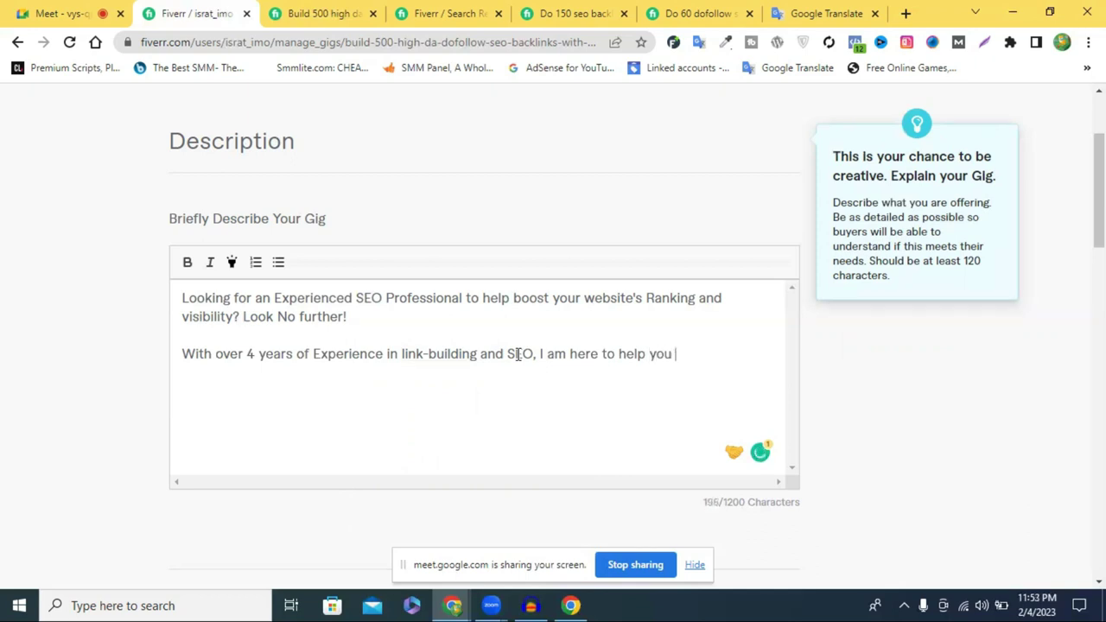
{"action": "type", "text": "hive"}
{"action": "type", "text": "your online"}
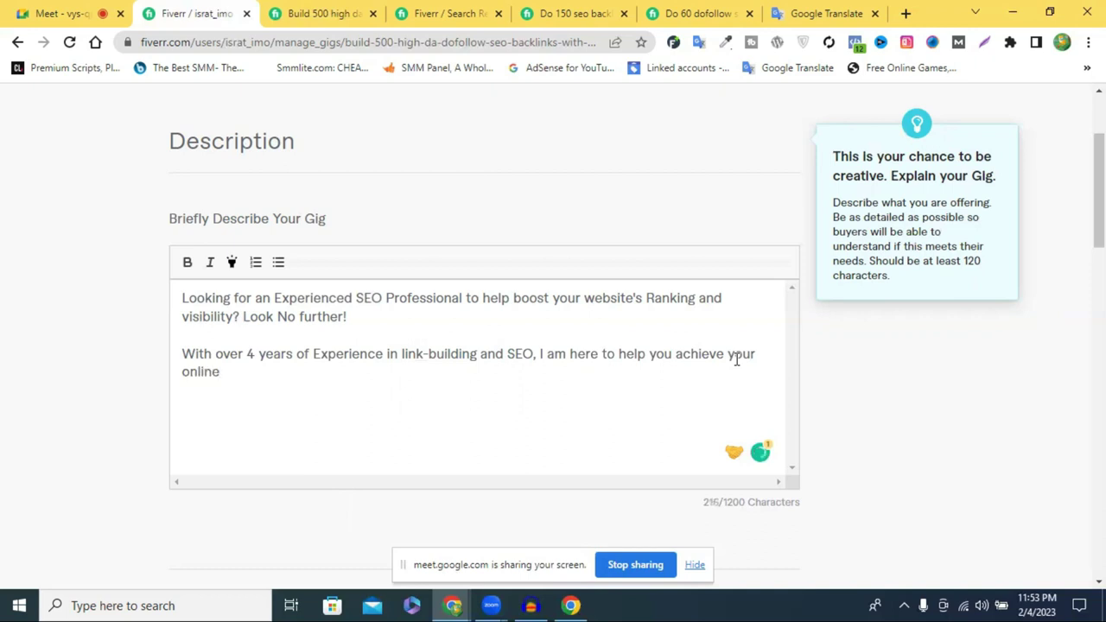
End the sentence with "goals." using the suggested spelling, and start the next sentence with "My".
{"action": "type", "text": " Gools"}
{"action": "key", "text": "BackSpace"}
{"action": "type", "text": "."}
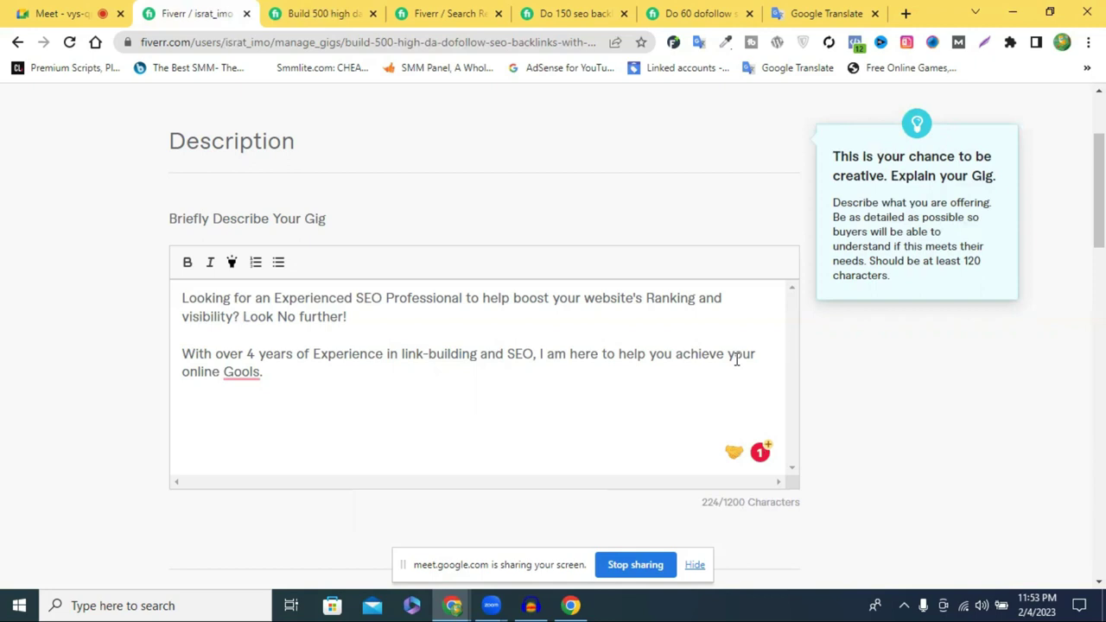
{"action": "type", "text": "My"}
{"action": "mouse_move", "coordinate": [234, 369]}
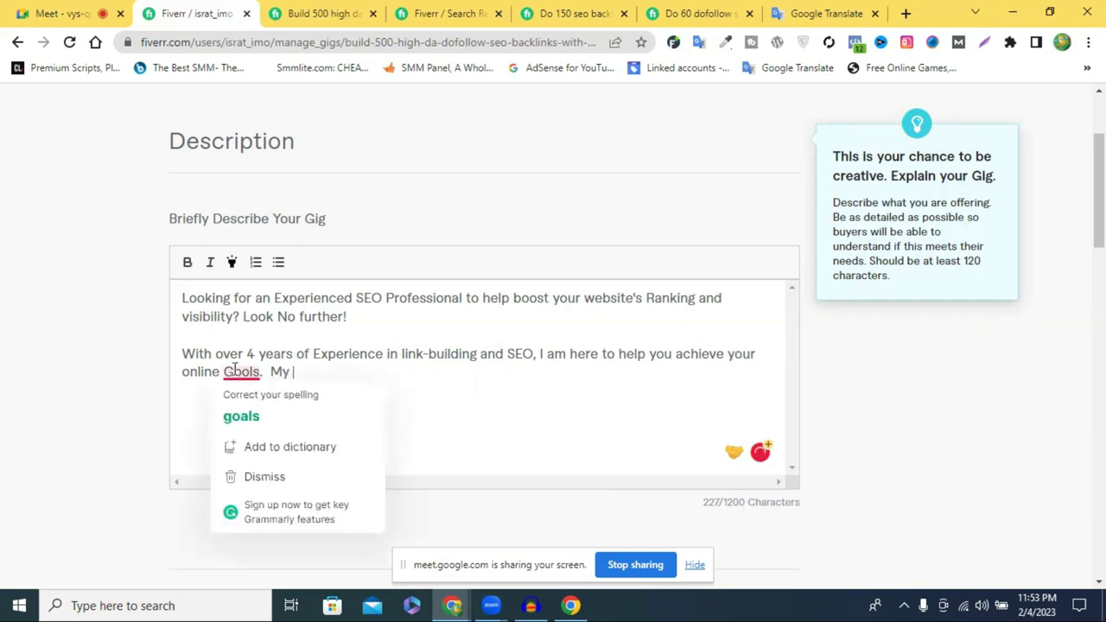
{"action": "left_click", "coordinate": [242, 414]}
{"action": "left_click", "coordinate": [314, 382]}
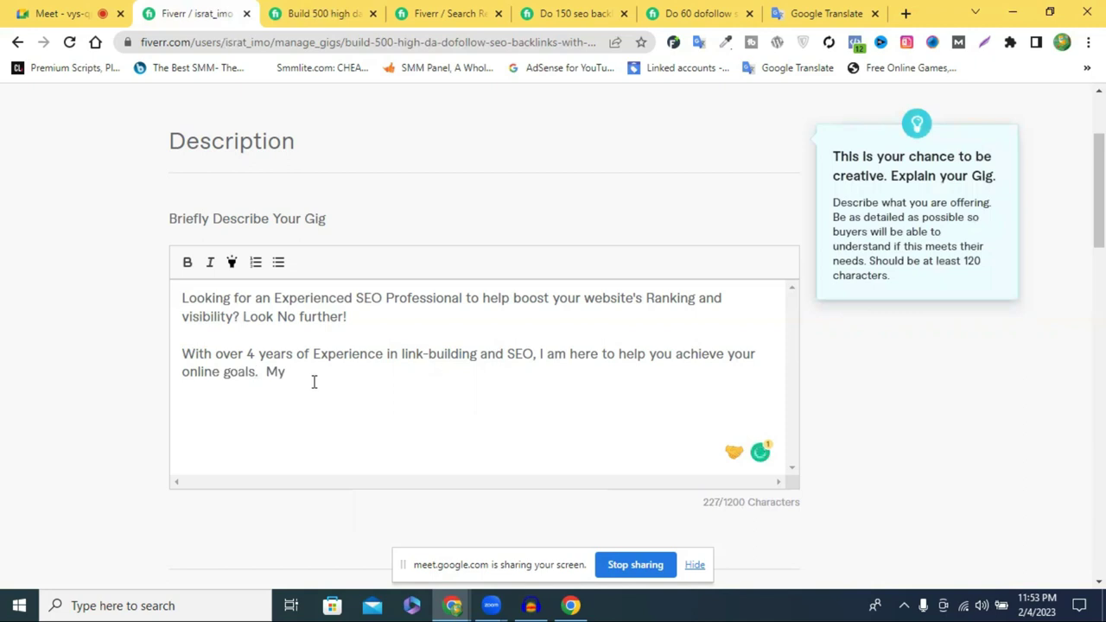
Continue the new sentence in the second paragraph with "skills and expertise have".
{"action": "type", "text": "skill "}
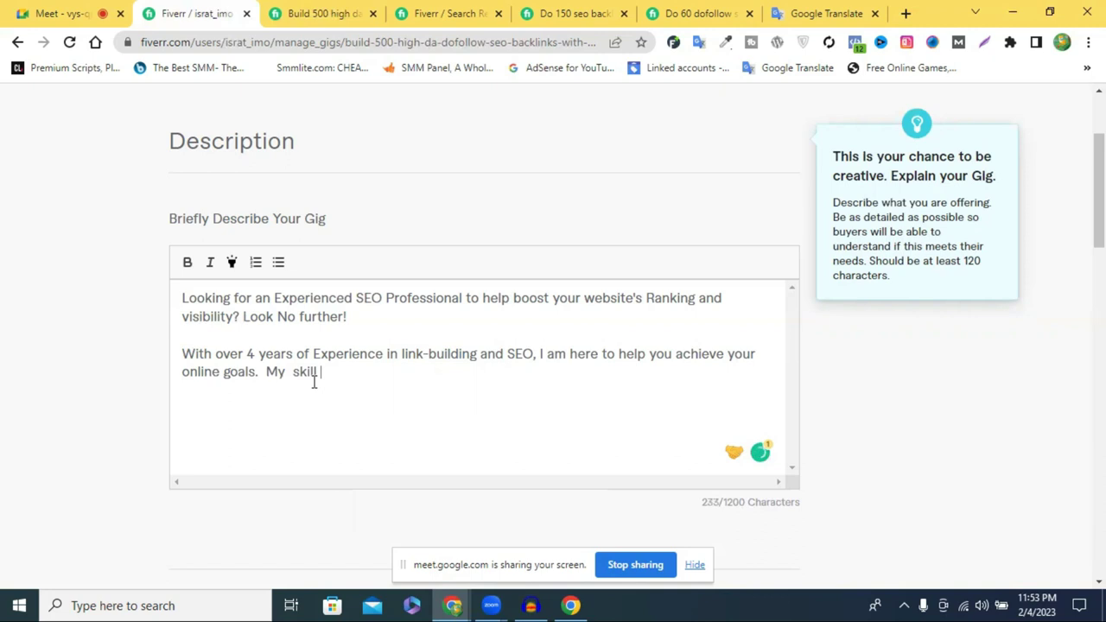
{"action": "type", "text": "s and expertis"}
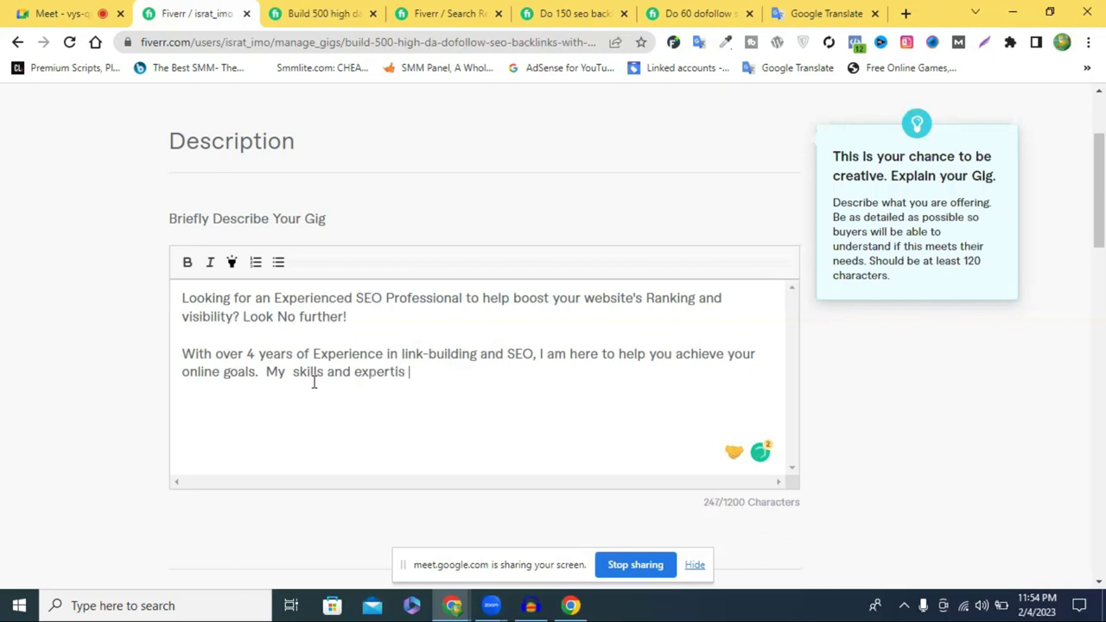
{"action": "key", "text": "BackSpace"}
{"action": "type", "text": "e  have"}
{"action": "left_click", "coordinate": [421, 372]}
{"action": "type", "text": "I"}
{"action": "key", "text": "BackSpace"}
{"action": "key", "text": "BackSpace"}
Extend the sentence about skills and expertise with "helped countless".
{"action": "left_click", "coordinate": [477, 377]}
{"action": "type", "text": "help"}
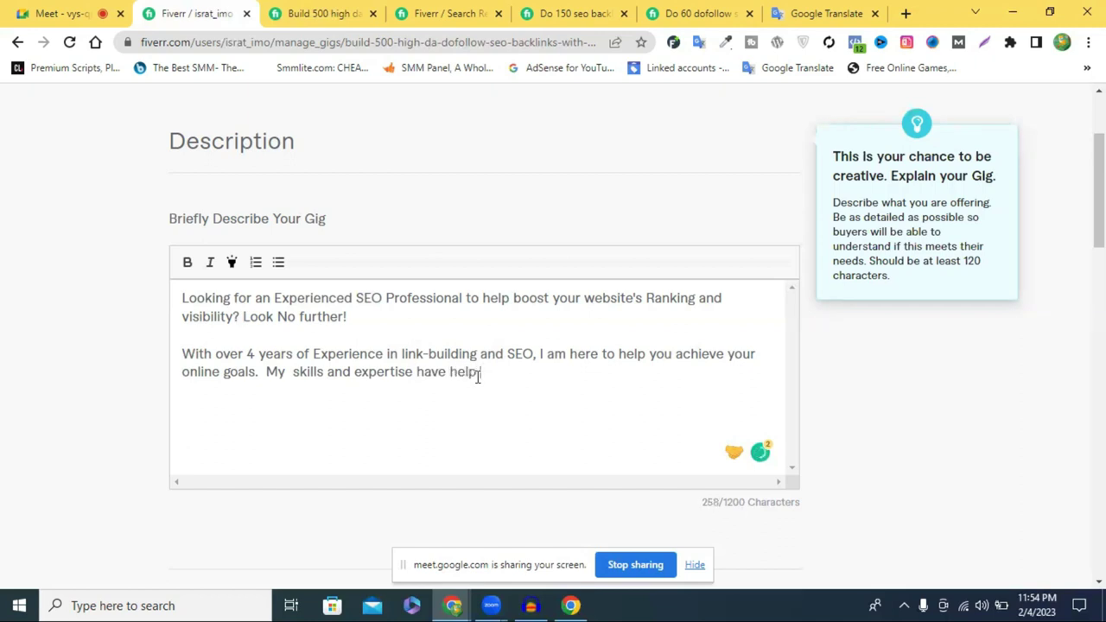
{"action": "type", "text": "ed "}
{"action": "type", "text": "c"}
{"action": "type", "text": "n"}
{"action": "type", "text": "le"}
{"action": "type", "text": "e"}
{"action": "type", "text": "ss"}
{"action": "left_click", "coordinate": [558, 378]}
{"action": "left_click", "coordinate": [528, 401]}
Add "to achieve top search" to the sentence, accepting the suggested spellings of "achieve" and "search".
{"action": "type", "text": "to achive top"}
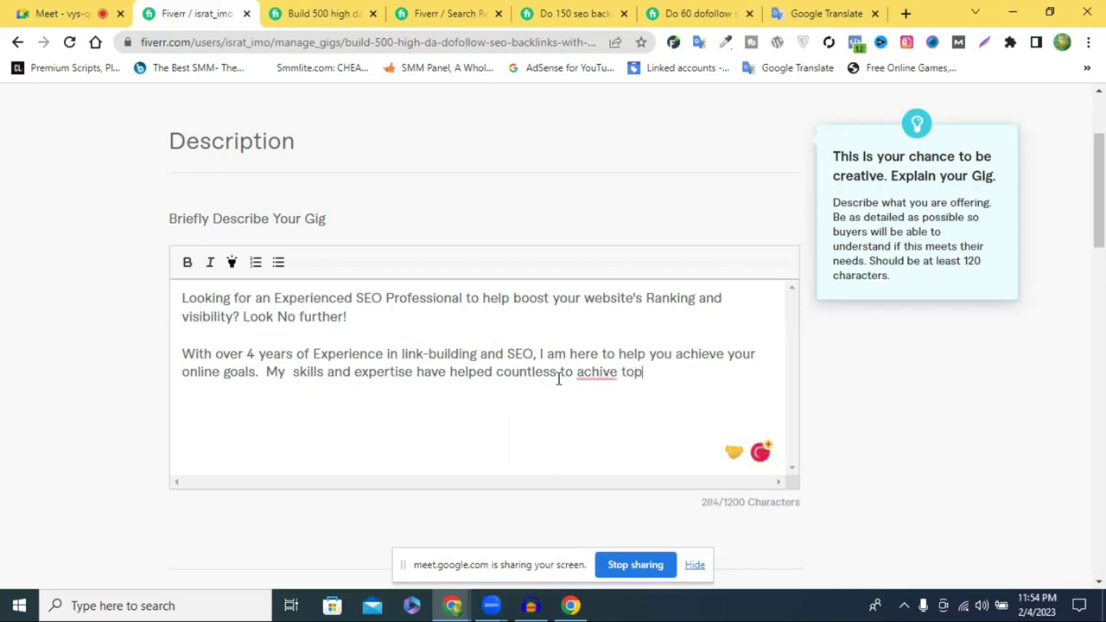
{"action": "type", "text": " serach"}
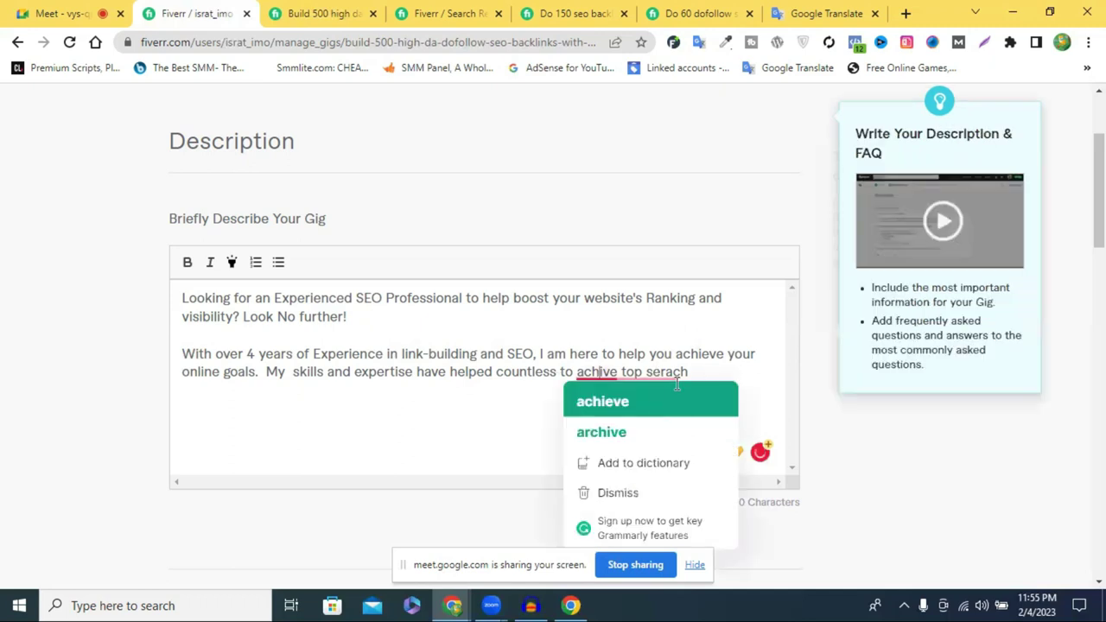
{"action": "left_click", "coordinate": [675, 384]}
{"action": "mouse_move", "coordinate": [673, 370]}
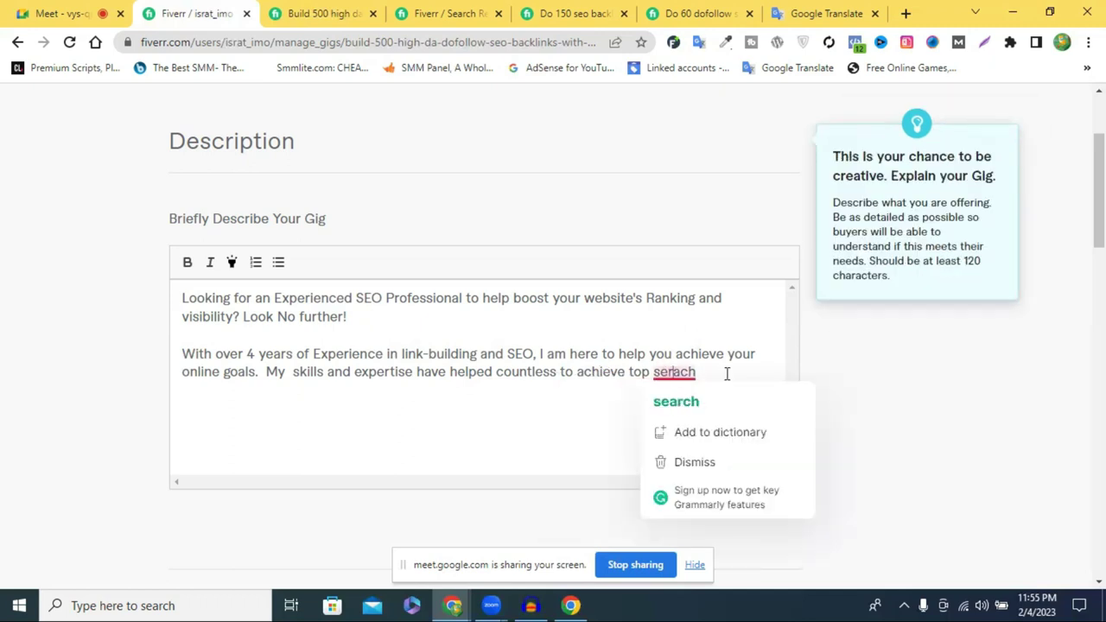
{"action": "left_click", "coordinate": [674, 399]}
Continue the sentence with "engine rankings and", accepting the suggested spelling of "rankings".
{"action": "type", "text": "en"}
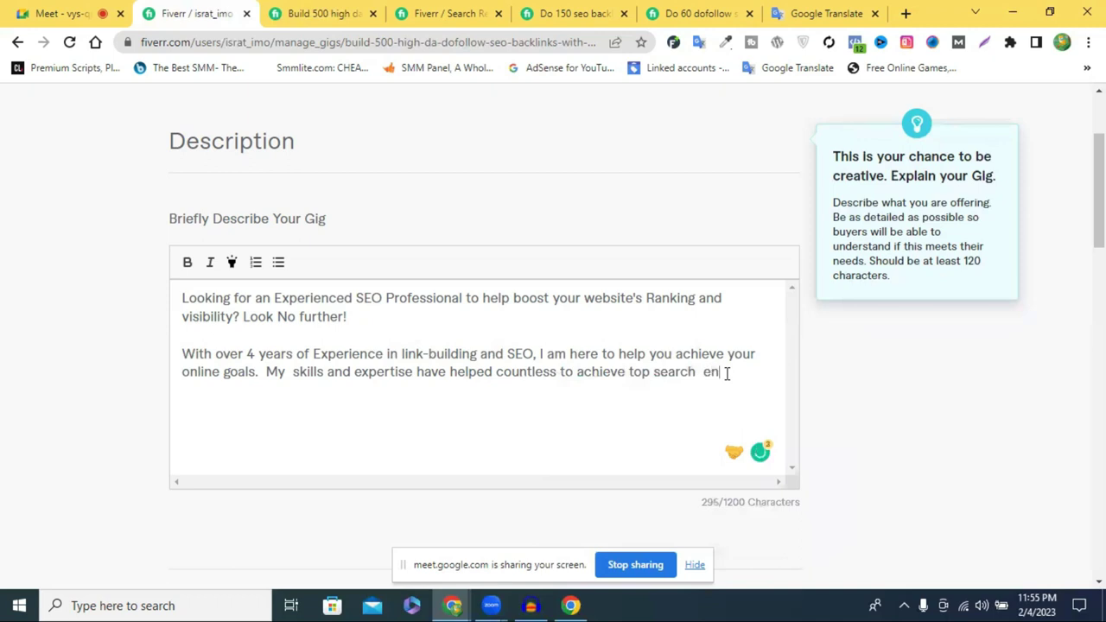
{"action": "type", "text": "gine  rankigs"}
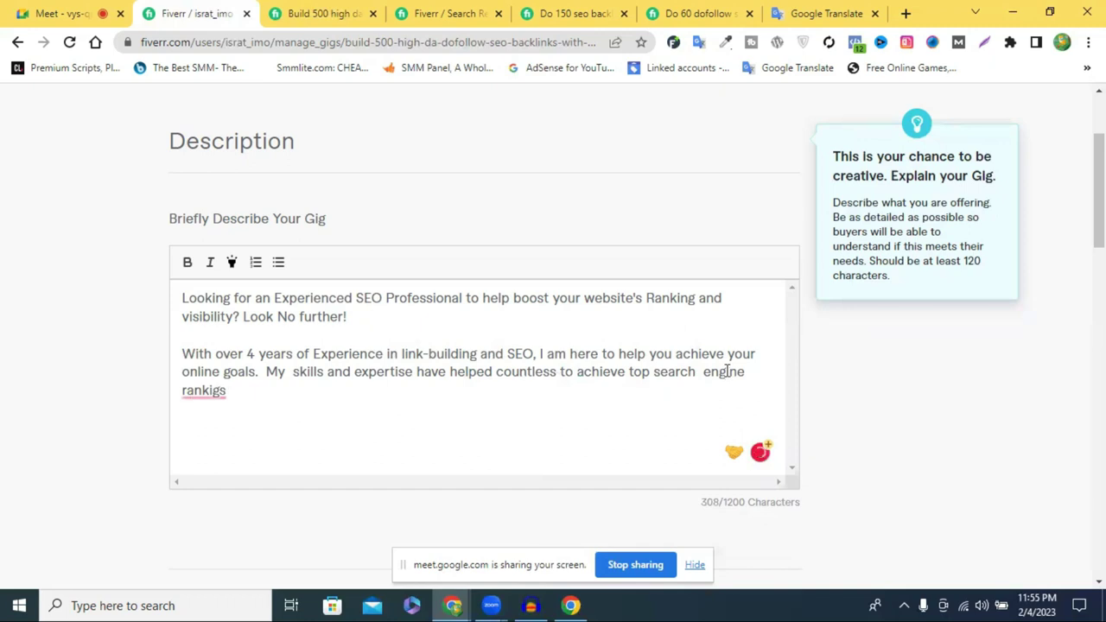
{"action": "mouse_move", "coordinate": [217, 391]}
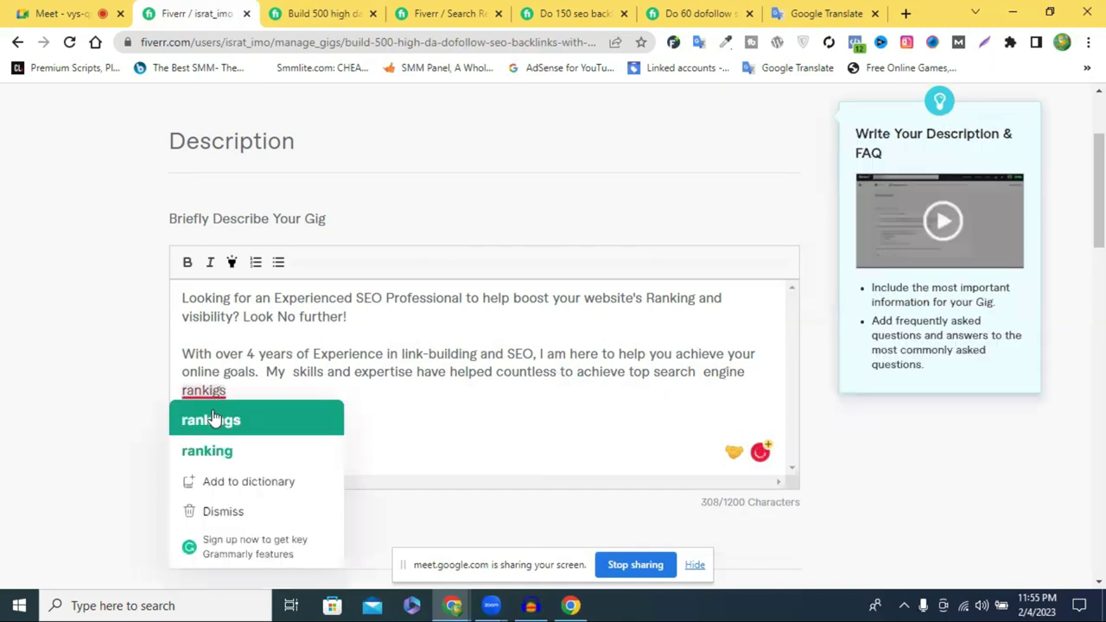
{"action": "left_click", "coordinate": [210, 420]}
{"action": "type", "text": "and "}
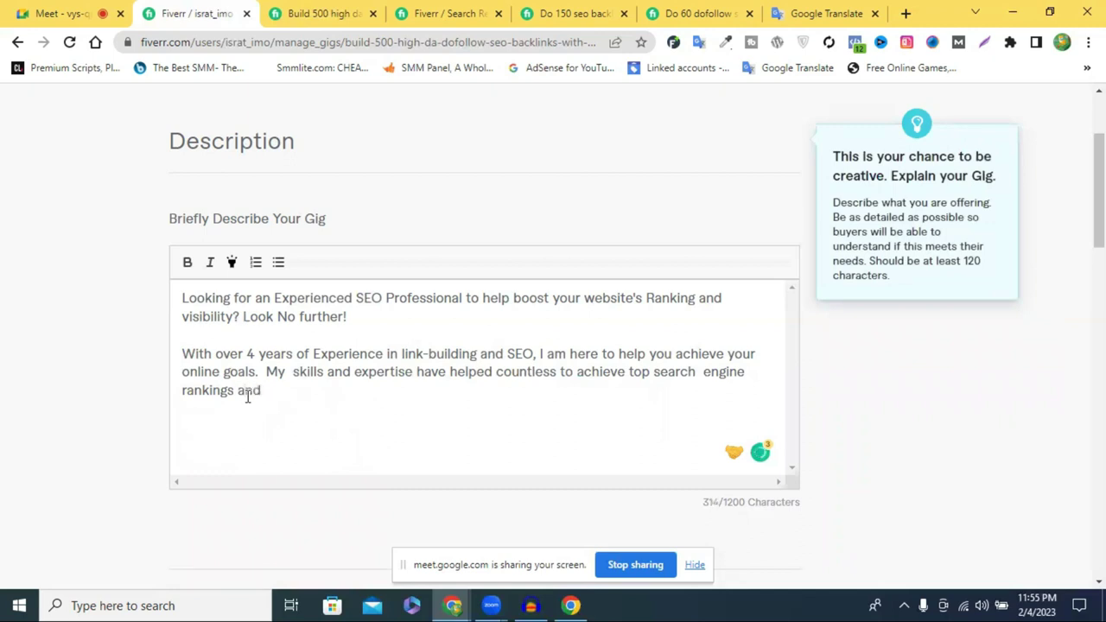
Finish the second paragraph with "increased website traffic.".
{"action": "type", "text": "increased we"}
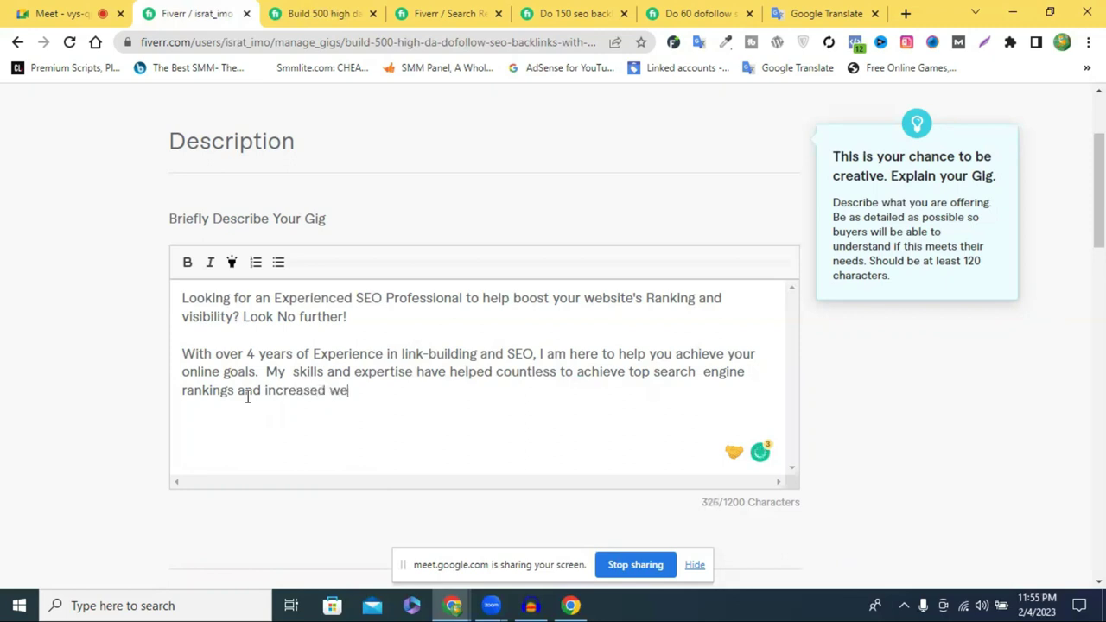
{"action": "type", "text": "bsite "}
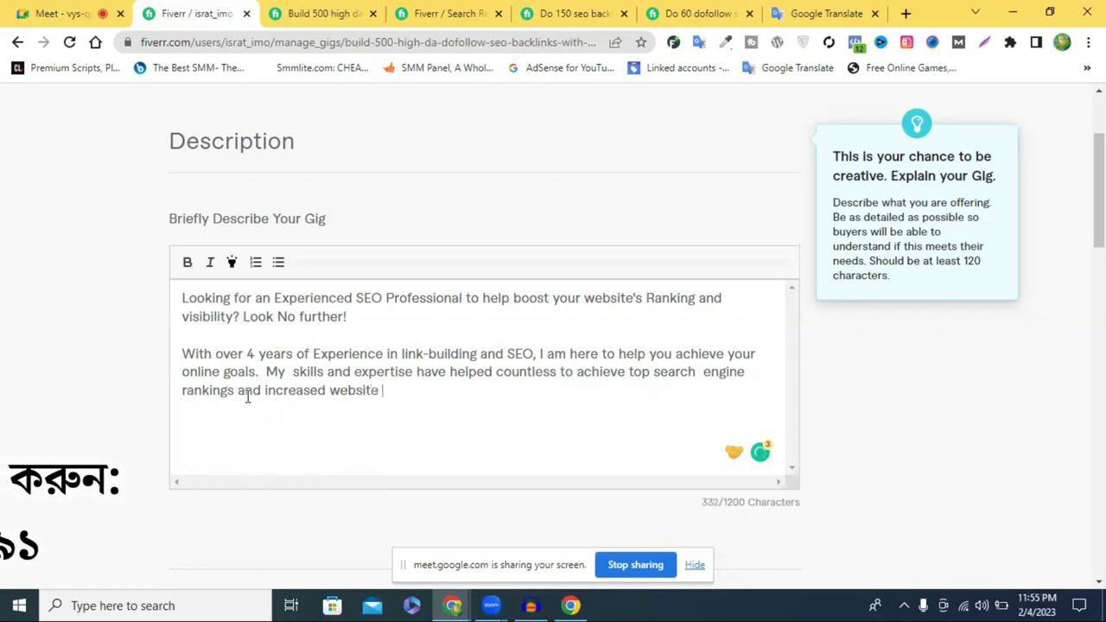
{"action": "type", "text": "tra"}
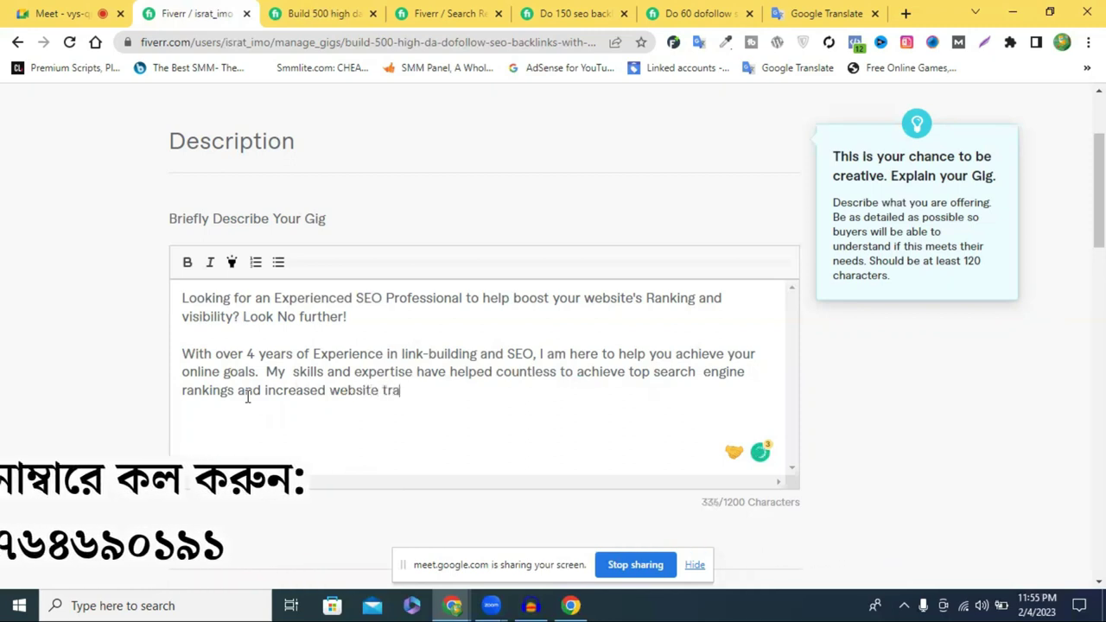
{"action": "type", "text": "ffi"}
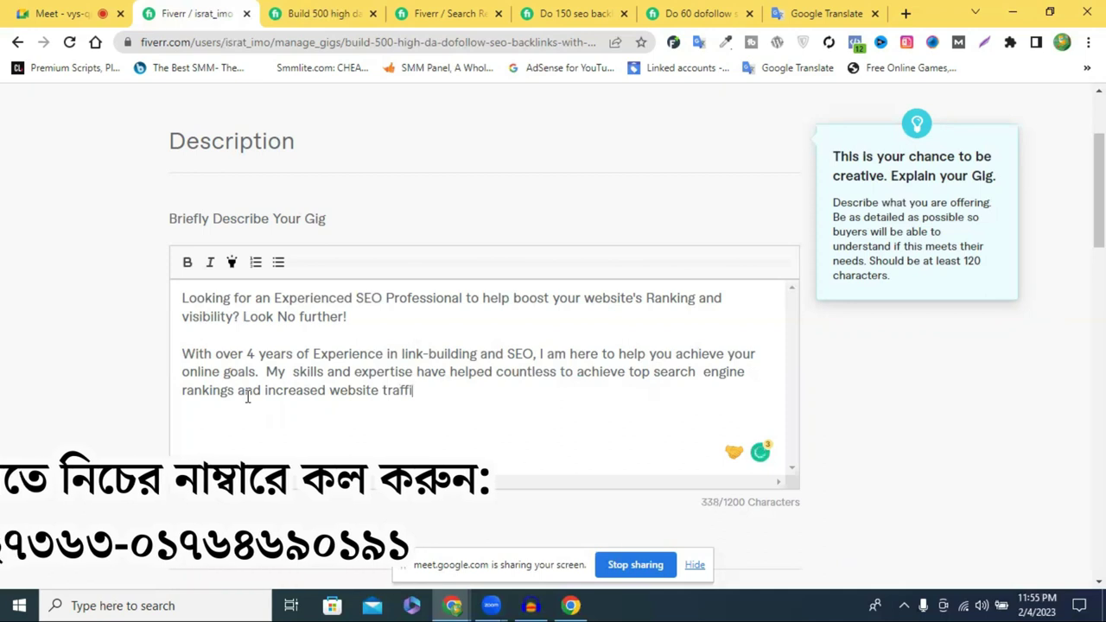
{"action": "type", "text": "c."}
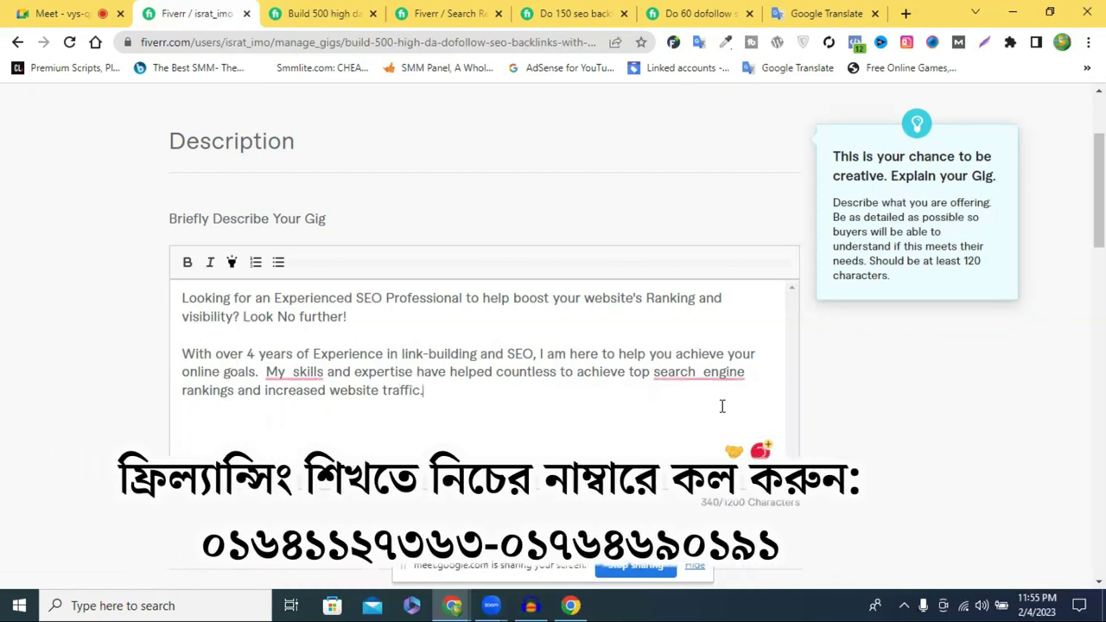
Accept the suggested spacing corrections in "search engine" and "My skills", and insert a blank line above the opening question.
{"action": "mouse_move", "coordinate": [682, 373]}
{"action": "left_click", "coordinate": [674, 416]}
{"action": "mouse_move", "coordinate": [293, 373]}
{"action": "left_click", "coordinate": [321, 413]}
{"action": "left_click", "coordinate": [442, 390]}
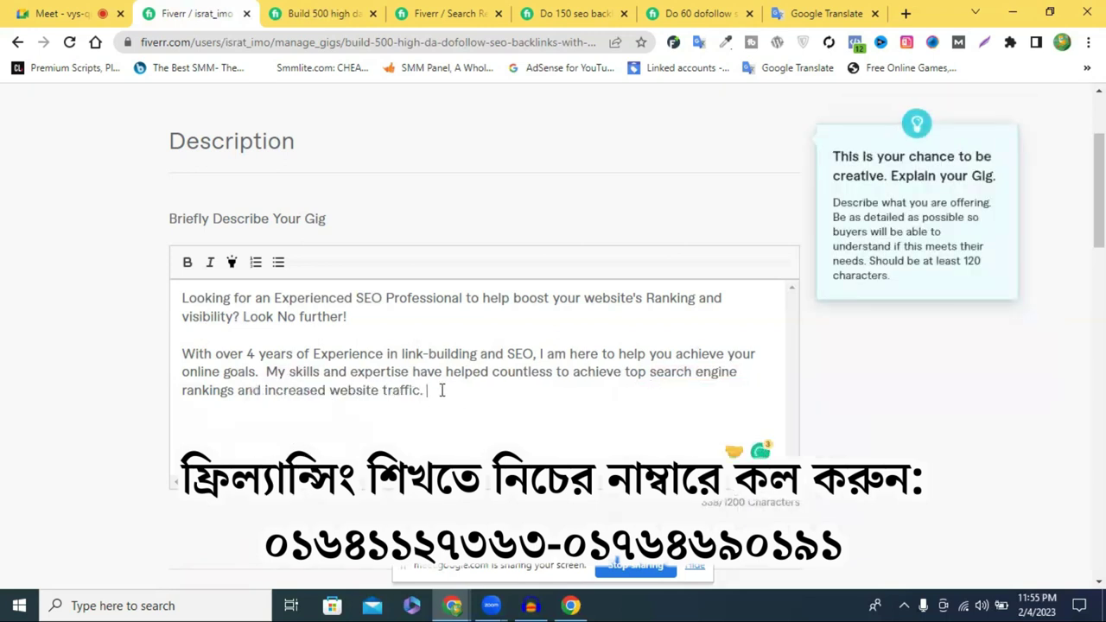
{"action": "left_click", "coordinate": [181, 299]}
{"action": "key", "text": "Return"}
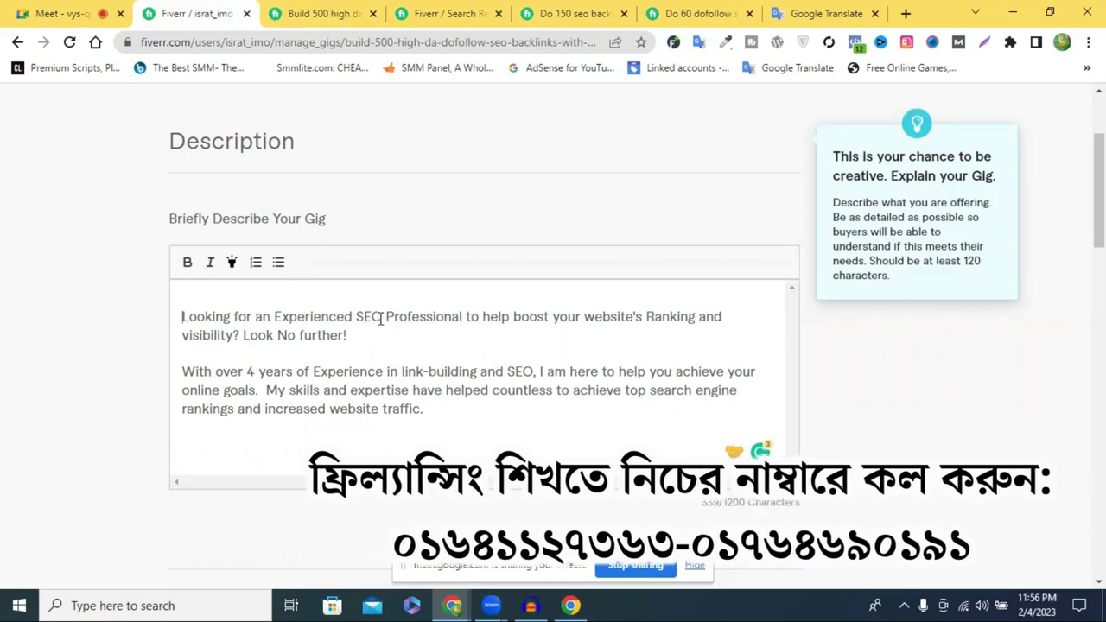
Copy both description paragraphs and replace the English source text in Google Translate with them for translation into Bengali.
{"action": "left_click_drag", "start_coordinate": [382, 316], "coordinate": [357, 316]}
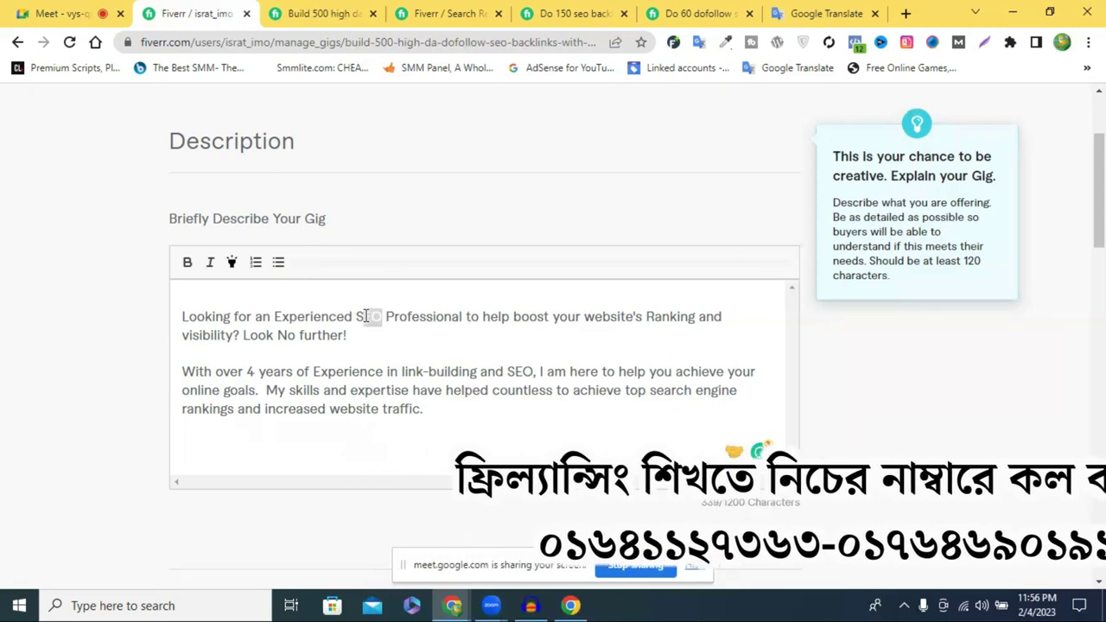
{"action": "left_click_drag", "start_coordinate": [430, 413], "coordinate": [186, 314]}
{"action": "key", "text": "ctrl+c"}
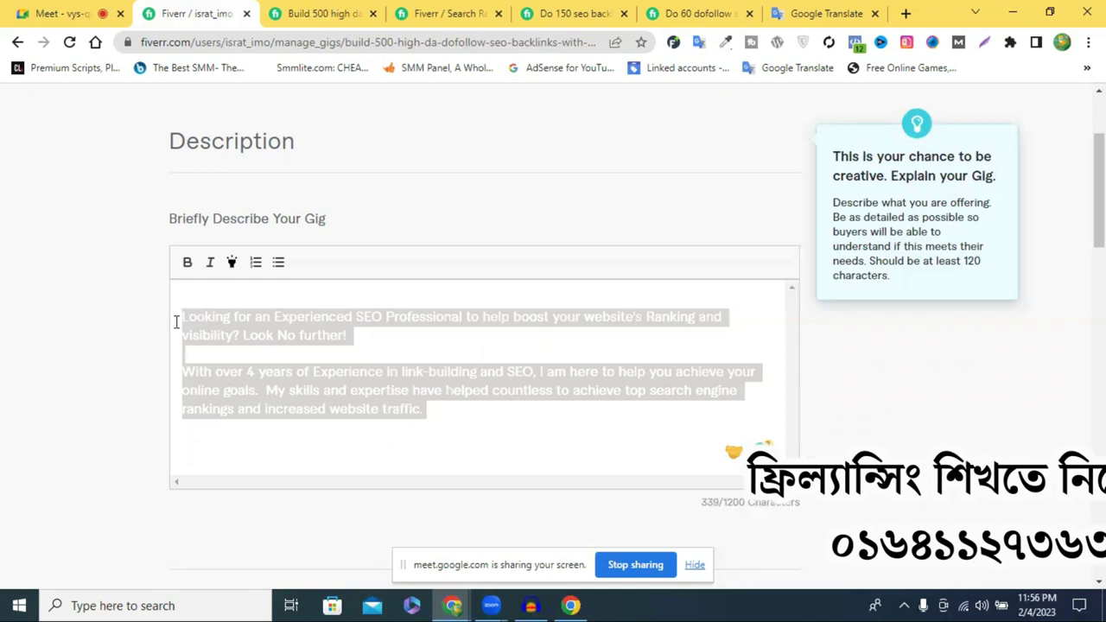
{"action": "left_click", "coordinate": [827, 13]}
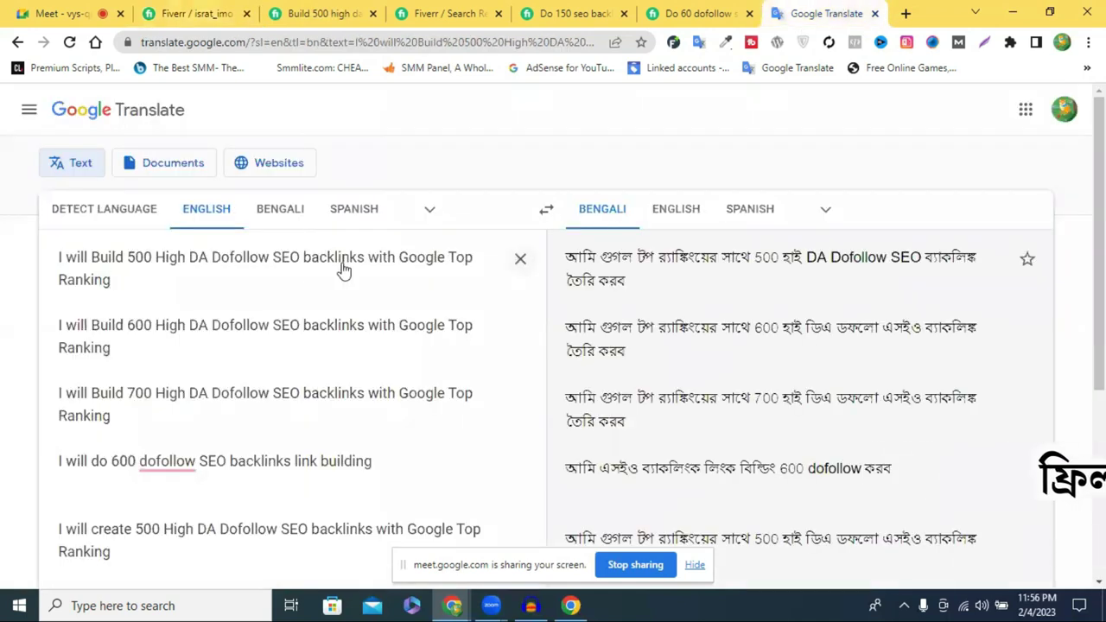
{"action": "left_click", "coordinate": [520, 259]}
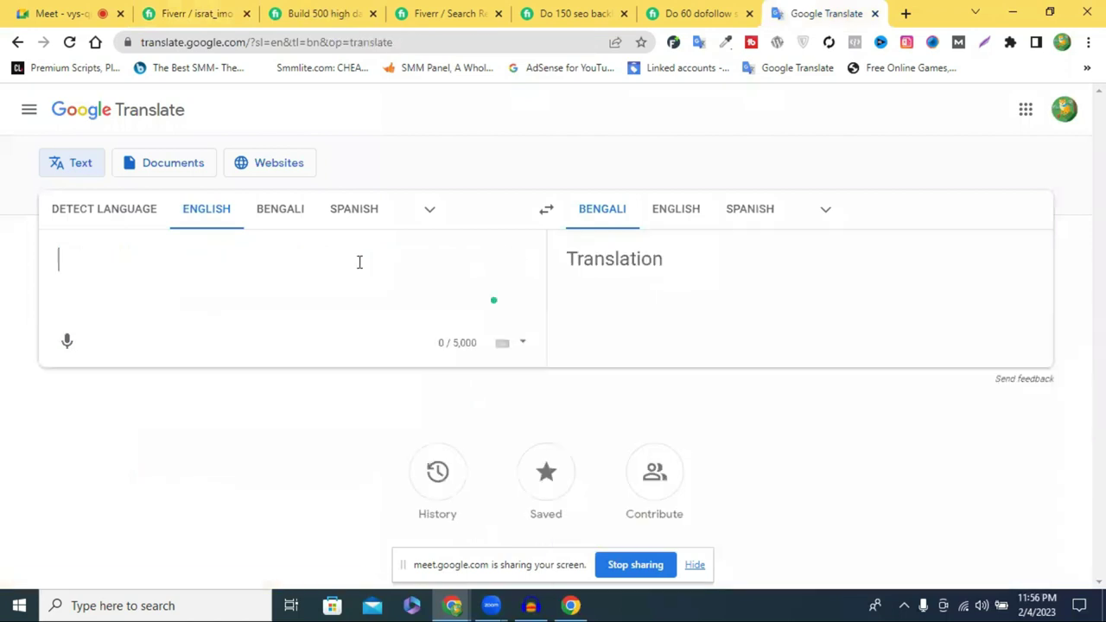
{"action": "key", "text": "ctrl+v"}
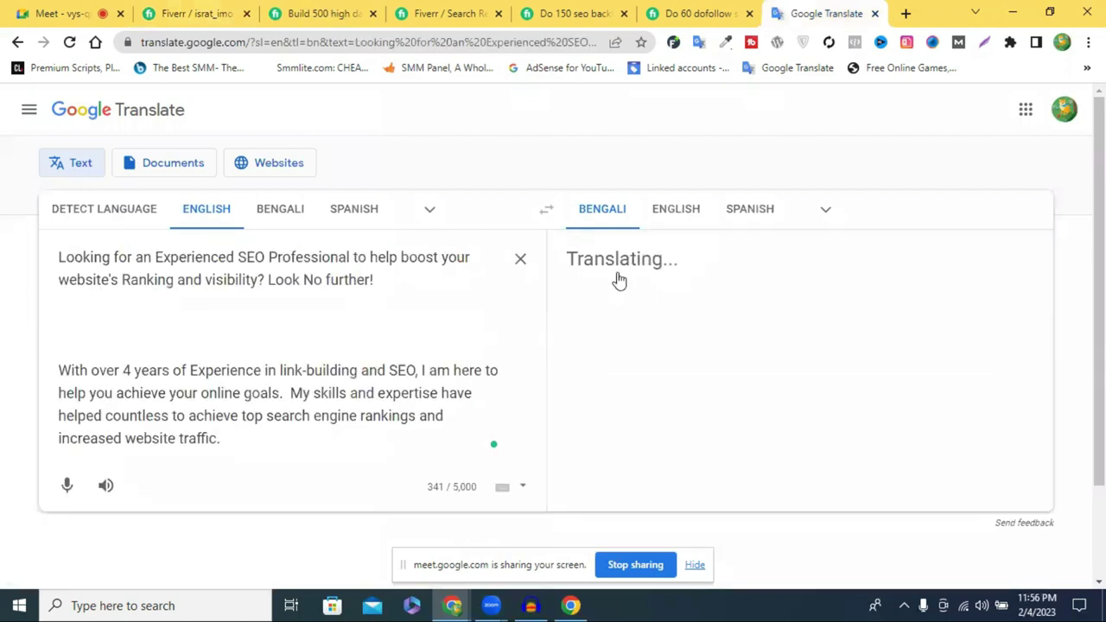
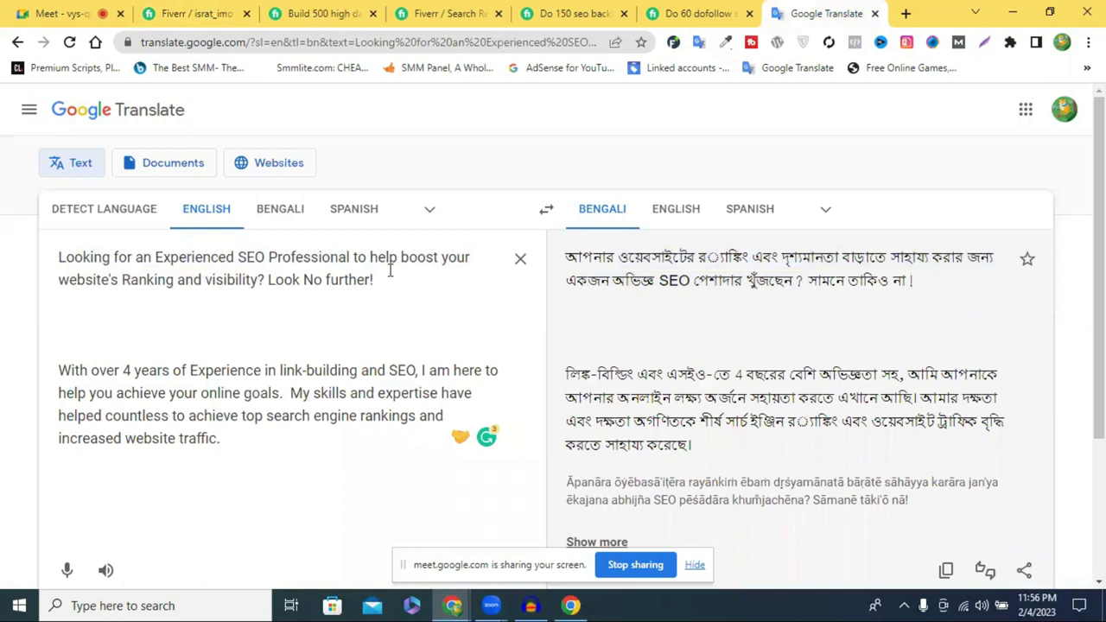
Add the alternative wording "/ you are in the right places." after "Look No further!" in the English source text.
{"action": "double_click", "coordinate": [263, 260]}
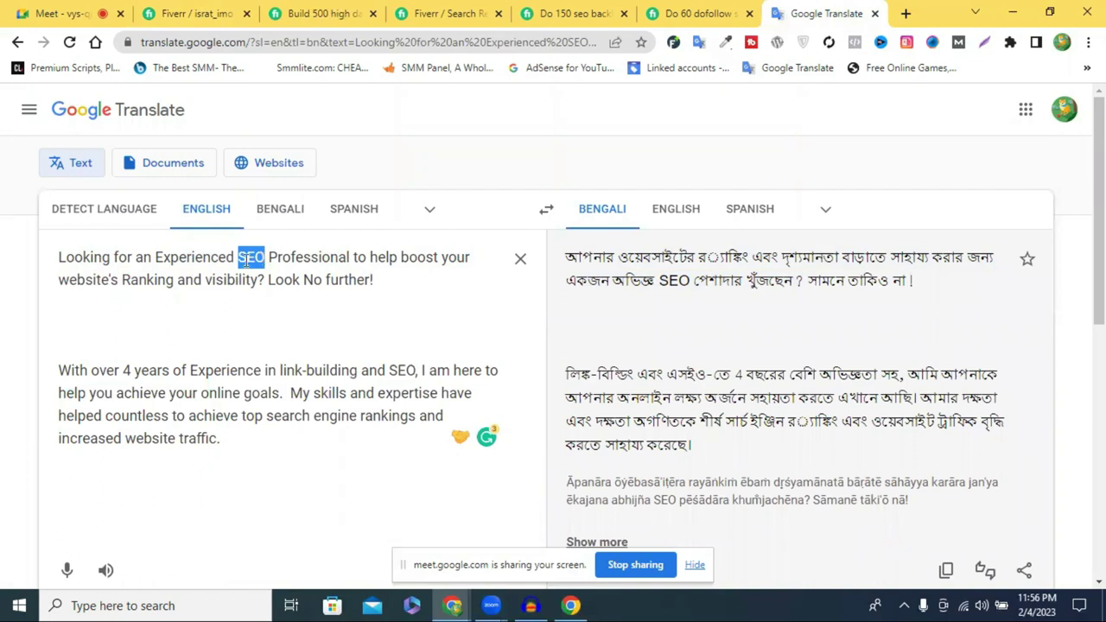
{"action": "triple_click", "coordinate": [248, 261]}
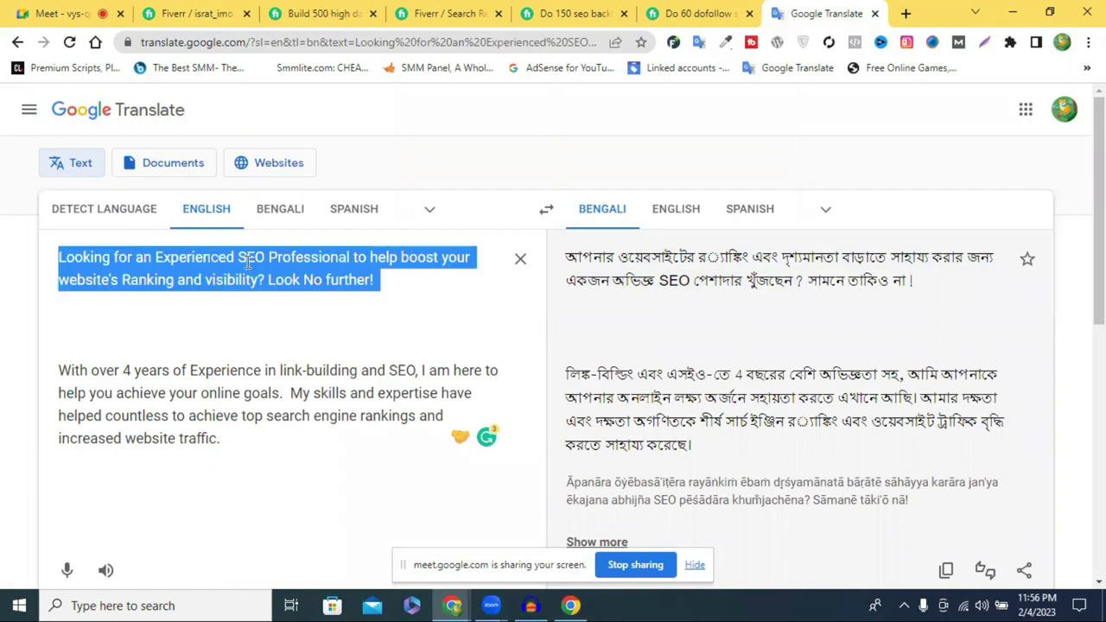
{"action": "left_click", "coordinate": [378, 280]}
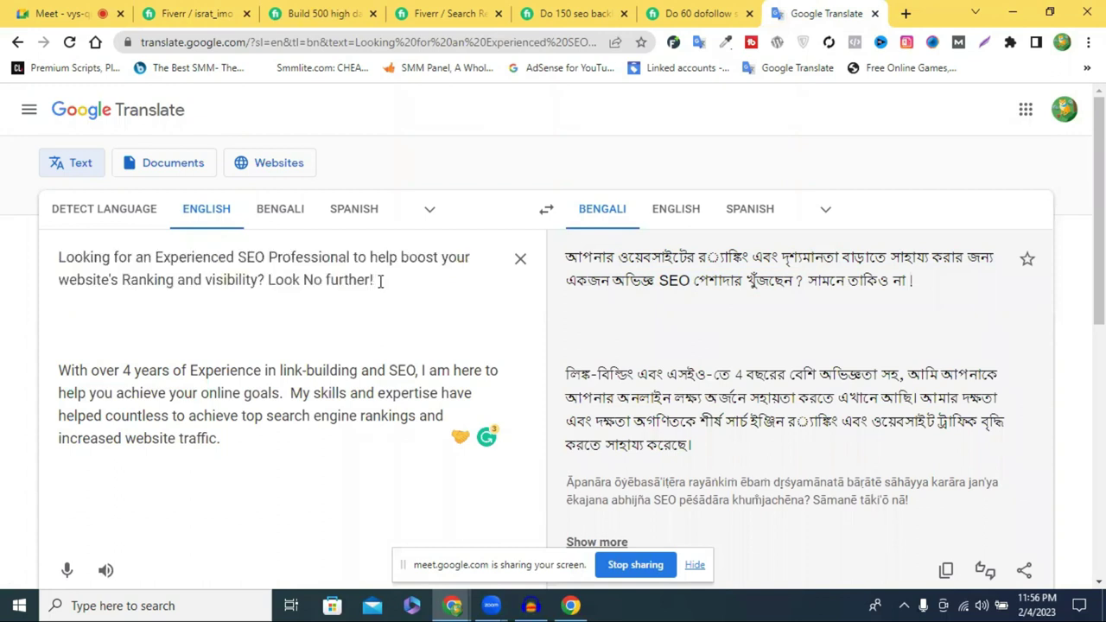
{"action": "type", "text": "/ "}
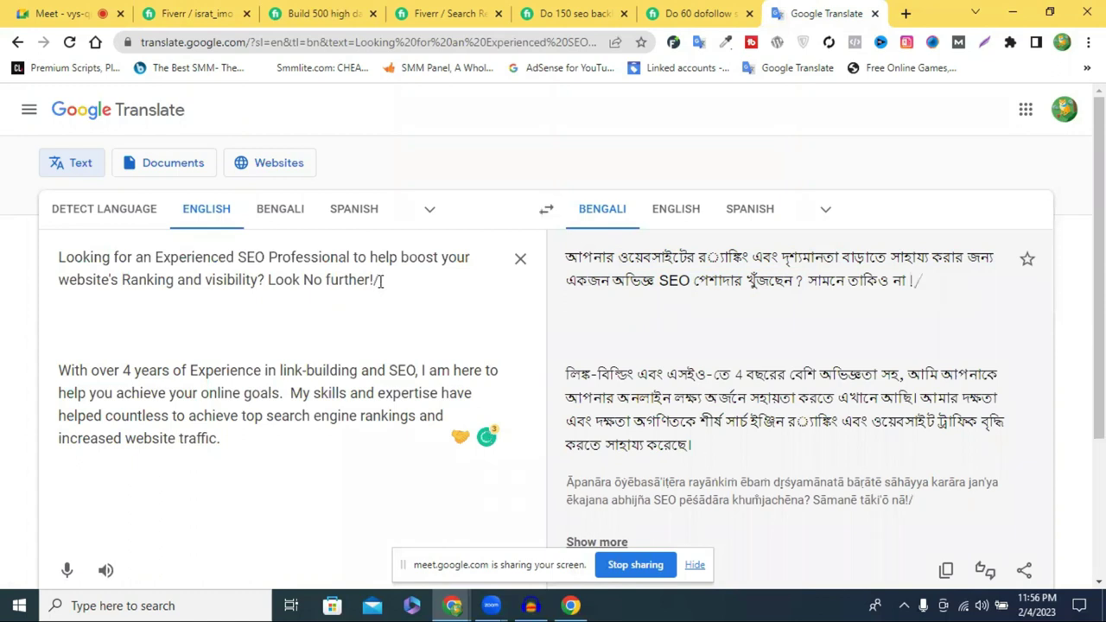
{"action": "type", "text": "y"}
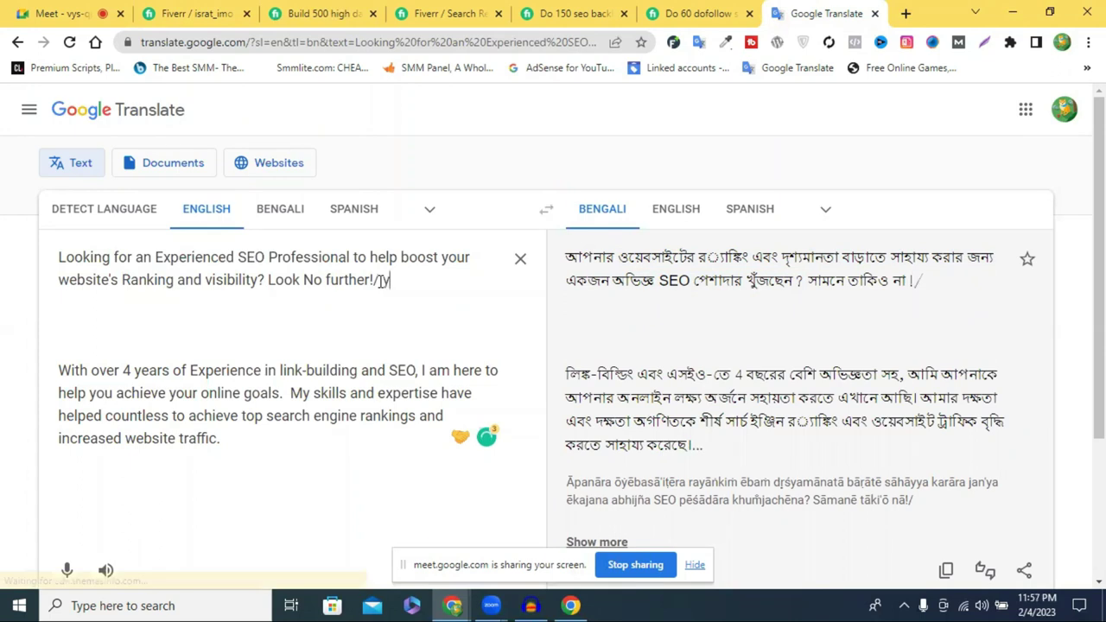
{"action": "type", "text": "ou ar"}
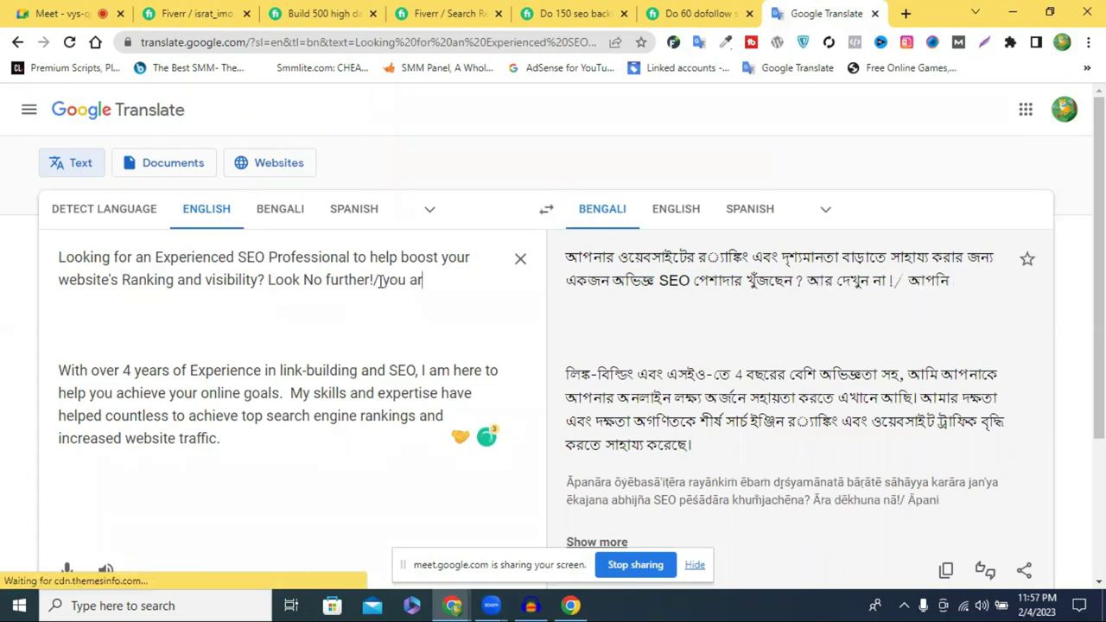
{"action": "type", "text": "e in th"}
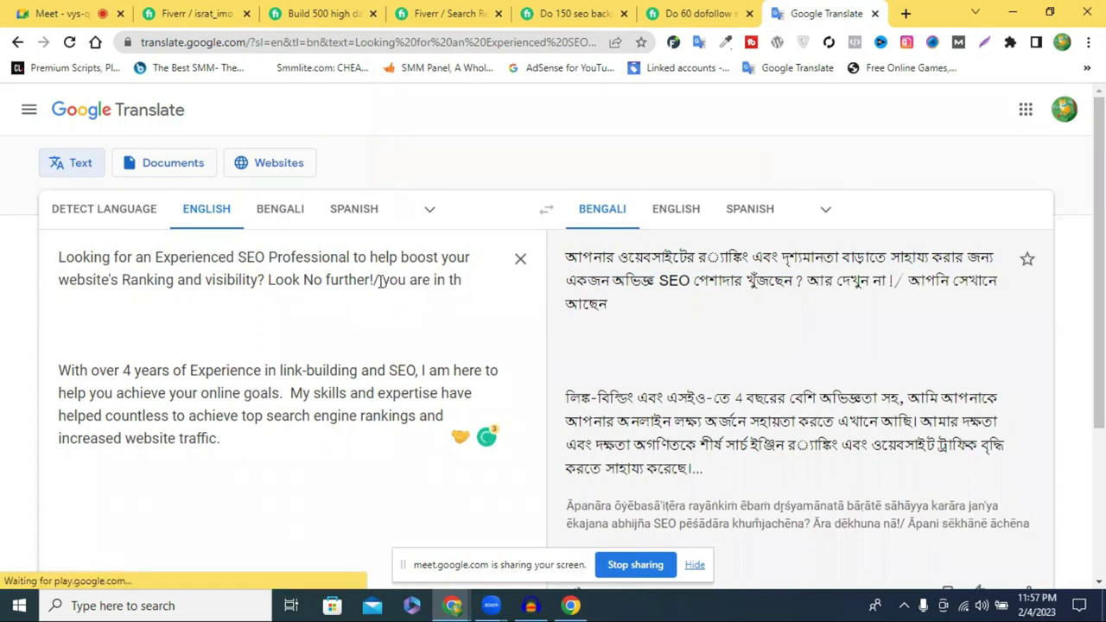
{"action": "type", "text": "e ri"}
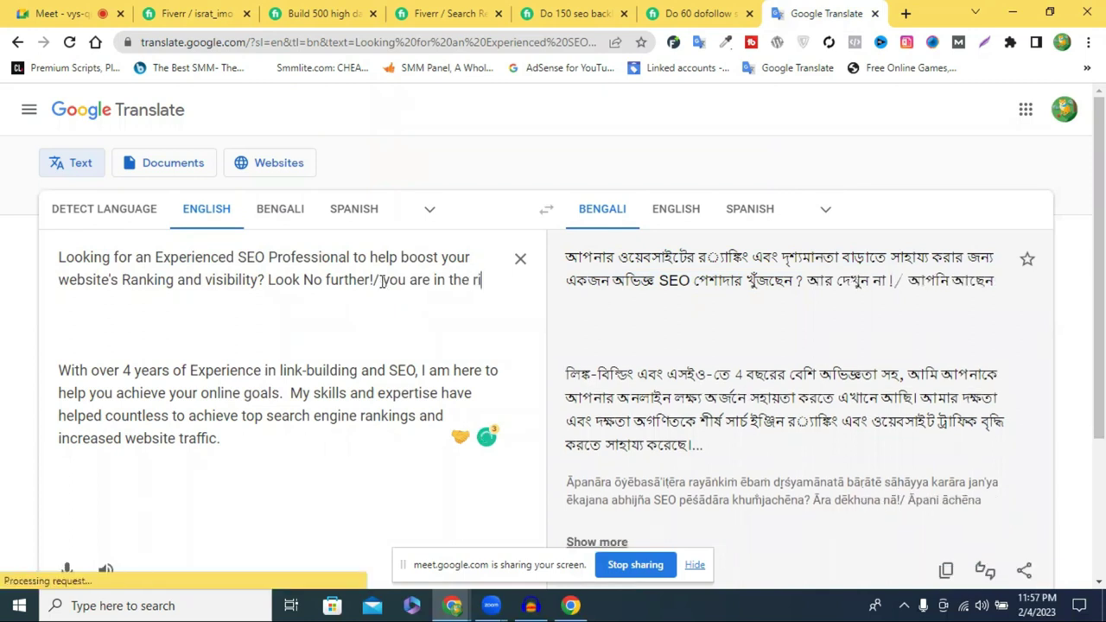
{"action": "type", "text": "g"}
{"action": "type", "text": "ht "}
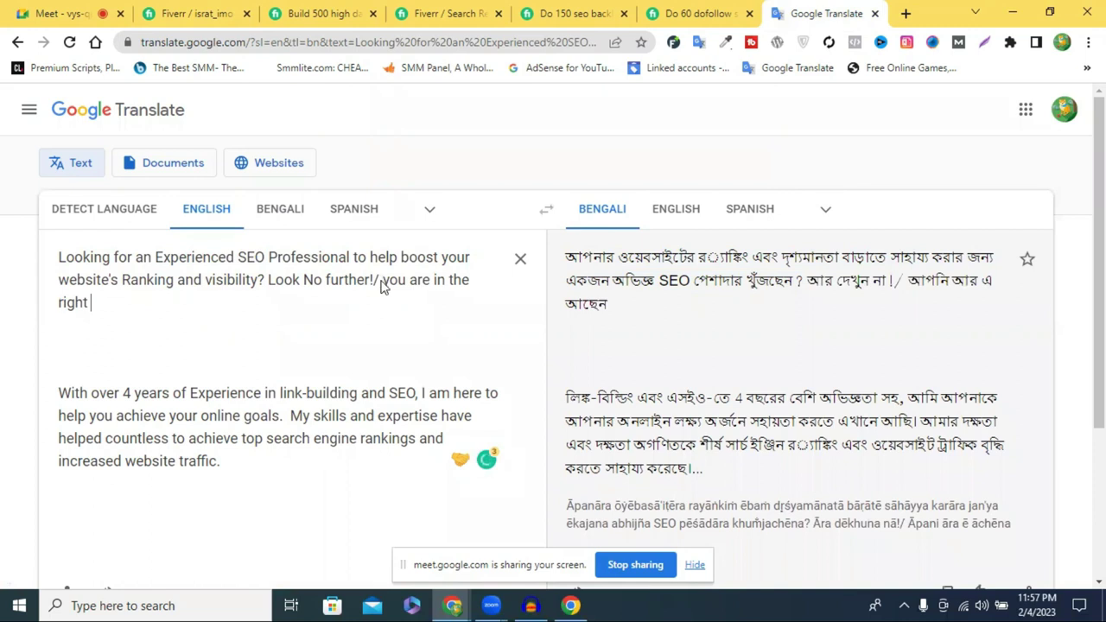
{"action": "type", "text": "places"}
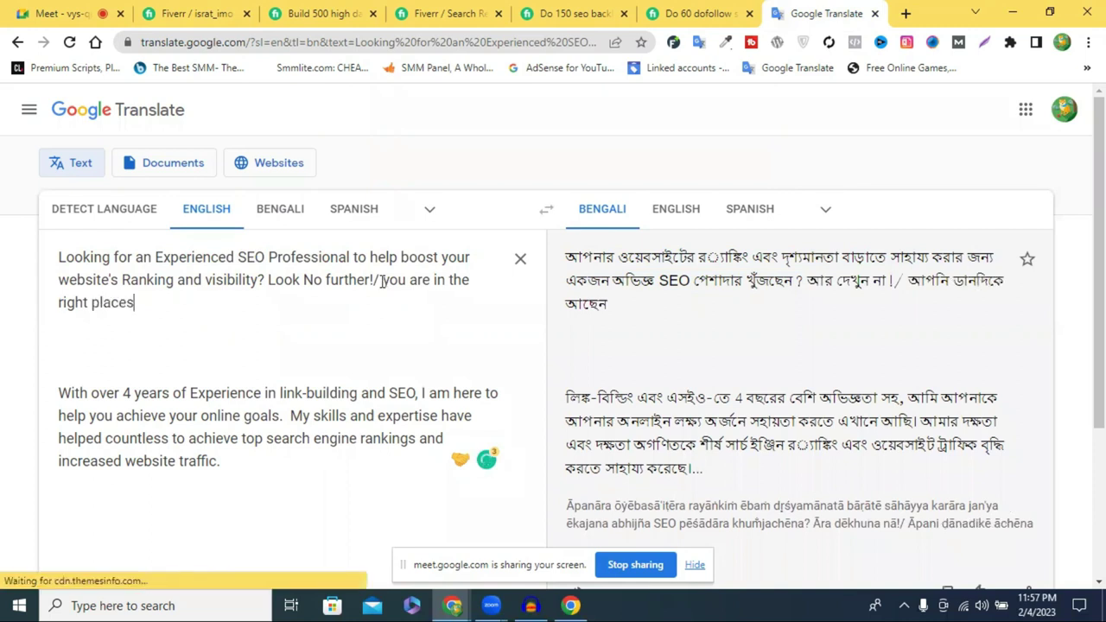
{"action": "type", "text": "."}
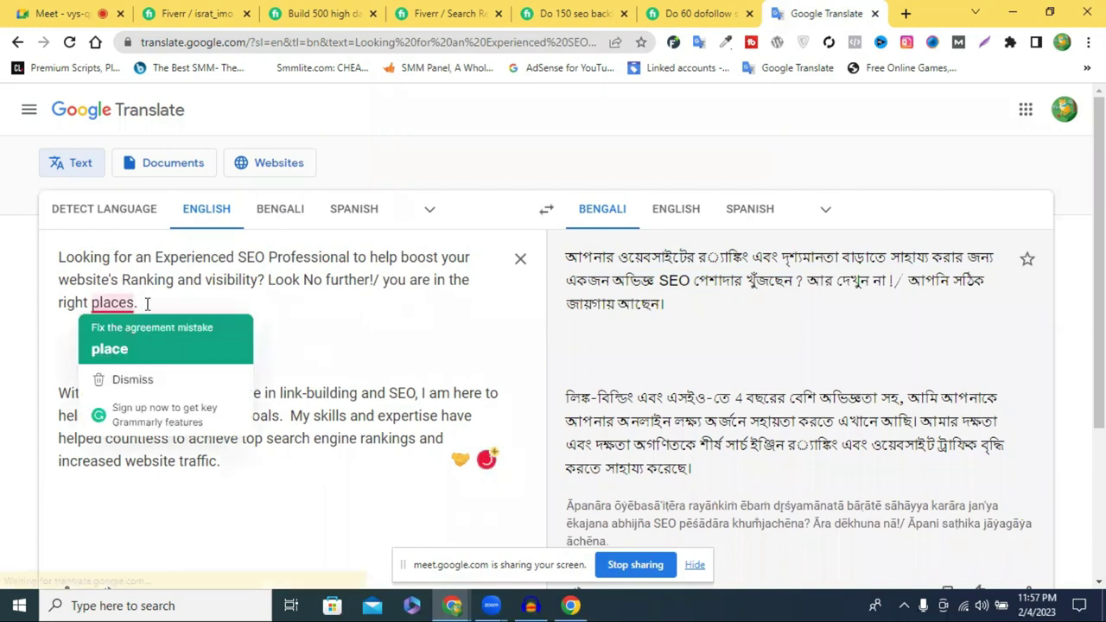
Correct "places" to "place" at the end of the first paragraph, keeping the full stop.
{"action": "key", "text": "BackSpace"}
{"action": "key", "text": "BackSpace"}
{"action": "type", "text": "."}
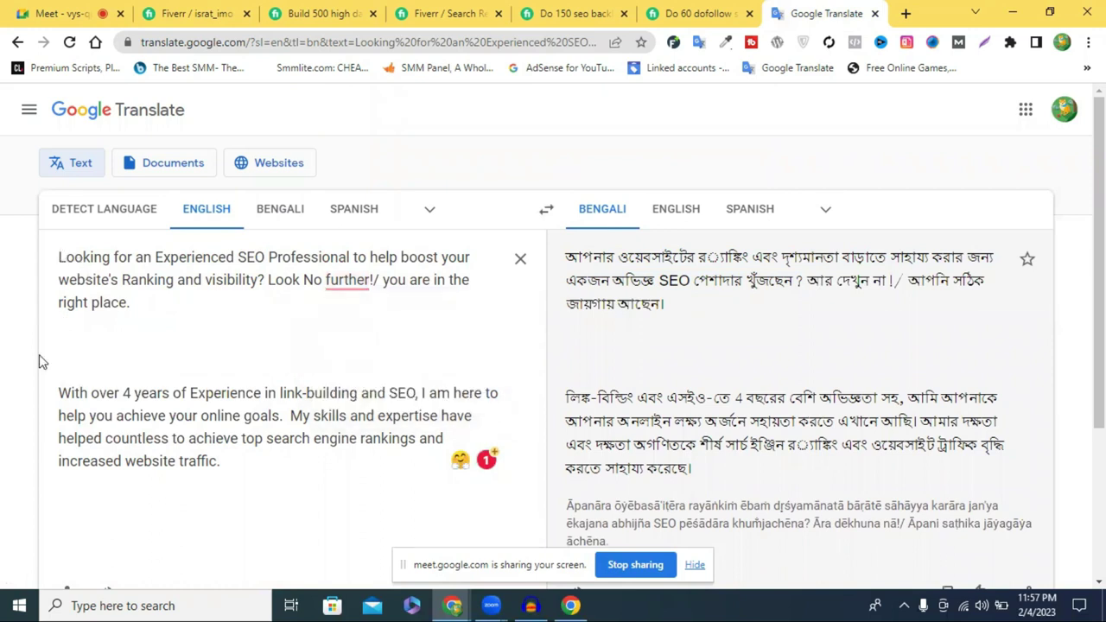
Put the optional opening "Are you/" with a capital A in front of "Looking for an Experienced SEO Professional".
{"action": "type", "text": "are "}
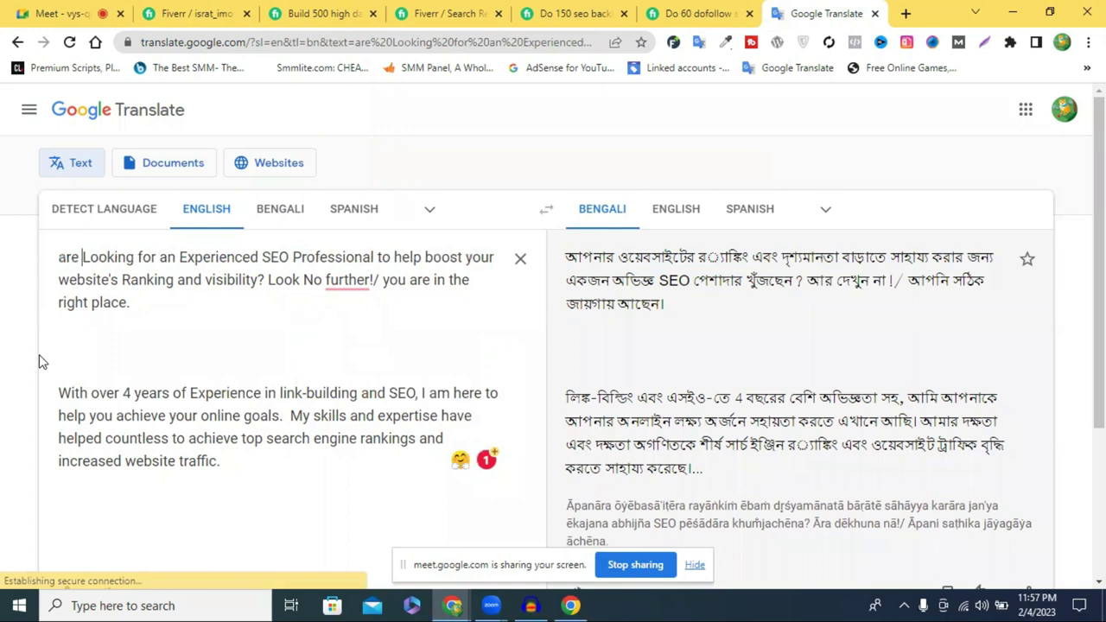
{"action": "type", "text": "you"}
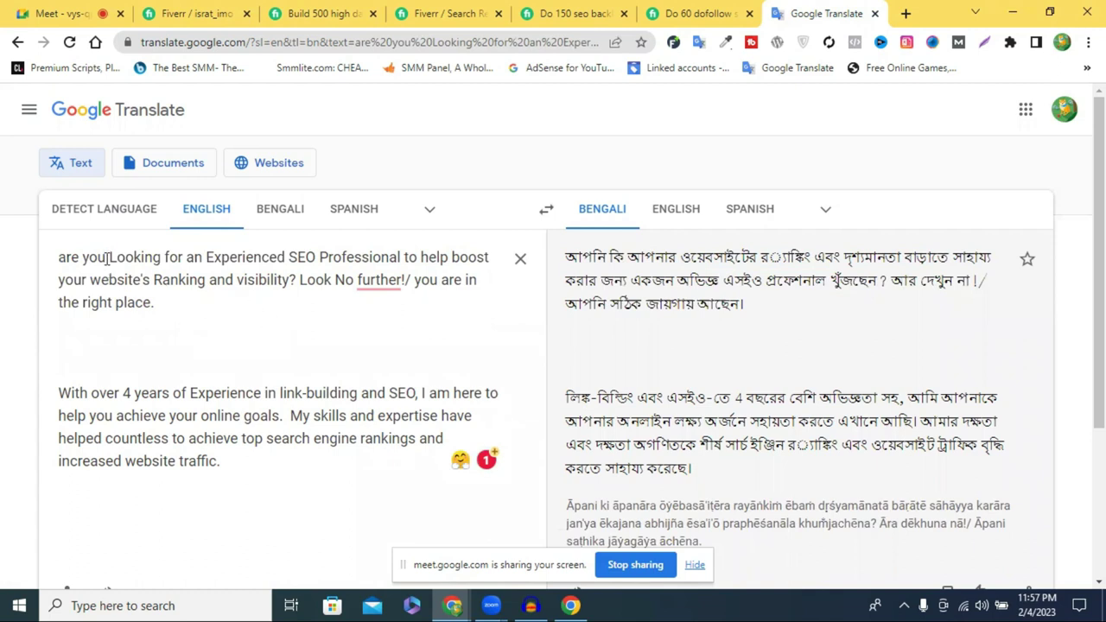
{"action": "key", "text": "shift+Home"}
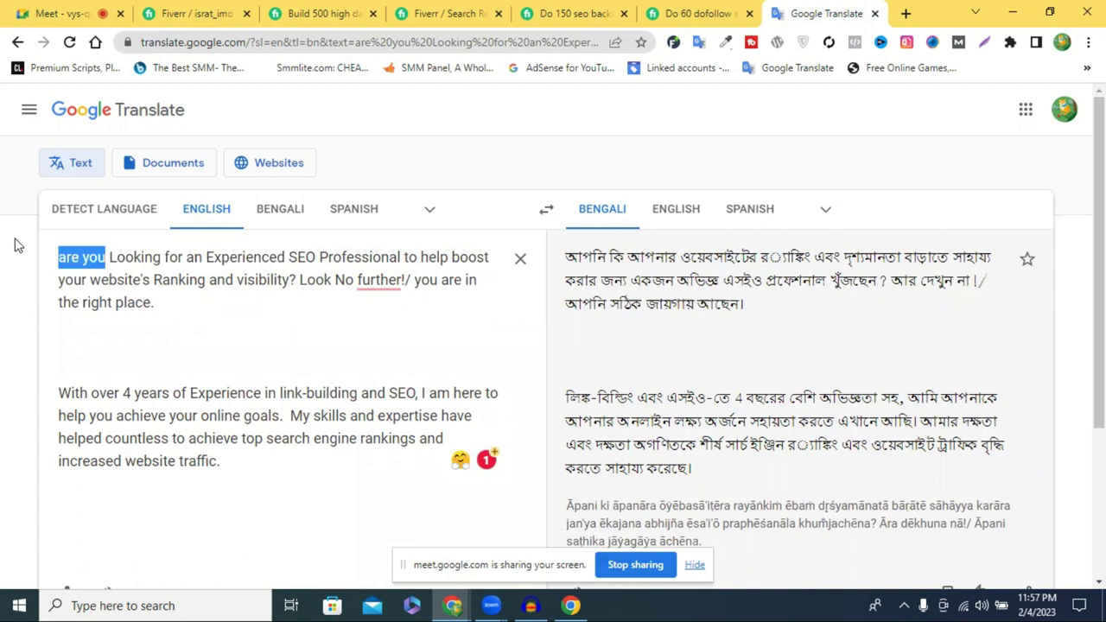
{"action": "left_click", "coordinate": [106, 257]}
{"action": "type", "text": "/"}
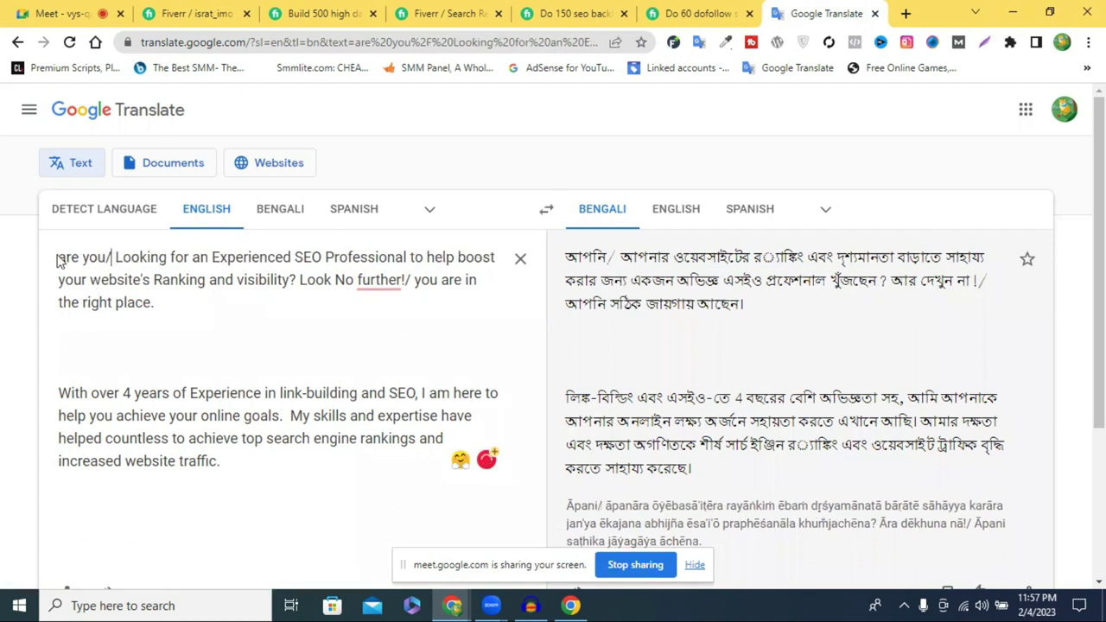
{"action": "left_click_drag", "start_coordinate": [57, 257], "coordinate": [67, 258]}
{"action": "type", "text": "A"}
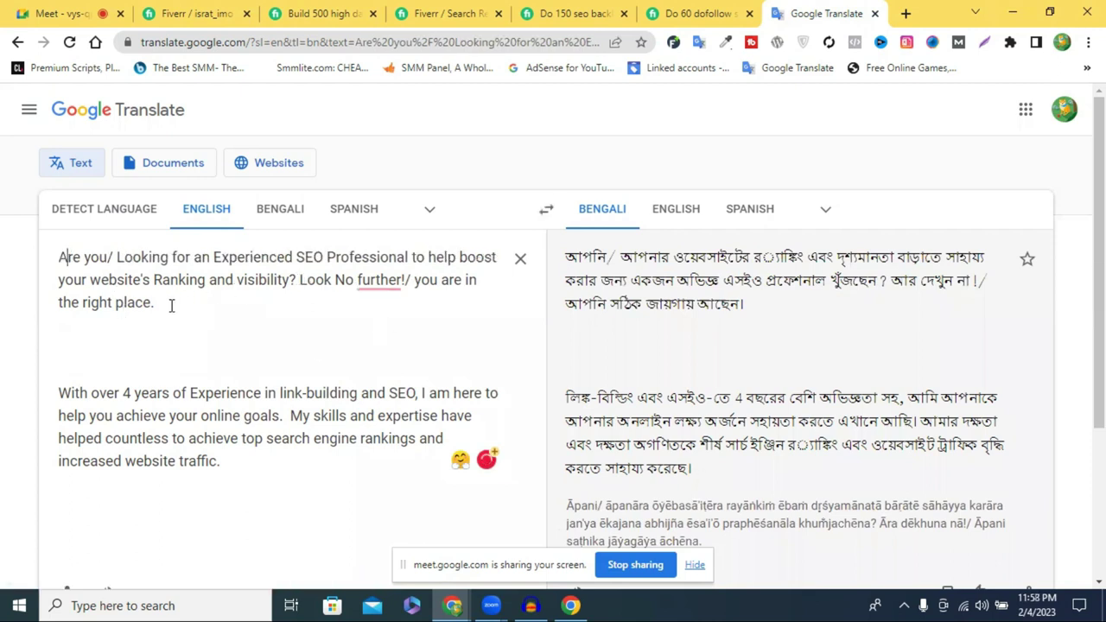
Extend the years of experience in the second paragraph to the alternatives "4/3/2/".
{"action": "scroll", "coordinate": [247, 306], "scroll_direction": "down", "scroll_amount": 2}
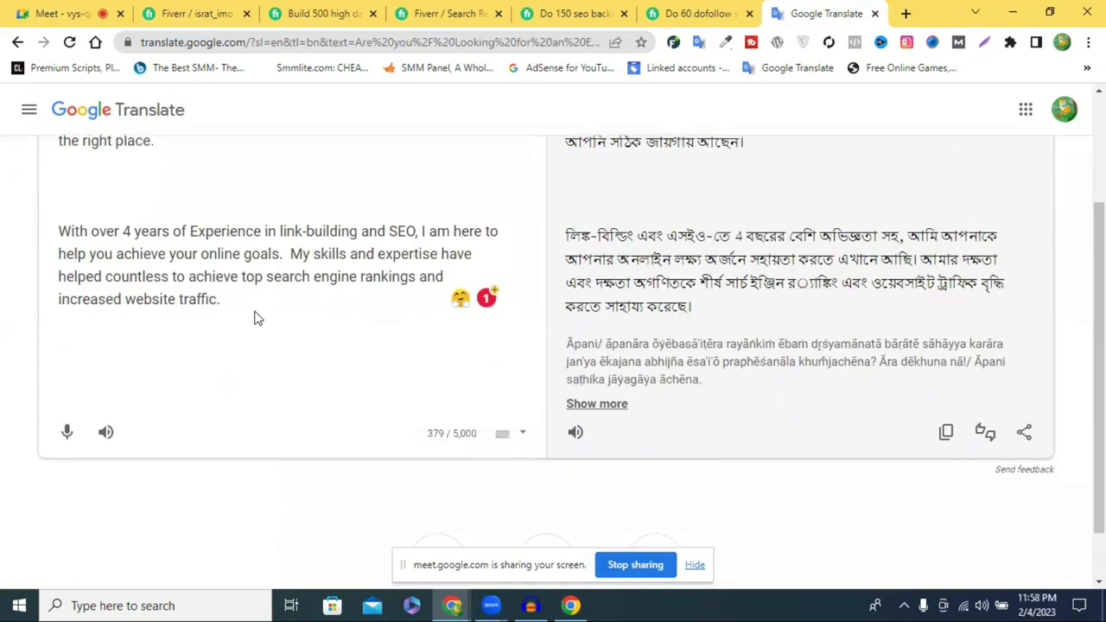
{"action": "double_click", "coordinate": [126, 232]}
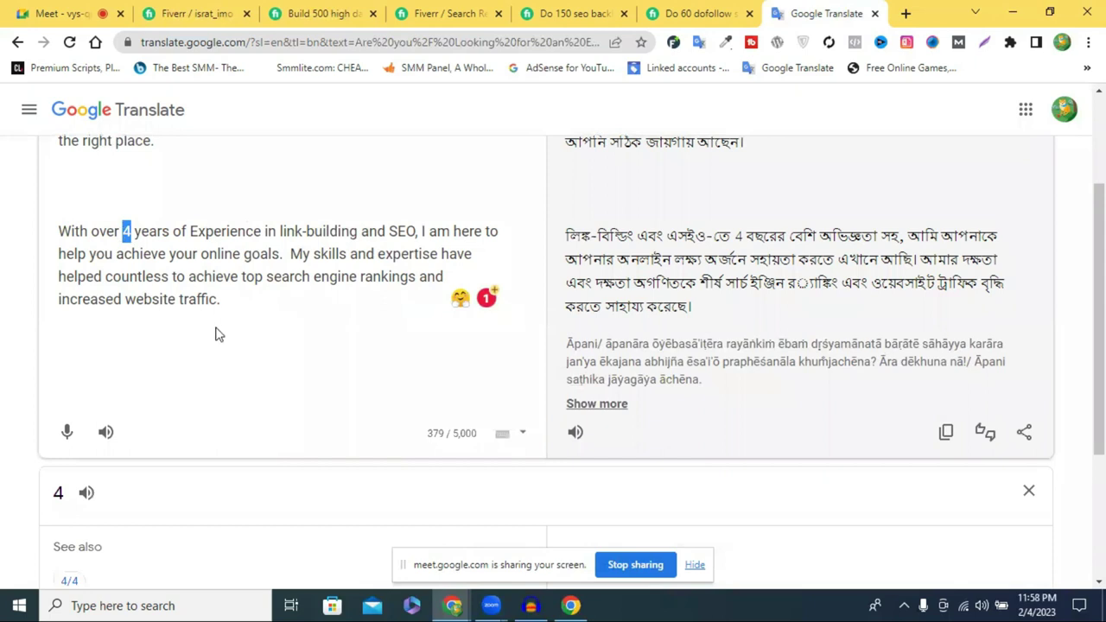
{"action": "key", "text": "Right"}
{"action": "type", "text": "/3"}
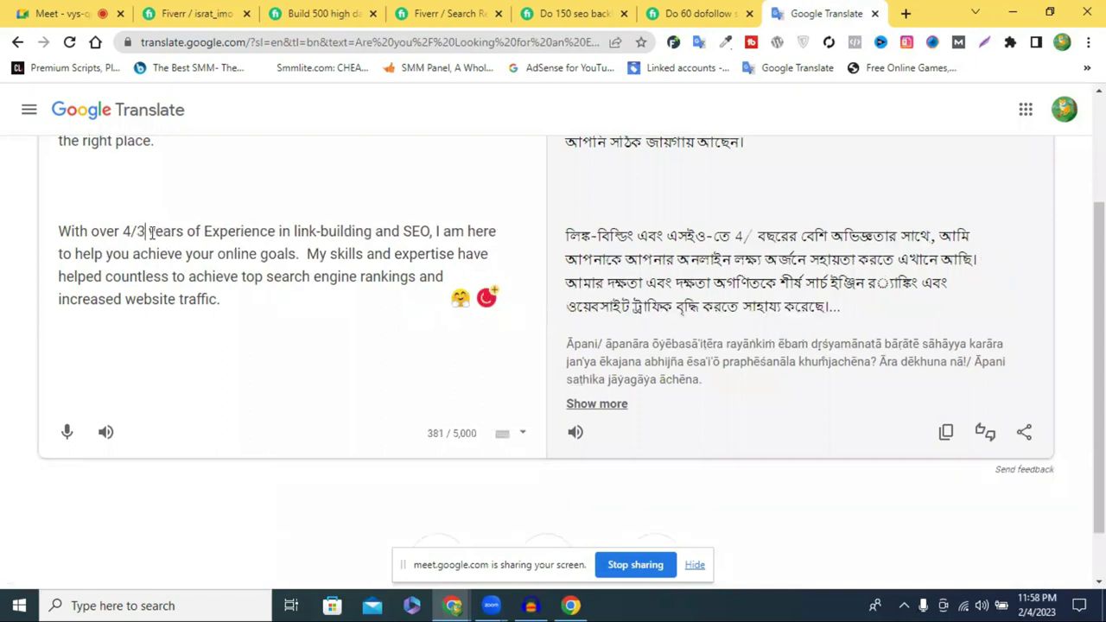
{"action": "type", "text": "/2"}
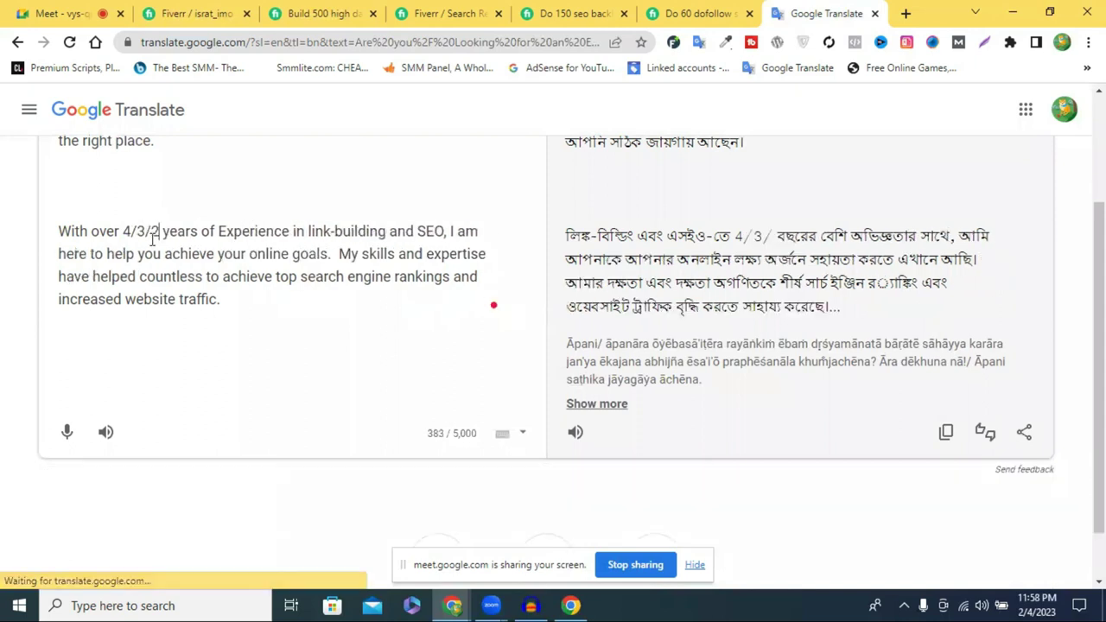
{"action": "type", "text": "/"}
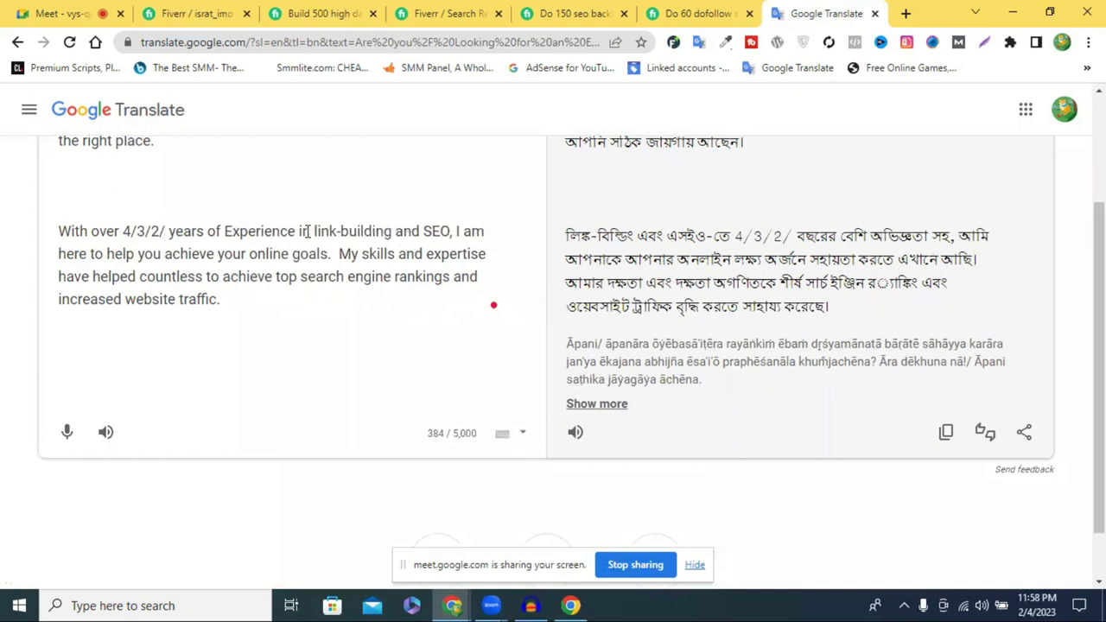
Review the link-building and SEO wording, and read both English paragraphs against their Bengali translation.
{"action": "left_click_drag", "start_coordinate": [315, 226], "coordinate": [391, 233]}
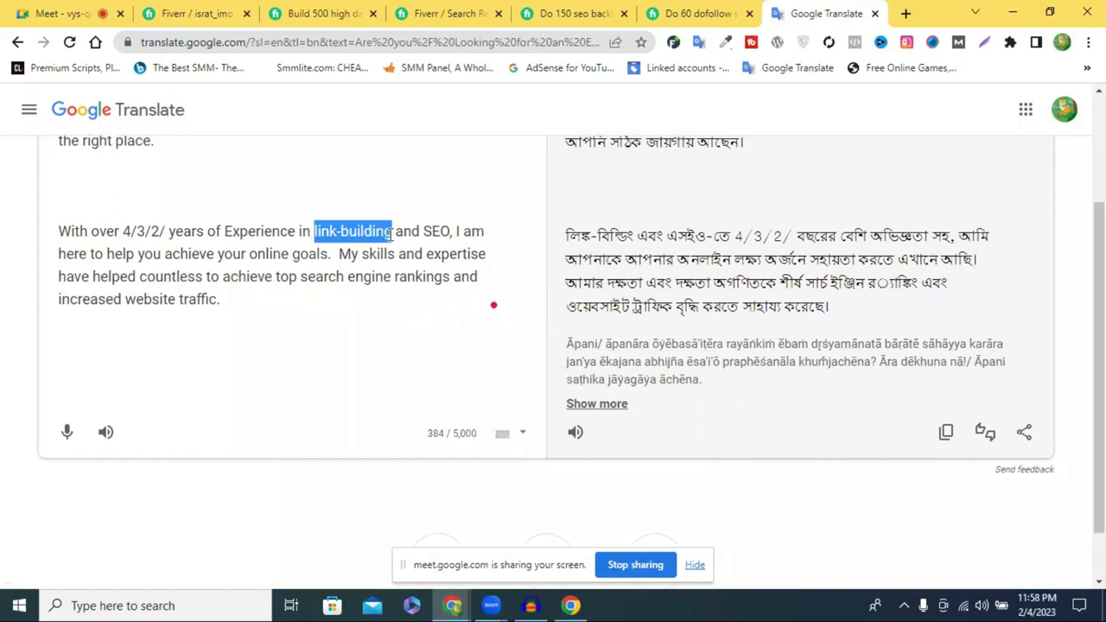
{"action": "left_click", "coordinate": [390, 233]}
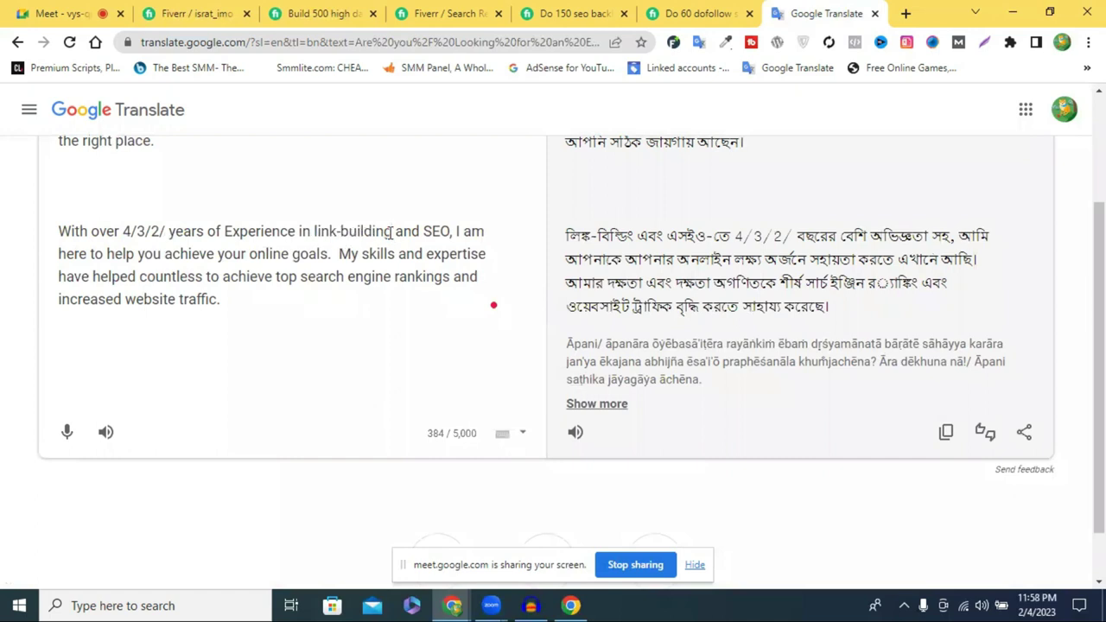
{"action": "double_click", "coordinate": [437, 232]}
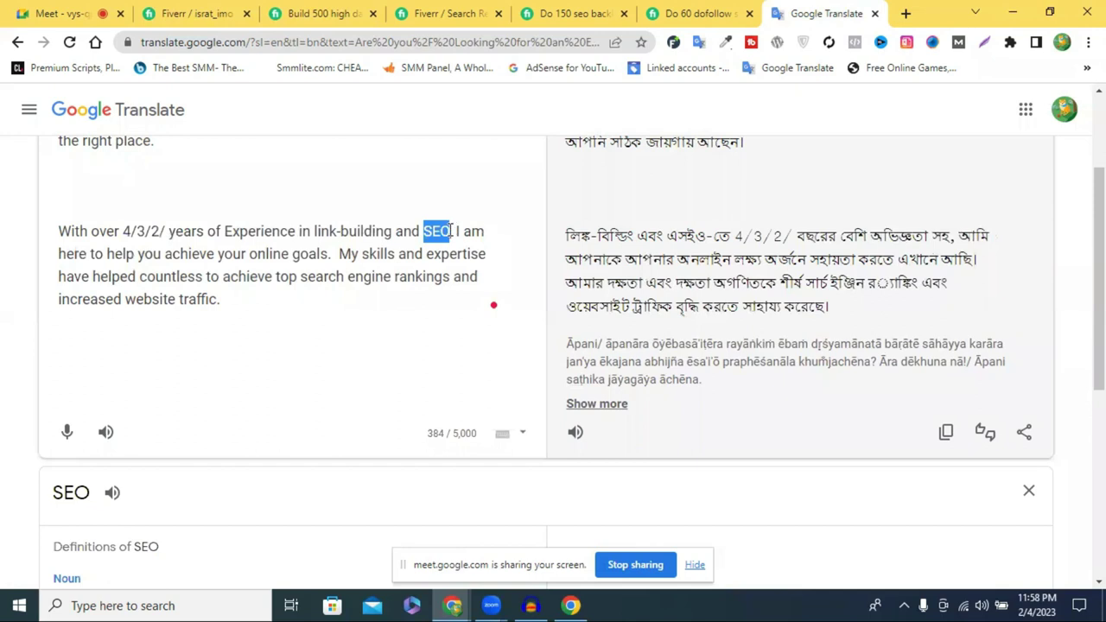
{"action": "left_click", "coordinate": [451, 231]}
{"action": "double_click", "coordinate": [425, 232]}
{"action": "left_click_drag", "start_coordinate": [220, 299], "coordinate": [86, 233]}
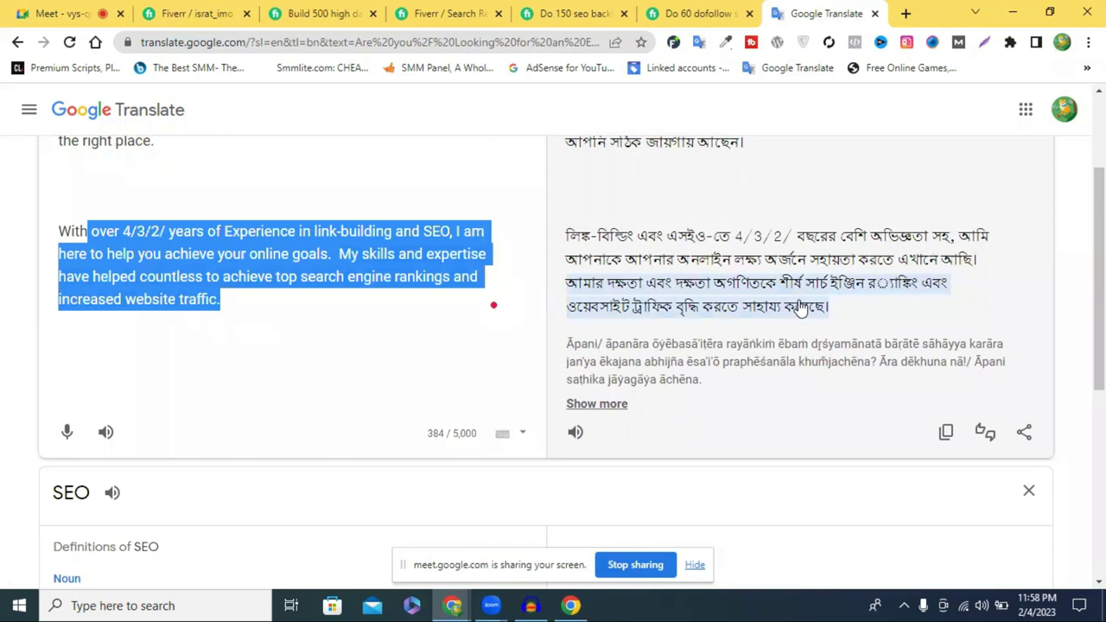
{"action": "left_click", "coordinate": [461, 294]}
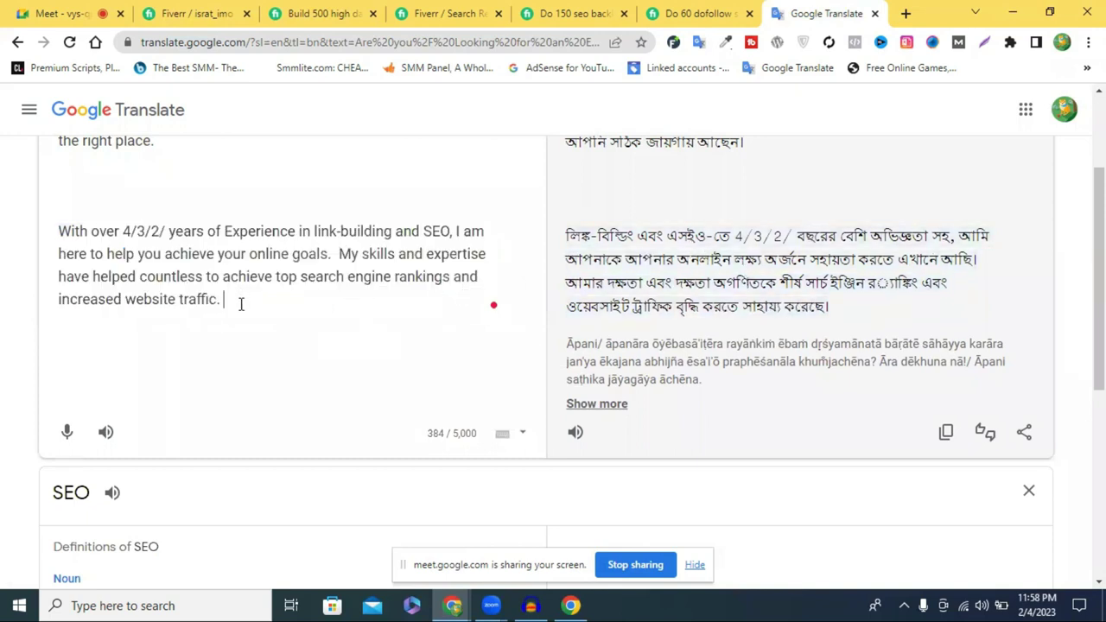
{"action": "left_click_drag", "start_coordinate": [224, 303], "coordinate": [60, 257]}
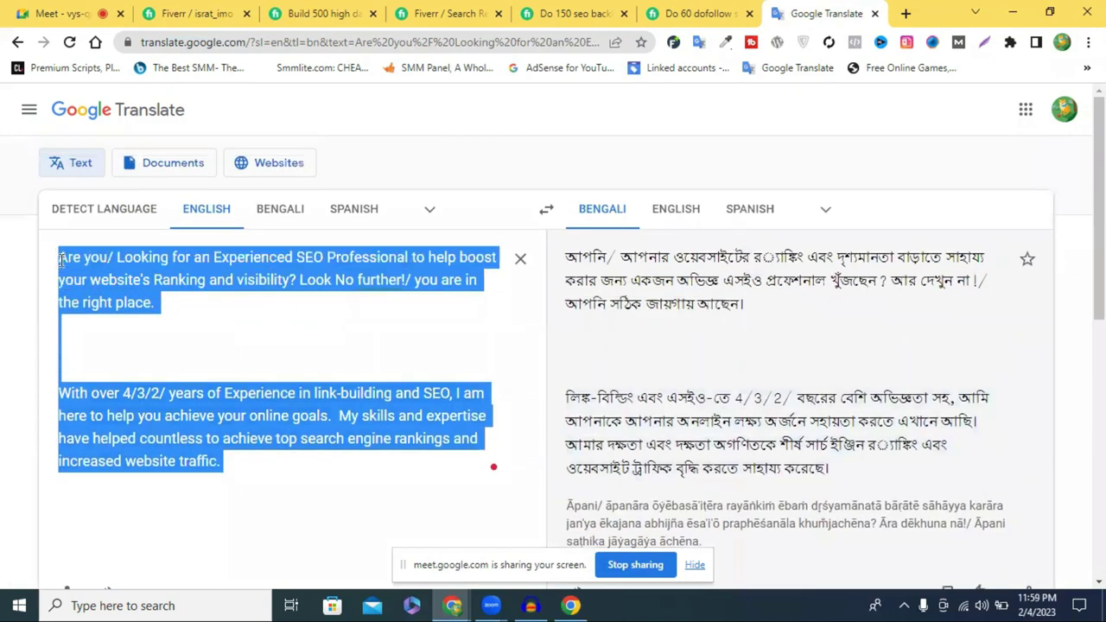
{"action": "left_click_drag", "start_coordinate": [235, 299], "coordinate": [59, 251]}
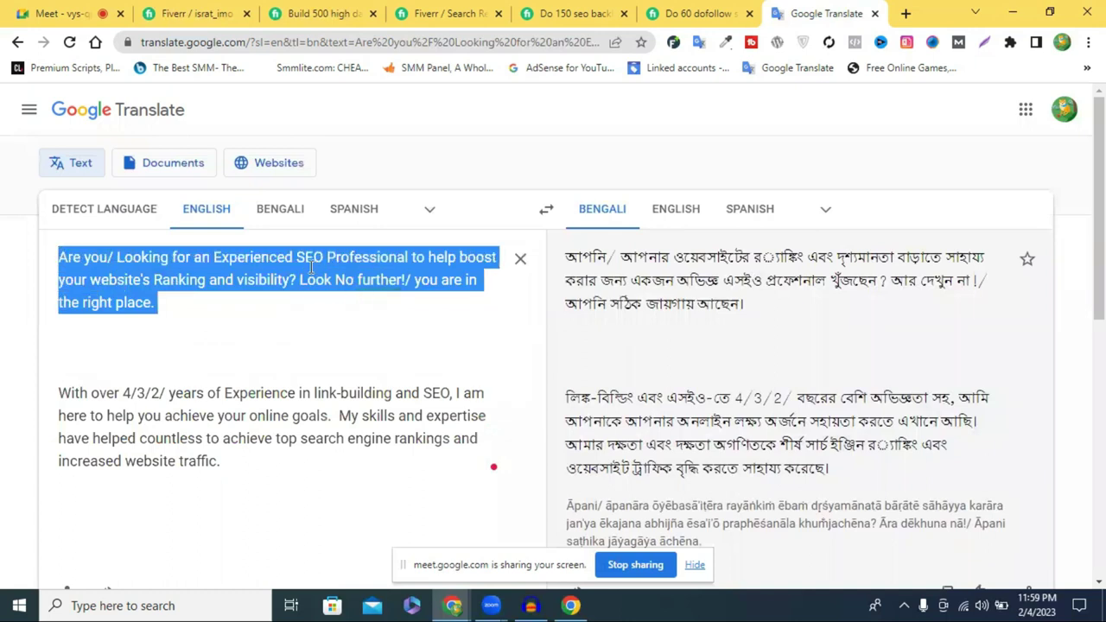
{"action": "left_click_drag", "start_coordinate": [59, 393], "coordinate": [218, 484]}
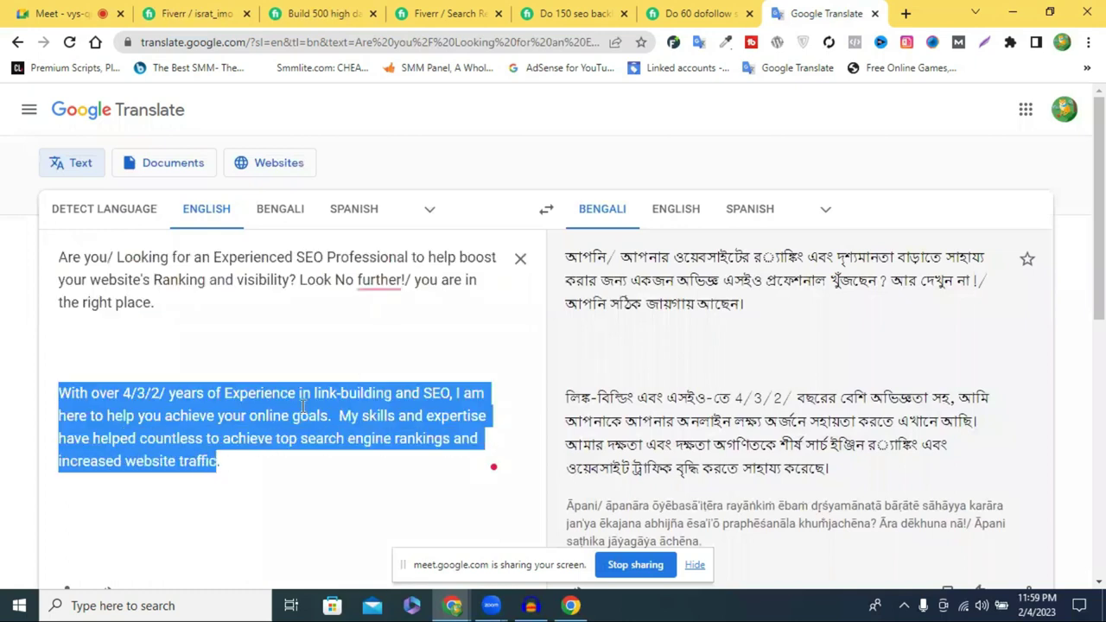
{"action": "scroll", "coordinate": [831, 378], "scroll_direction": "down", "scroll_amount": 1}
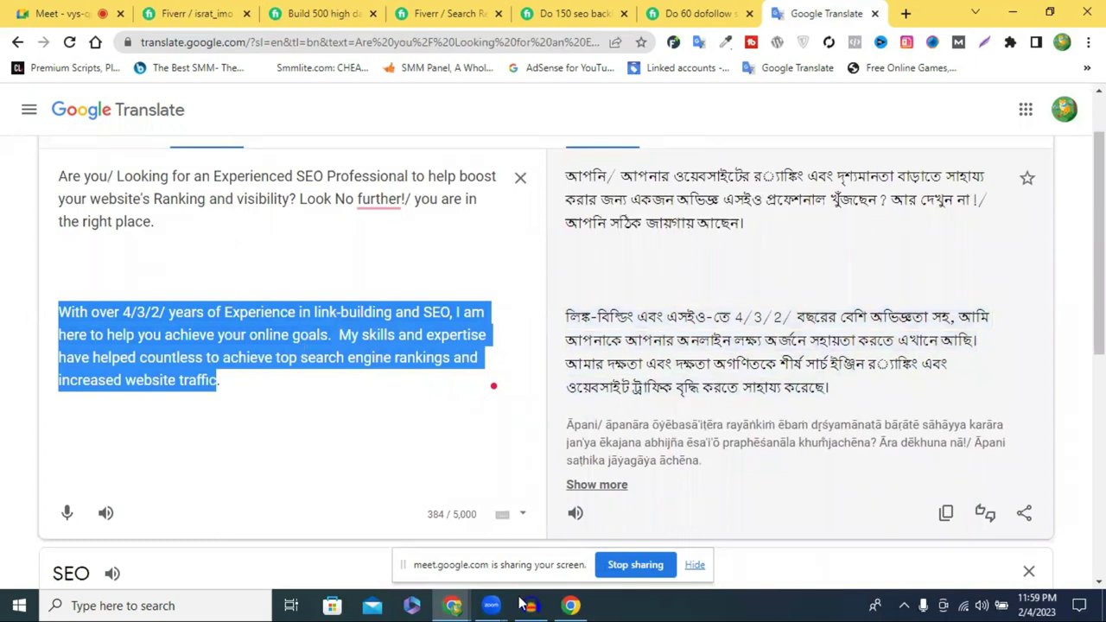
Select the entire English source text, switch to the Google Meet call and close its in-call messages.
{"action": "left_click", "coordinate": [237, 388]}
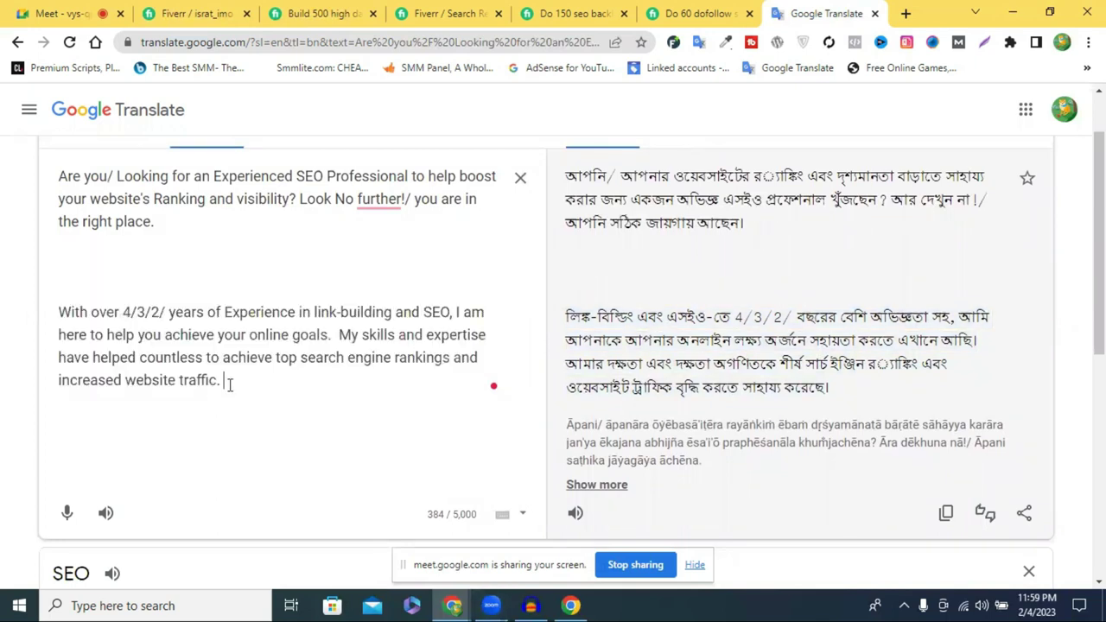
{"action": "left_click", "coordinate": [84, 180], "text": "shift"}
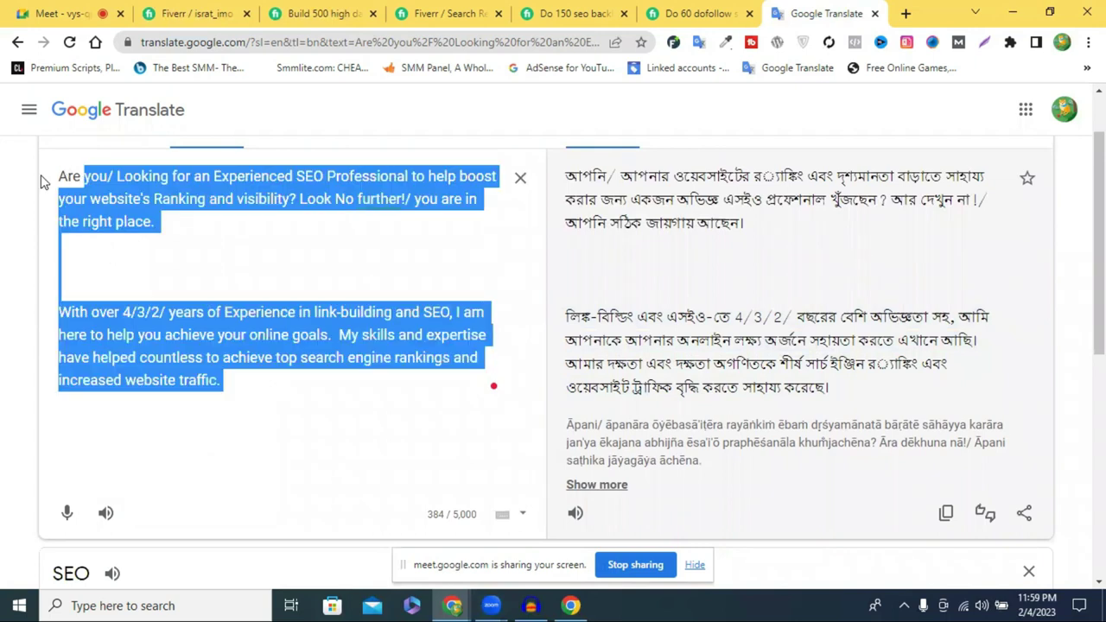
{"action": "key", "text": "ctrl+a"}
{"action": "left_click", "coordinate": [73, 23]}
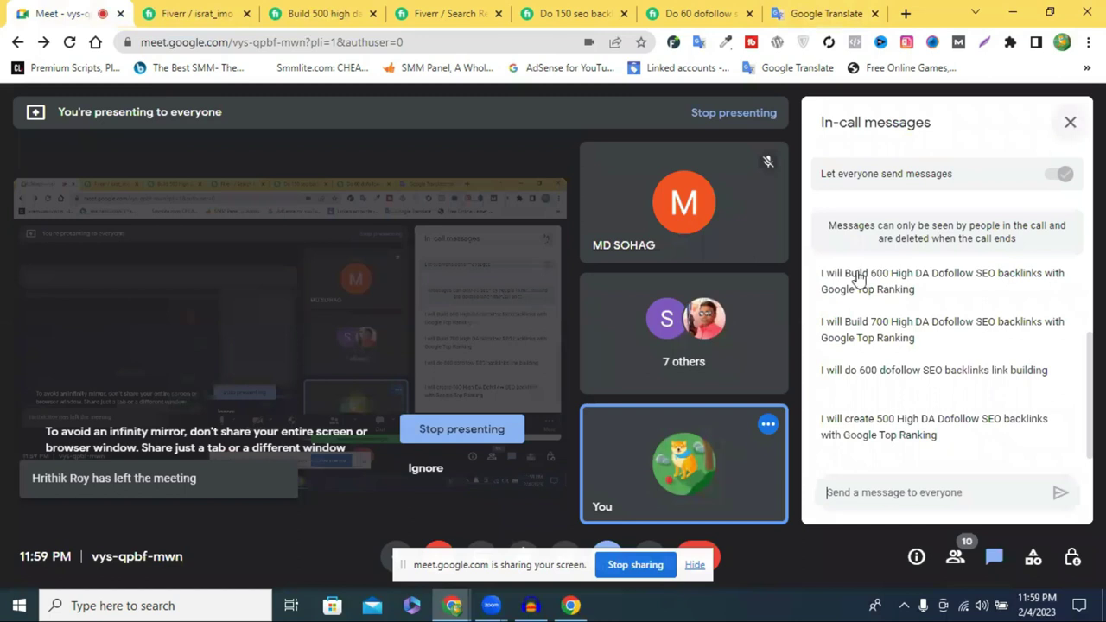
{"action": "key", "text": "ctrl+alt+c"}
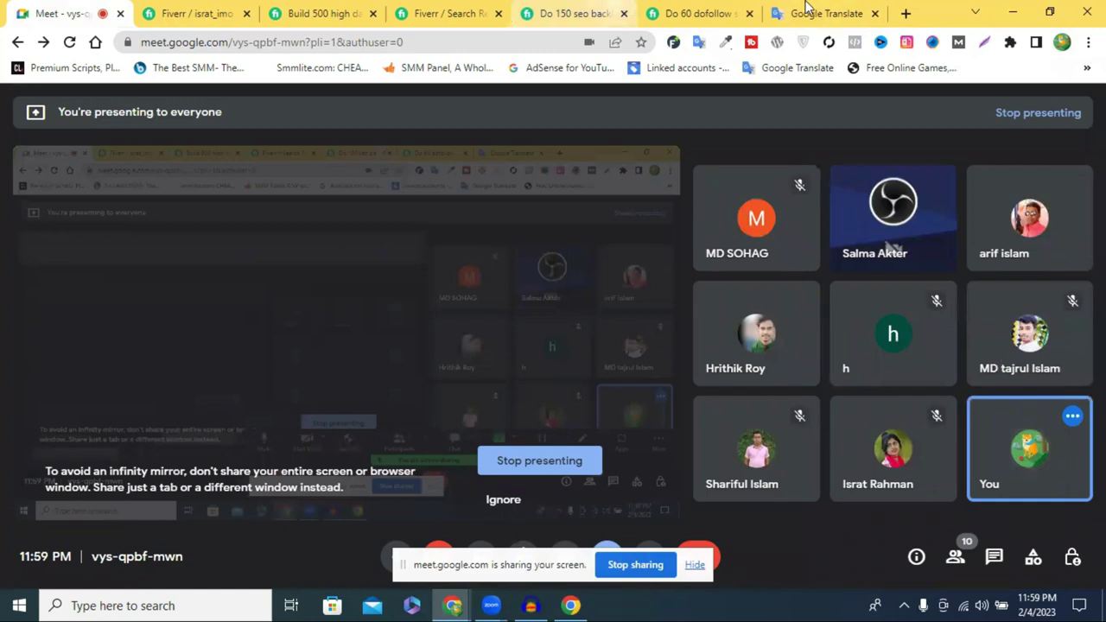
Switch back to Google Translate and remove the extra blank lines between the two English paragraphs, leaving one empty line.
{"action": "left_click", "coordinate": [806, 8]}
{"action": "key", "text": "Right"}
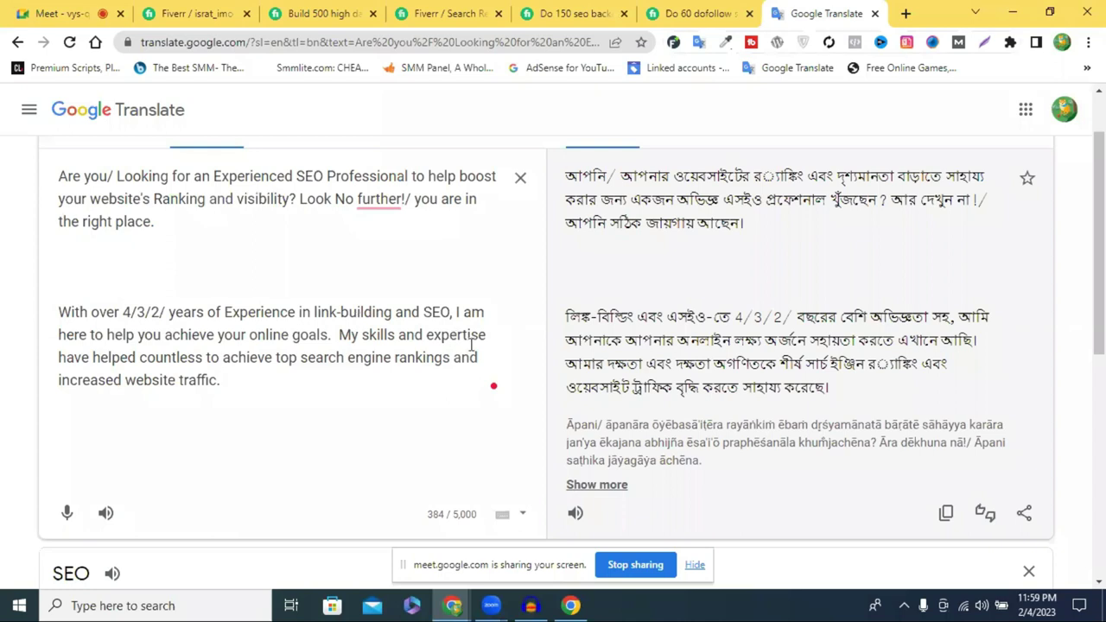
{"action": "mouse_move", "coordinate": [495, 390]}
{"action": "left_click_drag", "start_coordinate": [223, 382], "coordinate": [55, 178]}
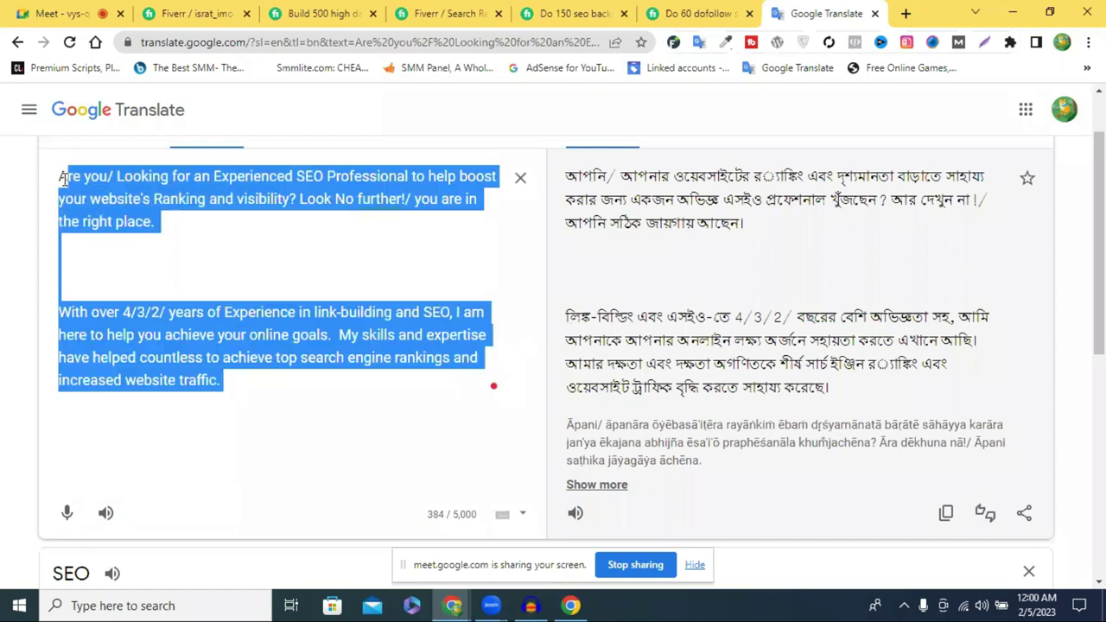
{"action": "left_click", "coordinate": [110, 292]}
{"action": "key", "text": "BackSpace"}
{"action": "key", "text": "BackSpace"}
{"action": "left_click", "coordinate": [230, 335]}
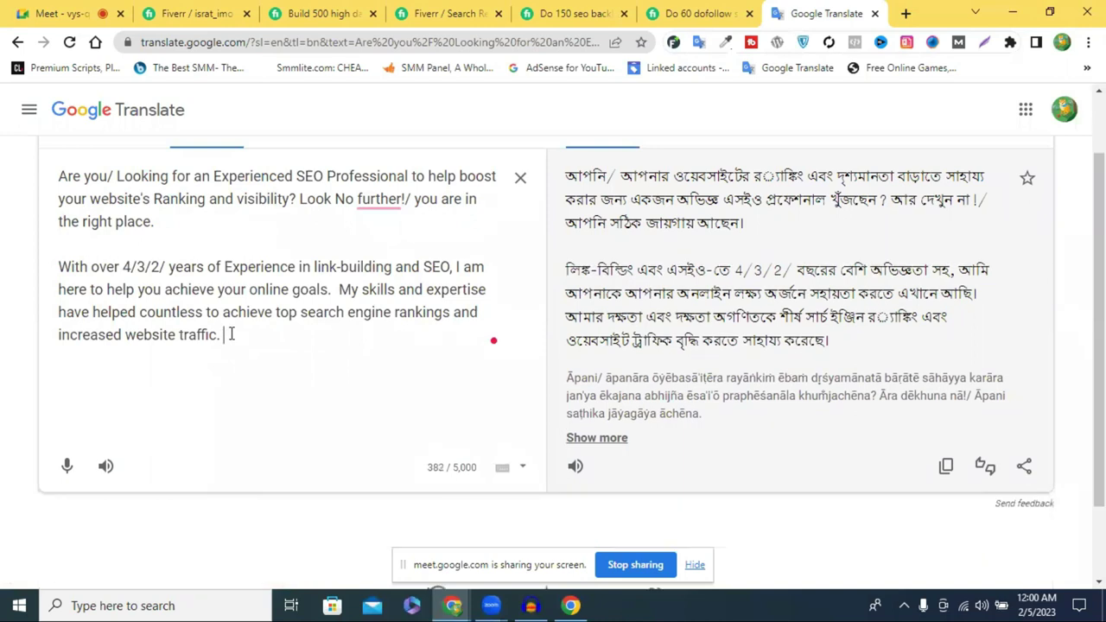
Compare the translated source text with the Fiverr gig description, and copy both English paragraphs from Google Translate.
{"action": "left_click_drag", "start_coordinate": [223, 335], "coordinate": [59, 177]}
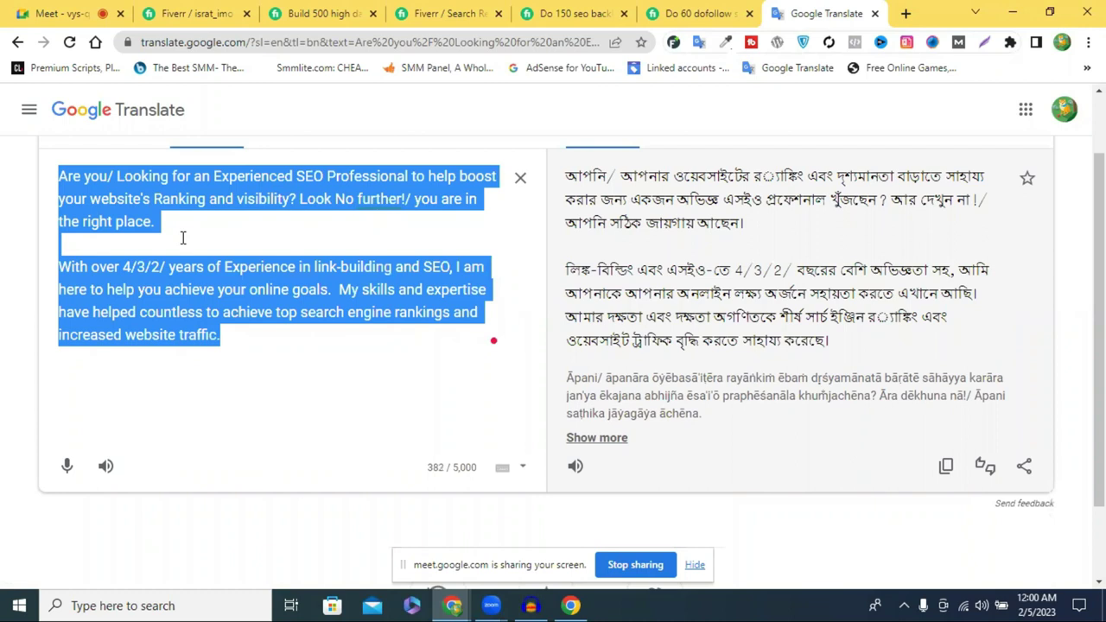
{"action": "left_click", "coordinate": [182, 238]}
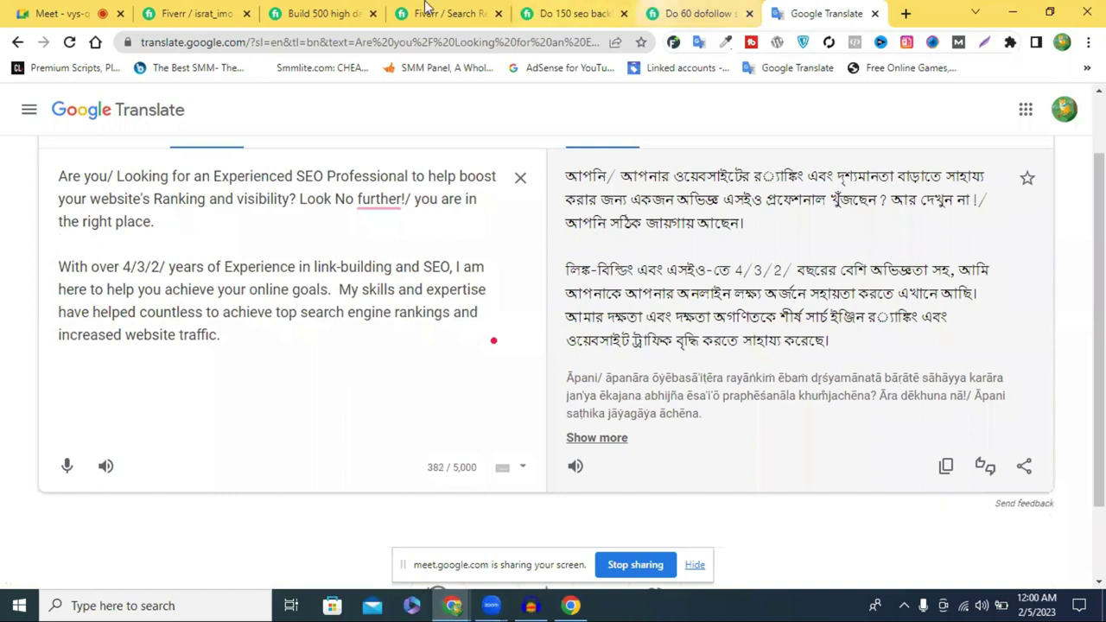
{"action": "left_click", "coordinate": [203, 9]}
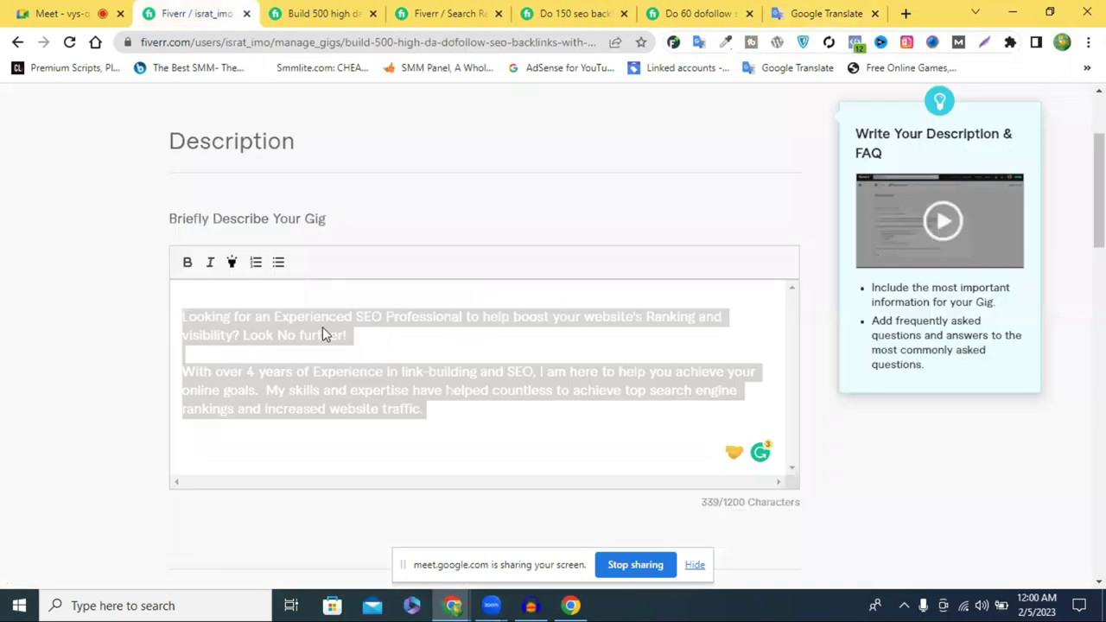
{"action": "left_click", "coordinate": [817, 13]}
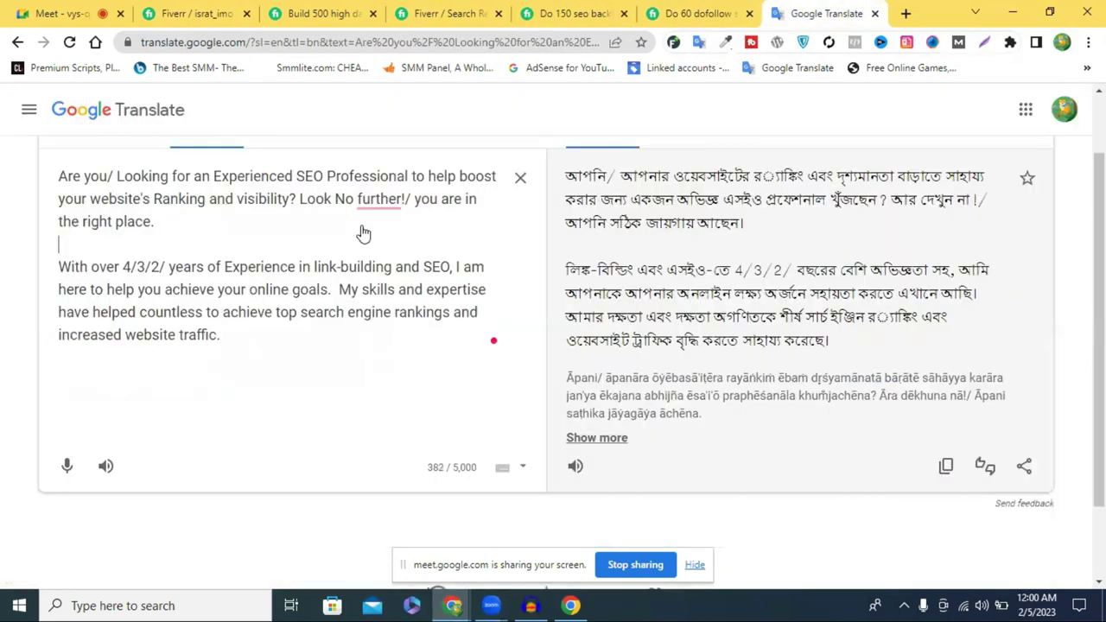
{"action": "left_click_drag", "start_coordinate": [228, 339], "coordinate": [49, 184]}
{"action": "key", "text": "ctrl+c"}
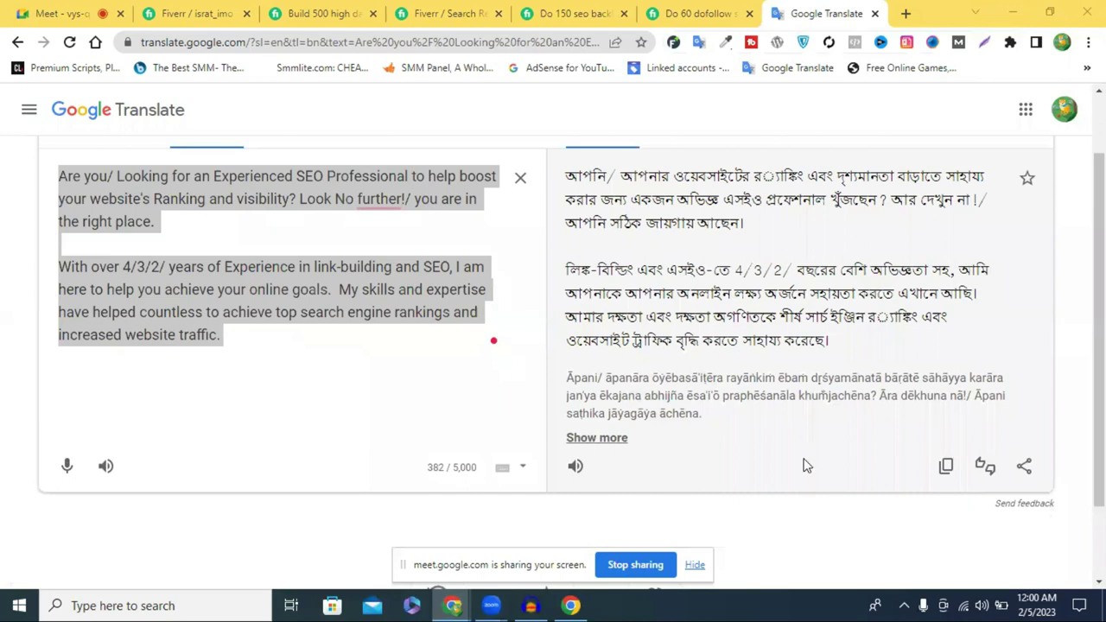
Switch to the Google Meet call, show its in-call messages and open a new browser tab.
{"action": "left_click", "coordinate": [74, 8]}
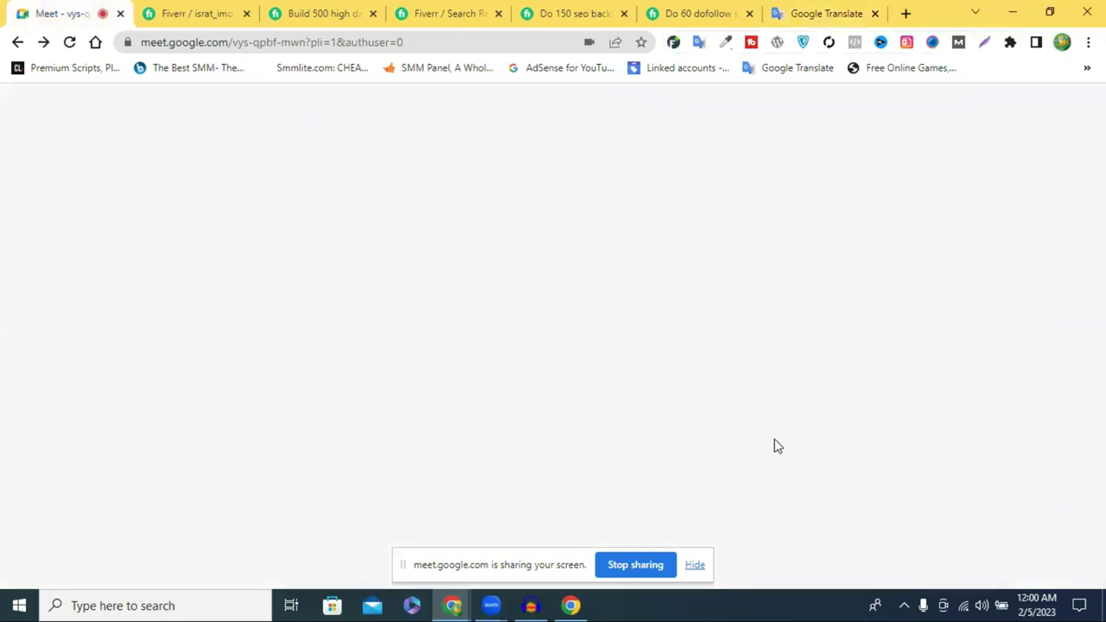
{"action": "left_click", "coordinate": [996, 560]}
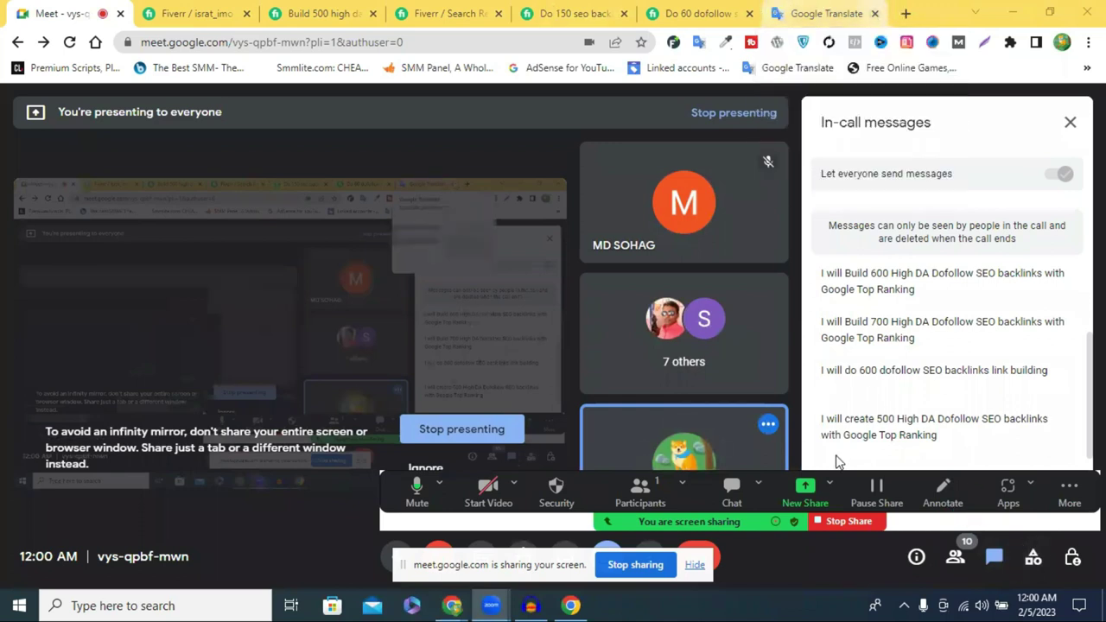
{"action": "left_click", "coordinate": [916, 9]}
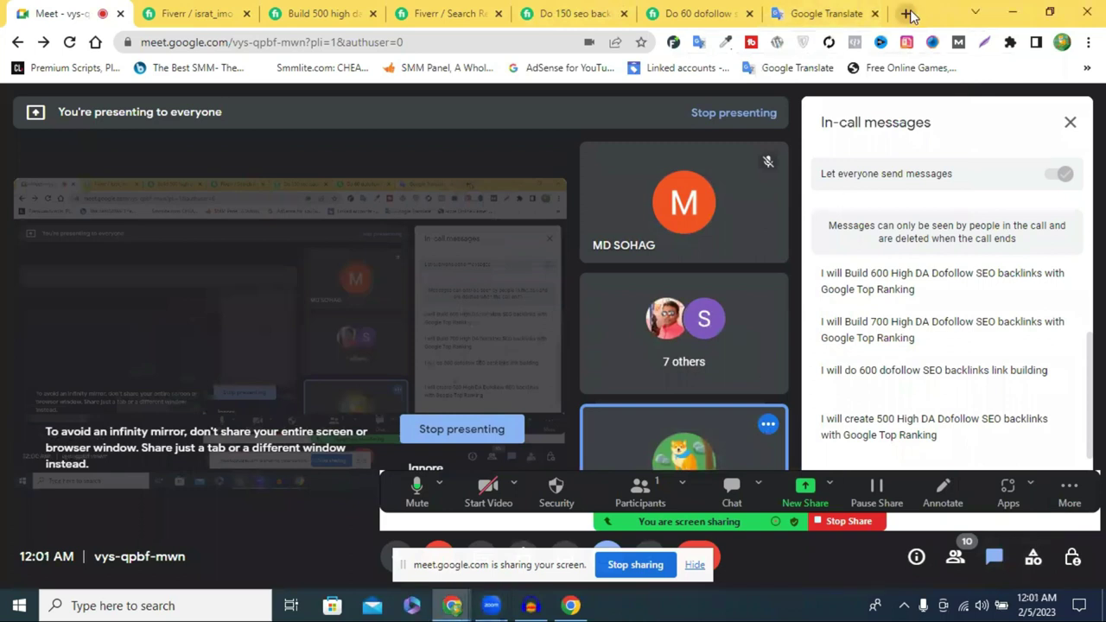
{"action": "left_click", "coordinate": [909, 14]}
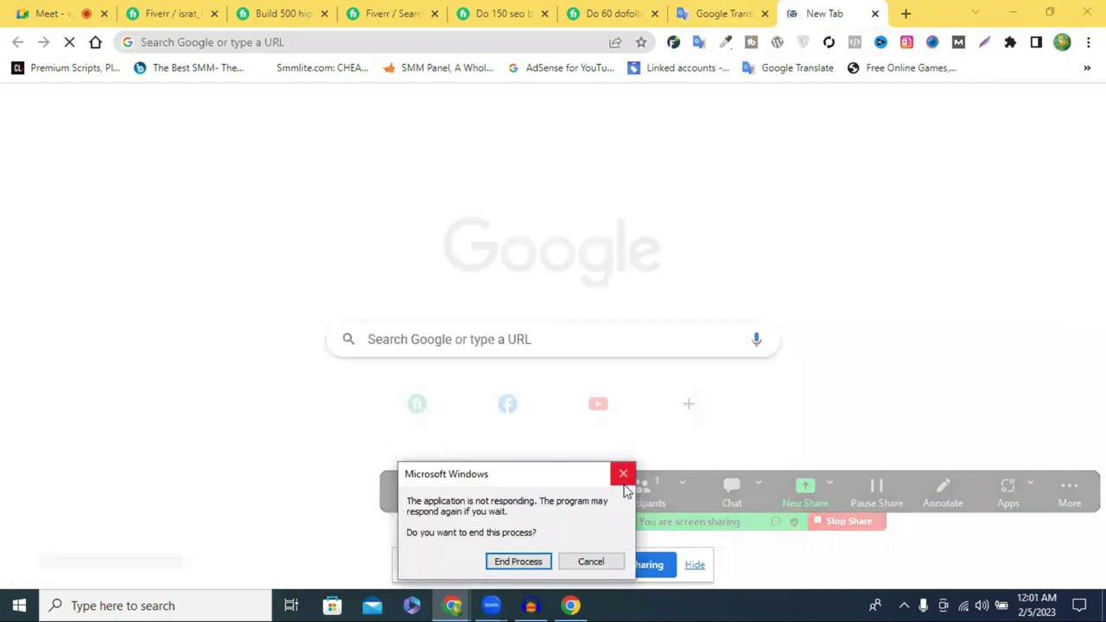
Dismiss the not-responding dialogs for Zoom Meetings and return to the Google Meet call.
{"action": "left_click", "coordinate": [624, 476]}
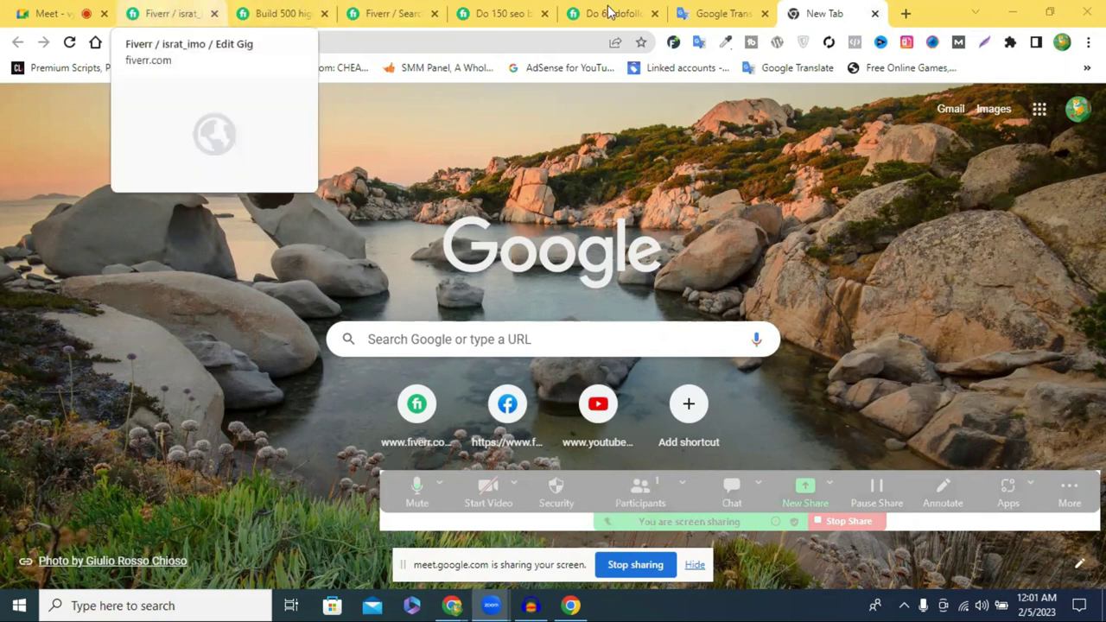
{"action": "left_click", "coordinate": [57, 12]}
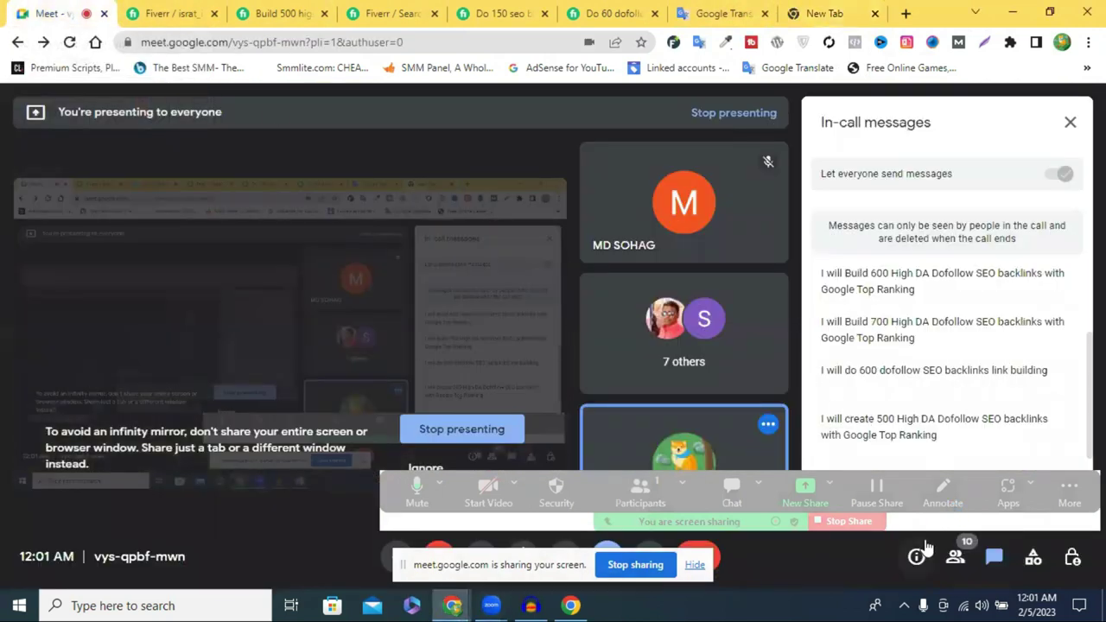
{"action": "left_click", "coordinate": [793, 12]}
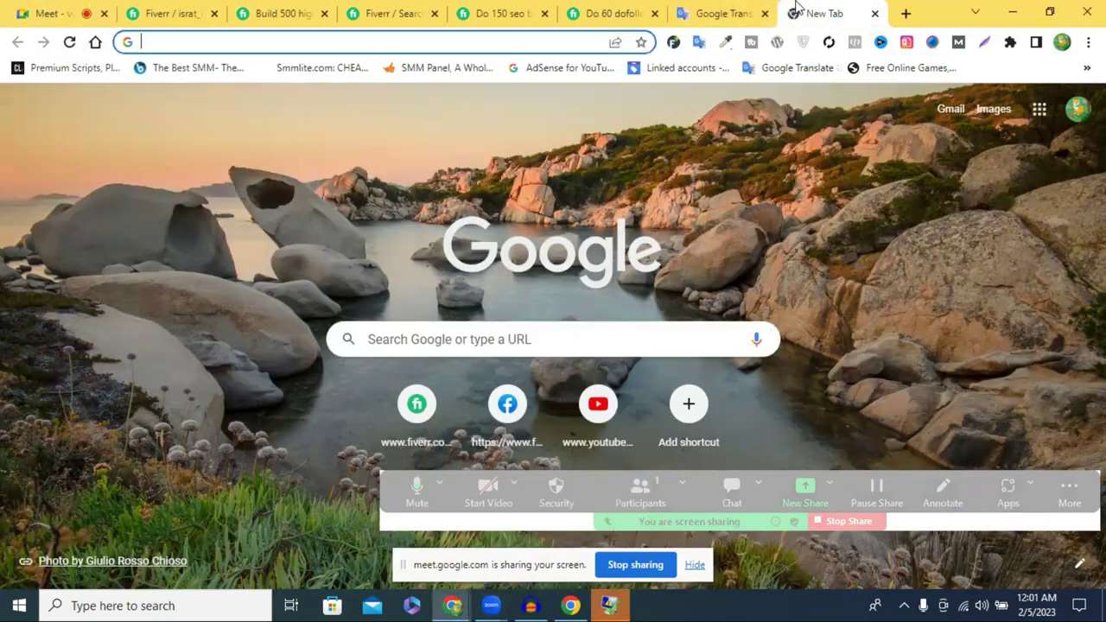
{"action": "left_click", "coordinate": [608, 603]}
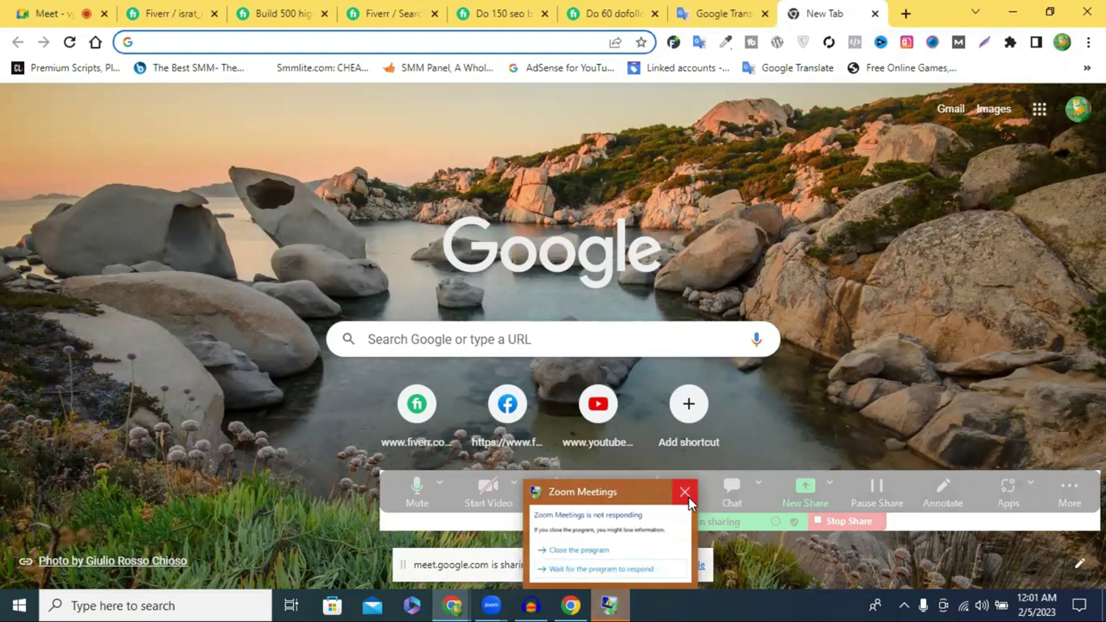
{"action": "left_click", "coordinate": [685, 493]}
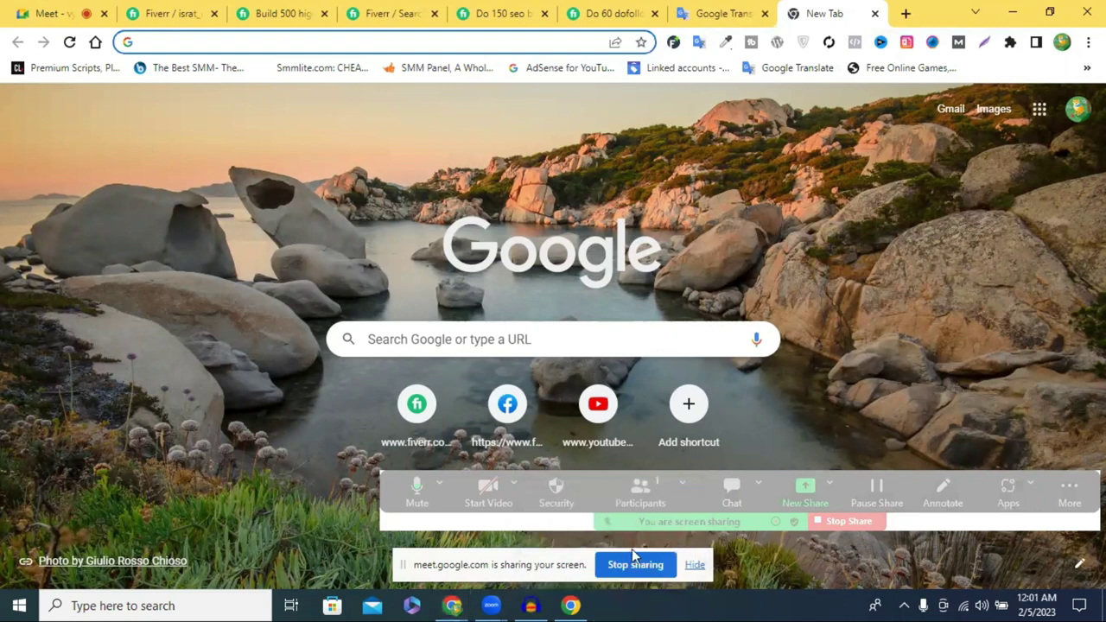
{"action": "left_click", "coordinate": [71, 8]}
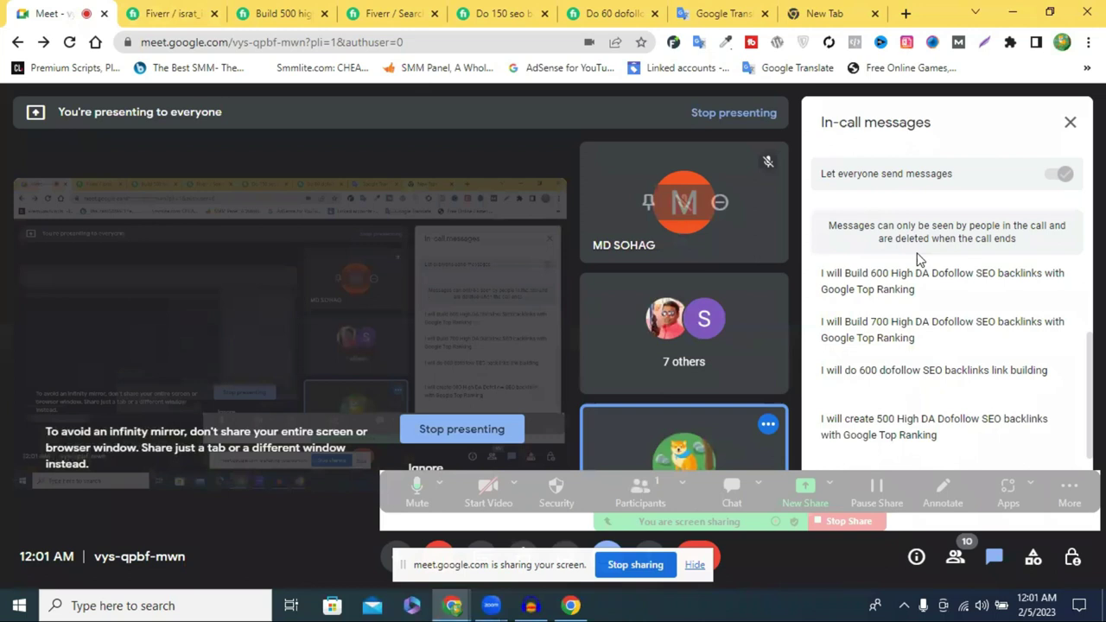
Stop sharing the screen in the Google Meet call, glance at the 60 dofollow backlinks gig and return to the call.
{"action": "left_click", "coordinate": [643, 568]}
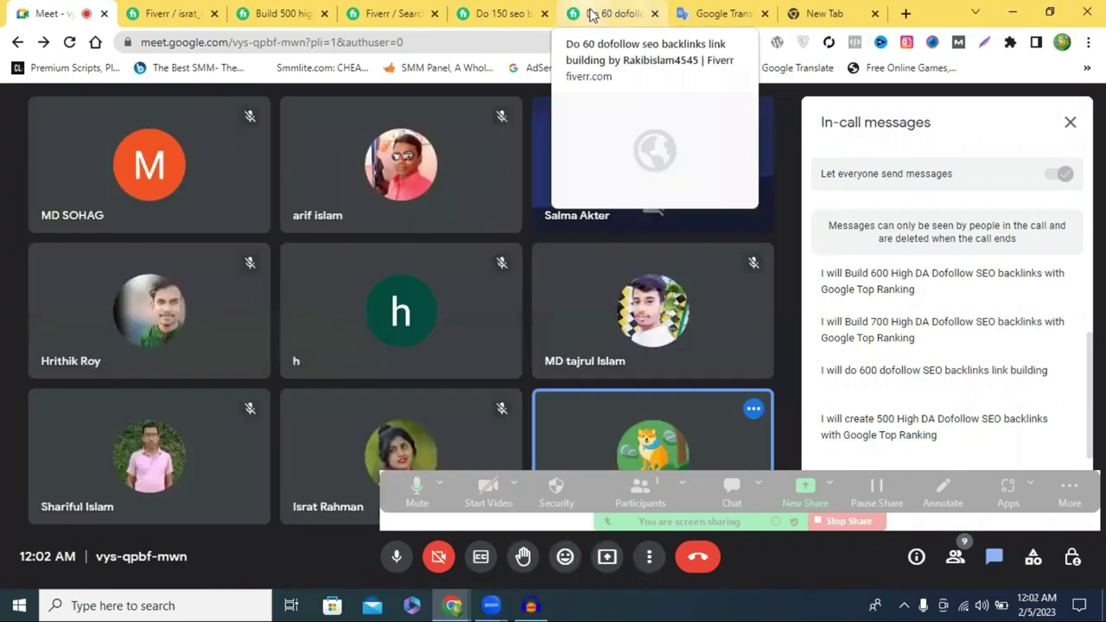
{"action": "left_click", "coordinate": [593, 15]}
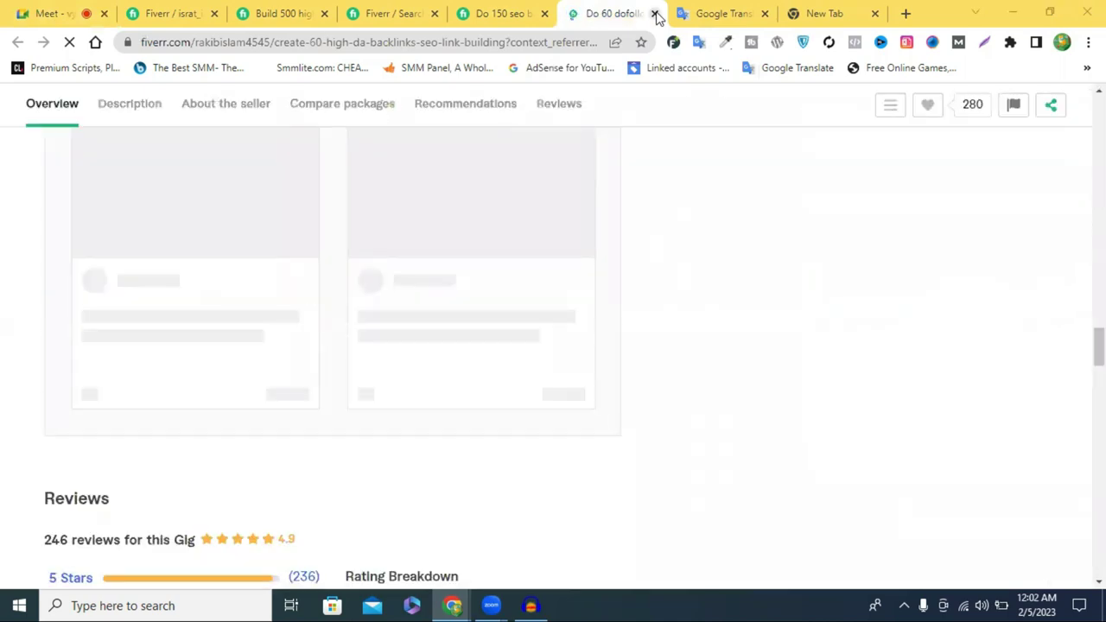
{"action": "left_click", "coordinate": [54, 14]}
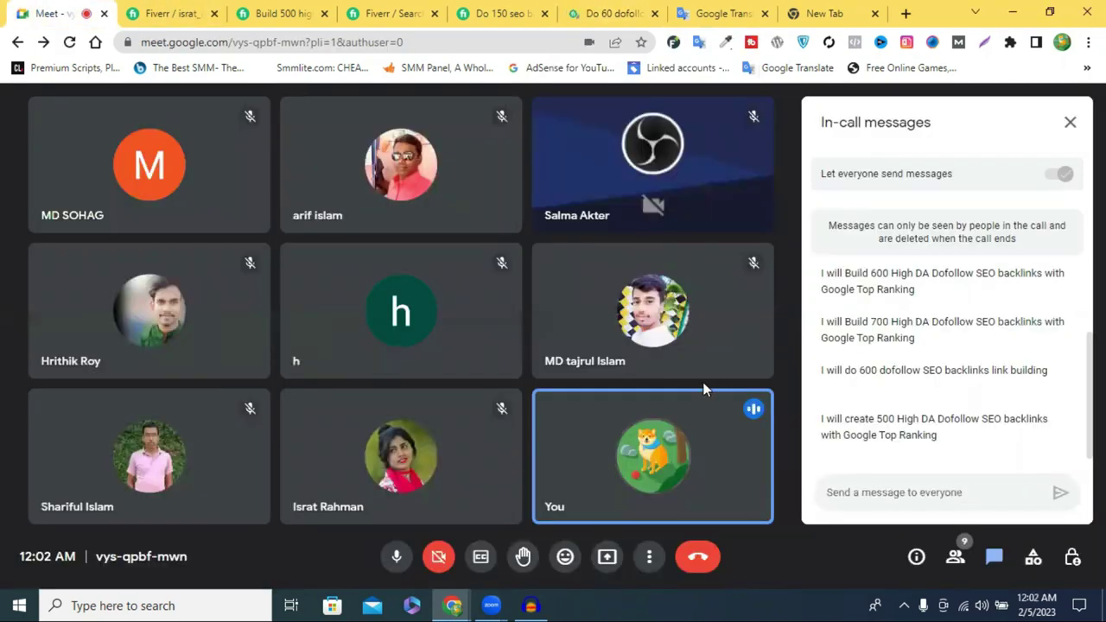
Send the two copied English description paragraphs to everyone as an in-call message.
{"action": "left_click", "coordinate": [993, 557]}
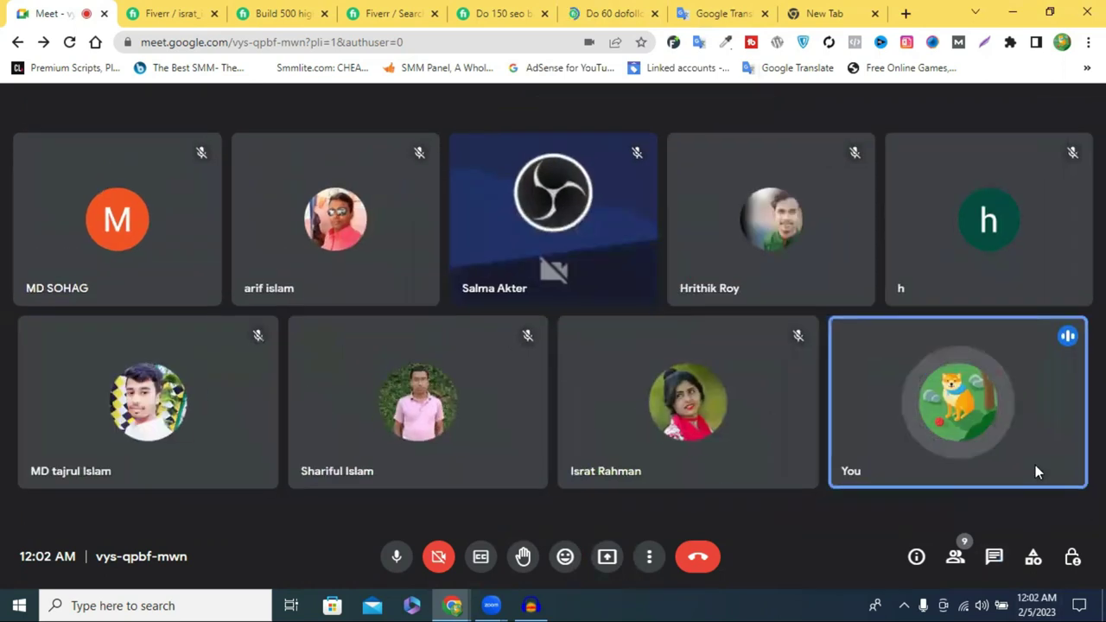
{"action": "left_click", "coordinate": [993, 557]}
{"action": "key", "text": "ctrl+v"}
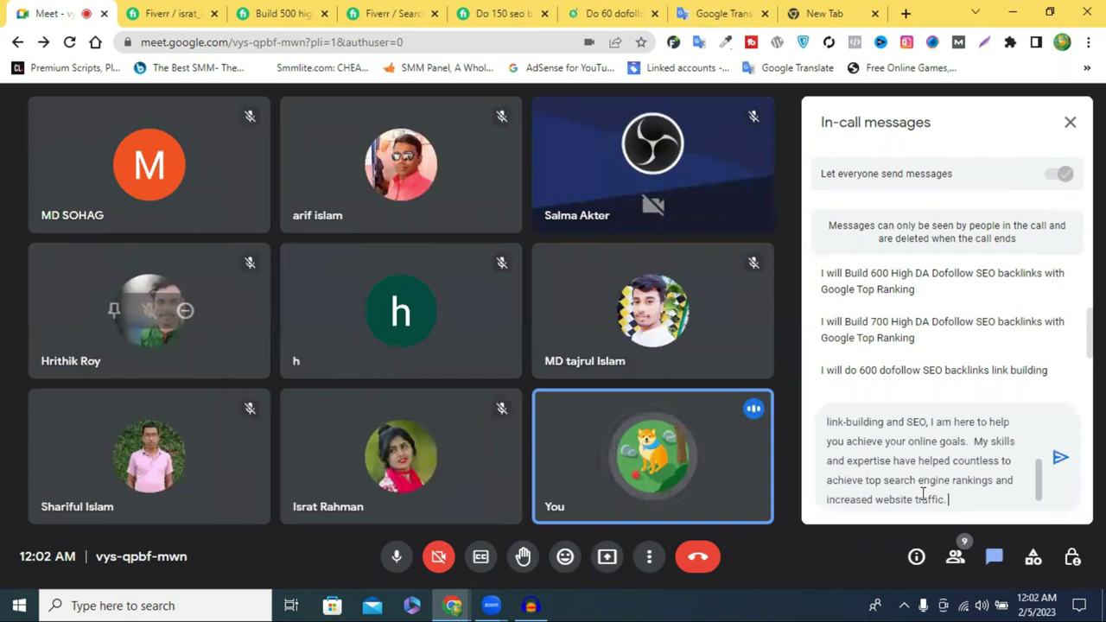
{"action": "key", "text": "Return"}
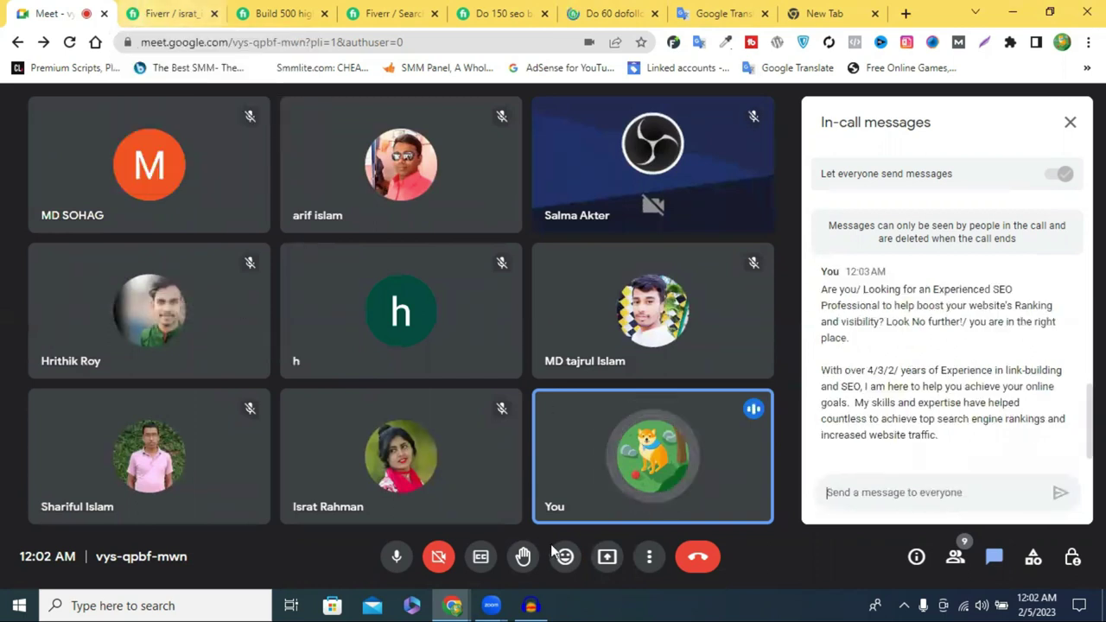
Present the entire screen to the Google Meet call again.
{"action": "left_click", "coordinate": [605, 559]}
{"action": "left_click", "coordinate": [606, 559]}
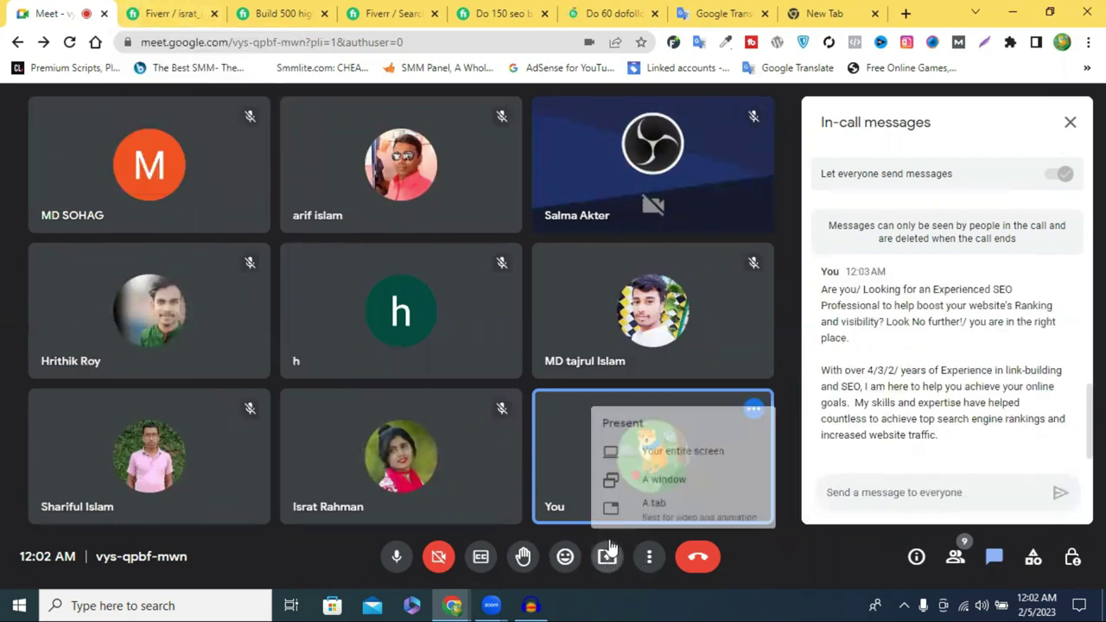
{"action": "left_click", "coordinate": [693, 443]}
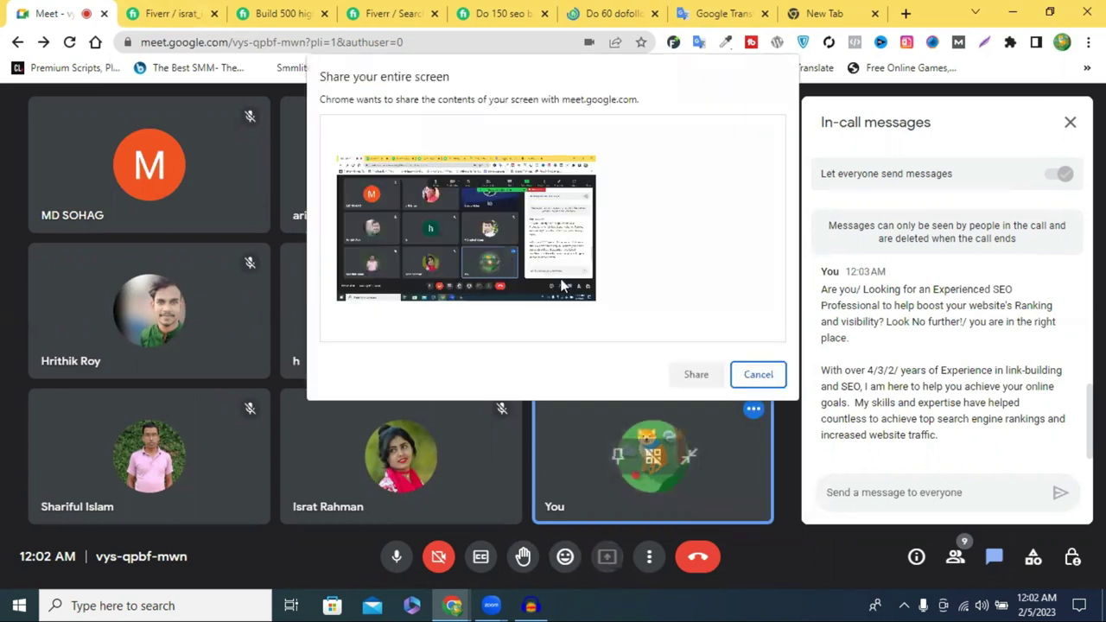
{"action": "left_click", "coordinate": [678, 377]}
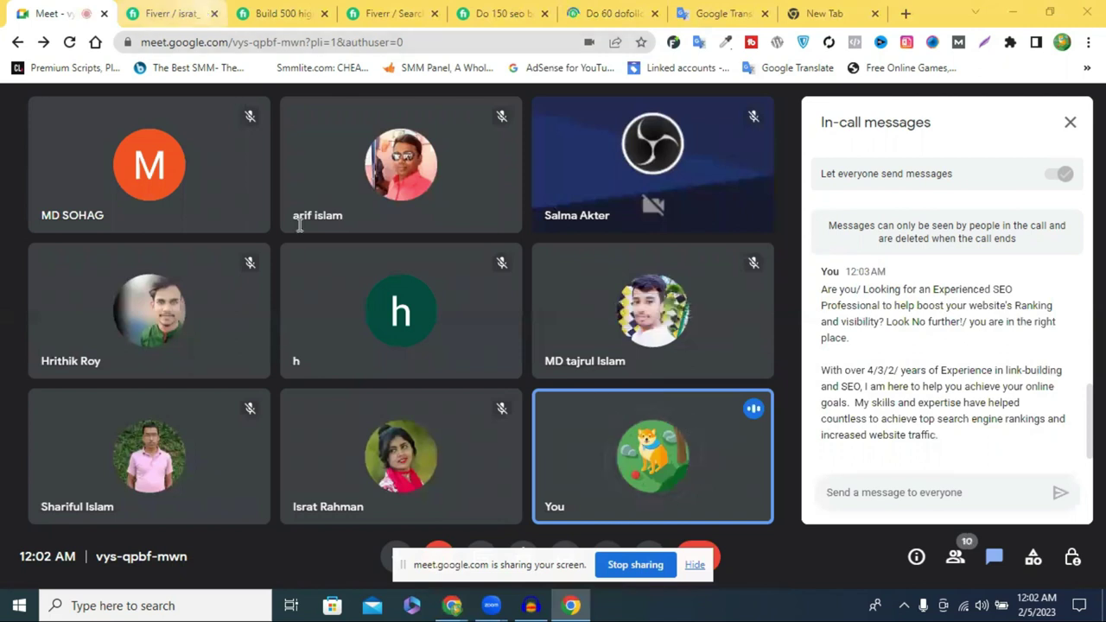
Switch to the Fiverr gig editor and add "Offering:" on the empty line above the description's first paragraph.
{"action": "key", "text": "ctrl+Tab"}
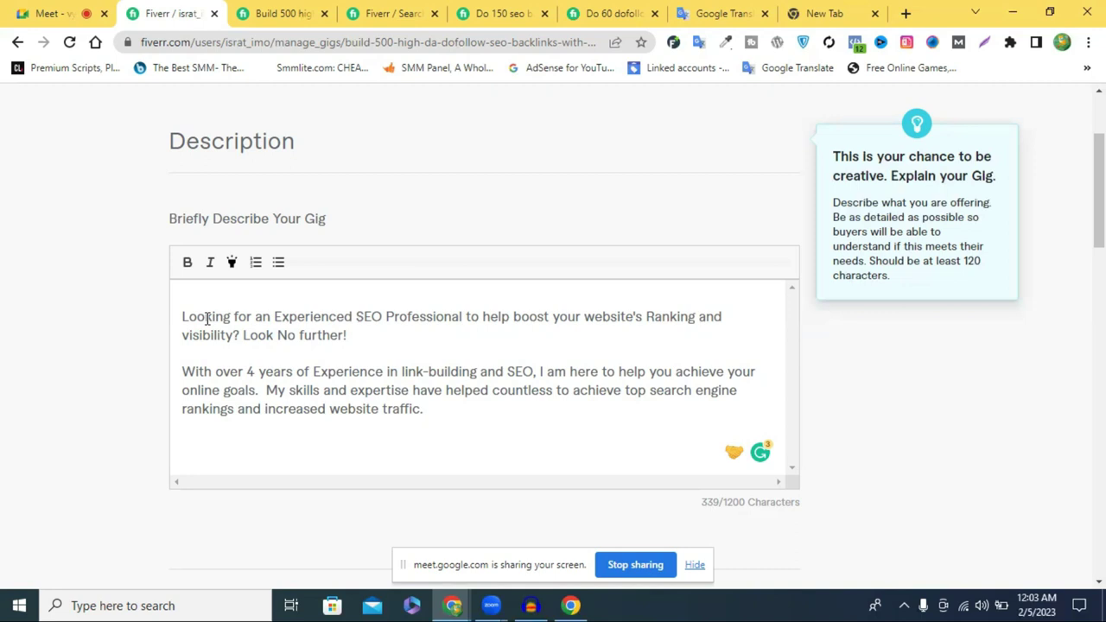
{"action": "type", "text": "Offering"}
{"action": "key", "text": "BackSpace"}
{"action": "type", "text": ":"}
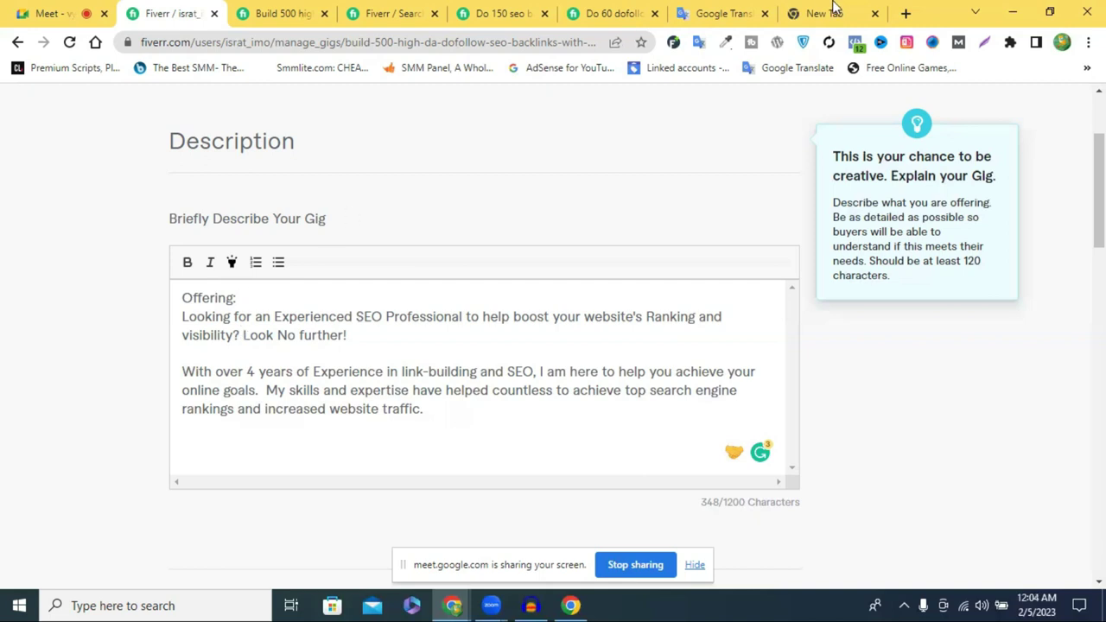
Step back through the earlier text versions in Google Translate, and view the competitor's 60 dofollow backlinks gig on Fiverr.
{"action": "left_click", "coordinate": [724, 13]}
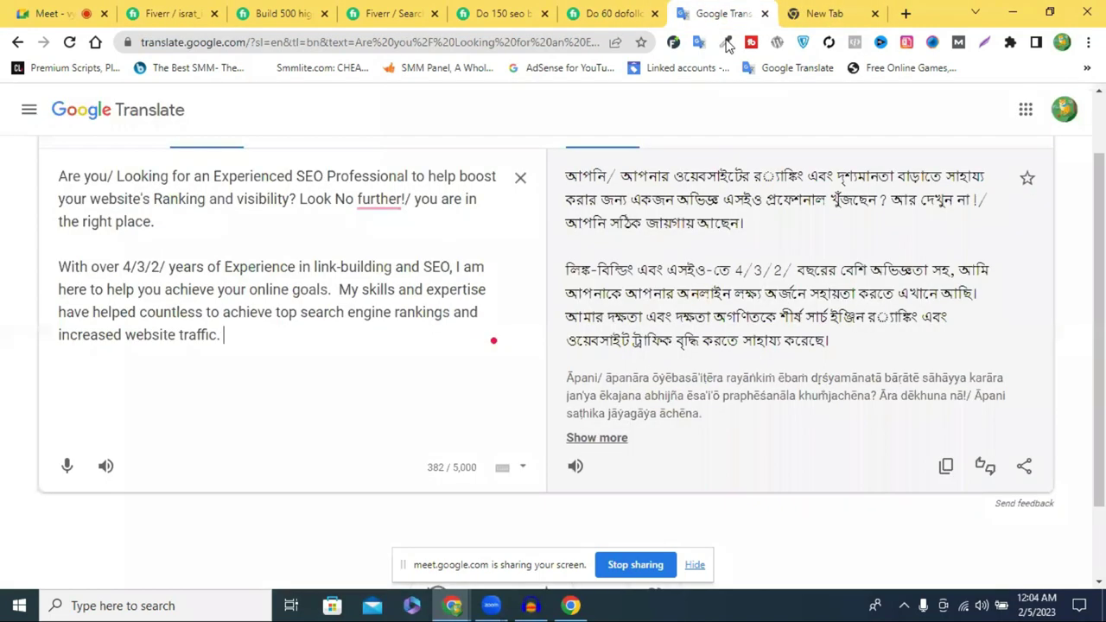
{"action": "left_click", "coordinate": [17, 43]}
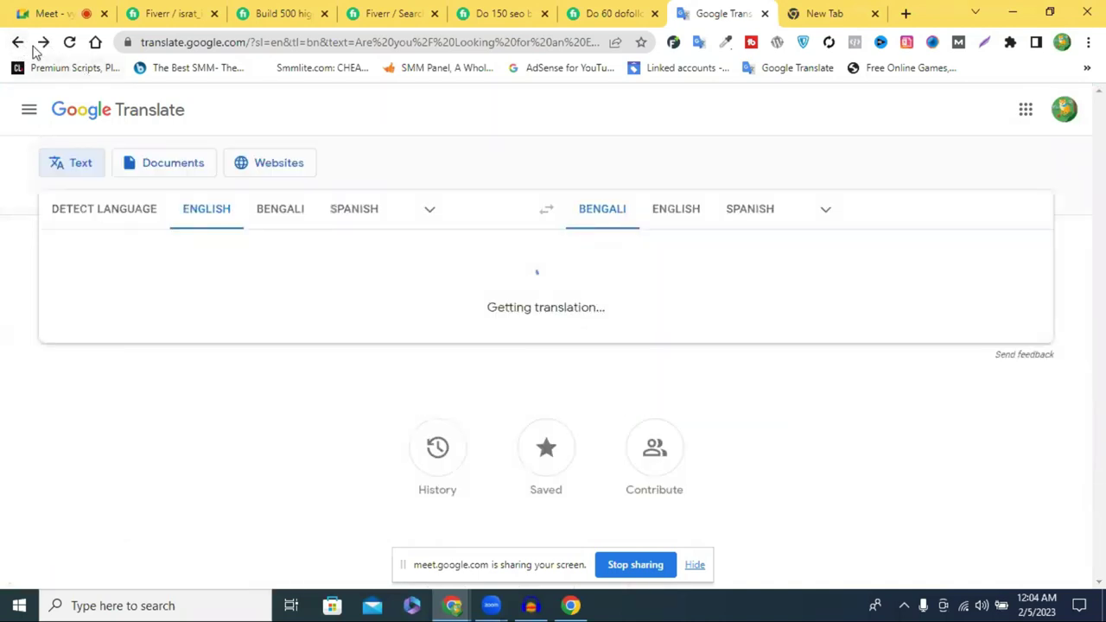
{"action": "left_click", "coordinate": [17, 43]}
{"action": "left_click", "coordinate": [17, 43]}
{"action": "left_click", "coordinate": [17, 44]}
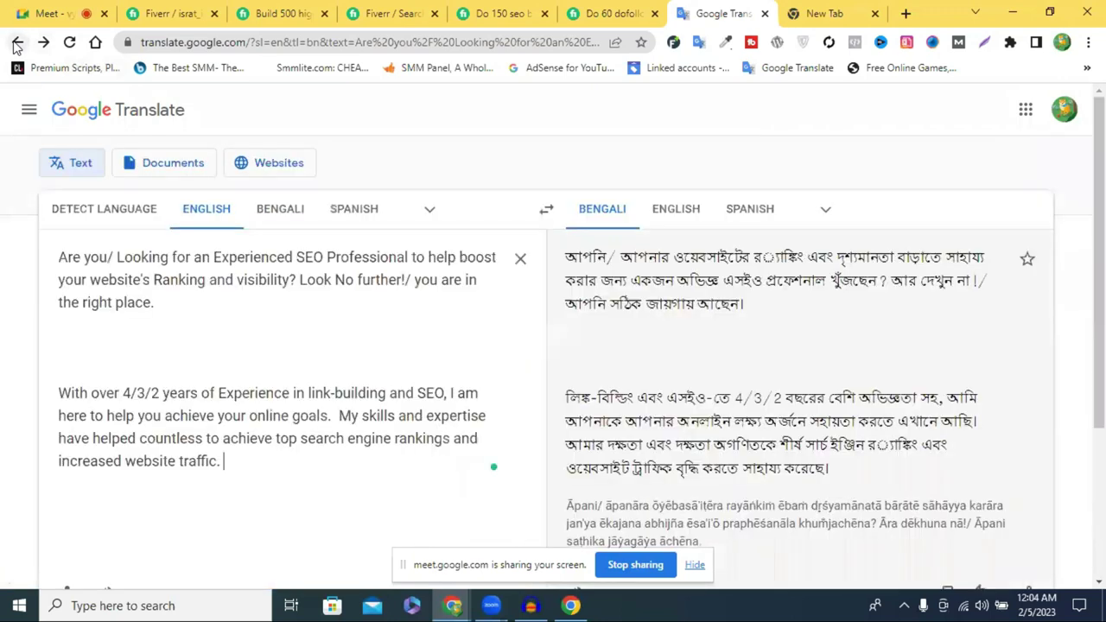
{"action": "left_click", "coordinate": [609, 14]}
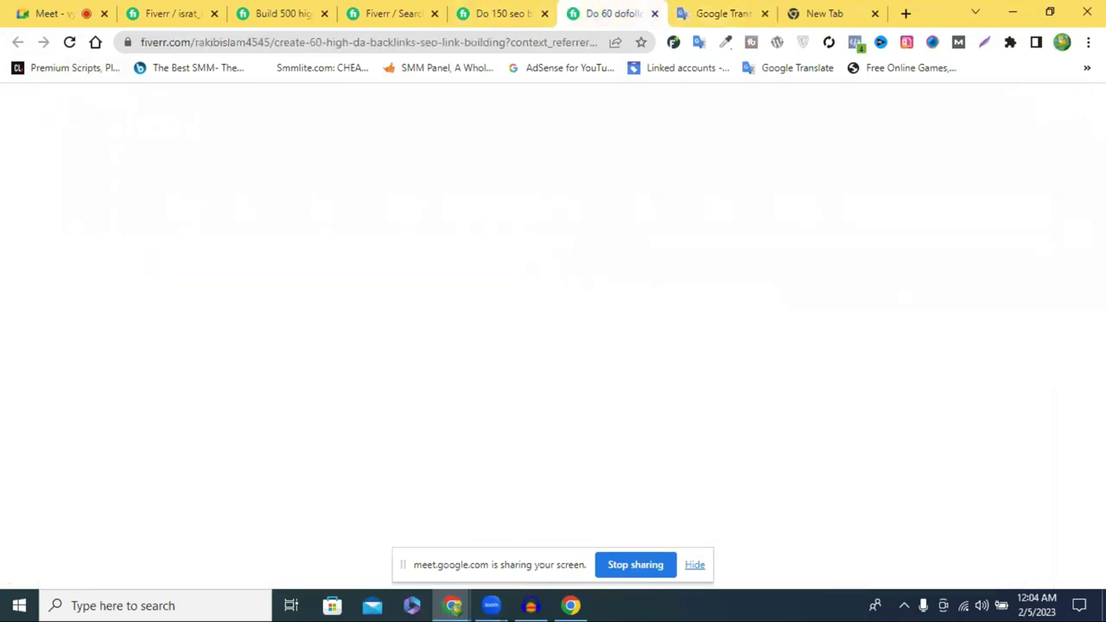
Return to the gig description editor and add "Linkbuilding" after "Offering:" in the first line.
{"action": "left_click", "coordinate": [192, 13]}
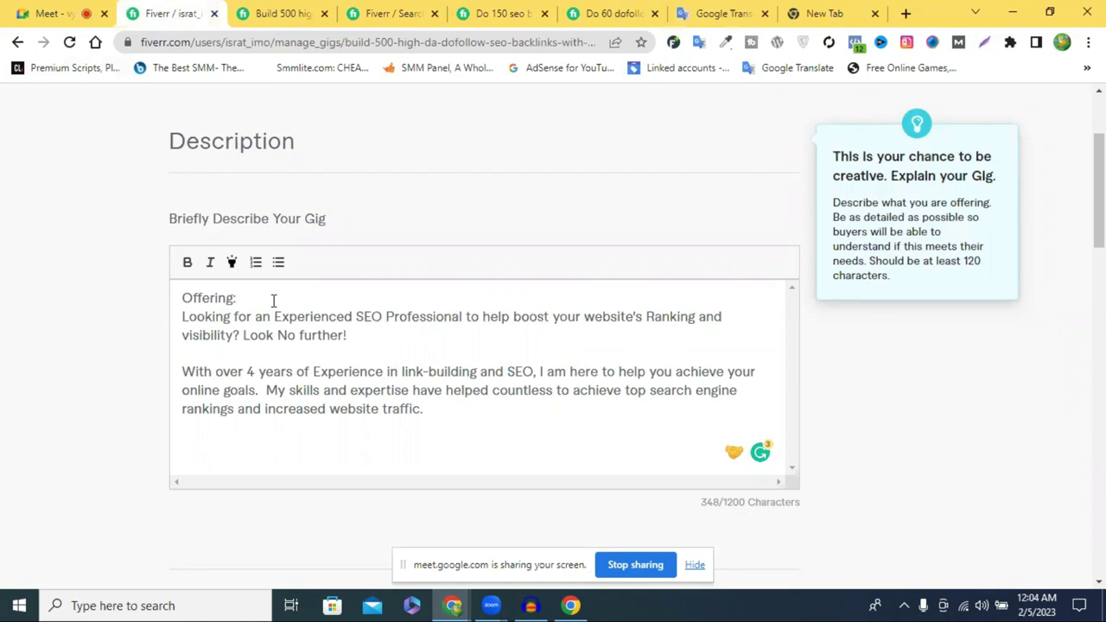
{"action": "type", "text": "Linkbuilding"}
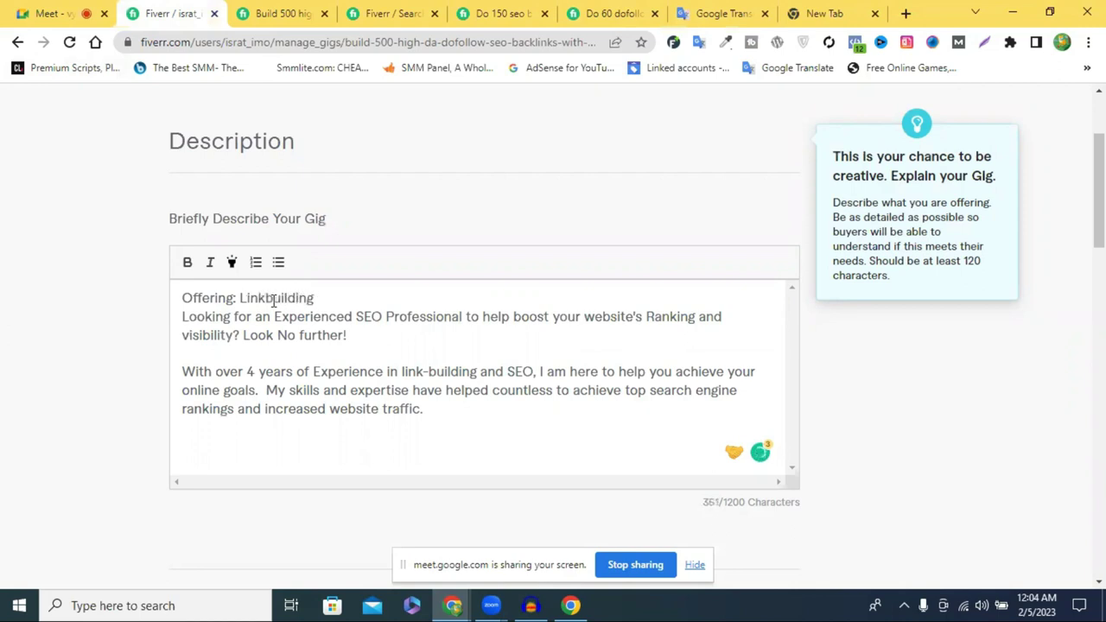
Correct the description's first line to read "Offering: Link building services".
{"action": "left_click", "coordinate": [265, 298]}
{"action": "type", "text": "SErc"}
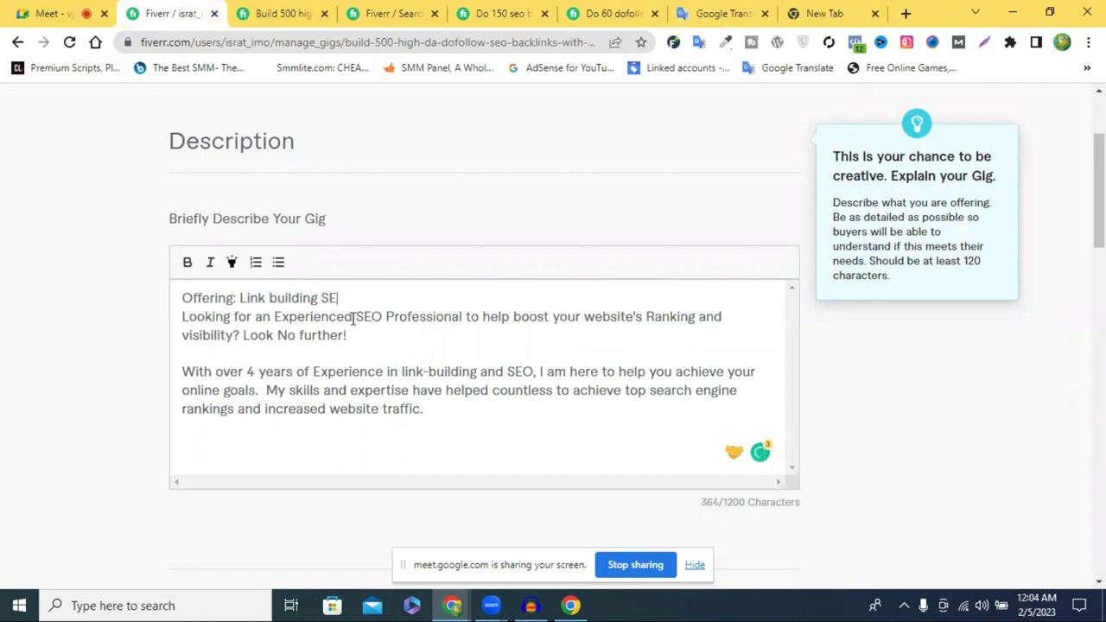
{"action": "key", "text": "BackSpace"}
{"action": "key", "text": "BackSpace"}
{"action": "key", "text": "BackSpace"}
{"action": "key", "text": "BackSpace"}
{"action": "type", "text": "ervices"}
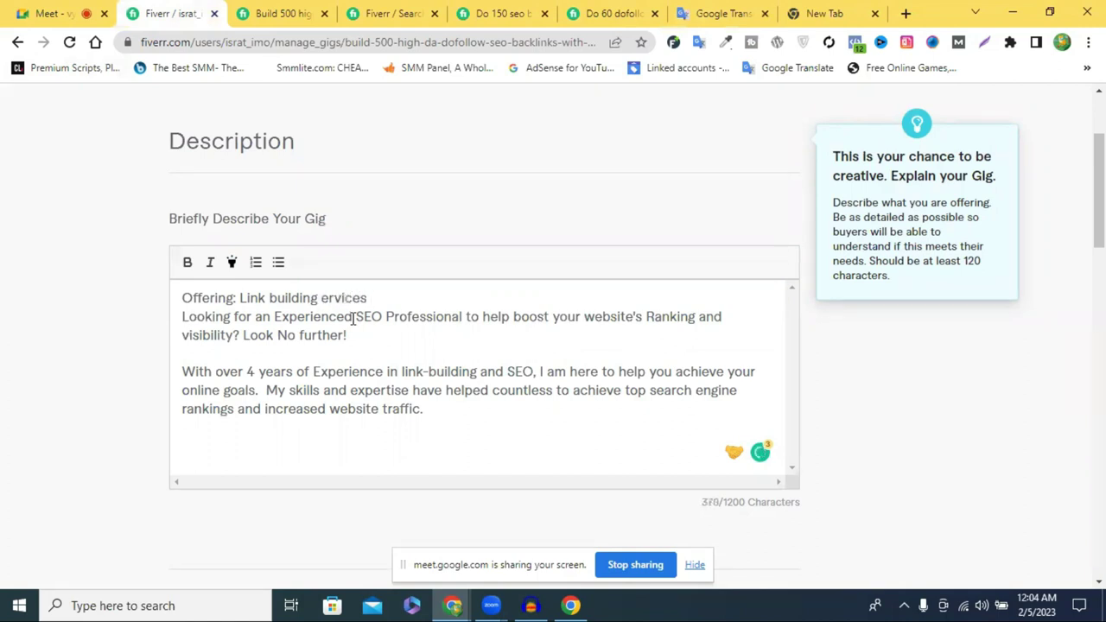
{"action": "mouse_move", "coordinate": [351, 300]}
{"action": "left_click", "coordinate": [337, 327]}
{"action": "left_click", "coordinate": [183, 298]}
{"action": "left_click_drag", "start_coordinate": [227, 298], "coordinate": [378, 299]}
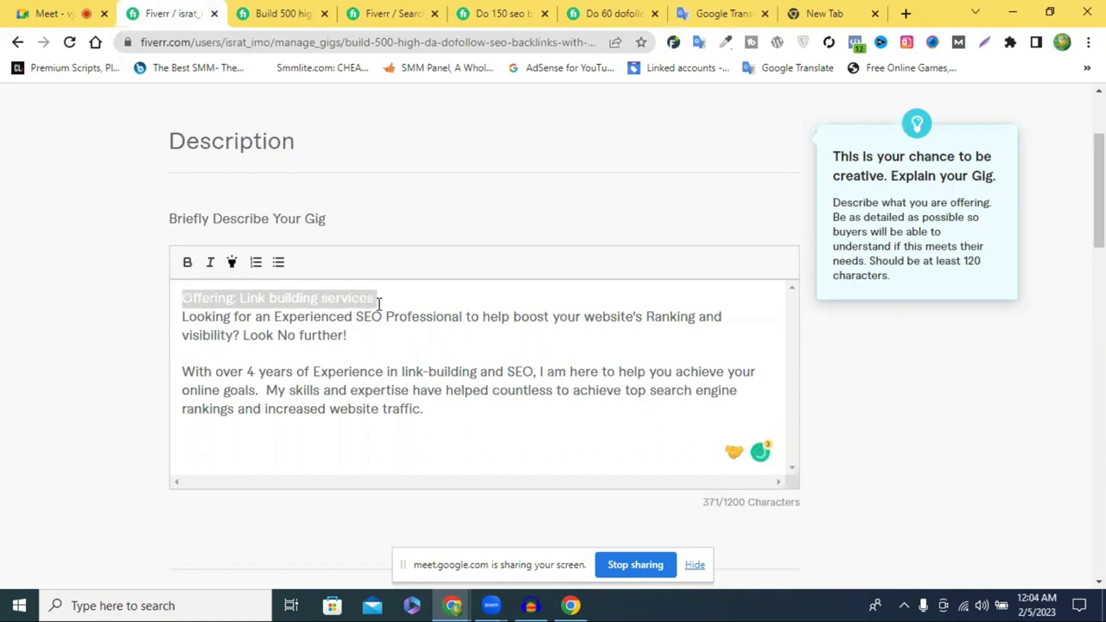
Insert "and SEO Backlinks" before "services" in the first line of the description.
{"action": "left_click", "coordinate": [281, 299]}
{"action": "left_click", "coordinate": [294, 343]}
{"action": "left_click", "coordinate": [268, 298]}
{"action": "key", "text": "BackSpace"}
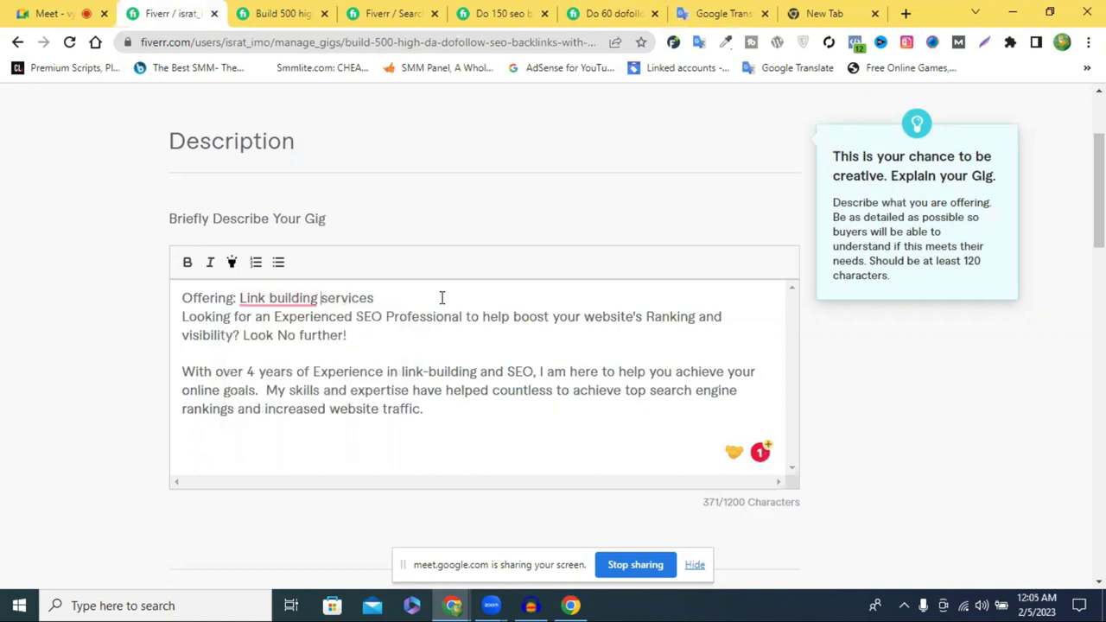
{"action": "left_click", "coordinate": [323, 298]}
{"action": "type", "text": "and "}
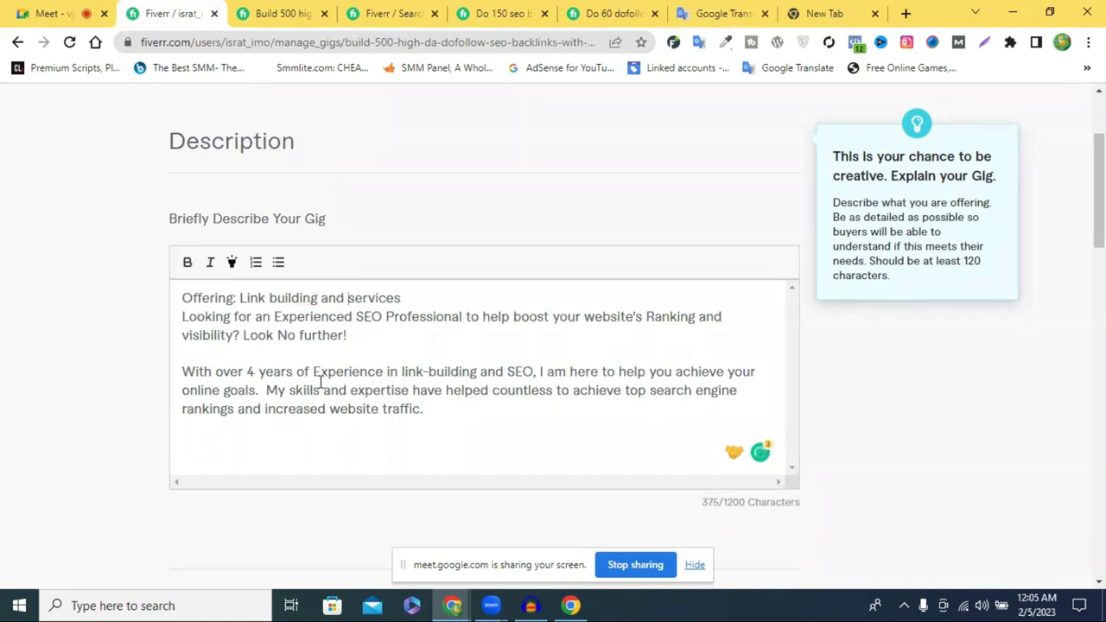
{"action": "type", "text": "SEO B"}
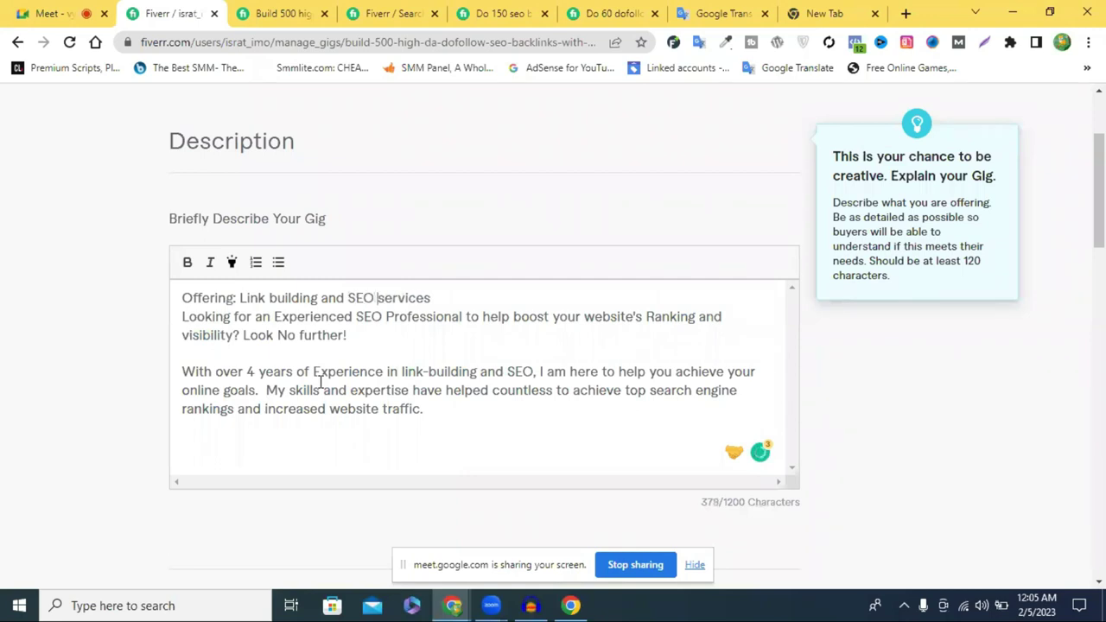
{"action": "type", "text": "Ac"}
{"action": "type", "text": "klinks "}
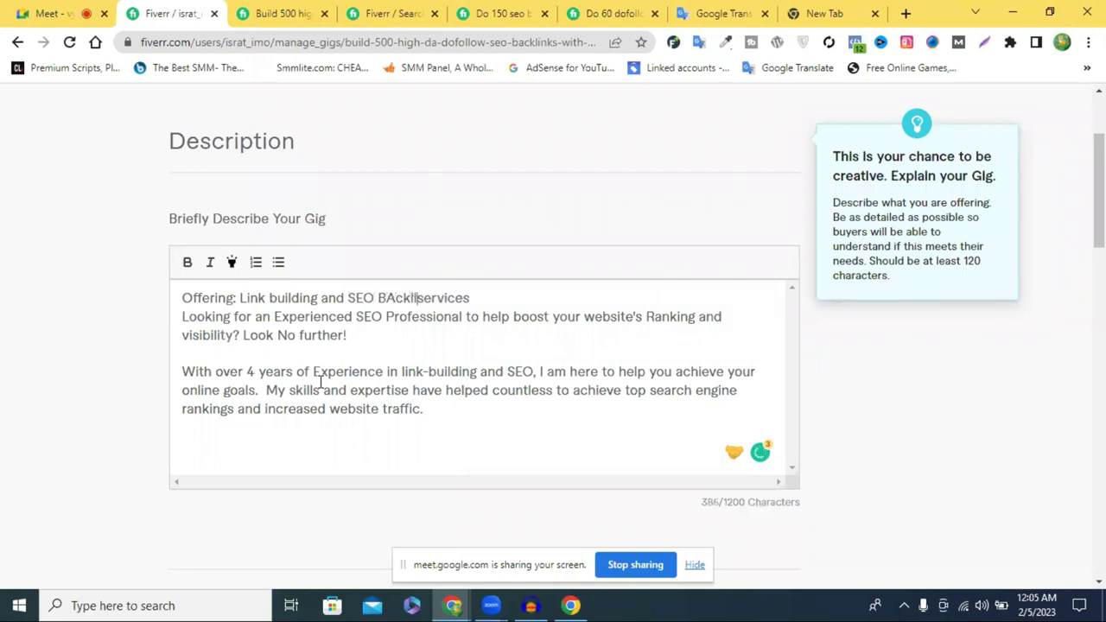
{"action": "type", "text": "Se"}
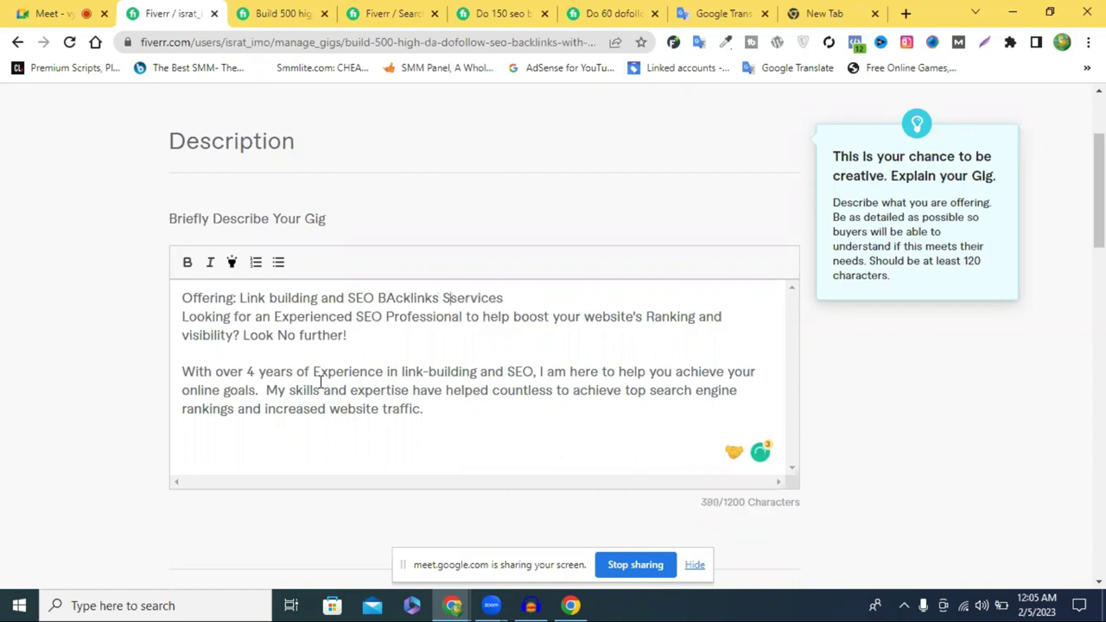
{"action": "key", "text": "BackSpace"}
{"action": "key", "text": "BackSpace"}
{"action": "key", "text": "BackSpace"}
{"action": "left_click_drag", "start_coordinate": [385, 300], "coordinate": [391, 299]}
{"action": "type", "text": "a"}
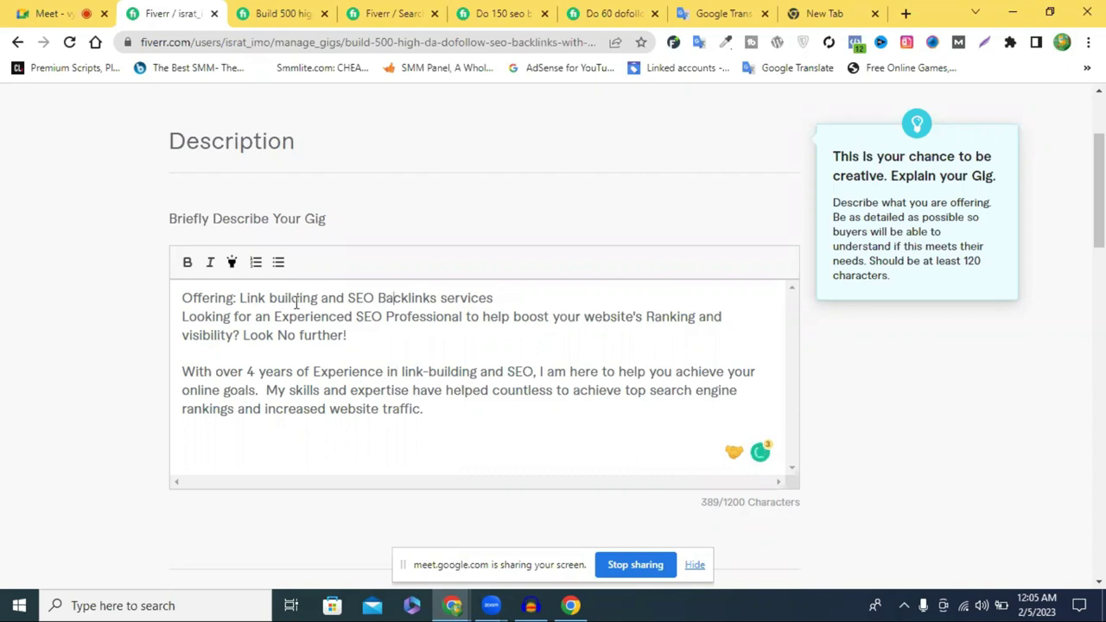
Add the alternative wording "/welcome to my" between "Offering:" and "Link building" in the first line.
{"action": "left_click_drag", "start_coordinate": [499, 298], "coordinate": [213, 299]}
{"action": "left_click", "coordinate": [245, 298]}
{"action": "type", "text": "/"}
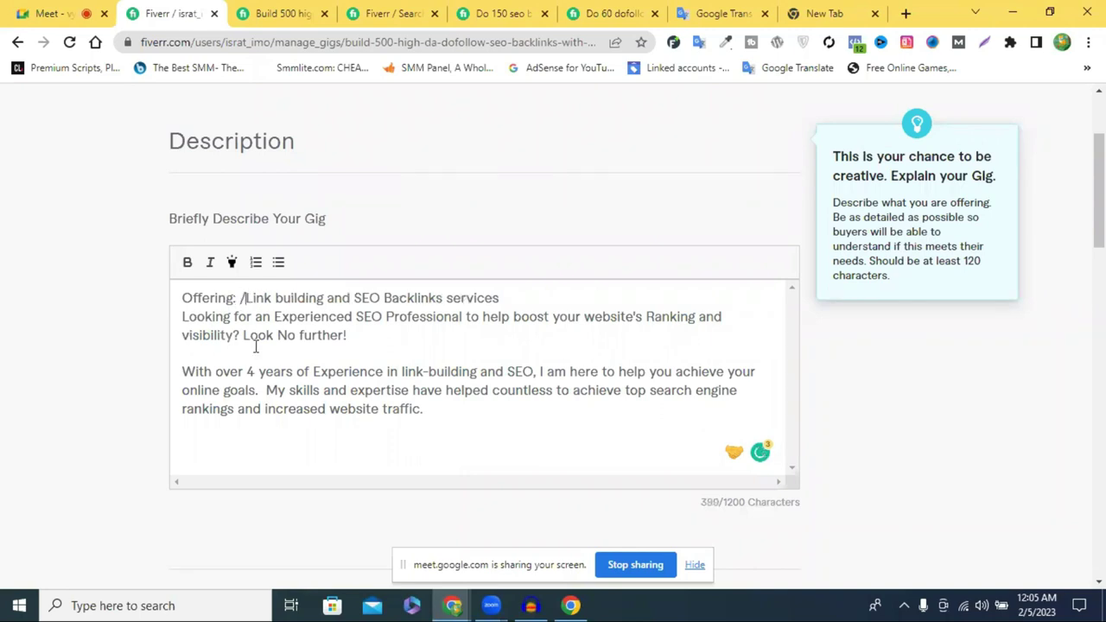
{"action": "type", "text": "welco"}
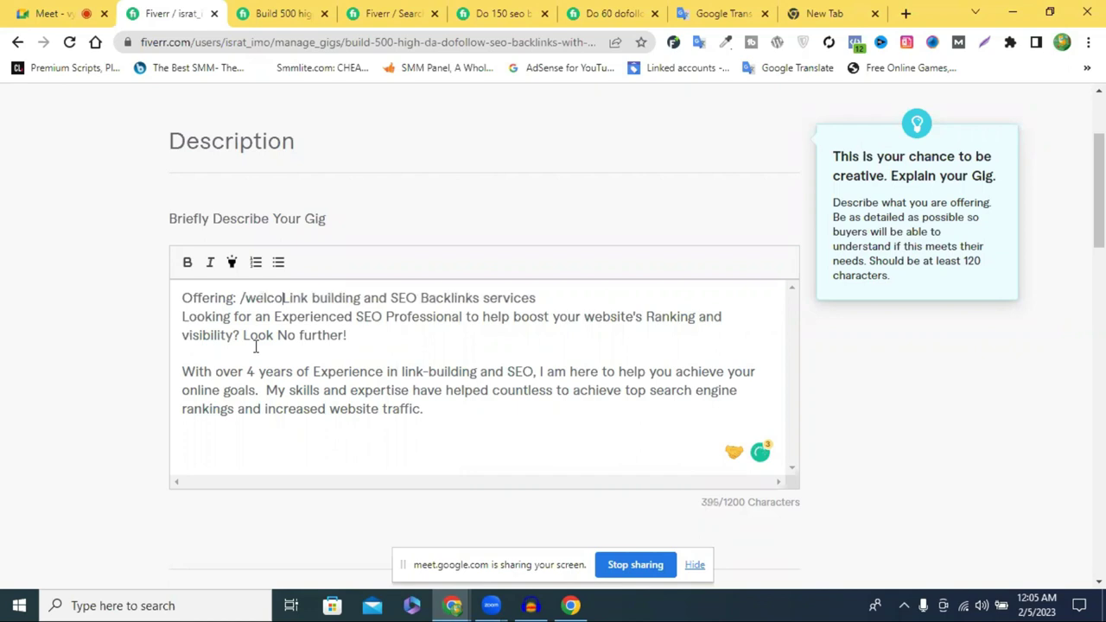
{"action": "type", "text": "me to m"}
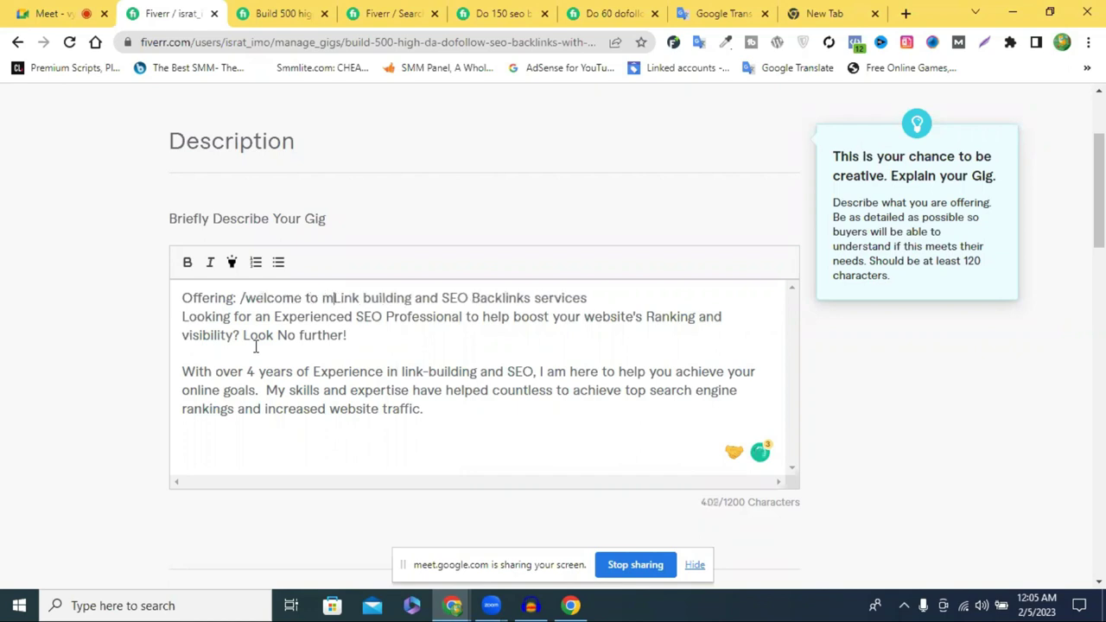
{"action": "type", "text": "y "}
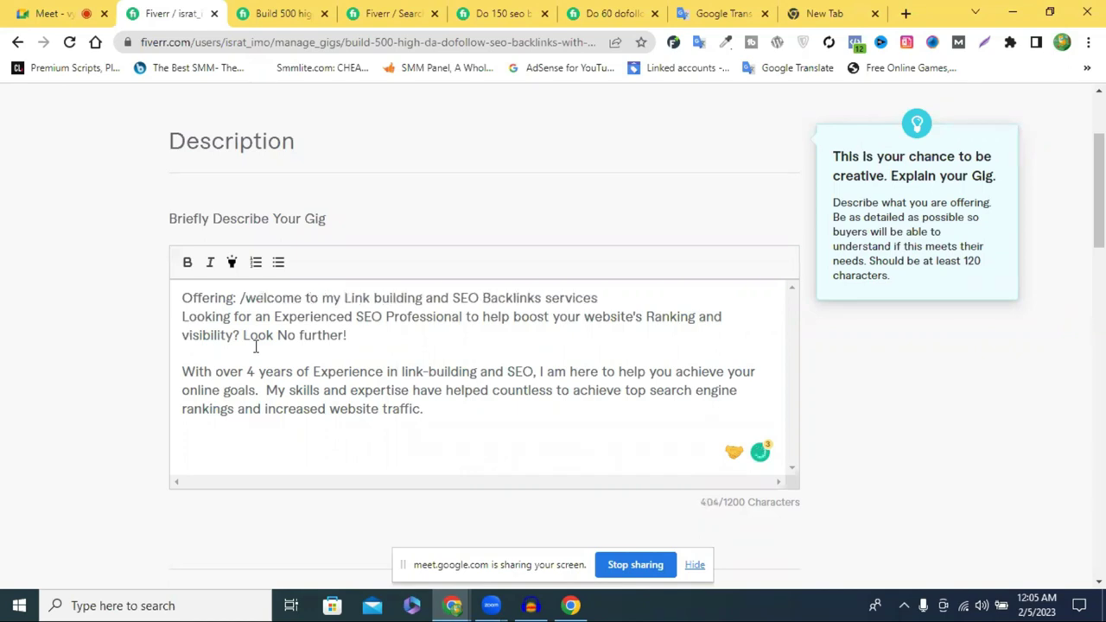
{"action": "type", "text": "SEO"}
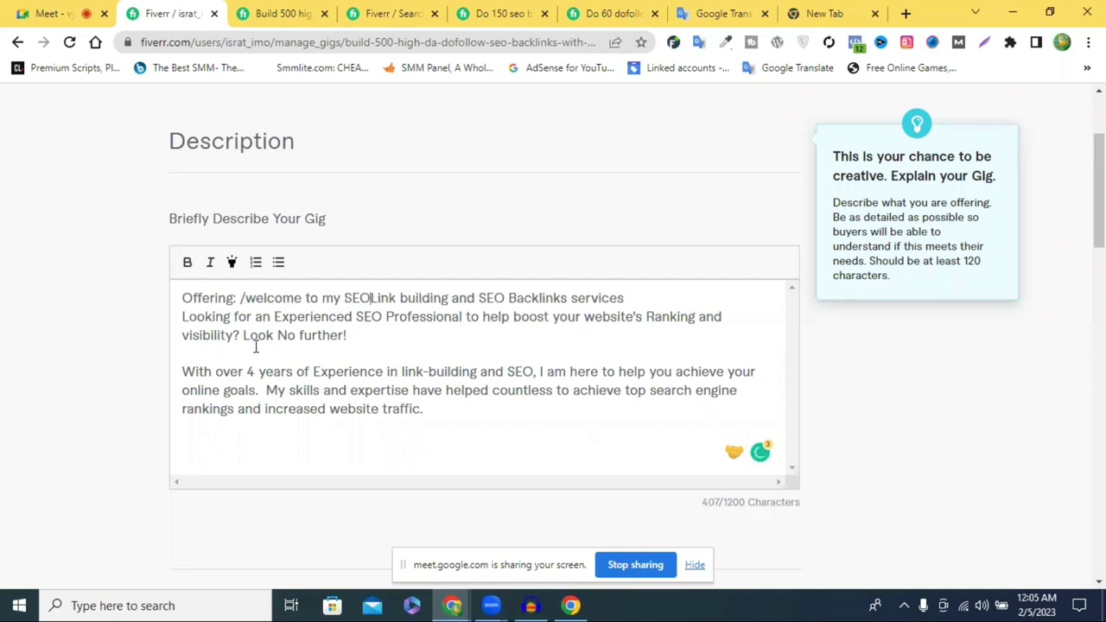
{"action": "key", "text": "BackSpace"}
{"action": "key", "text": "BackSpace"}
{"action": "key", "text": "BackSpace"}
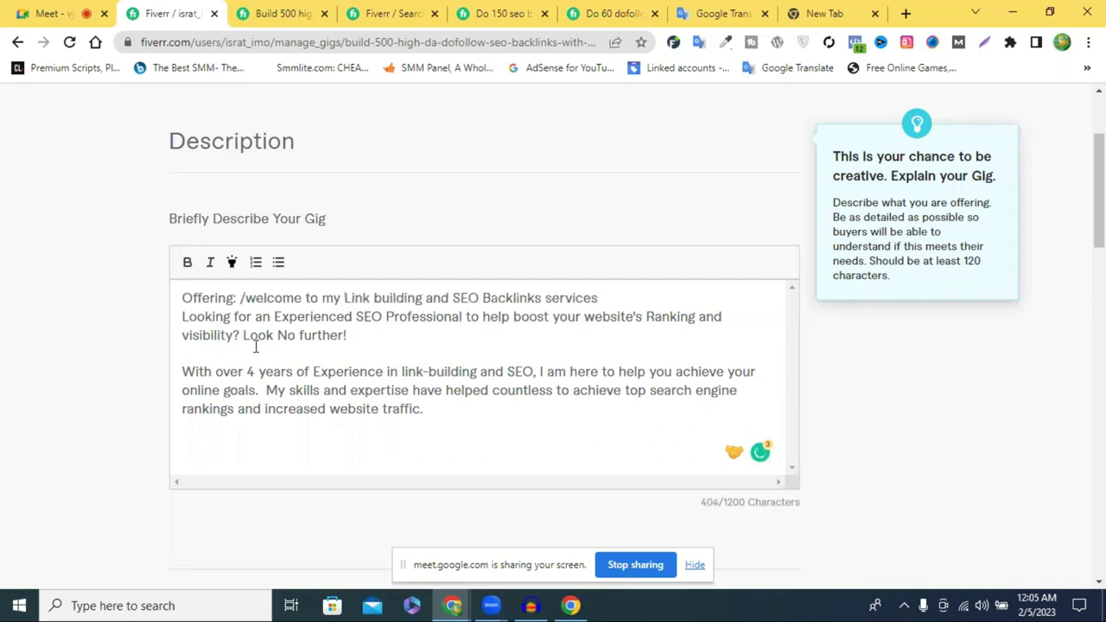
Add a slash after "welcome to my", directly before "Link building".
{"action": "type", "text": "/"}
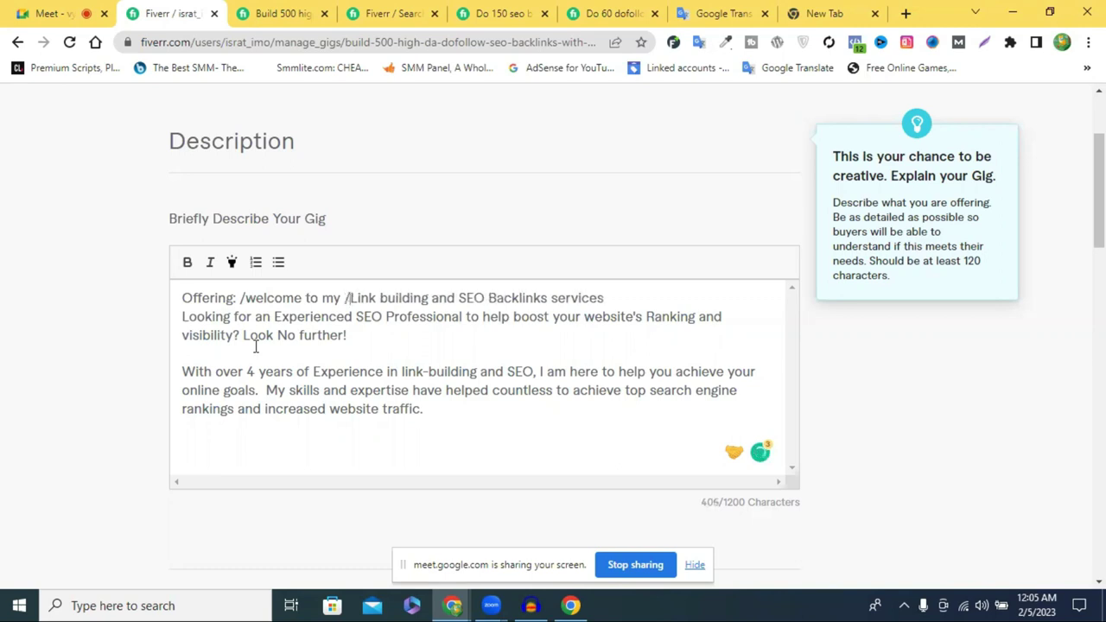
Extend the opening Offering line with "my services" before "Link building", moving the word "services" there from the line's end.
{"action": "type", "text": "my"}
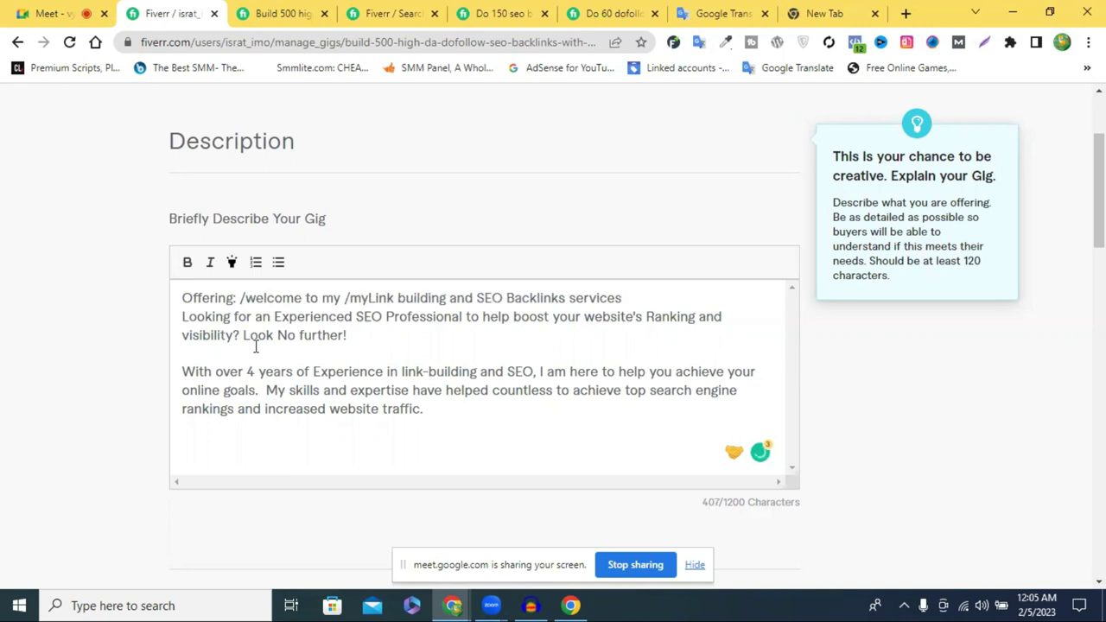
{"action": "type", "text": " Se"}
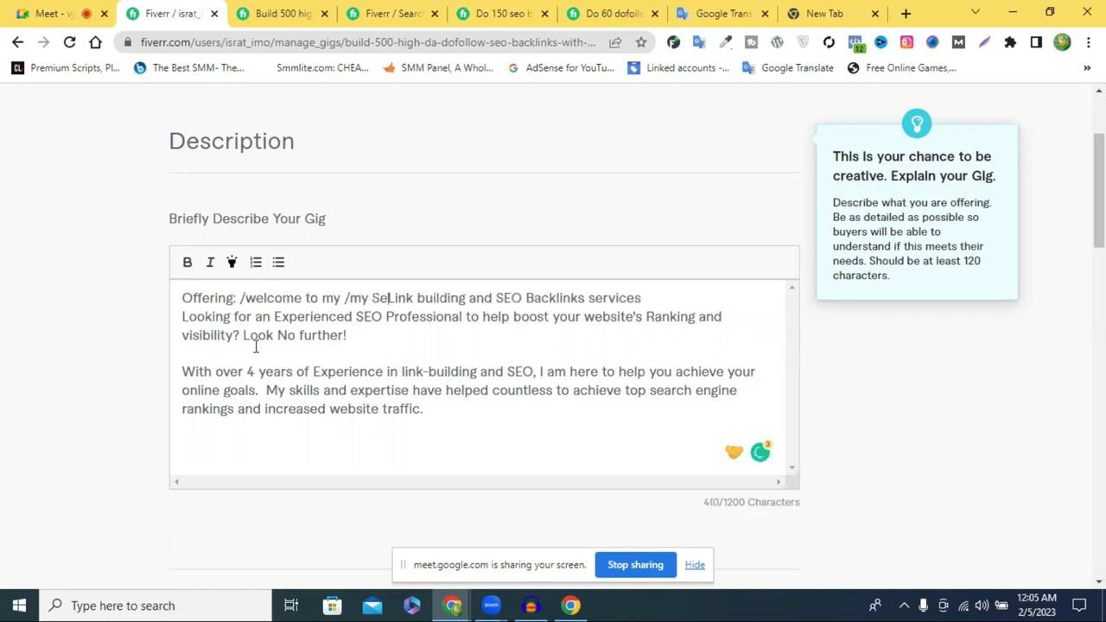
{"action": "type", "text": "r"}
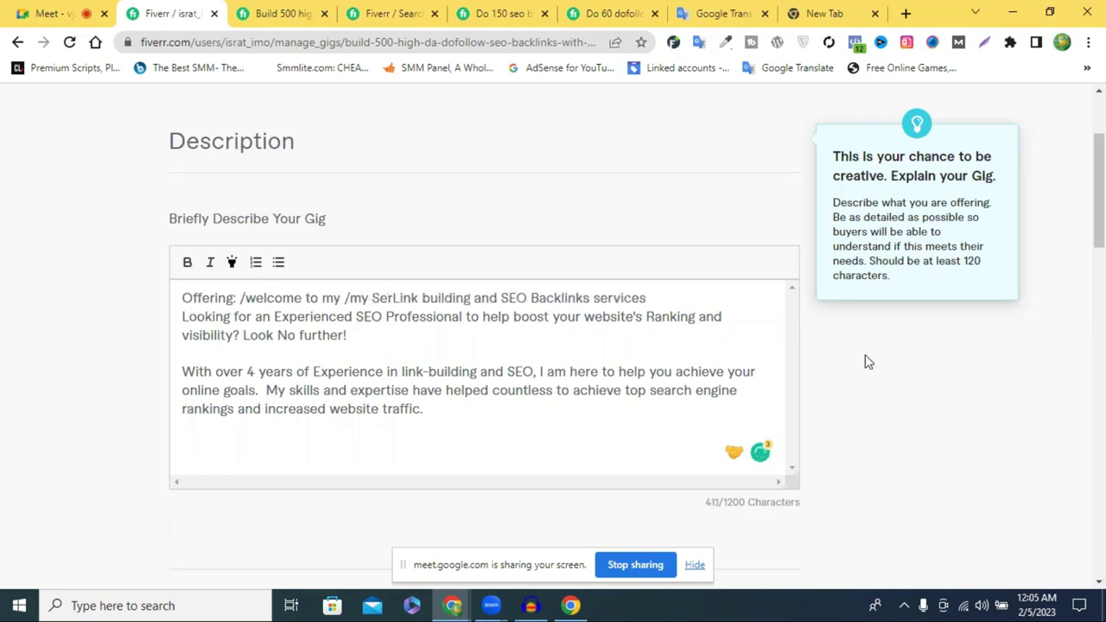
{"action": "key", "text": "End"}
{"action": "key", "text": "ctrl+shift+Left"}
{"action": "key", "text": "ctrl+c"}
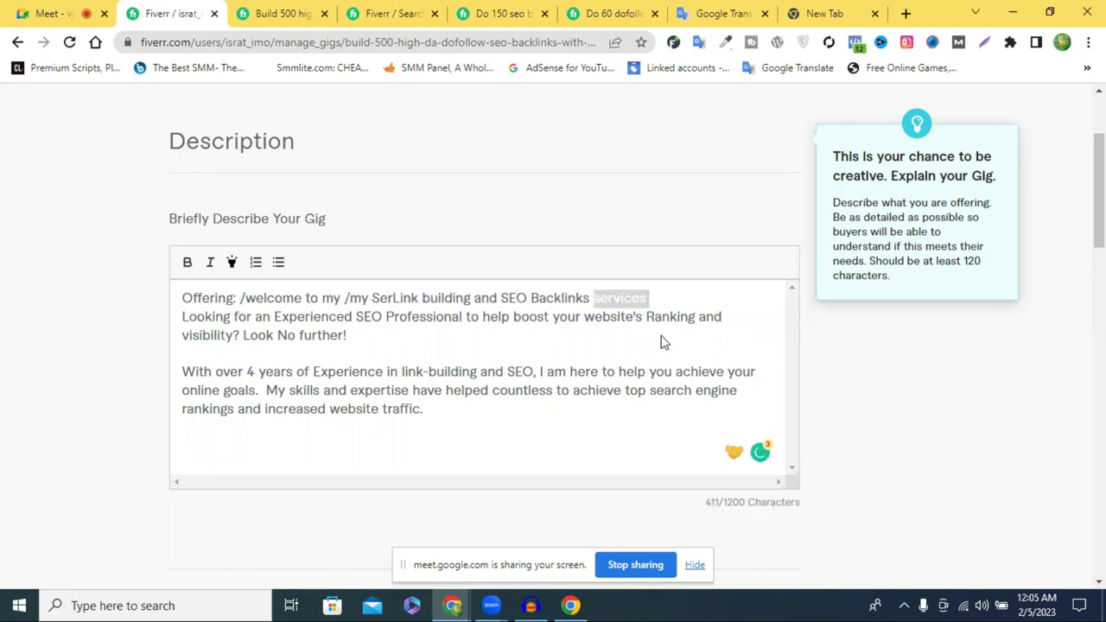
{"action": "key", "text": "BackSpace"}
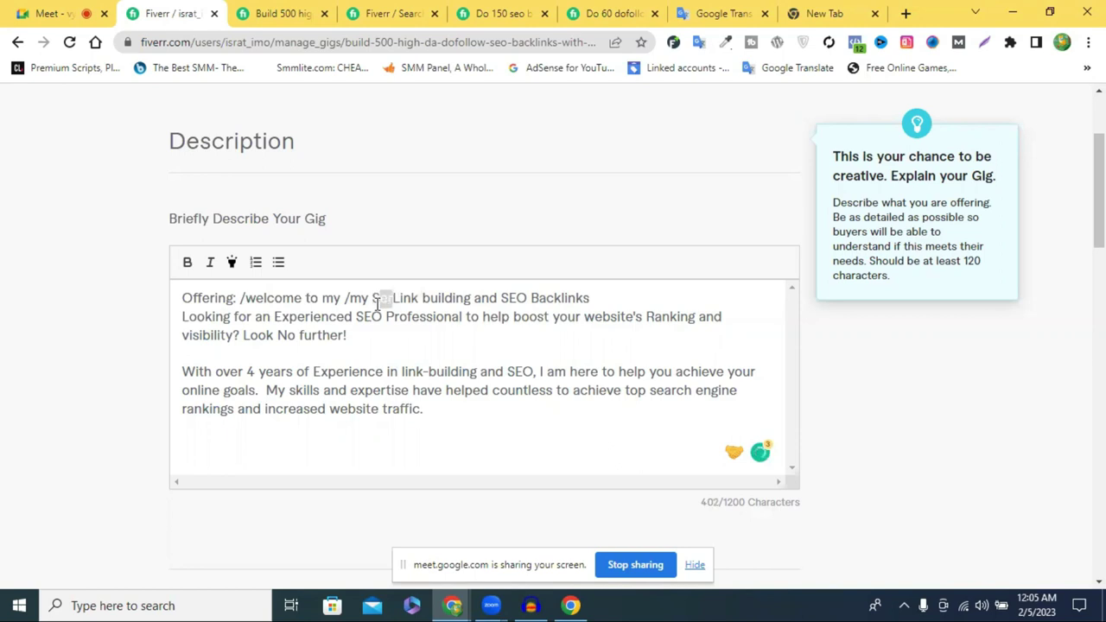
{"action": "left_click_drag", "start_coordinate": [394, 300], "coordinate": [372, 299]}
{"action": "key", "text": "ctrl+v"}
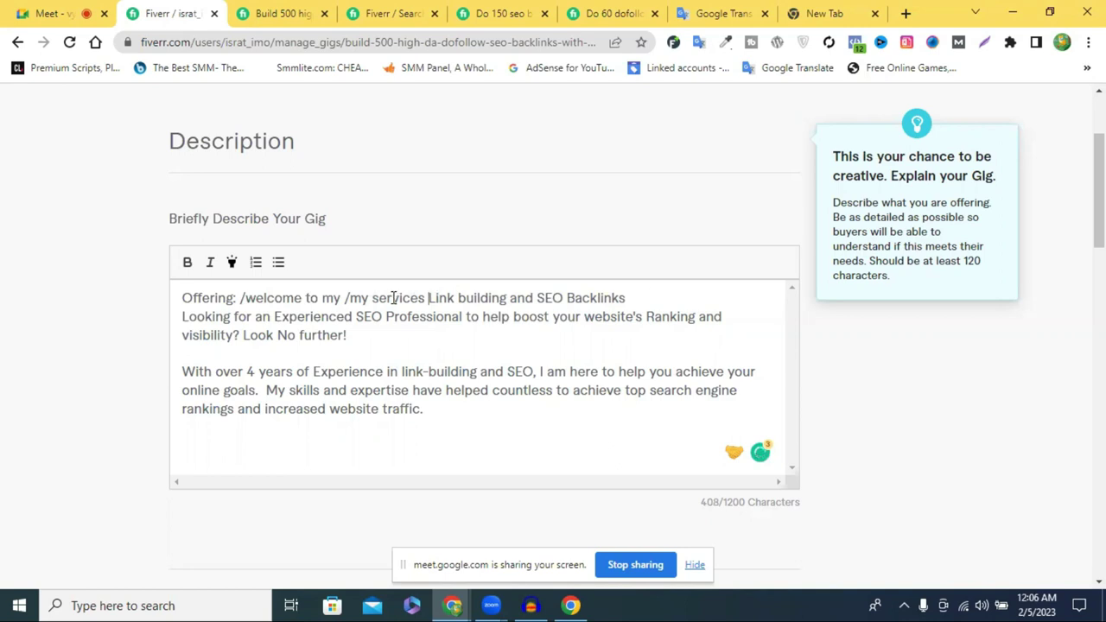
{"action": "left_click_drag", "start_coordinate": [632, 302], "coordinate": [304, 298]}
{"action": "left_click_drag", "start_coordinate": [167, 304], "coordinate": [169, 301]}
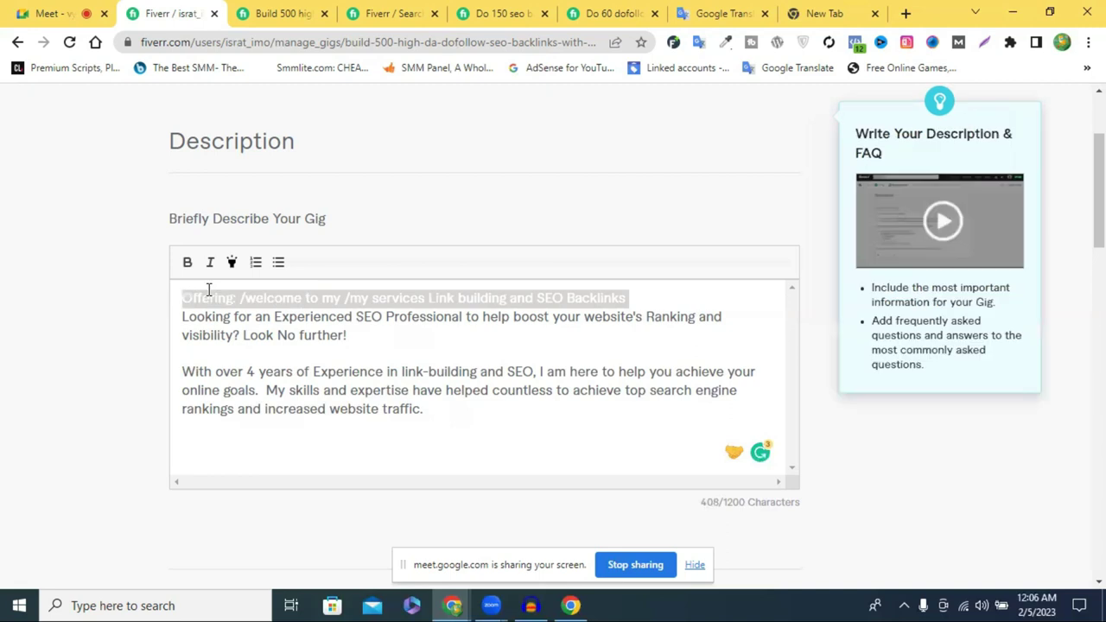
{"action": "key", "text": "BackSpace"}
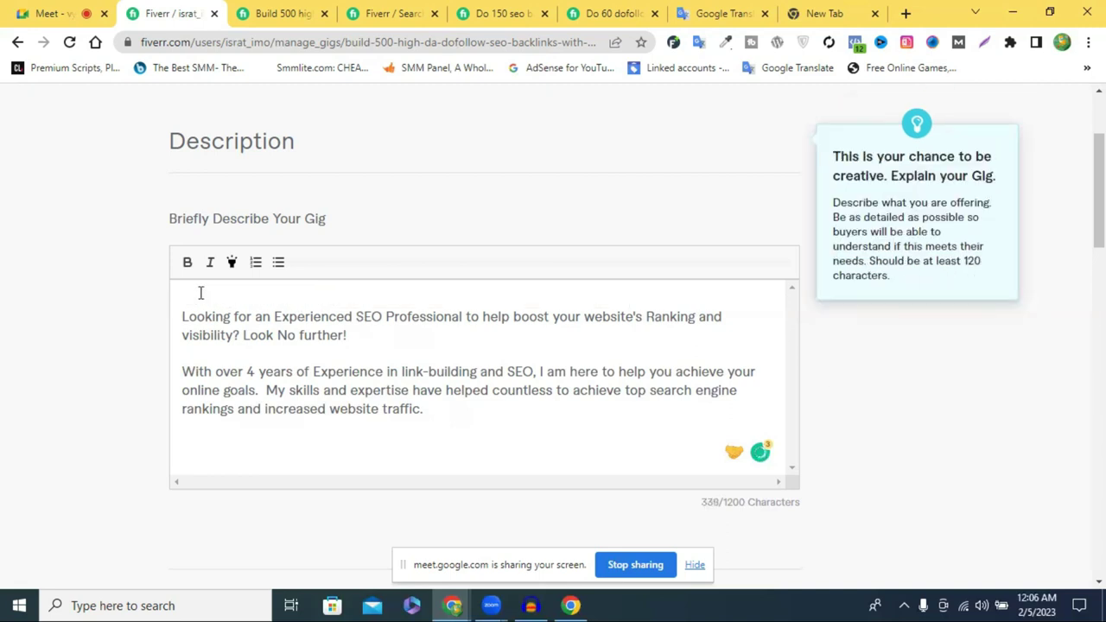
{"action": "key", "text": "ctrl+z"}
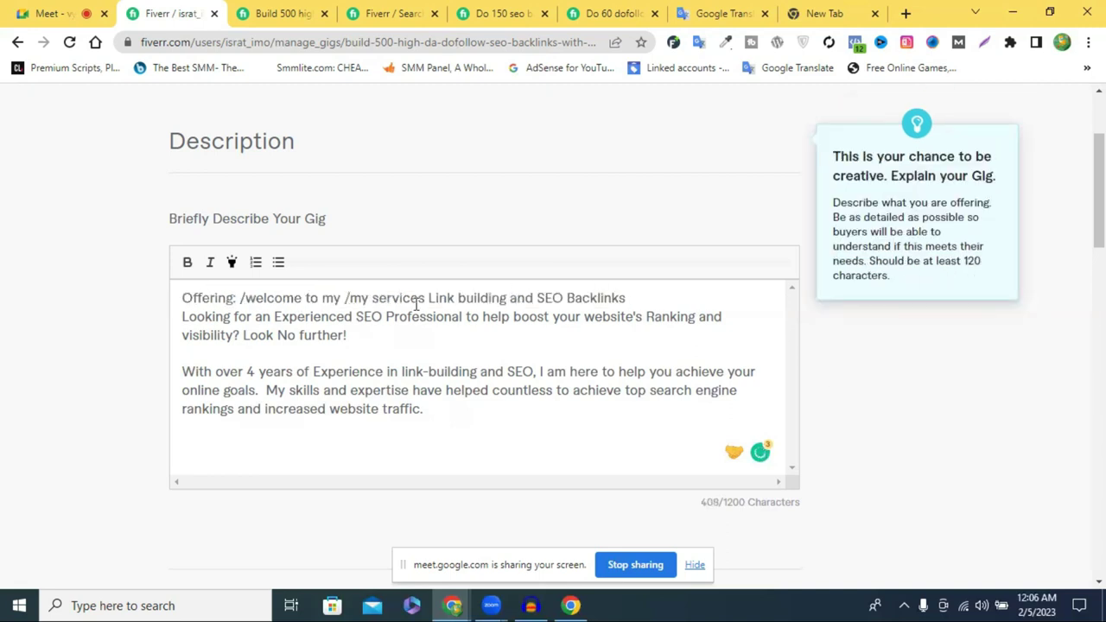
{"action": "left_click_drag", "start_coordinate": [238, 297], "coordinate": [425, 298]}
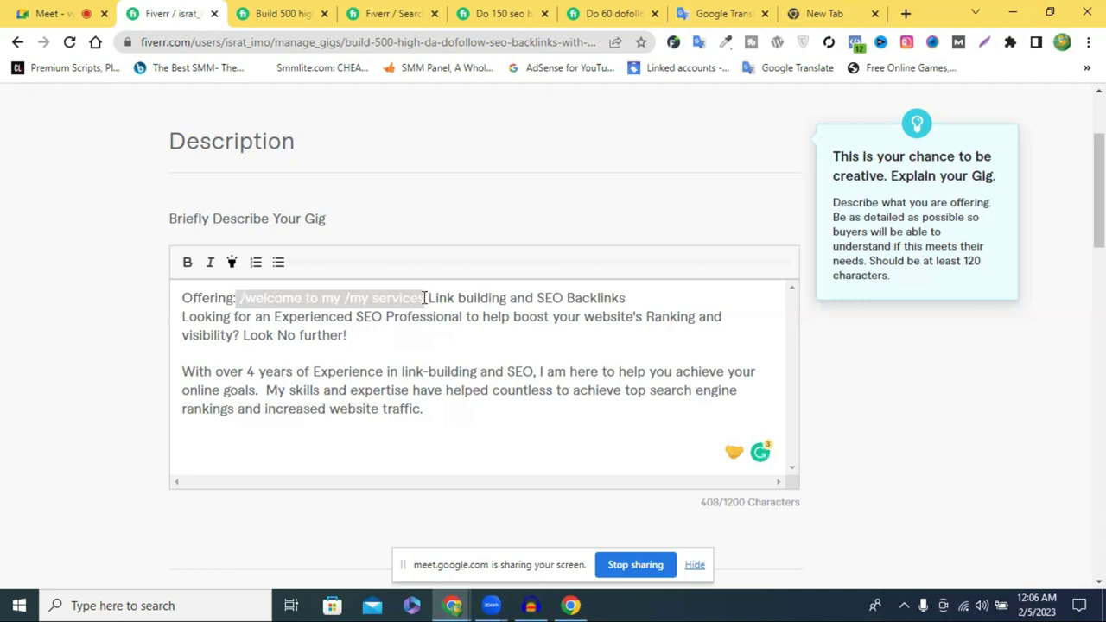
{"action": "left_click", "coordinate": [389, 302]}
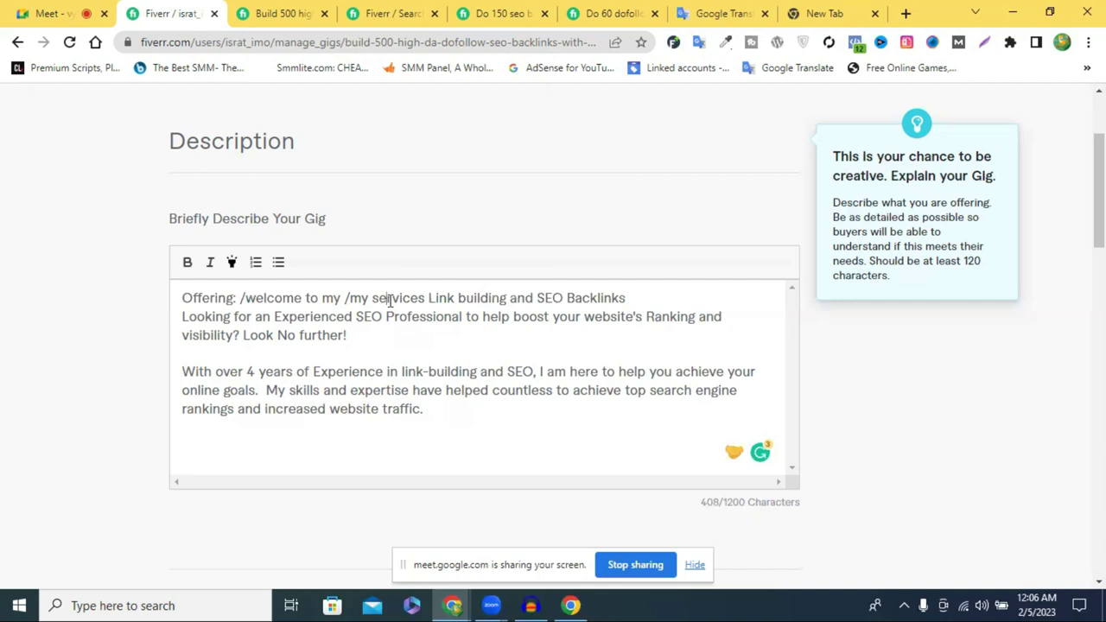
Reword the description's opening line to "Offering: Link building and SEO Backlinks services", removing the welcome wording.
{"action": "double_click", "coordinate": [390, 301]}
{"action": "key", "text": "BackSpace"}
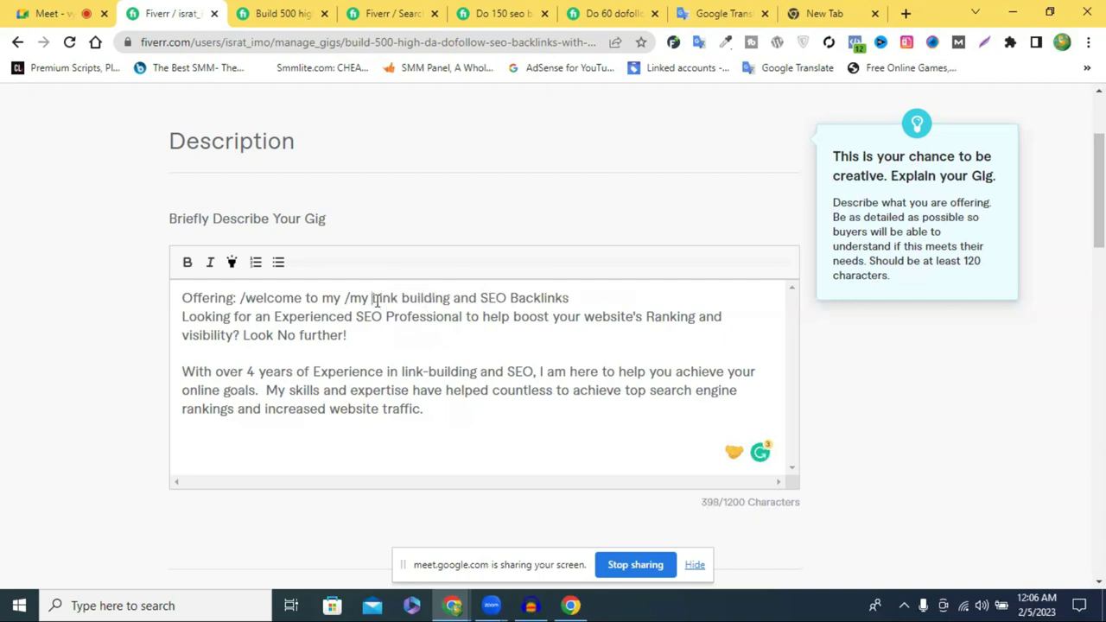
{"action": "left_click", "coordinate": [241, 299], "text": "shift"}
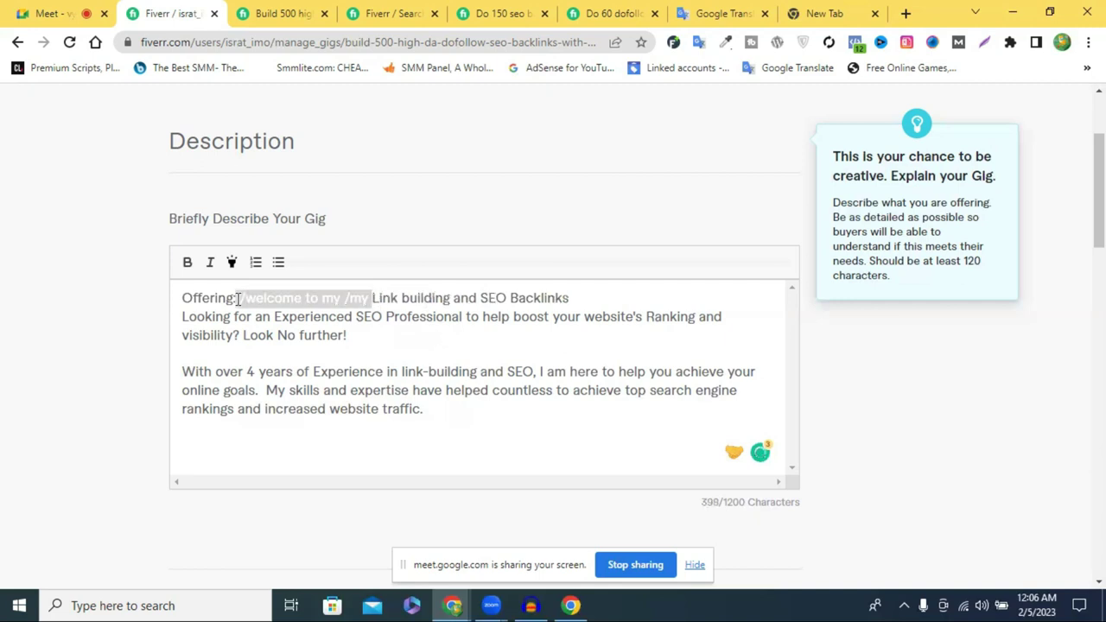
{"action": "key", "text": "BackSpace"}
{"action": "left_click", "coordinate": [448, 301]}
{"action": "type", "text": "services"}
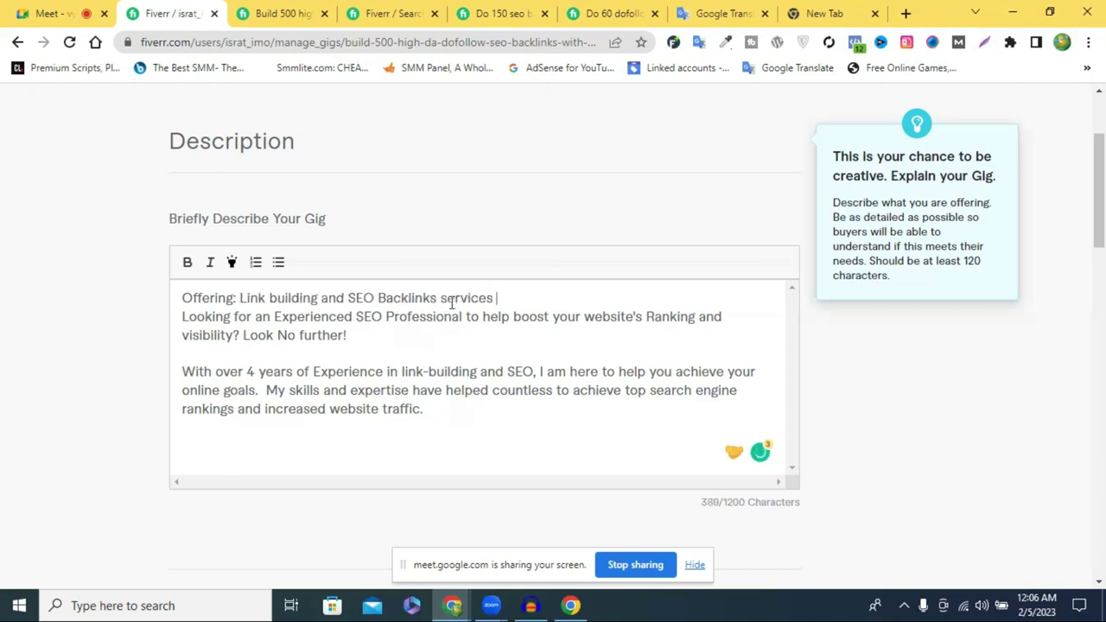
Make the opening line "Offering: Link building and SEO Backlinks services" bold and highlighted.
{"action": "left_click_drag", "start_coordinate": [511, 299], "coordinate": [182, 299]}
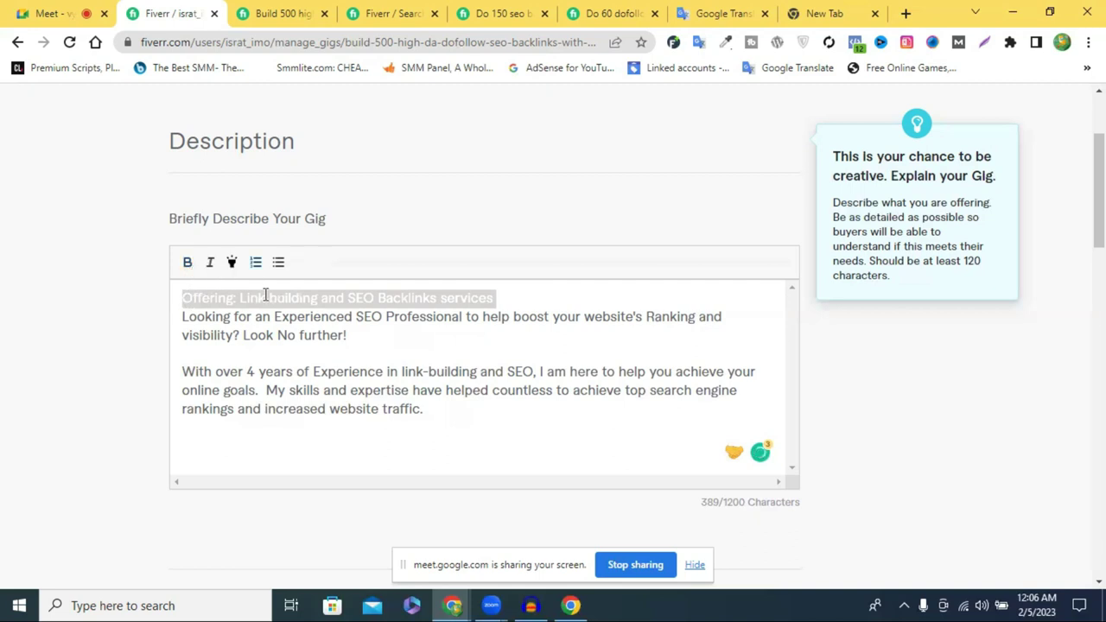
{"action": "triple_click", "coordinate": [337, 298]}
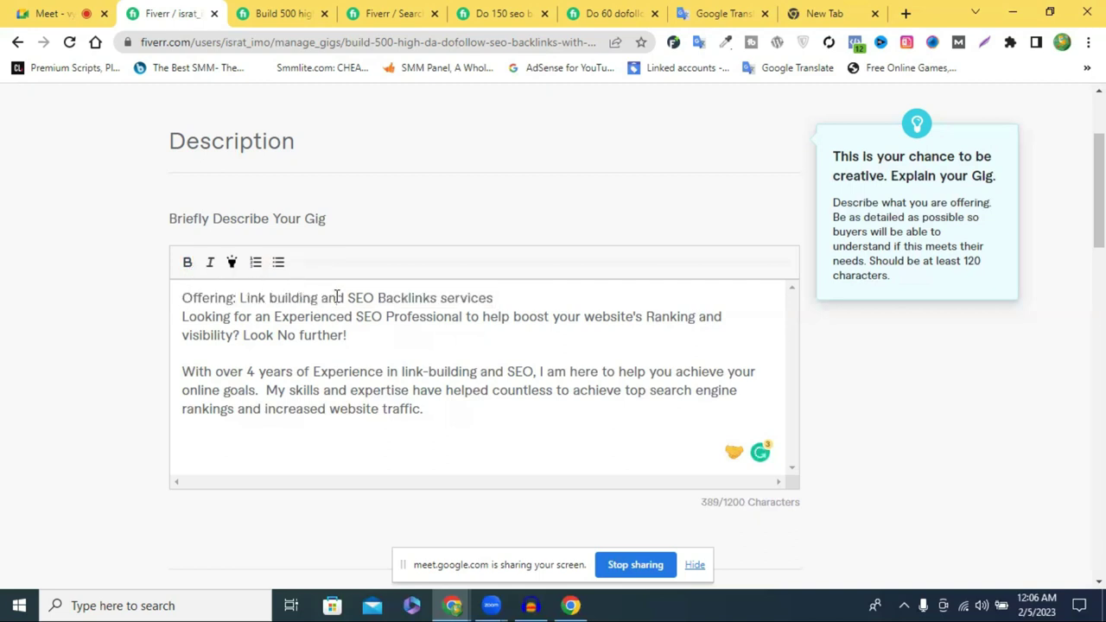
{"action": "left_click", "coordinate": [187, 263]}
{"action": "left_click", "coordinate": [233, 298]}
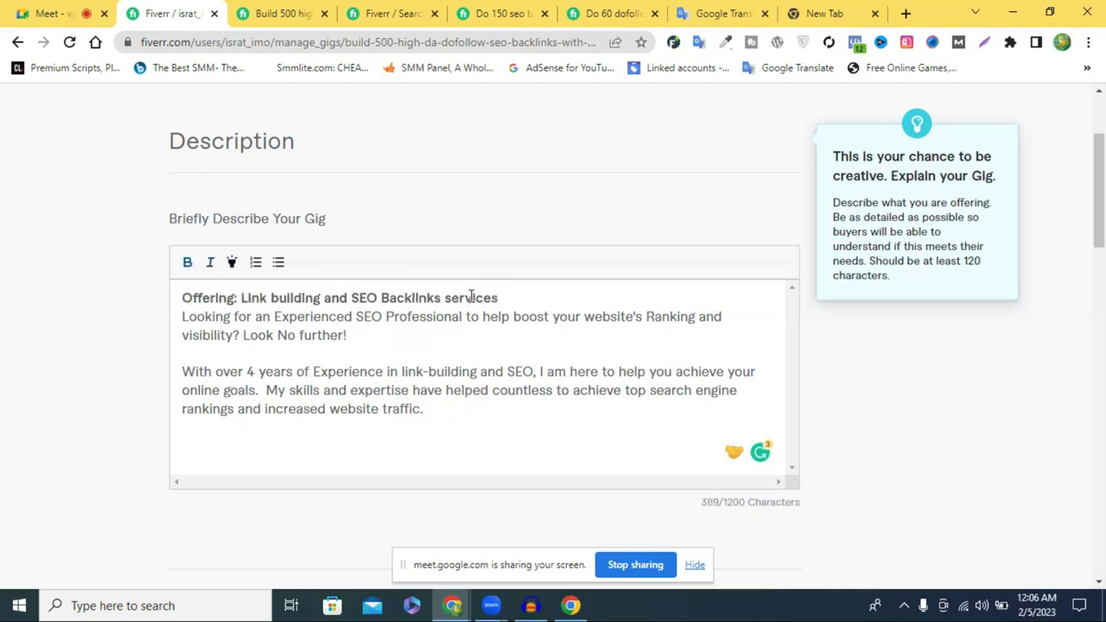
{"action": "left_click_drag", "start_coordinate": [504, 298], "coordinate": [180, 298]}
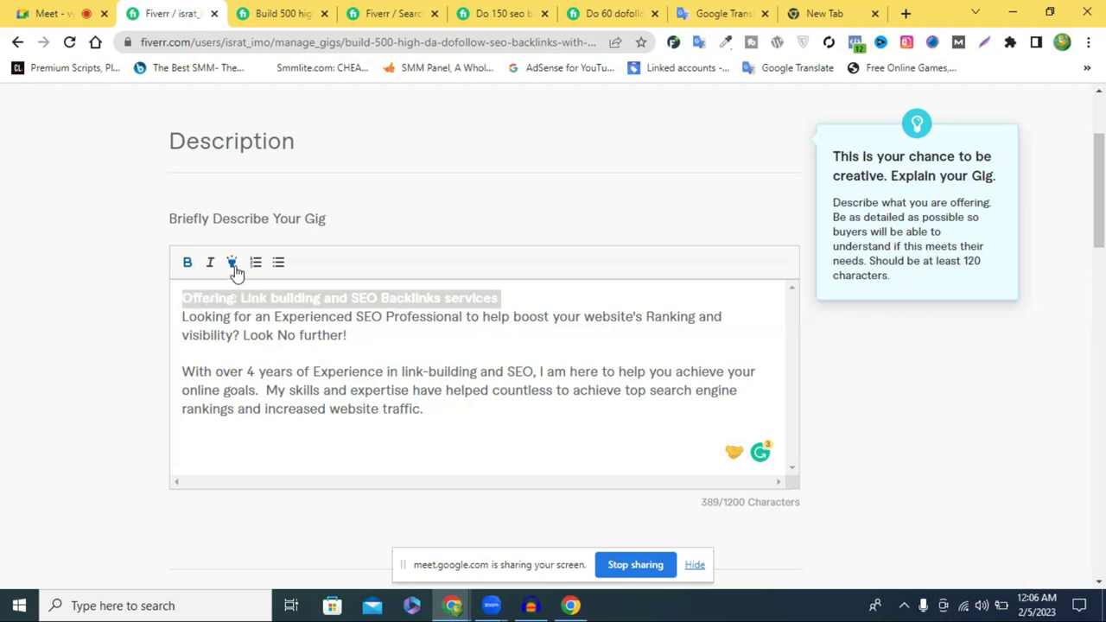
{"action": "left_click", "coordinate": [541, 320]}
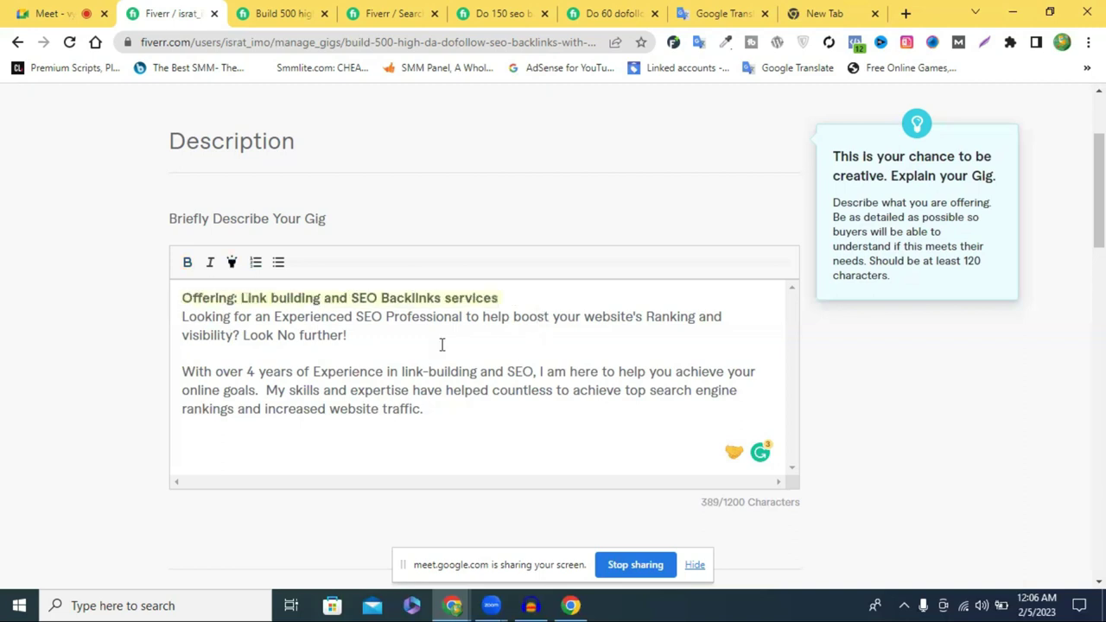
Make the paragraph beginning "Looking for an Experienced SEO Professional" bold.
{"action": "double_click", "coordinate": [265, 320]}
{"action": "triple_click", "coordinate": [265, 320]}
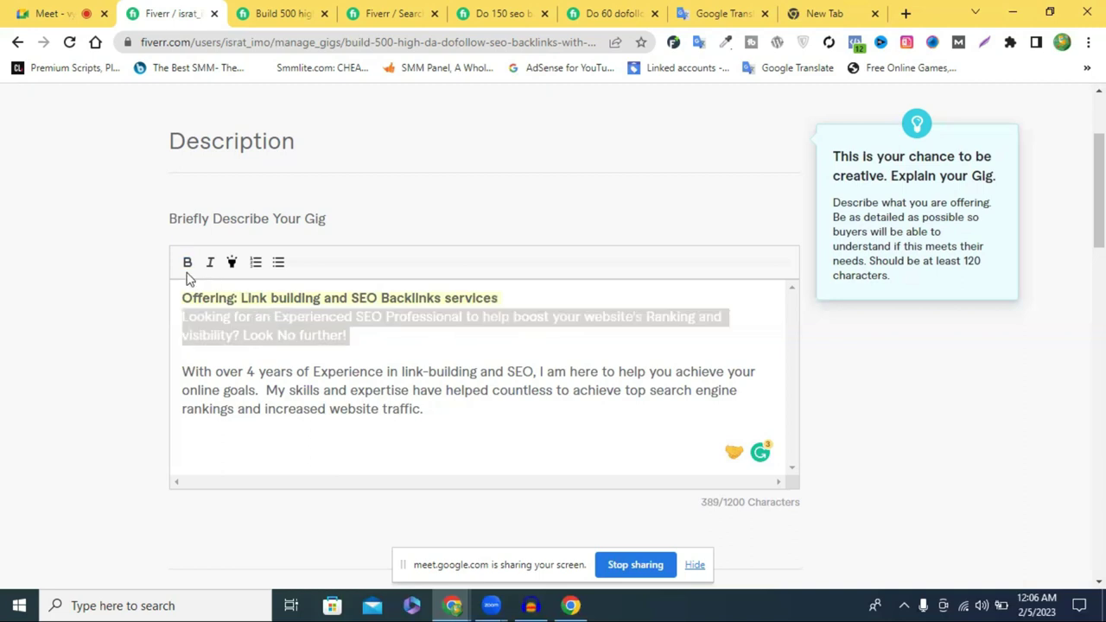
{"action": "left_click", "coordinate": [186, 262]}
{"action": "left_click", "coordinate": [324, 352]}
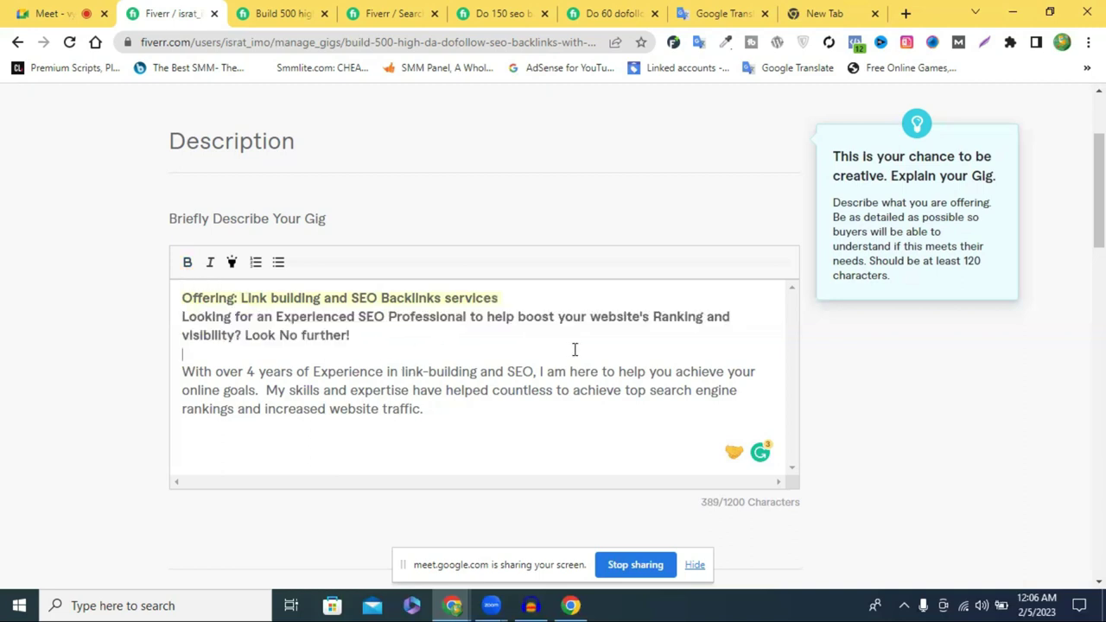
Make the phrase "With over 4 years of Experience in link-building and SEO" bold.
{"action": "triple_click", "coordinate": [280, 394]}
{"action": "left_click", "coordinate": [406, 390]}
{"action": "left_click_drag", "start_coordinate": [534, 371], "coordinate": [180, 371]}
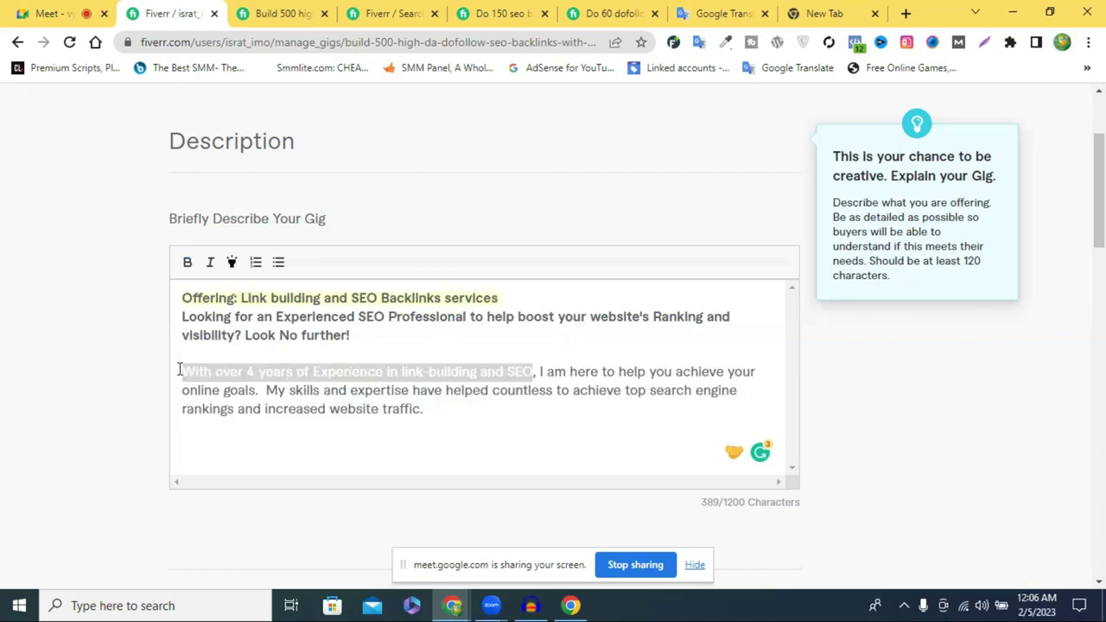
{"action": "left_click", "coordinate": [188, 262]}
{"action": "left_click", "coordinate": [610, 419]}
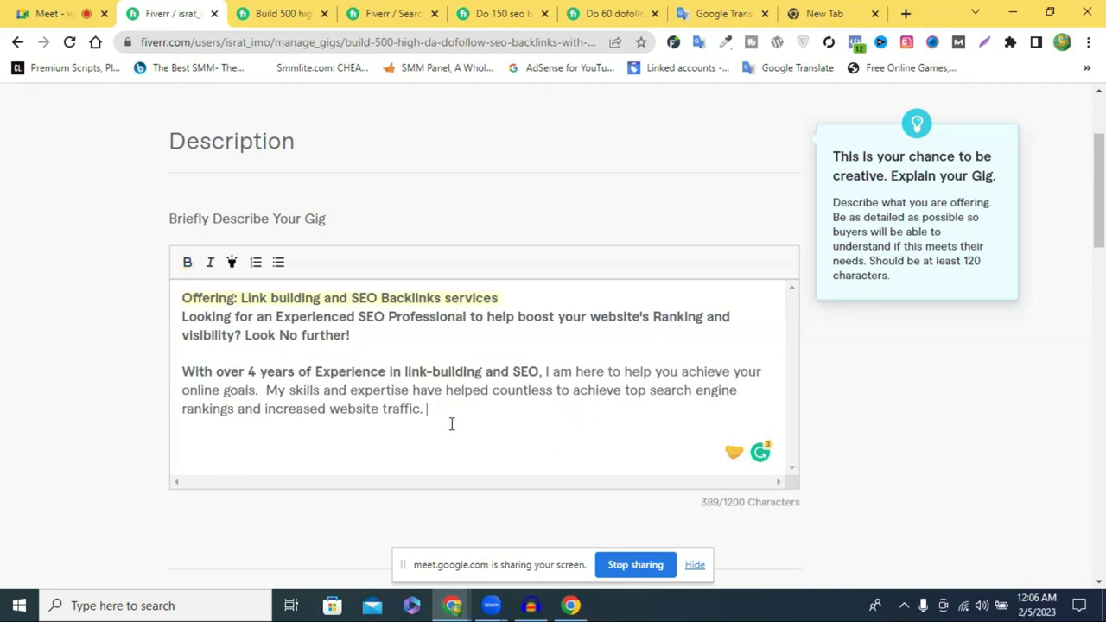
Add the heading "My Services Description:" on a new line below the experience paragraph, separated by a blank line.
{"action": "key", "text": "Return"}
{"action": "type", "text": "My"}
{"action": "type", "text": "Ser"}
{"action": "key", "text": "BackSpace"}
{"action": "key", "text": "BackSpace"}
{"action": "key", "text": "BackSpace"}
{"action": "type", "text": "services"}
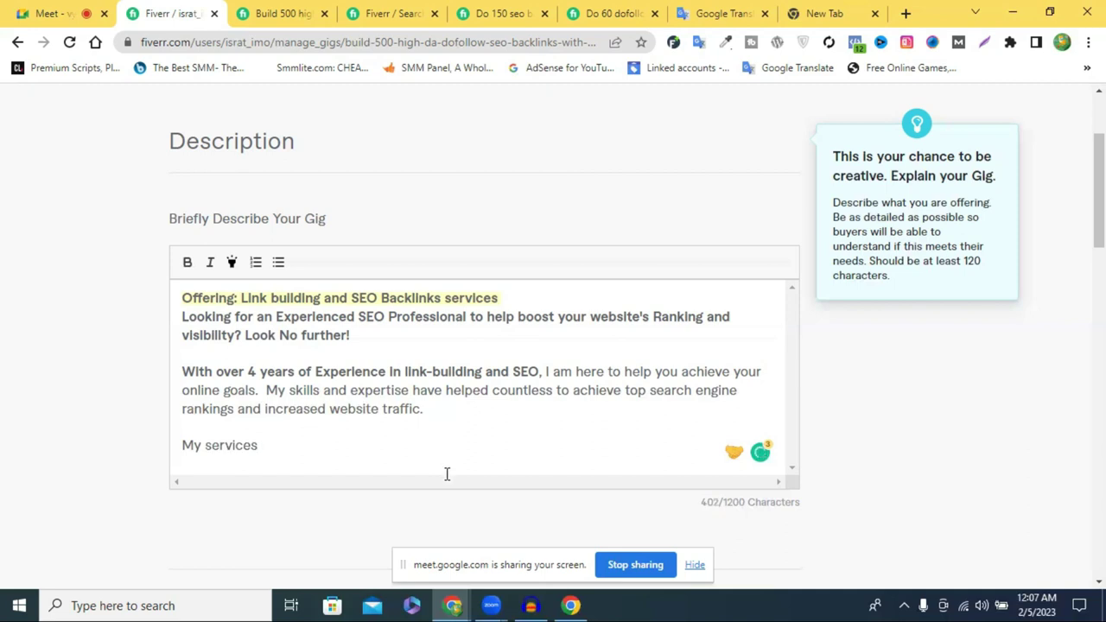
{"action": "left_click", "coordinate": [208, 447]}
{"action": "key", "text": "Delete"}
{"action": "type", "text": "Services Description"}
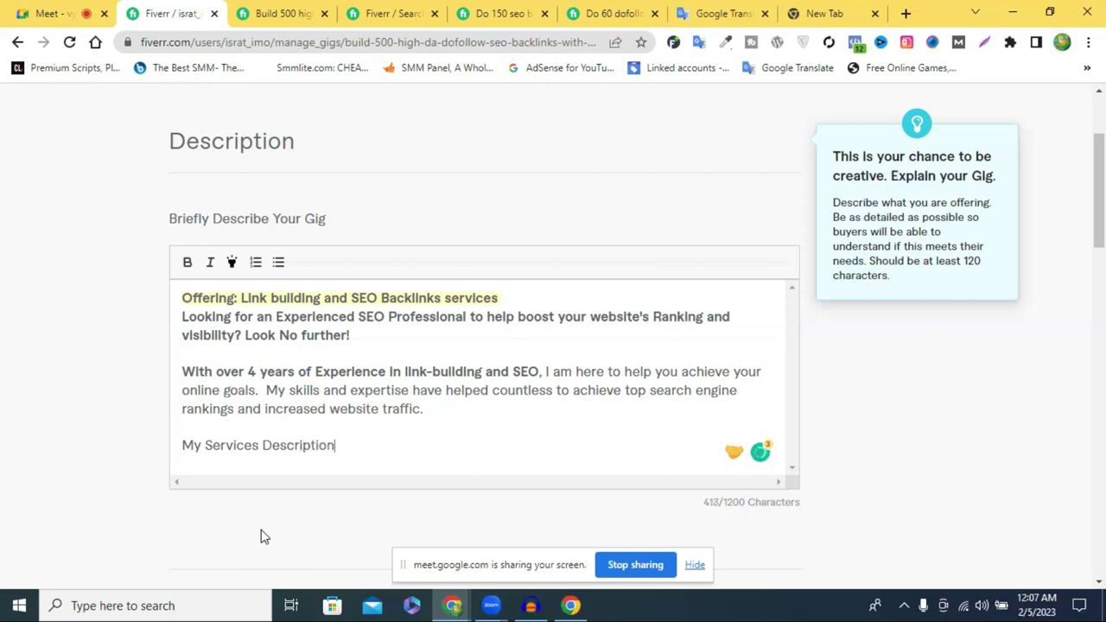
{"action": "type", "text": ":"}
Insert a blank line between the Offering line and the "Looking for an Experienced SEO Professional" paragraph.
{"action": "scroll", "coordinate": [314, 409], "scroll_direction": "up", "scroll_amount": 1}
{"action": "scroll", "coordinate": [467, 397], "scroll_direction": "down", "scroll_amount": 1}
{"action": "scroll", "coordinate": [778, 427], "scroll_direction": "down", "scroll_amount": 2}
{"action": "scroll", "coordinate": [482, 375], "scroll_direction": "up", "scroll_amount": 1}
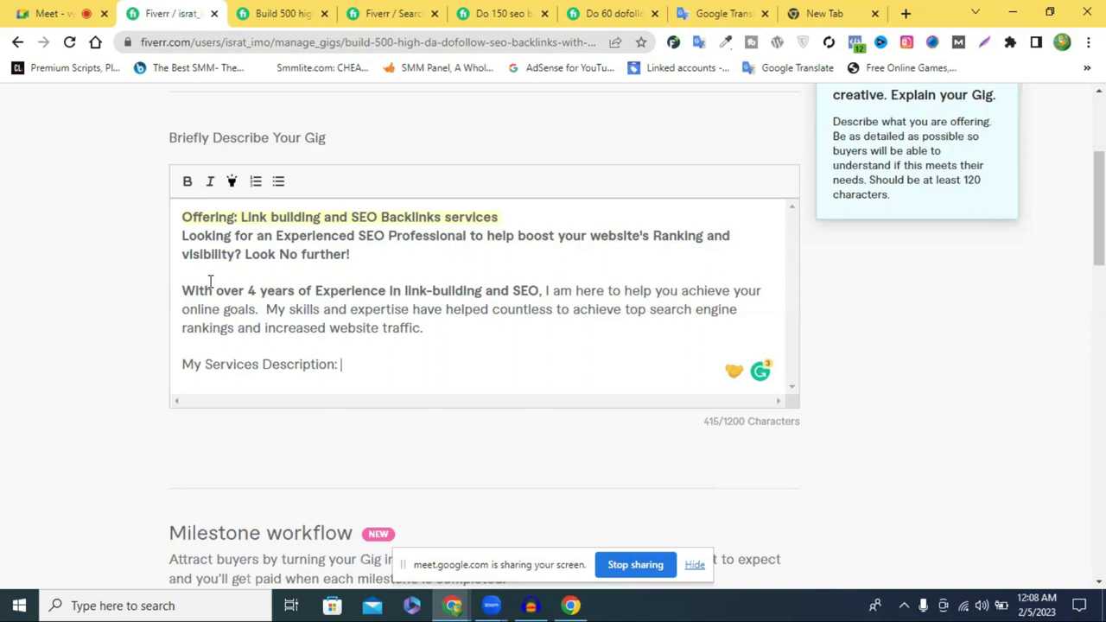
{"action": "left_click", "coordinate": [183, 235]}
{"action": "key", "text": "Return"}
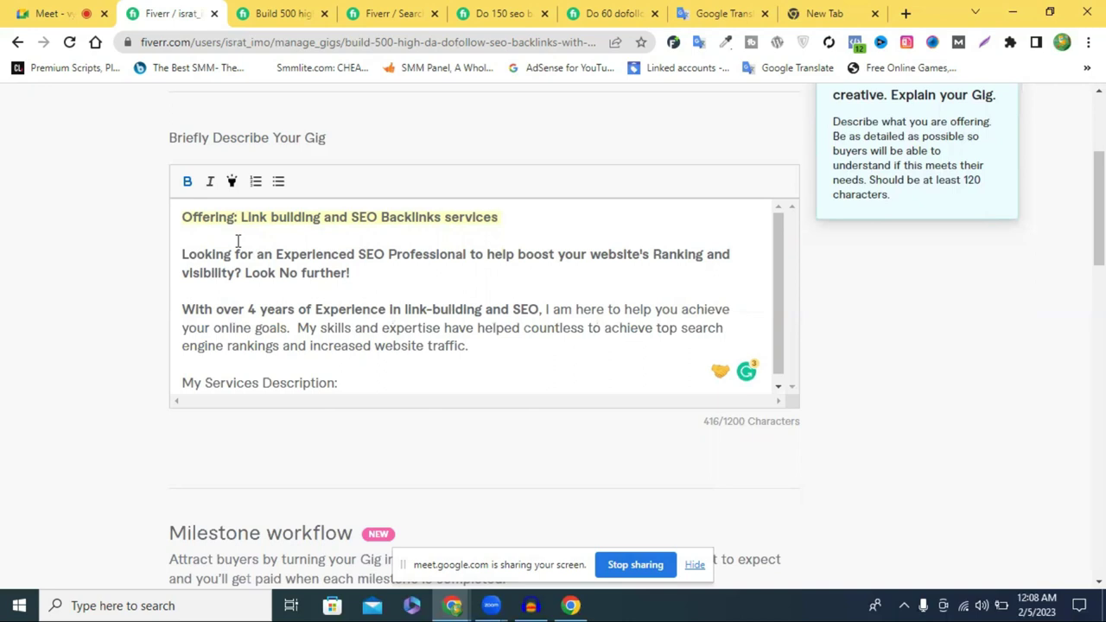
{"action": "left_click_drag", "start_coordinate": [358, 273], "coordinate": [164, 254]}
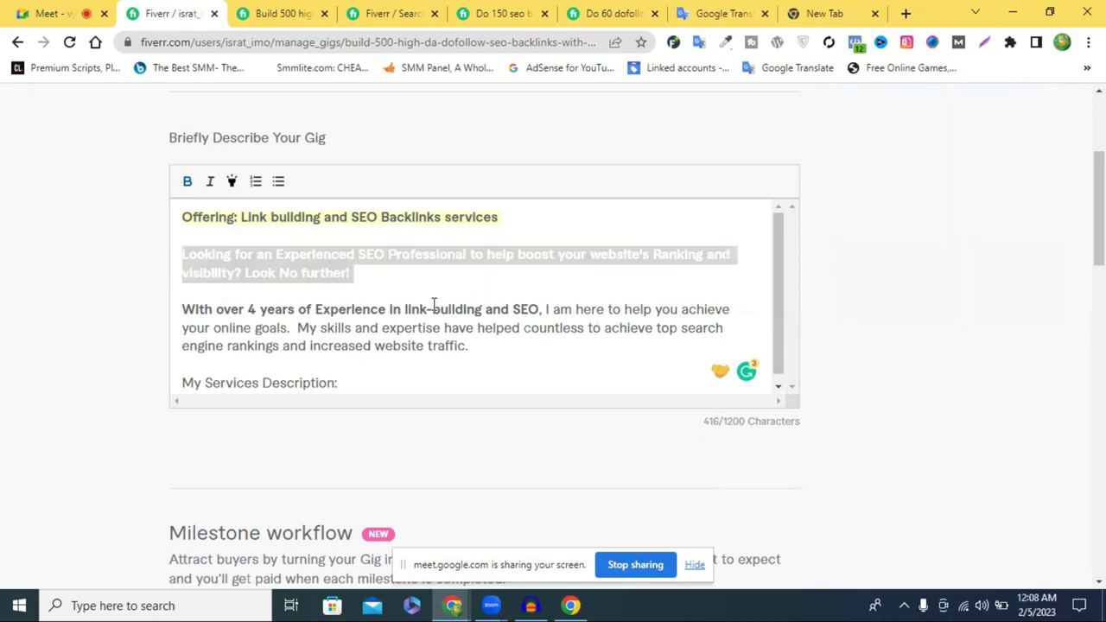
{"action": "left_click", "coordinate": [482, 289]}
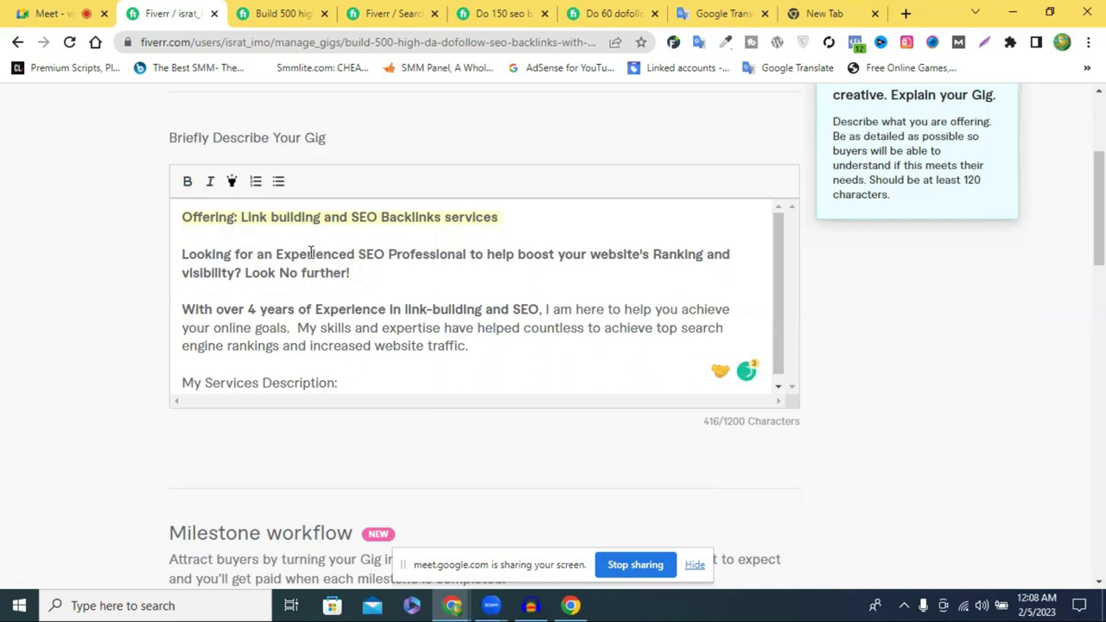
{"action": "left_click", "coordinate": [271, 312]}
{"action": "left_click_drag", "start_coordinate": [361, 337], "coordinate": [587, 353]}
{"action": "left_click", "coordinate": [314, 274]}
{"action": "triple_click", "coordinate": [361, 256]}
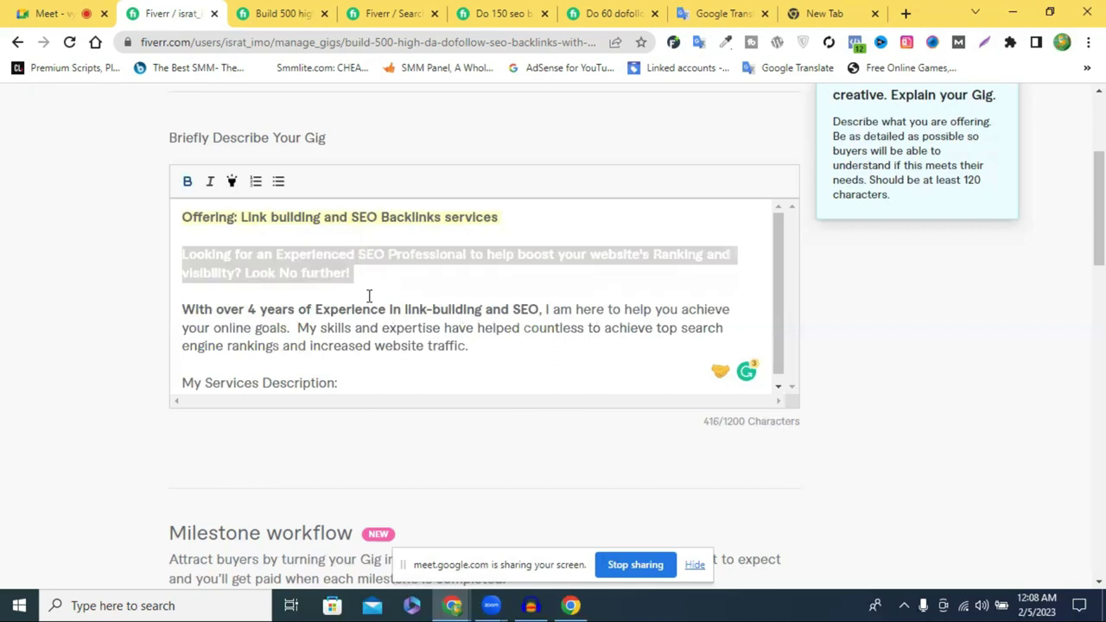
{"action": "left_click", "coordinate": [369, 296]}
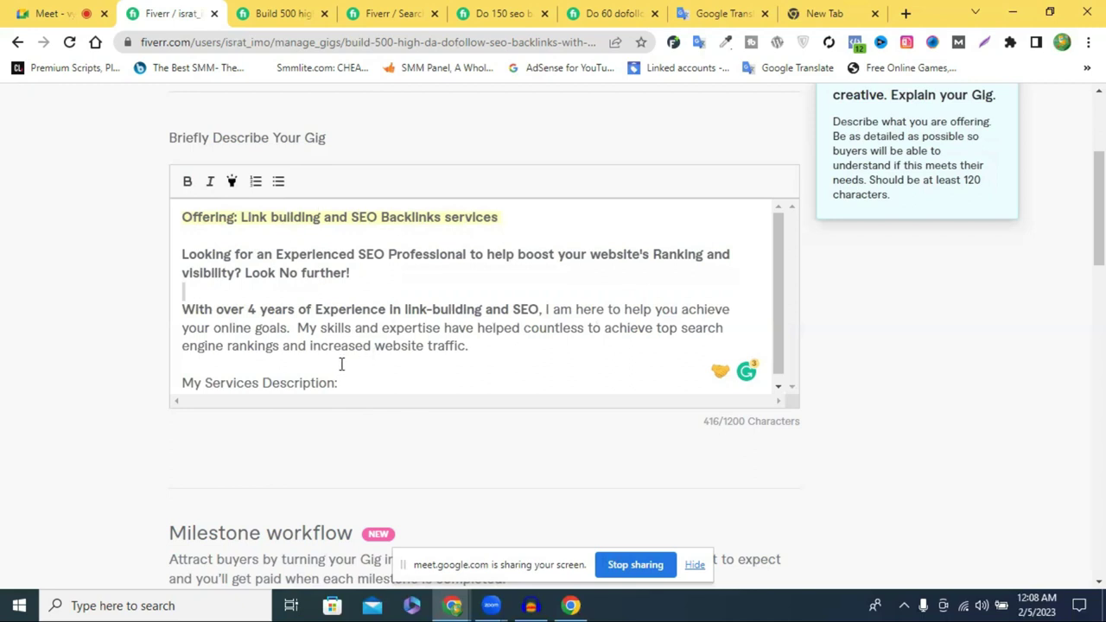
Make the heading "My Services Description:" bold and highlighted.
{"action": "scroll", "coordinate": [289, 370], "scroll_direction": "down", "scroll_amount": 1}
{"action": "triple_click", "coordinate": [289, 370]}
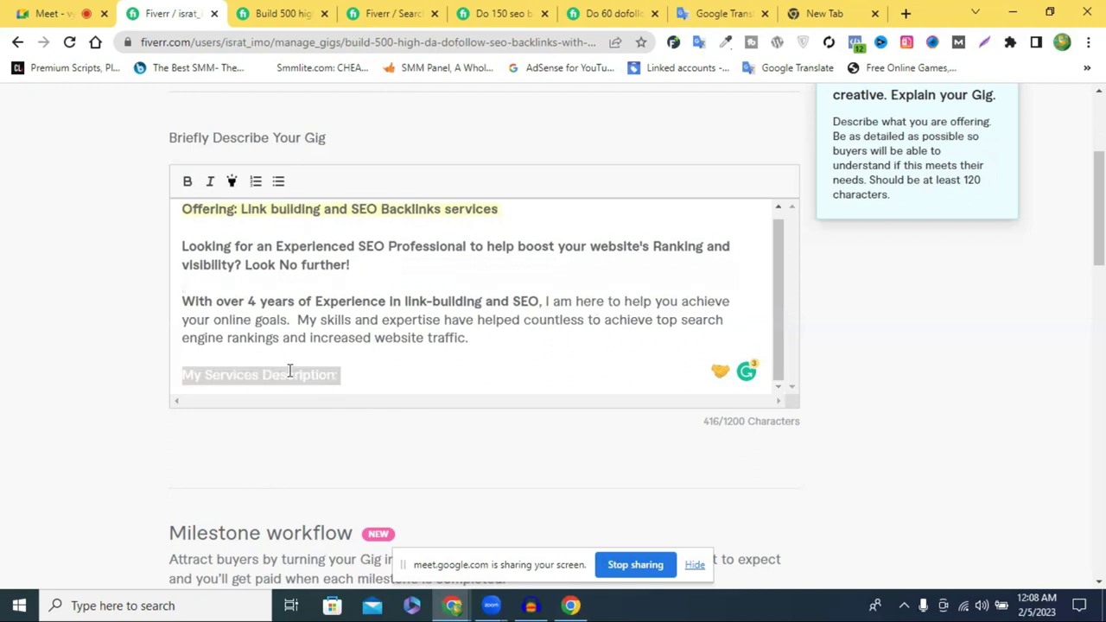
{"action": "left_click", "coordinate": [187, 182]}
{"action": "left_click", "coordinate": [355, 374]}
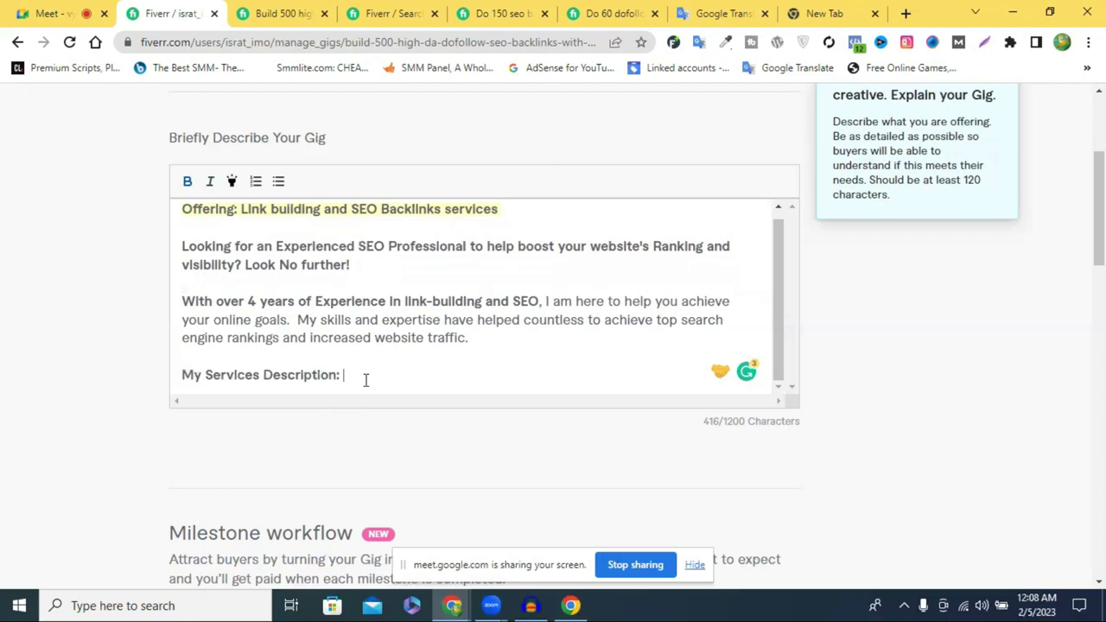
{"action": "left_click_drag", "start_coordinate": [357, 375], "coordinate": [184, 375]}
{"action": "left_click", "coordinate": [232, 181]}
{"action": "left_click", "coordinate": [358, 368]}
Start a bulleted list below the "My Services Description:" heading with the text "High Authority", correcting the spelling of "Authority".
{"action": "key", "text": "Return"}
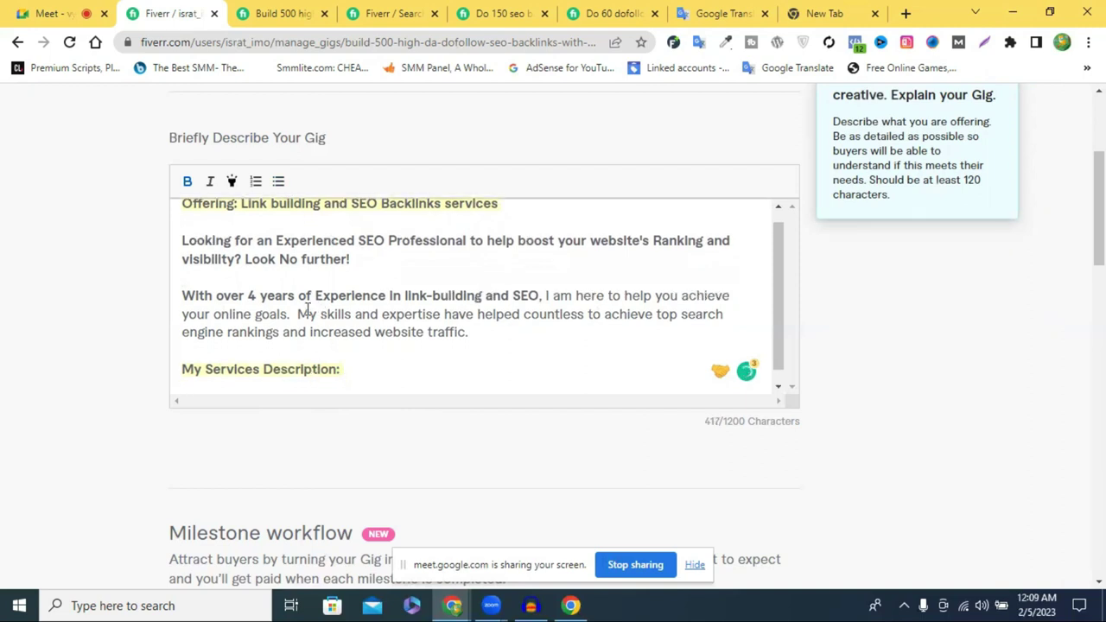
{"action": "left_click", "coordinate": [278, 185]}
{"action": "left_click", "coordinate": [280, 185]}
{"action": "type", "text": "H"}
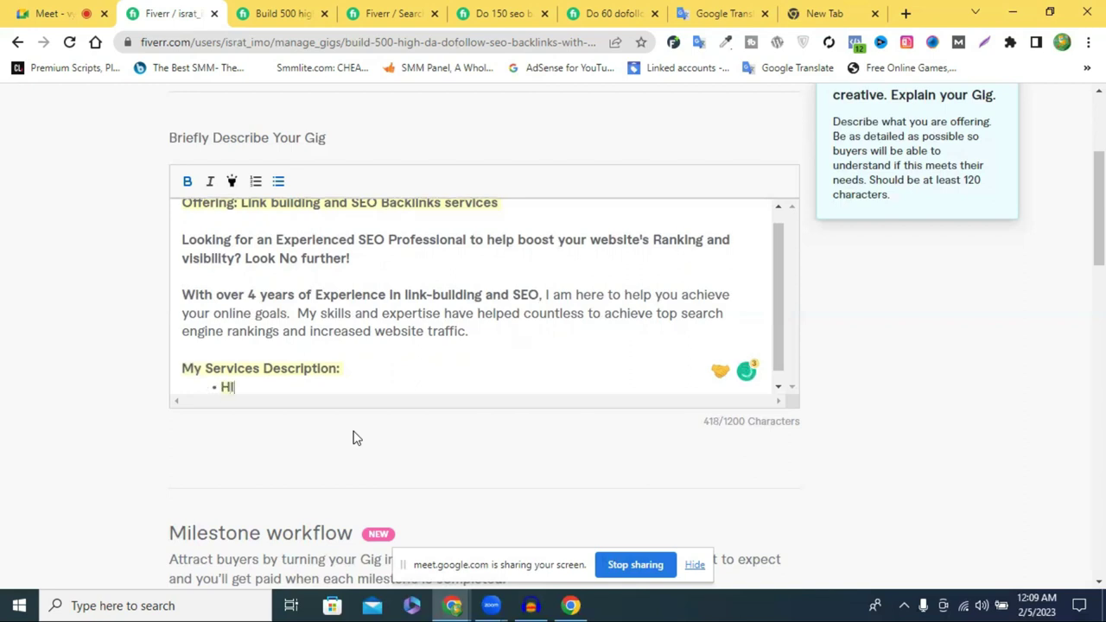
{"action": "type", "text": "igh Authortity"}
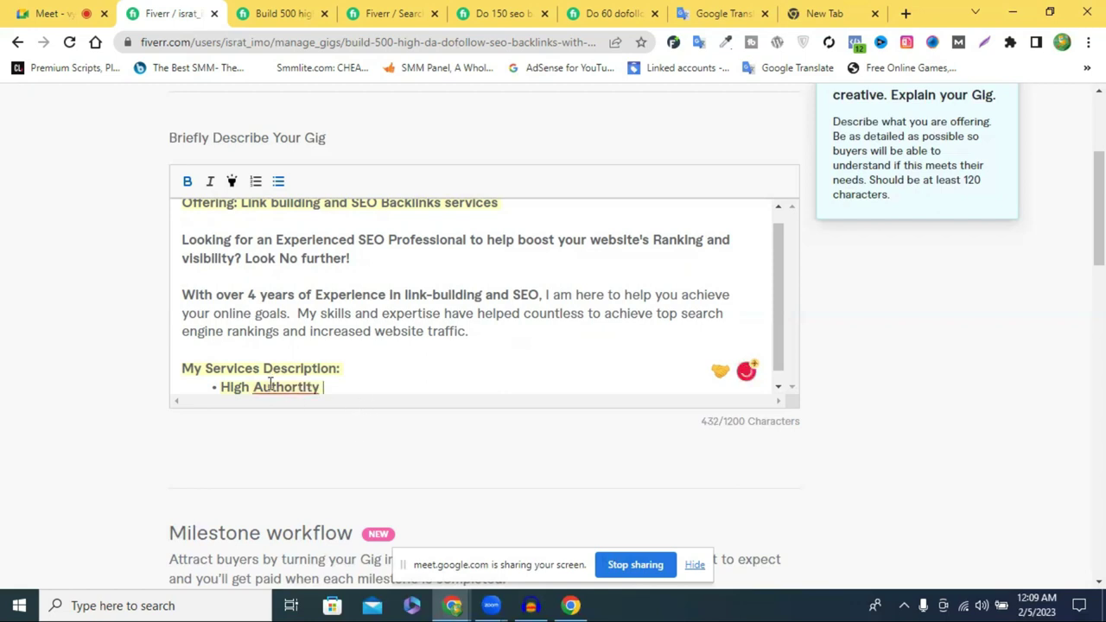
{"action": "mouse_move", "coordinate": [272, 389]}
{"action": "left_click", "coordinate": [289, 416]}
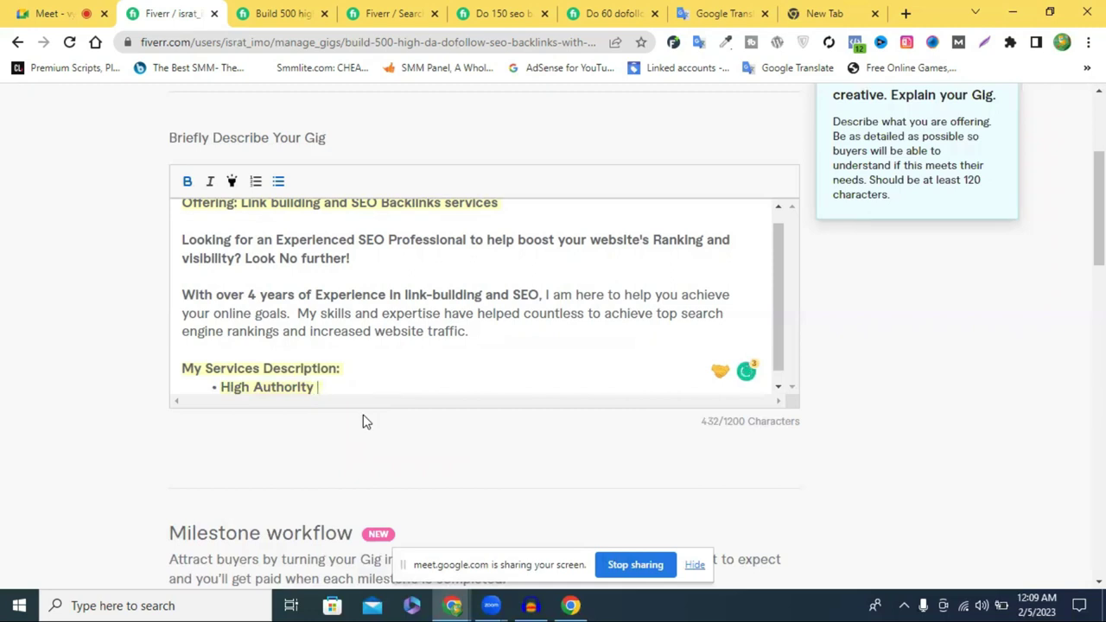
Remove the bold and highlight formatting from the "High Authority" bullet, keeping it as a bulleted item.
{"action": "left_click_drag", "start_coordinate": [318, 388], "coordinate": [218, 375]}
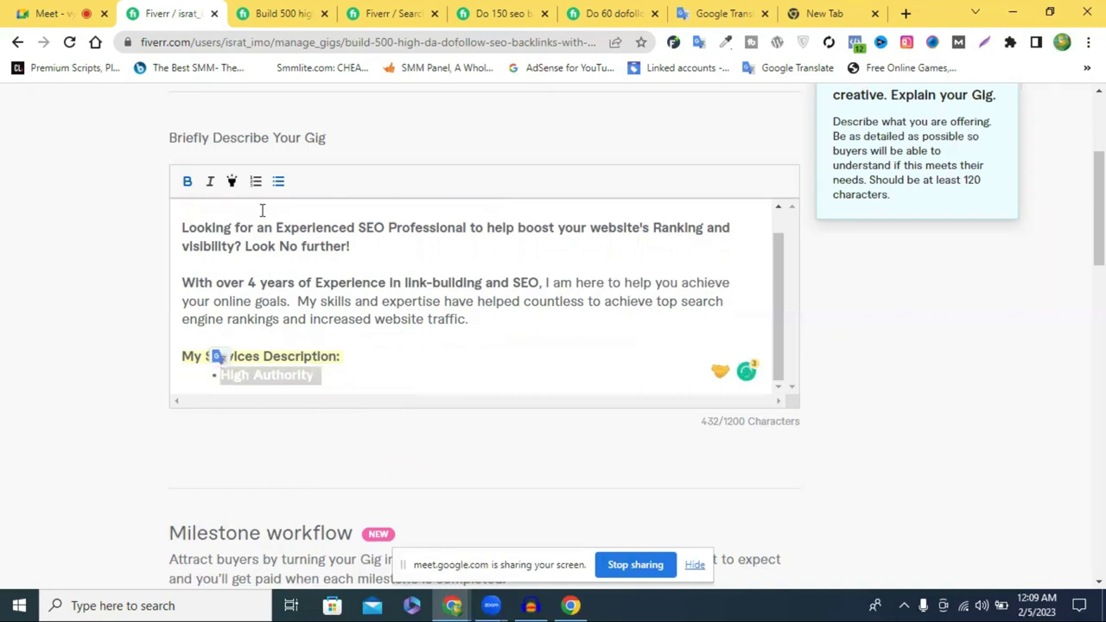
{"action": "left_click", "coordinate": [277, 185]}
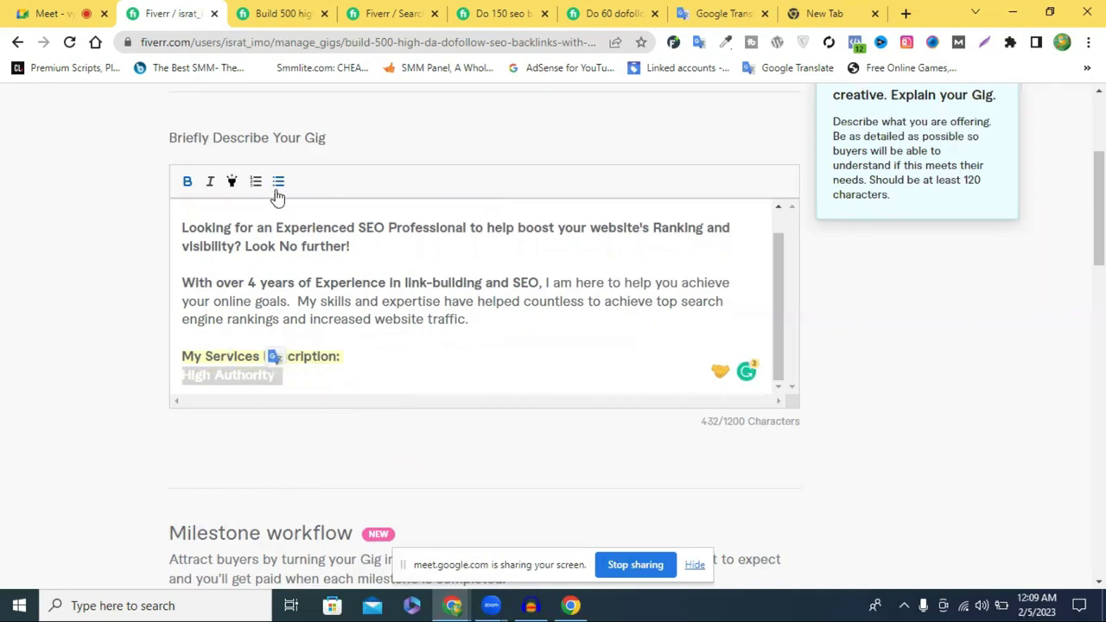
{"action": "left_click", "coordinate": [278, 185]}
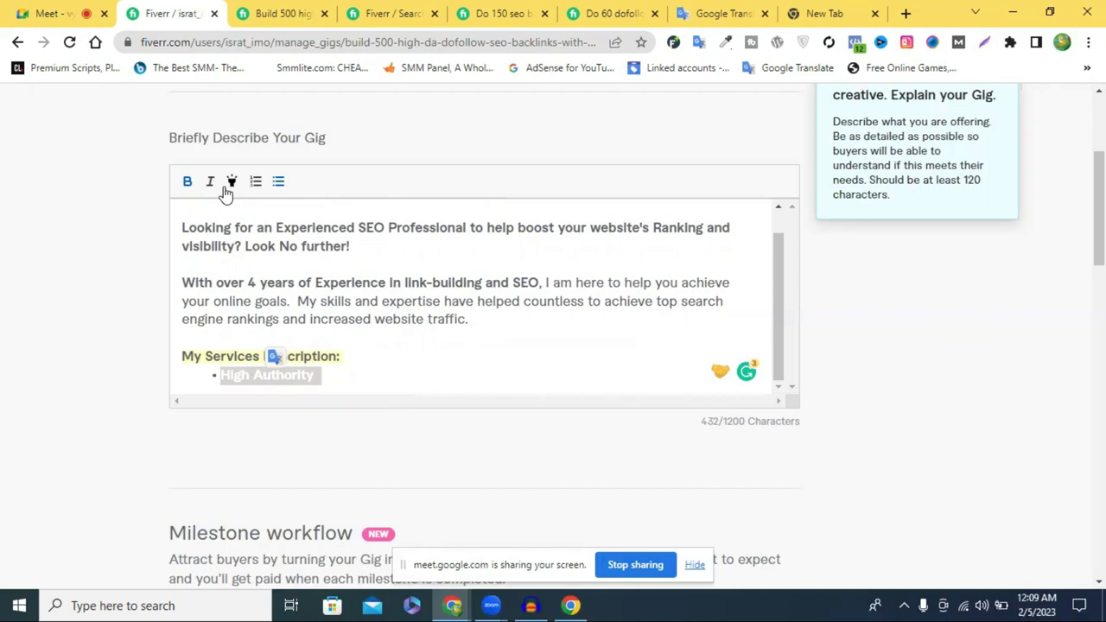
{"action": "left_click", "coordinate": [314, 377]}
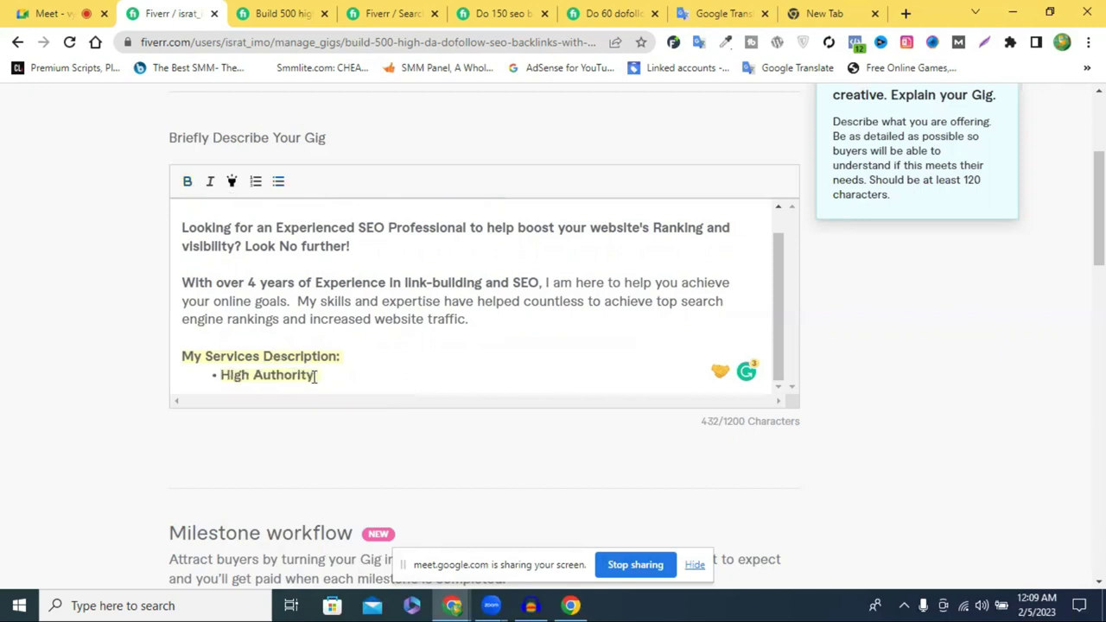
{"action": "left_click", "coordinate": [459, 365]}
{"action": "double_click", "coordinate": [263, 378]}
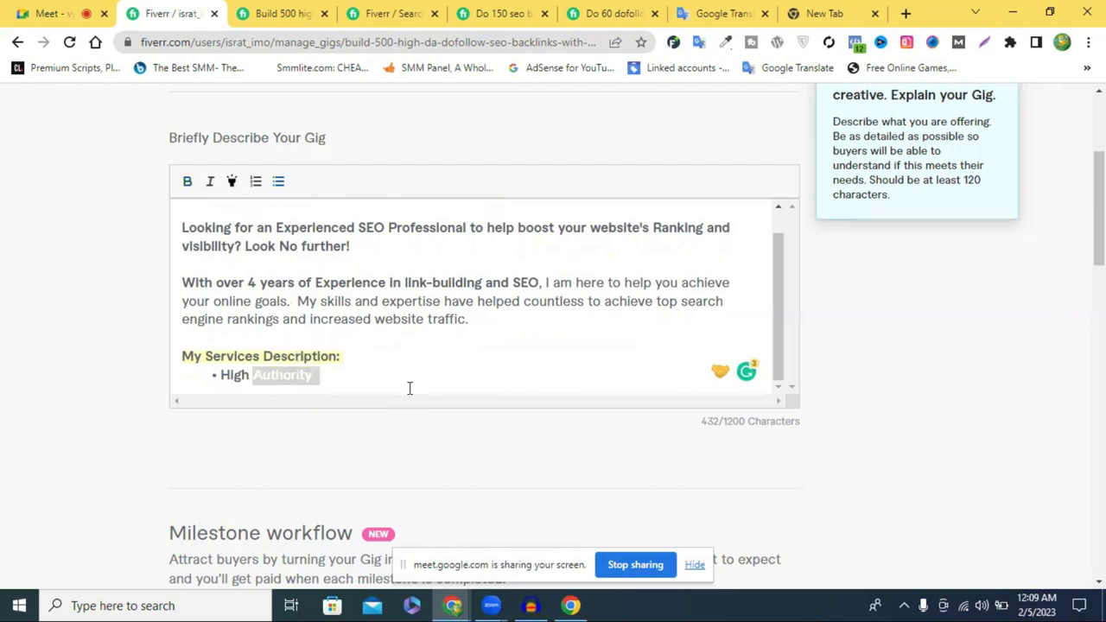
{"action": "triple_click", "coordinate": [231, 374]}
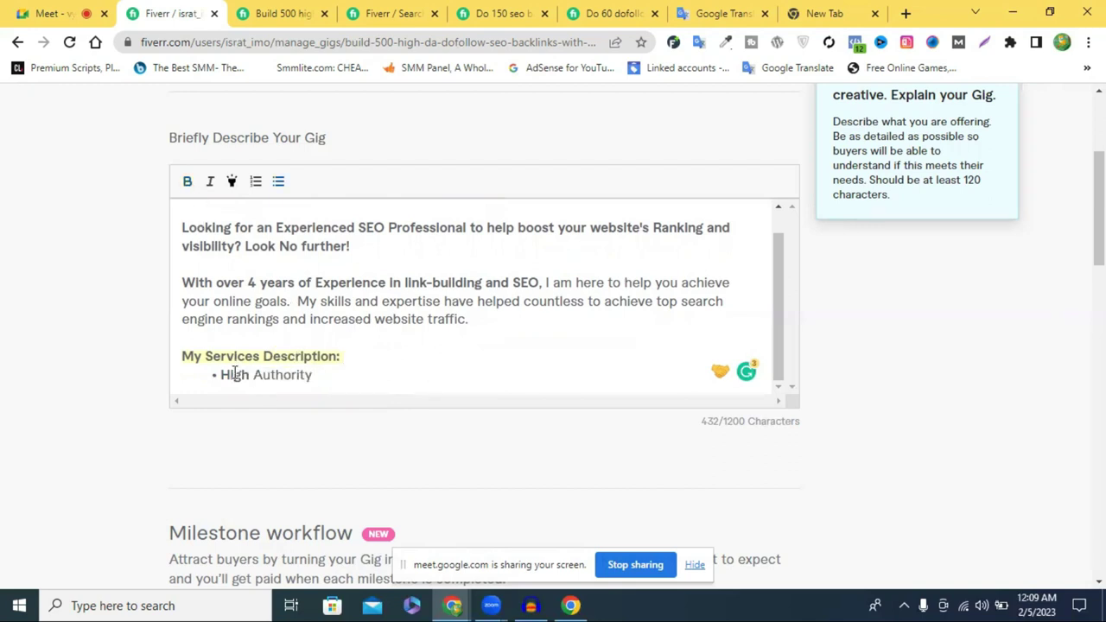
{"action": "left_click", "coordinate": [190, 185]}
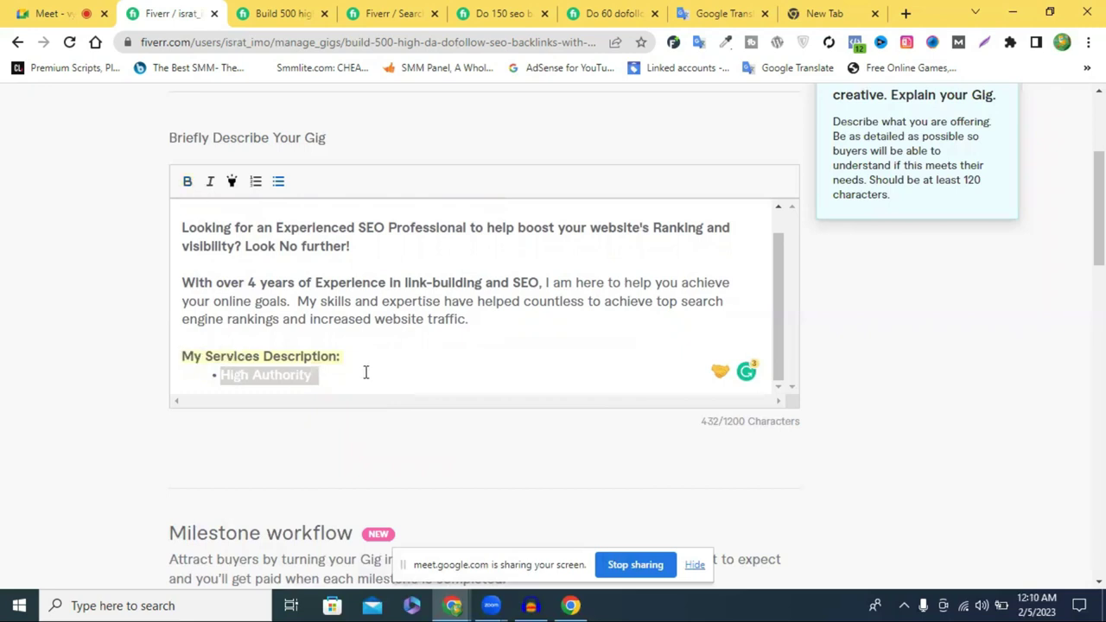
{"action": "left_click", "coordinate": [349, 422]}
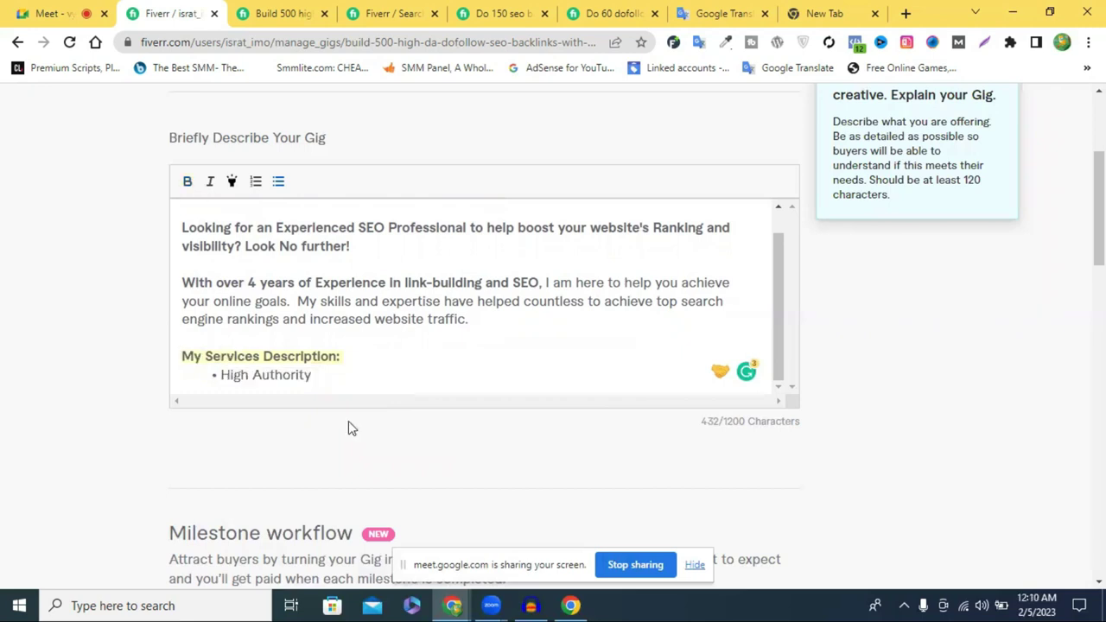
Replace the hyphen in "link-building" with a space in the experience paragraph, and return to the "High Authority" bullet.
{"action": "key", "text": "BackSpace"}
{"action": "scroll", "coordinate": [223, 277], "scroll_direction": "up", "scroll_amount": 1}
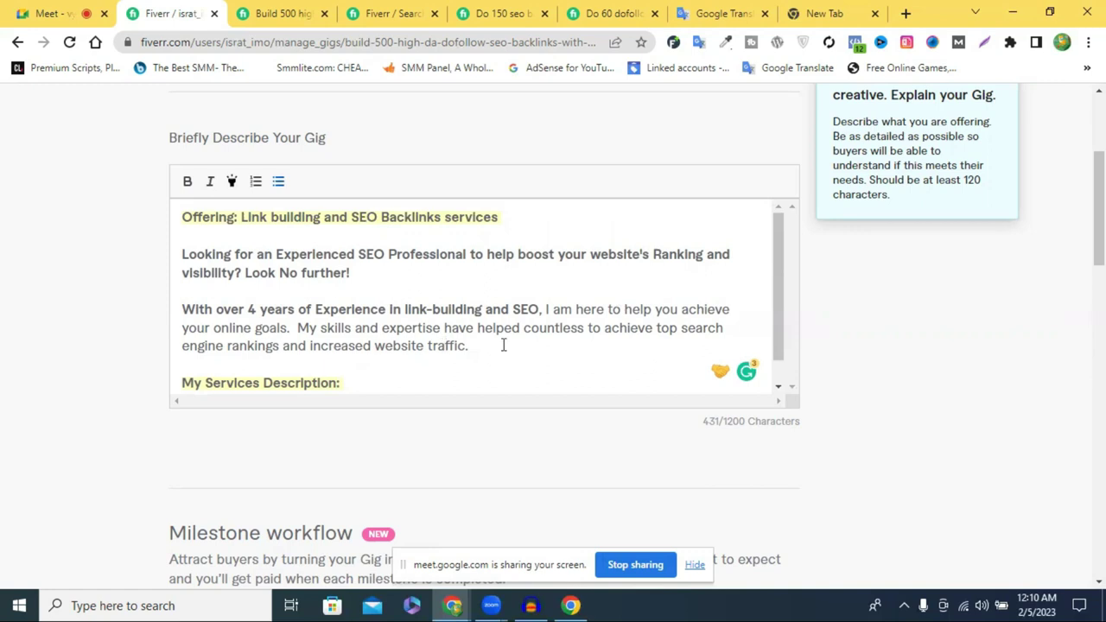
{"action": "double_click", "coordinate": [430, 309]}
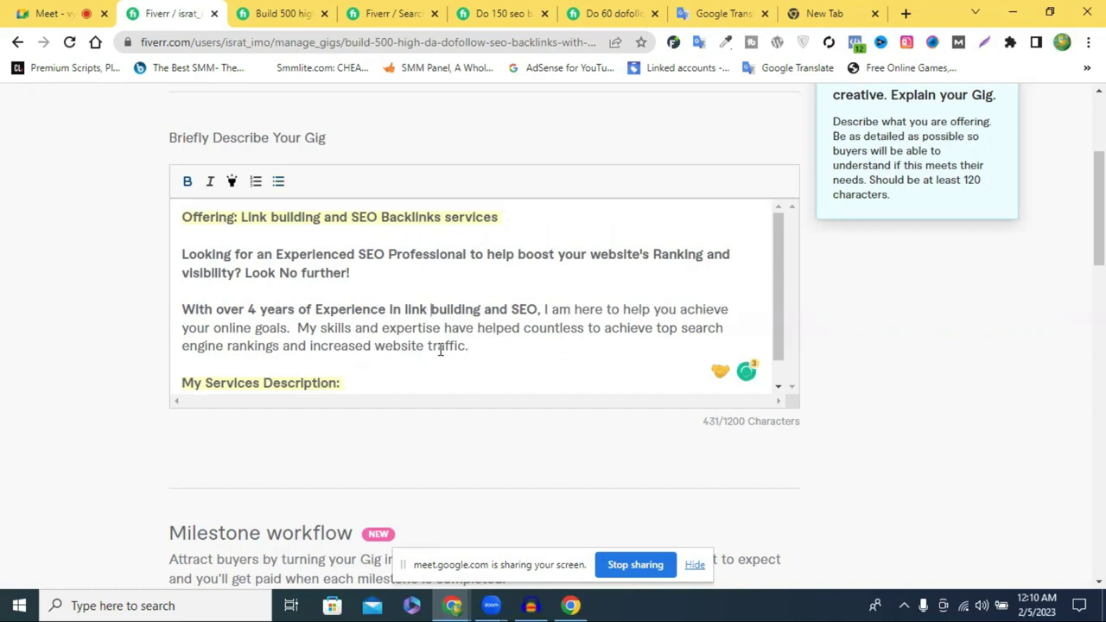
{"action": "left_click", "coordinate": [330, 377]}
{"action": "type", "text": "High Authority |"}
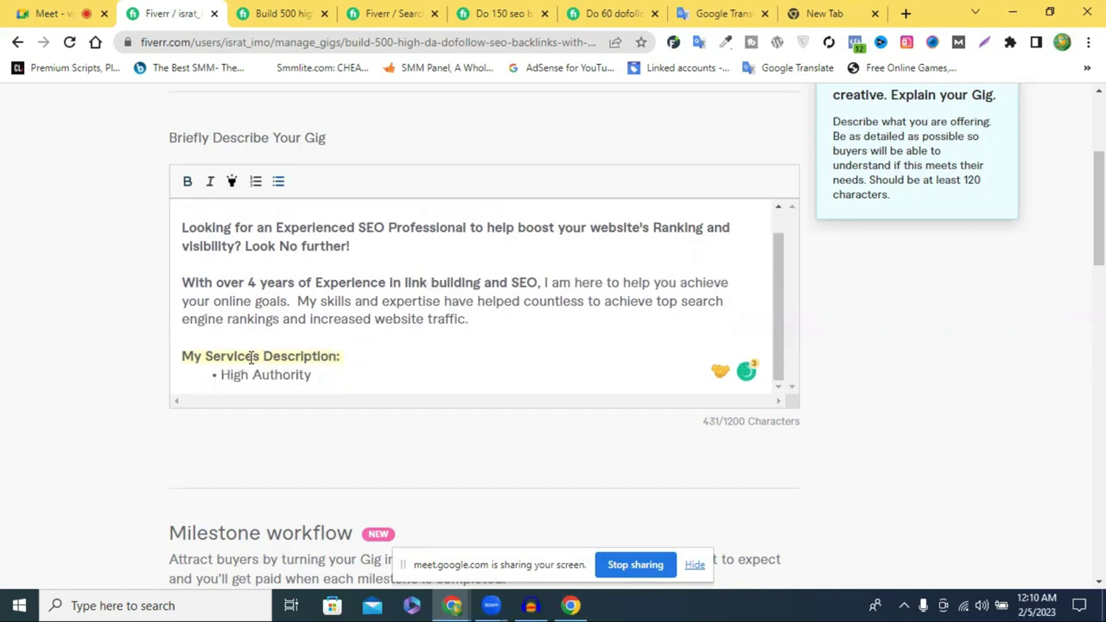
{"action": "left_click", "coordinate": [340, 384]}
{"action": "type", "text": "Dofollow"}
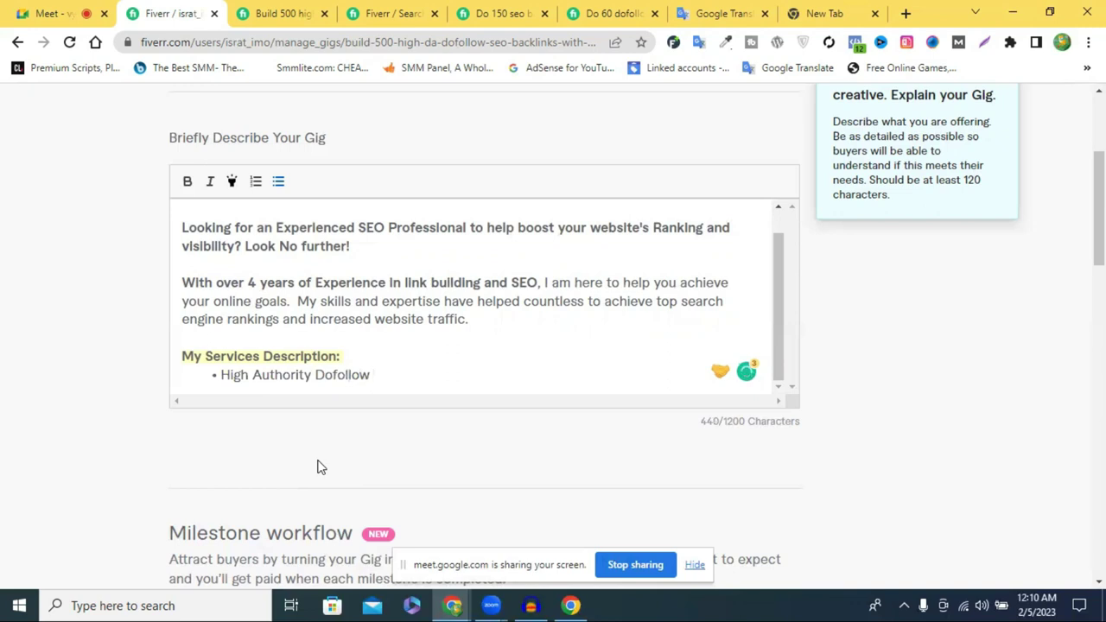
{"action": "key", "text": "BackSpace"}
{"action": "key", "text": "BackSpace"}
{"action": "key", "text": "BackSpace"}
{"action": "key", "text": "BackSpace"}
{"action": "key", "text": "BackSpace"}
{"action": "key", "text": "BackSpace"}
{"action": "key", "text": "BackSpace"}
{"action": "key", "text": "BackSpace"}
{"action": "key", "text": "BackSpace"}
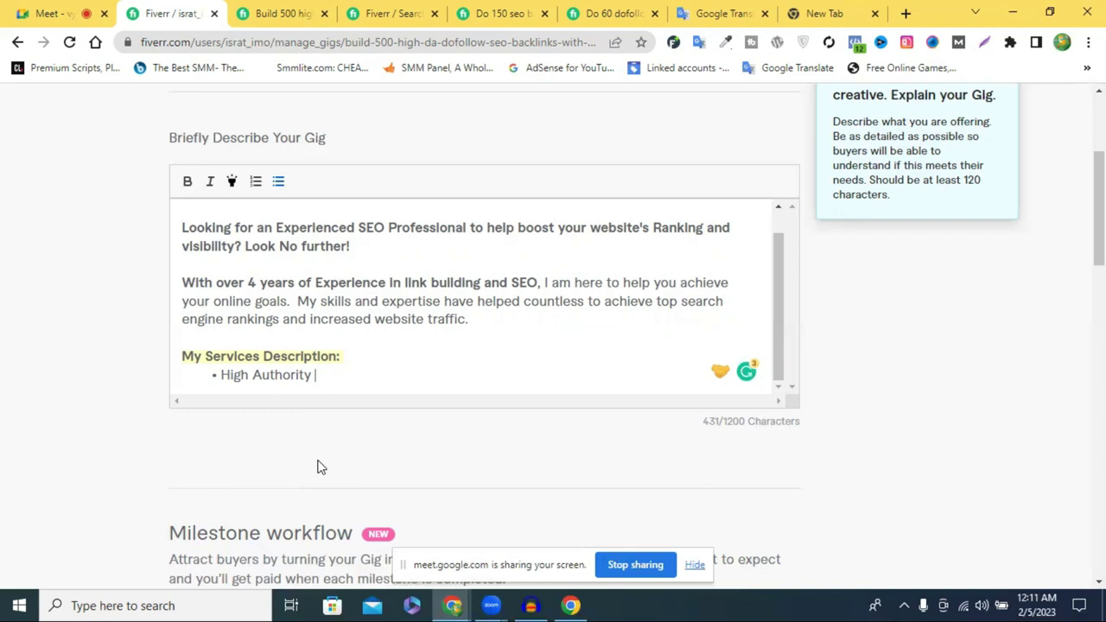
Extend the first bullet after "High Authority" with "Dofollow SEO BAcklink & Link Building Creation".
{"action": "type", "text": "Dofollow SEO "}
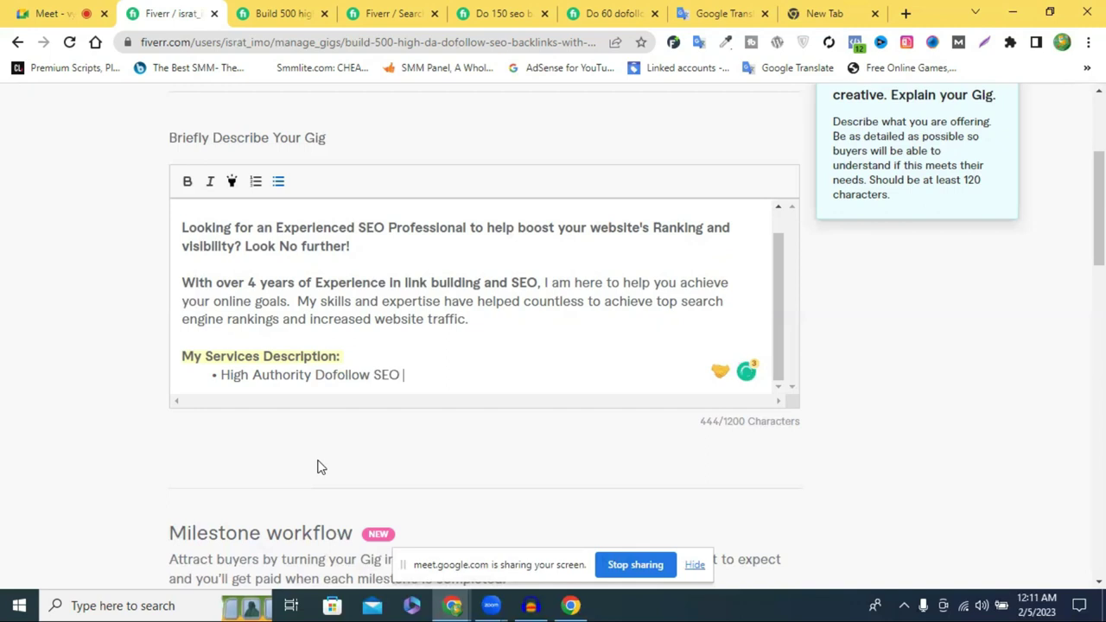
{"action": "type", "text": "BAcklink"}
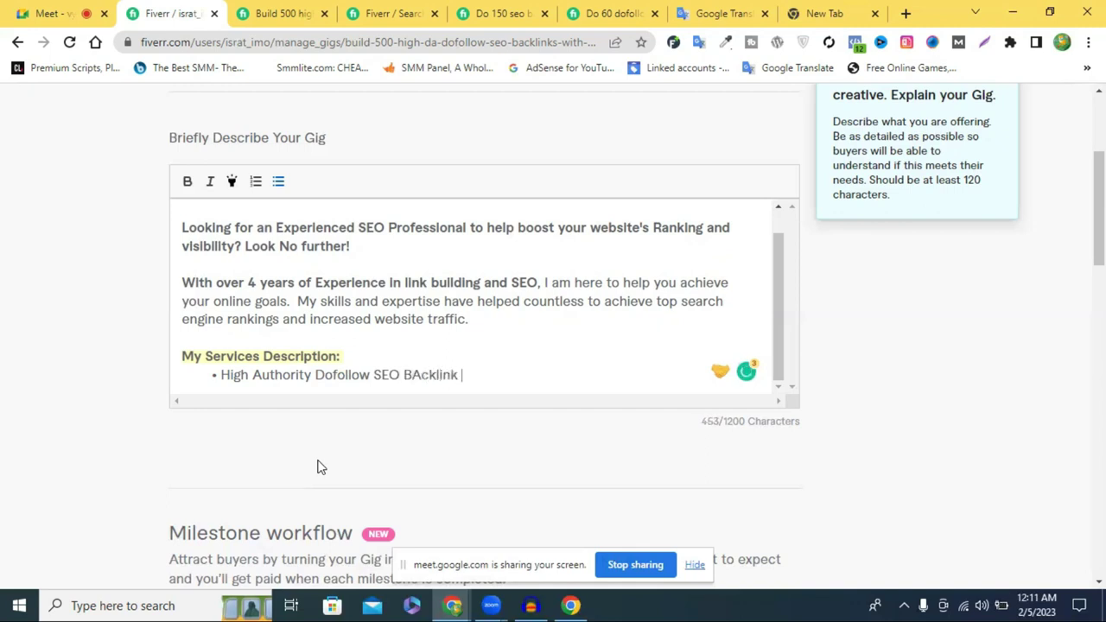
{"action": "type", "text": " and"}
{"action": "key", "text": "BackSpace"}
{"action": "key", "text": "BackSpace"}
{"action": "key", "text": "BackSpace"}
{"action": "key", "text": "BackSpace"}
{"action": "type", "text": "&&"}
{"action": "key", "text": "BackSpace"}
{"action": "type", "text": "k Bu"}
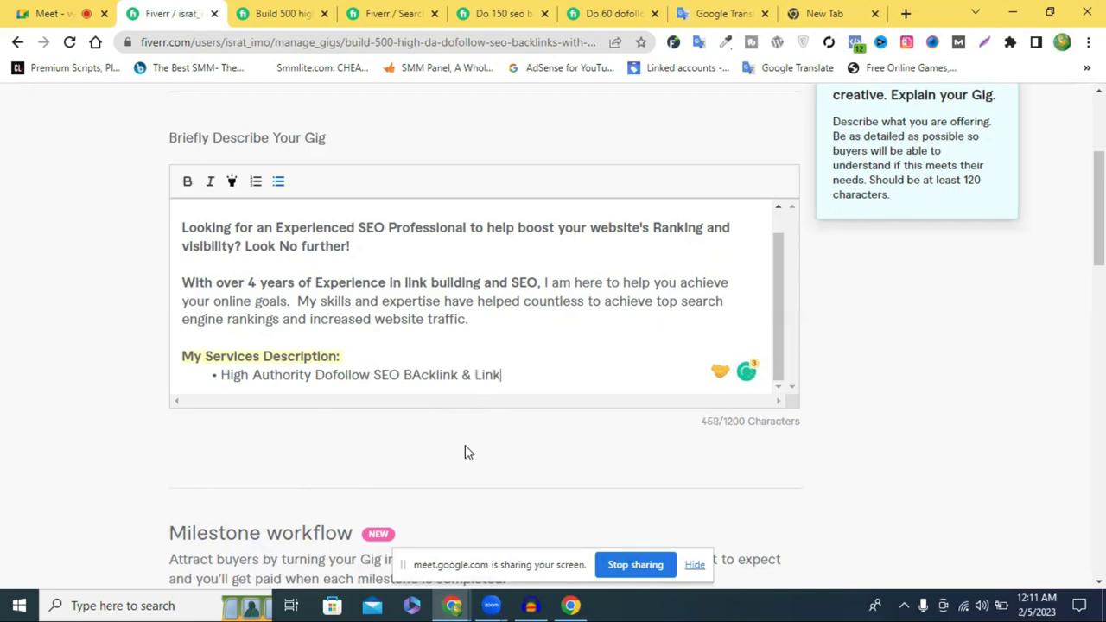
{"action": "type", "text": "ilding"}
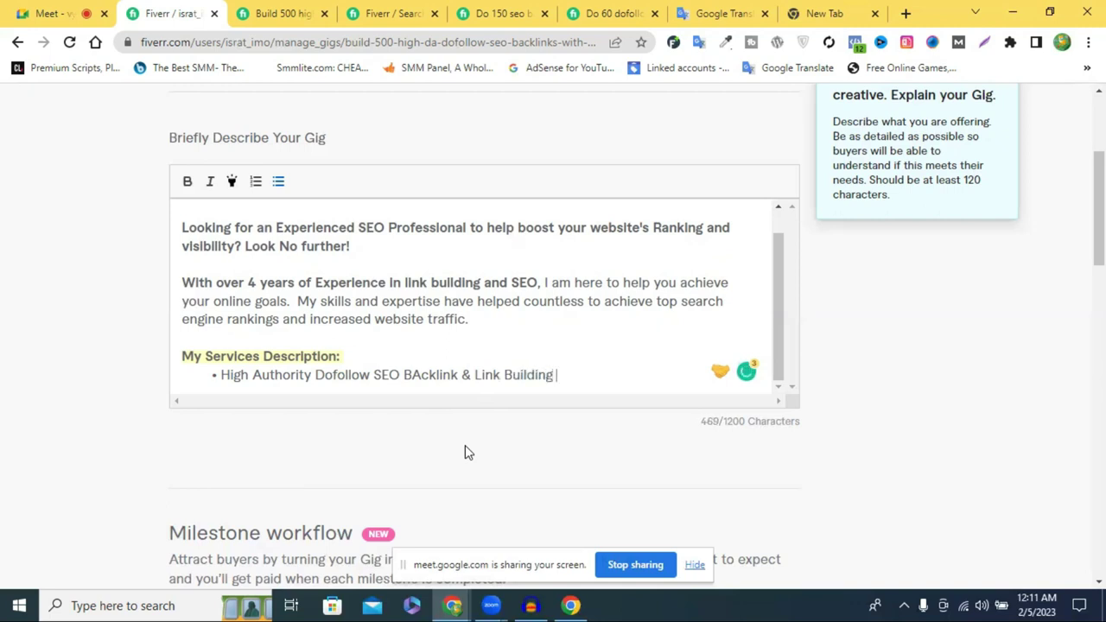
{"action": "type", "text": " Creation"}
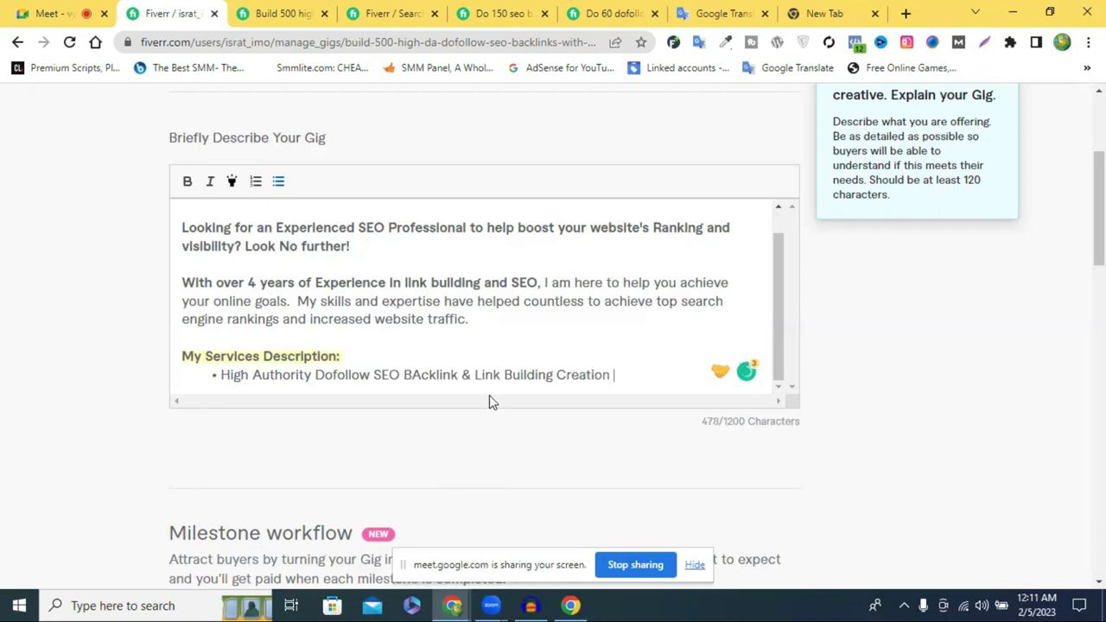
{"action": "scroll", "coordinate": [447, 349], "scroll_direction": "down", "scroll_amount": 1}
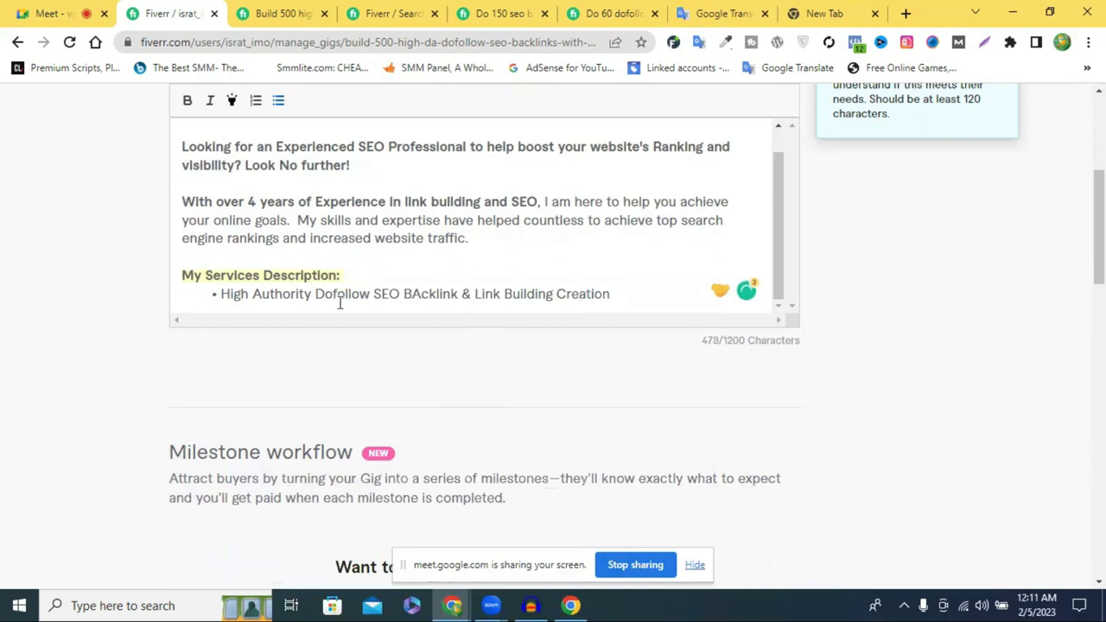
{"action": "left_click_drag", "start_coordinate": [319, 293], "coordinate": [458, 294]}
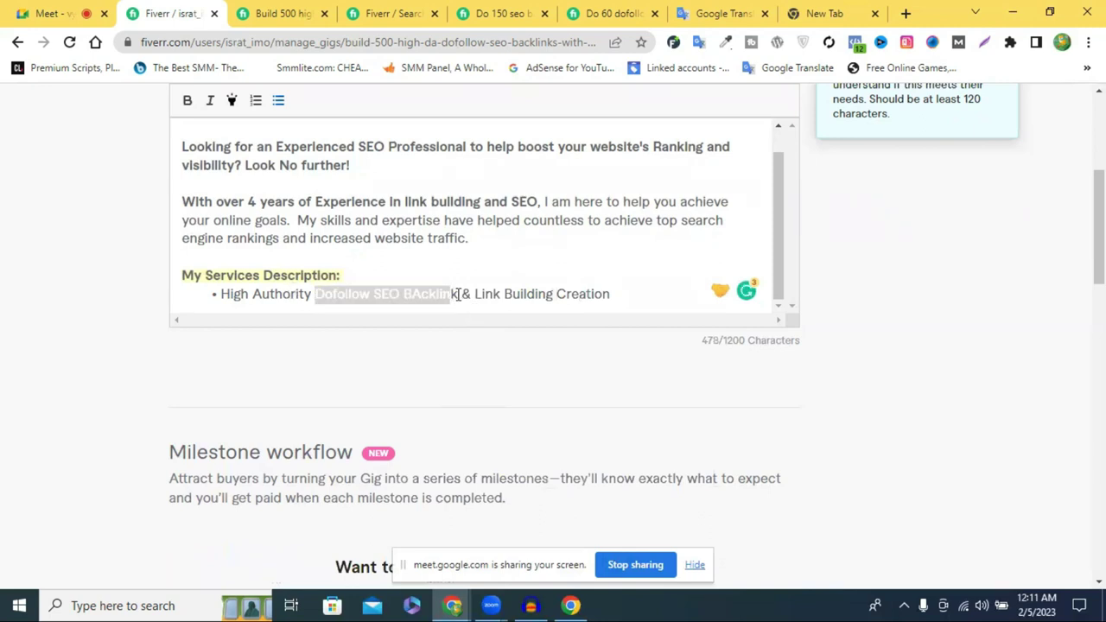
{"action": "double_click", "coordinate": [558, 293]}
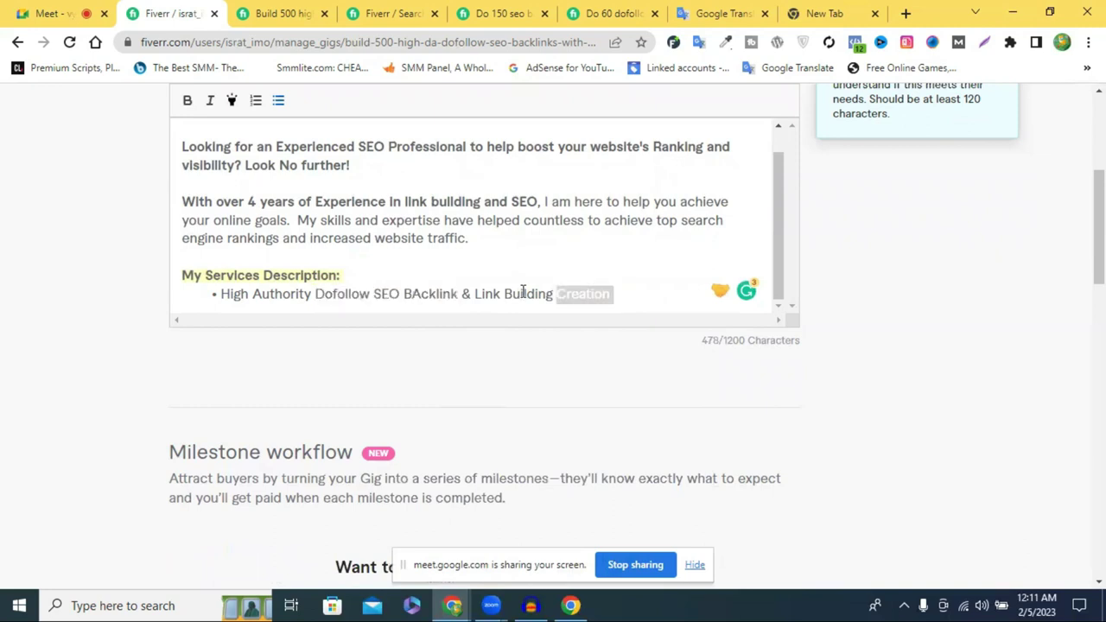
{"action": "left_click", "coordinate": [474, 293], "text": "shift"}
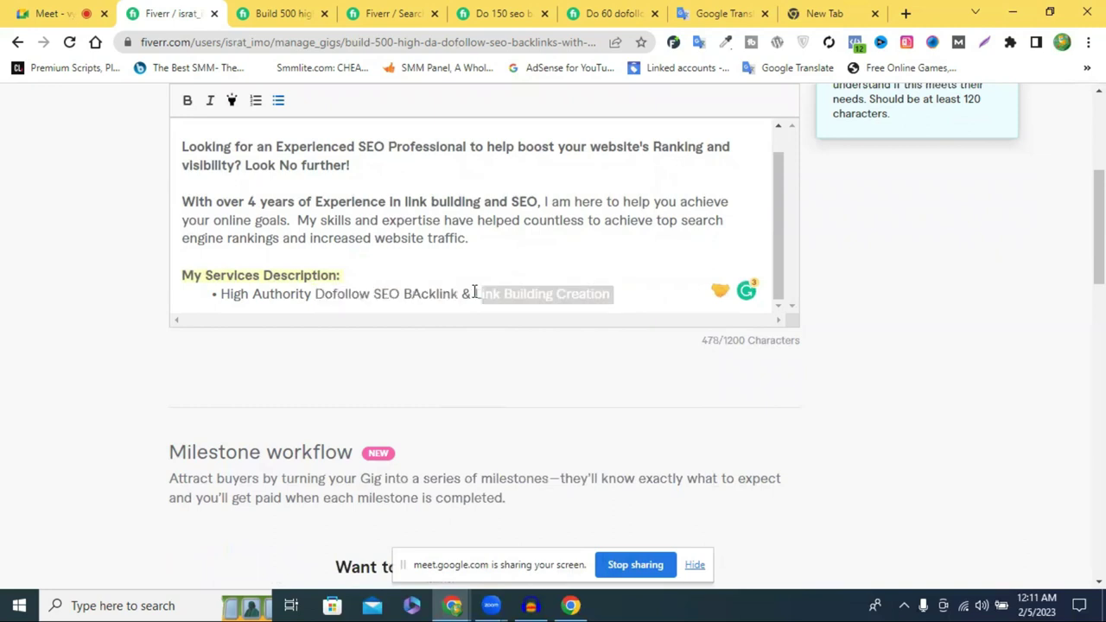
Add a second bullet reading "White Hat Link Building" to the services list.
{"action": "left_click", "coordinate": [553, 297]}
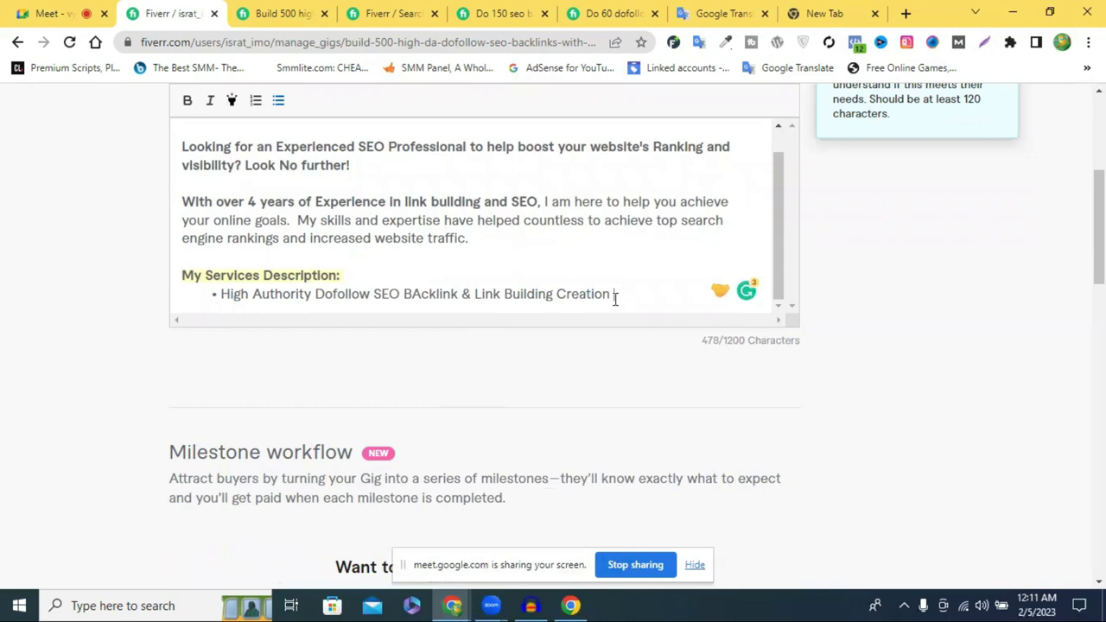
{"action": "key", "text": "Return"}
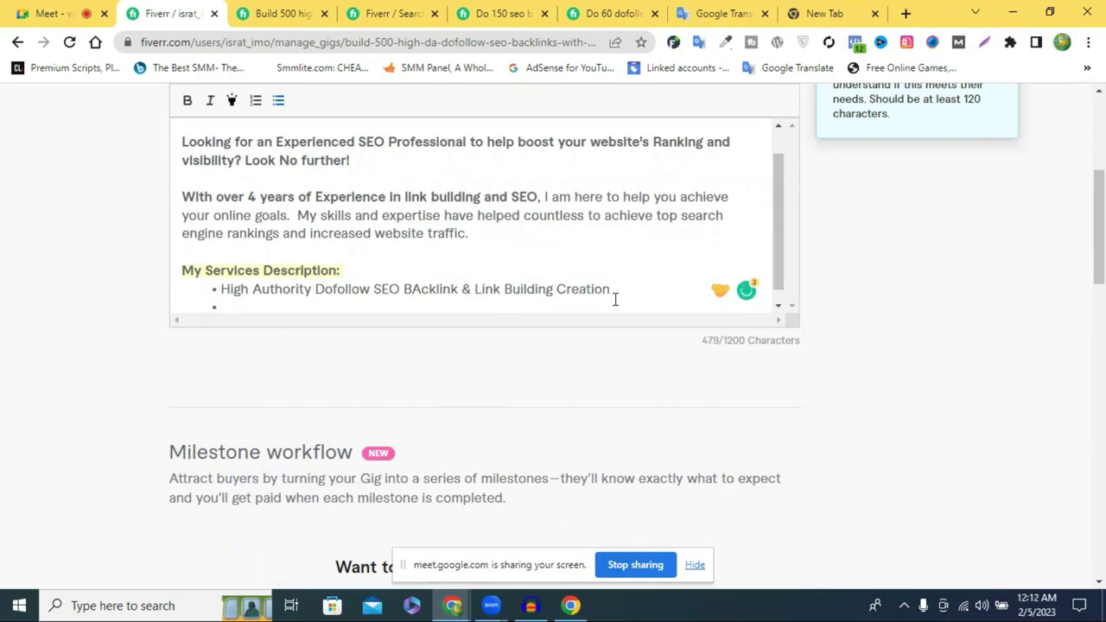
{"action": "type", "text": "White Hat Link Building"}
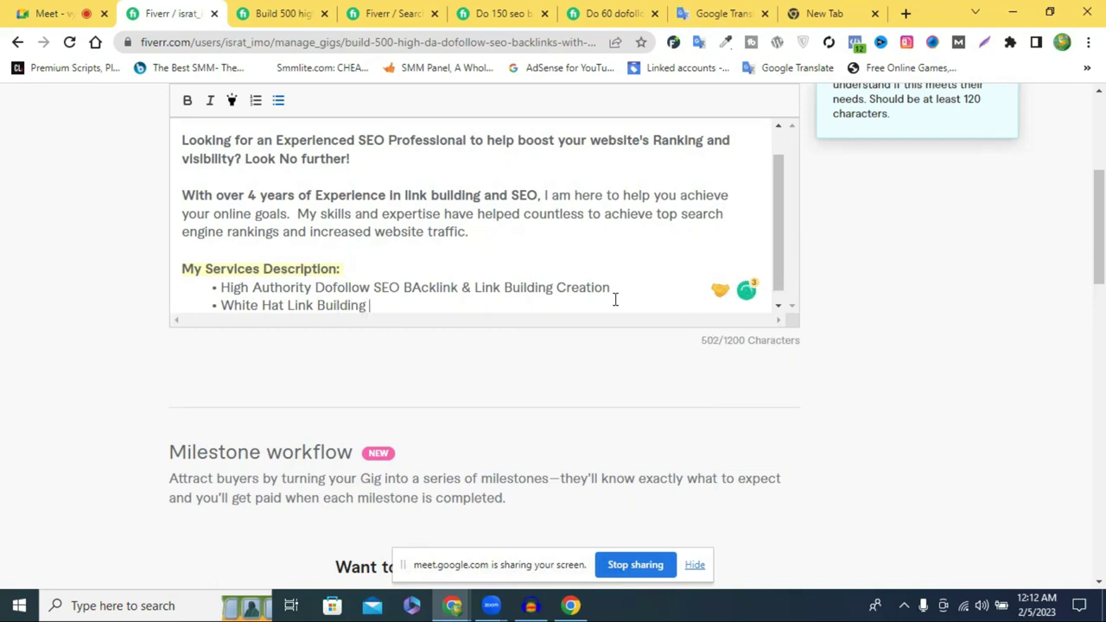
Add a third bullet reading "Google friendly High DA- PA" to the services list.
{"action": "key", "text": "Return"}
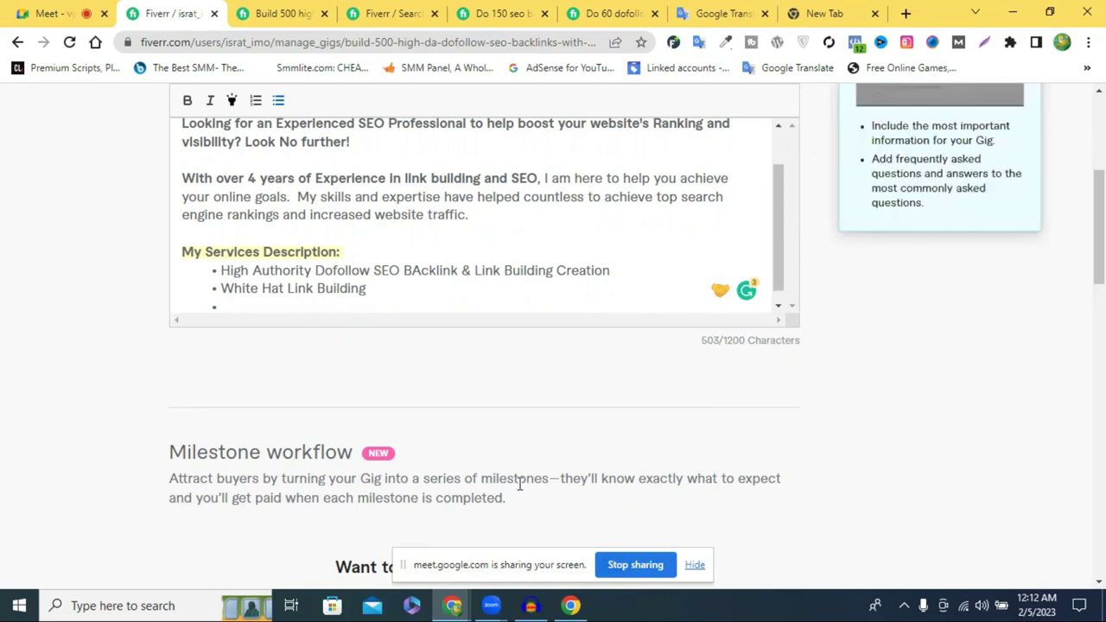
{"action": "type", "text": "Google "}
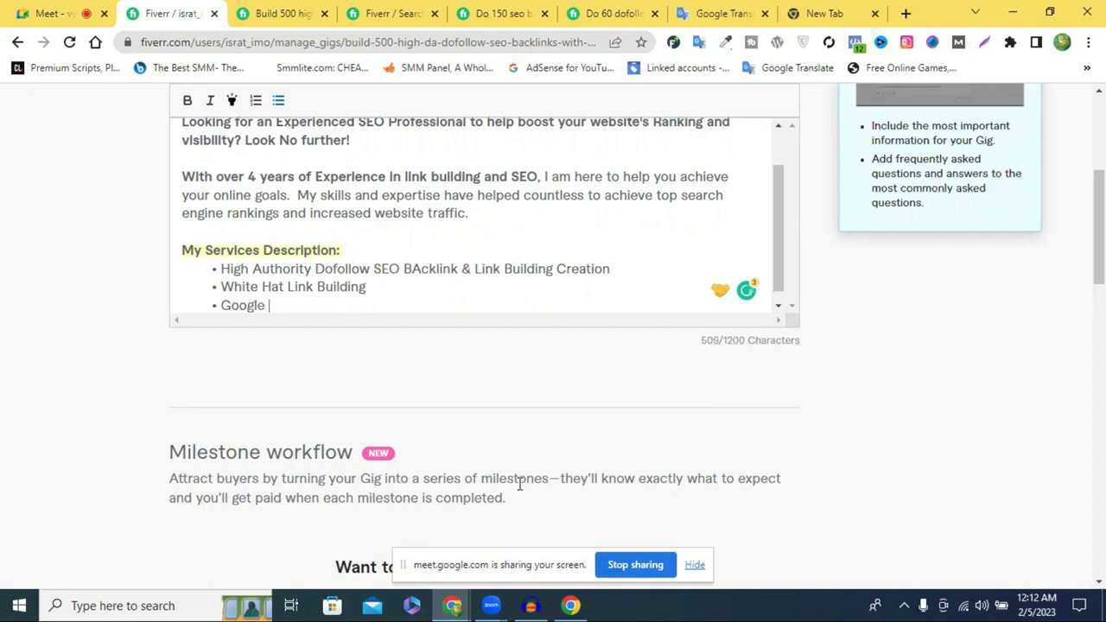
{"action": "type", "text": "friendly Hi"}
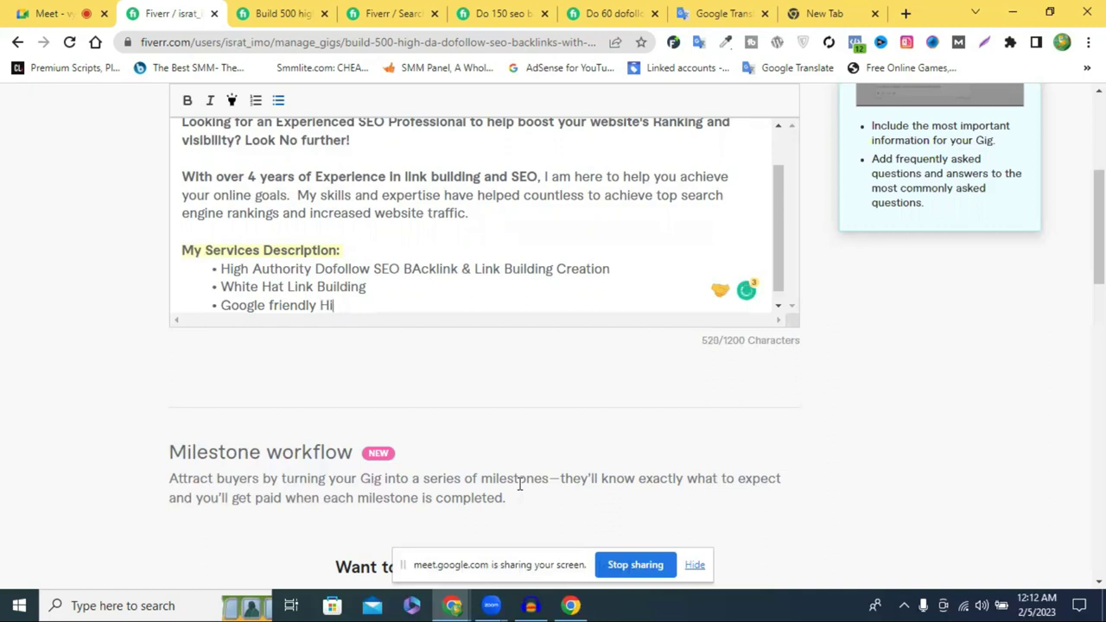
{"action": "type", "text": "gh DA"}
{"action": "key", "text": "BackSpace"}
{"action": "type", "text": "- PA"}
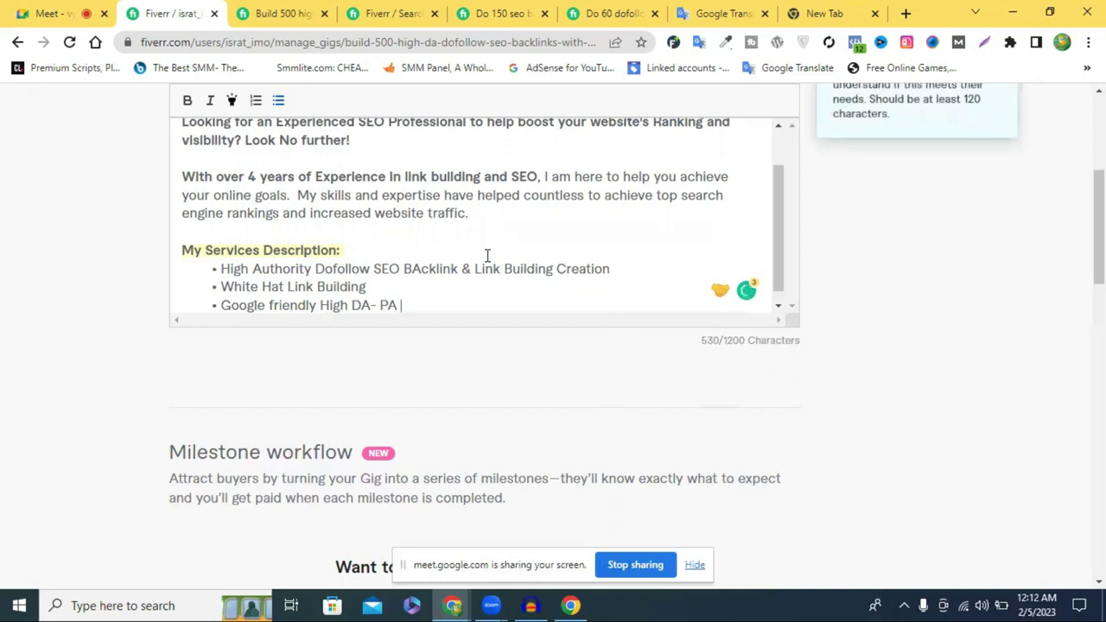
Copy "Link Building" from the first bullet and paste it at the end of the third bullet.
{"action": "left_click_drag", "start_coordinate": [474, 269], "coordinate": [553, 269]}
{"action": "key", "text": "ctrl+c"}
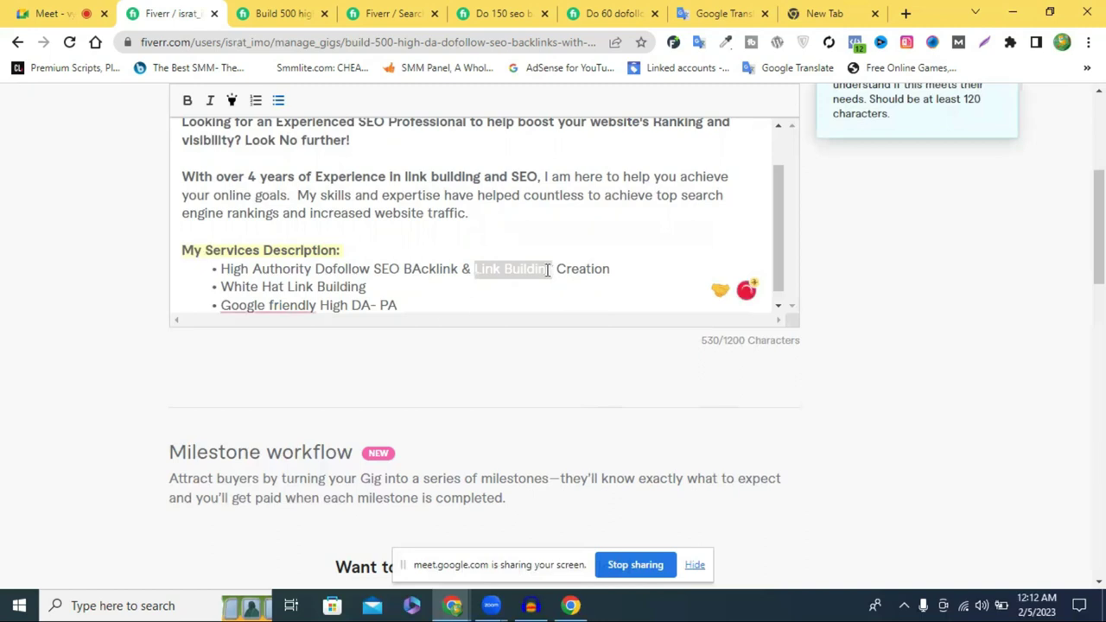
{"action": "left_click", "coordinate": [415, 306]}
{"action": "key", "text": "ctrl+v"}
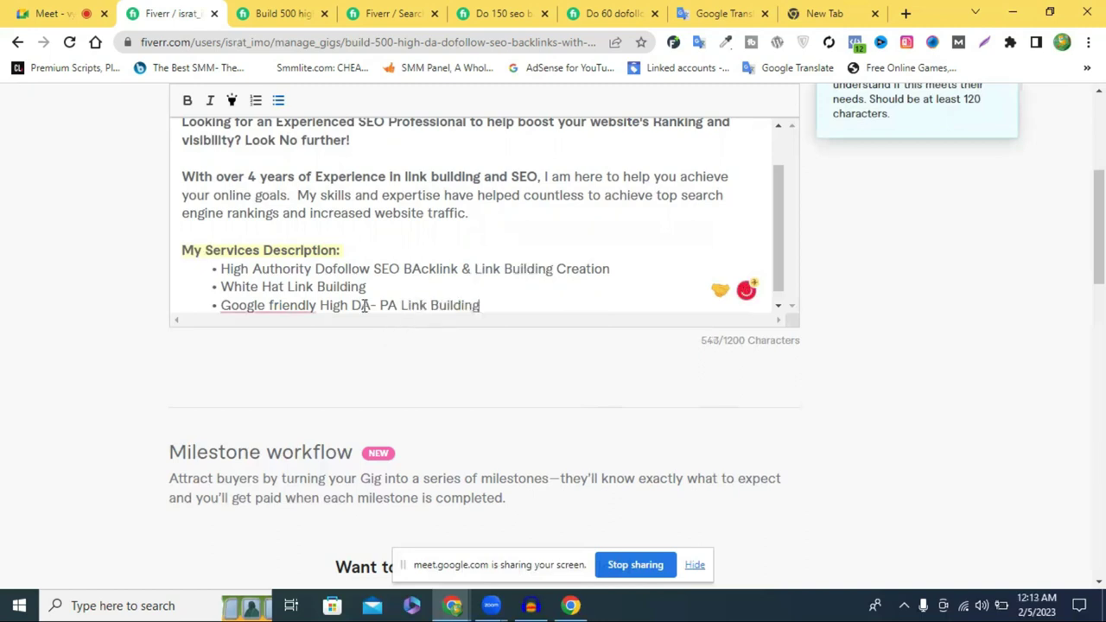
{"action": "mouse_move", "coordinate": [281, 305]}
{"action": "left_click", "coordinate": [292, 326]}
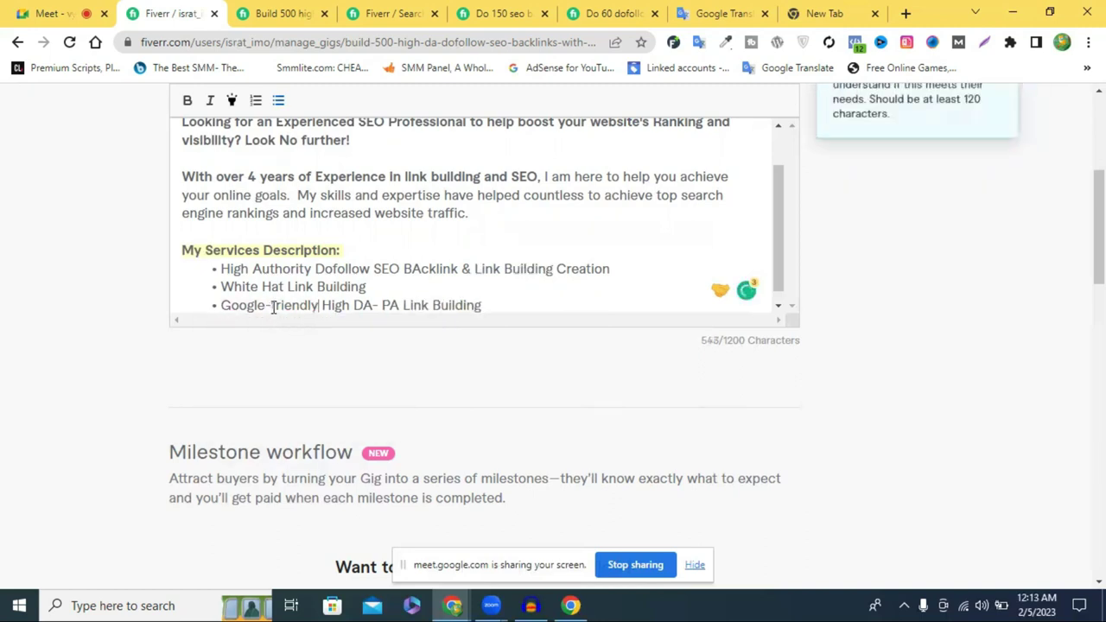
{"action": "key", "text": "ctrl+z"}
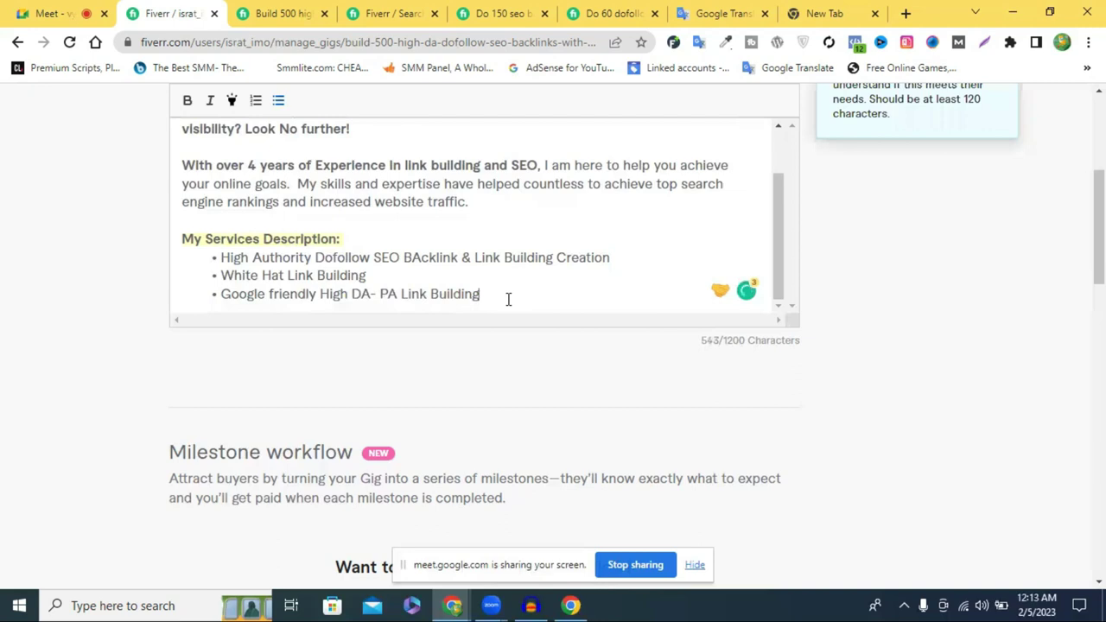
Add a fourth bullet reading "Permanent SEO" to the services list.
{"action": "key", "text": "Return"}
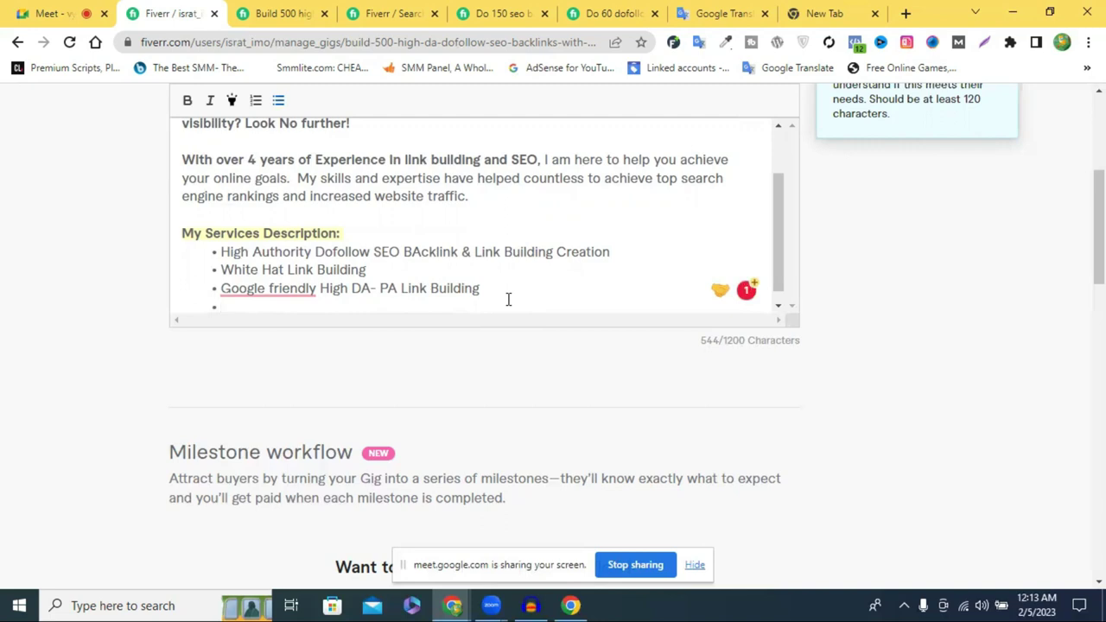
{"action": "type", "text": "Per"}
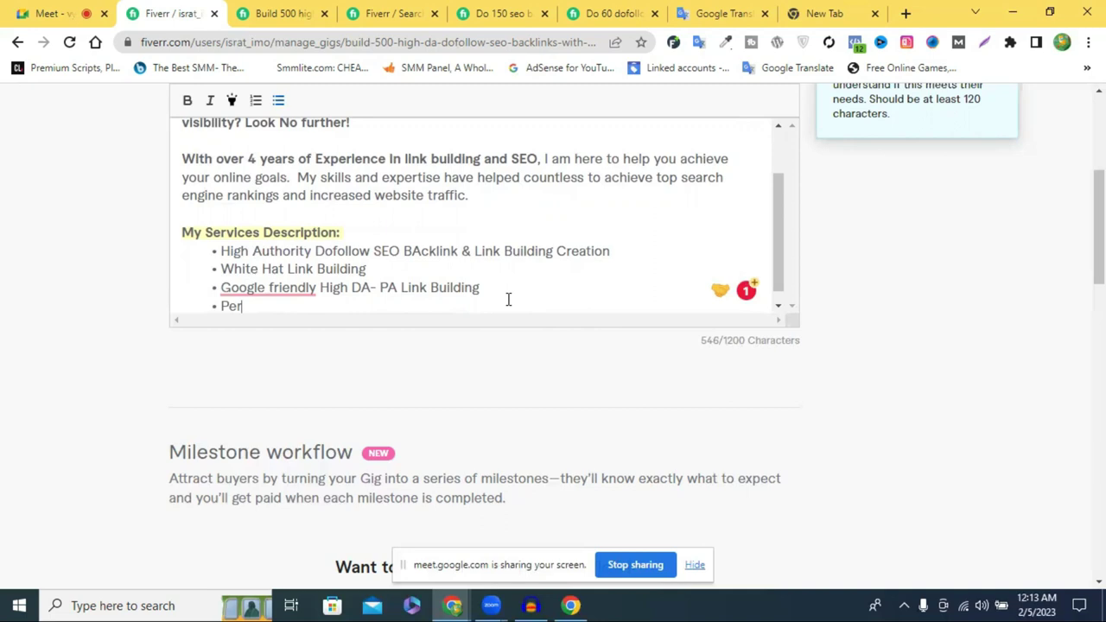
{"action": "type", "text": "manet"}
{"action": "mouse_move", "coordinate": [248, 311]}
{"action": "left_click", "coordinate": [250, 332]}
{"action": "type", "text": "SEO"}
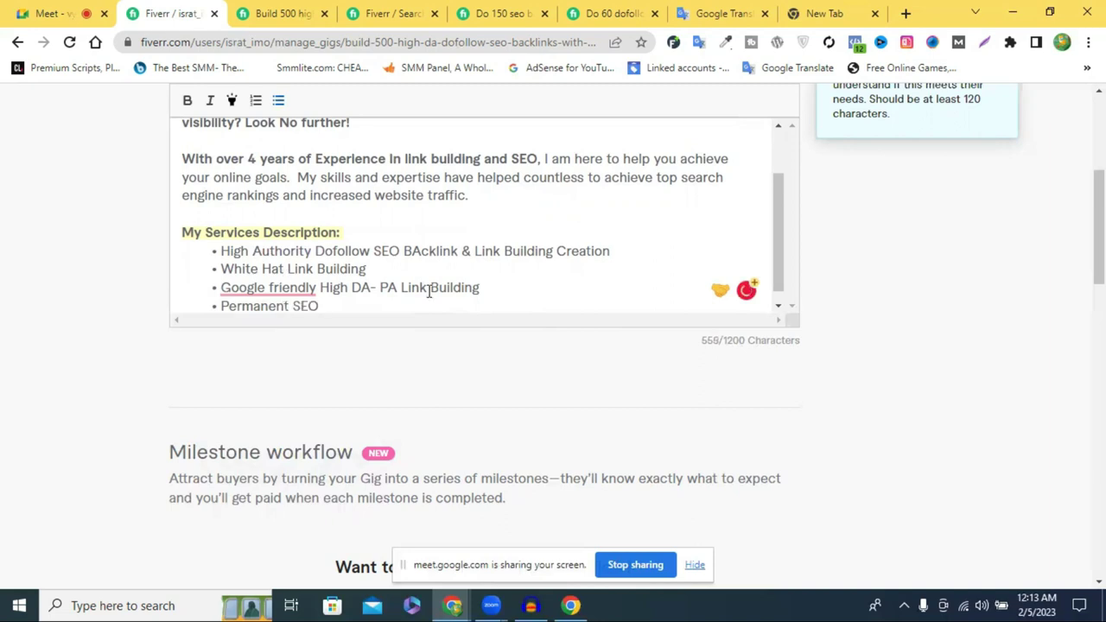
Copy "BAcklink" from the first bullet, paste it at the end of the fourth bullet and remove the extra spaces.
{"action": "double_click", "coordinate": [437, 250]}
{"action": "key", "text": "ctrl+c"}
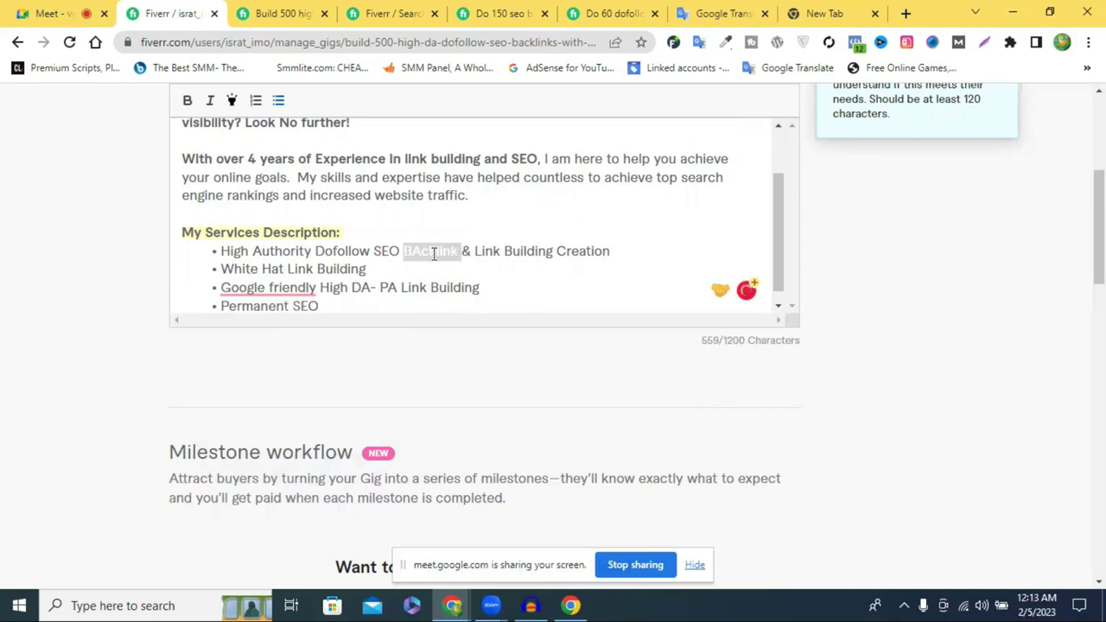
{"action": "left_click", "coordinate": [340, 307]}
{"action": "key", "text": "ctrl+v"}
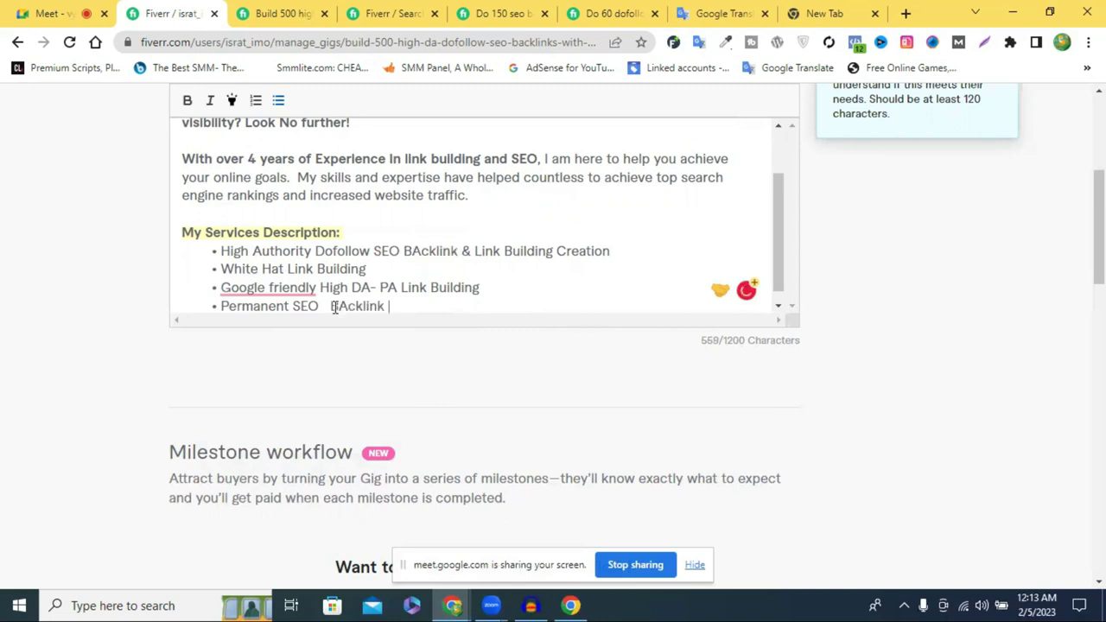
{"action": "key", "text": "BackSpace"}
{"action": "key", "text": "BackSpace"}
{"action": "key", "text": "BackSpace"}
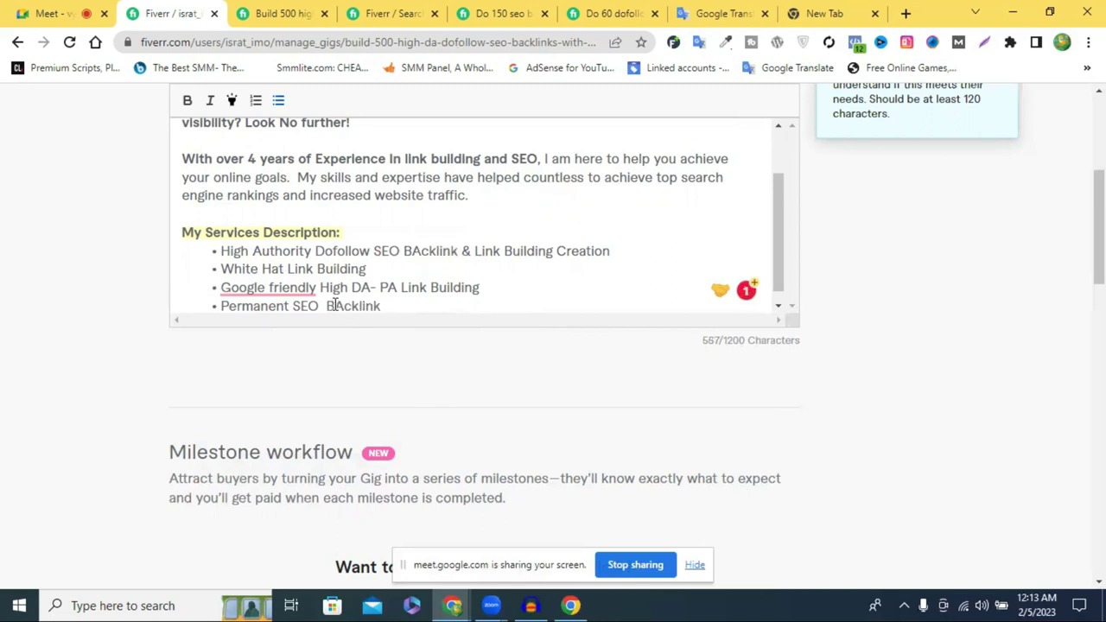
{"action": "left_click", "coordinate": [338, 307]}
{"action": "key", "text": "BackSpace"}
Correct "BAcklink" to "Backlink" in the fourth and first bullets, and start an empty fifth bullet.
{"action": "scroll", "coordinate": [336, 302], "scroll_direction": "down", "scroll_amount": 1}
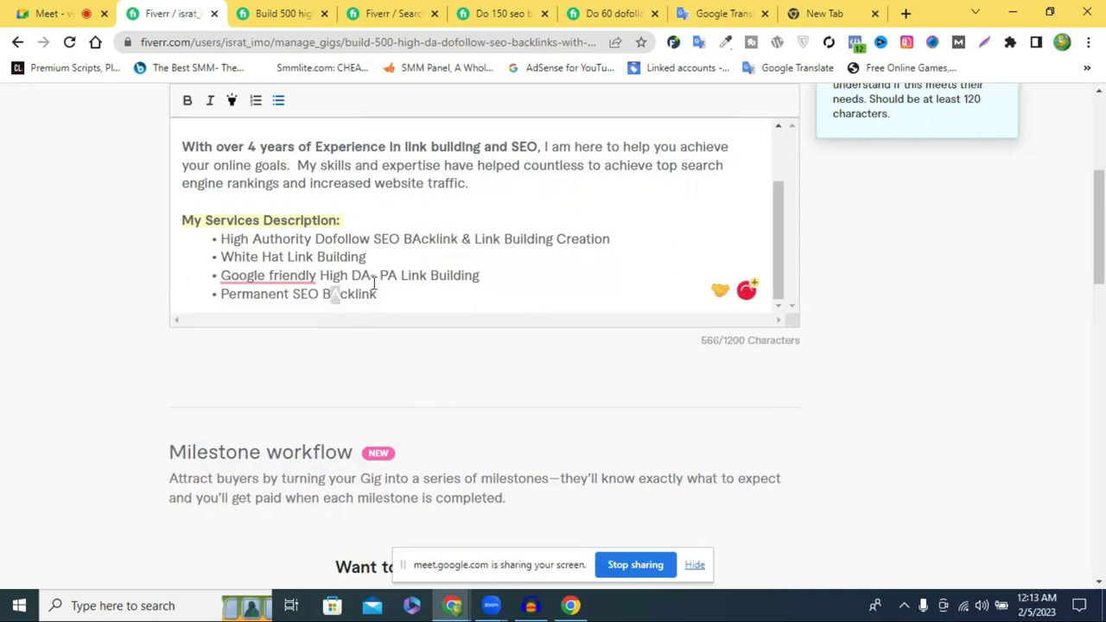
{"action": "type", "text": "a"}
{"action": "left_click", "coordinate": [418, 239]}
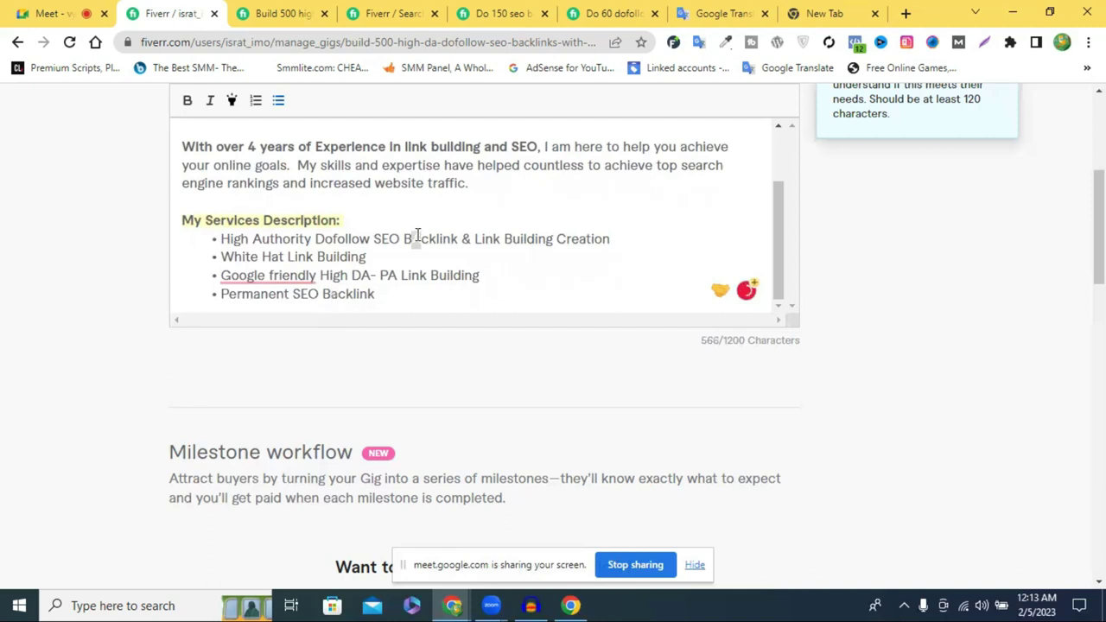
{"action": "key", "text": "BackSpace"}
{"action": "type", "text": "a"}
{"action": "left_click", "coordinate": [407, 299]}
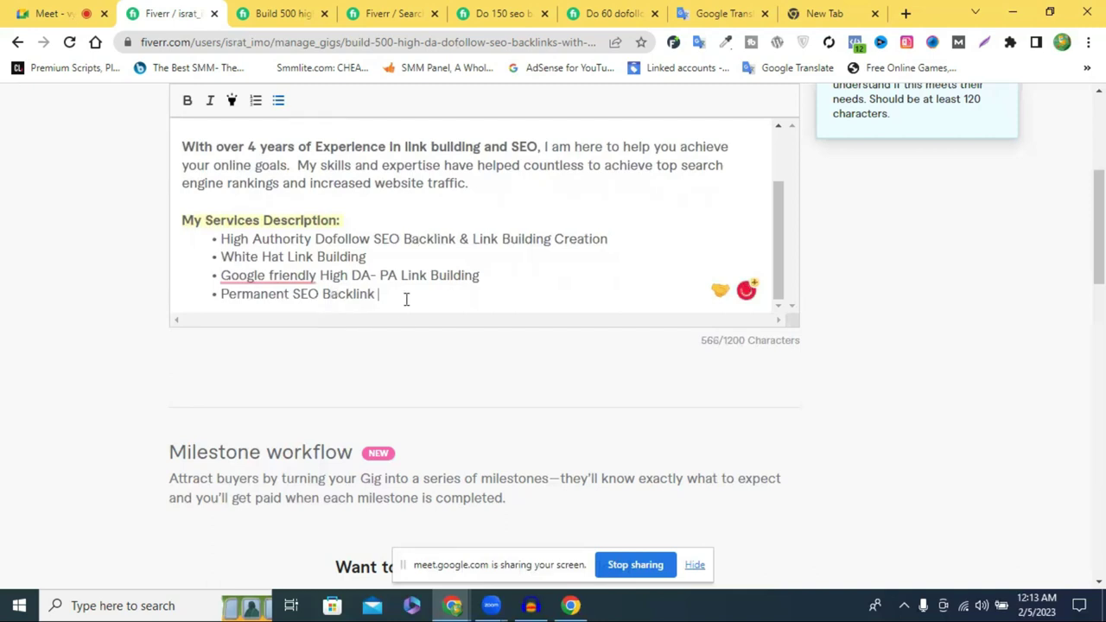
{"action": "key", "text": "Return"}
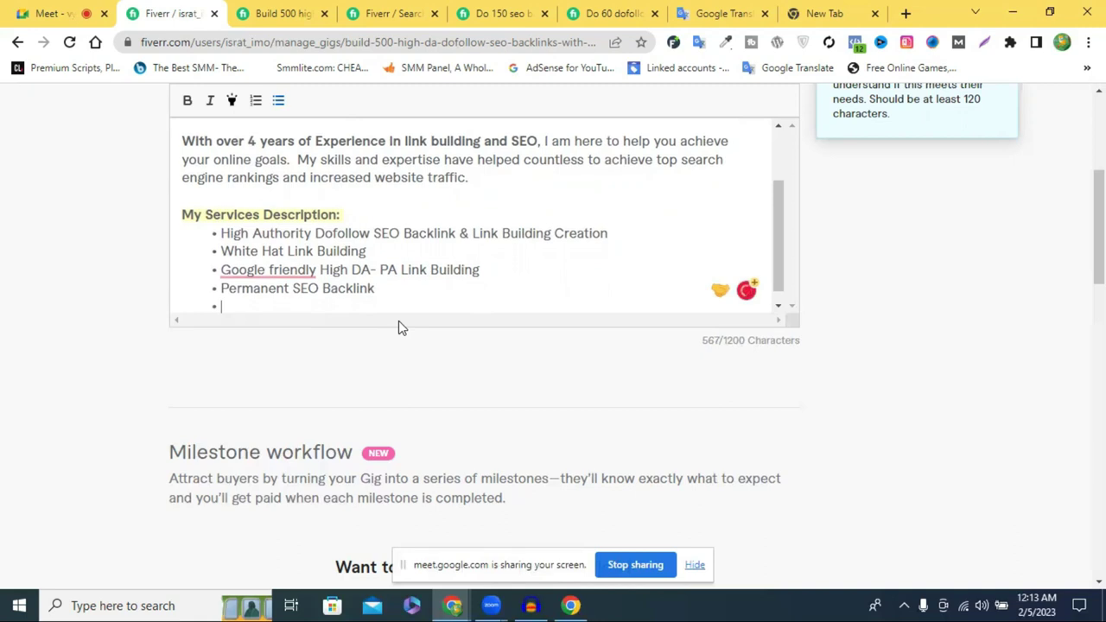
Review the description and list of link types in the competitor gig offering 150 SEO backlinks.
{"action": "left_click", "coordinate": [388, 15]}
{"action": "left_click", "coordinate": [496, 10]}
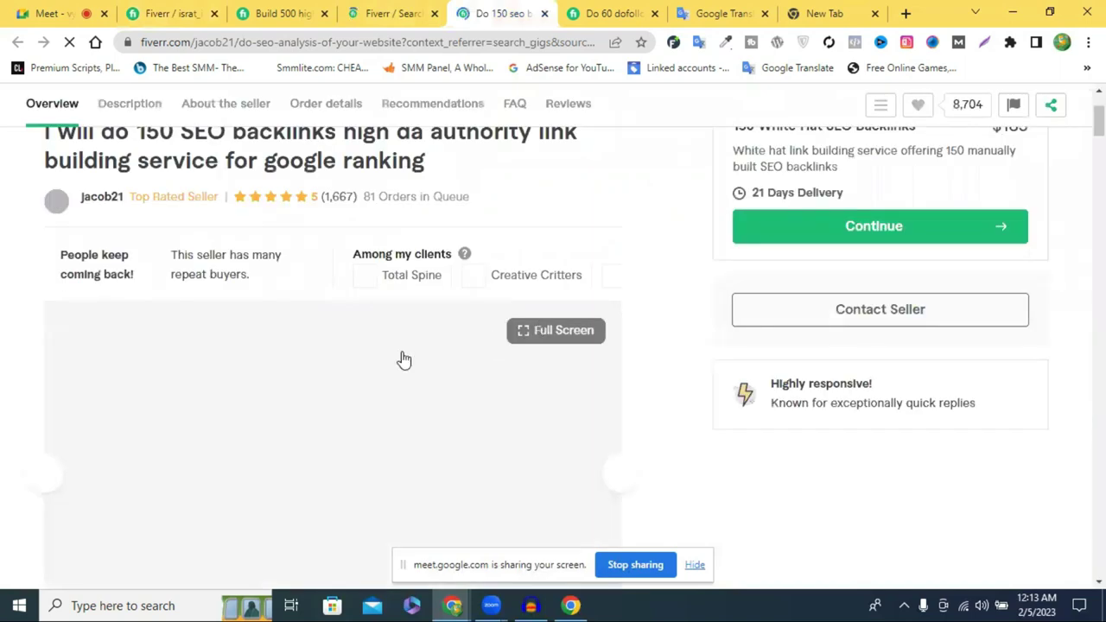
{"action": "scroll", "coordinate": [404, 360], "scroll_direction": "down", "scroll_amount": 6}
{"action": "scroll", "coordinate": [403, 357], "scroll_direction": "down", "scroll_amount": 5}
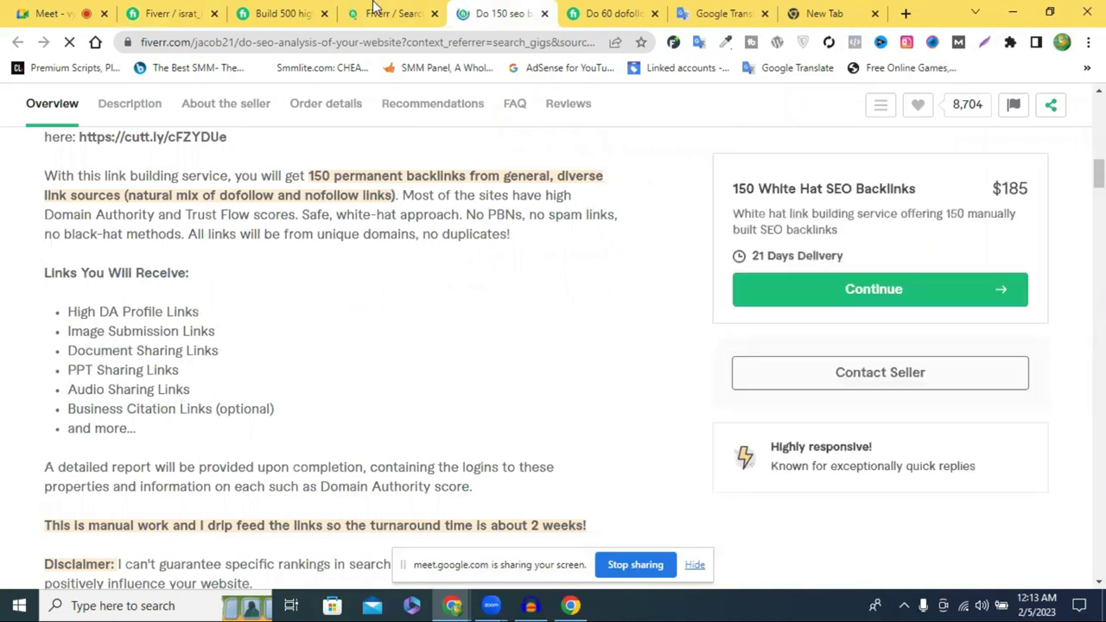
Examine the gig service list in the description of the competitor gig offering 60 dofollow SEO backlinks.
{"action": "left_click", "coordinate": [275, 12]}
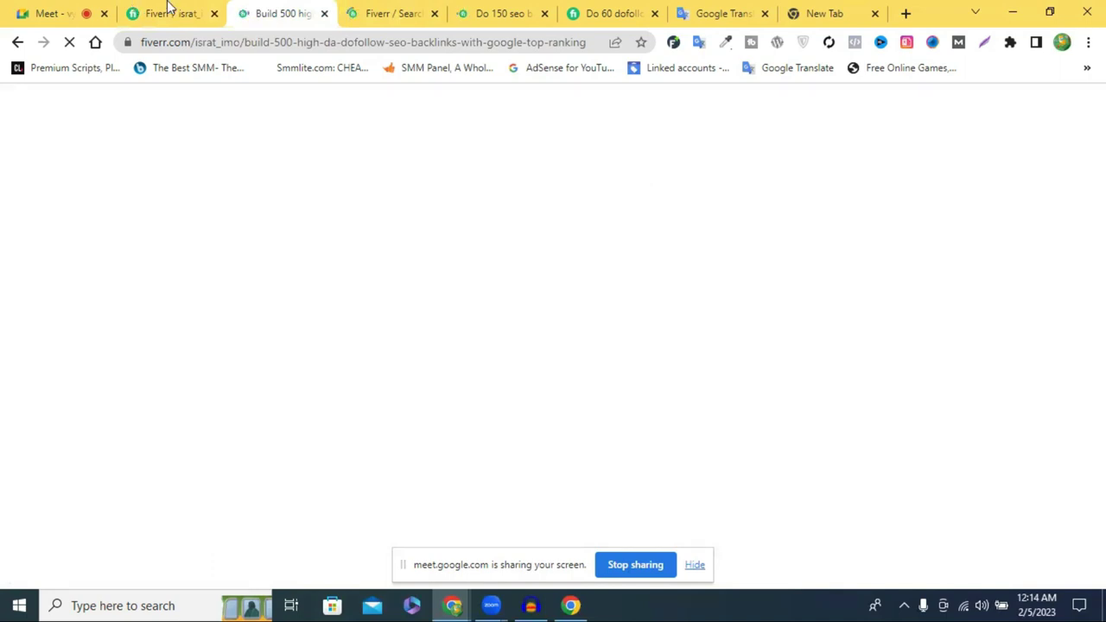
{"action": "left_click", "coordinate": [579, 7]}
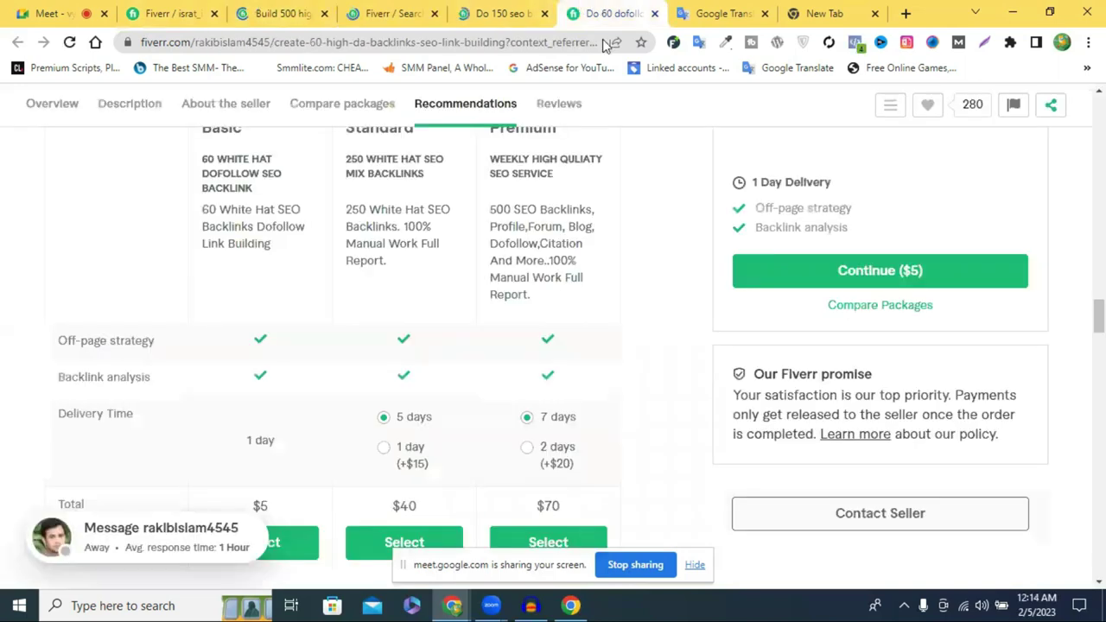
{"action": "scroll", "coordinate": [464, 477], "scroll_direction": "down", "scroll_amount": 4}
{"action": "scroll", "coordinate": [464, 477], "scroll_direction": "up", "scroll_amount": 5}
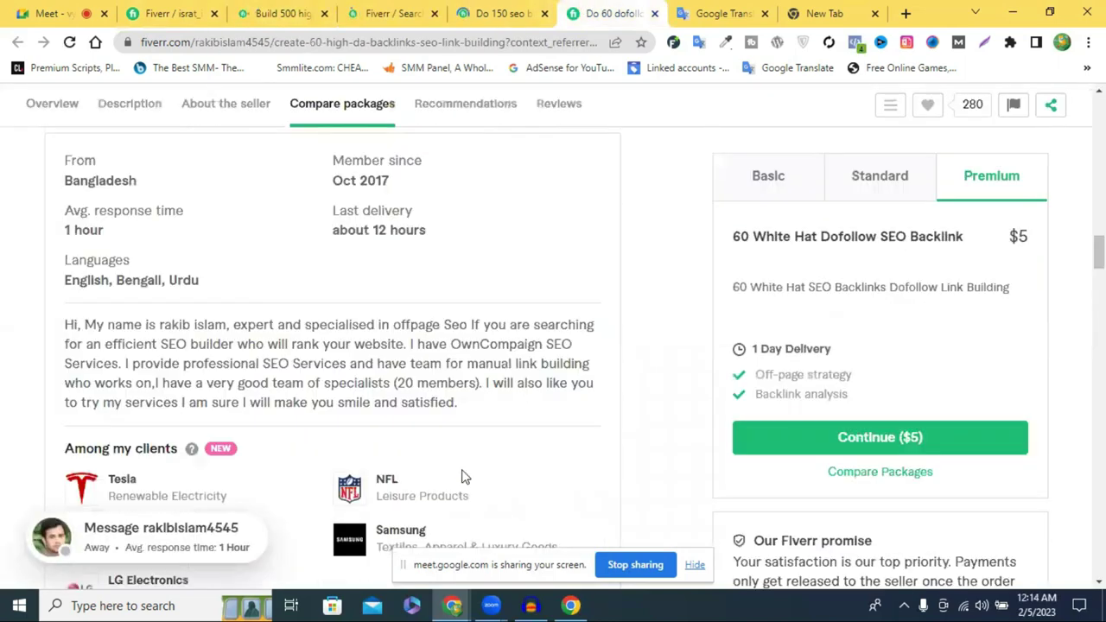
{"action": "scroll", "coordinate": [464, 477], "scroll_direction": "up", "scroll_amount": 4}
{"action": "scroll", "coordinate": [464, 476], "scroll_direction": "down", "scroll_amount": 1}
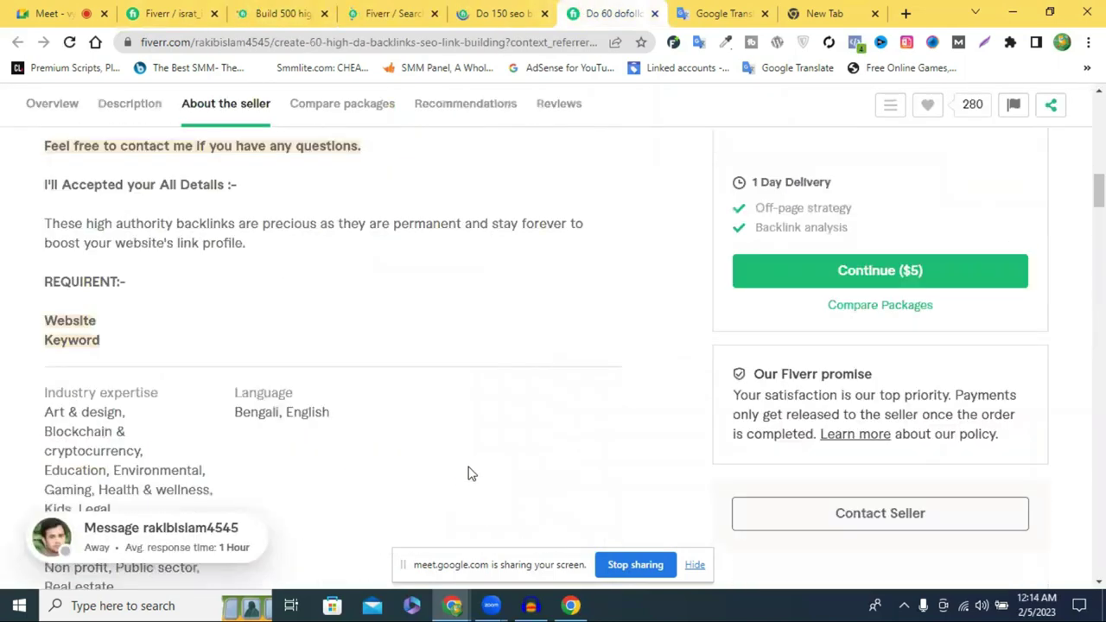
{"action": "scroll", "coordinate": [439, 335], "scroll_direction": "up", "scroll_amount": 2}
{"action": "scroll", "coordinate": [439, 333], "scroll_direction": "up", "scroll_amount": 5}
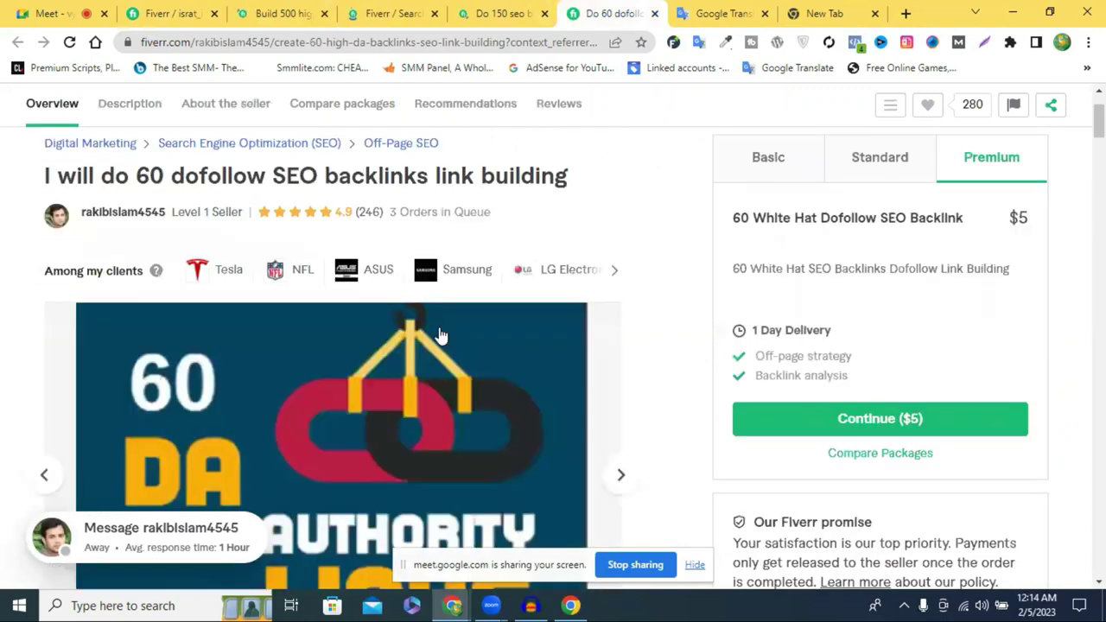
{"action": "scroll", "coordinate": [439, 335], "scroll_direction": "down", "scroll_amount": 5}
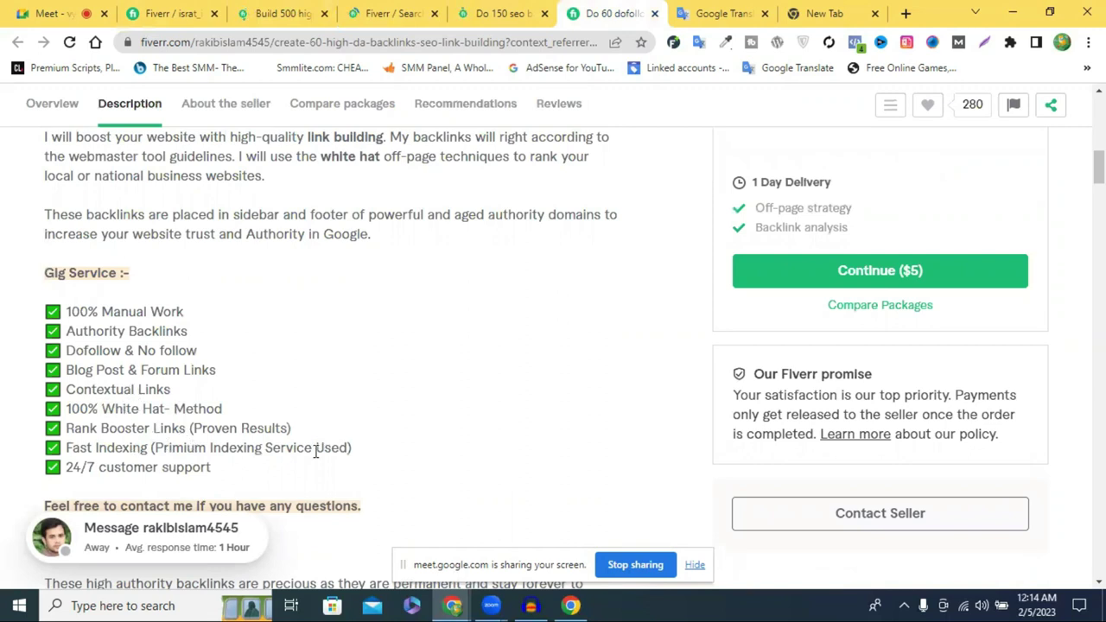
Look through the live 500 backlinks gig page, the 150 SEO backlinks gig and the "link building" search results for reference.
{"action": "left_click", "coordinate": [293, 14]}
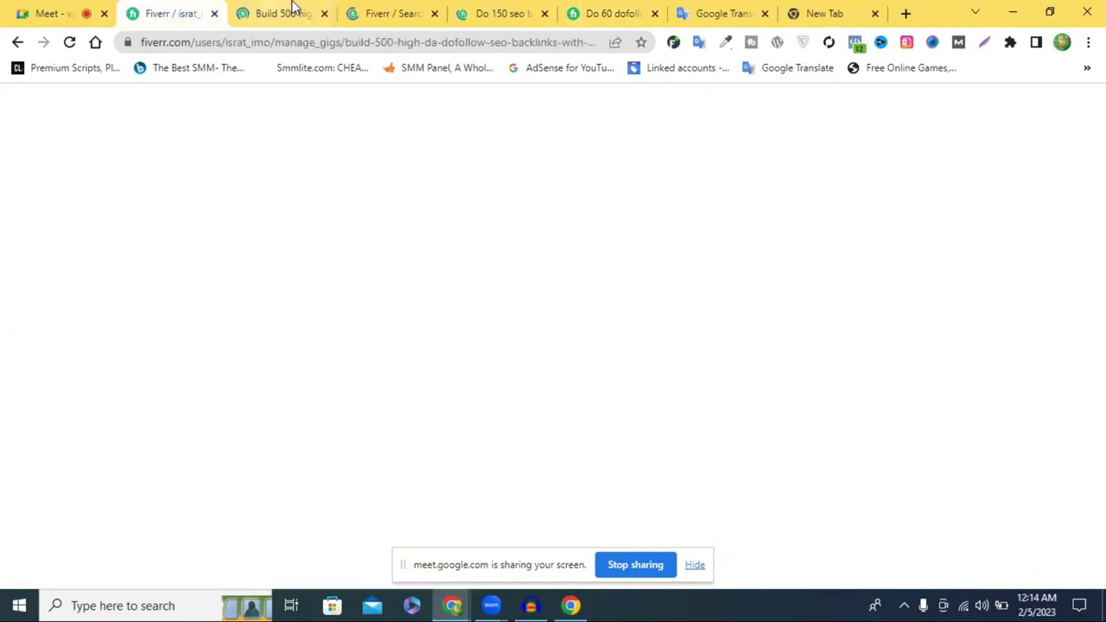
{"action": "left_click", "coordinate": [294, 13]}
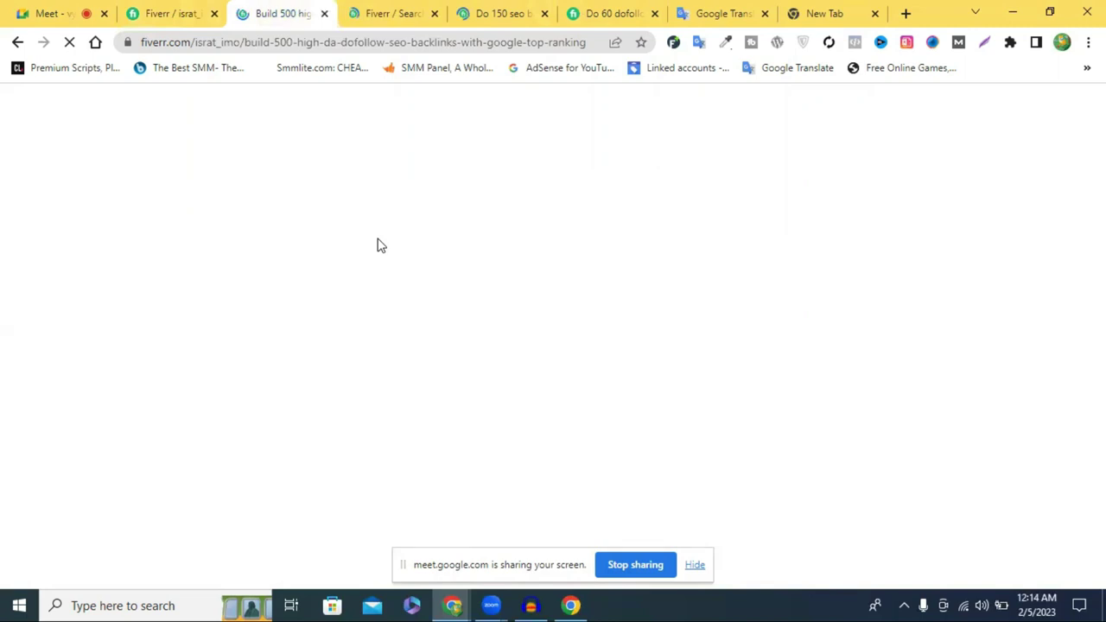
{"action": "left_click", "coordinate": [375, 7]}
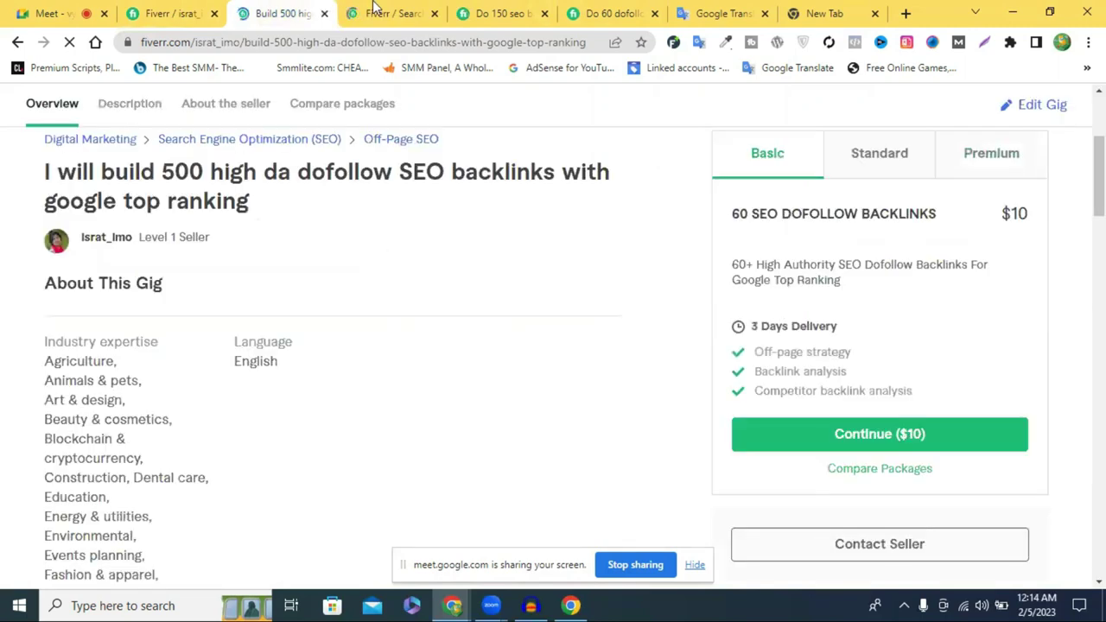
{"action": "left_click", "coordinate": [185, 7]}
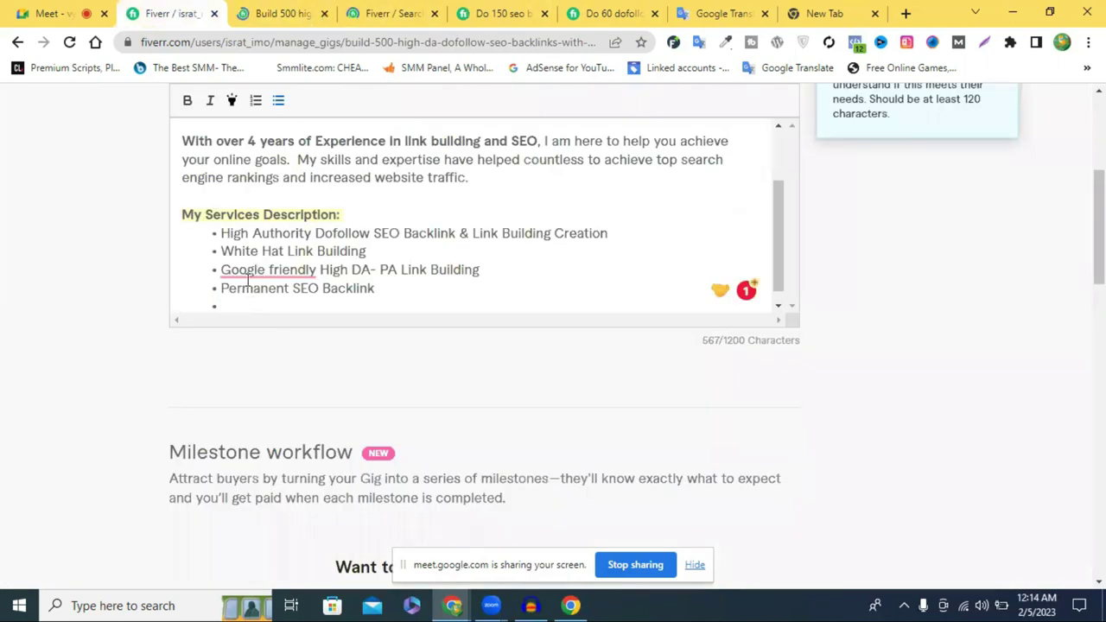
{"action": "key", "text": "ctrl+Tab"}
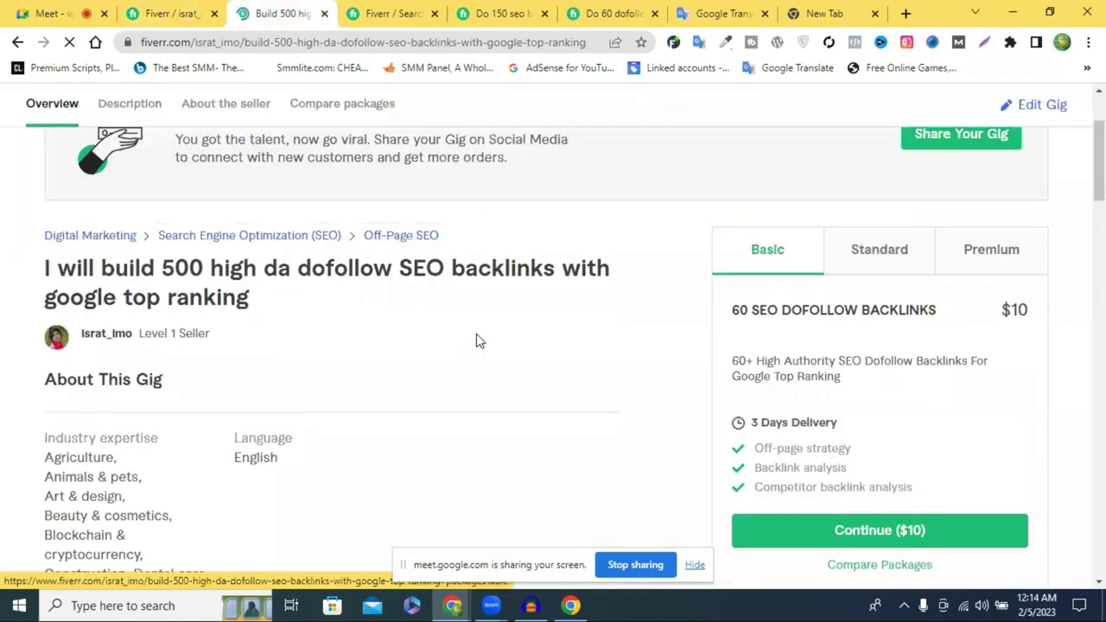
{"action": "scroll", "coordinate": [466, 341], "scroll_direction": "up", "scroll_amount": 2}
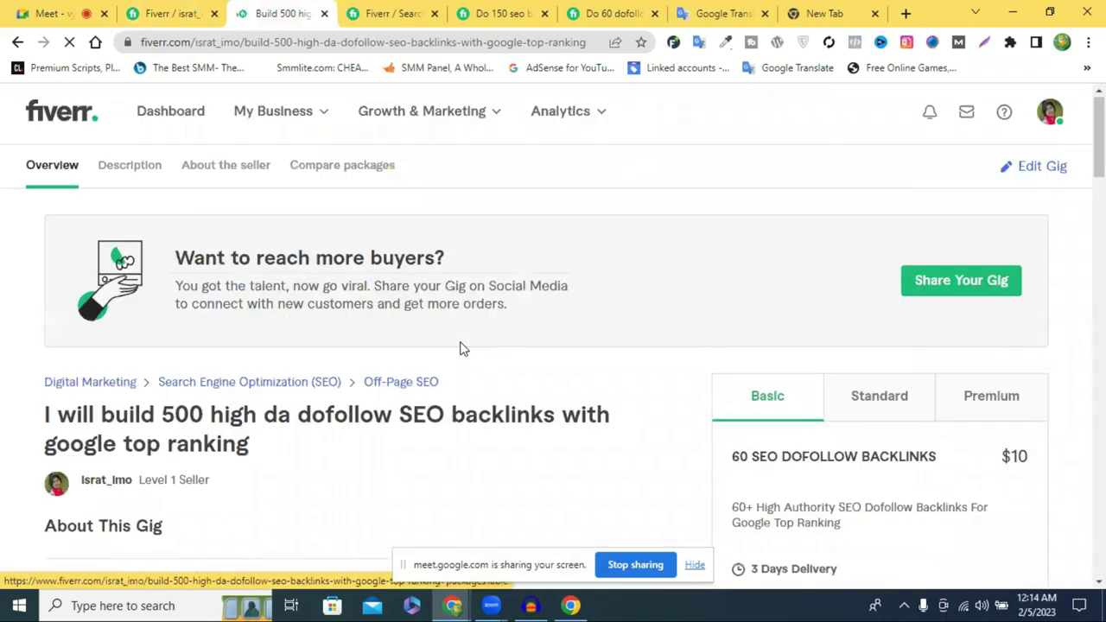
{"action": "left_click", "coordinate": [493, 8]}
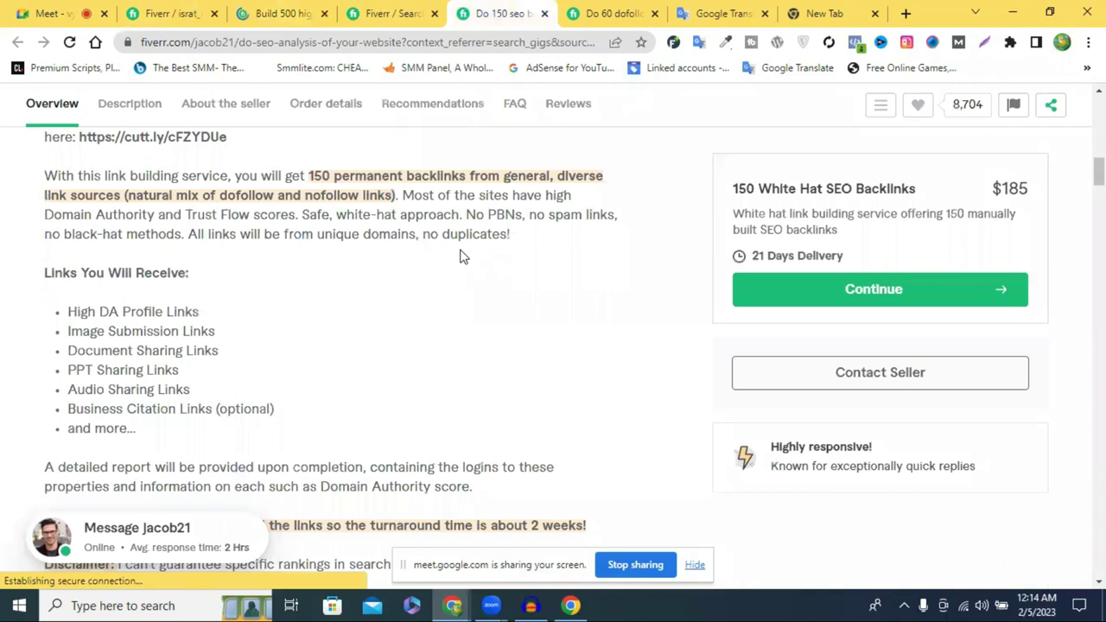
{"action": "scroll", "coordinate": [459, 255], "scroll_direction": "up", "scroll_amount": 3}
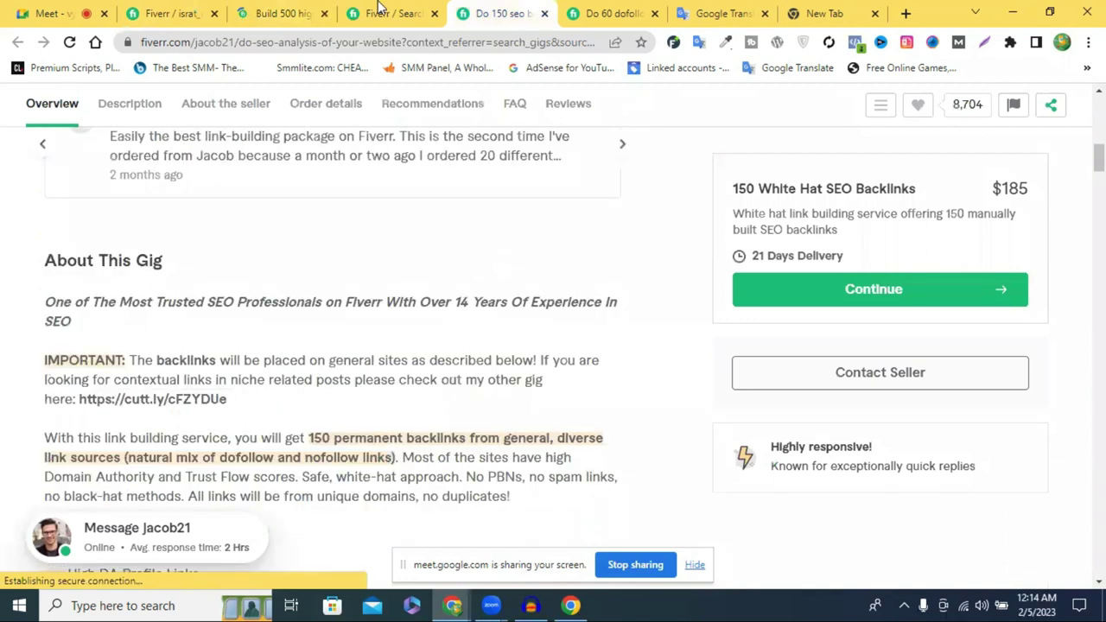
{"action": "left_click", "coordinate": [377, 8]}
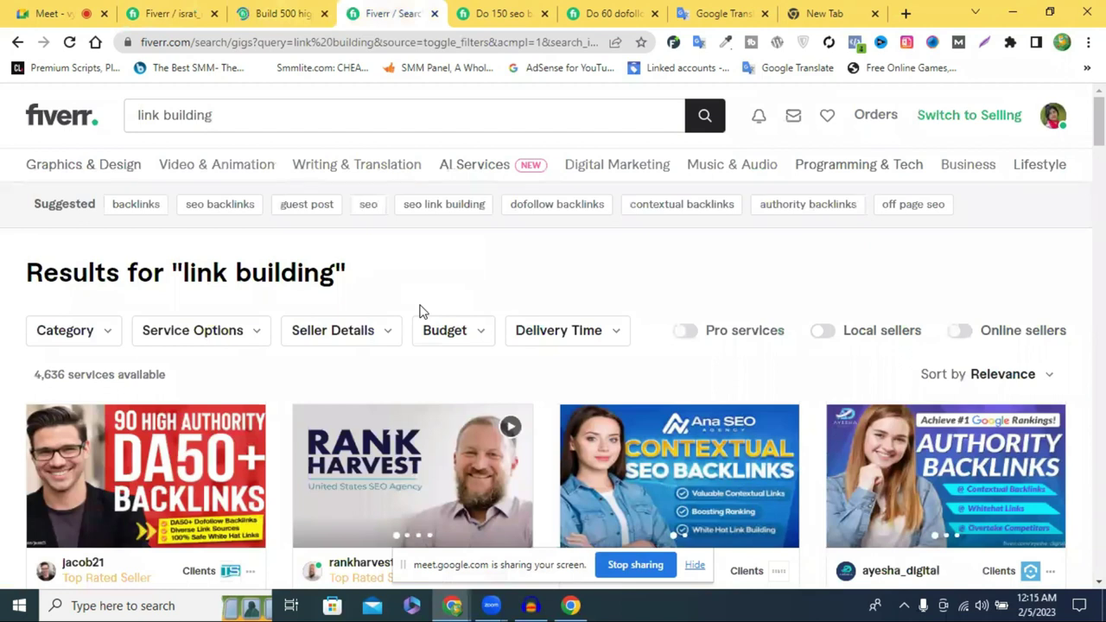
Return to the gig description, write "Google Panda and Penguin Safe" in the fifth bullet and start a sixth bullet.
{"action": "left_click", "coordinate": [208, 10]}
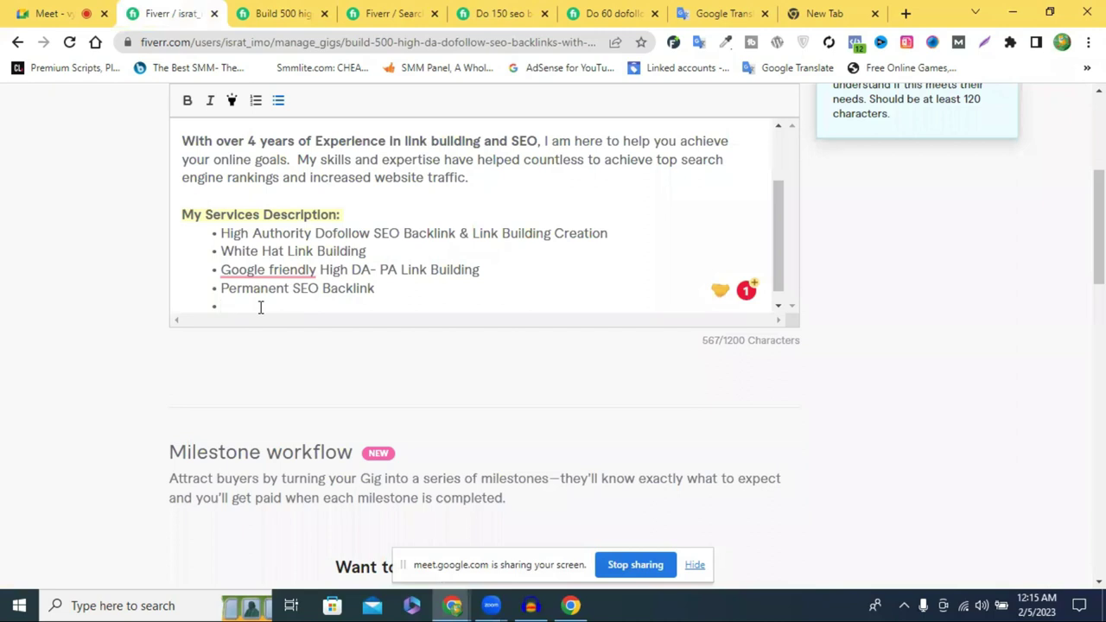
{"action": "type", "text": "G"}
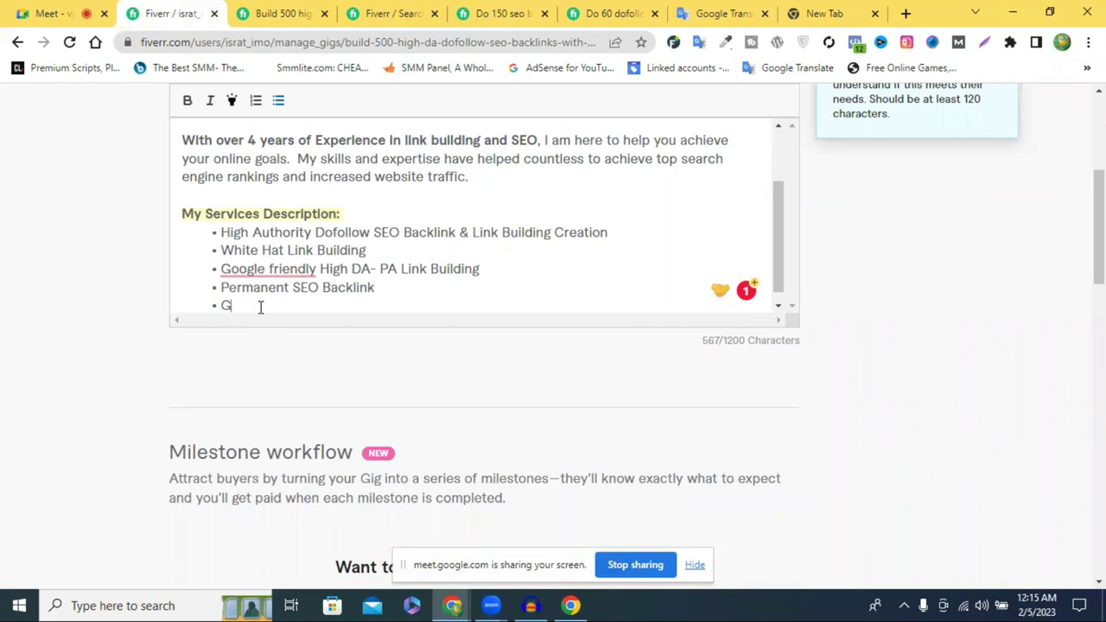
{"action": "type", "text": "oogle"}
{"action": "type", "text": "PanDa"}
{"action": "key", "text": "BackSpace"}
{"action": "key", "text": "BackSpace"}
{"action": "key", "text": "BackSpace"}
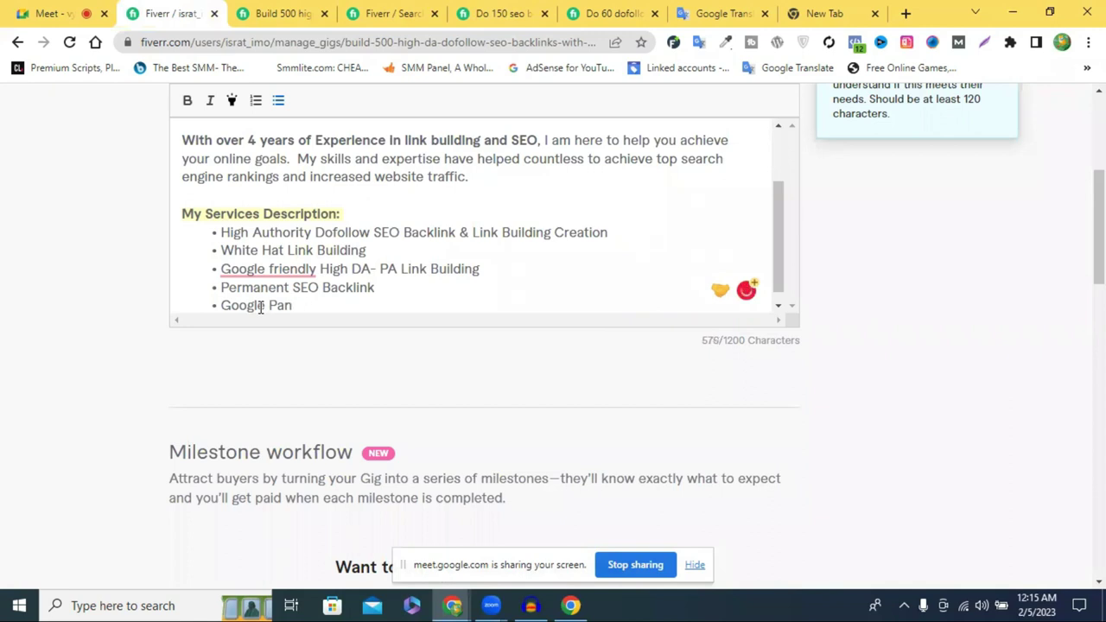
{"action": "type", "text": "da and Pen"}
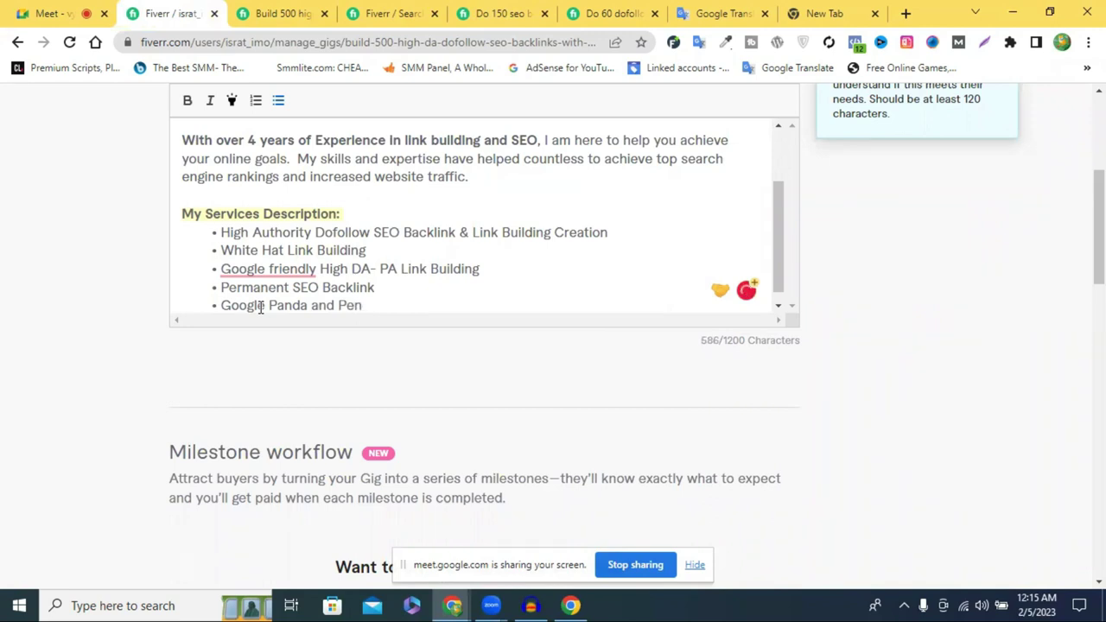
{"action": "type", "text": "guing"}
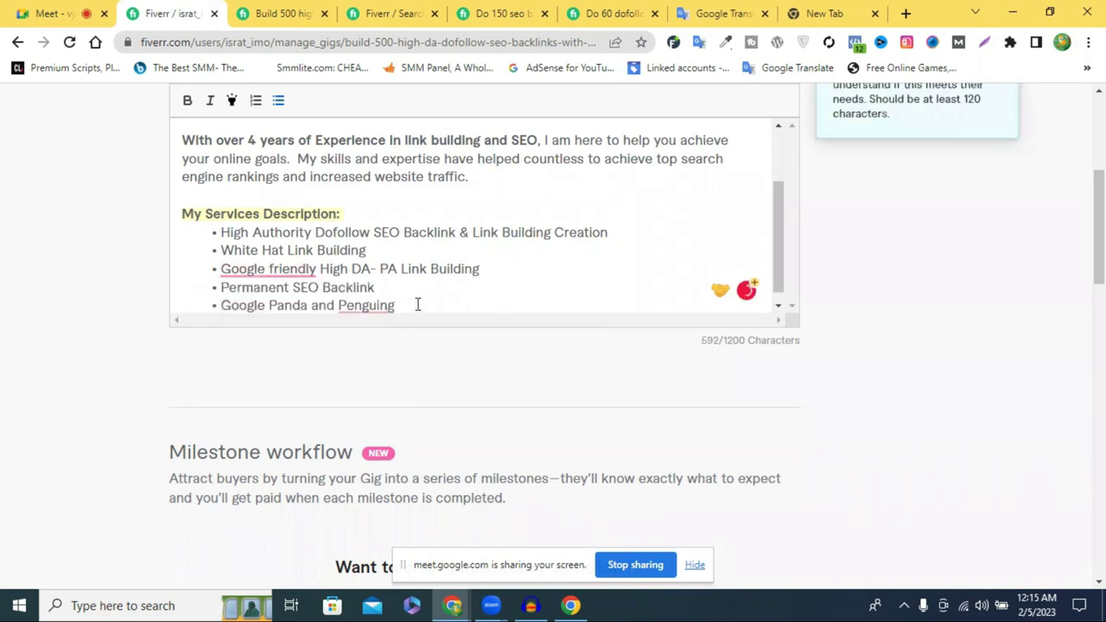
{"action": "key", "text": "BackSpace"}
{"action": "type", "text": "Safe"}
{"action": "key", "text": "Return"}
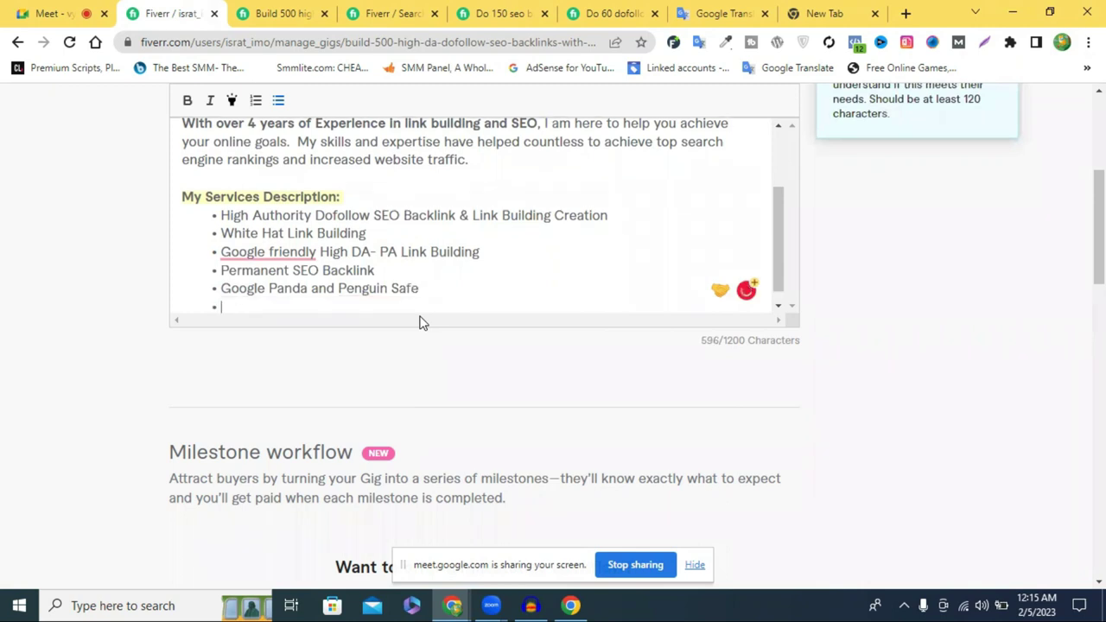
Write "Improve Keywords Ranking" as the sixth bullet of the services list and start a seventh bullet.
{"action": "type", "text": "Imp"}
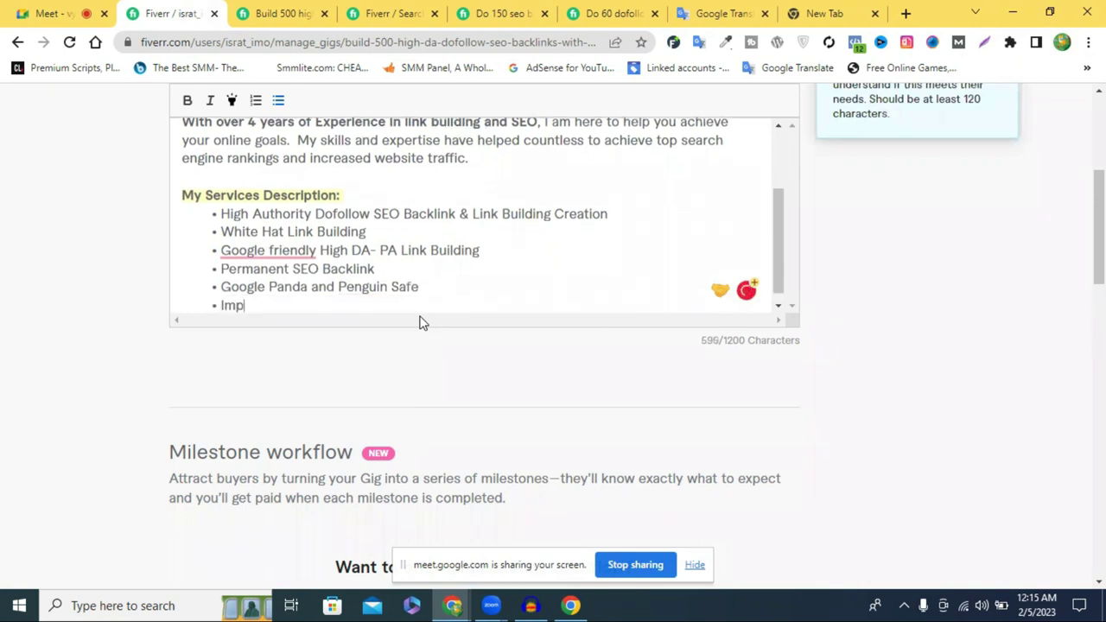
{"action": "type", "text": "rove Keyword"}
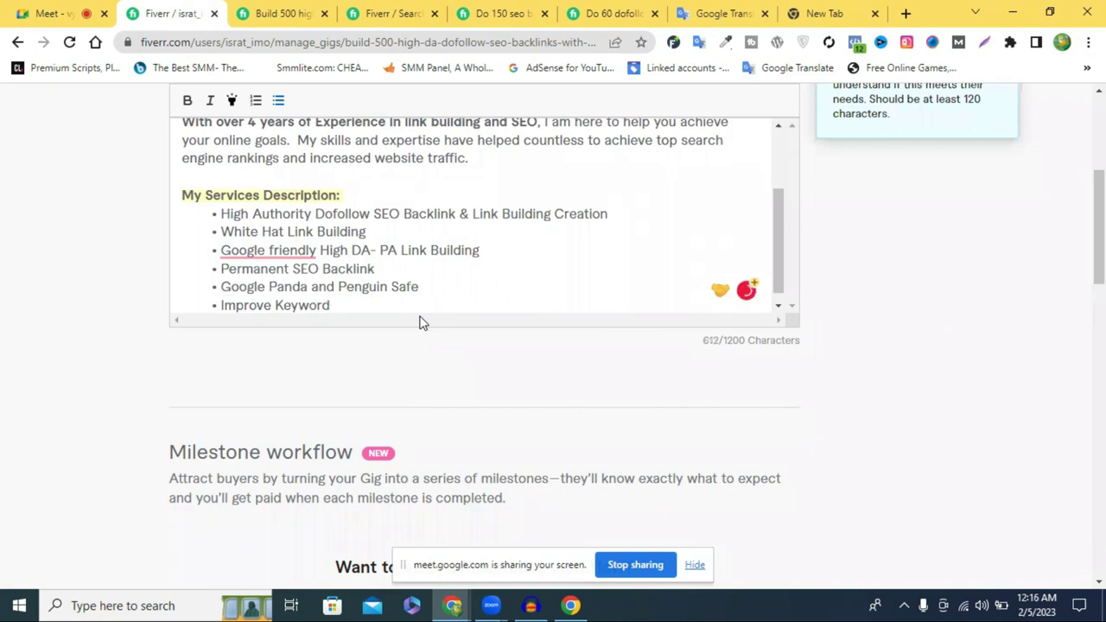
{"action": "type", "text": "s Ranking"}
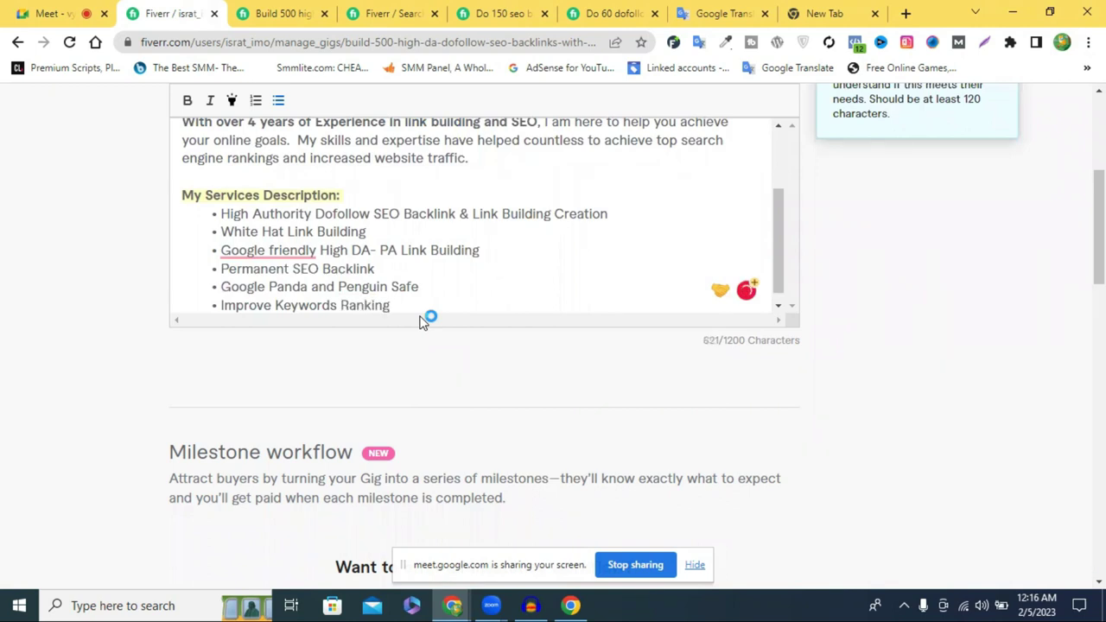
{"action": "key", "text": "Return"}
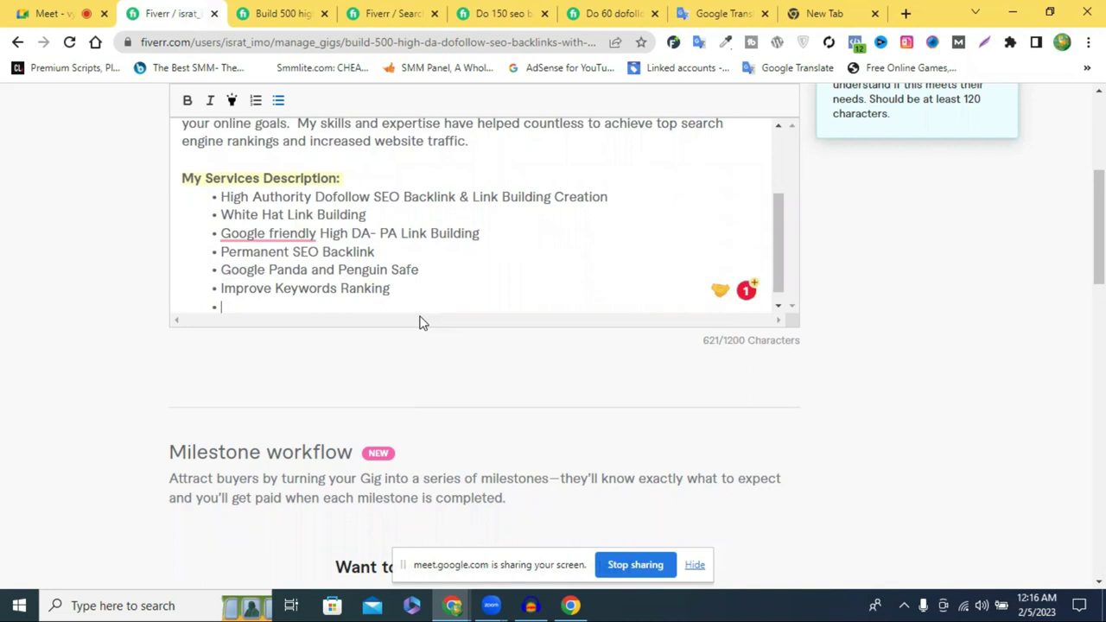
Write "increase visibility" as the seventh bullet, reusing the word "visibility" copied from the introductory sentence.
{"action": "type", "text": "in"}
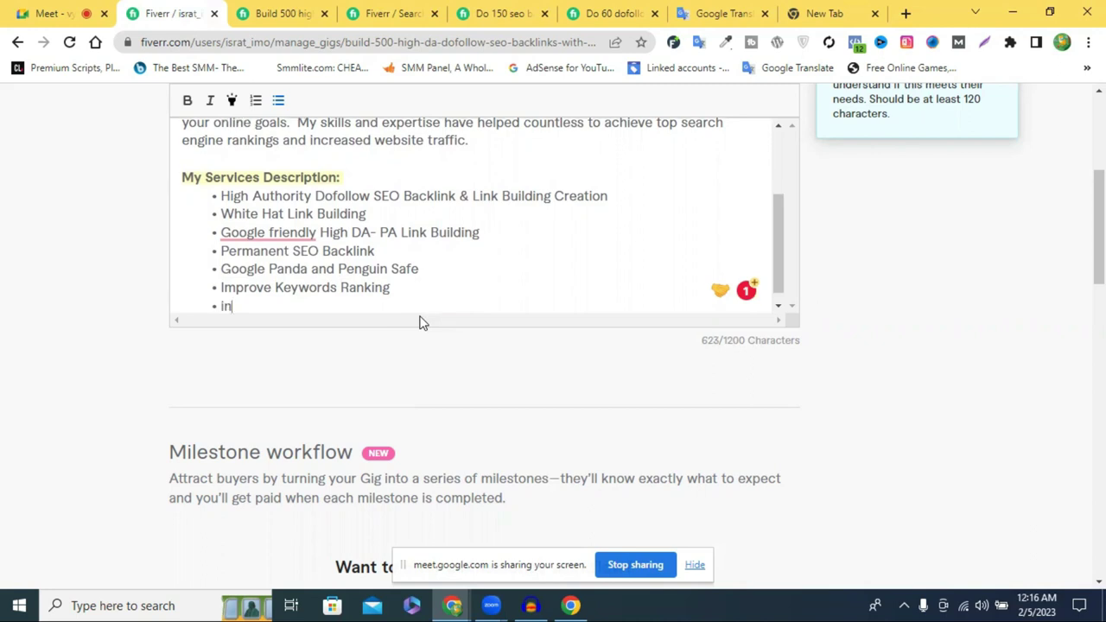
{"action": "type", "text": "crse"}
{"action": "left_click", "coordinate": [306, 311]}
{"action": "key", "text": "Return"}
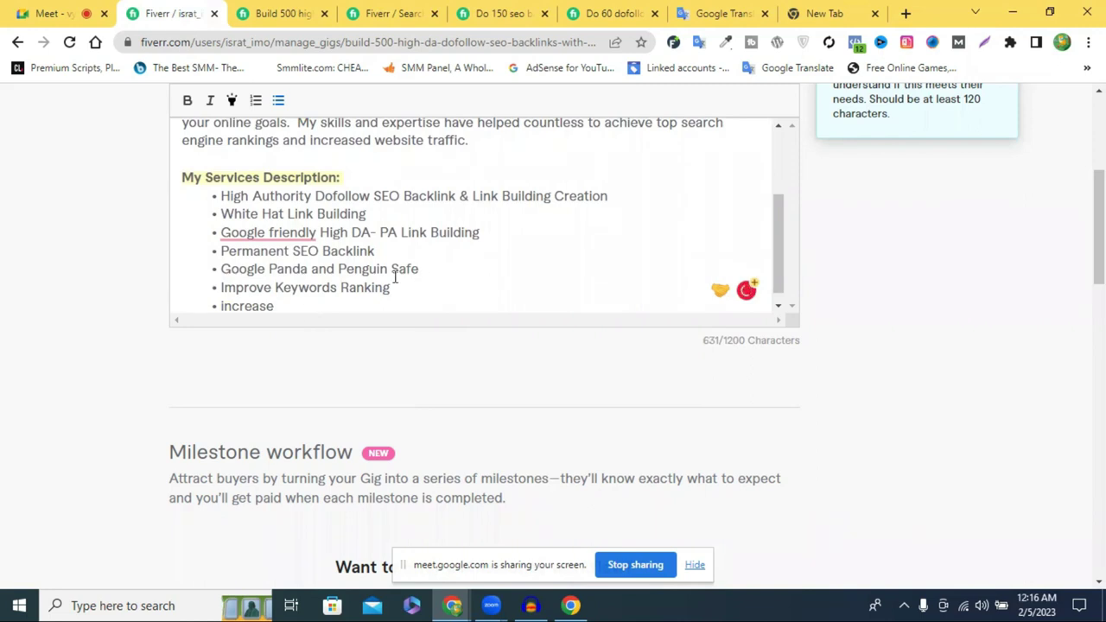
{"action": "scroll", "coordinate": [396, 276], "scroll_direction": "up", "scroll_amount": 2}
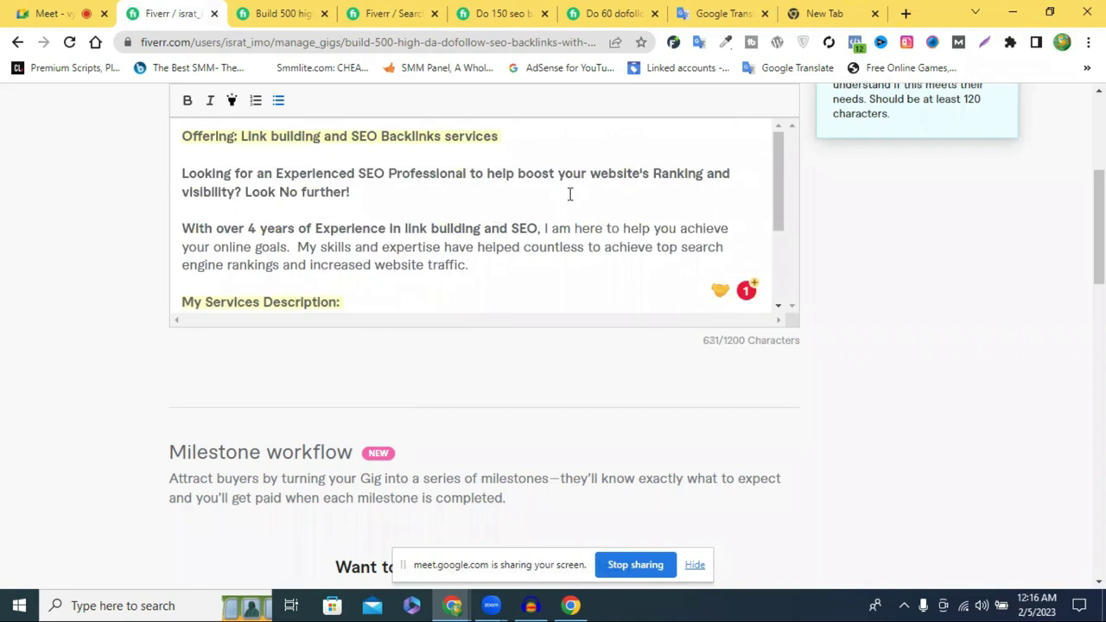
{"action": "double_click", "coordinate": [208, 191]}
{"action": "key", "text": "ctrl+c"}
{"action": "scroll", "coordinate": [325, 285], "scroll_direction": "down", "scroll_amount": 2}
{"action": "left_click", "coordinate": [306, 294]}
{"action": "key", "text": "ctrl+v"}
{"action": "left_click", "coordinate": [283, 294]}
{"action": "key", "text": "BackSpace"}
{"action": "key", "text": "BackSpace"}
Remove the bold formatting from "visibility" in the seventh bullet and start an eighth bullet.
{"action": "double_click", "coordinate": [295, 295]}
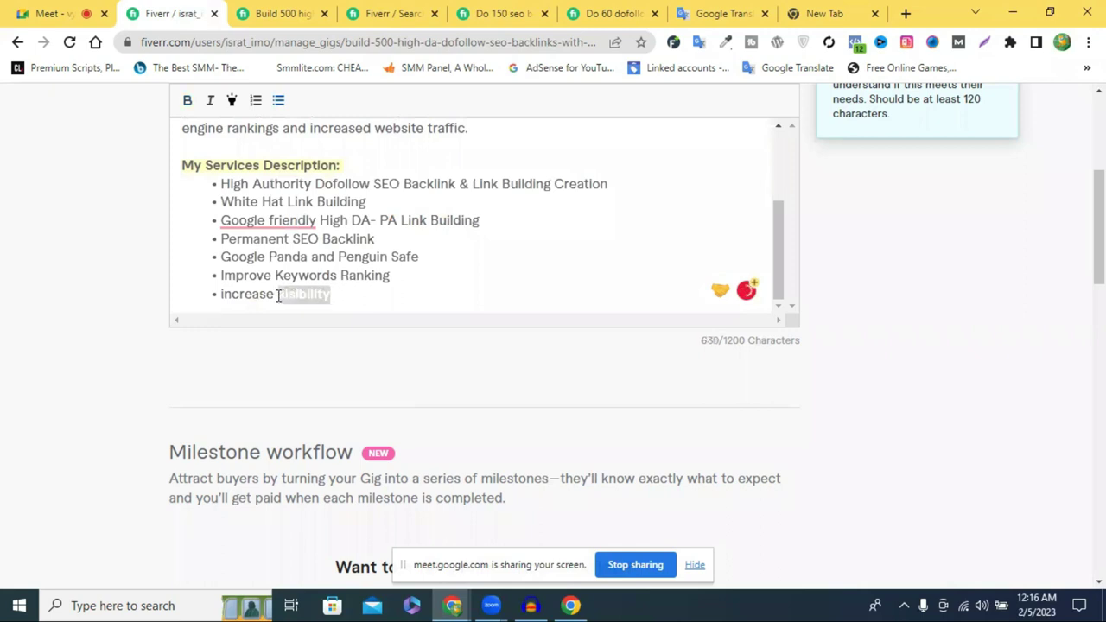
{"action": "left_click", "coordinate": [190, 102]}
{"action": "left_click", "coordinate": [350, 301]}
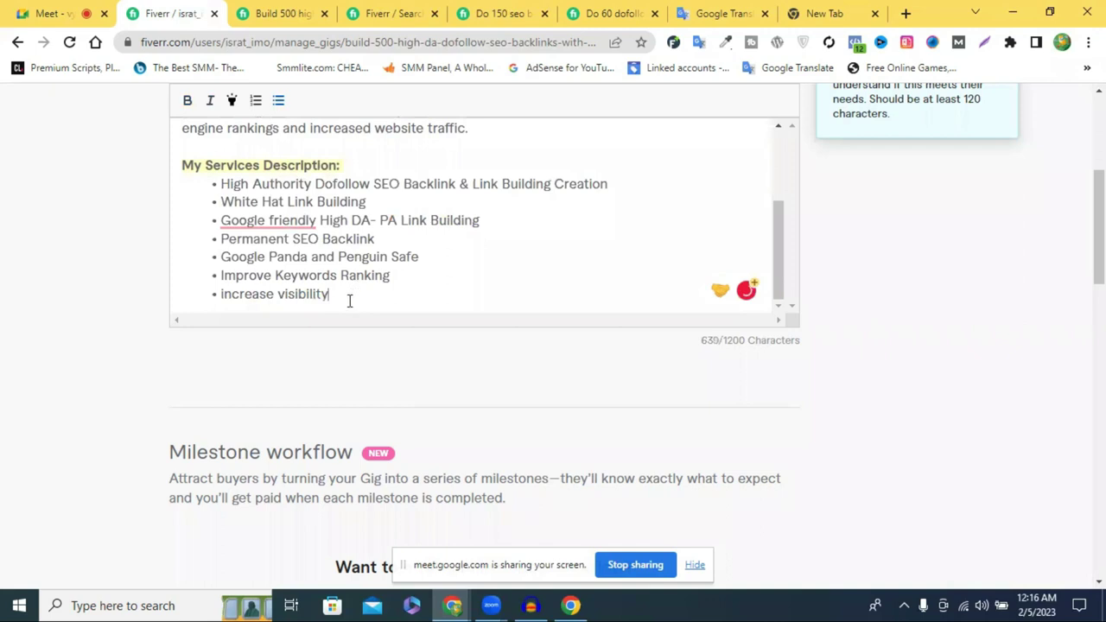
{"action": "key", "text": "Return"}
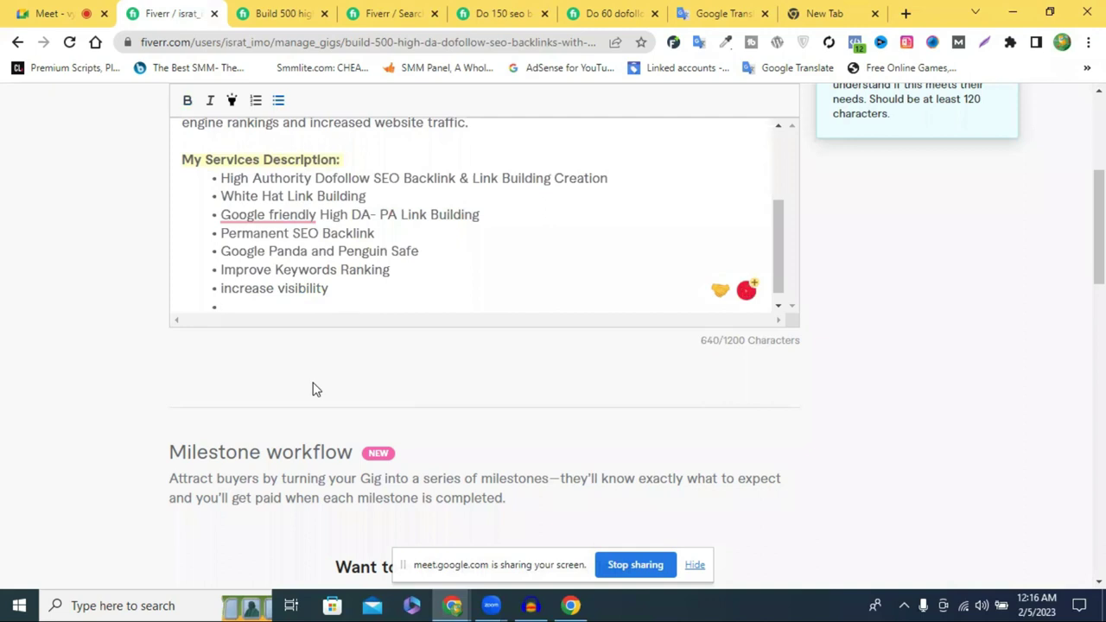
Write "Not Use Any Automated Software" as the eighth bullet and start a ninth bullet.
{"action": "type", "text": "Not"}
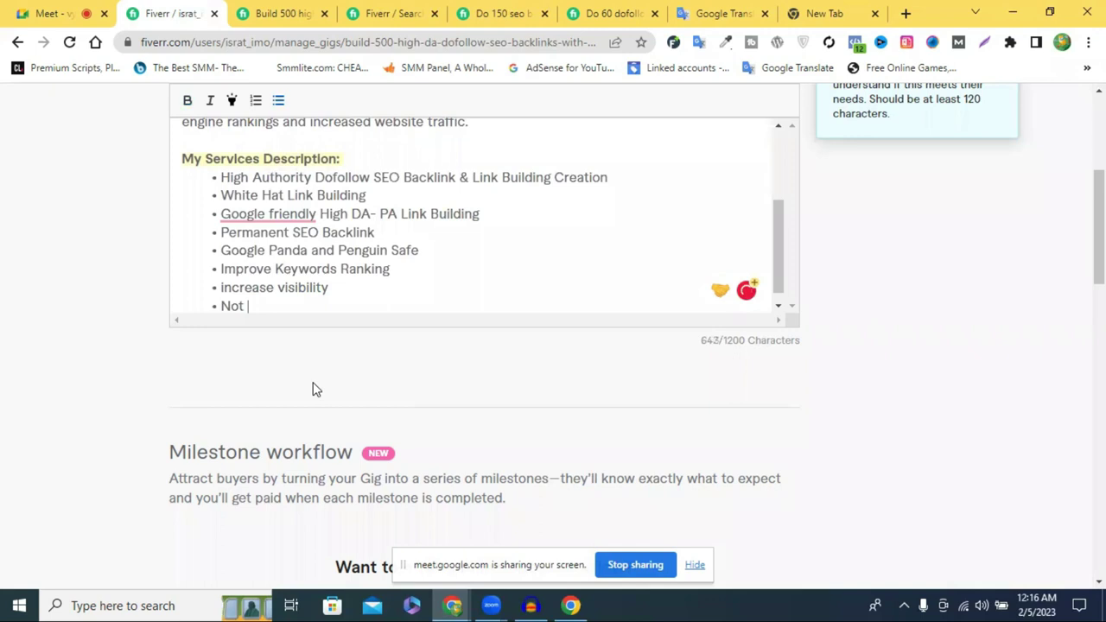
{"action": "type", "text": " Use Any Auto"}
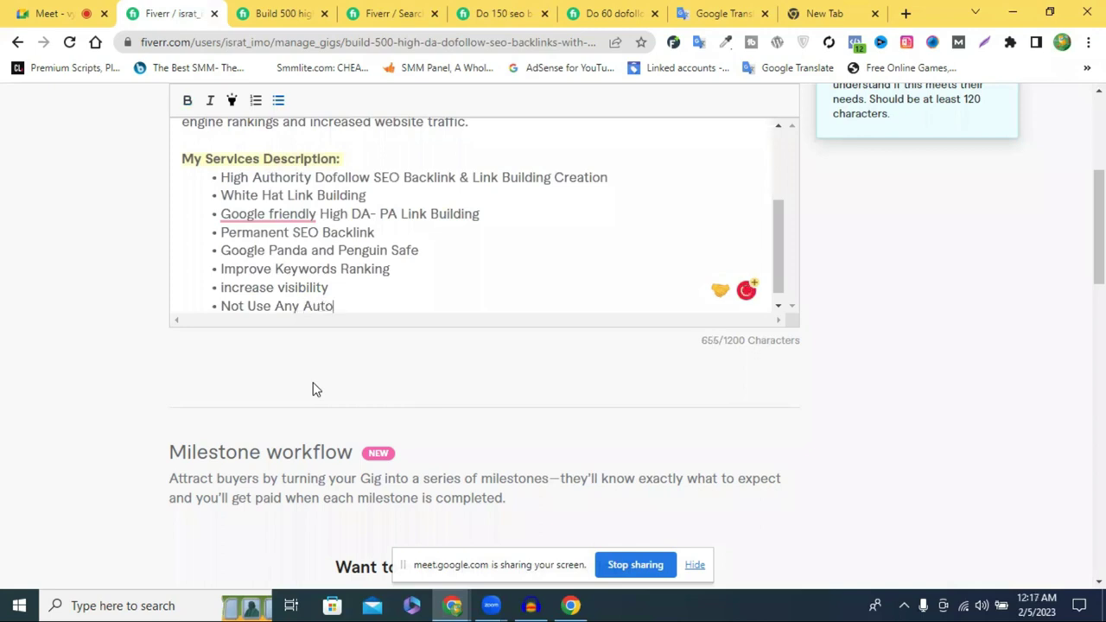
{"action": "type", "text": "mated Sof"}
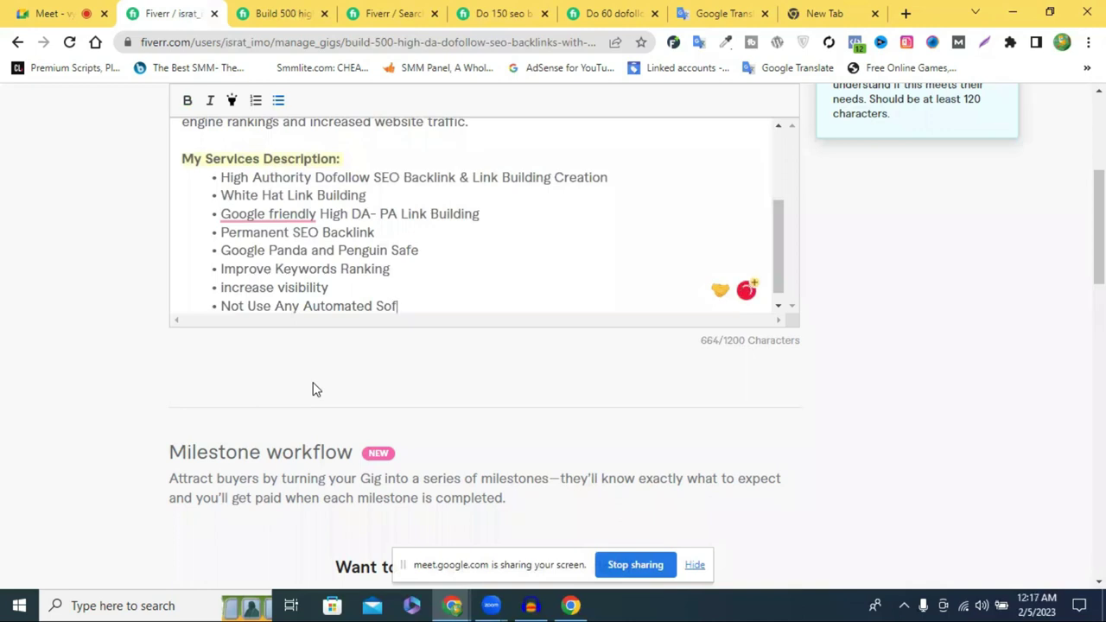
{"action": "type", "text": "tware"}
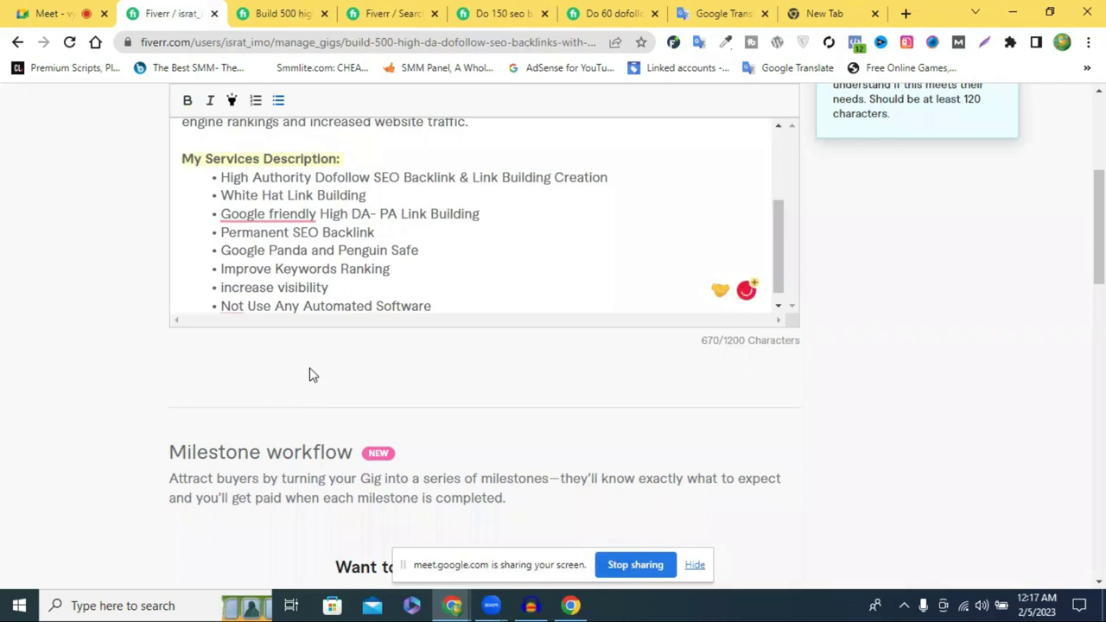
{"action": "key", "text": "Return"}
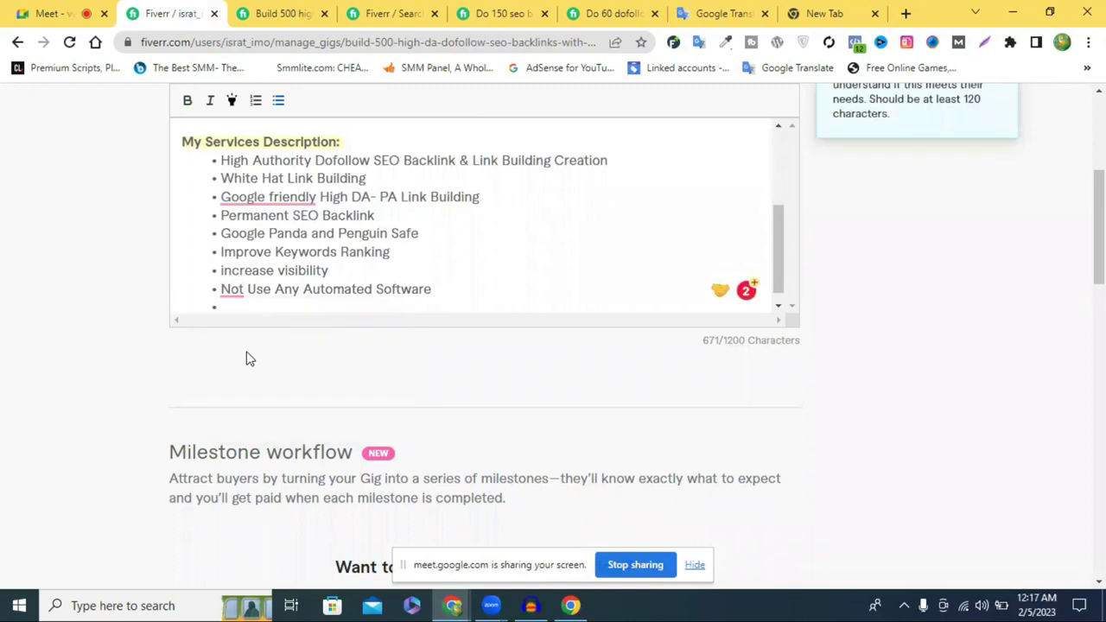
Write "Manually work" as the ninth bullet, correcting the spelling of "Manually", and start a tenth bullet.
{"action": "type", "text": "Manal"}
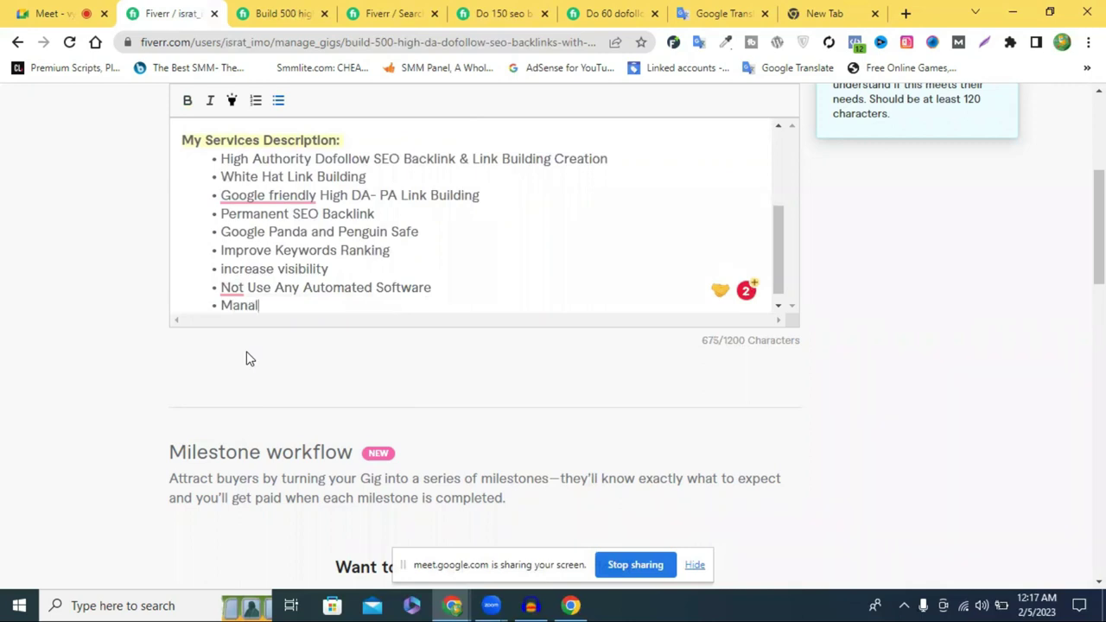
{"action": "type", "text": "y"}
{"action": "left_click", "coordinate": [243, 306]}
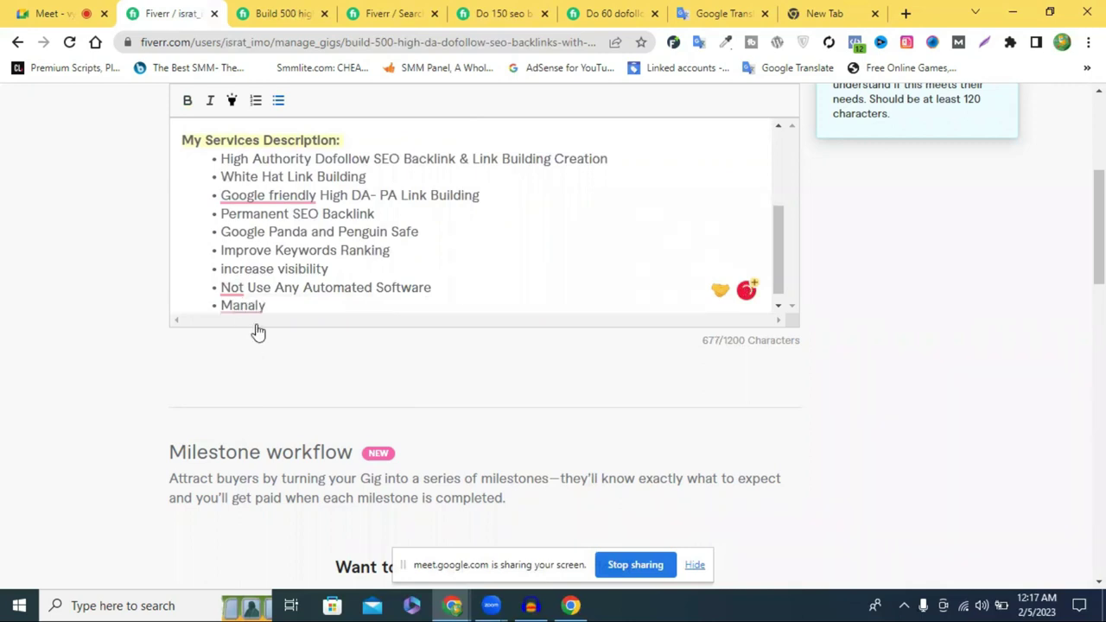
{"action": "type", "text": "u"}
{"action": "key", "text": "Right"}
{"action": "type", "text": "ly"}
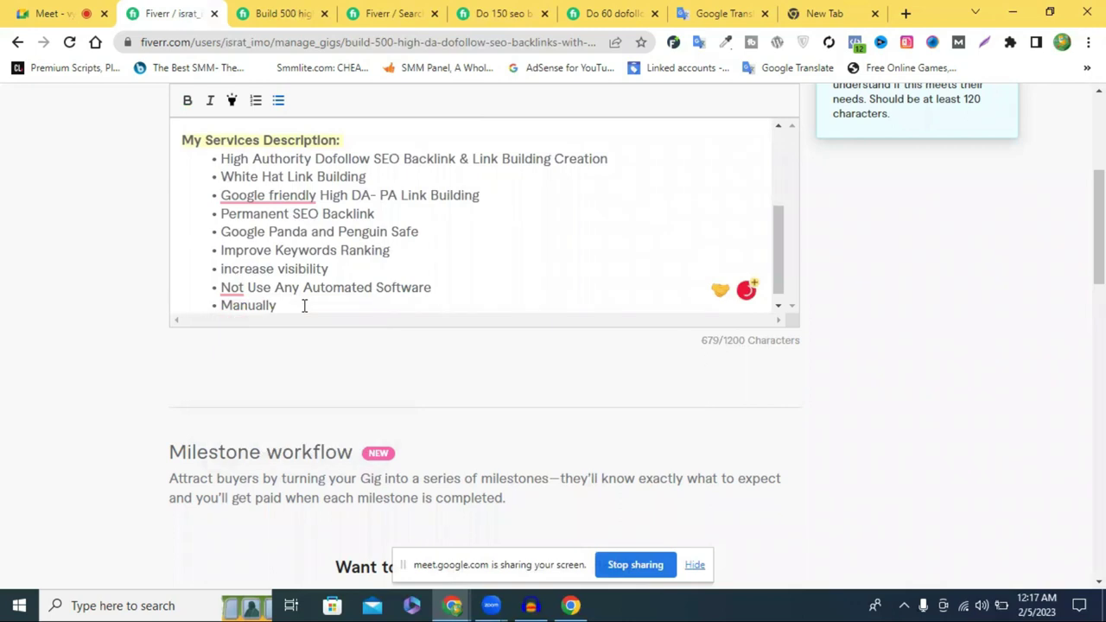
{"action": "type", "text": " work"}
{"action": "key", "text": "Return"}
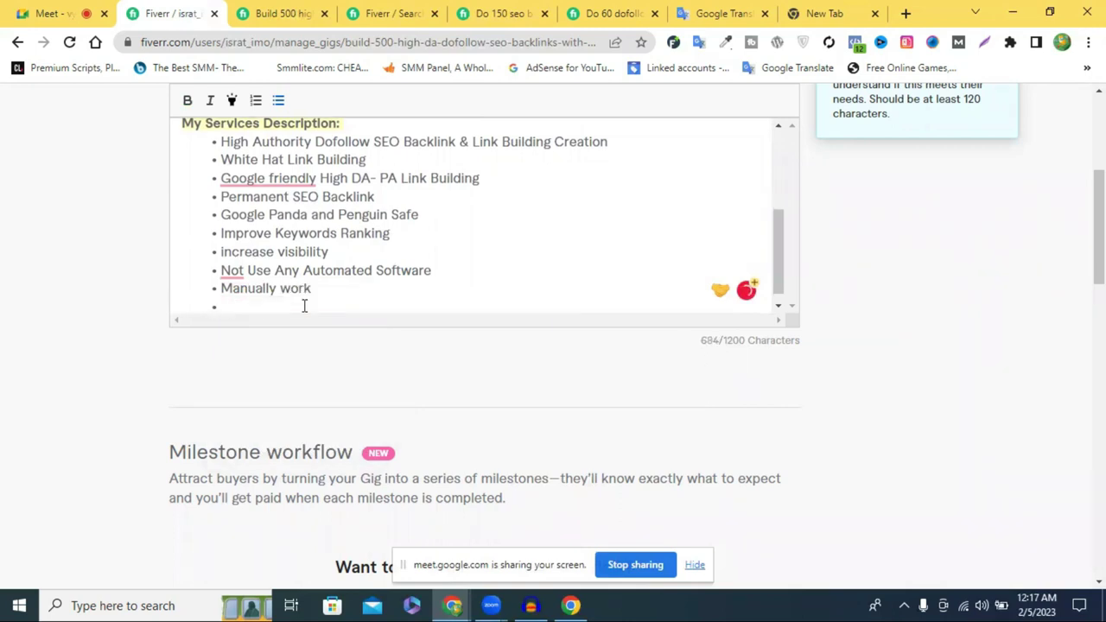
Write "Monthly SEO Services" as the tenth bullet, with a capital M in "Monthly".
{"action": "type", "text": "month"}
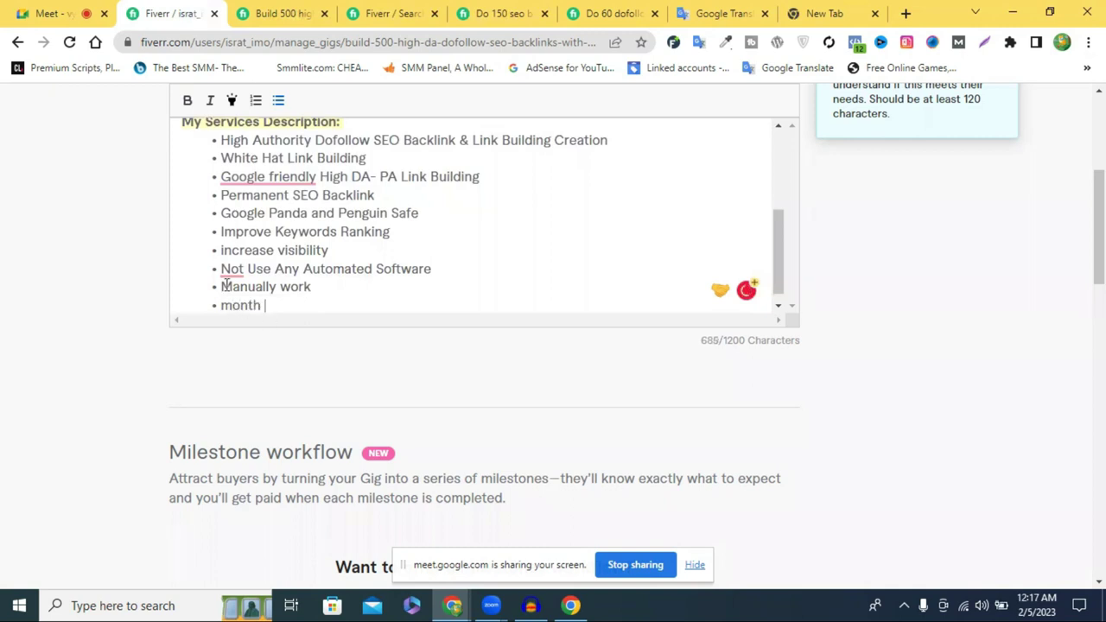
{"action": "scroll", "coordinate": [223, 286], "scroll_direction": "down", "scroll_amount": 1}
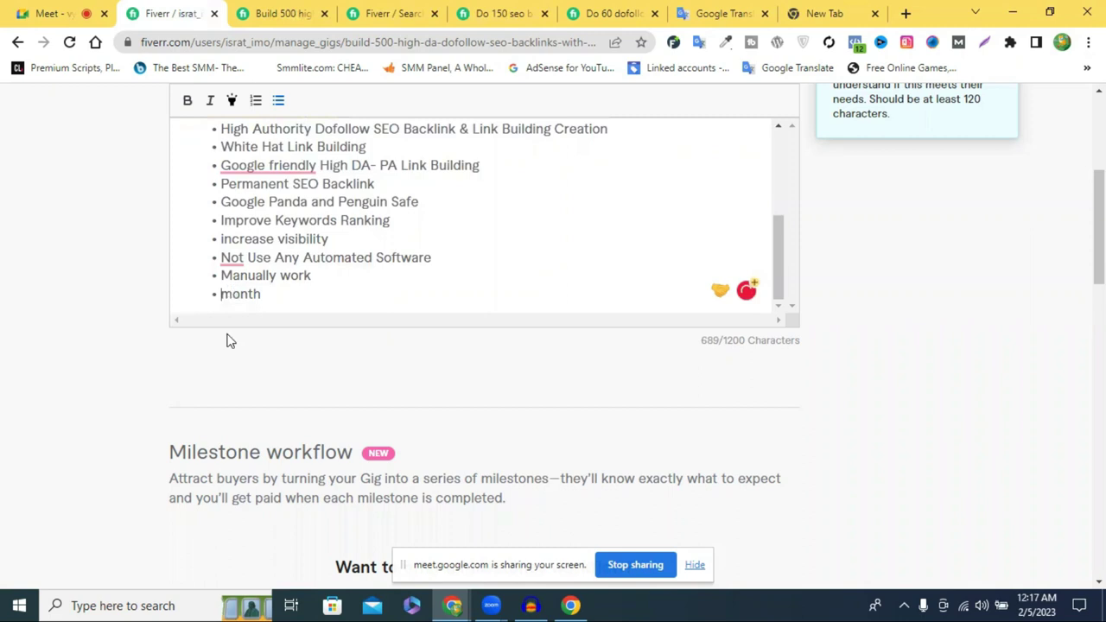
{"action": "type", "text": "M"}
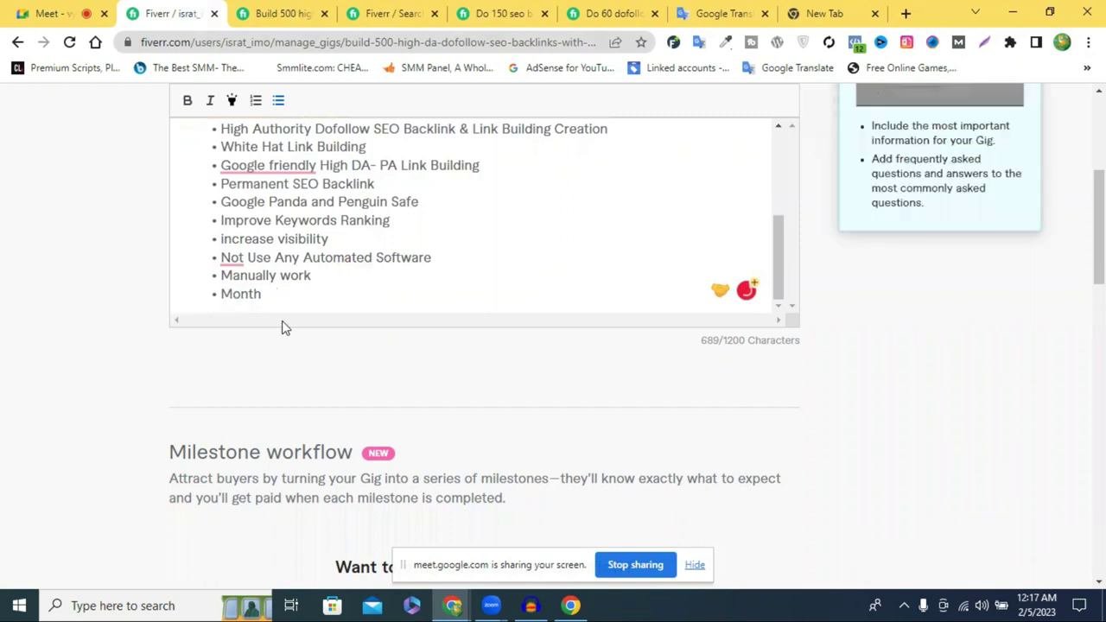
{"action": "left_click", "coordinate": [278, 299]}
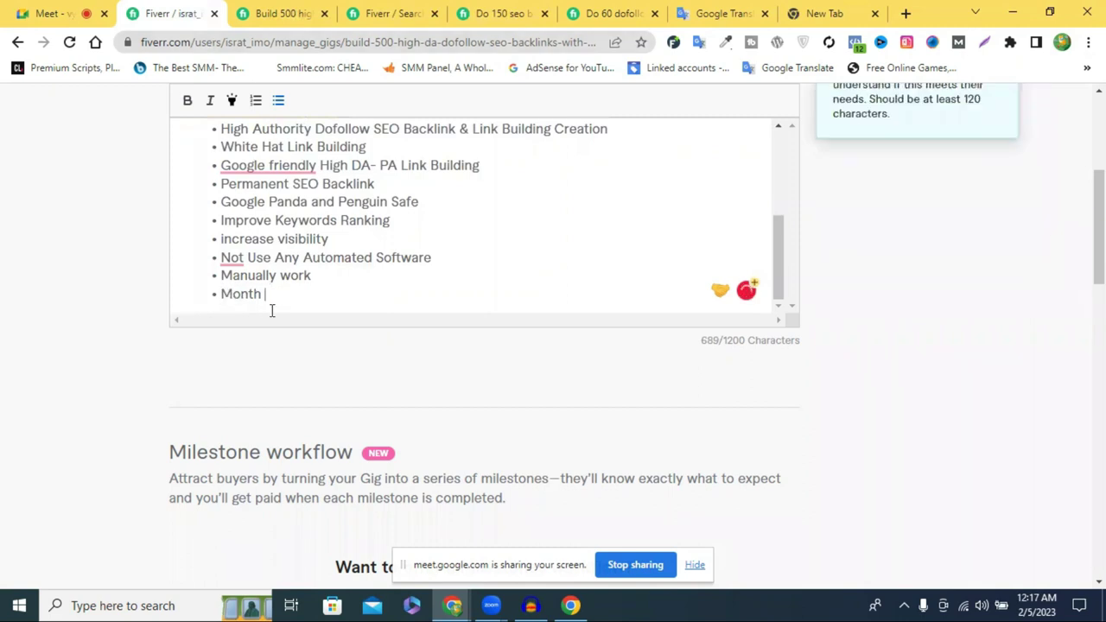
{"action": "type", "text": "ly  SEO Serc"}
{"action": "key", "text": "BackSpace"}
{"action": "type", "text": "vices"}
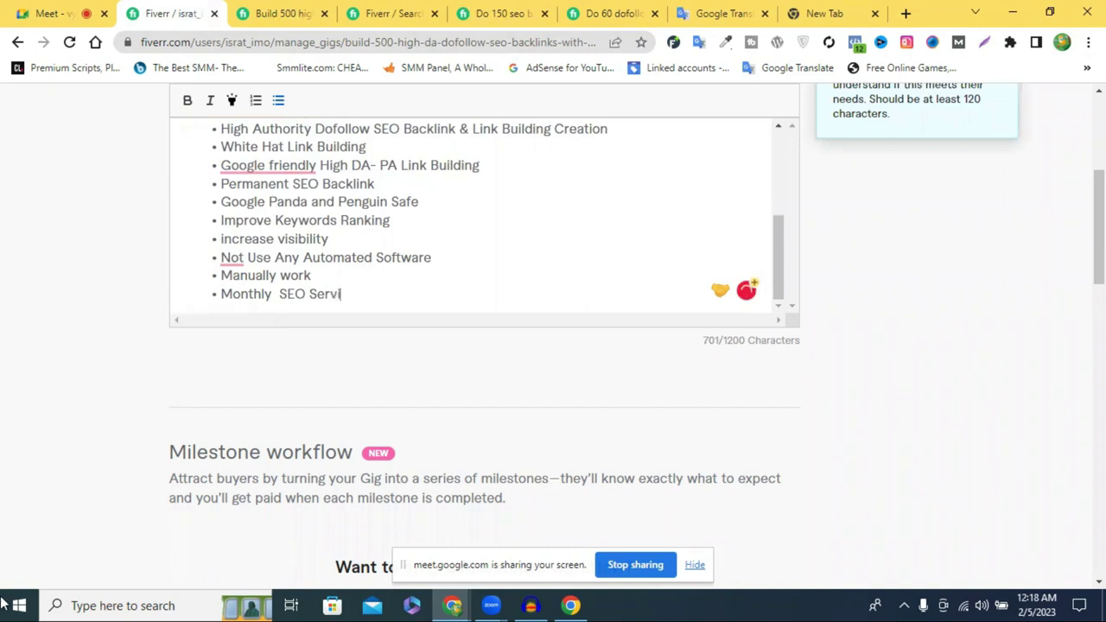
Correct the third bullet to read "Google-friendly" and check the flagged word "Not" in the automated software bullet.
{"action": "scroll", "coordinate": [428, 240], "scroll_direction": "up", "scroll_amount": 1}
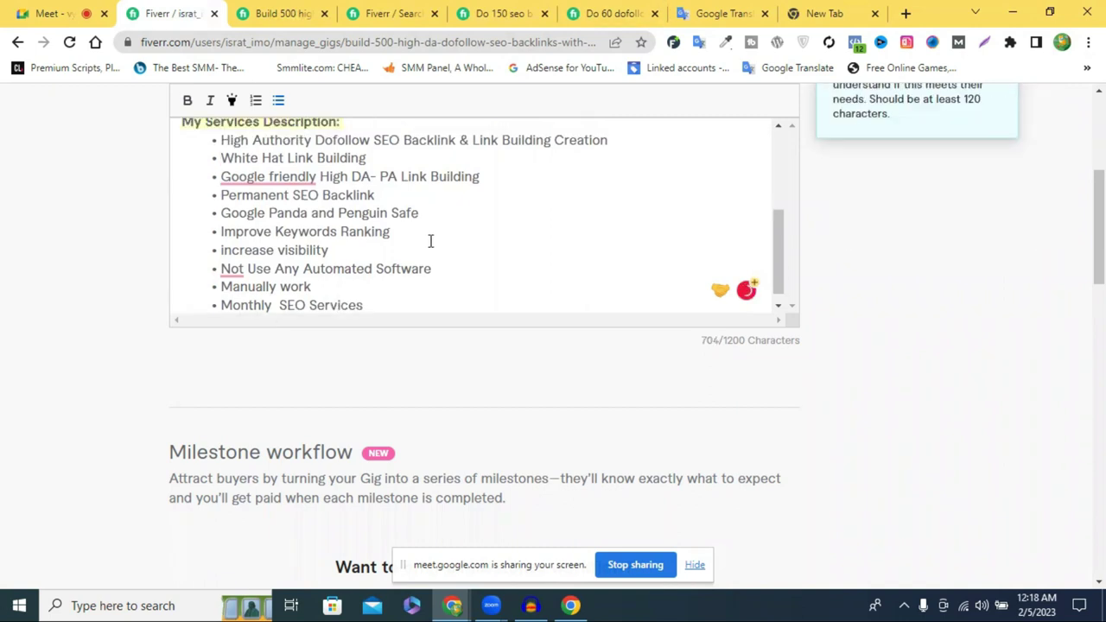
{"action": "scroll", "coordinate": [429, 240], "scroll_direction": "down", "scroll_amount": 1}
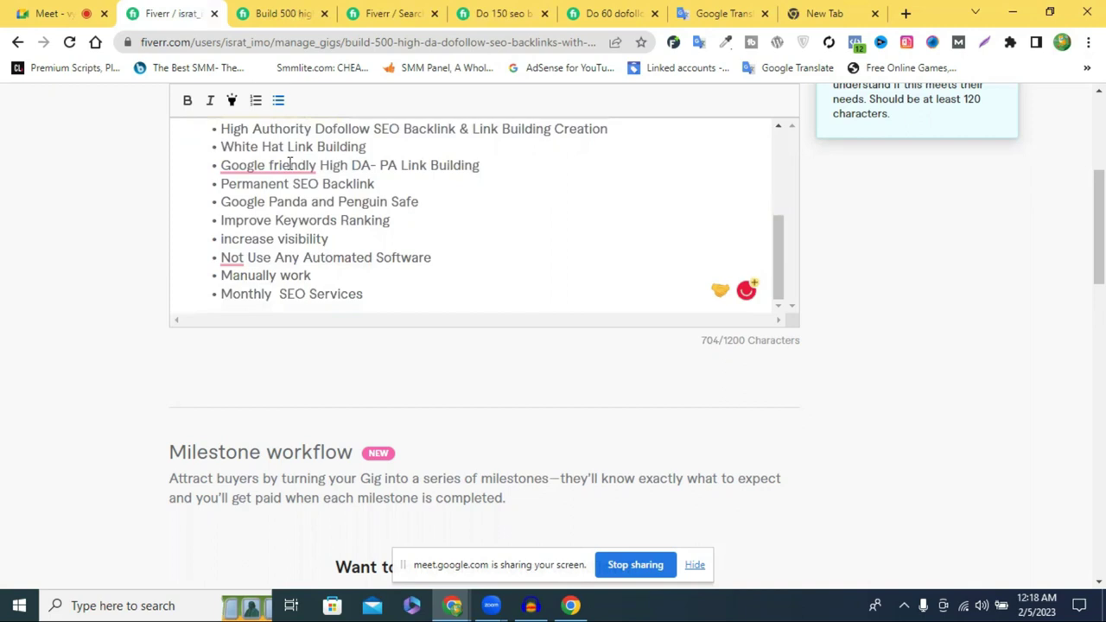
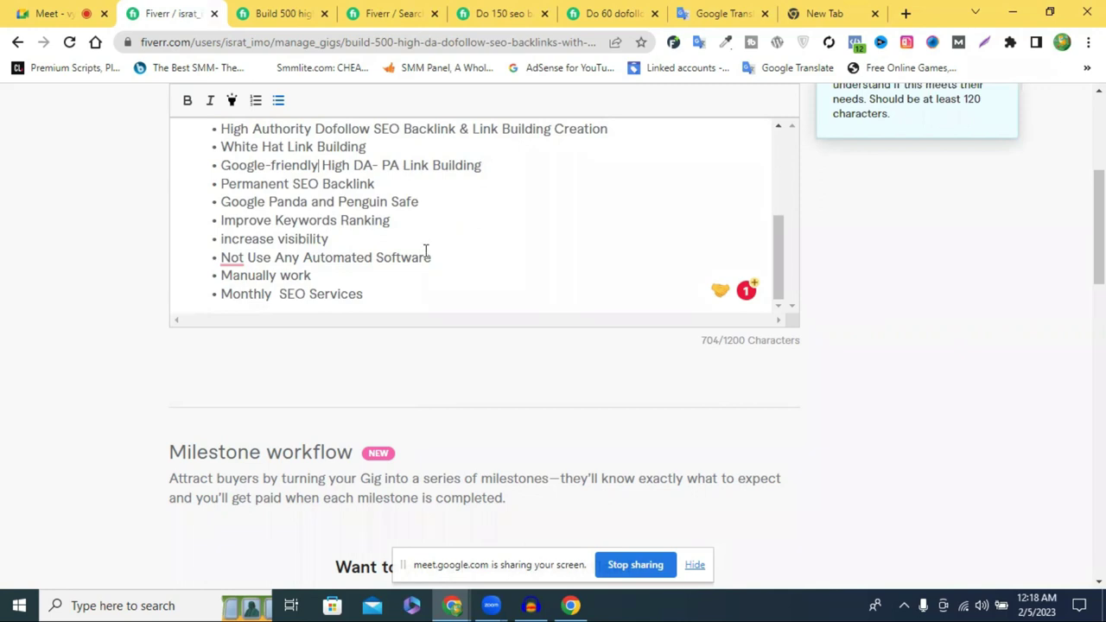
{"action": "scroll", "coordinate": [424, 251], "scroll_direction": "up", "scroll_amount": 1}
{"action": "scroll", "coordinate": [424, 254], "scroll_direction": "down", "scroll_amount": 1}
{"action": "left_click", "coordinate": [232, 259]}
{"action": "left_click", "coordinate": [445, 257]}
End the bulleted list after "Monthly SEO Services" and start a plain line below it.
{"action": "left_click", "coordinate": [403, 293]}
{"action": "scroll", "coordinate": [273, 145], "scroll_direction": "up", "scroll_amount": 1}
{"action": "scroll", "coordinate": [450, 251], "scroll_direction": "down", "scroll_amount": 1}
{"action": "key", "text": "Return"}
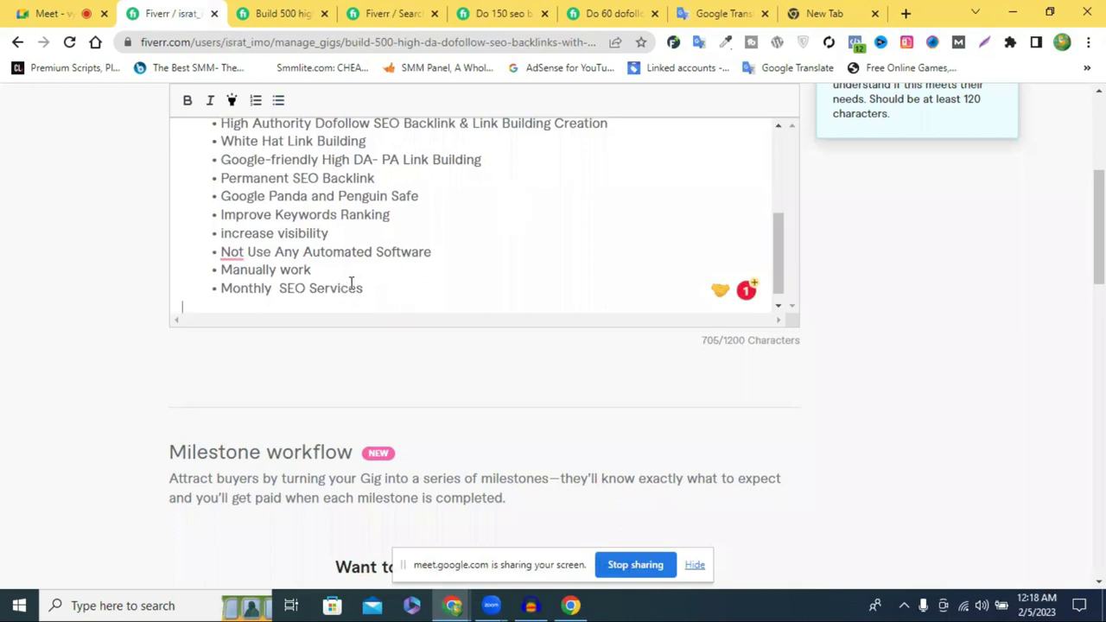
Review the services list from the high authority dofollow backlink bullet down to the monthly SEO services bullet.
{"action": "scroll", "coordinate": [353, 285], "scroll_direction": "up", "scroll_amount": 1}
{"action": "left_click", "coordinate": [222, 204]}
{"action": "left_click_drag", "start_coordinate": [222, 204], "coordinate": [524, 195]}
{"action": "left_click", "coordinate": [598, 191]}
{"action": "triple_click", "coordinate": [613, 198]}
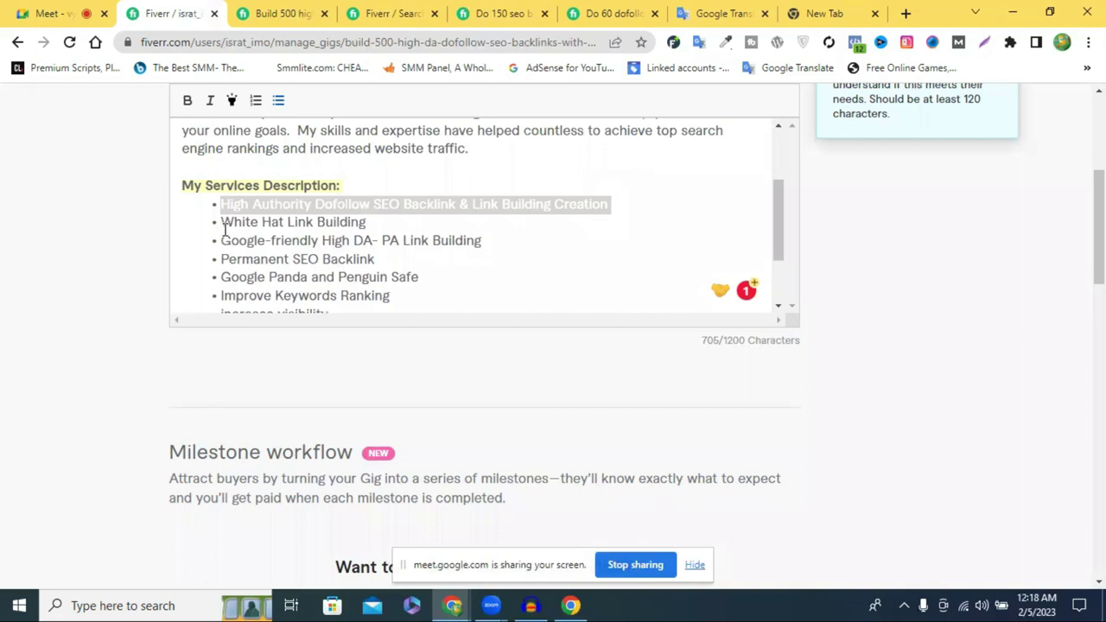
{"action": "left_click_drag", "start_coordinate": [225, 222], "coordinate": [294, 252]}
{"action": "scroll", "coordinate": [246, 243], "scroll_direction": "down", "scroll_amount": 1}
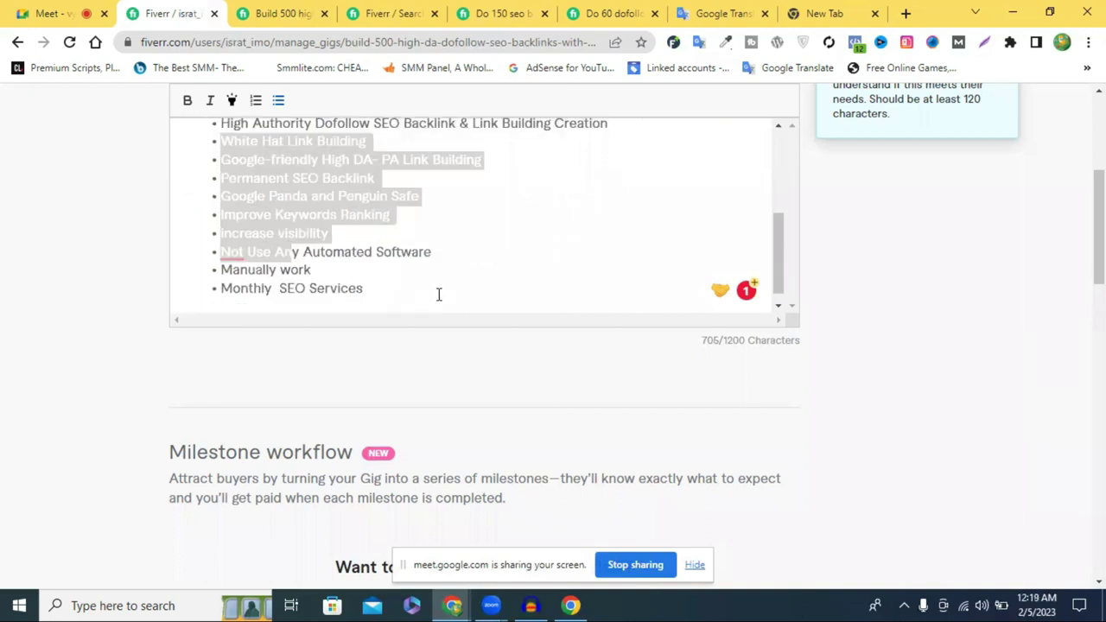
{"action": "left_click", "coordinate": [366, 285]}
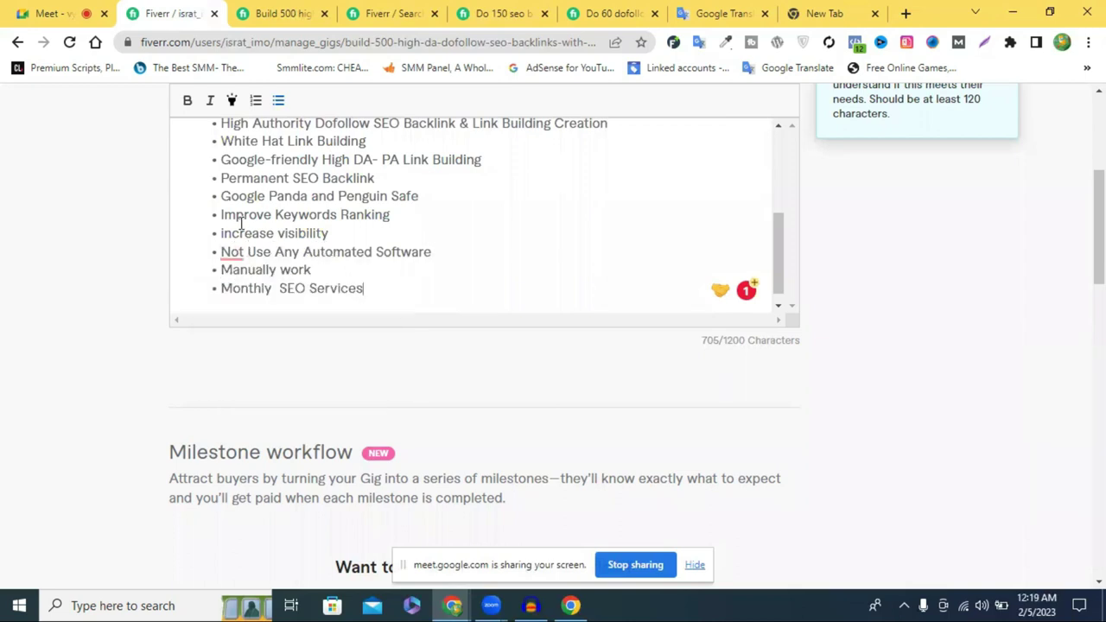
{"action": "scroll", "coordinate": [243, 220], "scroll_direction": "up", "scroll_amount": 2}
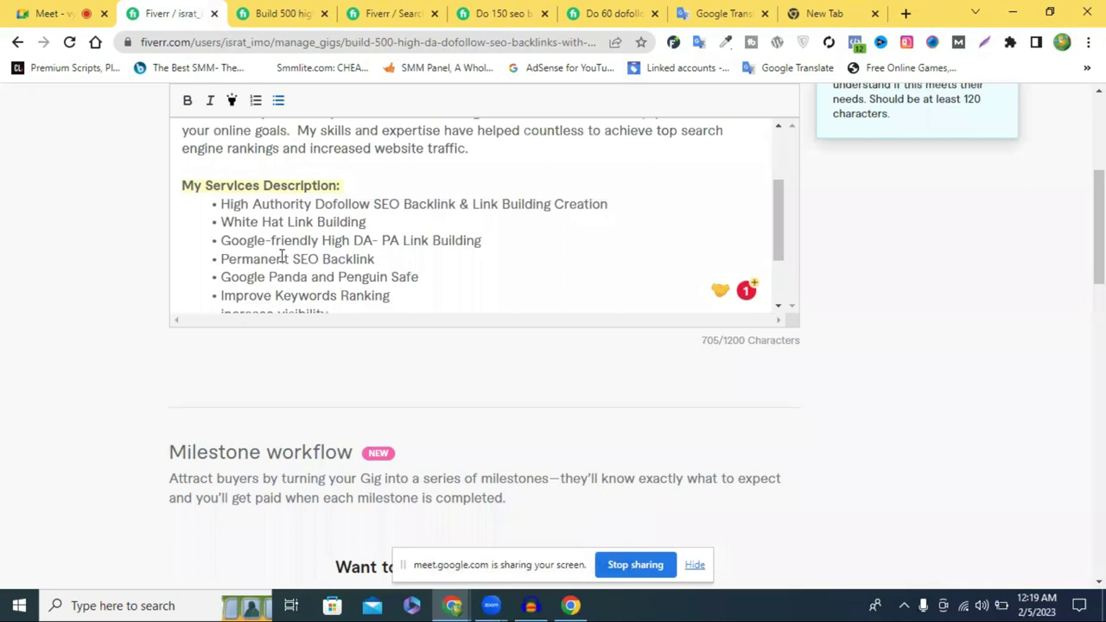
{"action": "scroll", "coordinate": [434, 279], "scroll_direction": "down", "scroll_amount": 3}
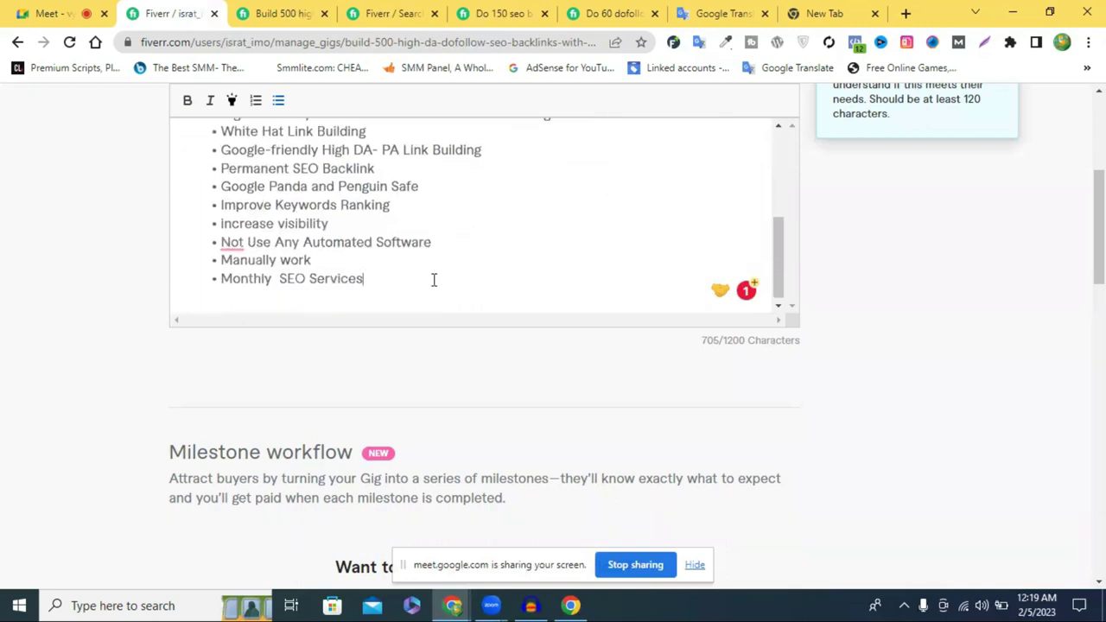
Add the word "Why" on a plain line below the services list, separated from it by a blank line.
{"action": "left_click", "coordinate": [231, 299]}
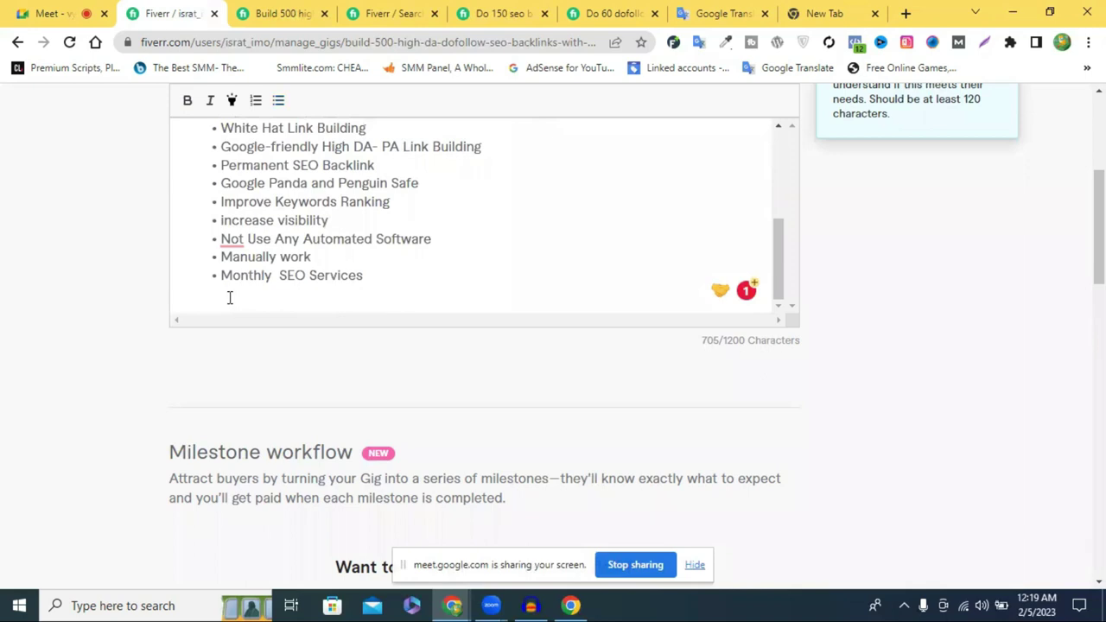
{"action": "type", "text": "Why"}
{"action": "left_click", "coordinate": [183, 294]}
{"action": "key", "text": "Return"}
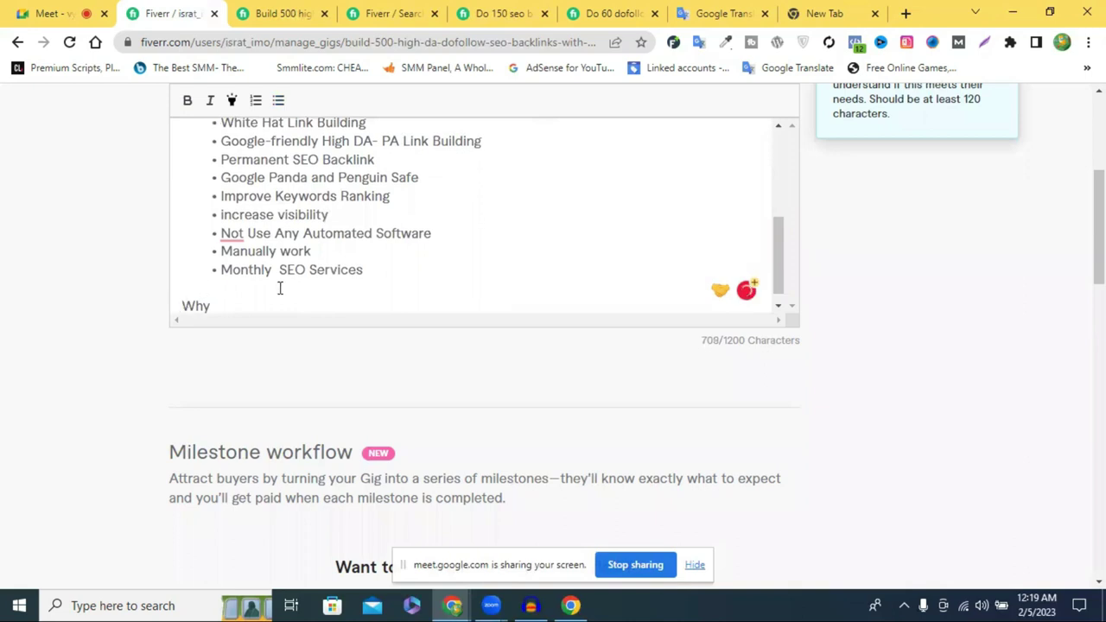
Complete the line below the services list to read "Why You Choose Me:".
{"action": "scroll", "coordinate": [279, 288], "scroll_direction": "up", "scroll_amount": 5}
{"action": "scroll", "coordinate": [279, 288], "scroll_direction": "up", "scroll_amount": 1}
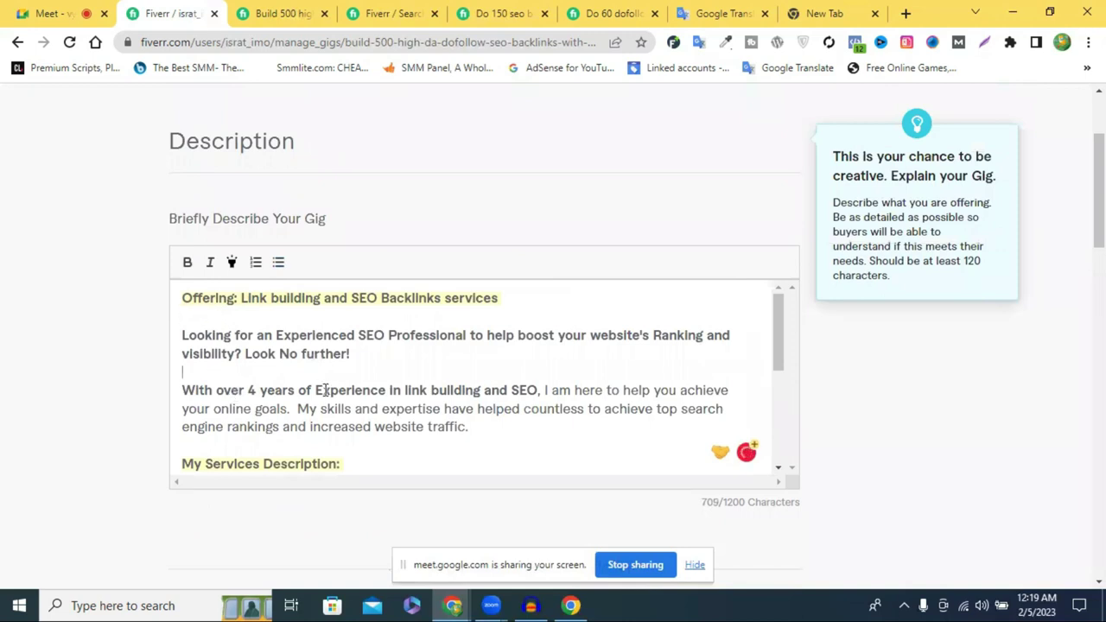
{"action": "scroll", "coordinate": [325, 390], "scroll_direction": "down", "scroll_amount": 3}
{"action": "left_click", "coordinate": [238, 460]}
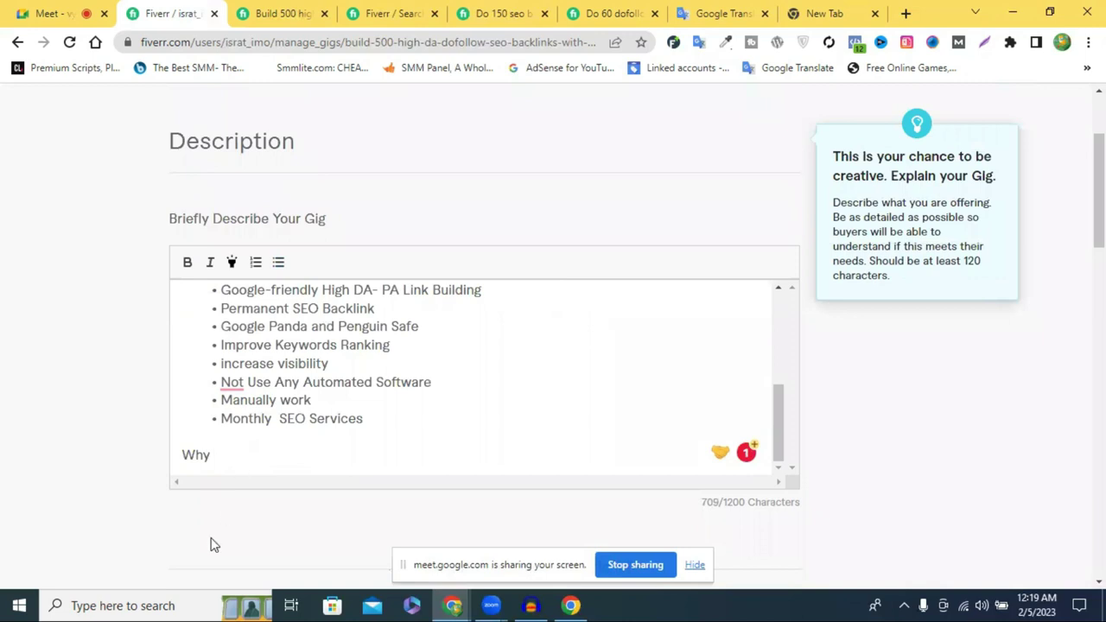
{"action": "type", "text": "You"}
{"action": "key", "text": "BackSpace"}
{"action": "type", "text": "u Chose"}
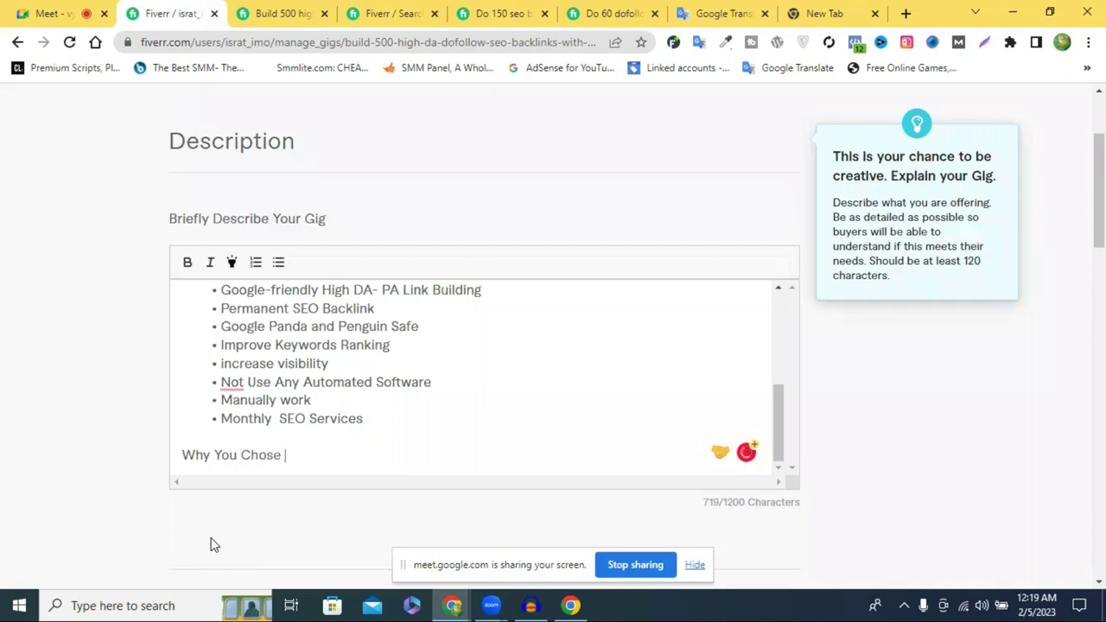
{"action": "left_click", "coordinate": [265, 452]}
{"action": "type", "text": "ose Me:"}
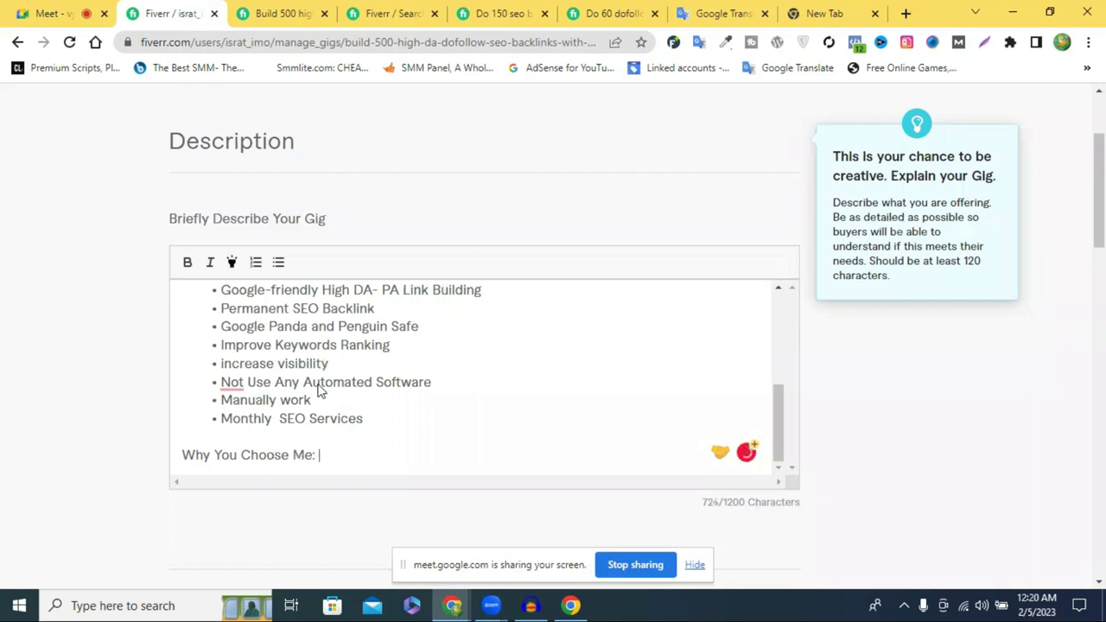
Make the "Why You Choose Me:" heading bold and highlighted.
{"action": "scroll", "coordinate": [318, 390], "scroll_direction": "down", "scroll_amount": 2}
{"action": "key", "text": "ctrl+shift+Left"}
{"action": "key", "text": "ctrl+shift+Left"}
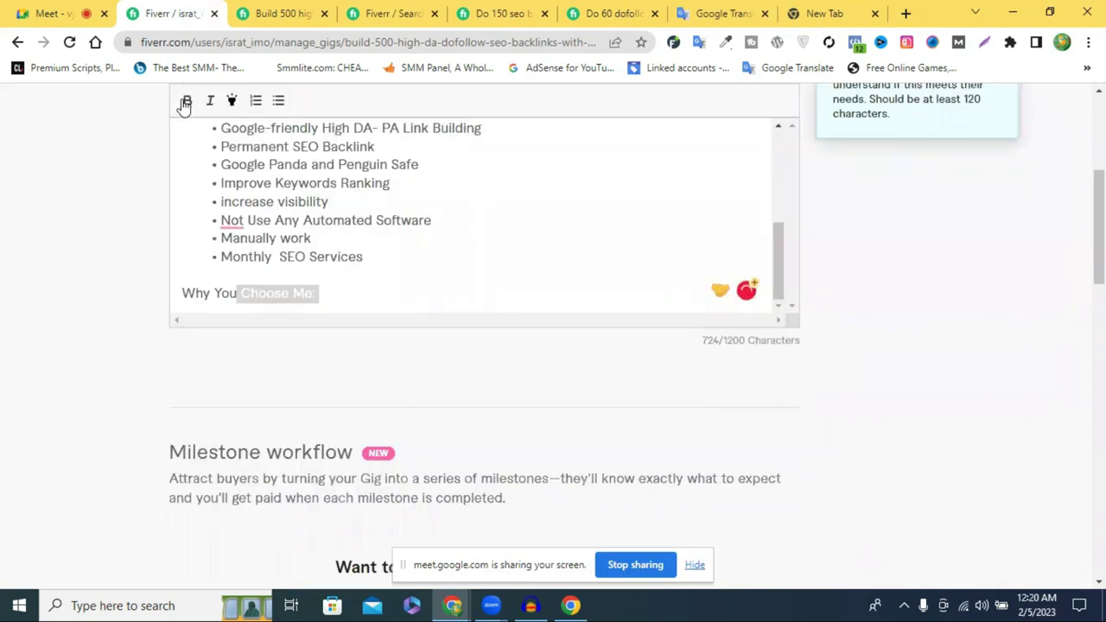
{"action": "key", "text": "ctrl+shift+Left"}
{"action": "key", "text": "ctrl+shift+Left"}
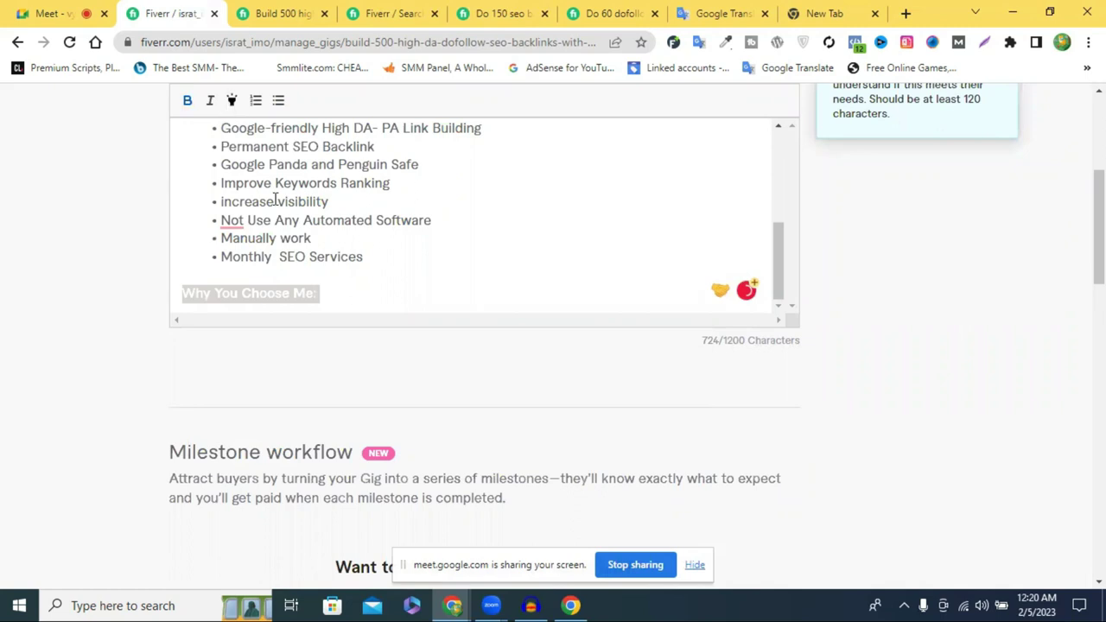
{"action": "left_click", "coordinate": [347, 294]}
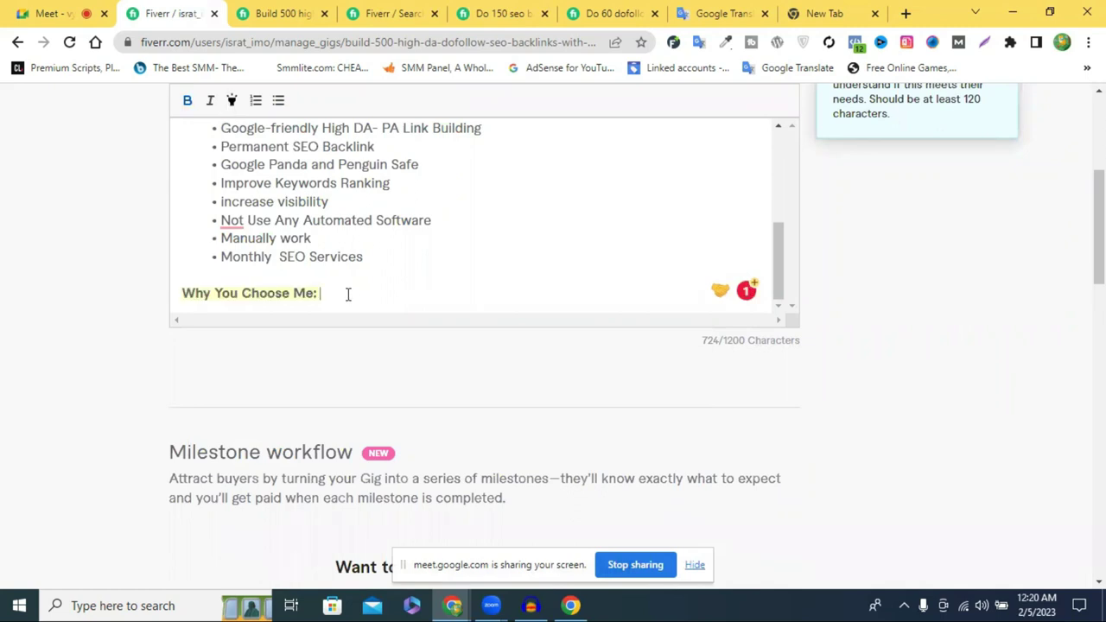
Start a bulleted list on a new line under the "Why You Choose Me:" heading.
{"action": "key", "text": "Return"}
{"action": "left_click", "coordinate": [278, 100]}
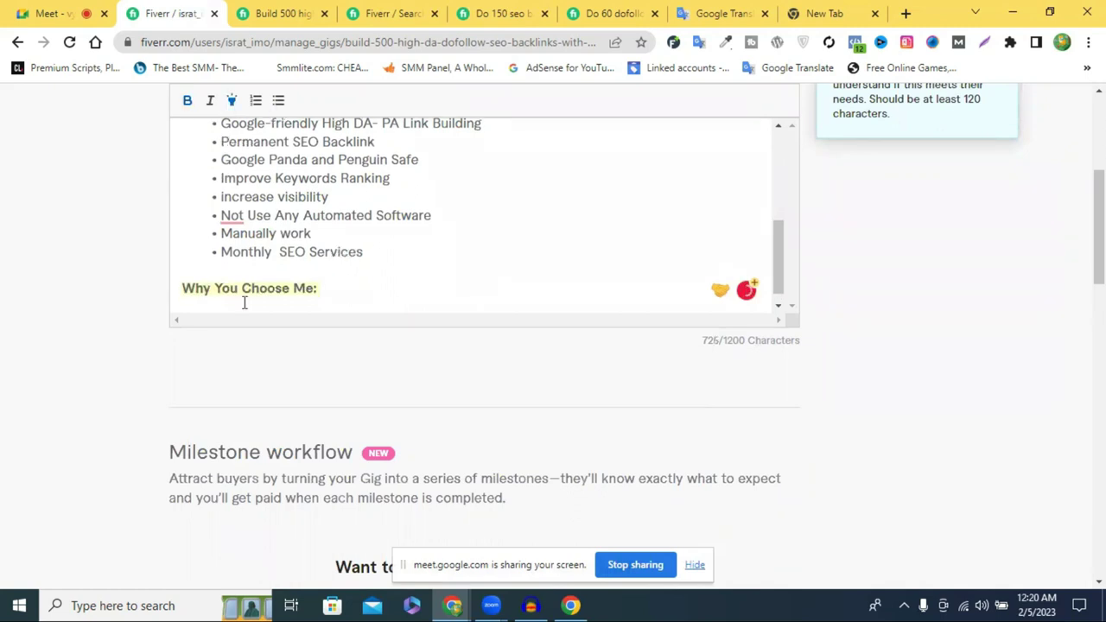
{"action": "left_click", "coordinate": [420, 11]}
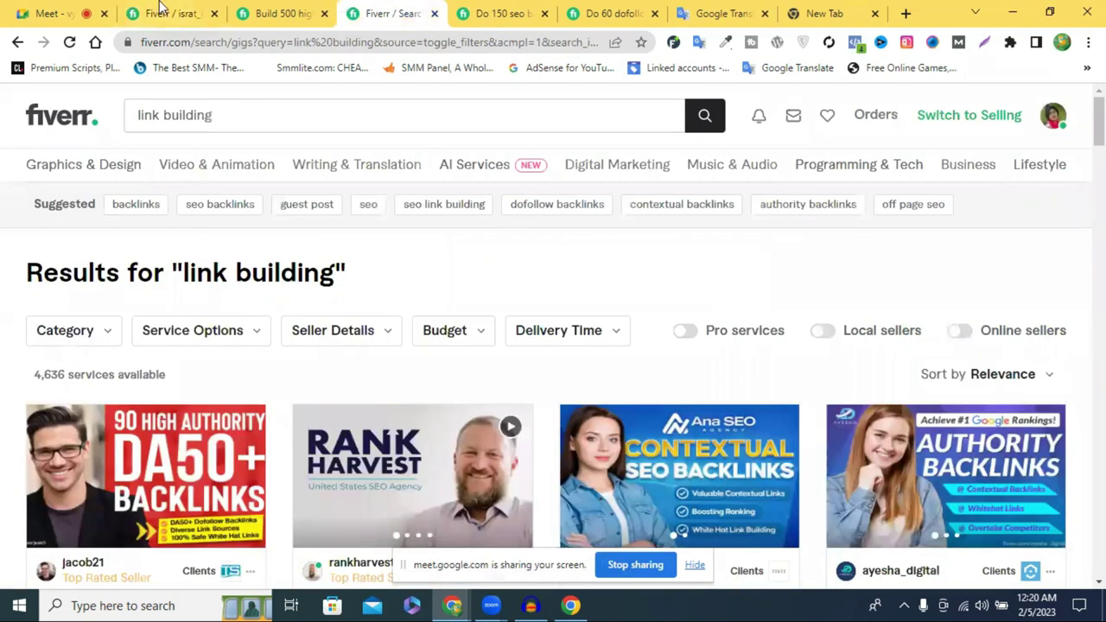
{"action": "key", "text": "ctrl+2"}
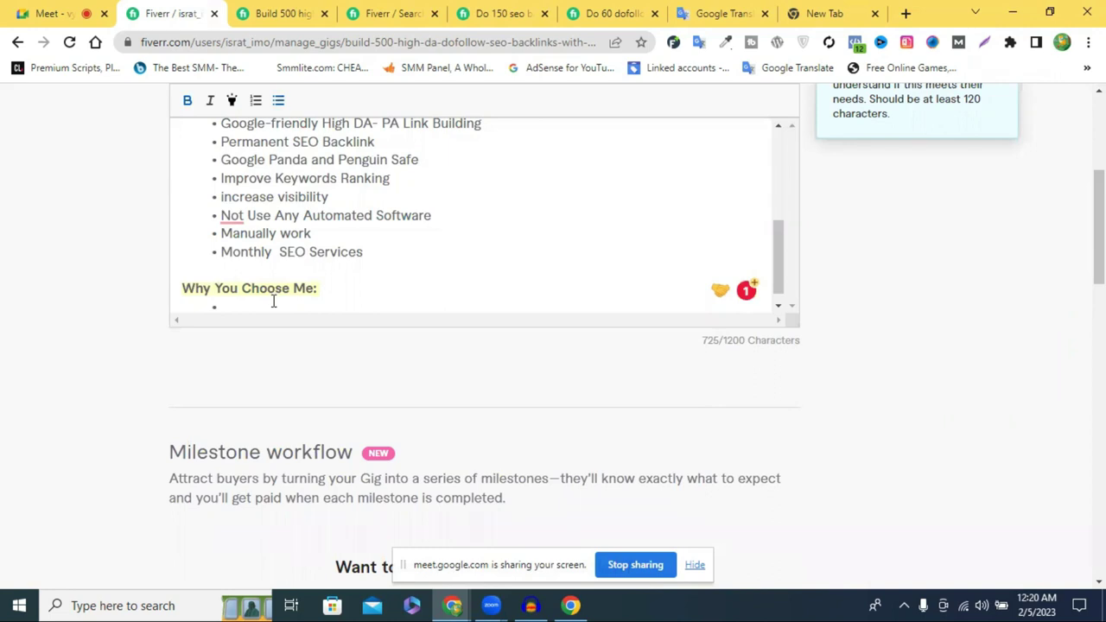
Write "On-Time Delivery" as the first bullet under the heading, without bold or highlighting.
{"action": "type", "text": "On"}
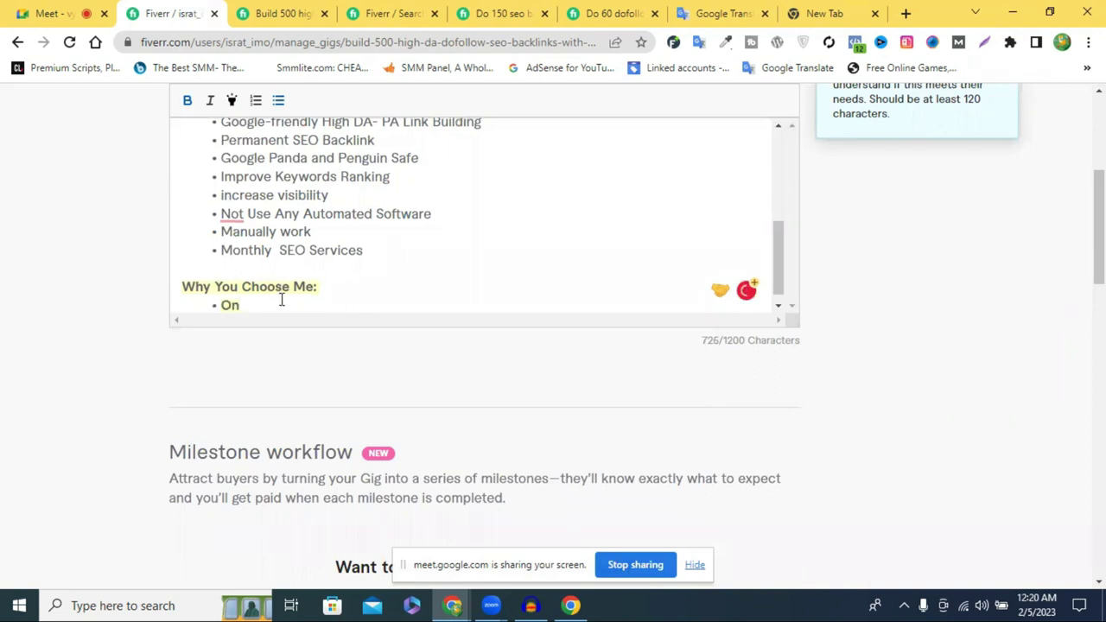
{"action": "double_click", "coordinate": [231, 307]}
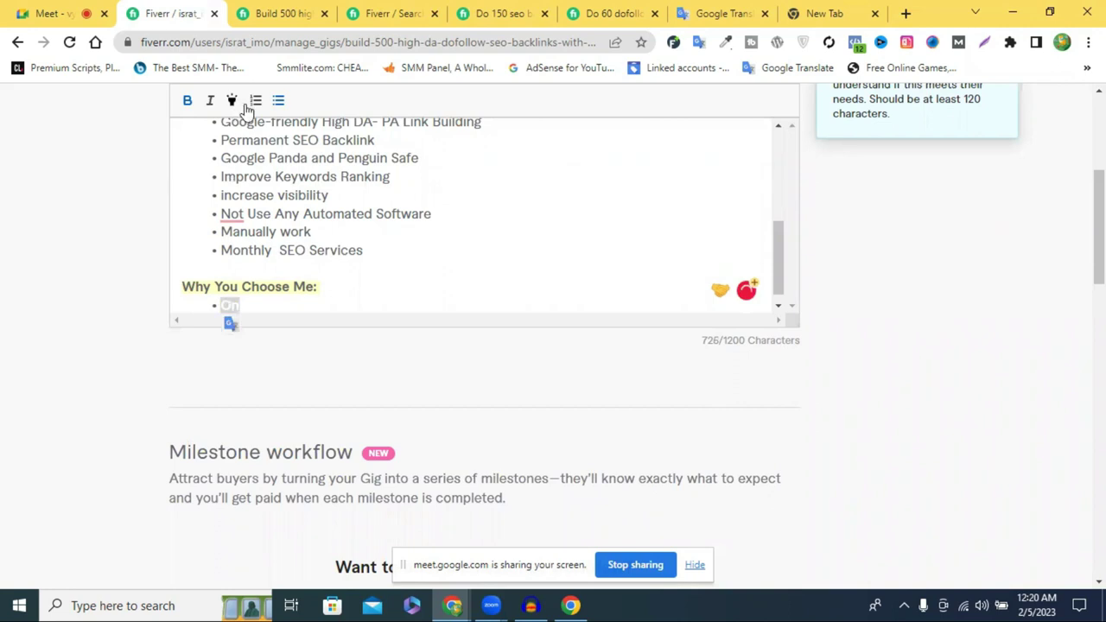
{"action": "left_click", "coordinate": [194, 101]}
{"action": "left_click", "coordinate": [306, 289]}
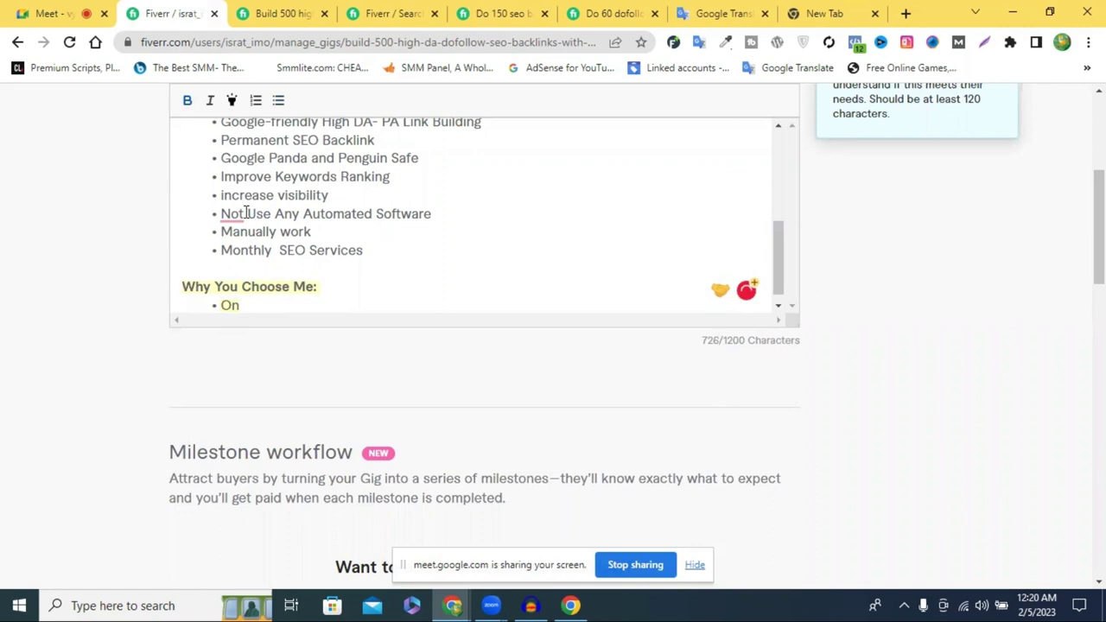
{"action": "left_click", "coordinate": [254, 298]}
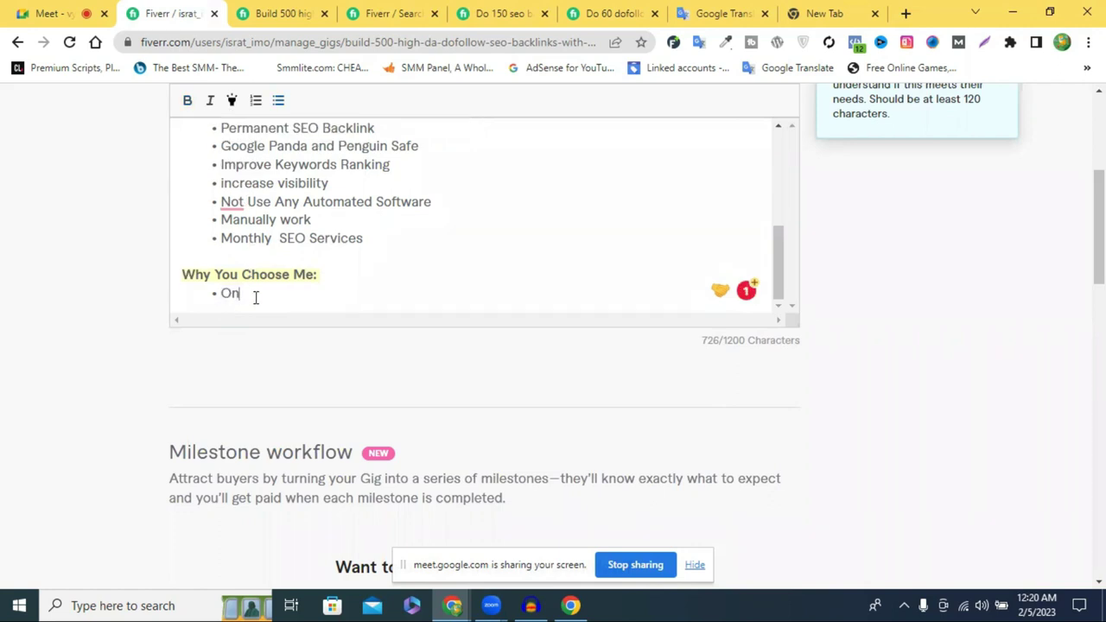
{"action": "type", "text": "-Time Delivery"}
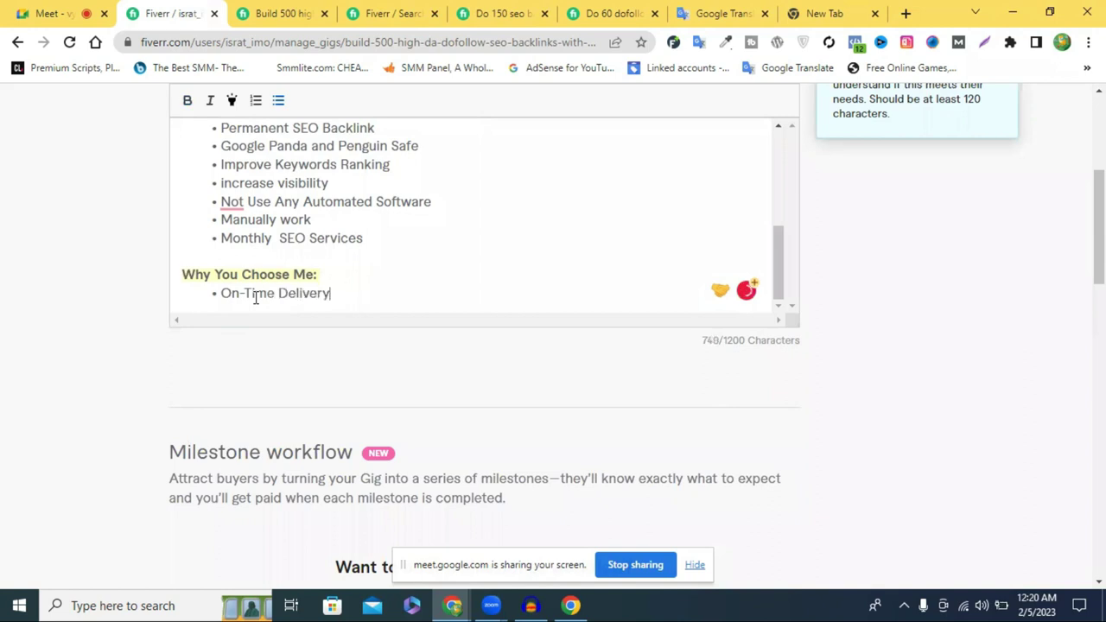
Add "Manually All post" as the second bullet under "Why You Choose Me:", with "Manually" spelled correctly.
{"action": "key", "text": "Return"}
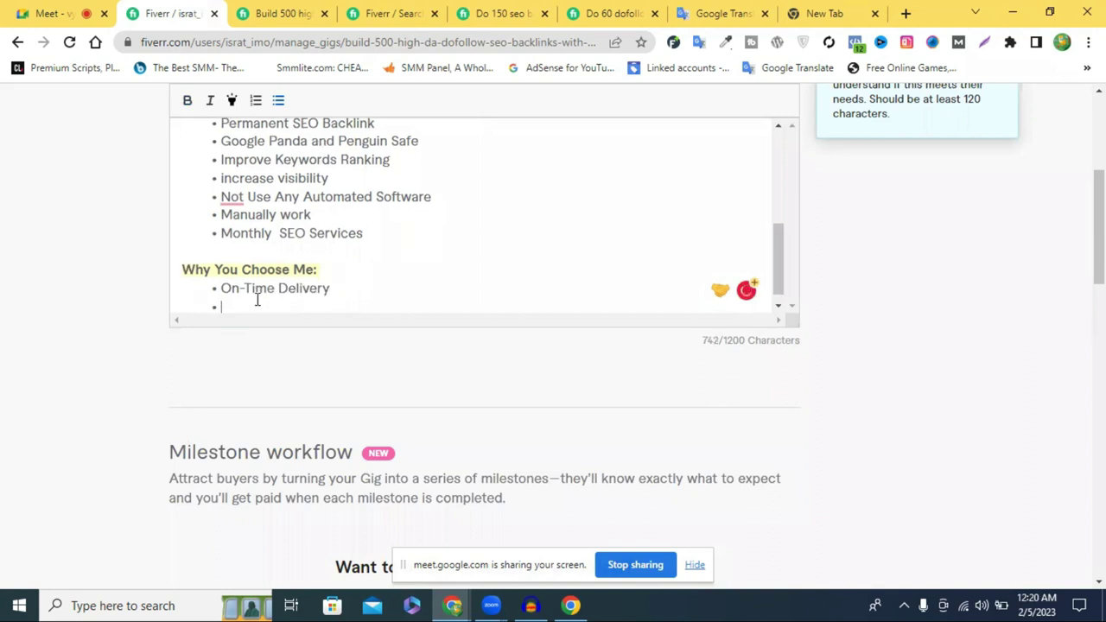
{"action": "type", "text": "man"}
{"action": "key", "text": "BackSpace"}
{"action": "key", "text": "BackSpace"}
{"action": "key", "text": "BackSpace"}
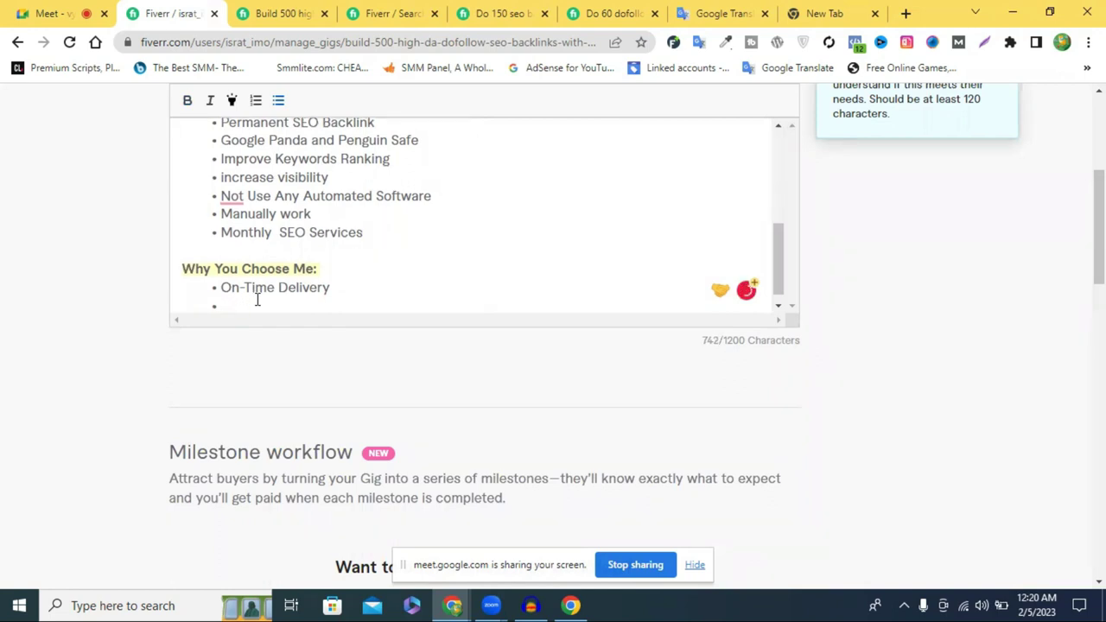
{"action": "type", "text": "Manully  All post"}
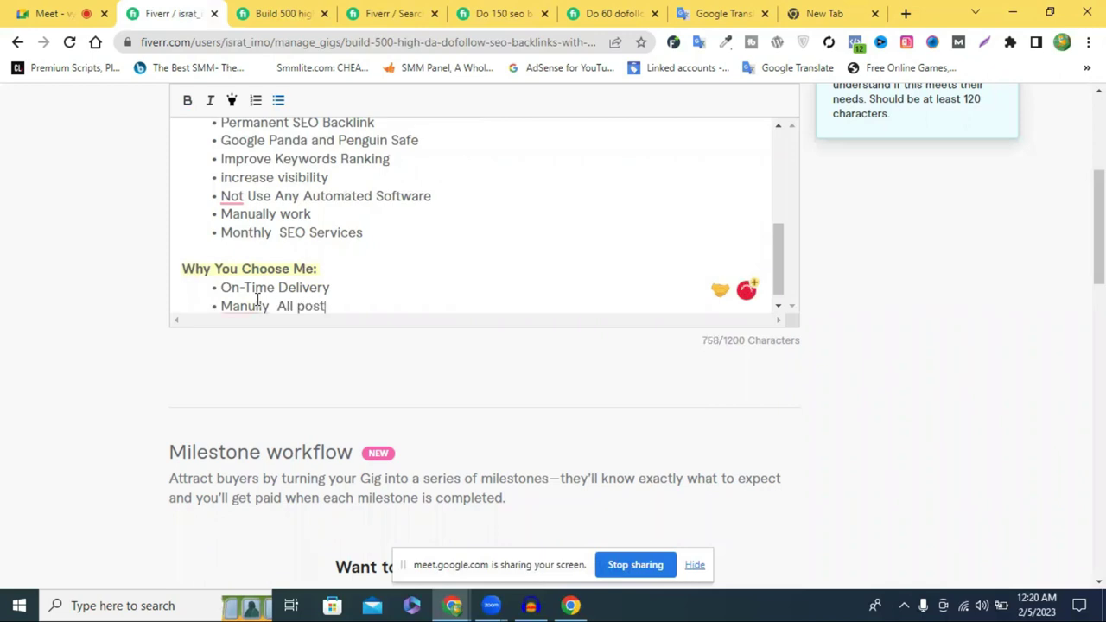
{"action": "mouse_move", "coordinate": [254, 313]}
{"action": "left_click", "coordinate": [250, 335]}
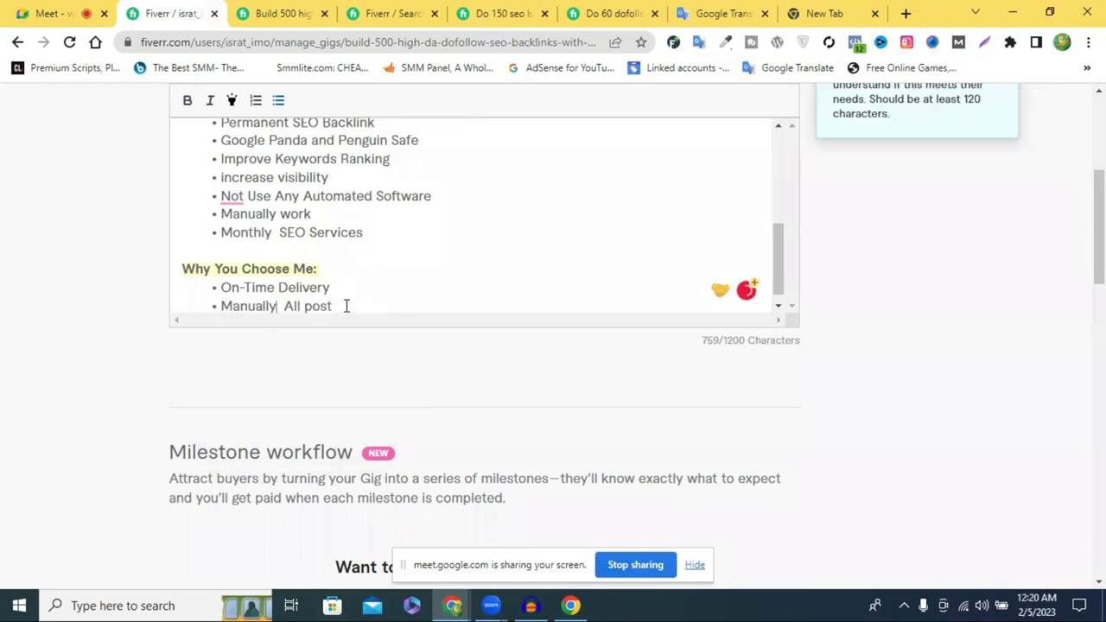
Add "High Quality SEO Services" as the third bullet under "Why You Choose Me:".
{"action": "key", "text": "Return"}
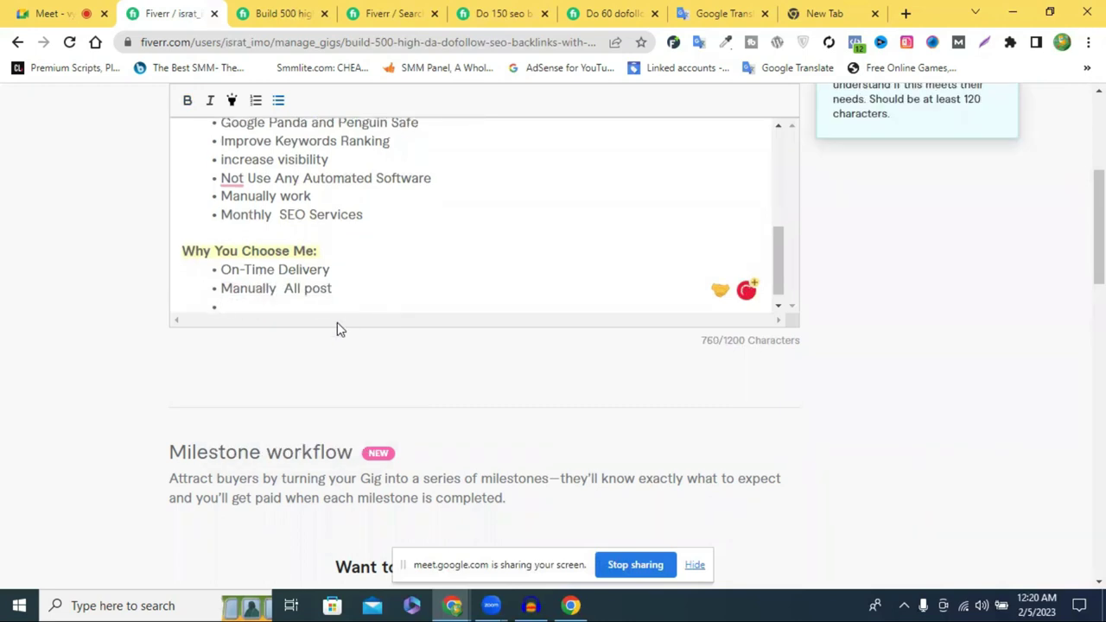
{"action": "type", "text": "Hih"}
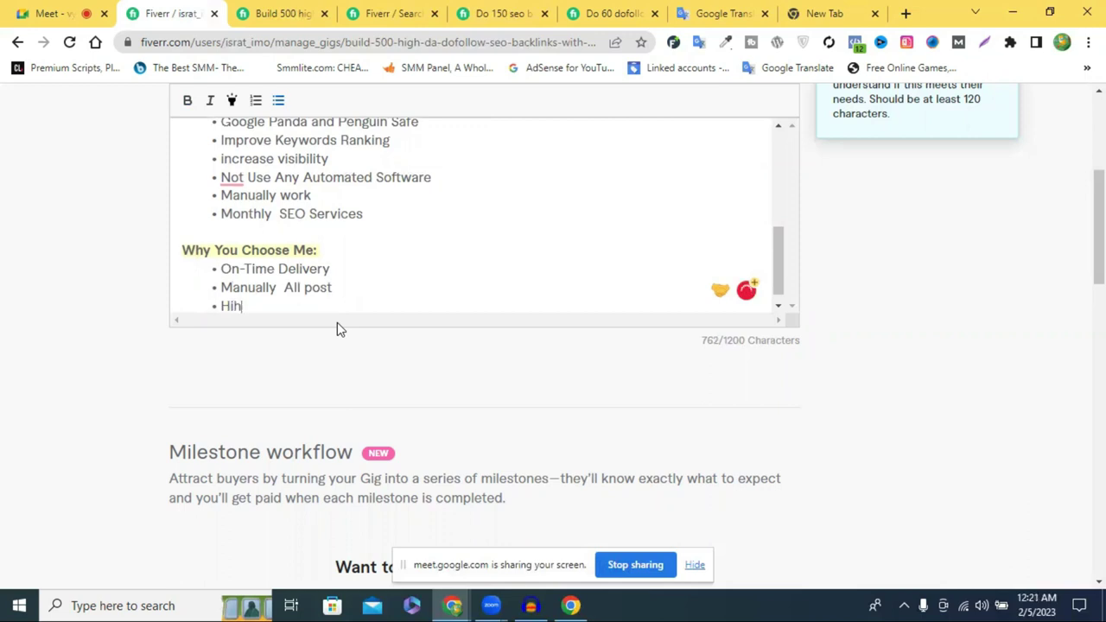
{"action": "key", "text": "BackSpace"}
{"action": "type", "text": "gh Qulity"}
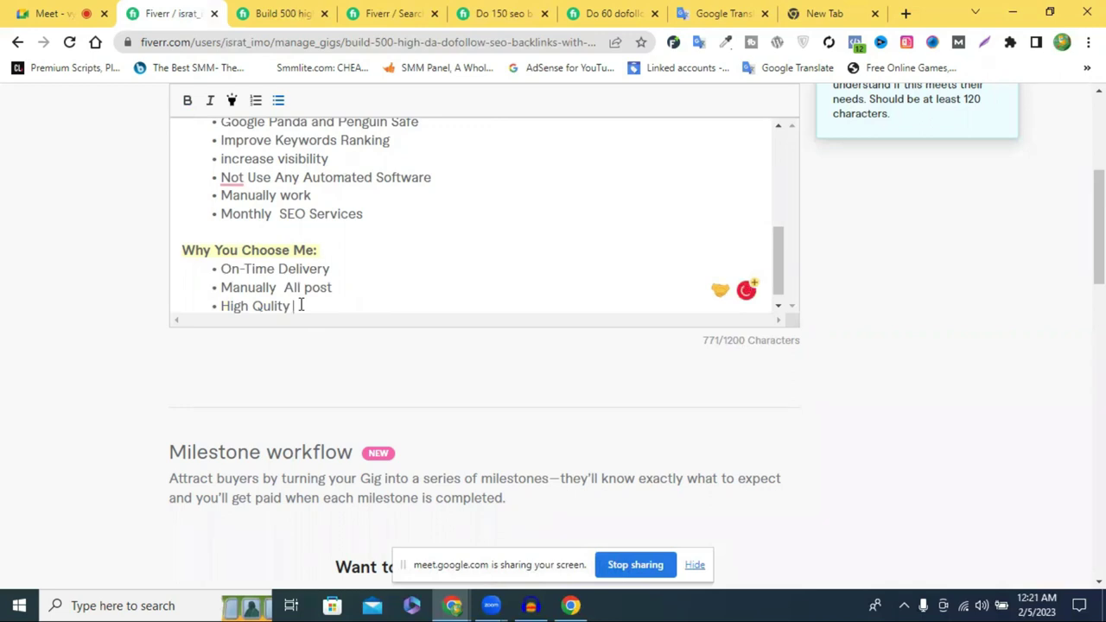
{"action": "key", "text": "BackSpace"}
{"action": "key", "text": "Left"}
{"action": "key", "text": "Left"}
{"action": "key", "text": "Left"}
{"action": "key", "text": "Left"}
{"action": "type", "text": "a"}
{"action": "key", "text": "End"}
{"action": "type", "text": "Ser"}
{"action": "key", "text": "BackSpace"}
{"action": "key", "text": "BackSpace"}
{"action": "key", "text": "BackSpace"}
{"action": "type", "text": "SEO Berv"}
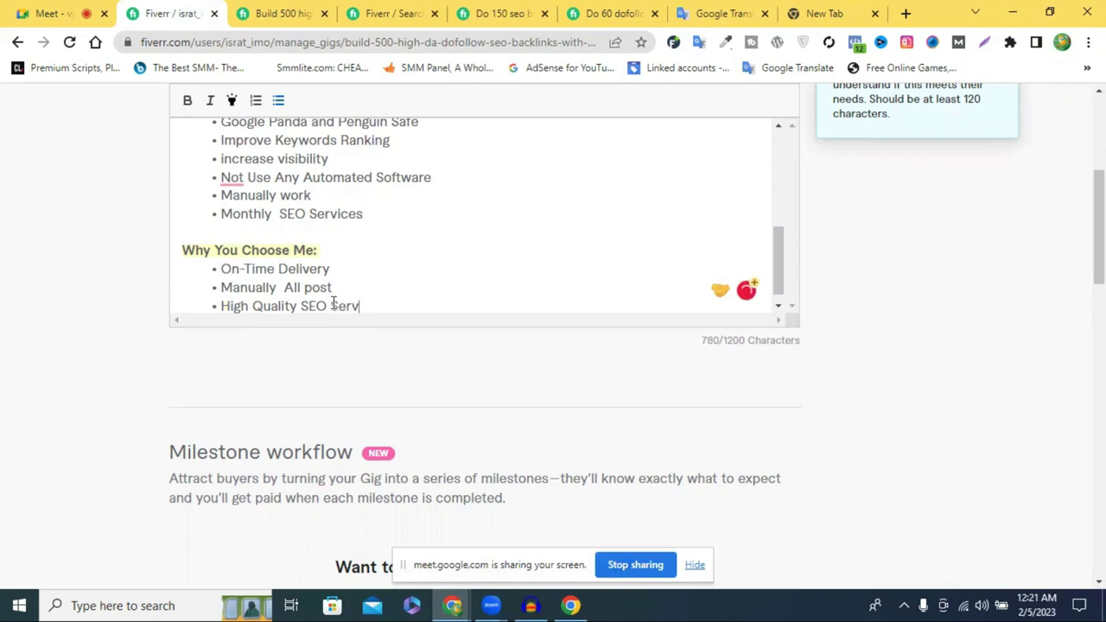
{"action": "type", "text": "ices"}
Begin a fourth bullet with "Provide" and correct the third bullet to read "High-Quality".
{"action": "key", "text": "Return"}
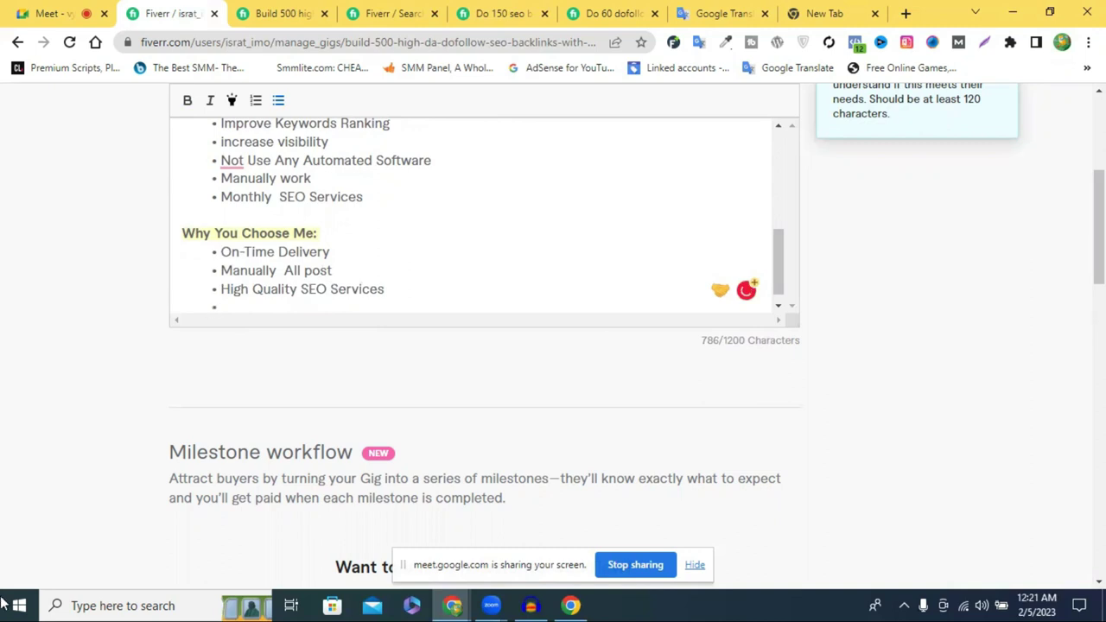
{"action": "type", "text": "Pr"}
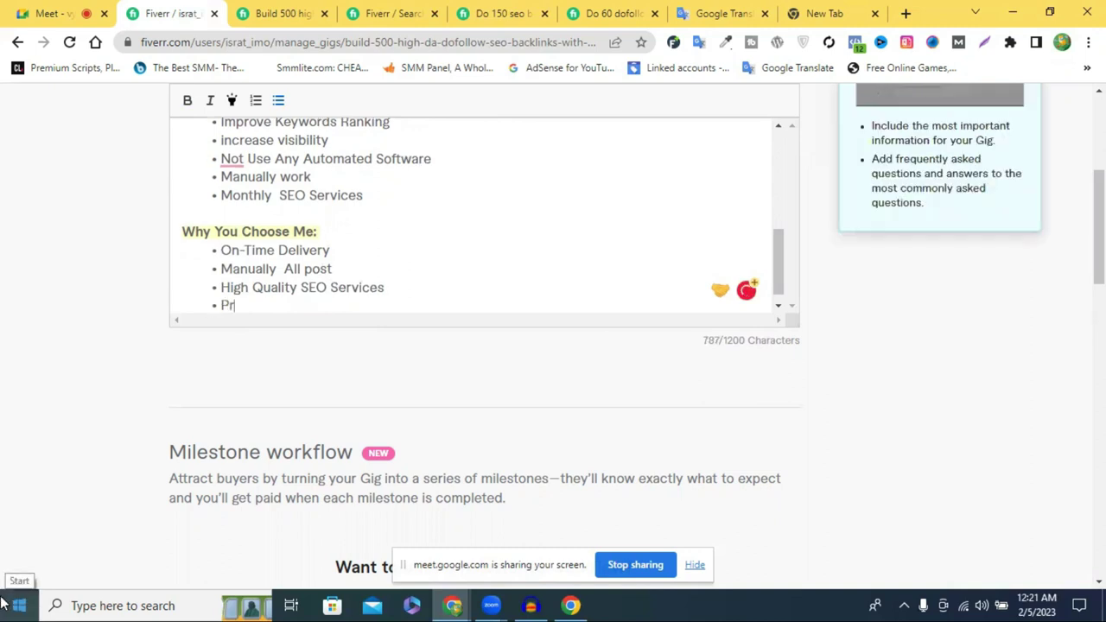
{"action": "type", "text": "ov"}
{"action": "type", "text": "ide"}
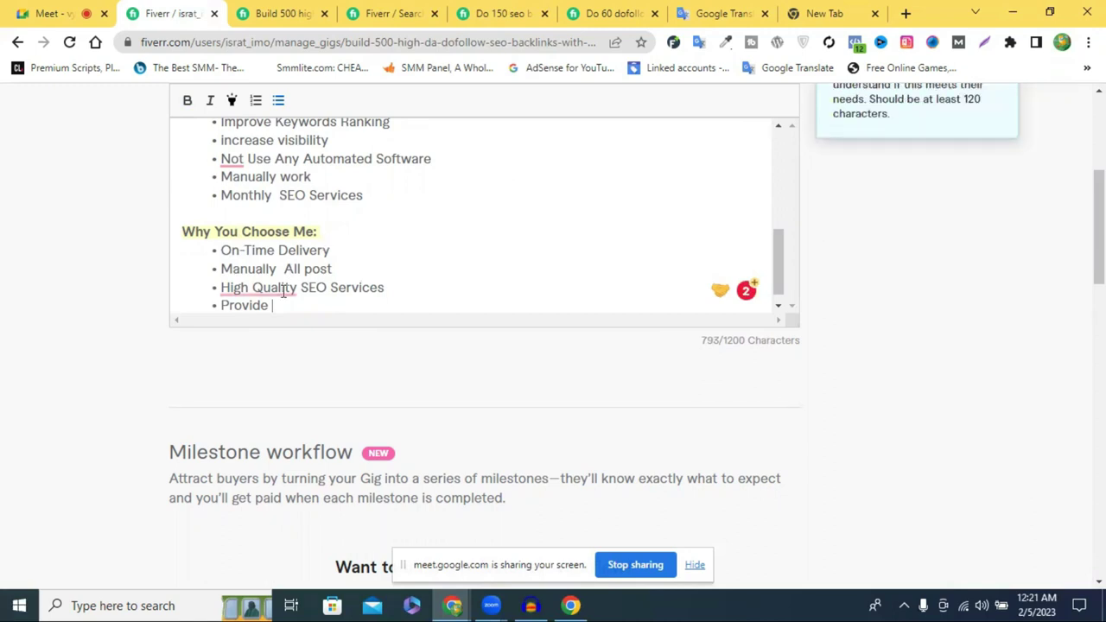
{"action": "mouse_move", "coordinate": [285, 290]}
{"action": "left_click", "coordinate": [311, 311]}
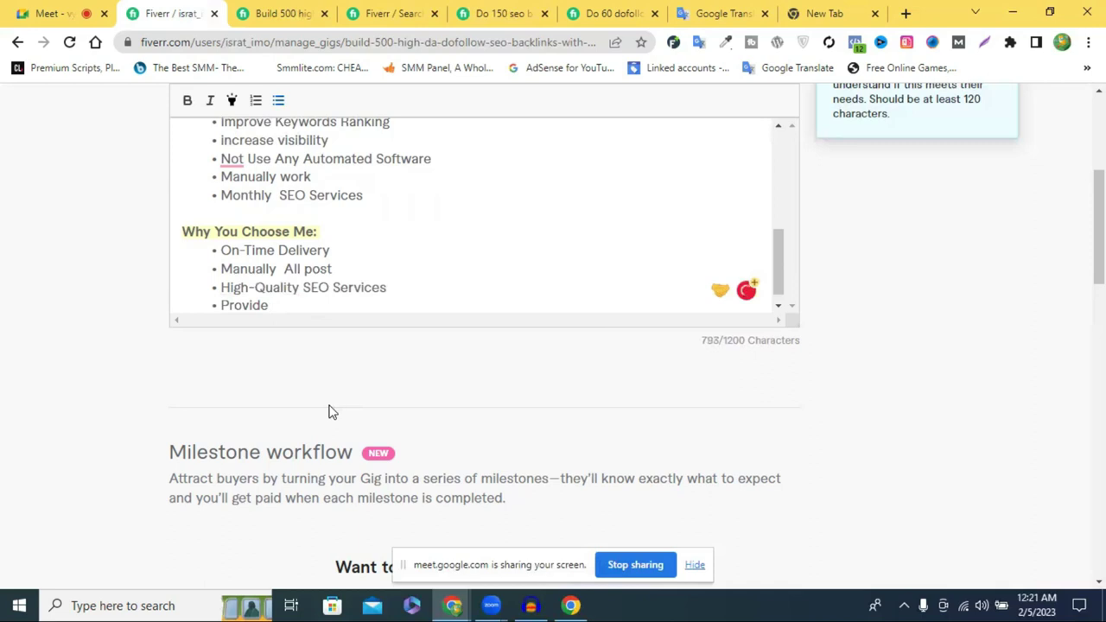
Continue the fourth bullet after "Provide" with "Live Link, Screenshot Link, Website Link".
{"action": "type", "text": "Live Link"}
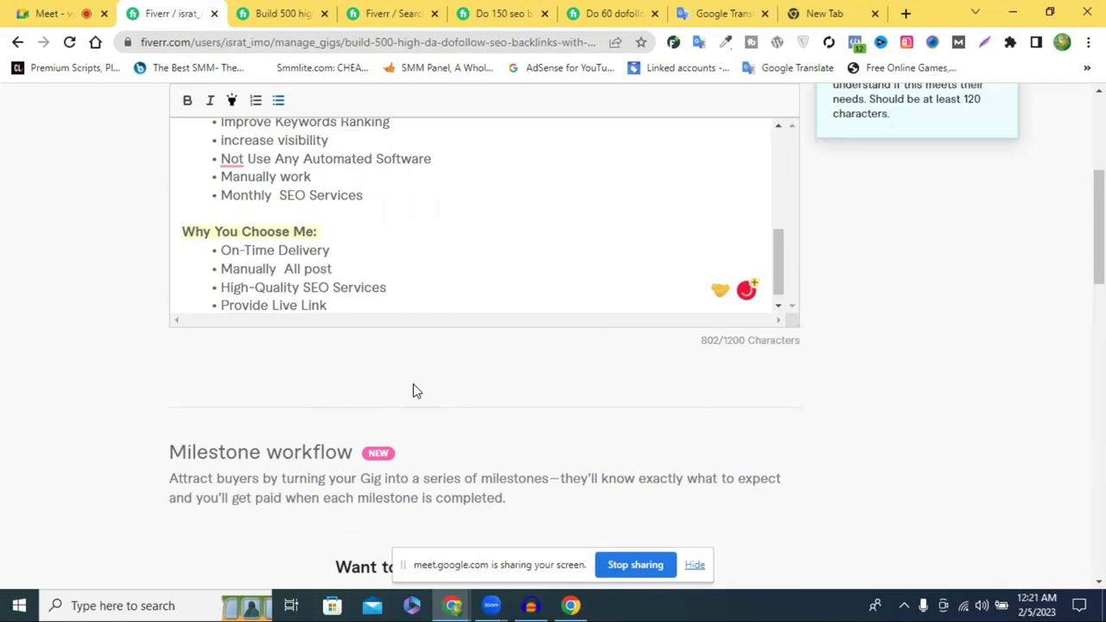
{"action": "type", "text": ", Screenshot "}
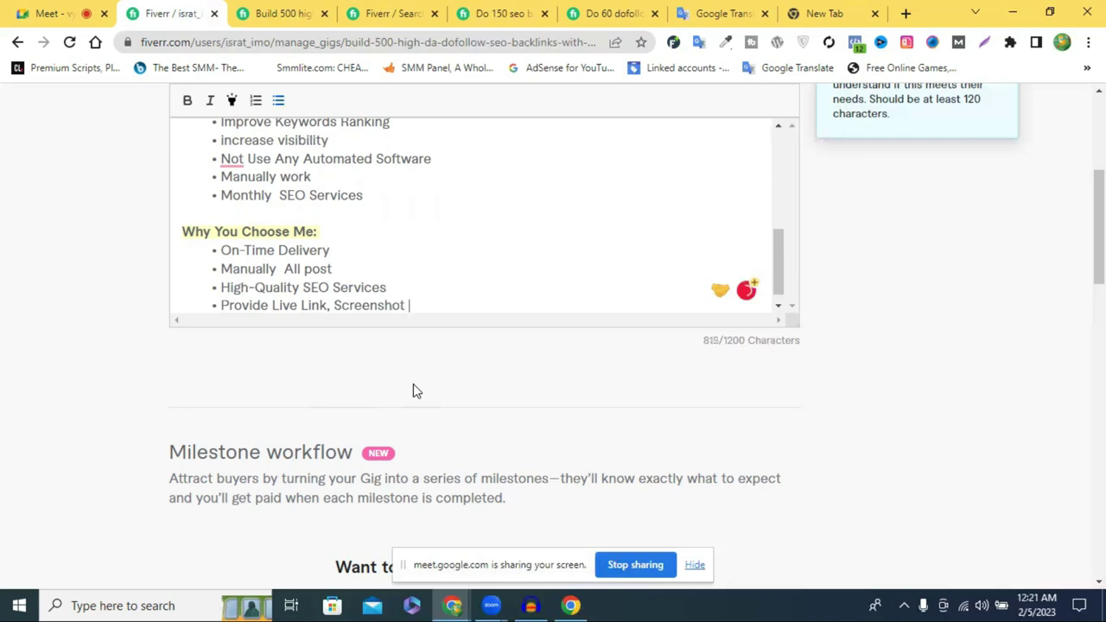
{"action": "type", "text": "Link, Websi"}
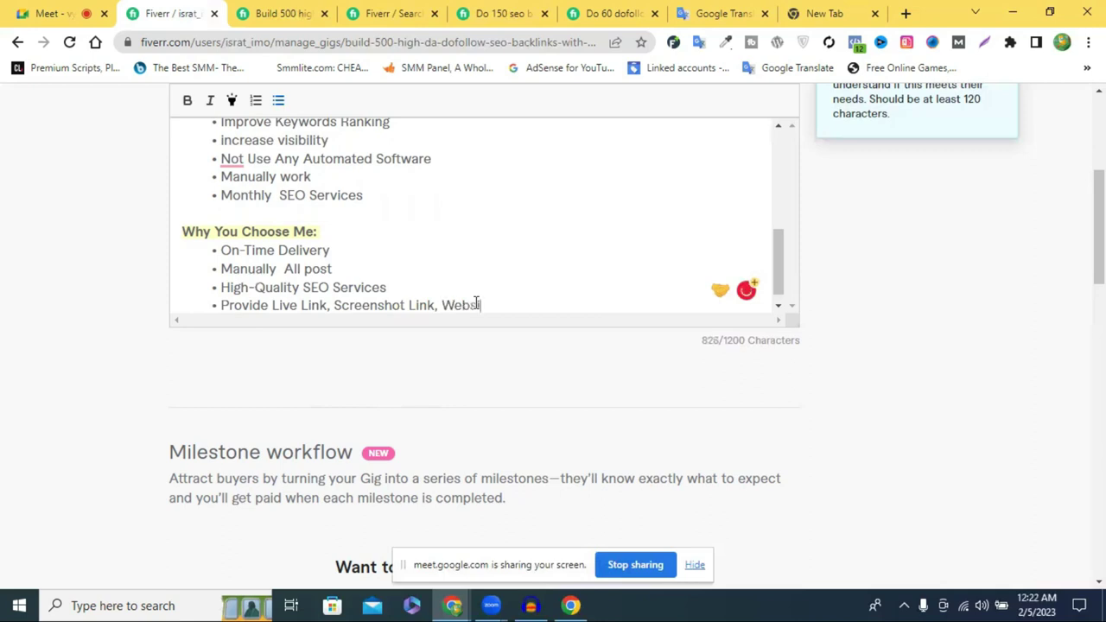
{"action": "type", "text": "te Link *"}
{"action": "key", "text": "BackSpace"}
{"action": "type", "text": "7"}
{"action": "key", "text": "BackSpace"}
{"action": "type", "text": "&"}
{"action": "key", "text": "BackSpace"}
{"action": "key", "text": "BackSpace"}
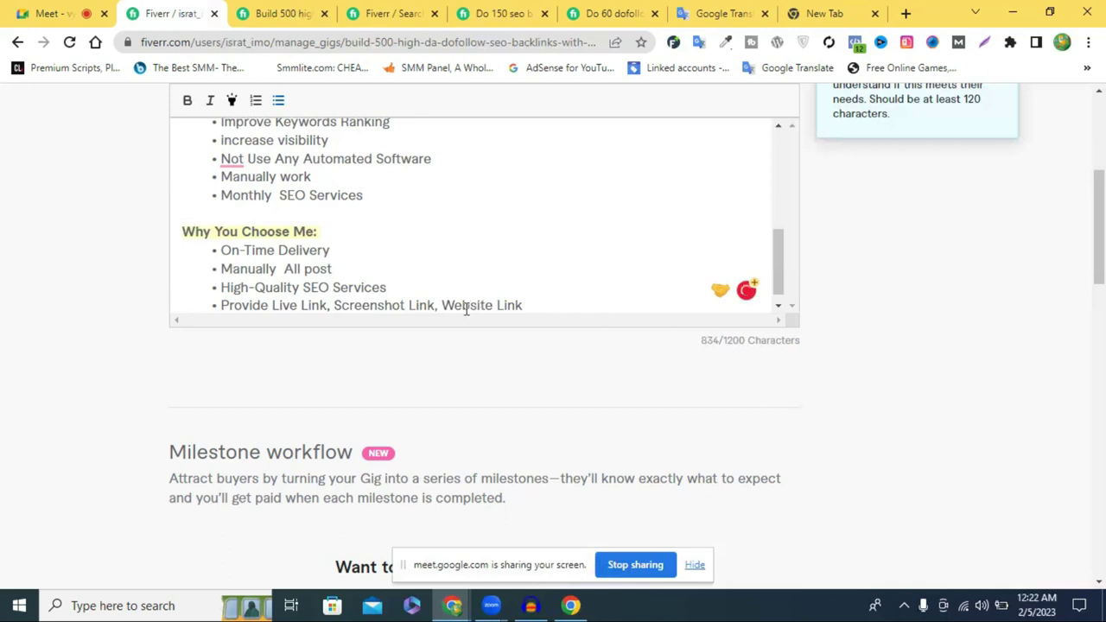
Replace the second comma in the fourth bullet with "And" so it reads "Provide Live Link, Screenshot Link And Website Link".
{"action": "left_click", "coordinate": [444, 306]}
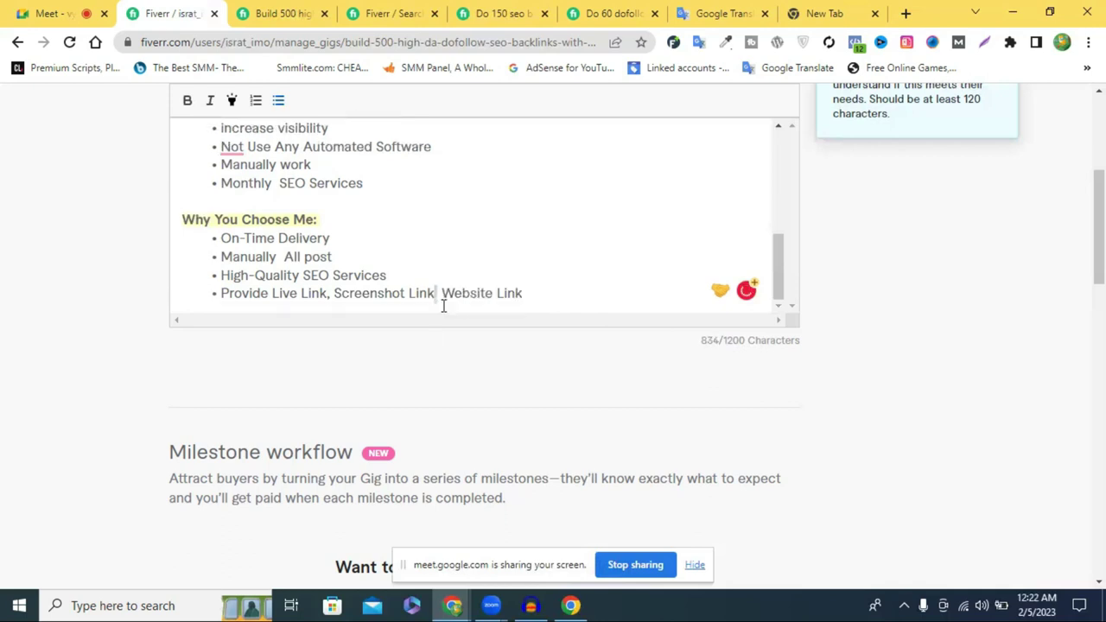
{"action": "key", "text": "Delete"}
{"action": "type", "text": "And"}
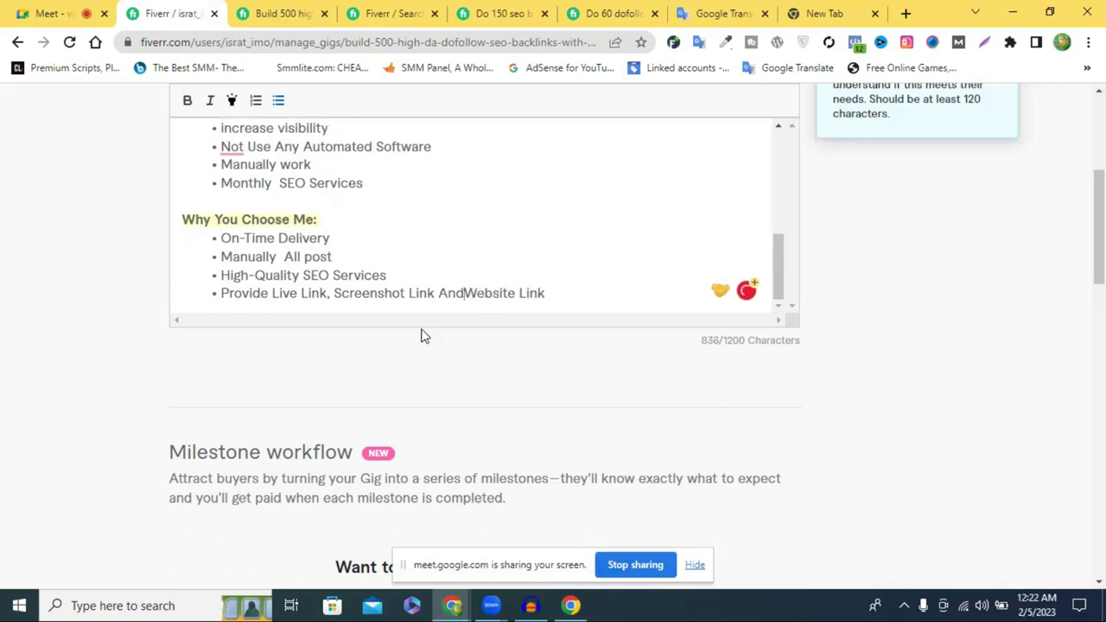
{"action": "left_click", "coordinate": [563, 294]}
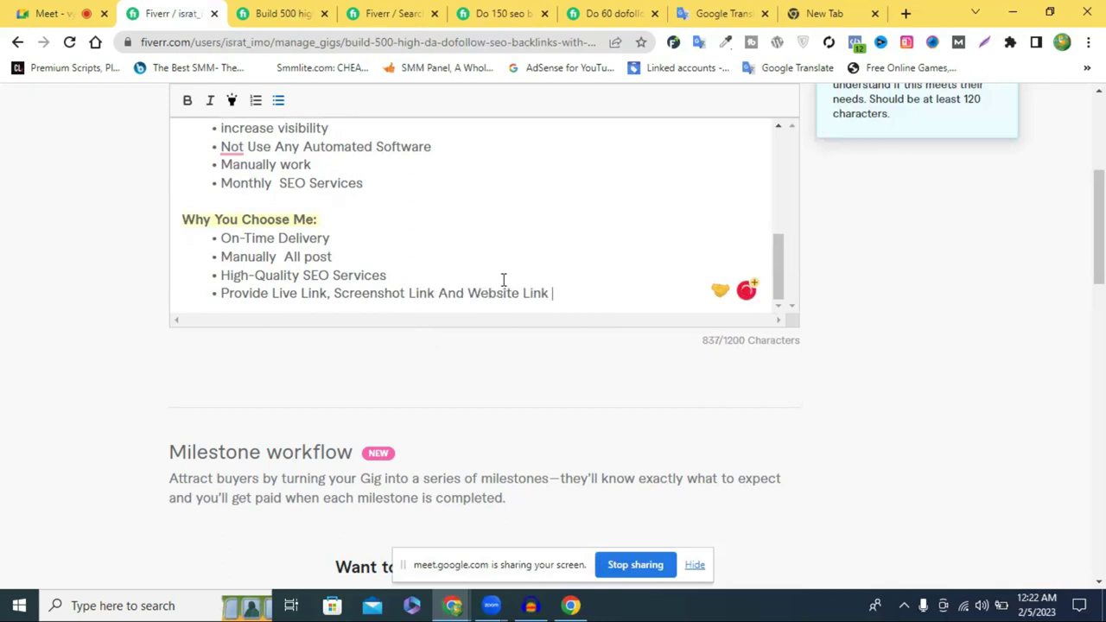
{"action": "key", "text": "Return"}
{"action": "key", "text": "BackSpace"}
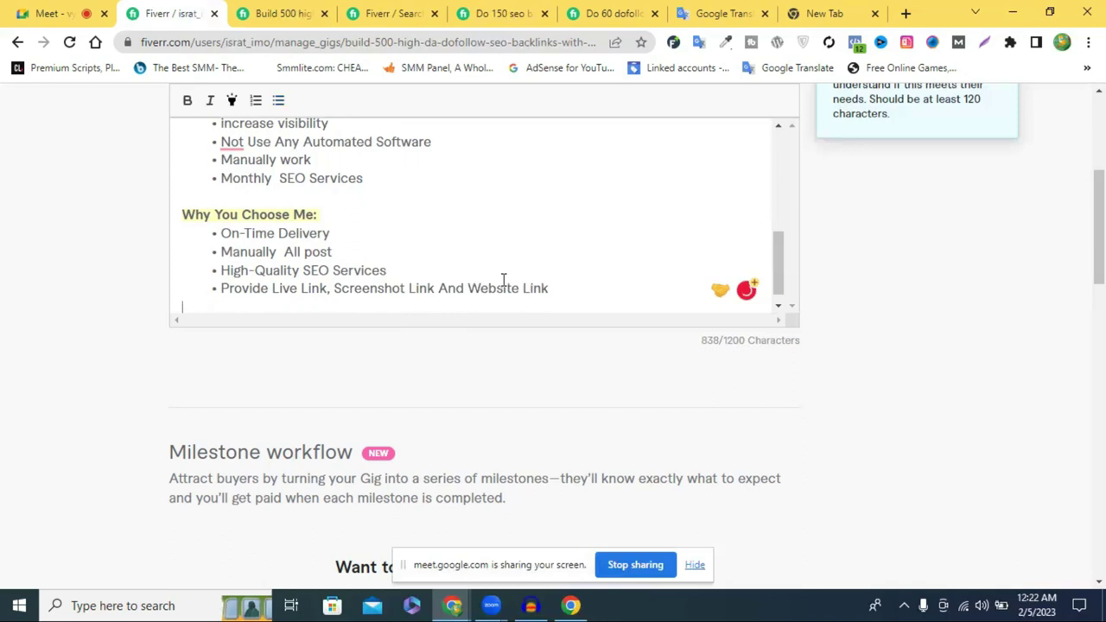
{"action": "type", "text": "100"}
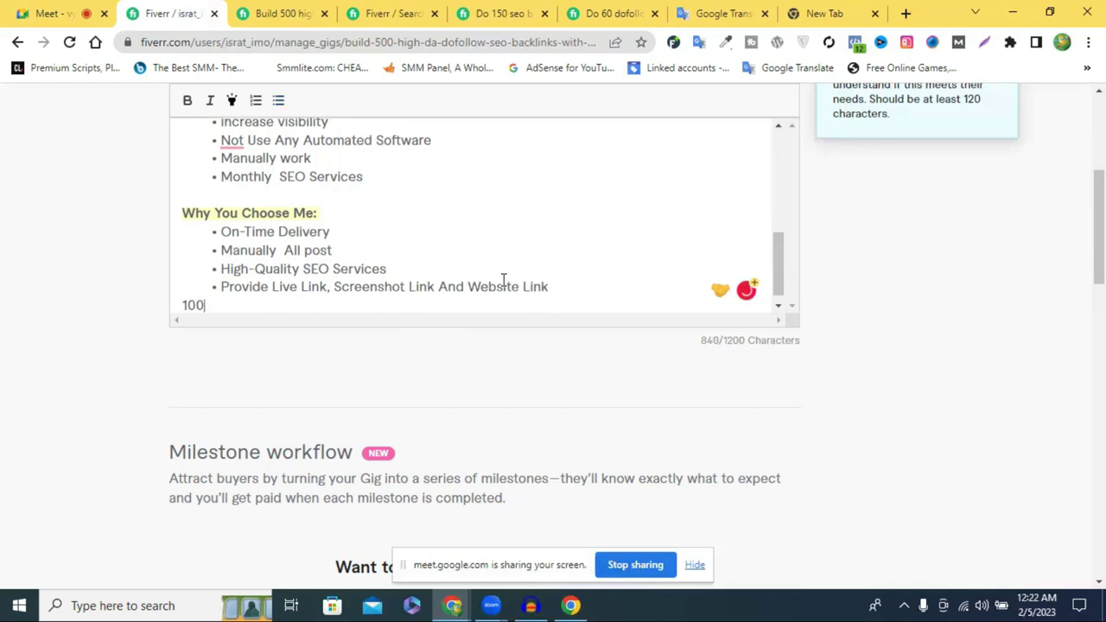
{"action": "key", "text": "BackSpace"}
{"action": "key", "text": "BackSpace"}
{"action": "key", "text": "BackSpace"}
Add "100% Satisfaction Guaranteed" as the fifth bullet under "Why You Choose Me:", with "Guaranteed" spelled correctly.
{"action": "left_click", "coordinate": [597, 294]}
{"action": "key", "text": "Return"}
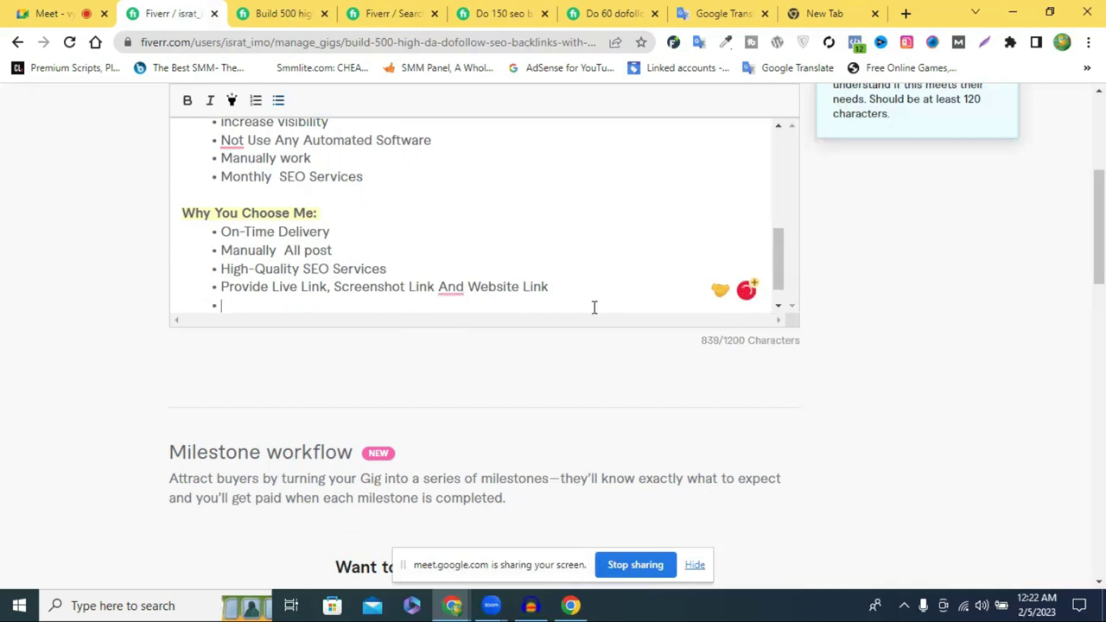
{"action": "type", "text": "100% Satisfa"}
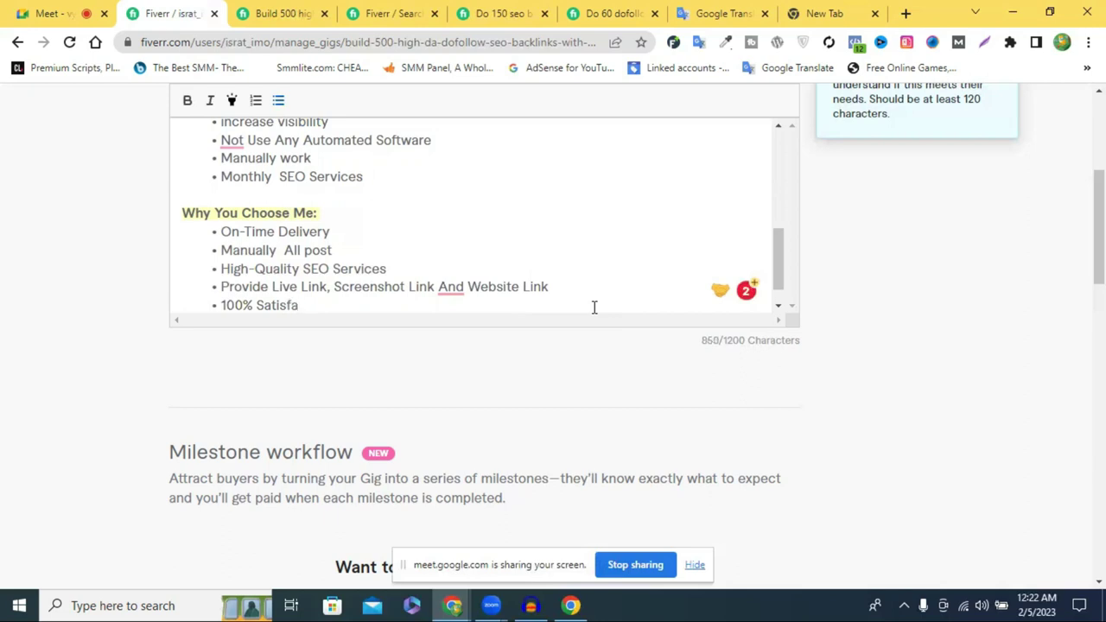
{"action": "type", "text": "ction "}
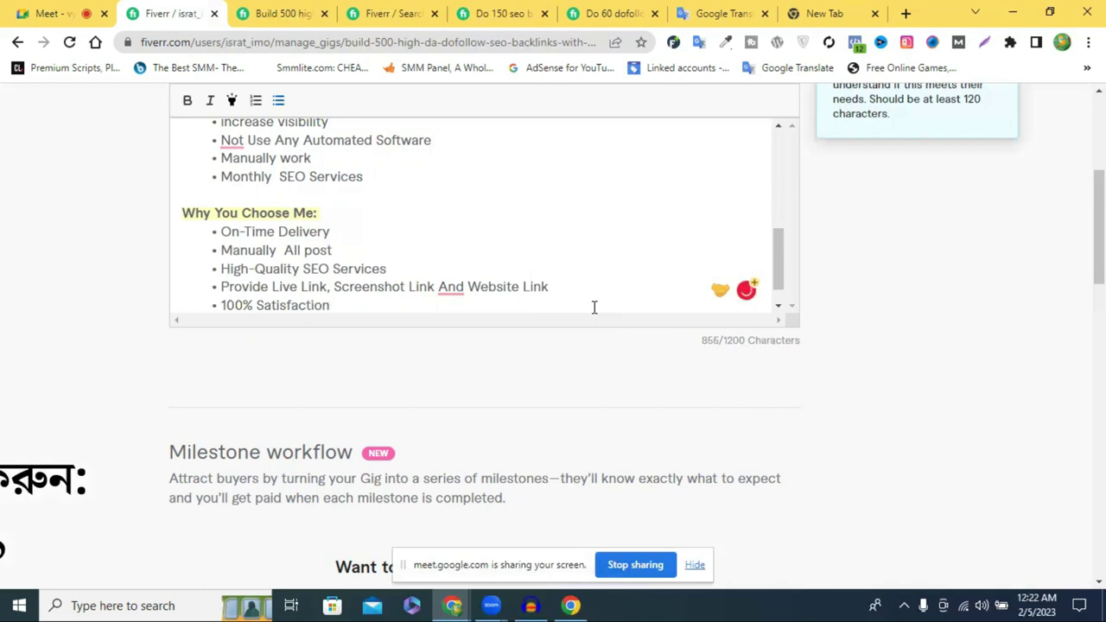
{"action": "type", "text": "Gu"}
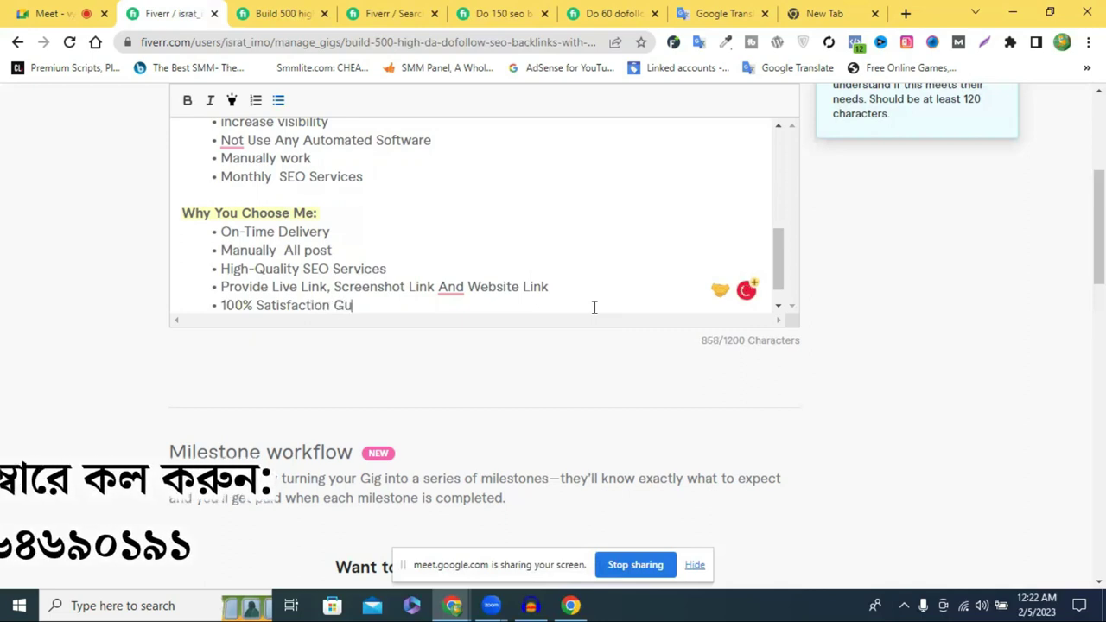
{"action": "type", "text": "ranteed"}
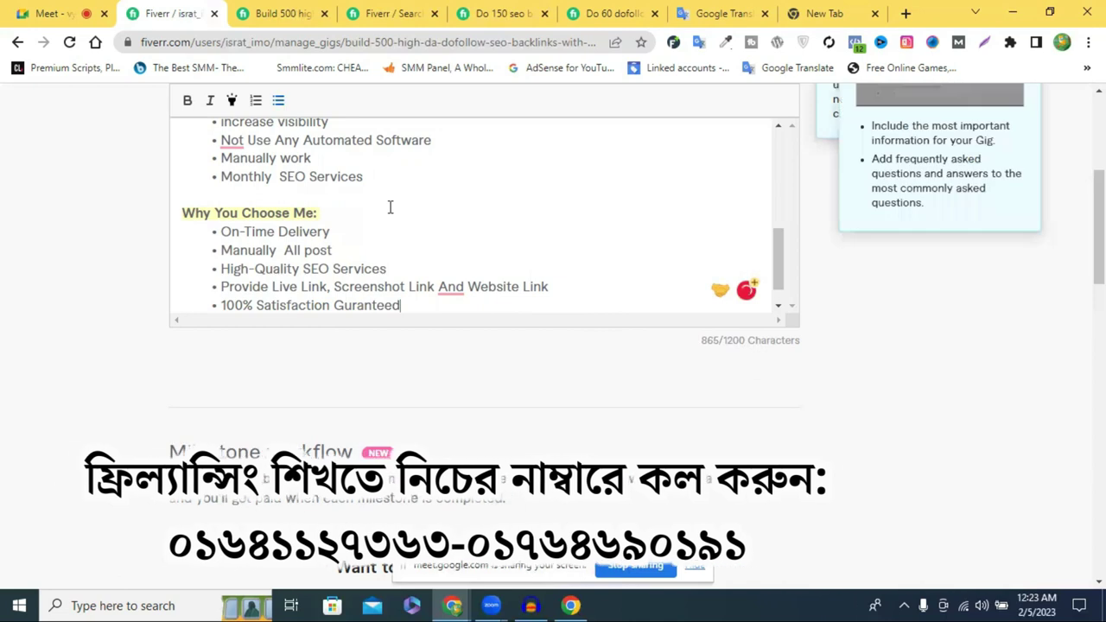
{"action": "scroll", "coordinate": [474, 265], "scroll_direction": "up", "scroll_amount": 5}
{"action": "scroll", "coordinate": [482, 254], "scroll_direction": "down", "scroll_amount": 5}
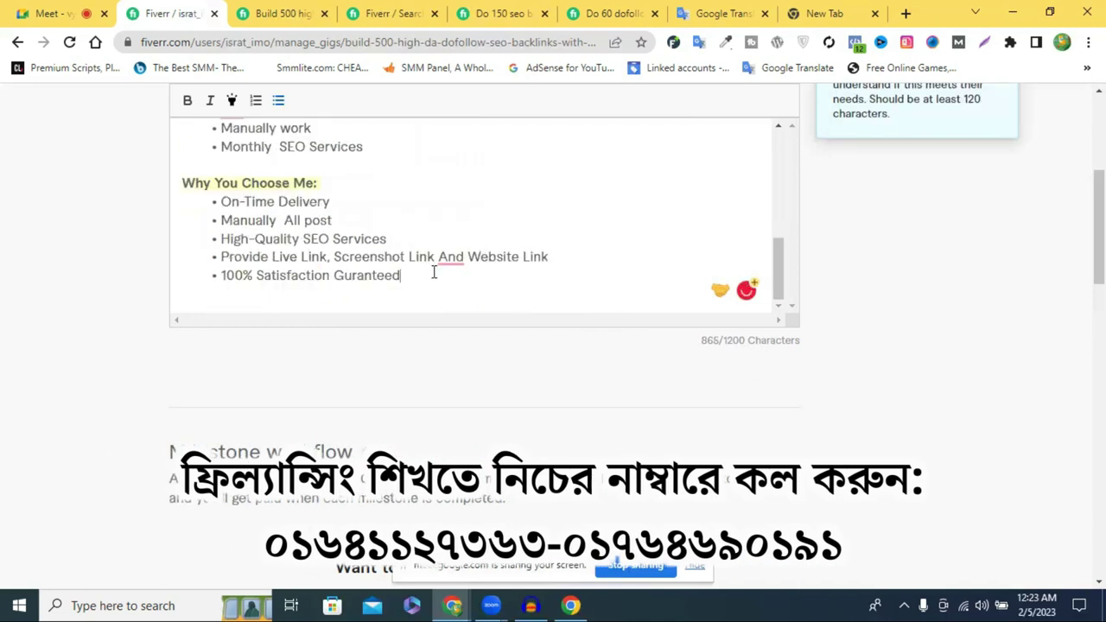
{"action": "left_click", "coordinate": [380, 276]}
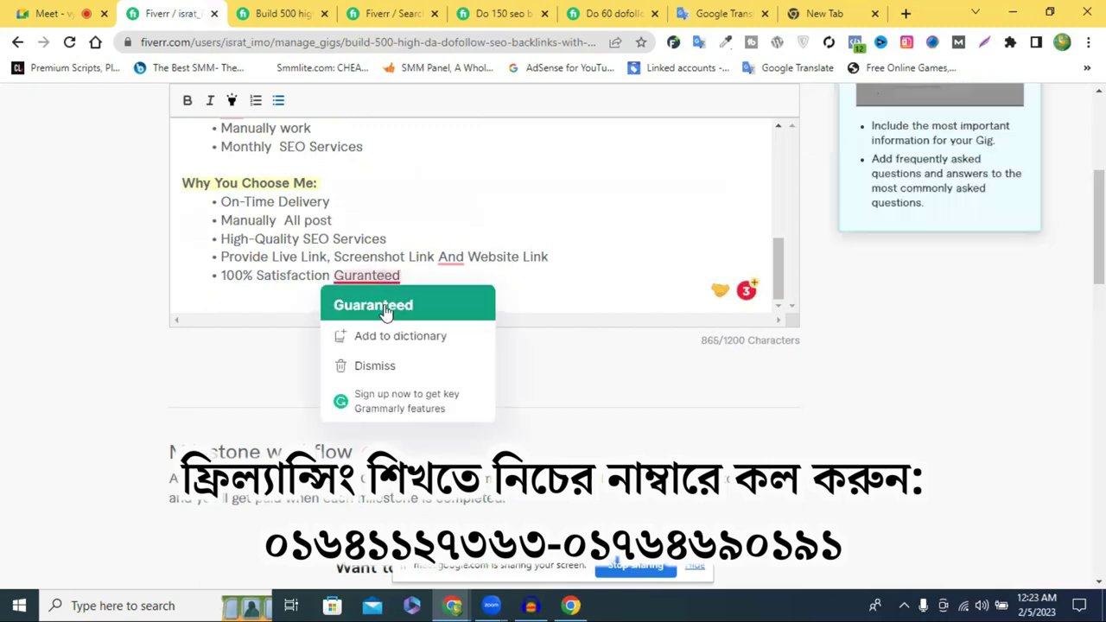
{"action": "left_click", "coordinate": [385, 308]}
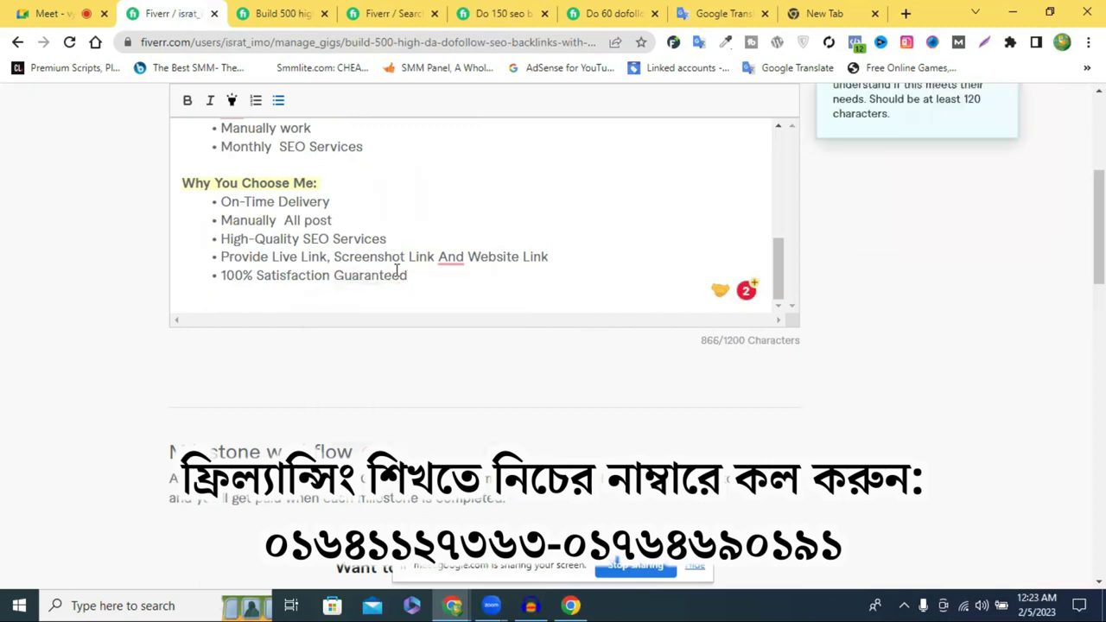
Begin an unbulleted line below the list with "(Contact me If You any Questions", with "Questions" spelled correctly.
{"action": "key", "text": "Return"}
{"action": "key", "text": "Return"}
{"action": "type", "text": "("}
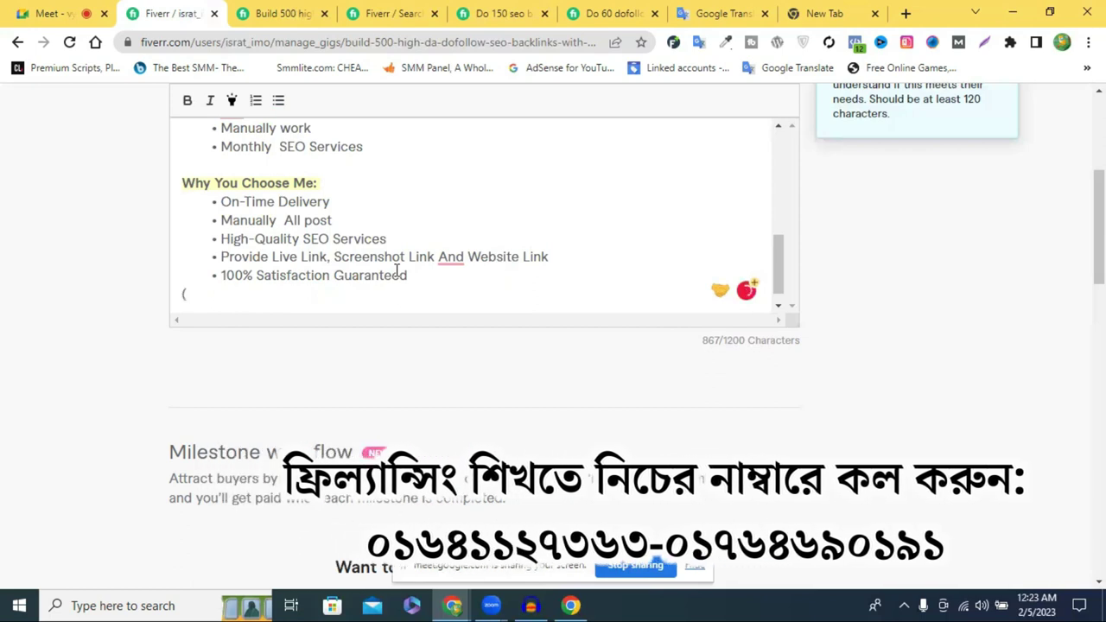
{"action": "type", "text": "Co"}
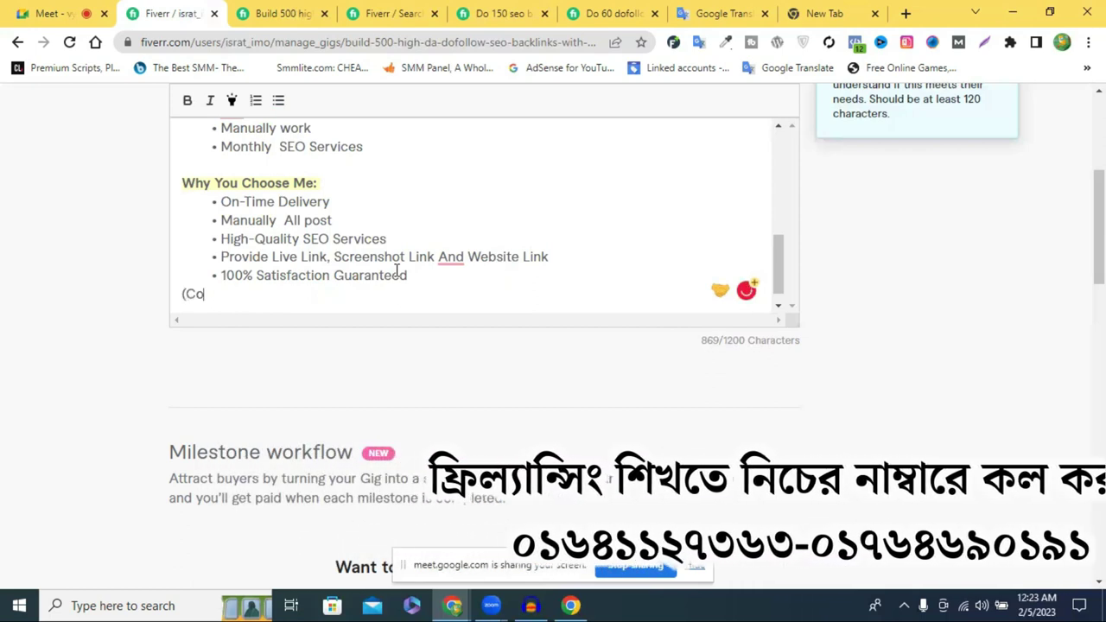
{"action": "type", "text": "nta"}
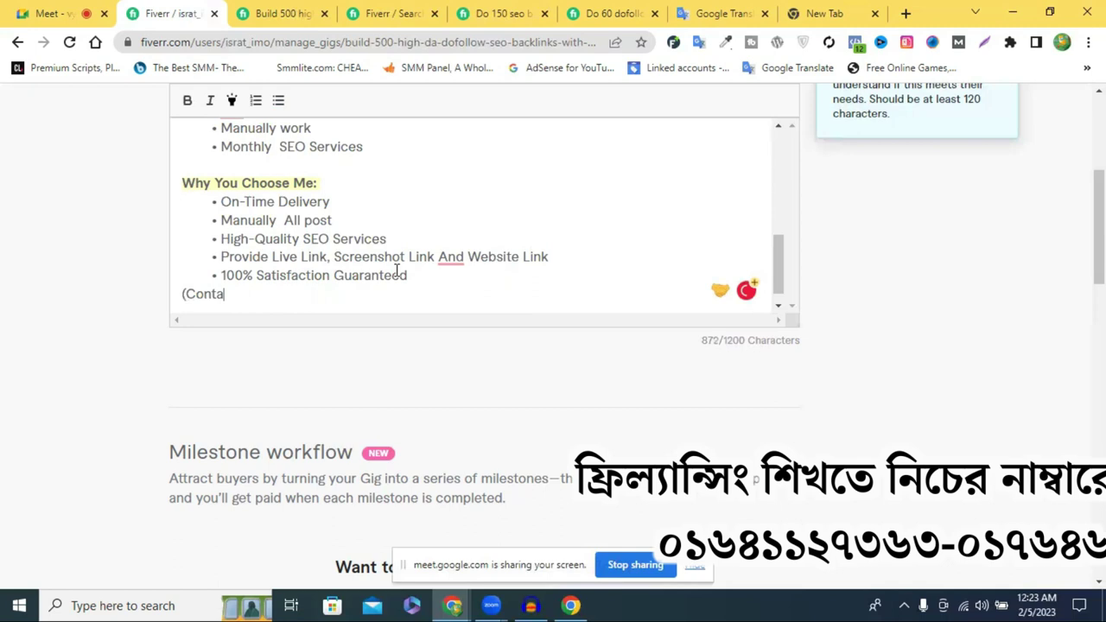
{"action": "type", "text": "ct "}
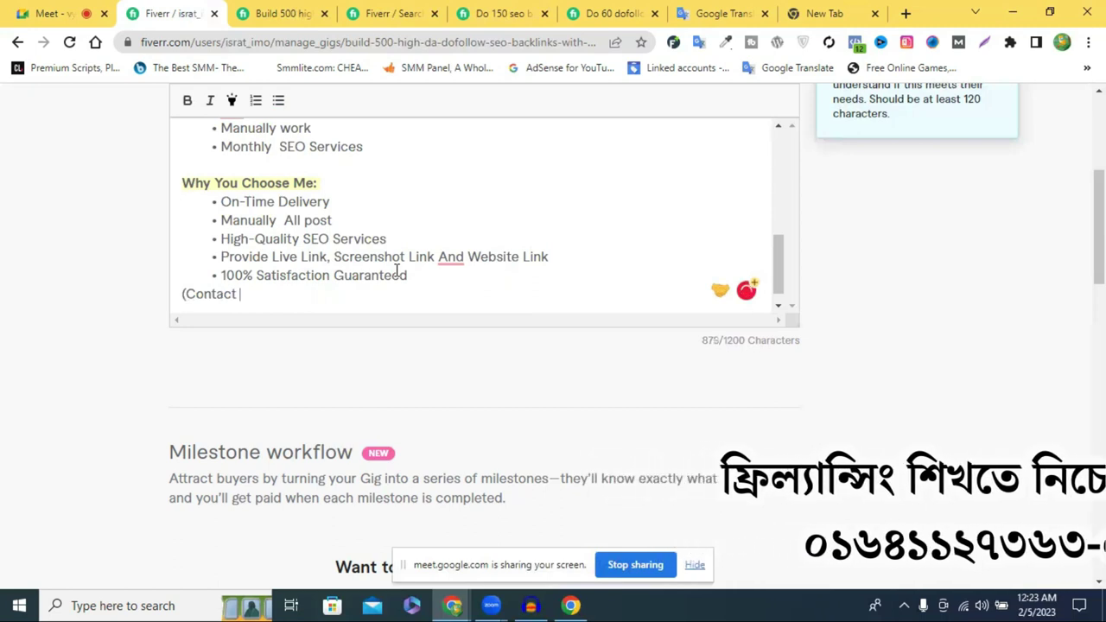
{"action": "type", "text": "me "}
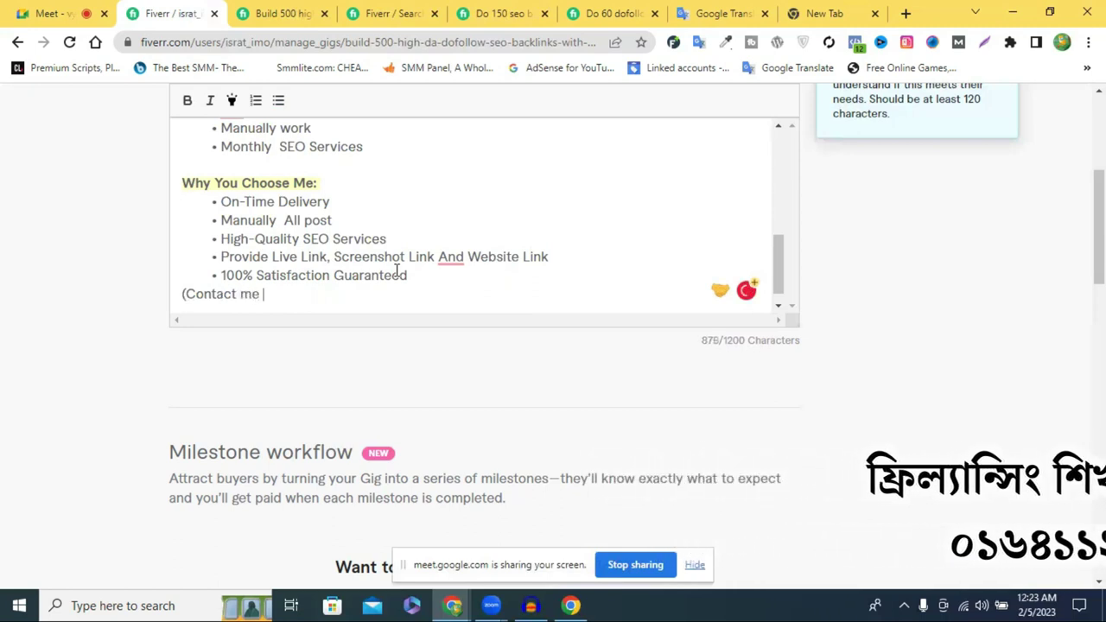
{"action": "type", "text": "If "}
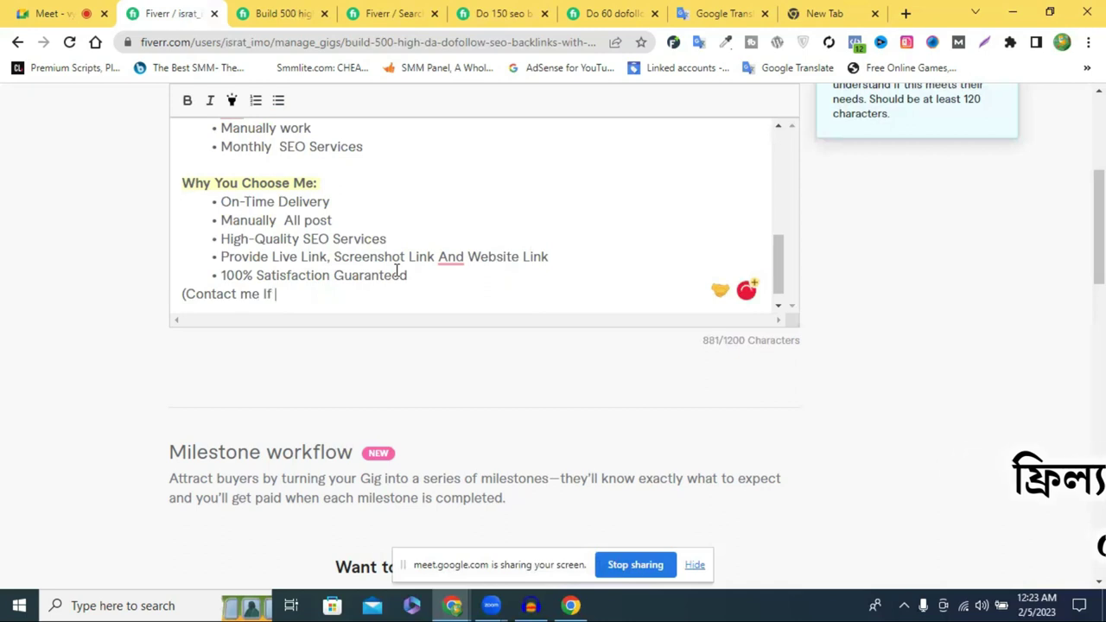
{"action": "type", "text": "You a"}
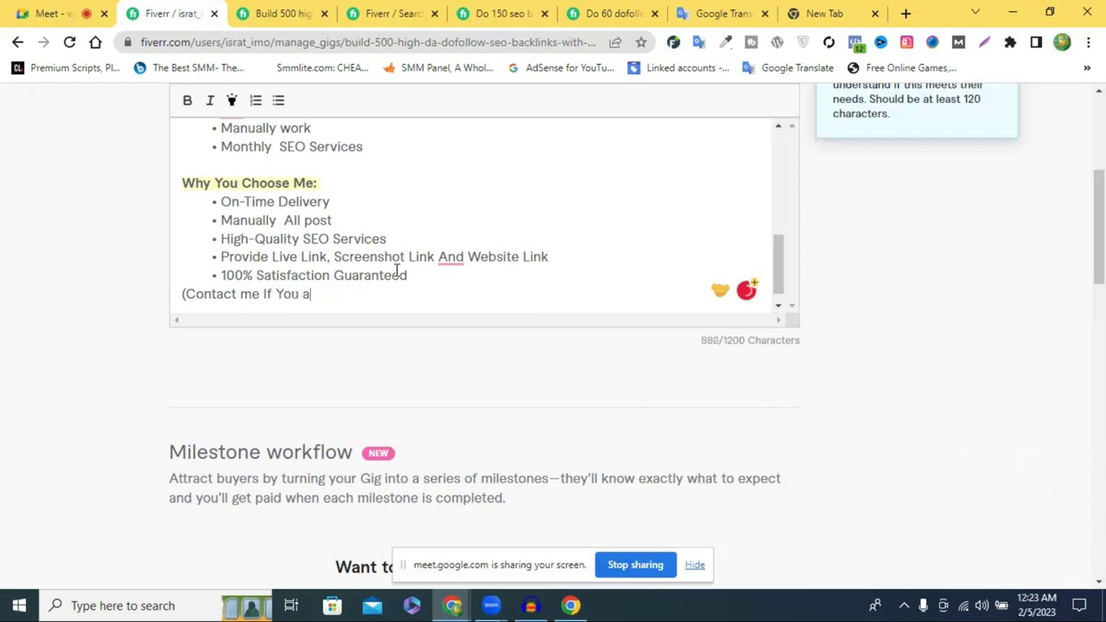
{"action": "type", "text": "ny QU"}
{"action": "key", "text": "BackSpace"}
{"action": "type", "text": "ustion"}
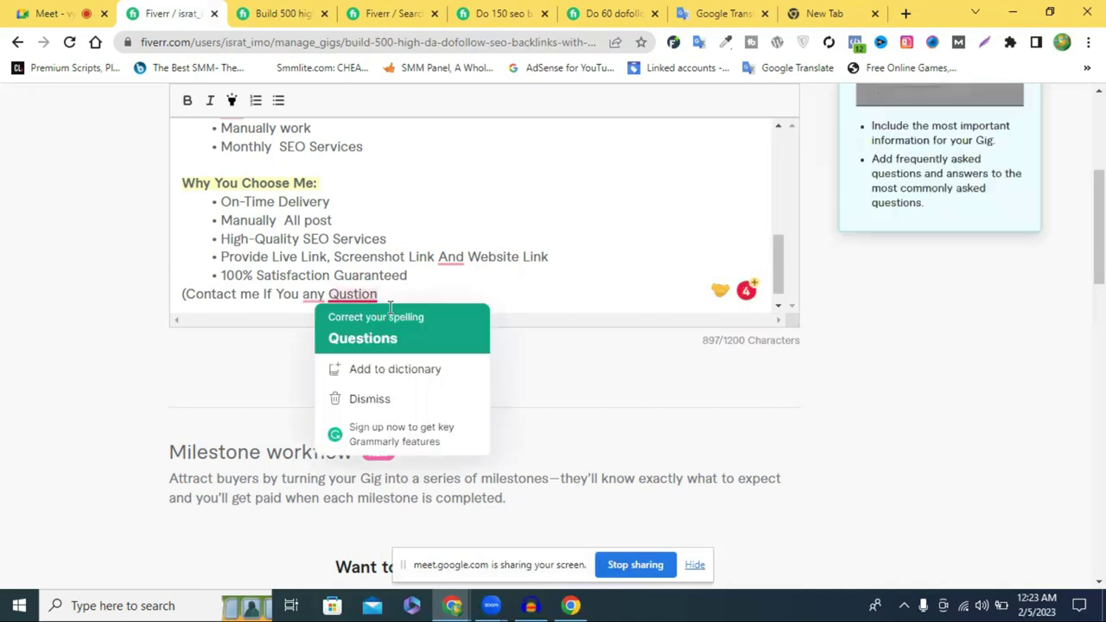
{"action": "left_click", "coordinate": [386, 313]}
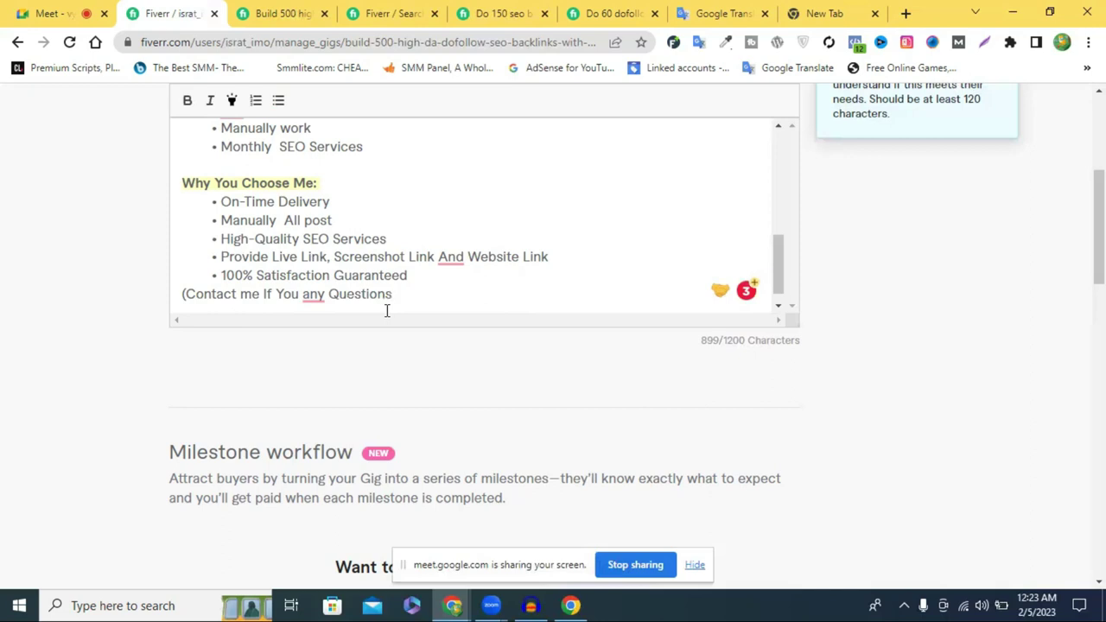
Finish the contact line with "I am always here)" and make the whole line bold.
{"action": "type", "text": "I am always "}
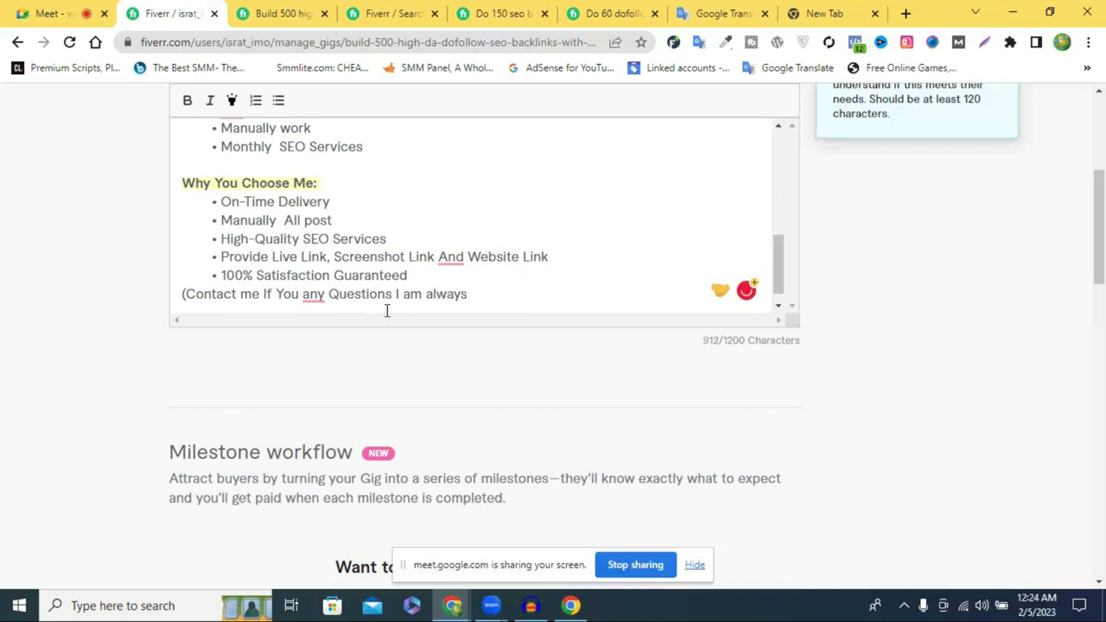
{"action": "type", "text": "here)"}
{"action": "triple_click", "coordinate": [397, 296]}
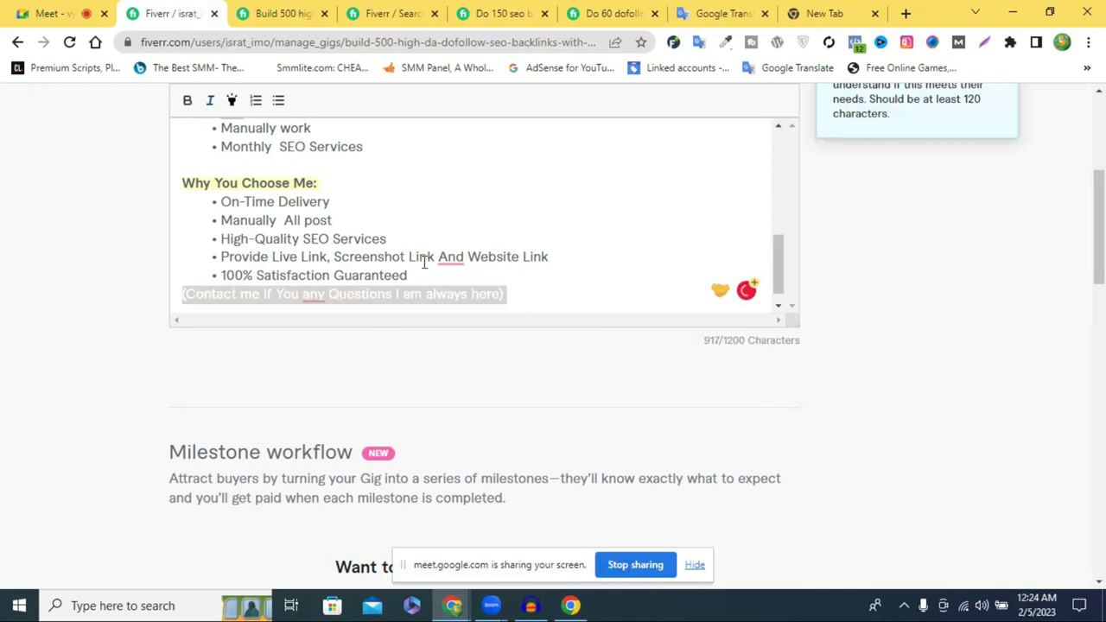
{"action": "key", "text": "ctrl+b"}
{"action": "left_click", "coordinate": [421, 291]}
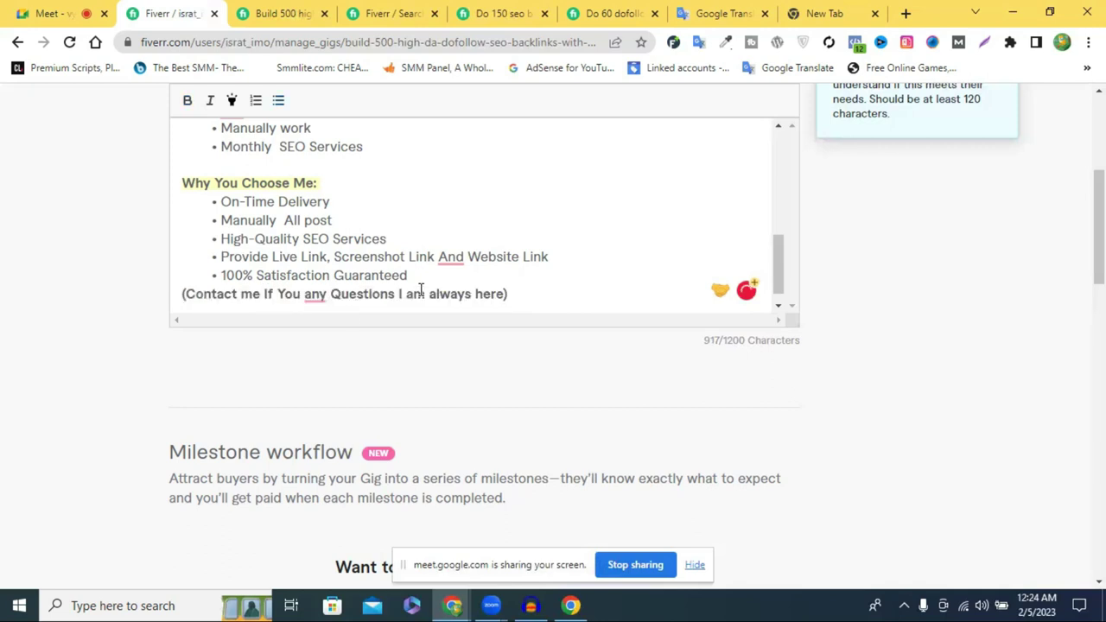
Insert a blank line between the last "Why You Choose Me:" bullet and the bold contact line.
{"action": "left_click", "coordinate": [185, 295]}
{"action": "left_click", "coordinate": [246, 298]}
{"action": "key", "text": "Return"}
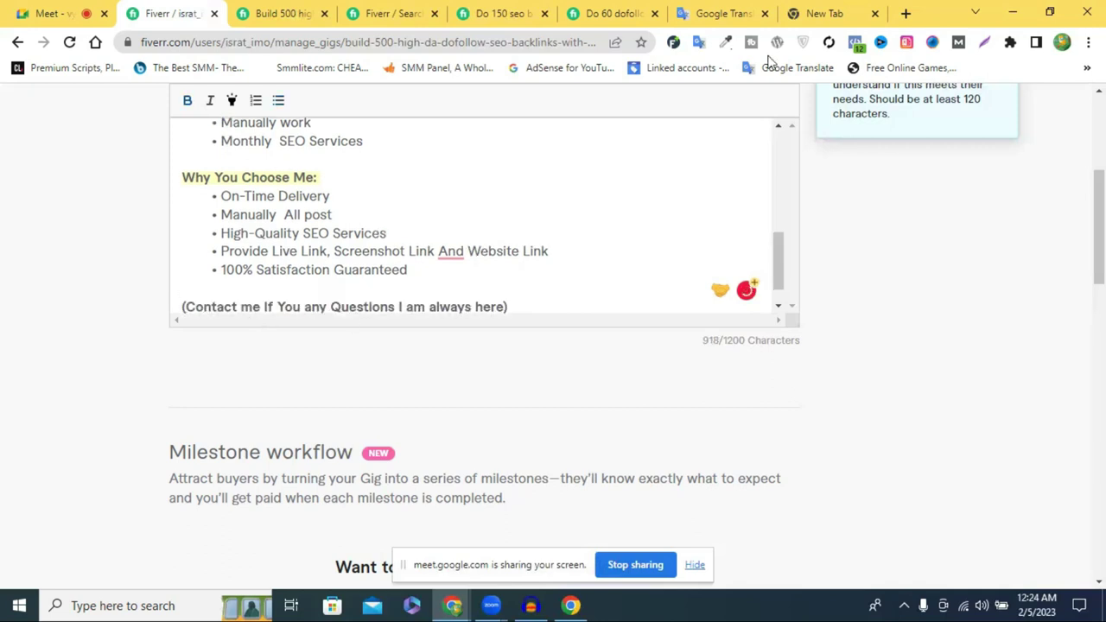
Copy the entire gig description and share it in the Google Meet in-call messages.
{"action": "scroll", "coordinate": [590, 344], "scroll_direction": "up", "scroll_amount": 4}
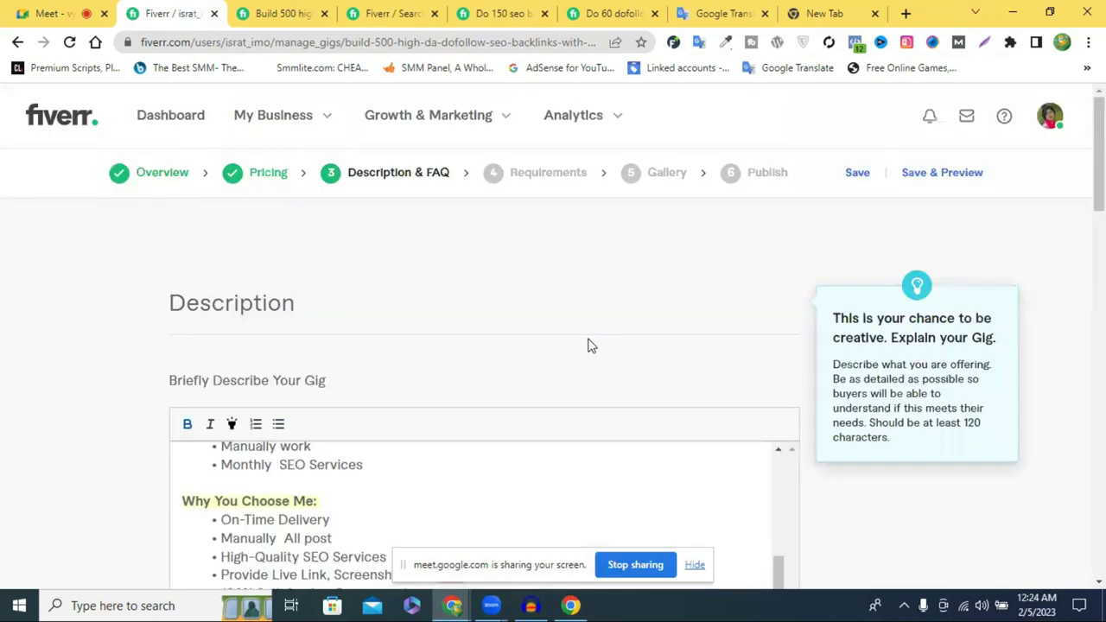
{"action": "scroll", "coordinate": [432, 299], "scroll_direction": "down", "scroll_amount": 4}
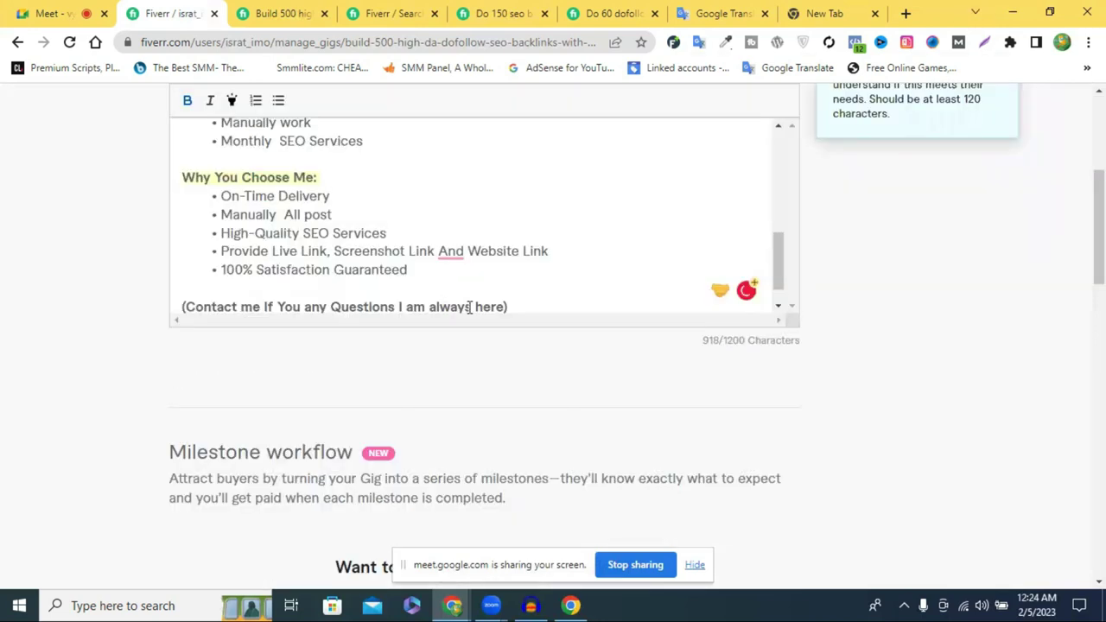
{"action": "left_click", "coordinate": [270, 249], "text": "shift"}
{"action": "left_click_drag", "start_coordinate": [231, 248], "coordinate": [178, 154]}
{"action": "left_click_drag", "start_coordinate": [178, 202], "coordinate": [83, 6]}
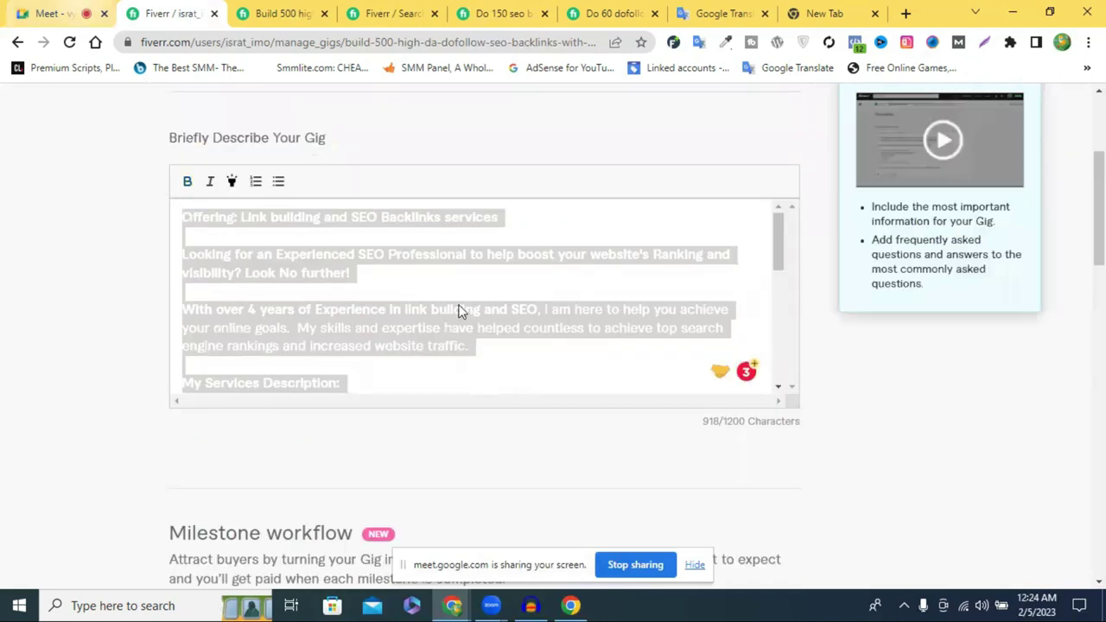
{"action": "key", "text": "ctrl+1"}
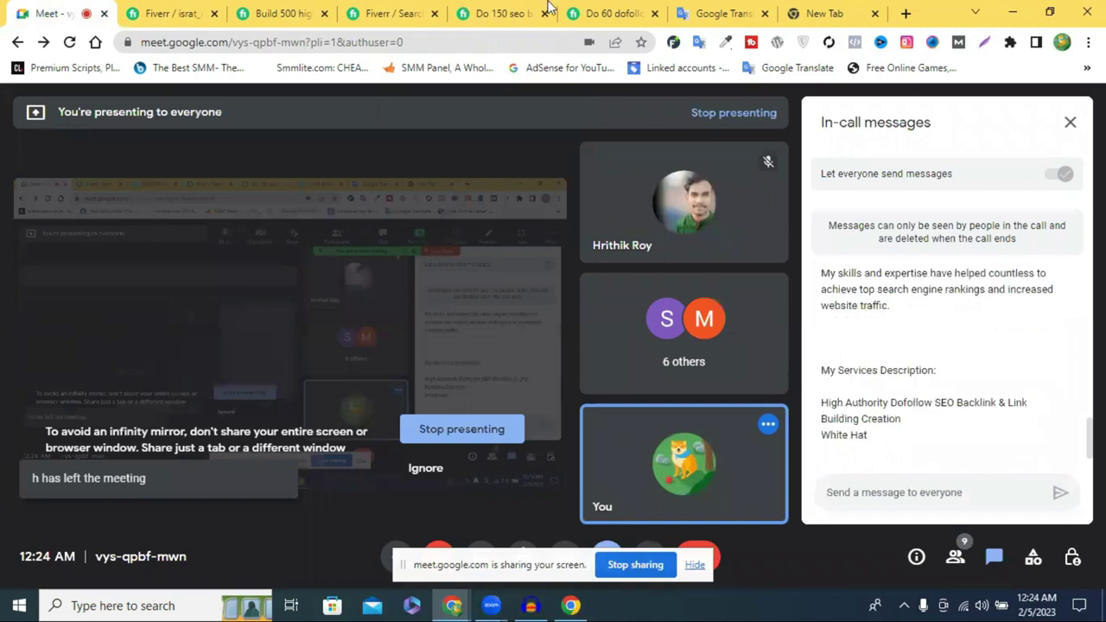
Return to the Fiverr gig editor and try to save the Description & FAQ stage.
{"action": "left_click", "coordinate": [600, 7]}
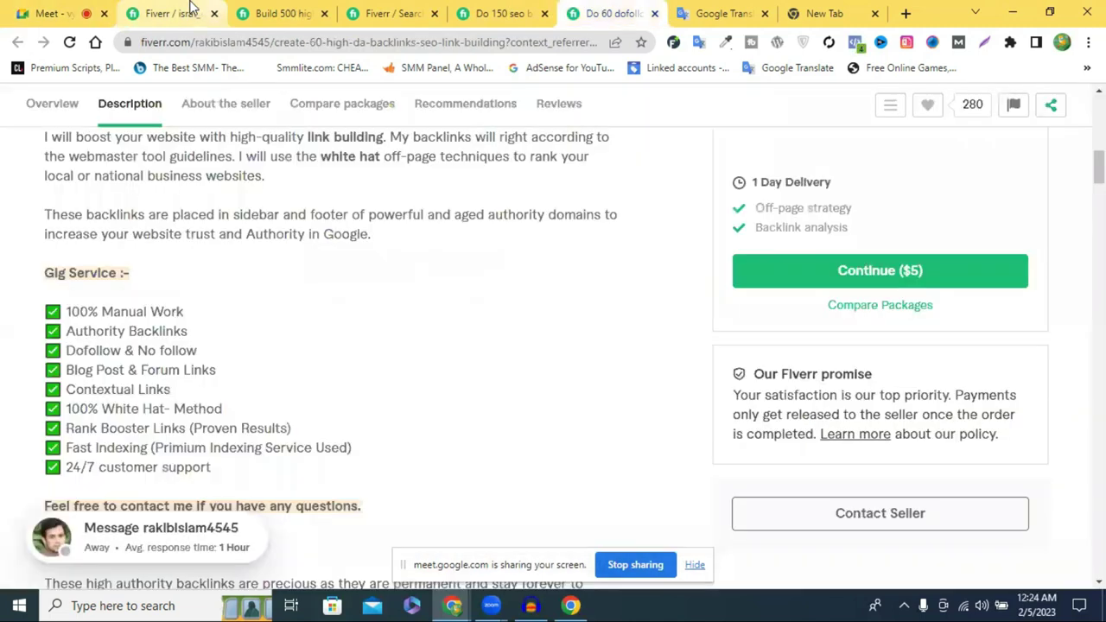
{"action": "key", "text": "ctrl+2"}
{"action": "scroll", "coordinate": [852, 447], "scroll_direction": "down", "scroll_amount": 2}
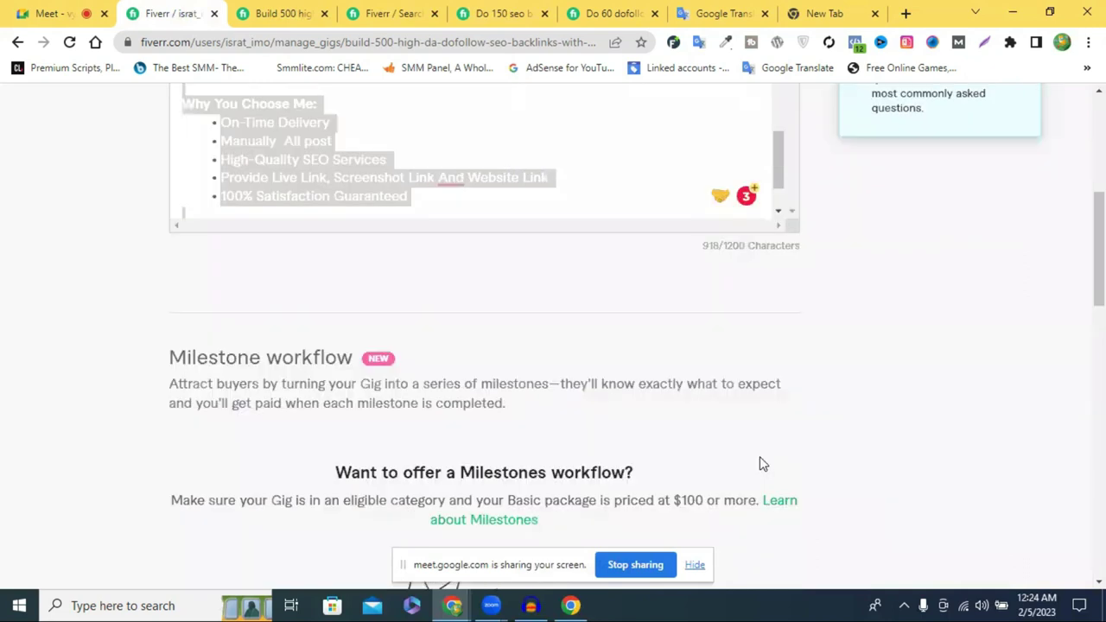
{"action": "scroll", "coordinate": [746, 432], "scroll_direction": "down", "scroll_amount": 5}
{"action": "left_click", "coordinate": [743, 426]}
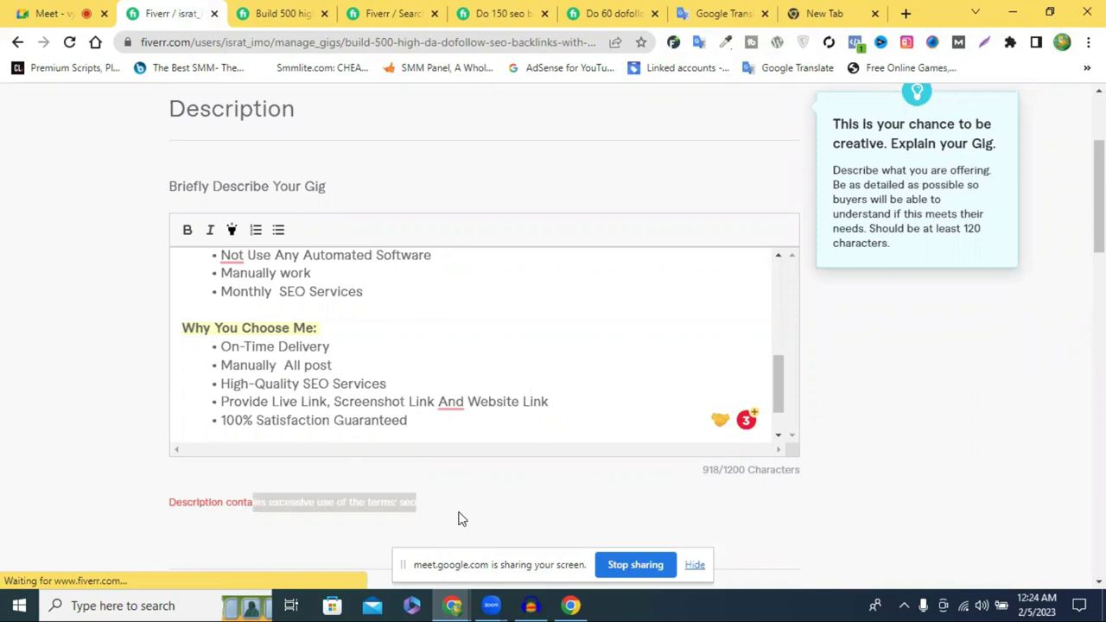
Change "SEO" to "S-EO" in the "High-Quality SEO Services" bullet under "Why You Choose Me:".
{"action": "left_click", "coordinate": [437, 430]}
{"action": "left_click", "coordinate": [312, 391]}
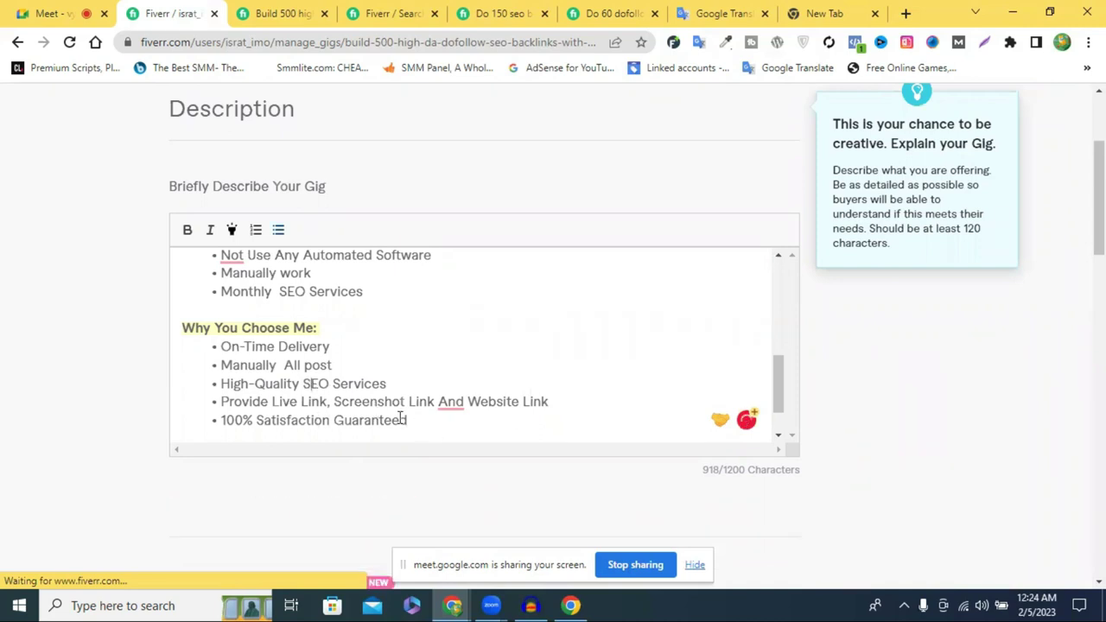
{"action": "type", "text": "-"}
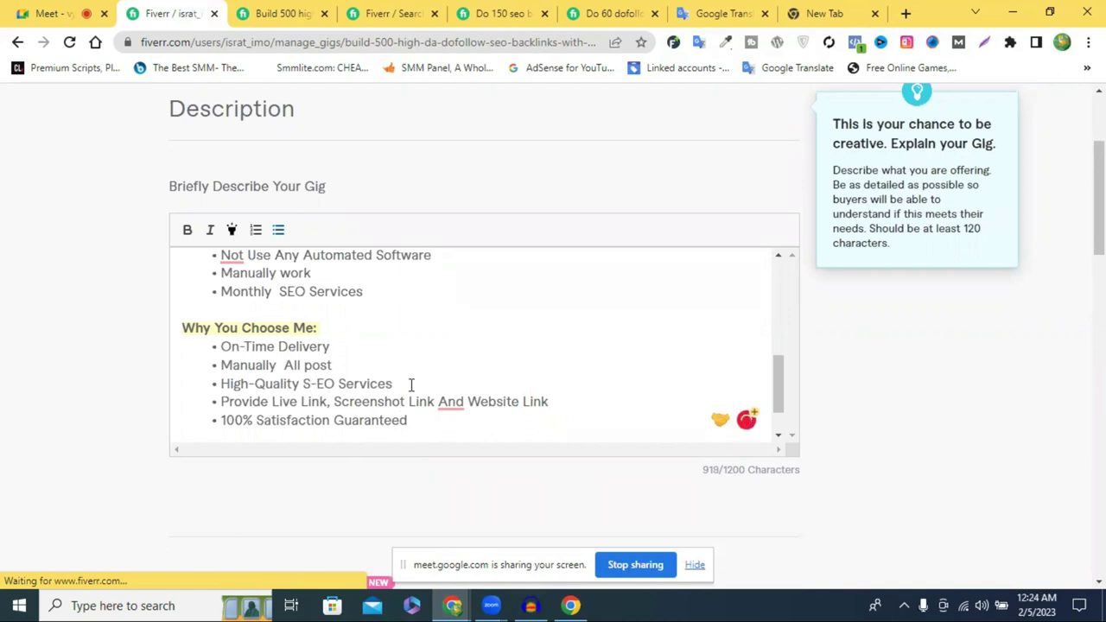
Try to save the Description & FAQ stage and continue to the following stage.
{"action": "scroll", "coordinate": [654, 403], "scroll_direction": "down", "scroll_amount": 4}
{"action": "scroll", "coordinate": [755, 464], "scroll_direction": "down", "scroll_amount": 5}
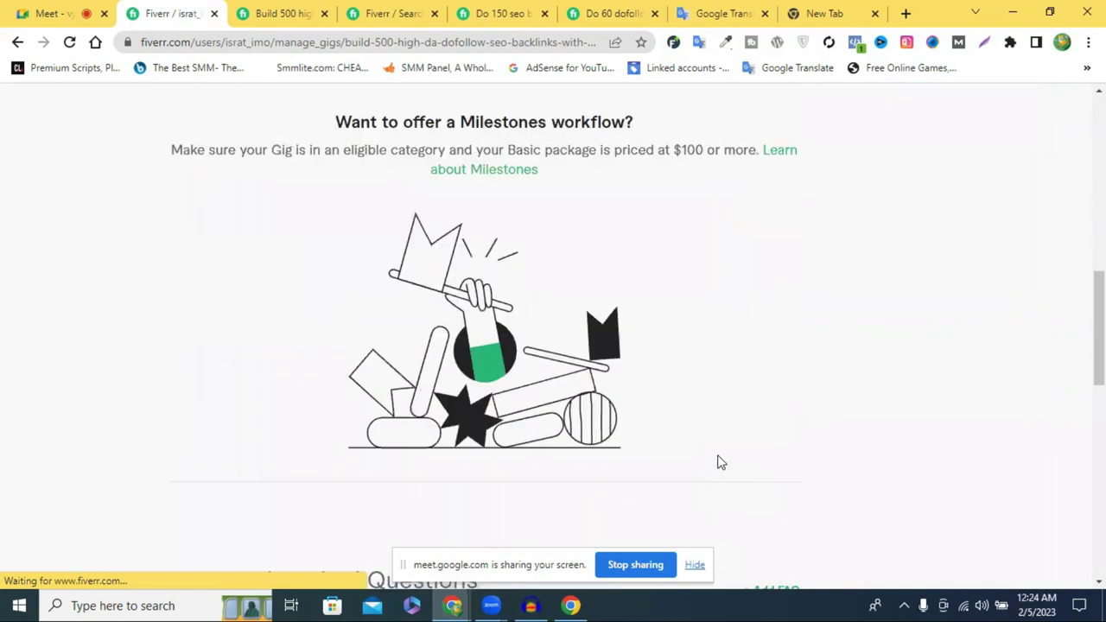
{"action": "left_click", "coordinate": [744, 536]}
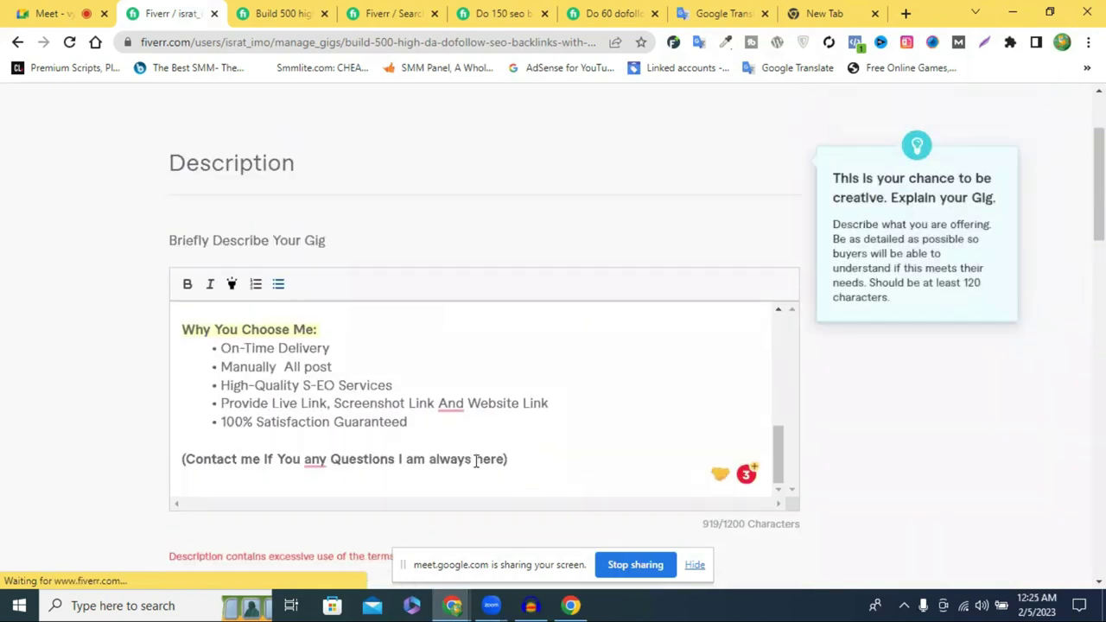
Change "SEO" to "S-EO" in the "Monthly SEO Services" bullet and try again to save and continue.
{"action": "scroll", "coordinate": [476, 461], "scroll_direction": "up", "scroll_amount": 3}
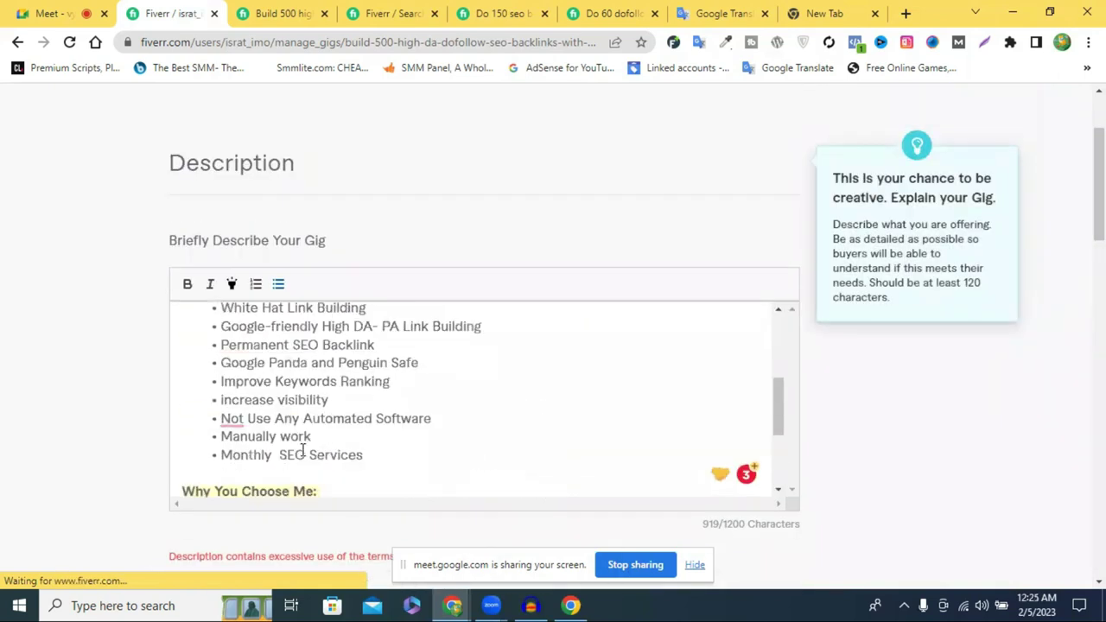
{"action": "left_click", "coordinate": [290, 458]}
{"action": "type", "text": "-"}
{"action": "key", "text": "Down"}
{"action": "key", "text": "Down"}
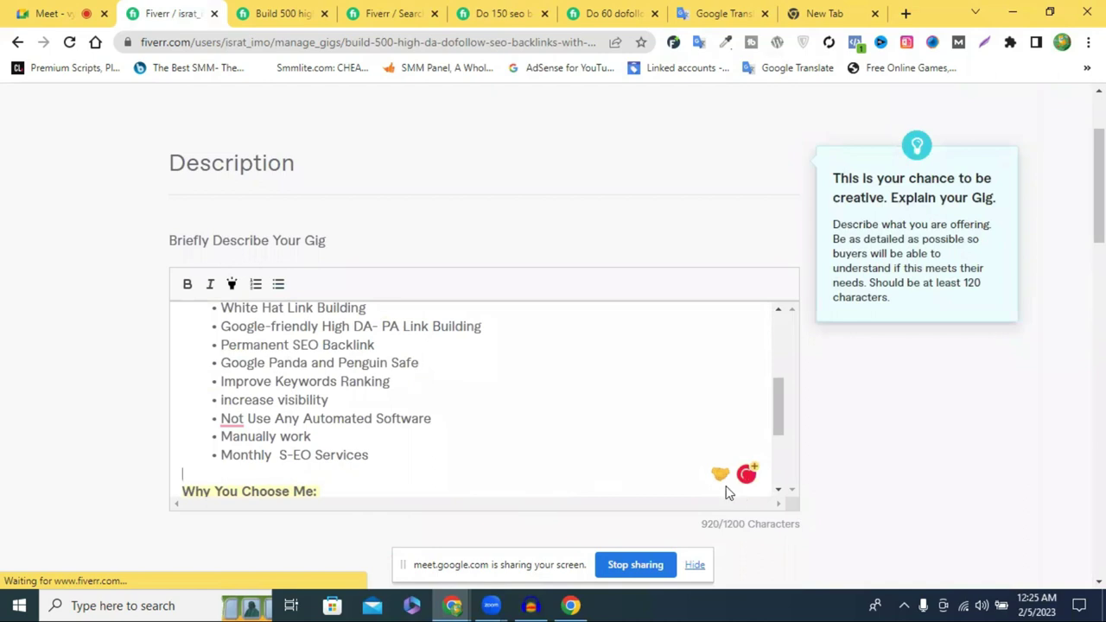
{"action": "scroll", "coordinate": [726, 492], "scroll_direction": "down", "scroll_amount": 10}
{"action": "scroll", "coordinate": [772, 309], "scroll_direction": "down", "scroll_amount": 10}
{"action": "left_click", "coordinate": [732, 288]}
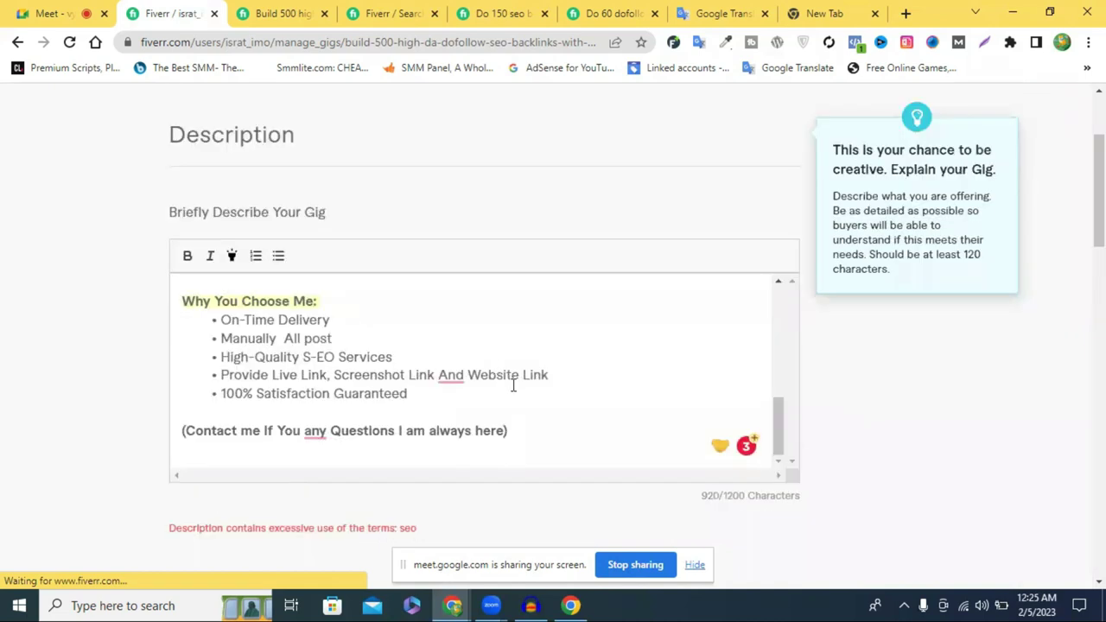
Search the page for "seo" and look through the description for the places where the term occurs.
{"action": "scroll", "coordinate": [512, 384], "scroll_direction": "up", "scroll_amount": 5}
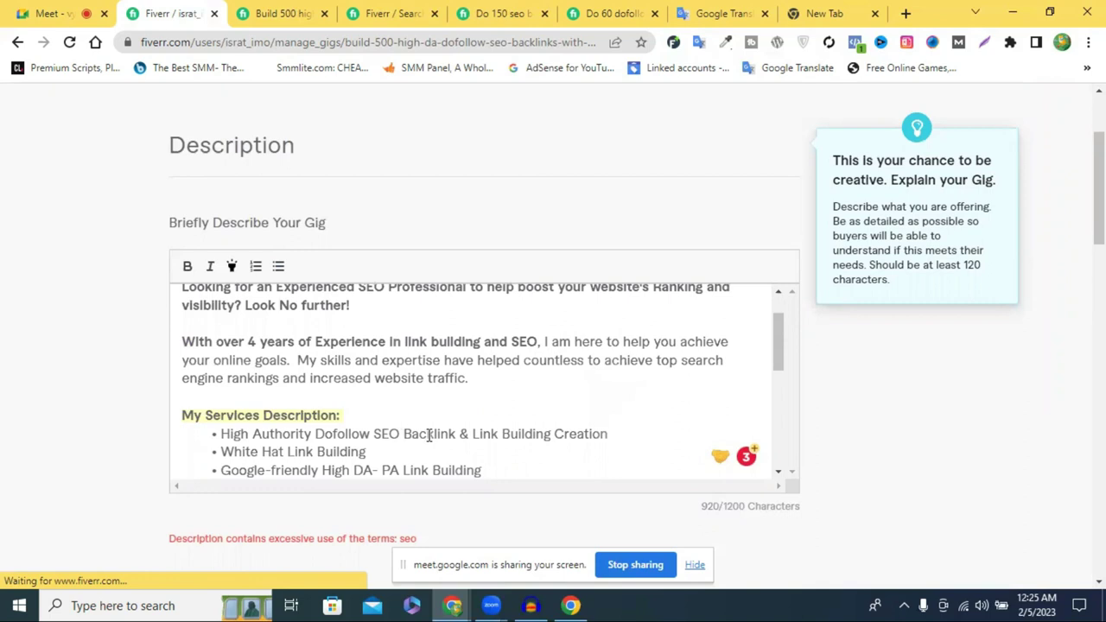
{"action": "key", "text": "ctrl+f"}
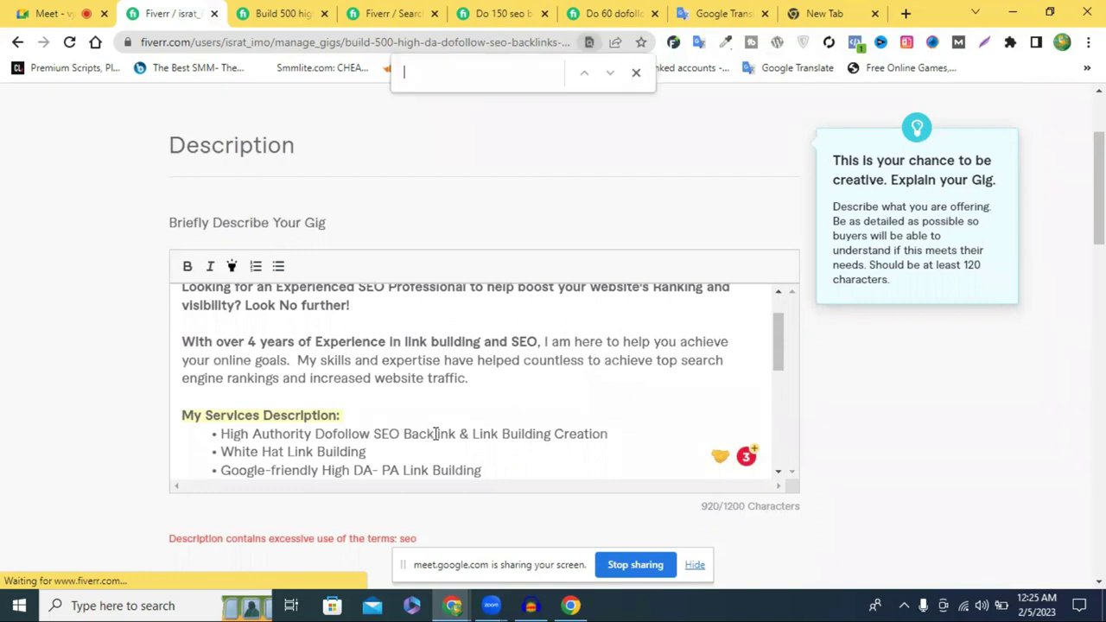
{"action": "type", "text": "seo"}
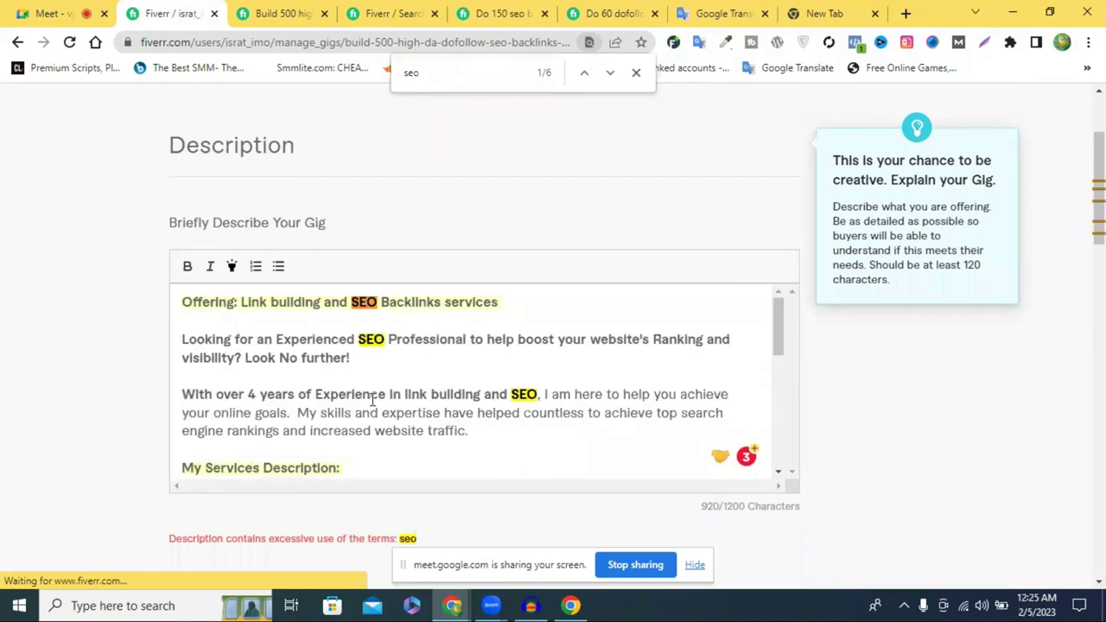
{"action": "scroll", "coordinate": [377, 399], "scroll_direction": "down", "scroll_amount": 2}
{"action": "scroll", "coordinate": [377, 400], "scroll_direction": "down", "scroll_amount": 3}
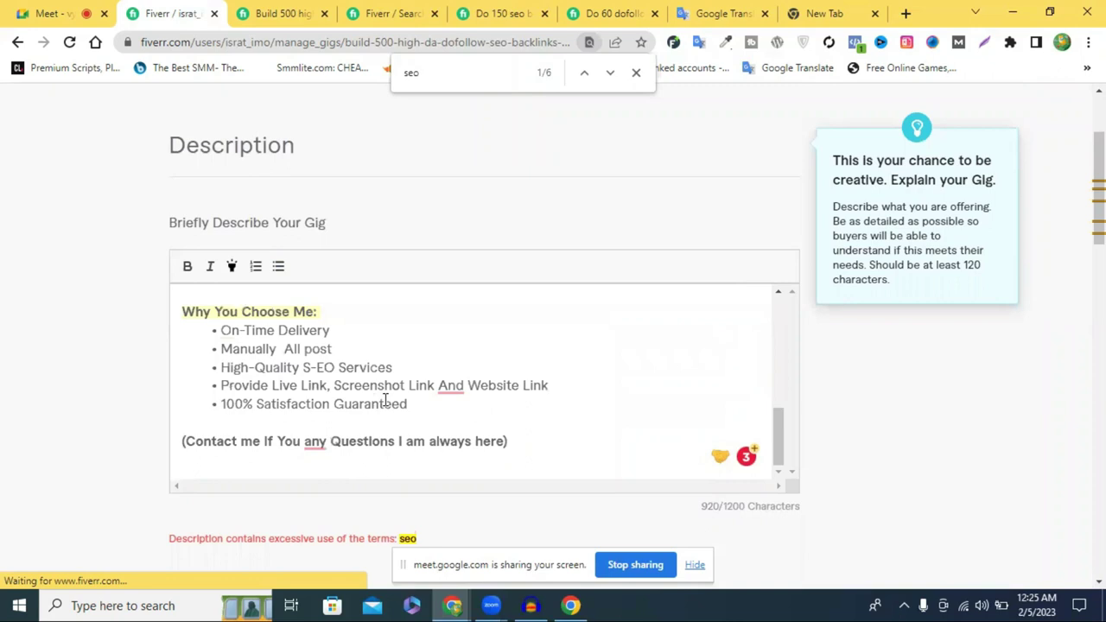
{"action": "scroll", "coordinate": [366, 400], "scroll_direction": "up", "scroll_amount": 3}
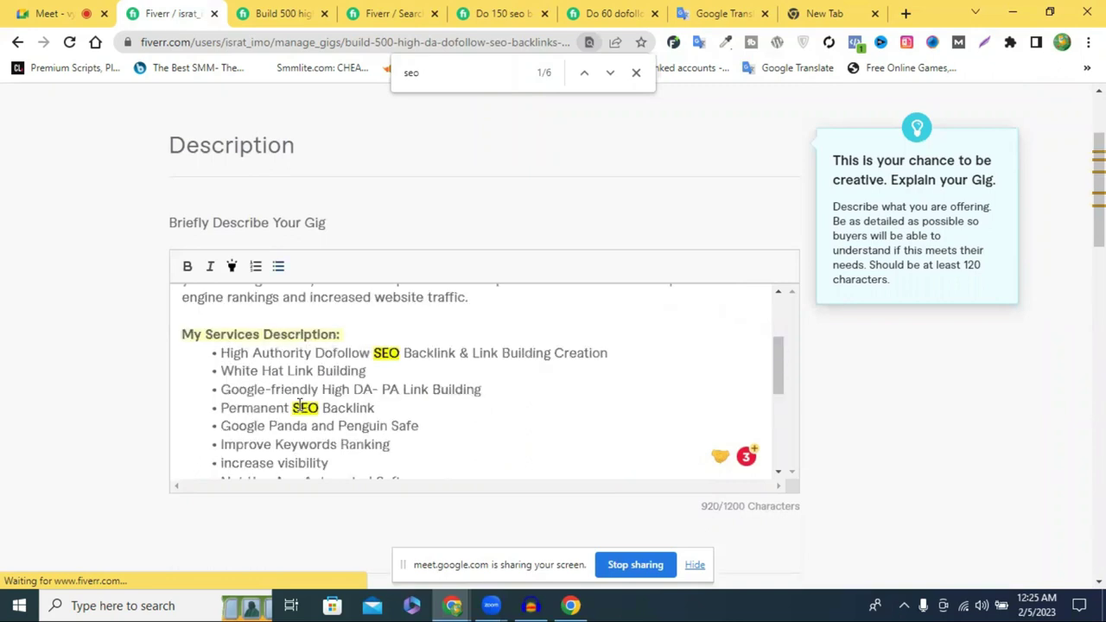
Change "SEO" to "S.EO" in the "Permanent SEO Backlink" bullet and in the "With over 4 years of Experience" sentence.
{"action": "type", "text": "."}
{"action": "left_click", "coordinate": [381, 353]}
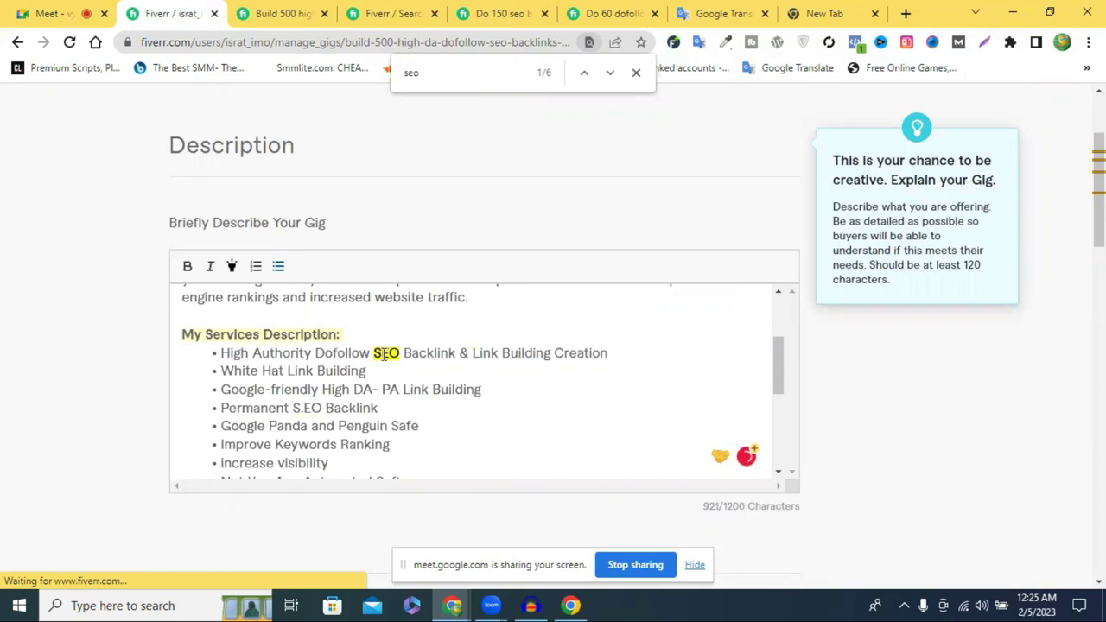
{"action": "scroll", "coordinate": [445, 357], "scroll_direction": "up", "scroll_amount": 3}
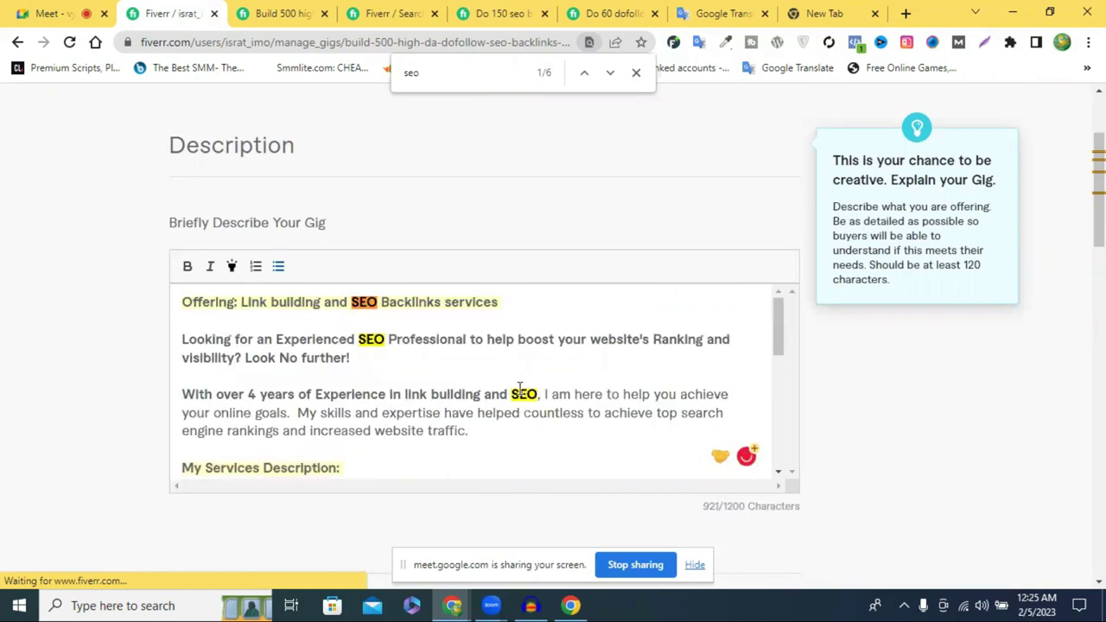
{"action": "left_click", "coordinate": [519, 391]}
{"action": "type", "text": "."}
Save the reworded description and continue to the Requirements stage.
{"action": "scroll", "coordinate": [628, 422], "scroll_direction": "down", "scroll_amount": 5}
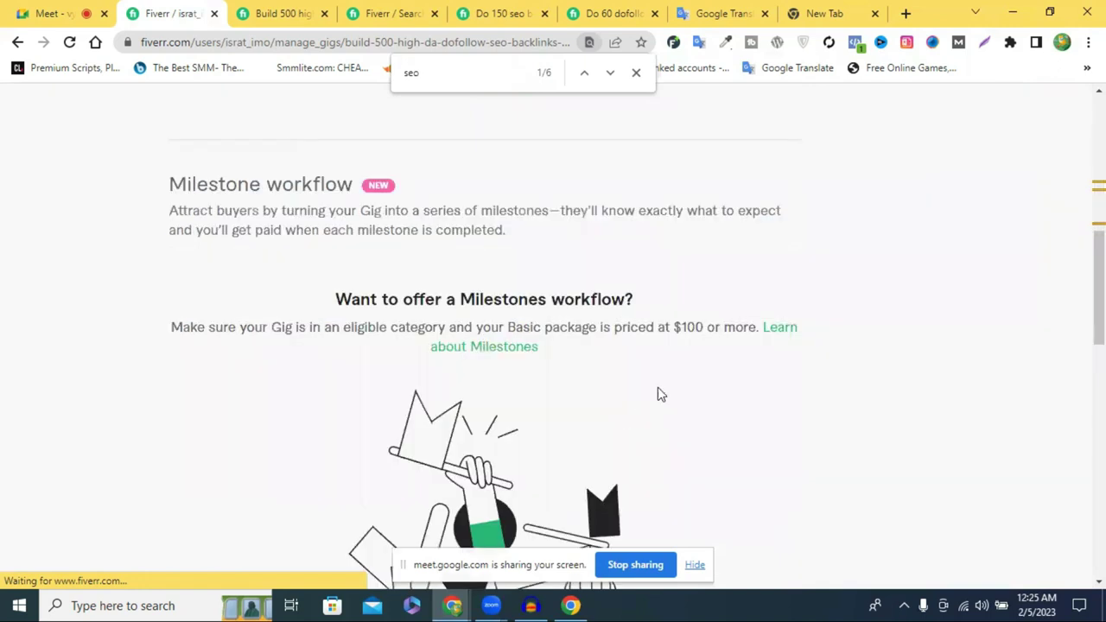
{"action": "scroll", "coordinate": [657, 392], "scroll_direction": "up", "scroll_amount": 2}
{"action": "scroll", "coordinate": [658, 381], "scroll_direction": "down", "scroll_amount": 5}
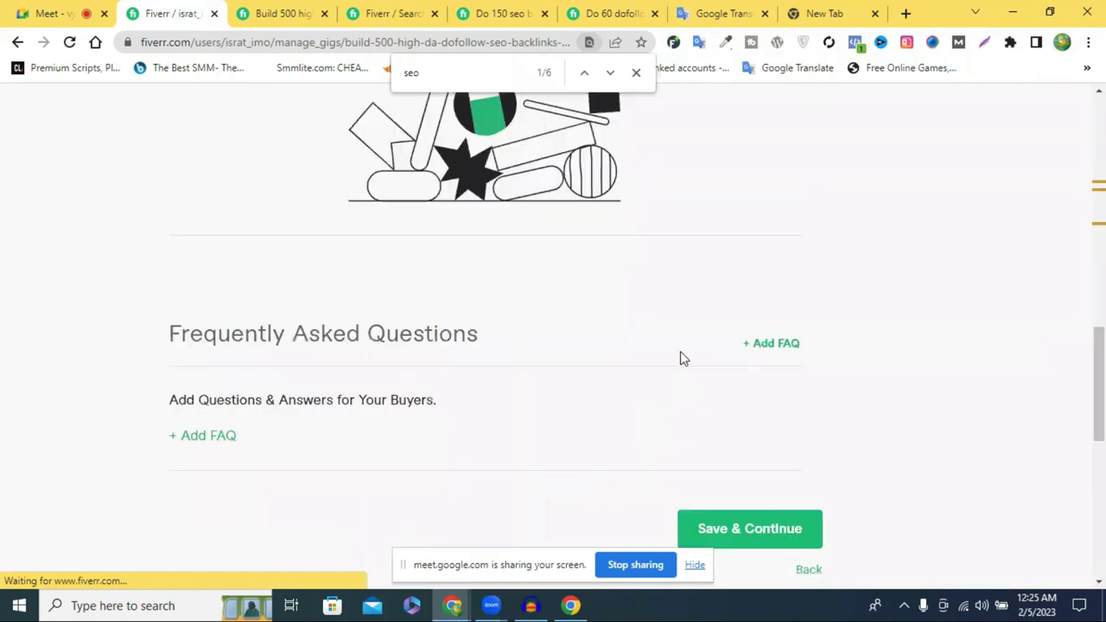
{"action": "scroll", "coordinate": [682, 357], "scroll_direction": "down", "scroll_amount": 2}
{"action": "left_click", "coordinate": [683, 349]}
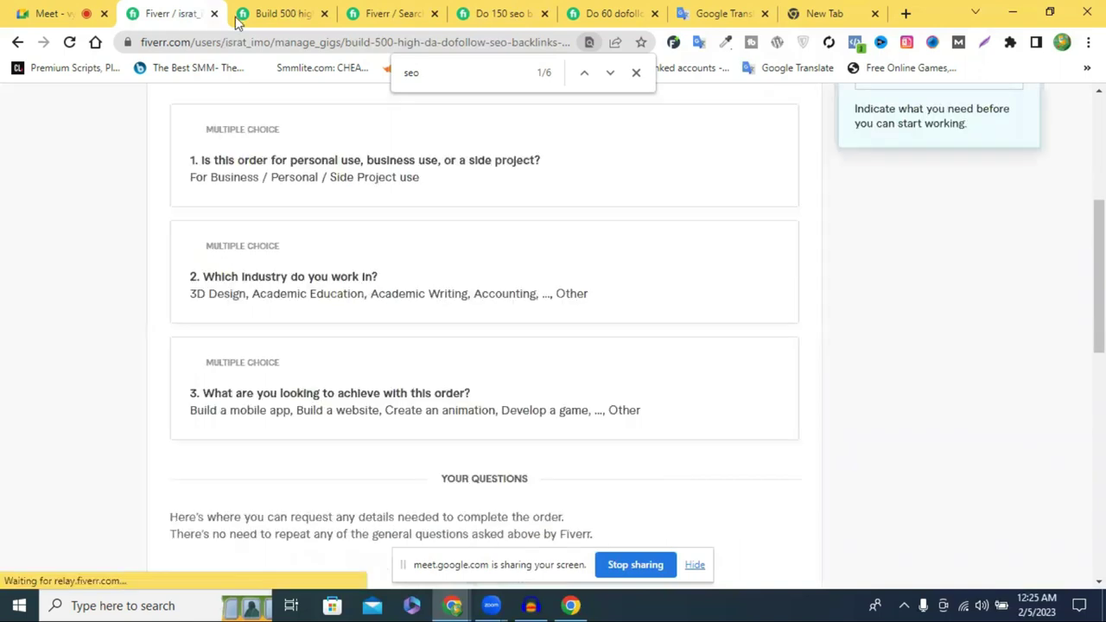
Check the gig's public page, return to the Description & FAQ stage and review the saved text down to the "Why You Choose Me:" section.
{"action": "left_click", "coordinate": [273, 11]}
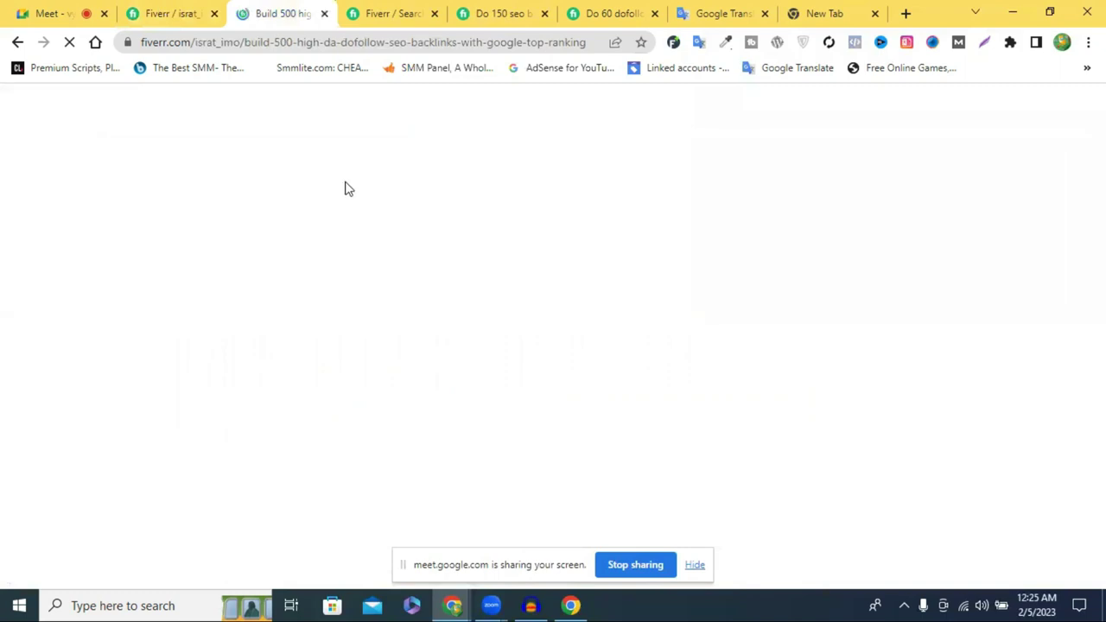
{"action": "key", "text": "ctrl+shift+Tab"}
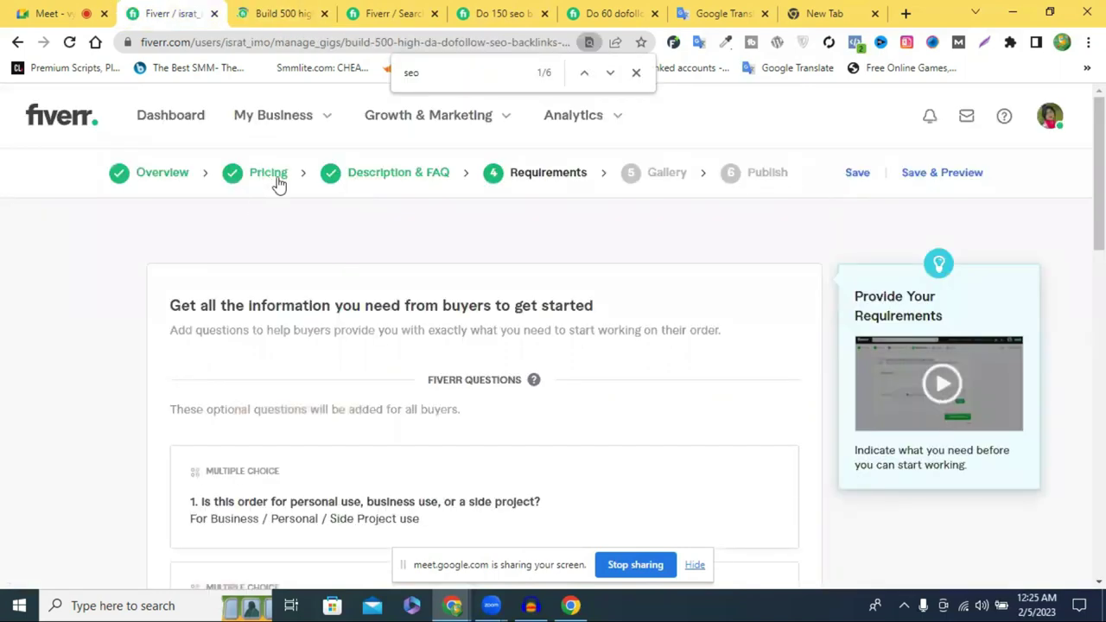
{"action": "left_click", "coordinate": [389, 180]}
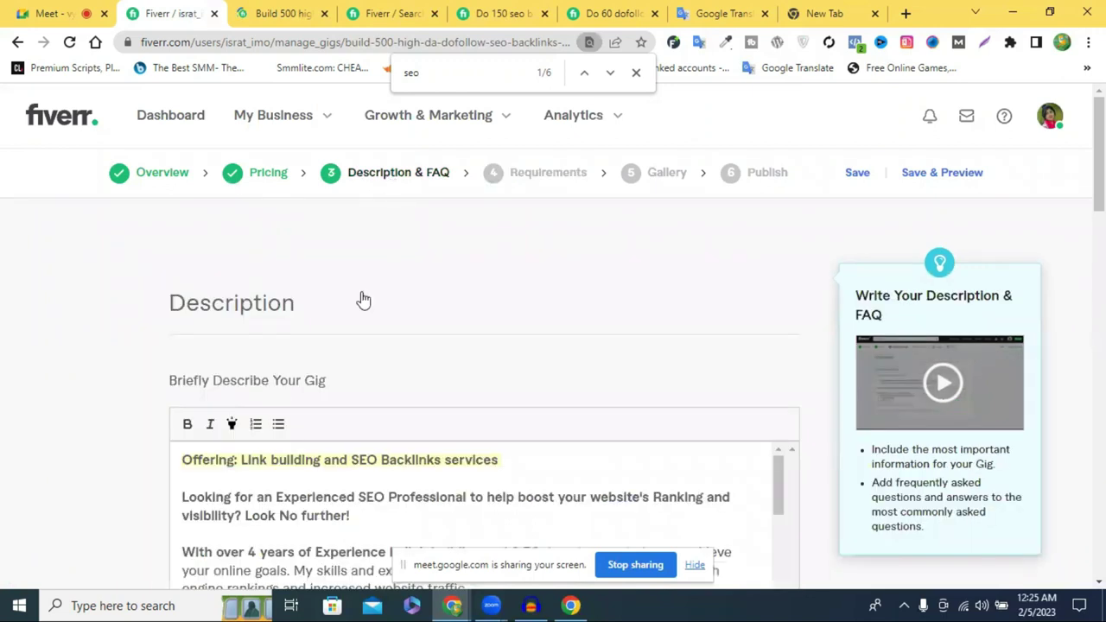
{"action": "scroll", "coordinate": [360, 299], "scroll_direction": "down", "scroll_amount": 1}
{"action": "scroll", "coordinate": [345, 298], "scroll_direction": "down", "scroll_amount": 6}
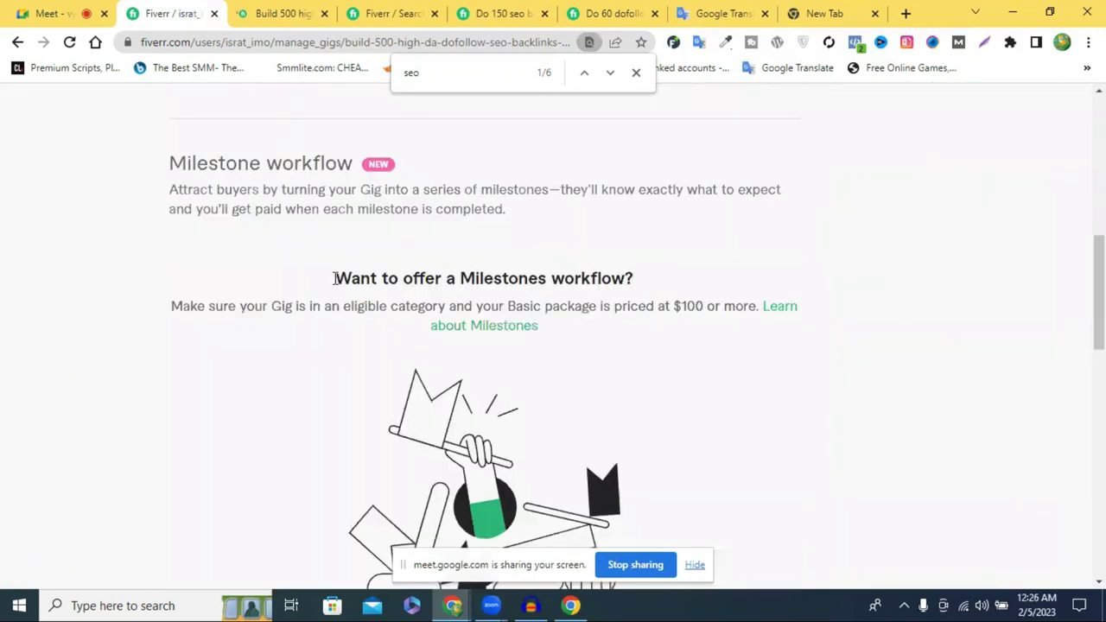
{"action": "scroll", "coordinate": [335, 278], "scroll_direction": "up", "scroll_amount": 3}
{"action": "scroll", "coordinate": [336, 277], "scroll_direction": "down", "scroll_amount": 5}
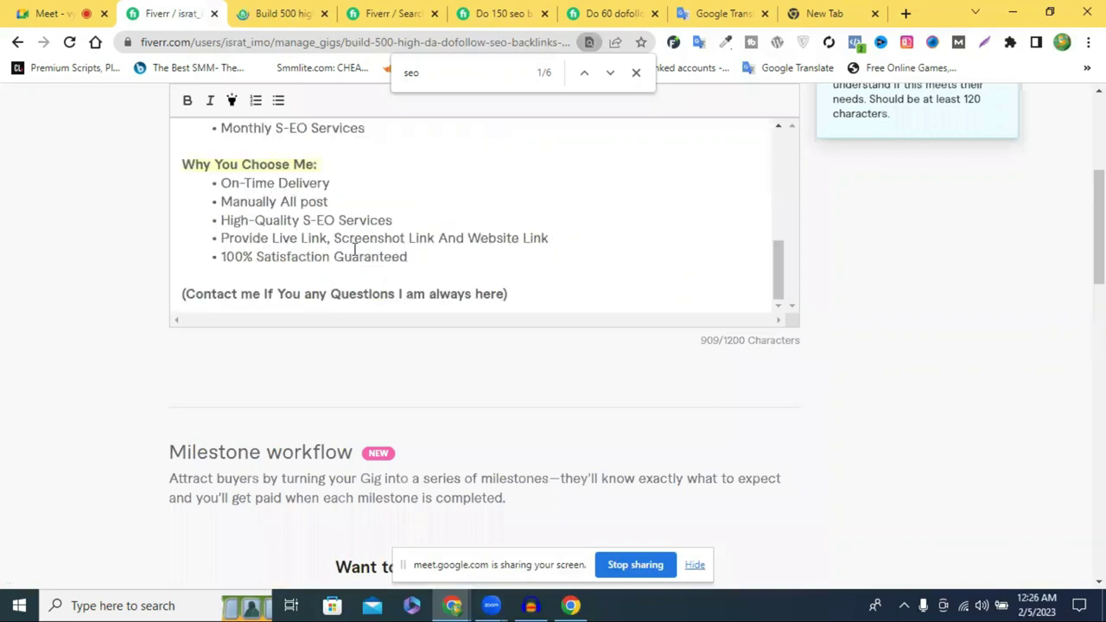
{"action": "left_click", "coordinate": [184, 164], "text": "shift"}
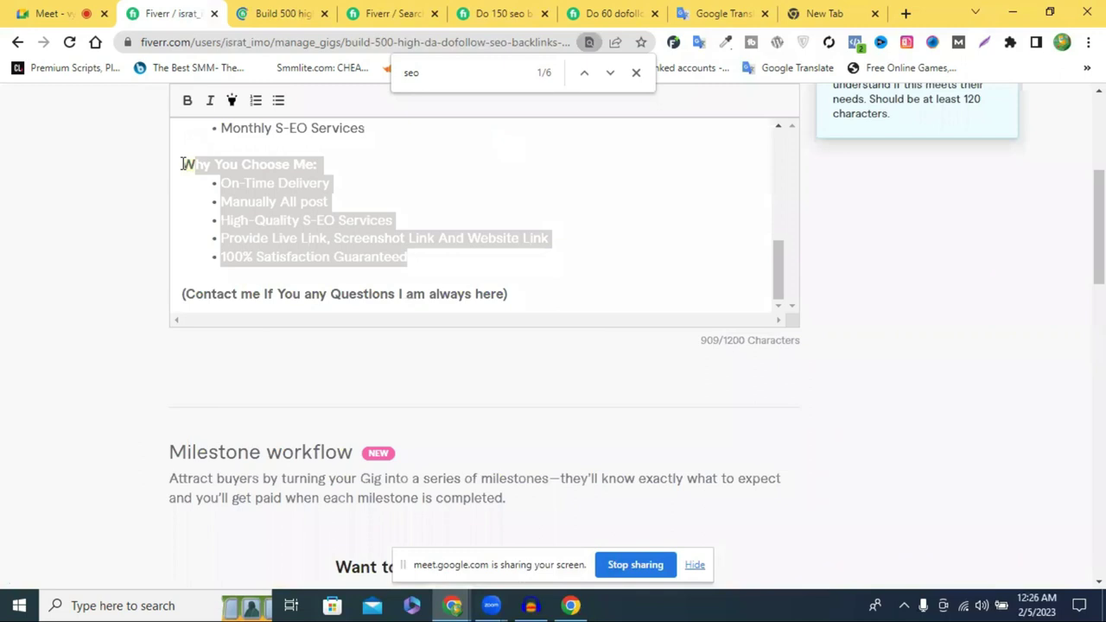
Highlight the bold closing contact line of the description and look over the text above it.
{"action": "triple_click", "coordinate": [408, 294]}
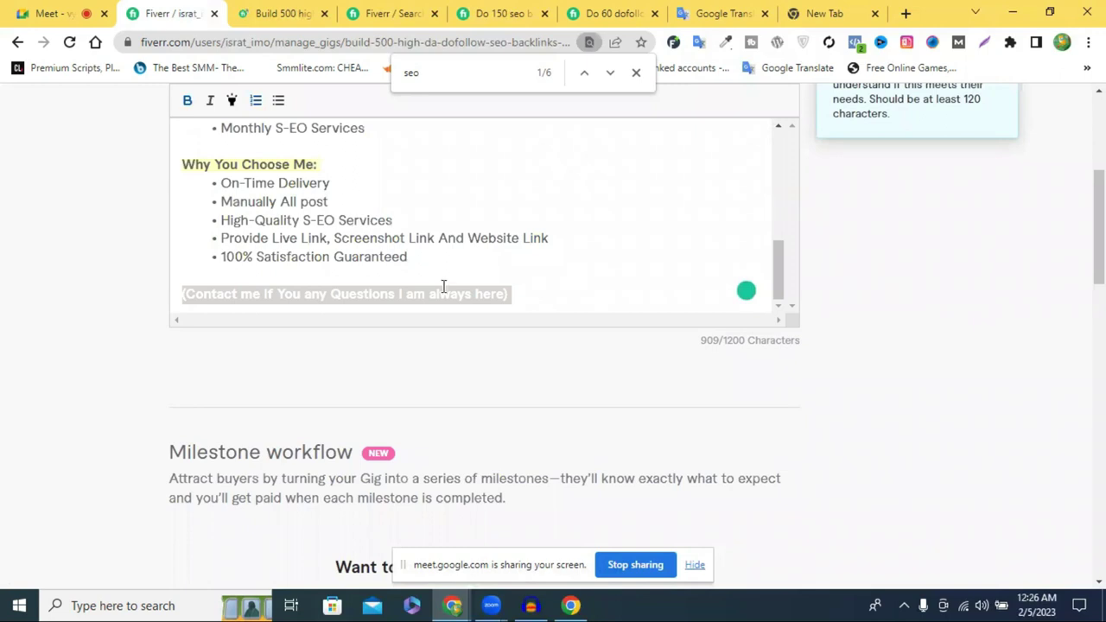
{"action": "left_click", "coordinate": [533, 285]}
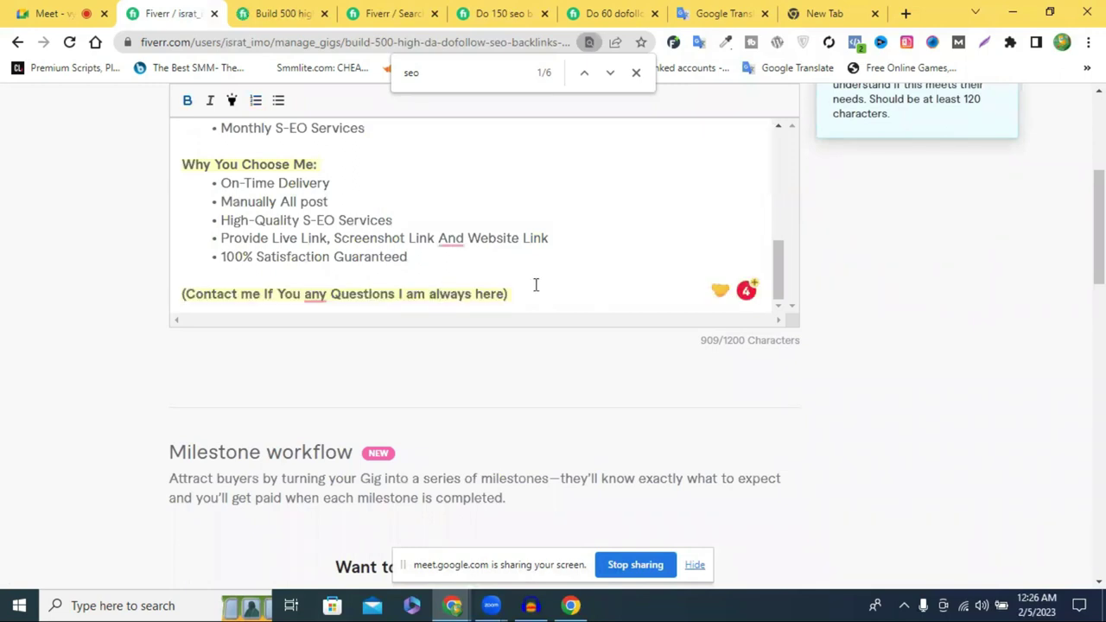
{"action": "scroll", "coordinate": [536, 285], "scroll_direction": "up", "scroll_amount": 1}
{"action": "scroll", "coordinate": [536, 286], "scroll_direction": "up", "scroll_amount": 4}
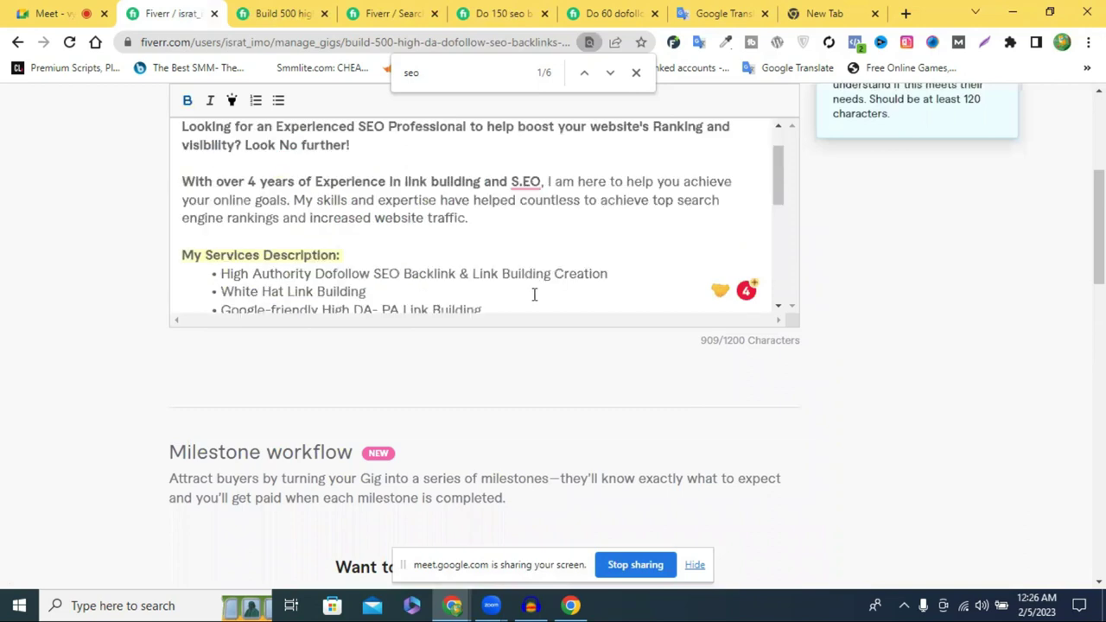
{"action": "scroll", "coordinate": [534, 295], "scroll_direction": "up", "scroll_amount": 3}
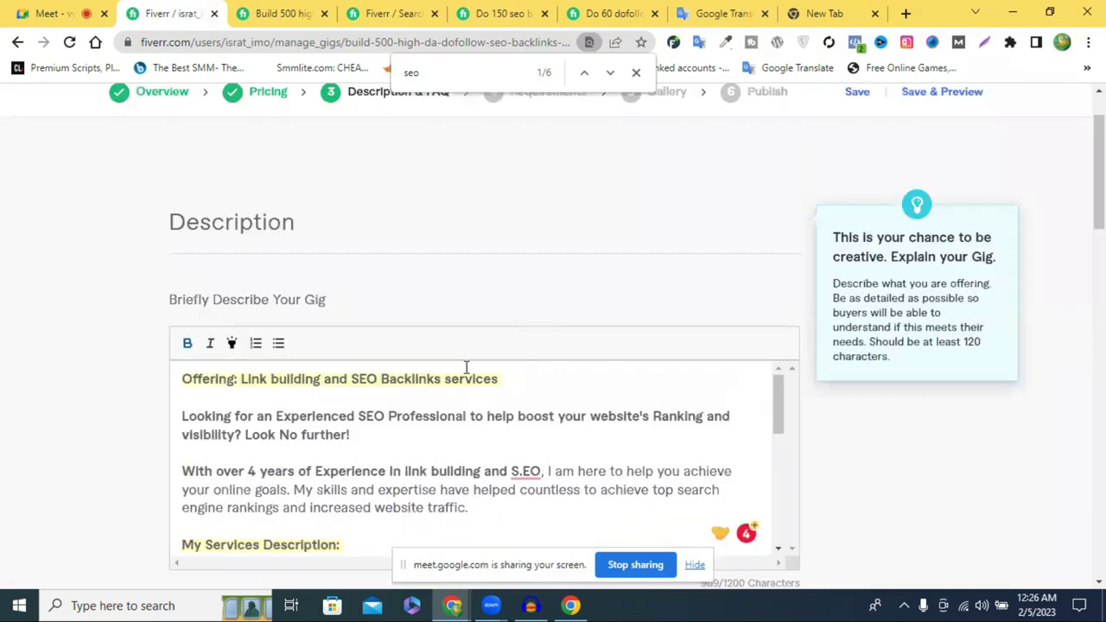
Save the Description & FAQ stage with the highlighted contact line and continue to Requirements.
{"action": "scroll", "coordinate": [465, 372], "scroll_direction": "down", "scroll_amount": 10}
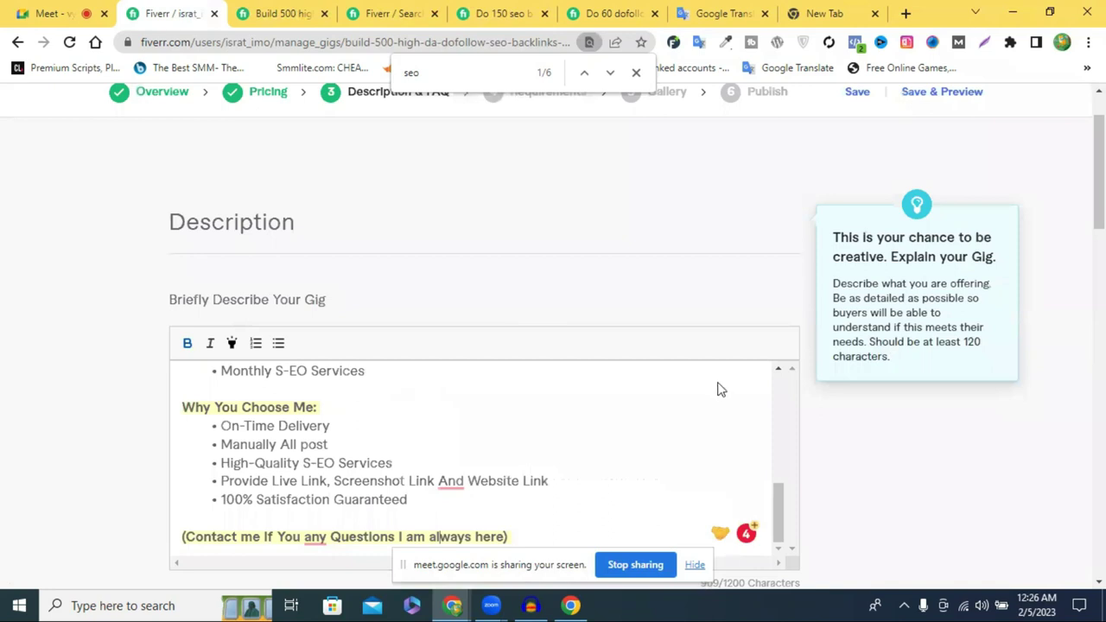
{"action": "scroll", "coordinate": [718, 388], "scroll_direction": "down", "scroll_amount": 4}
{"action": "scroll", "coordinate": [726, 286], "scroll_direction": "down", "scroll_amount": 6}
{"action": "left_click", "coordinate": [712, 253]}
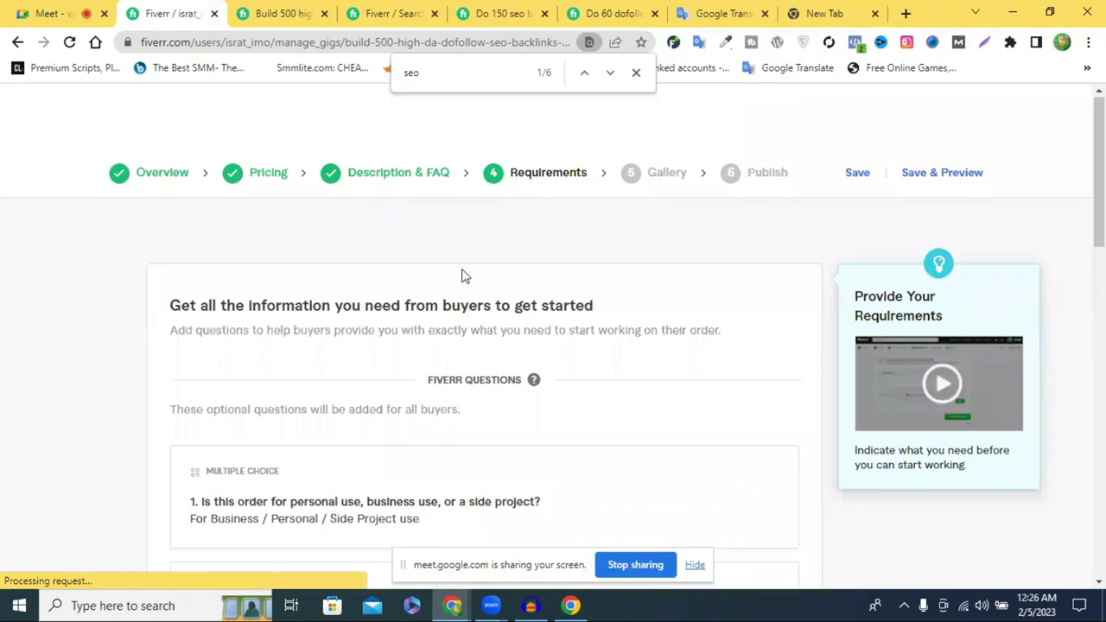
Look over Fiverr's optional buyer questions and start a new question under "Your Questions".
{"action": "scroll", "coordinate": [461, 274], "scroll_direction": "down", "scroll_amount": 3}
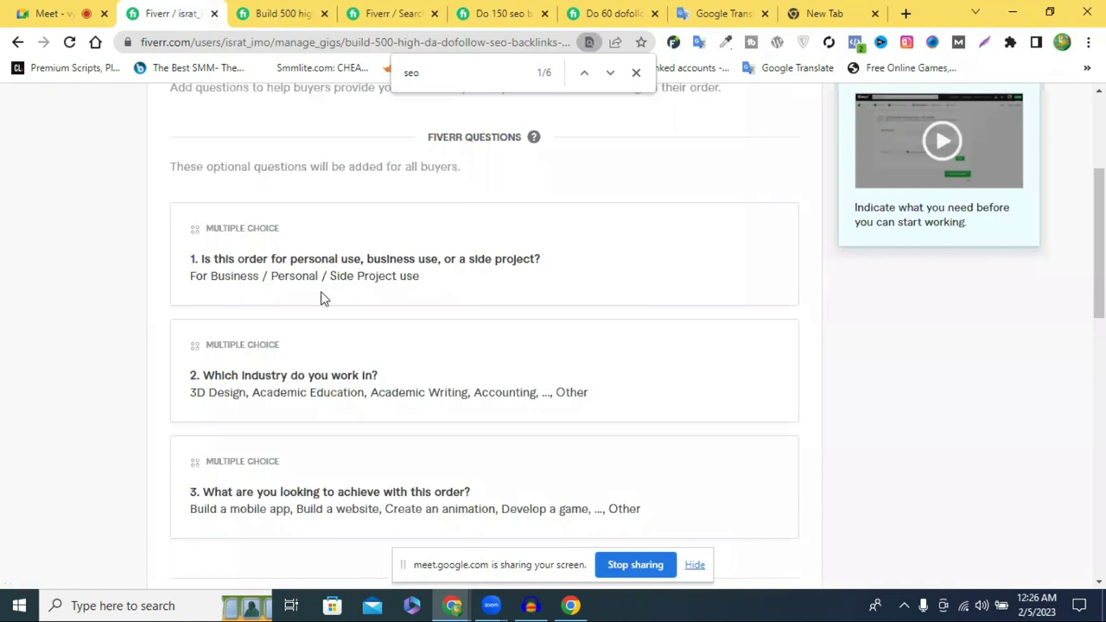
{"action": "scroll", "coordinate": [247, 386], "scroll_direction": "down", "scroll_amount": 3}
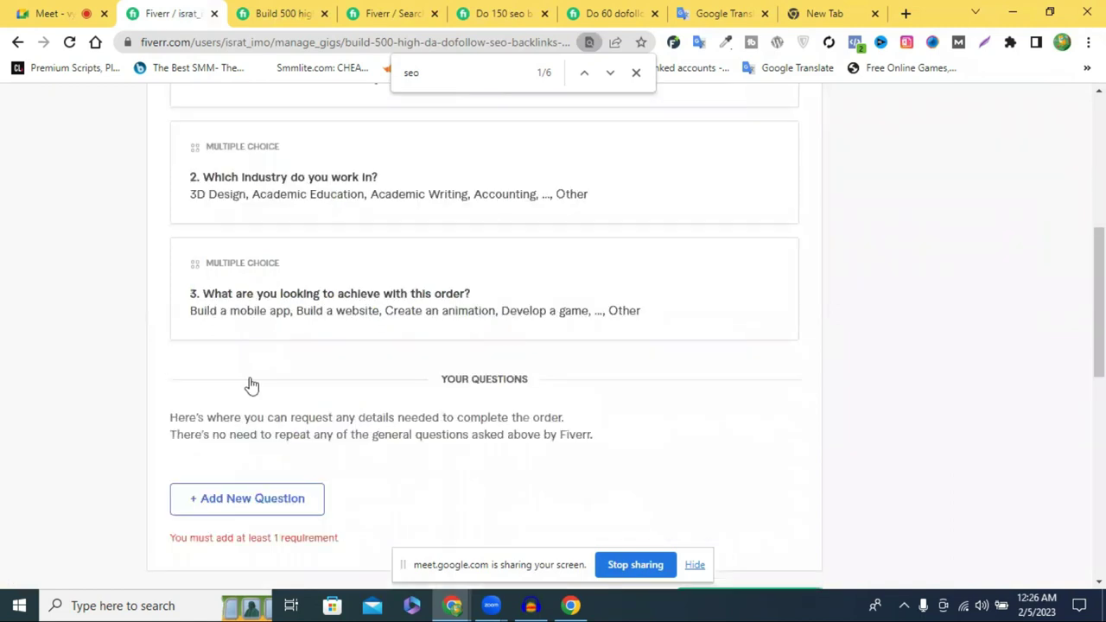
{"action": "scroll", "coordinate": [250, 385], "scroll_direction": "down", "scroll_amount": 2}
{"action": "left_click", "coordinate": [251, 378]}
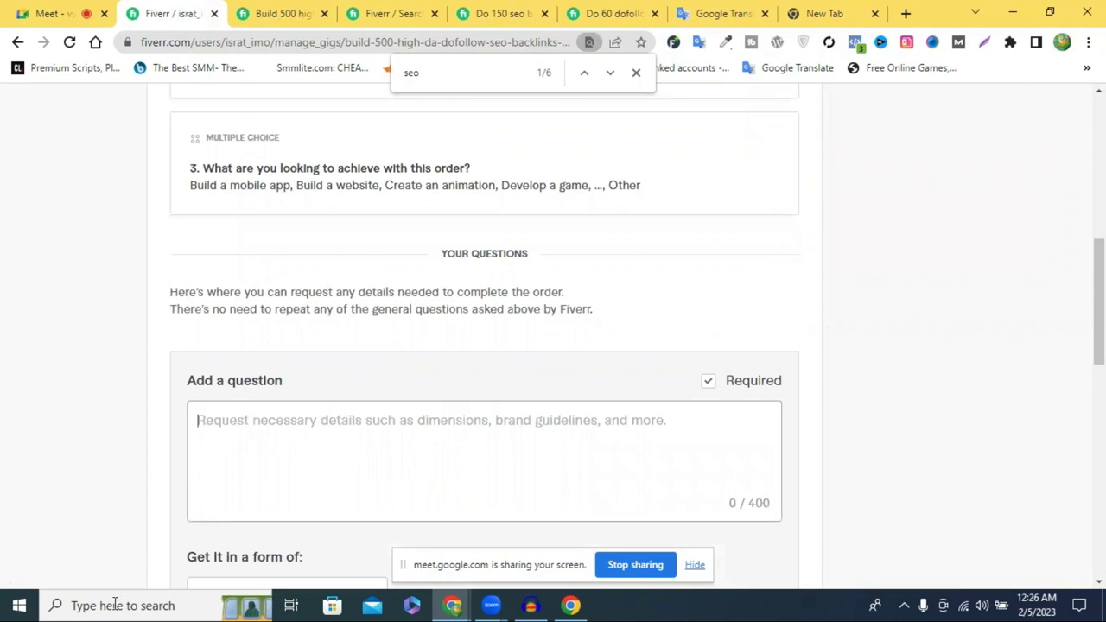
{"action": "type", "text": "1."}
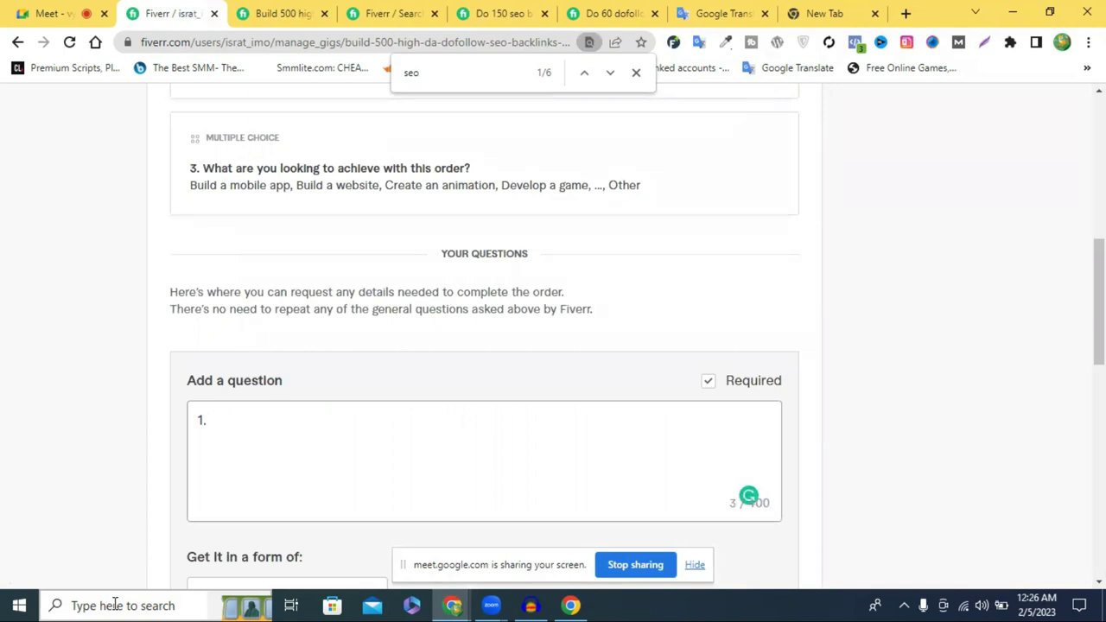
{"action": "type", "text": "Webs"}
{"action": "key", "text": "BackSpace"}
{"action": "key", "text": "BackSpace"}
{"action": "key", "text": "BackSpace"}
{"action": "key", "text": "BackSpace"}
{"action": "key", "text": "BackSpace"}
{"action": "key", "text": "BackSpace"}
{"action": "key", "text": "BackSpace"}
Enter "I need: 1. Website Link 2. keyword" as the text of the new buyer question.
{"action": "type", "text": "I need"}
{"action": "key", "text": "BackSpace"}
{"action": "type", "text": ":"}
{"action": "key", "text": "BackSpace"}
{"action": "type", "text": "1"}
{"action": "left_click", "coordinate": [242, 420]}
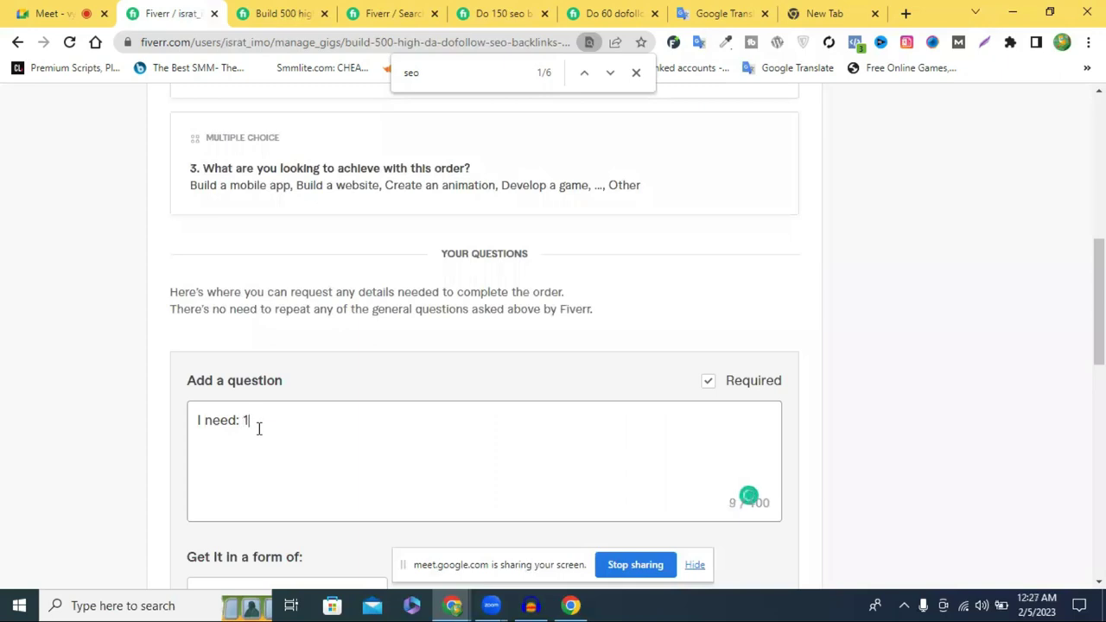
{"action": "type", "text": ","}
{"action": "key", "text": "BackSpace"}
{"action": "key", "text": "BackSpace"}
{"action": "key", "text": "BackSpace"}
{"action": "type", "text": "1."}
{"action": "key", "text": "BackSpace"}
{"action": "type", "text": "Web"}
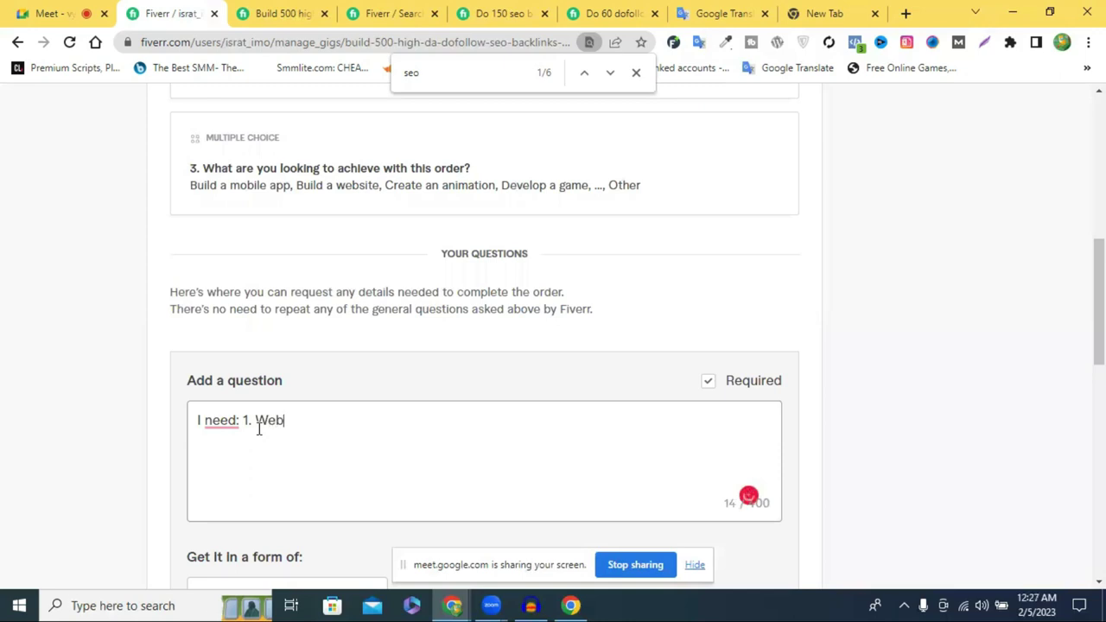
{"action": "type", "text": "site Link 2.  keyword"}
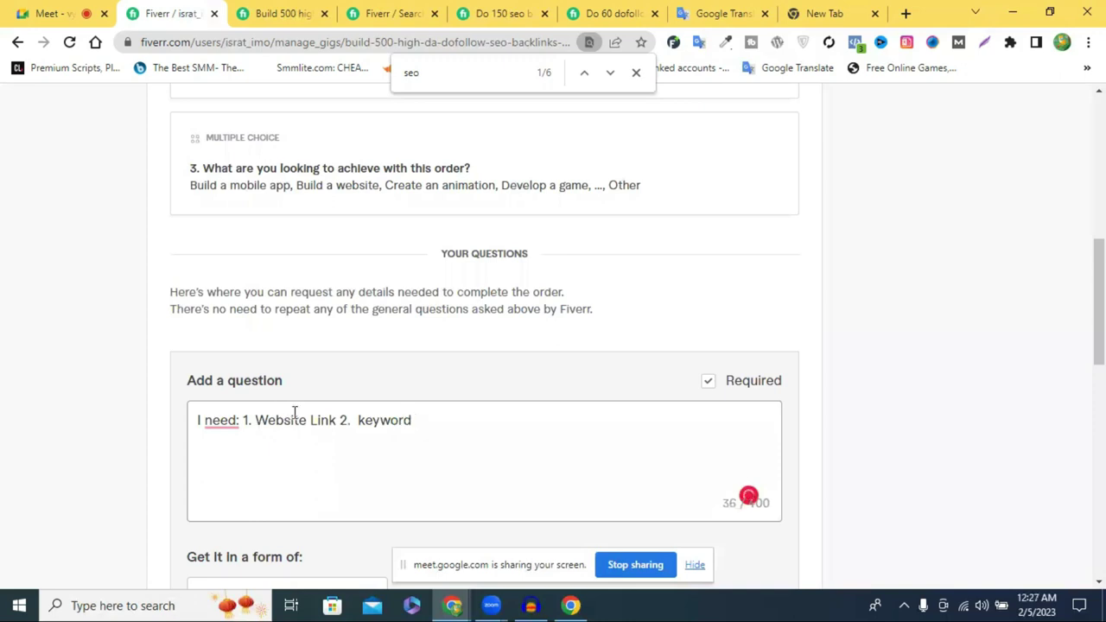
Add "3. Image" to the buyer question and remove the extra spaces before "keyword" and "Image".
{"action": "left_click", "coordinate": [360, 419]}
{"action": "key", "text": "BackSpace"}
{"action": "type", "text": "3.  Image"}
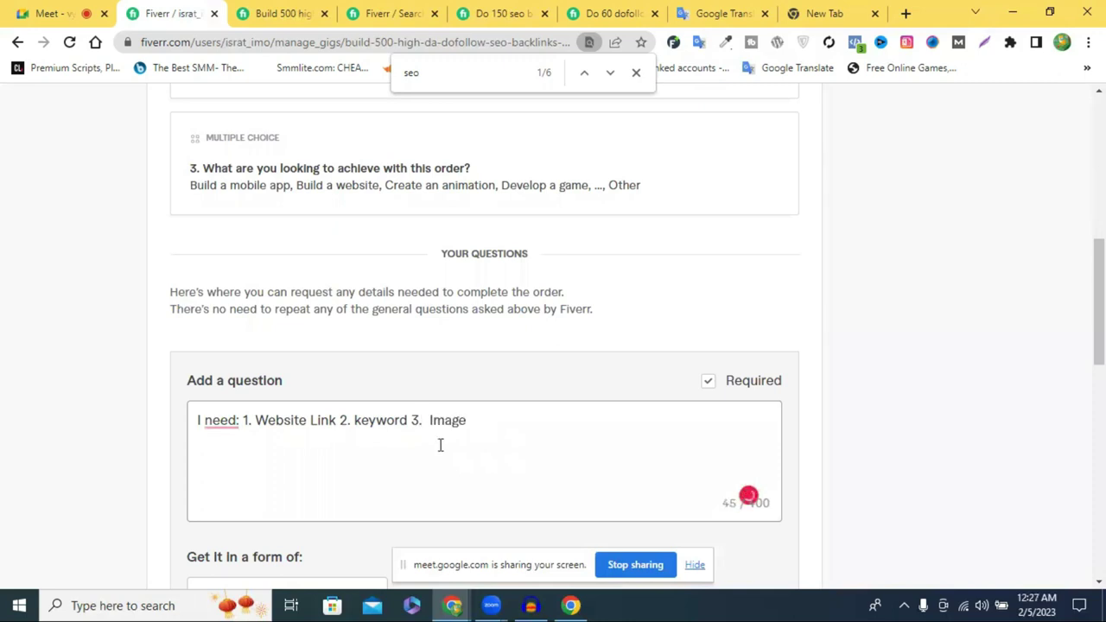
{"action": "left_click", "coordinate": [429, 420]}
{"action": "key", "text": "BackSpace"}
{"action": "key", "text": "End"}
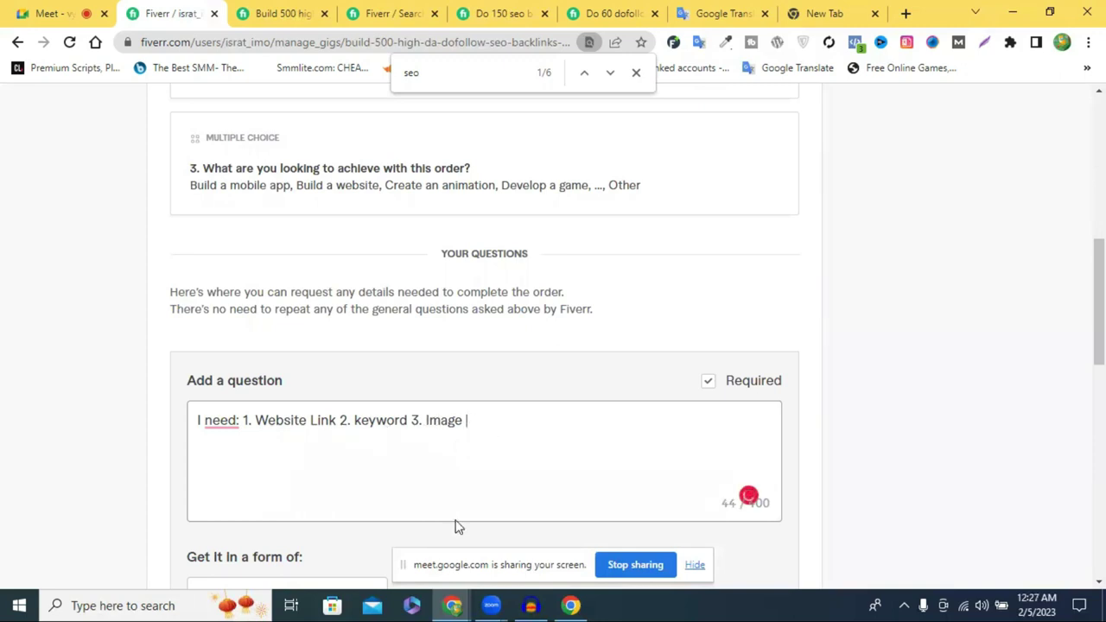
Add "4. Description" to the end of the buyer question, correcting its spelling.
{"action": "key", "text": "BackSpace"}
{"action": "type", "text": "/"}
{"action": "key", "text": "BackSpace"}
{"action": "type", "text": "4. Descrption"}
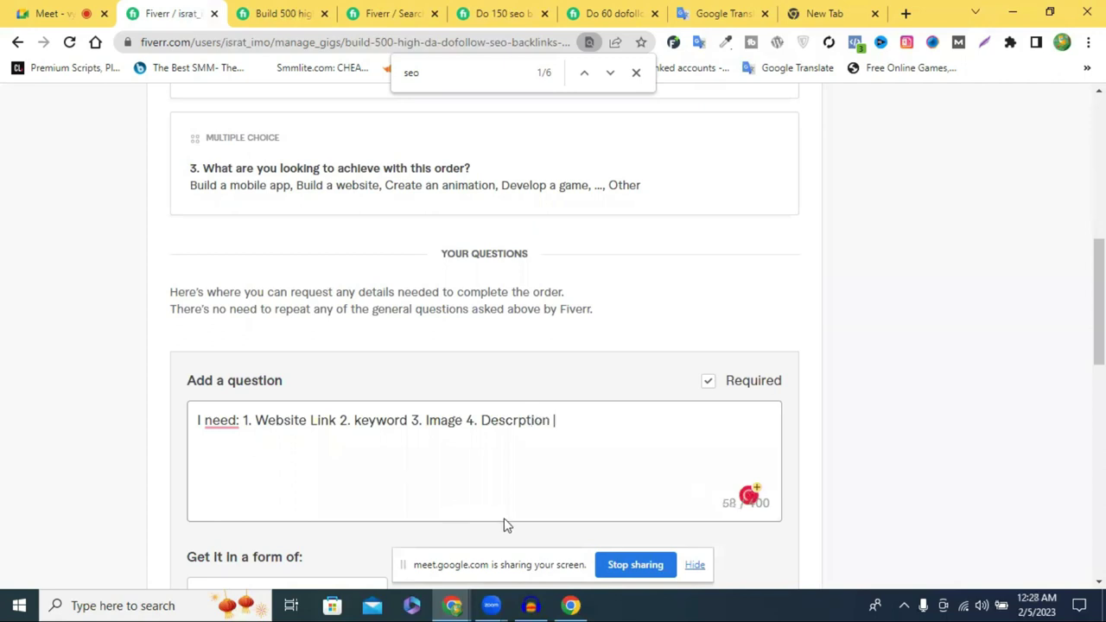
{"action": "left_click", "coordinate": [521, 450]}
Extend the first item of the question to "Website Link/Product link" and remove the colon after "I need".
{"action": "type", "text": "/"}
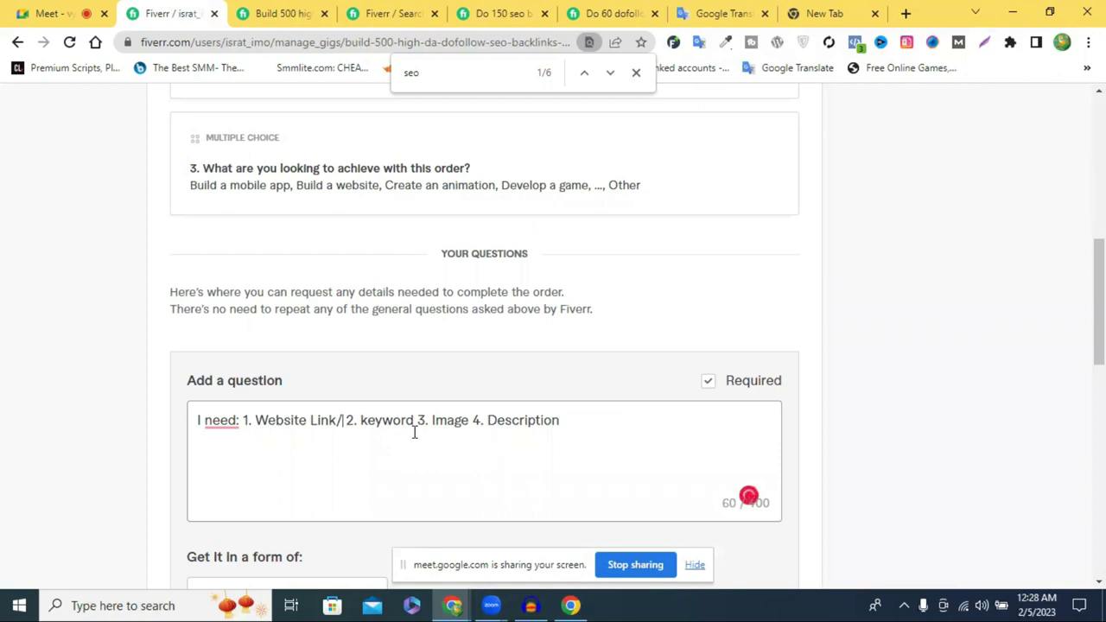
{"action": "type", "text": "pr"}
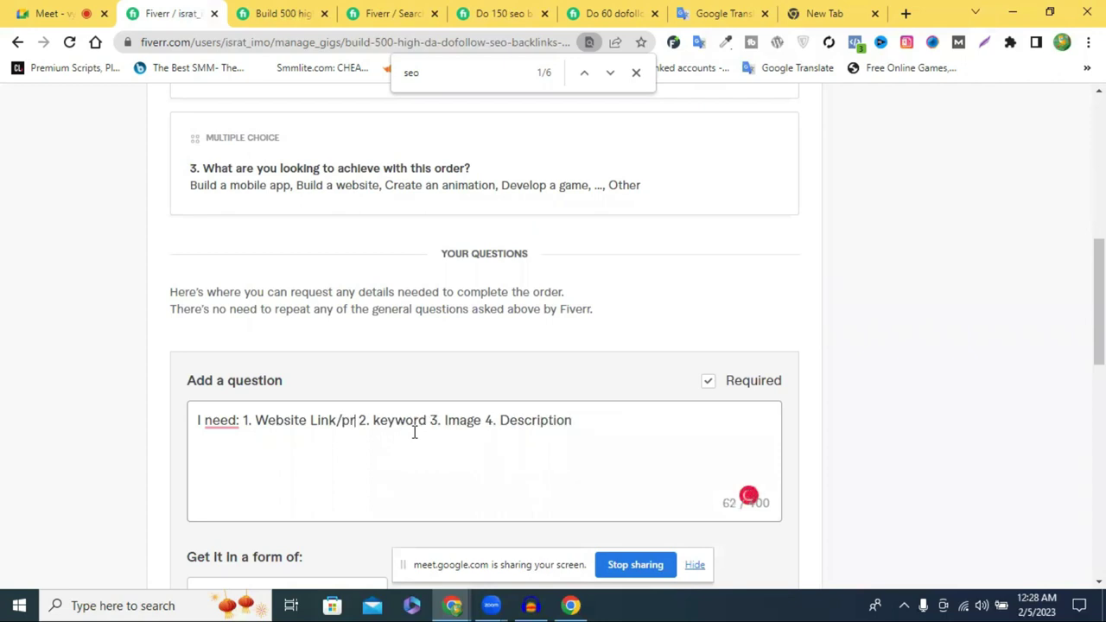
{"action": "type", "text": "oduct"}
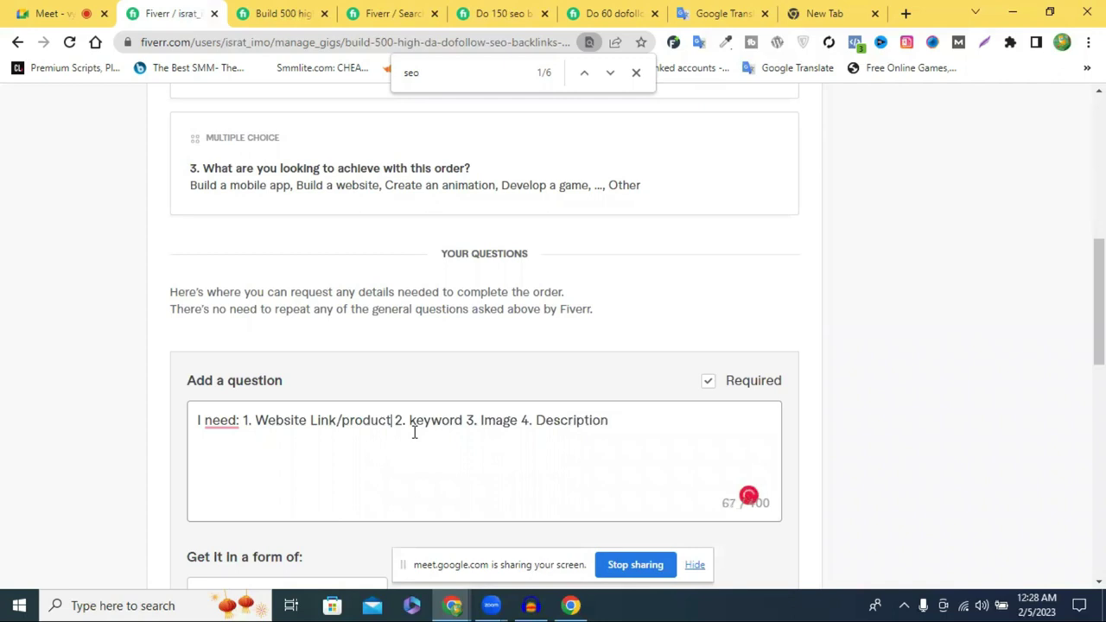
{"action": "type", "text": "link"}
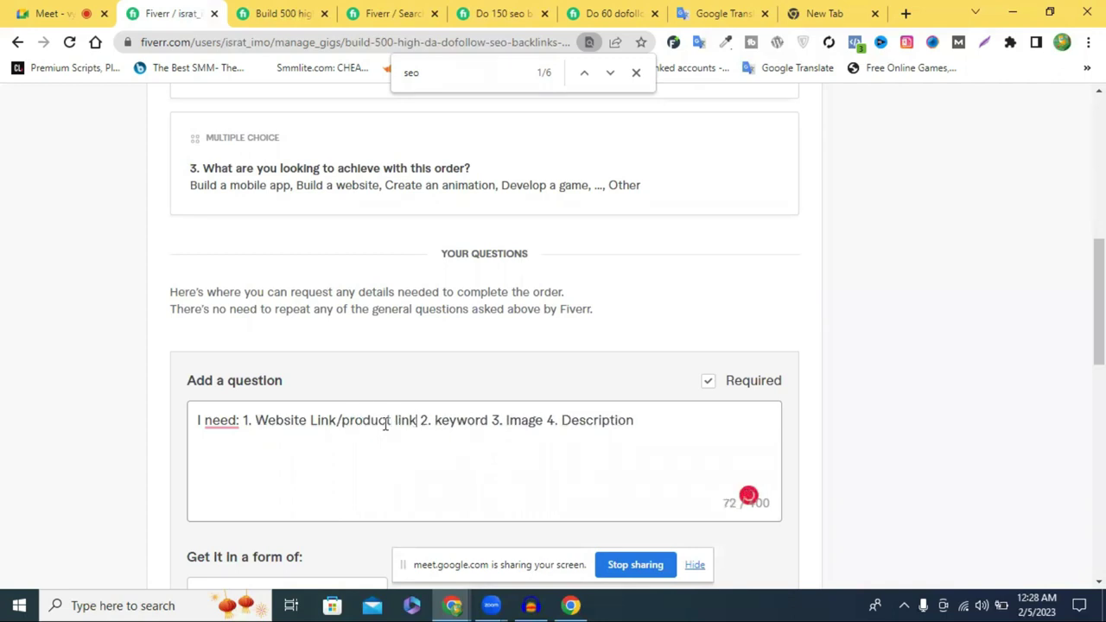
{"action": "left_click_drag", "start_coordinate": [342, 420], "coordinate": [350, 428]}
{"action": "type", "text": "P"}
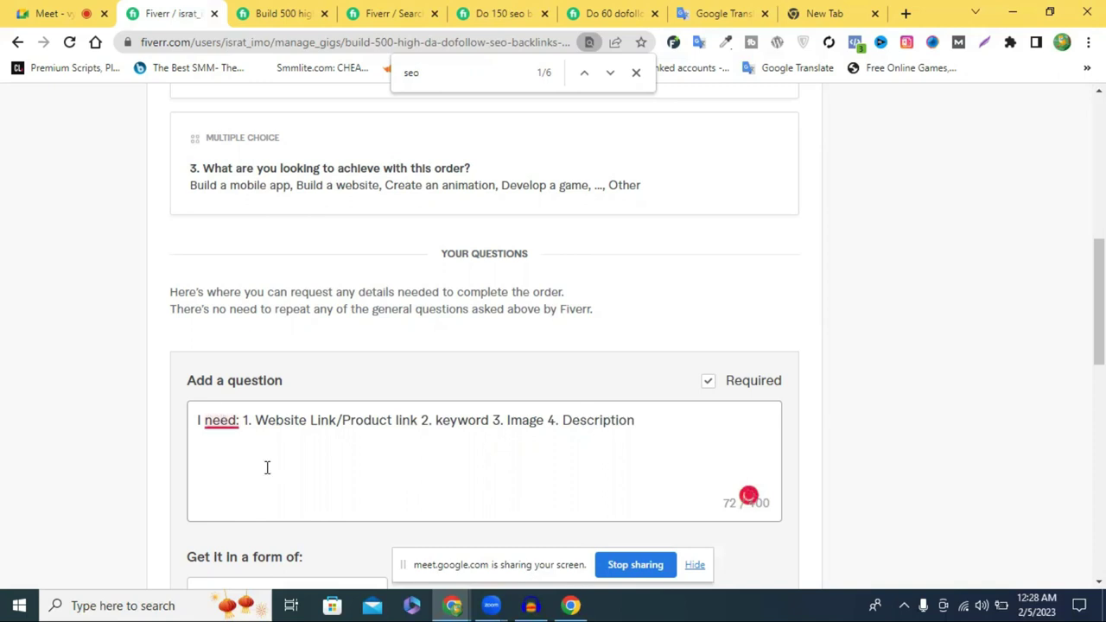
{"action": "mouse_move", "coordinate": [223, 419]}
{"action": "left_click", "coordinate": [369, 460]}
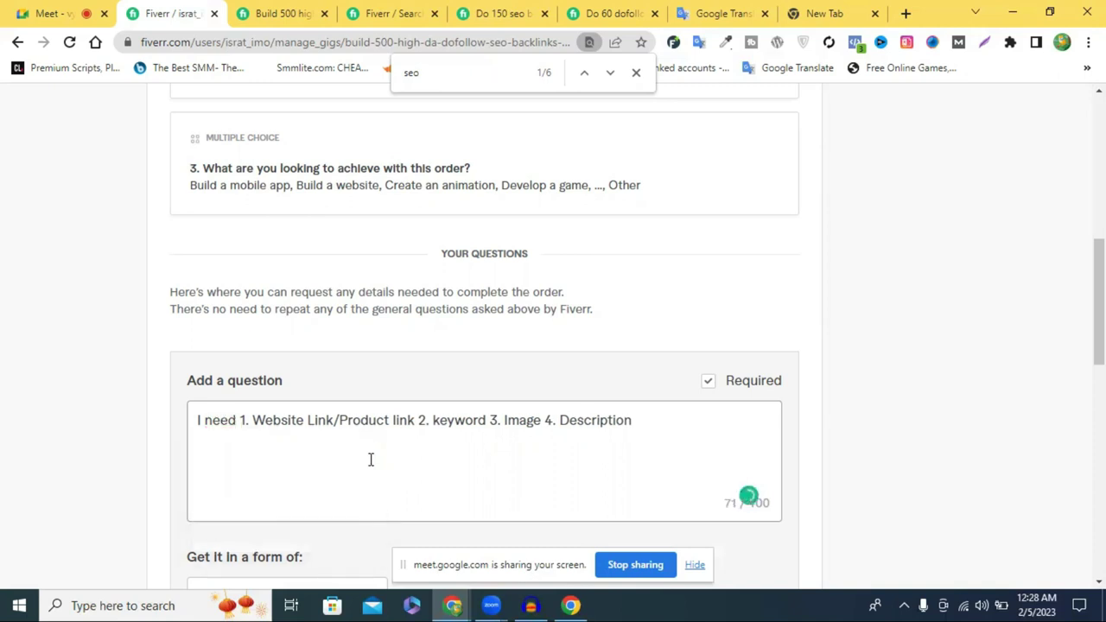
Add the buyer question with Attachment as its answer form, and save the Requirements stage to continue to Gallery.
{"action": "scroll", "coordinate": [898, 415], "scroll_direction": "down", "scroll_amount": 3}
{"action": "left_click", "coordinate": [328, 362]}
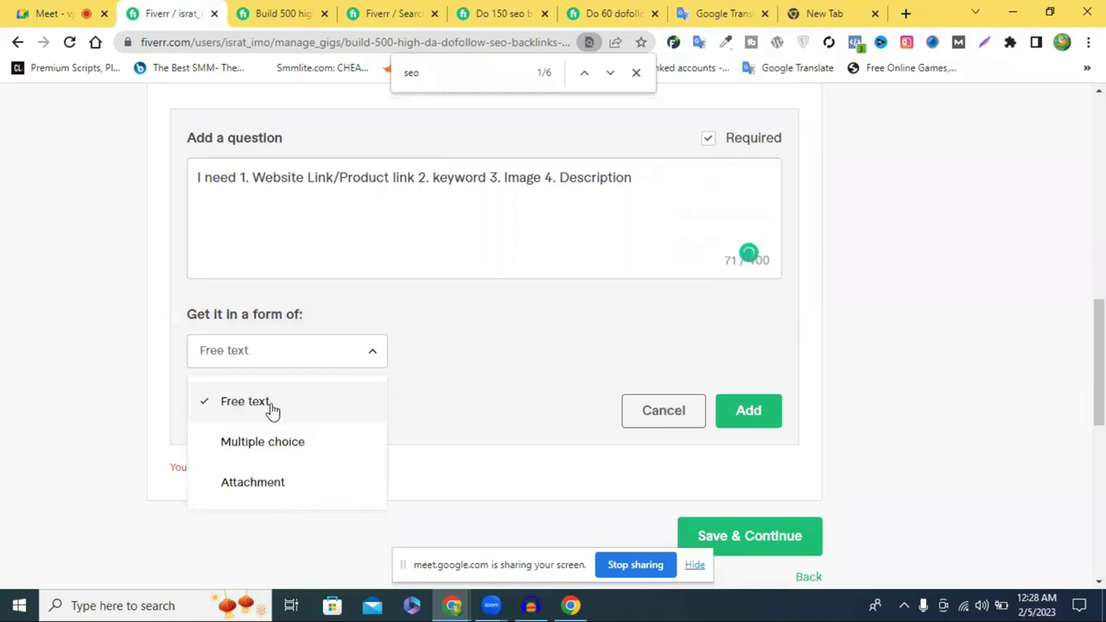
{"action": "left_click", "coordinate": [279, 486]}
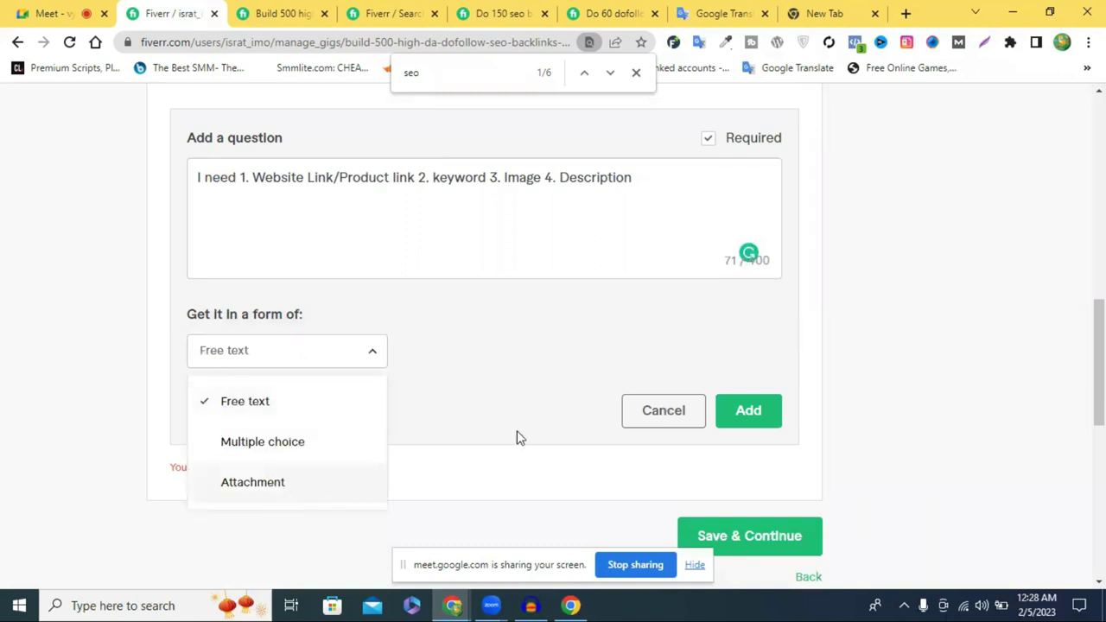
{"action": "left_click", "coordinate": [755, 423]}
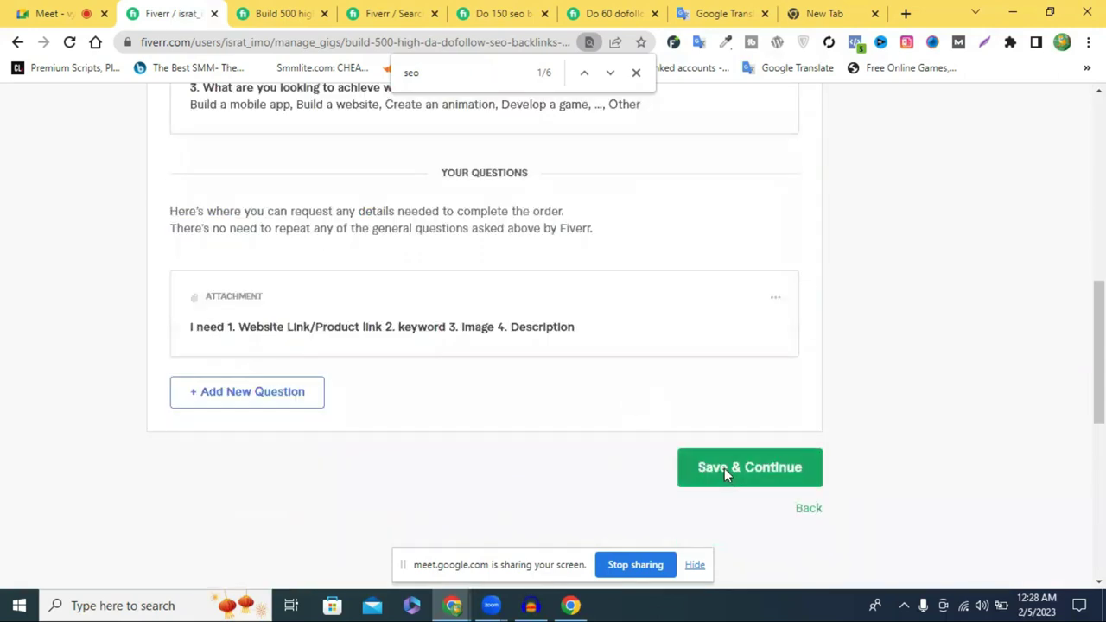
{"action": "left_click", "coordinate": [724, 468]}
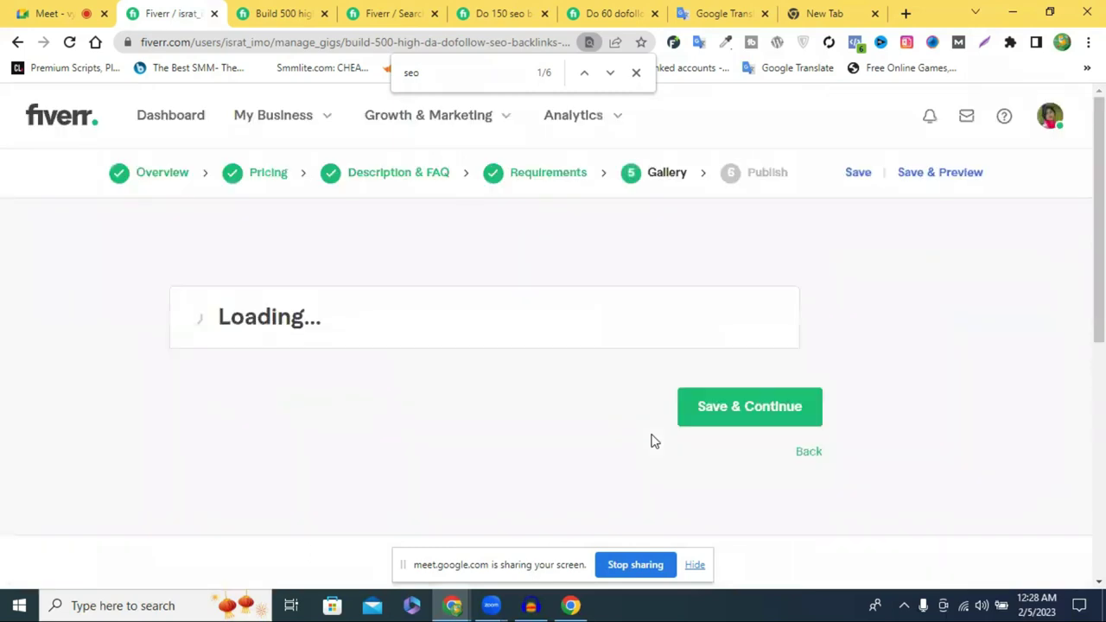
{"action": "scroll", "coordinate": [635, 437], "scroll_direction": "down", "scroll_amount": 5}
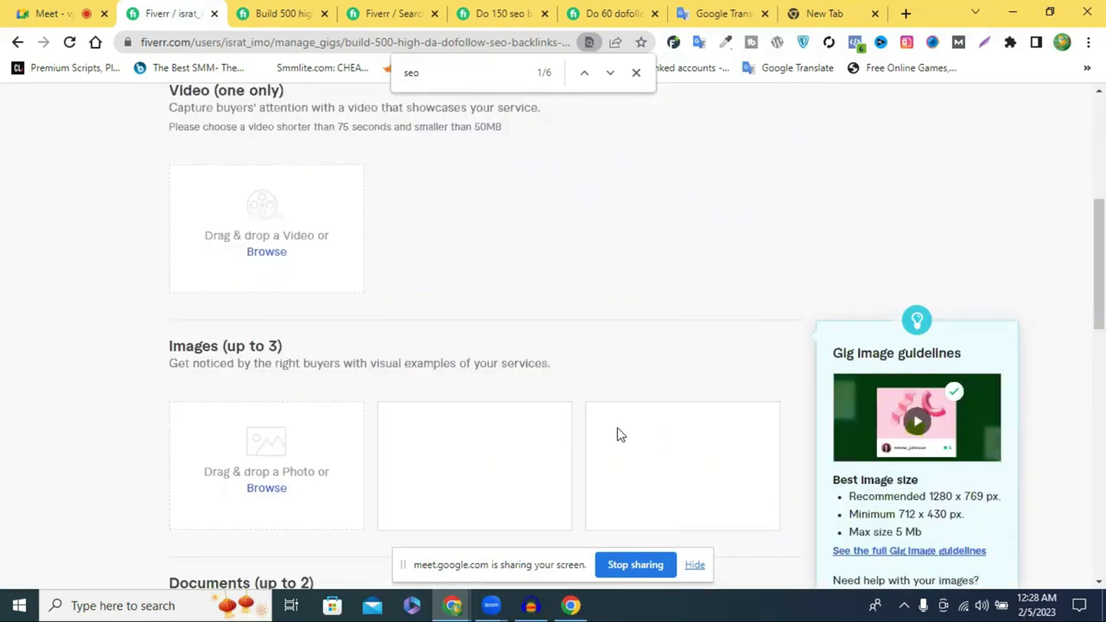
Close the gig preview, competitor gig, Google Translate and empty tabs, keeping the Meet, gig editor and "link building" results tabs.
{"action": "left_click", "coordinate": [281, 12]}
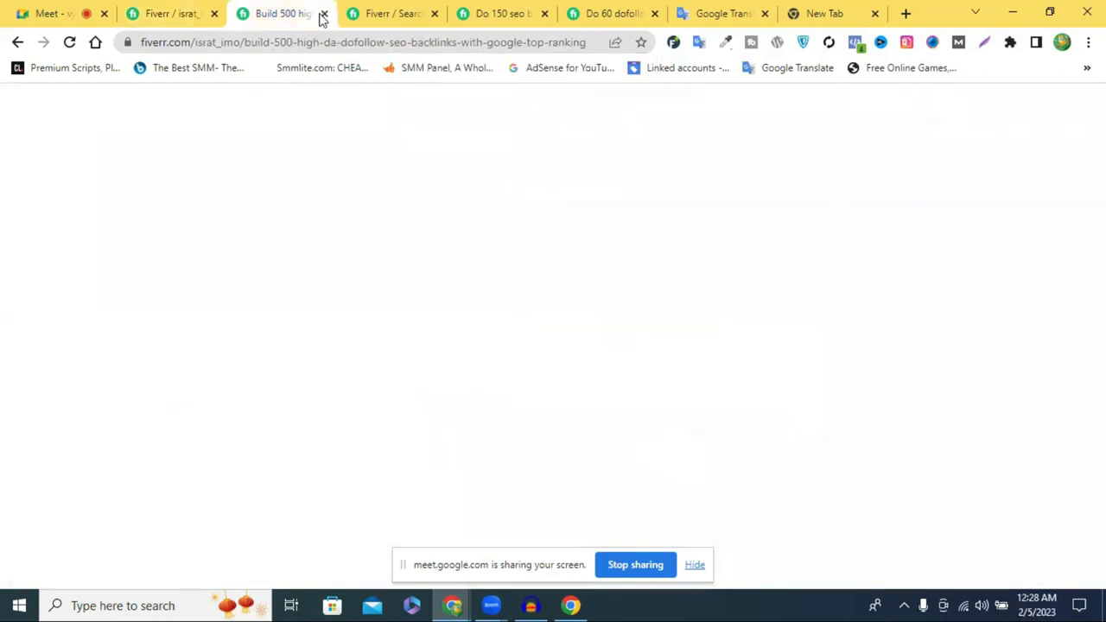
{"action": "key", "text": "ctrl+w"}
{"action": "left_click", "coordinate": [432, 15]}
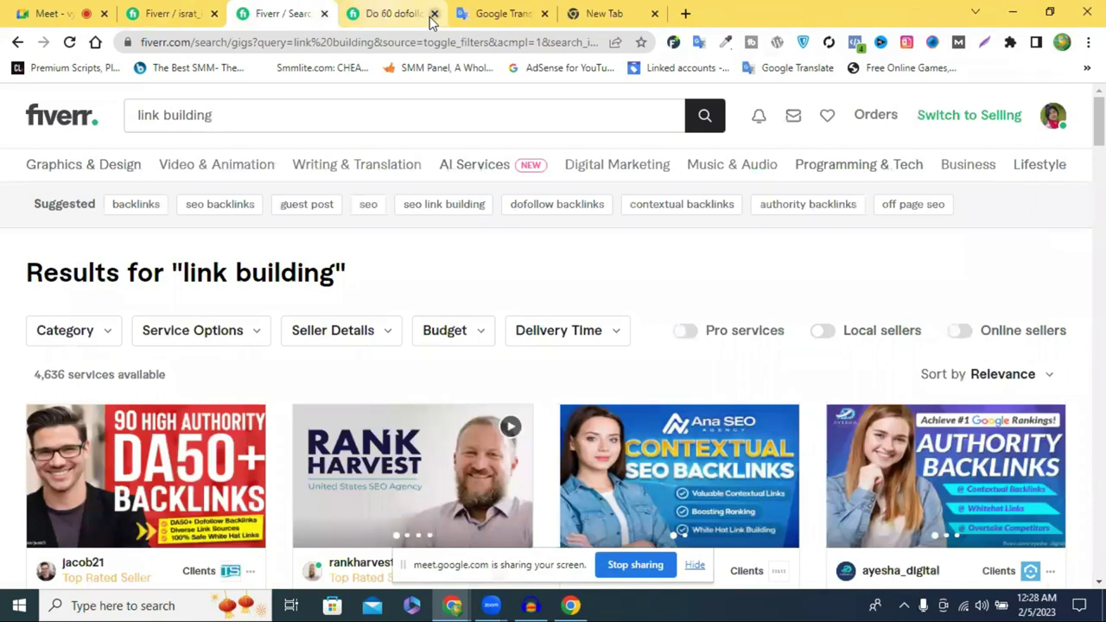
{"action": "left_click", "coordinate": [434, 14]}
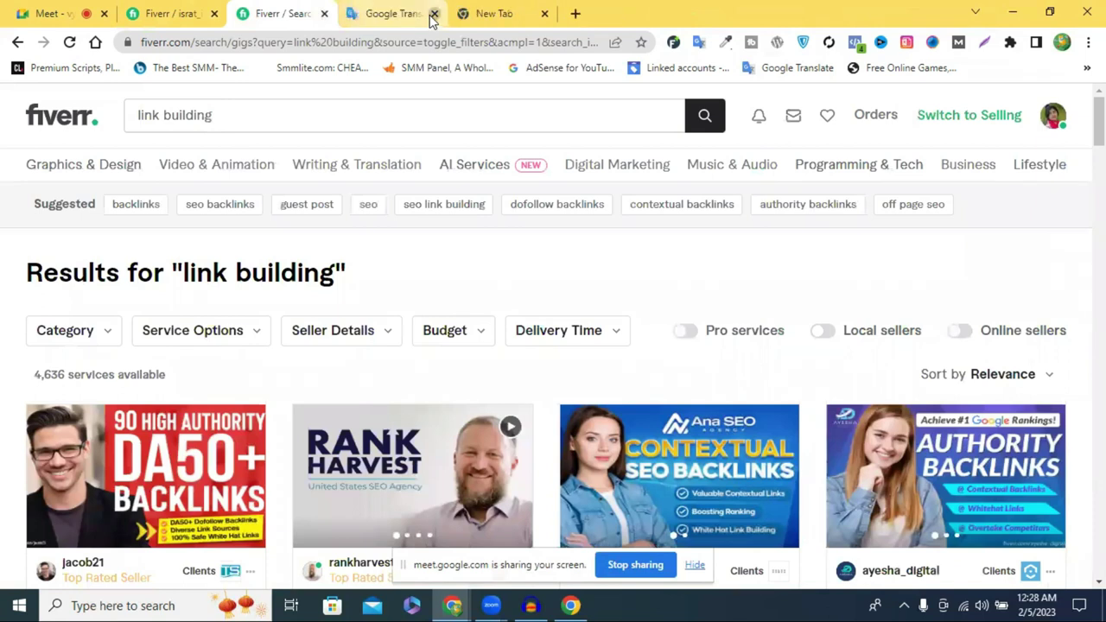
{"action": "left_click", "coordinate": [434, 15]}
{"action": "left_click", "coordinate": [434, 15]}
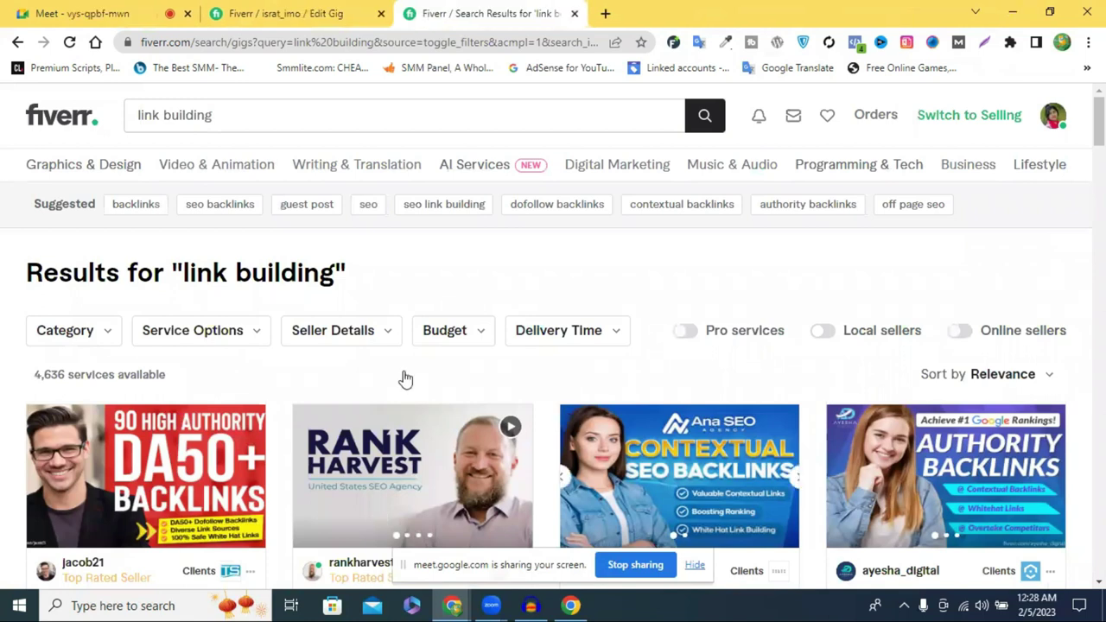
Open the 90 High Authority DA50+ Backlinks gig in a separate tab and look over the other "link building" gig thumbnails.
{"action": "scroll", "coordinate": [402, 377], "scroll_direction": "down", "scroll_amount": 2}
{"action": "scroll", "coordinate": [330, 378], "scroll_direction": "up", "scroll_amount": 1}
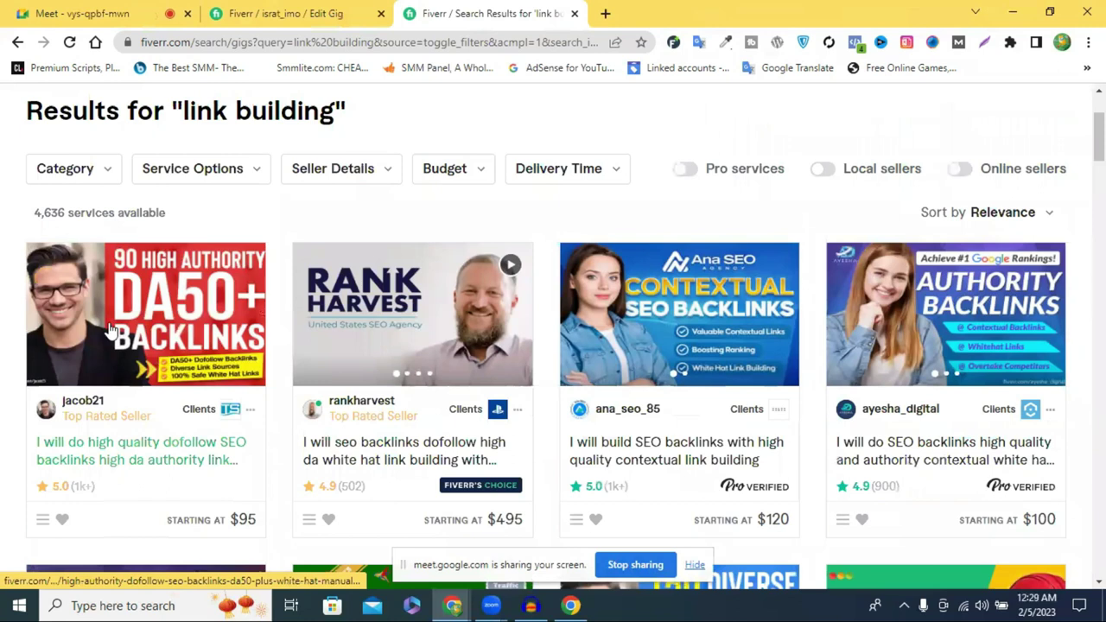
{"action": "left_click", "coordinate": [164, 309]}
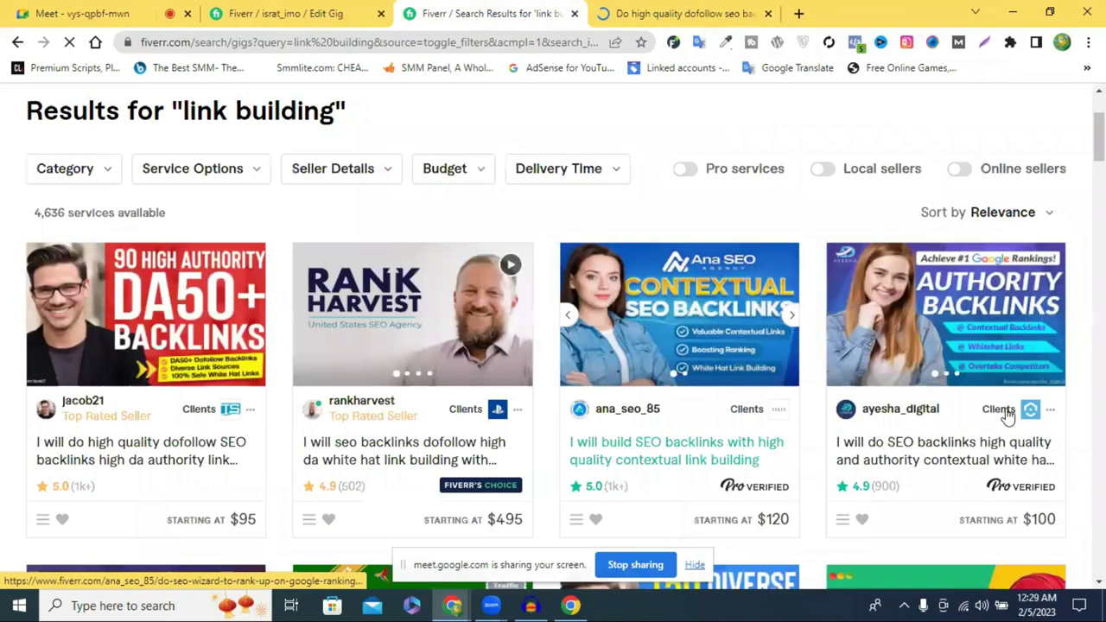
{"action": "scroll", "coordinate": [1006, 417], "scroll_direction": "down", "scroll_amount": 3}
{"action": "scroll", "coordinate": [284, 378], "scroll_direction": "up", "scroll_amount": 3}
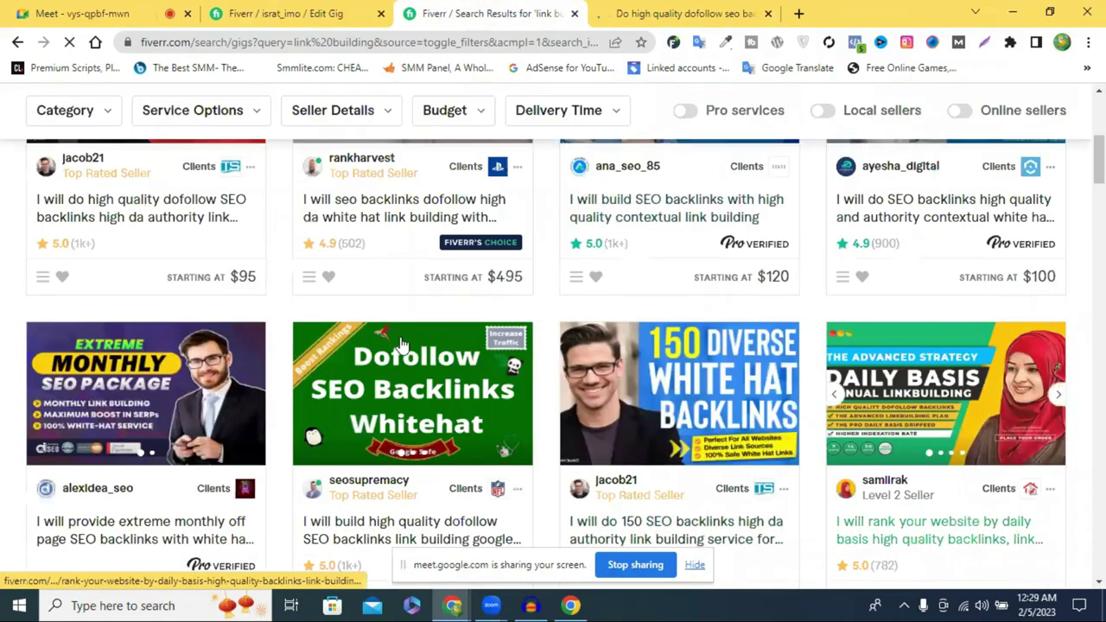
{"action": "scroll", "coordinate": [420, 380], "scroll_direction": "down", "scroll_amount": 3}
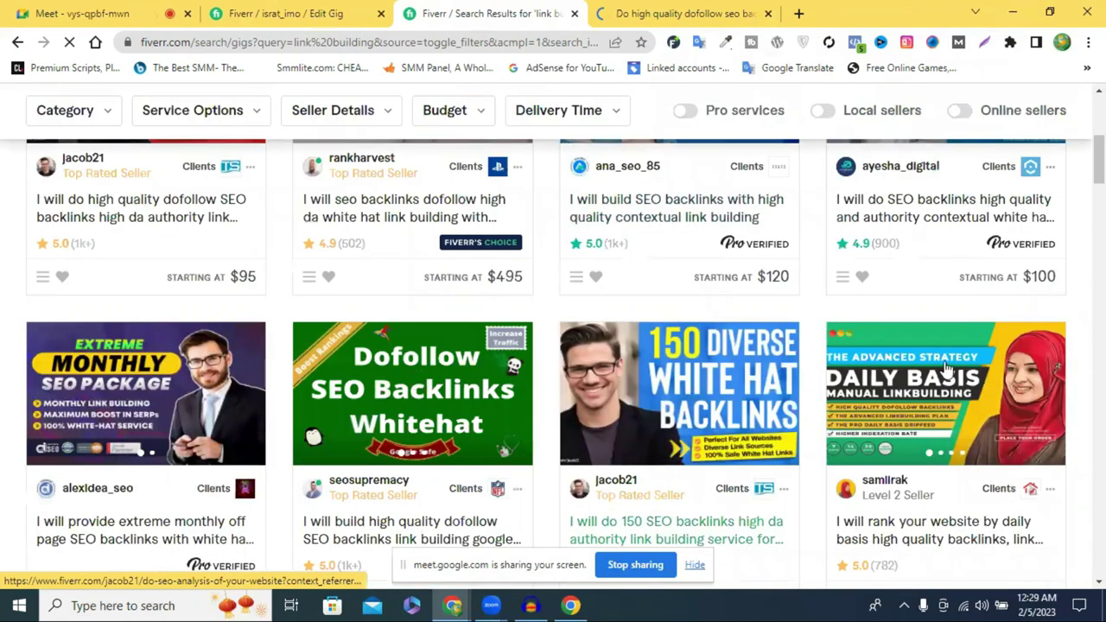
{"action": "scroll", "coordinate": [631, 288], "scroll_direction": "down", "scroll_amount": 4}
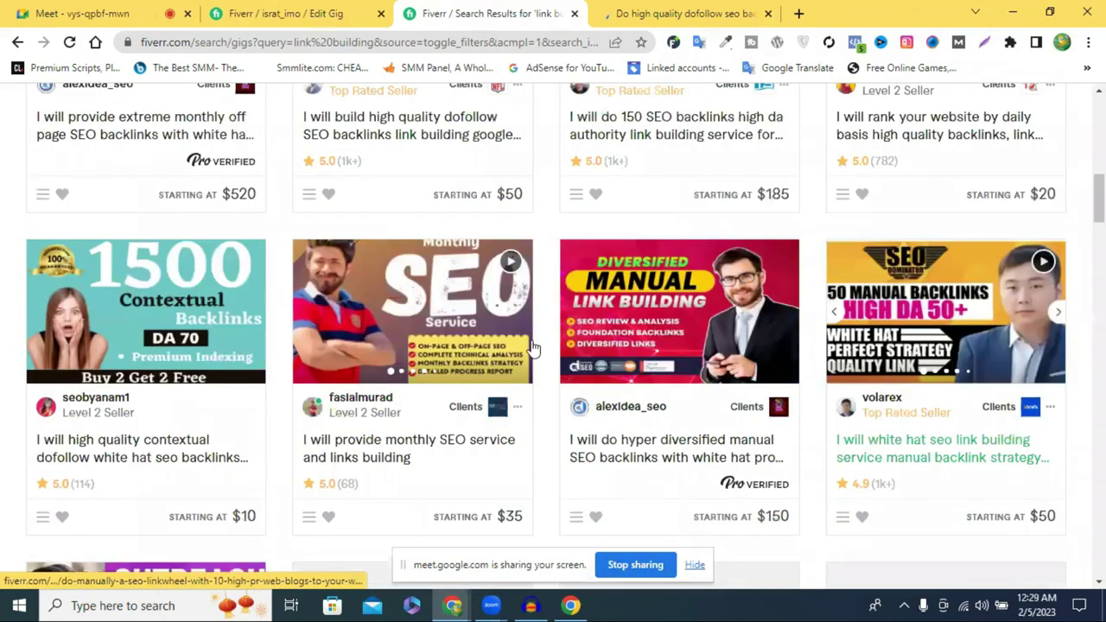
{"action": "scroll", "coordinate": [899, 365], "scroll_direction": "down", "scroll_amount": 3}
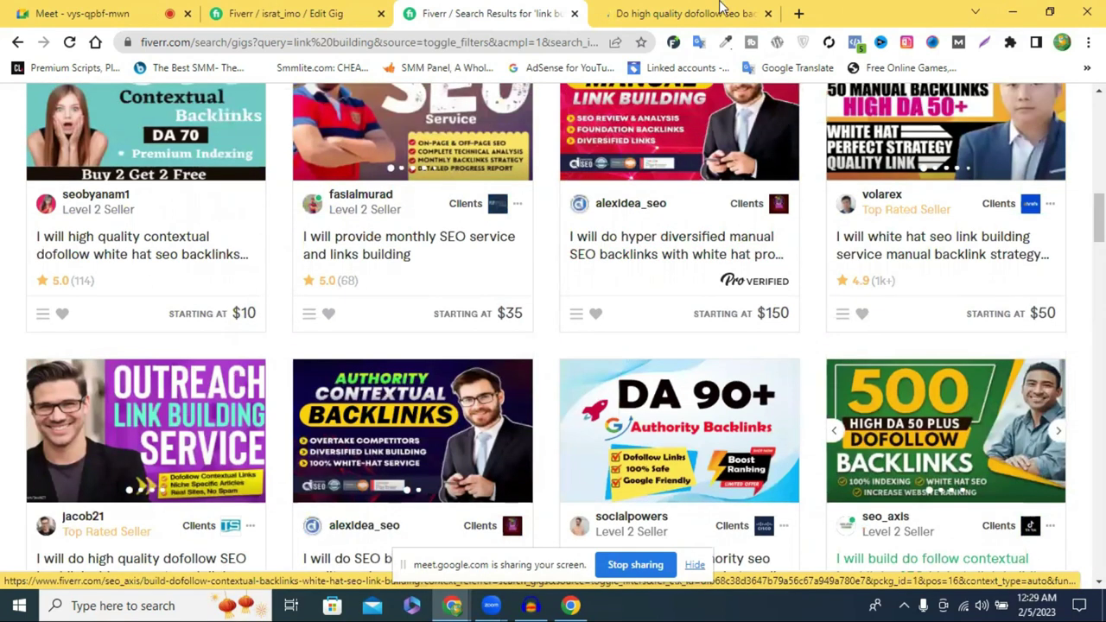
Examine the cover image of the opened 90 High Authority DA50+ Backlinks gig.
{"action": "left_click", "coordinate": [724, 10]}
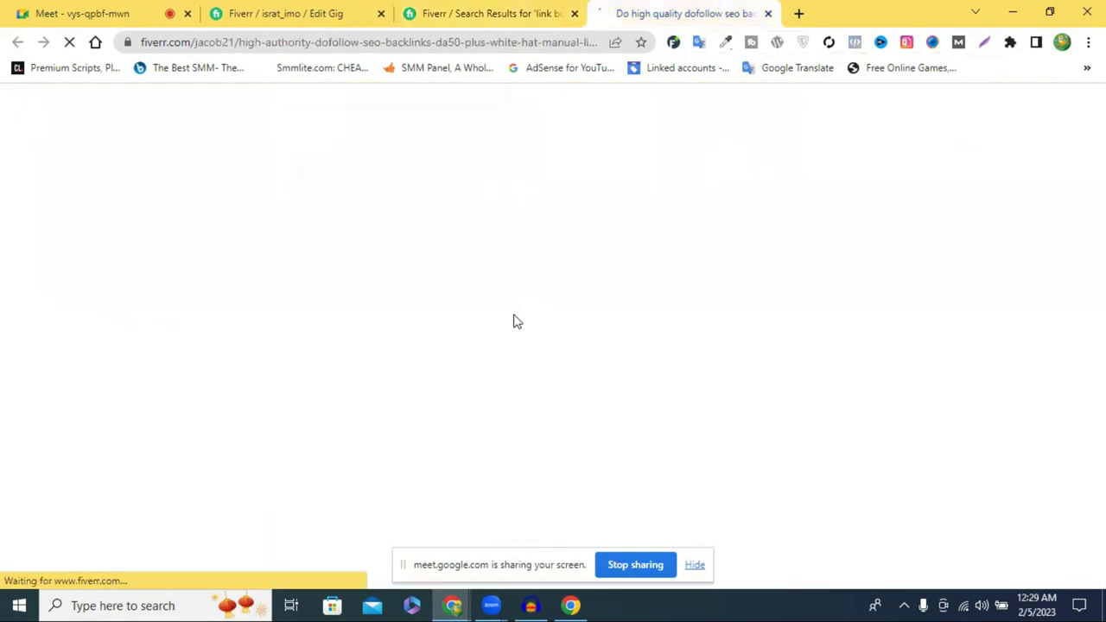
{"action": "scroll", "coordinate": [518, 327], "scroll_direction": "down", "scroll_amount": 2}
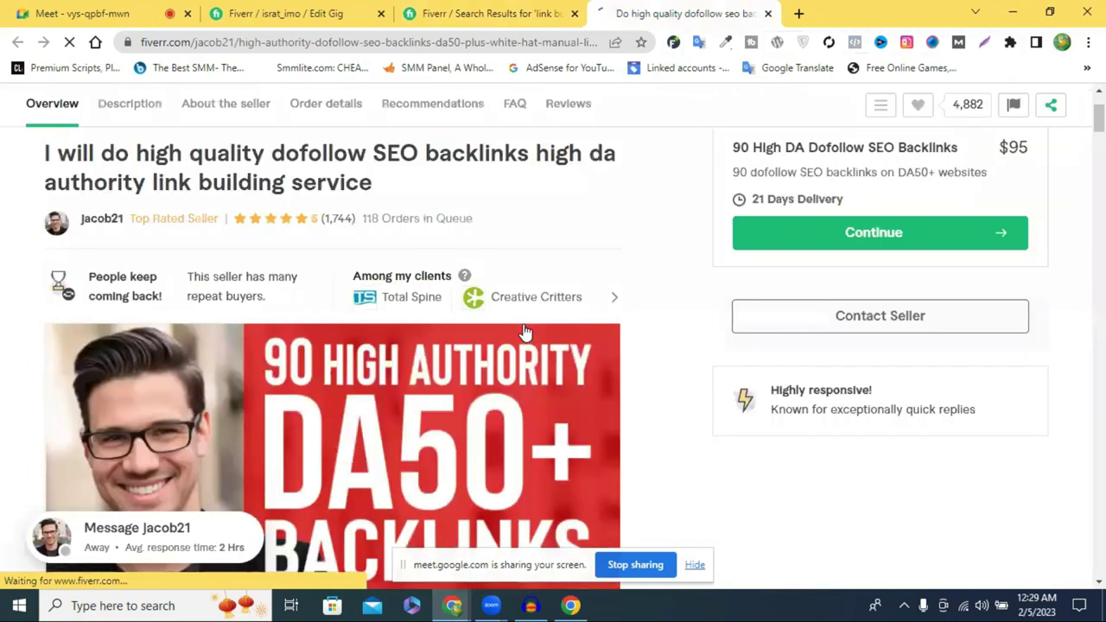
{"action": "scroll", "coordinate": [524, 331], "scroll_direction": "down", "scroll_amount": 1}
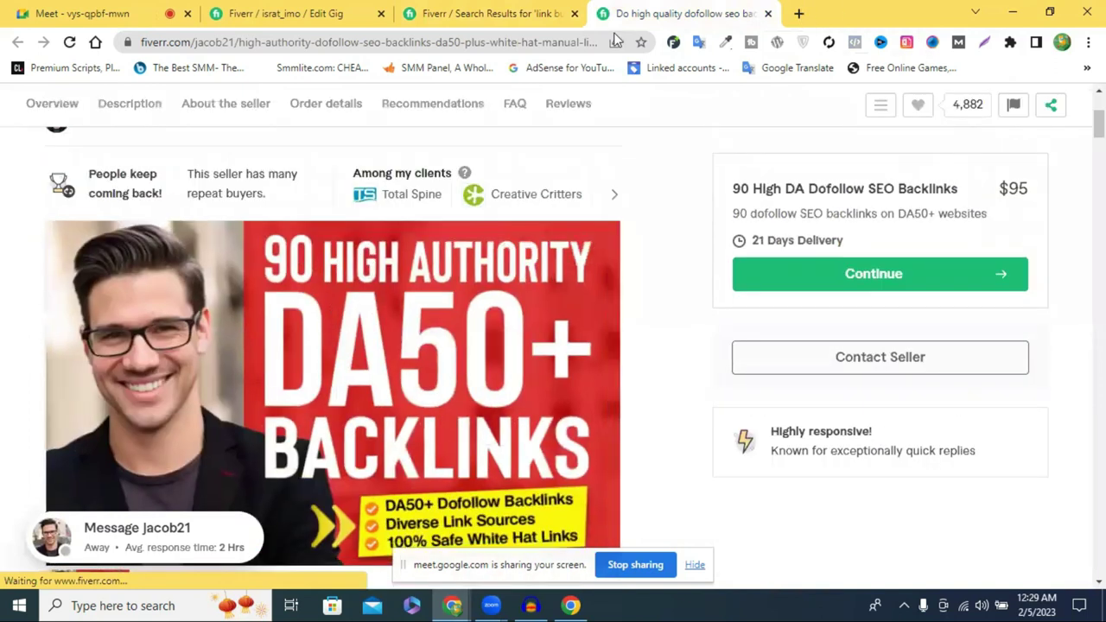
Open canva.com in a new browser tab.
{"action": "left_click", "coordinate": [799, 13]}
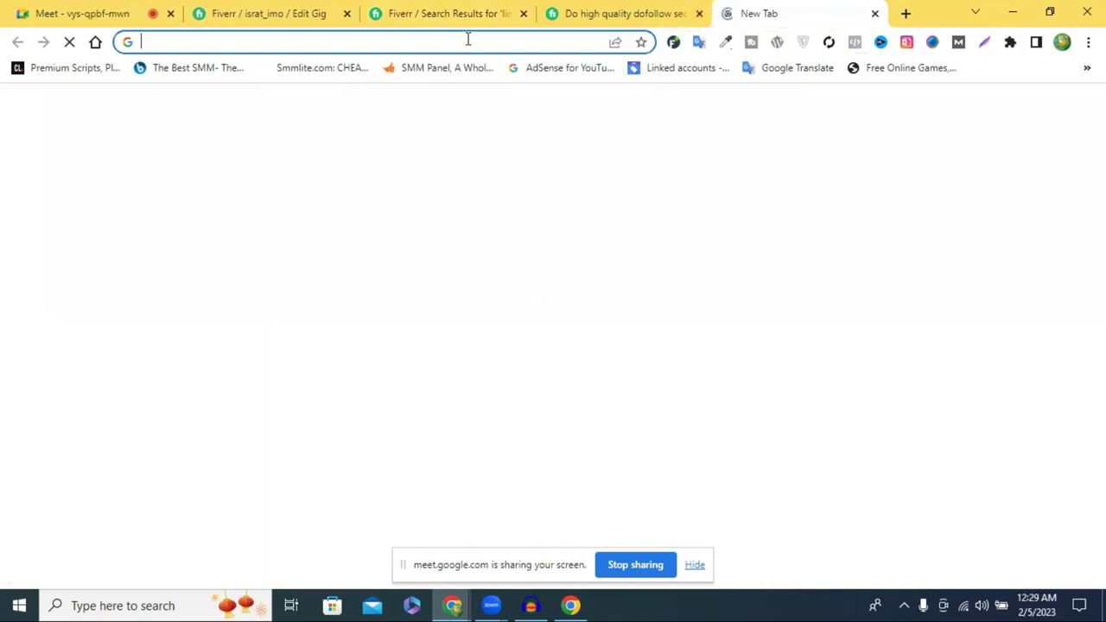
{"action": "left_click", "coordinate": [468, 39]}
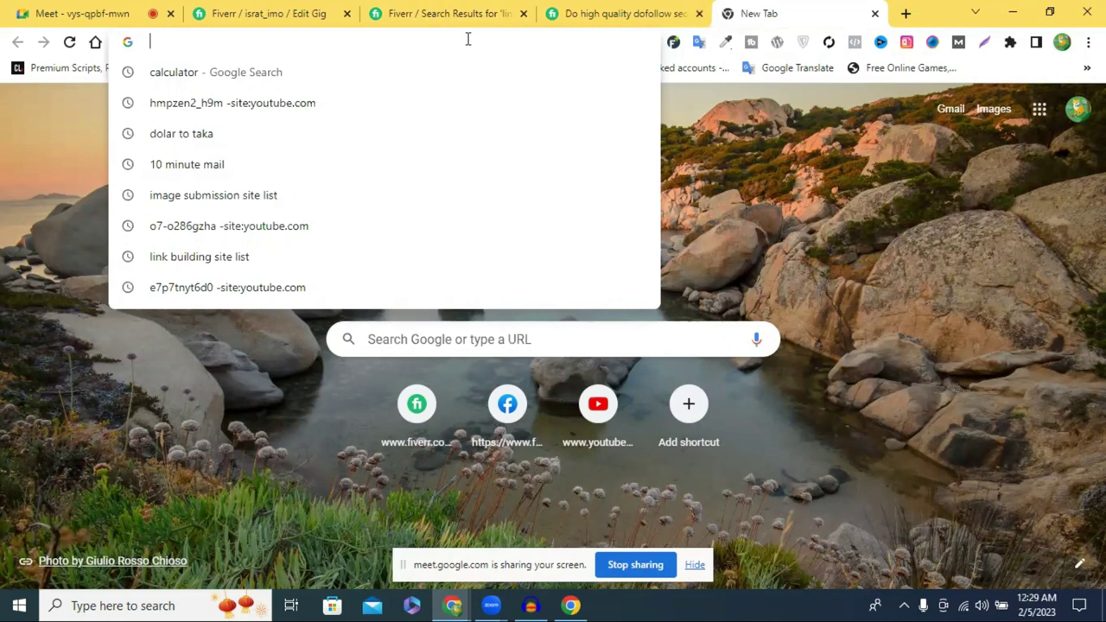
{"action": "type", "text": "ca"}
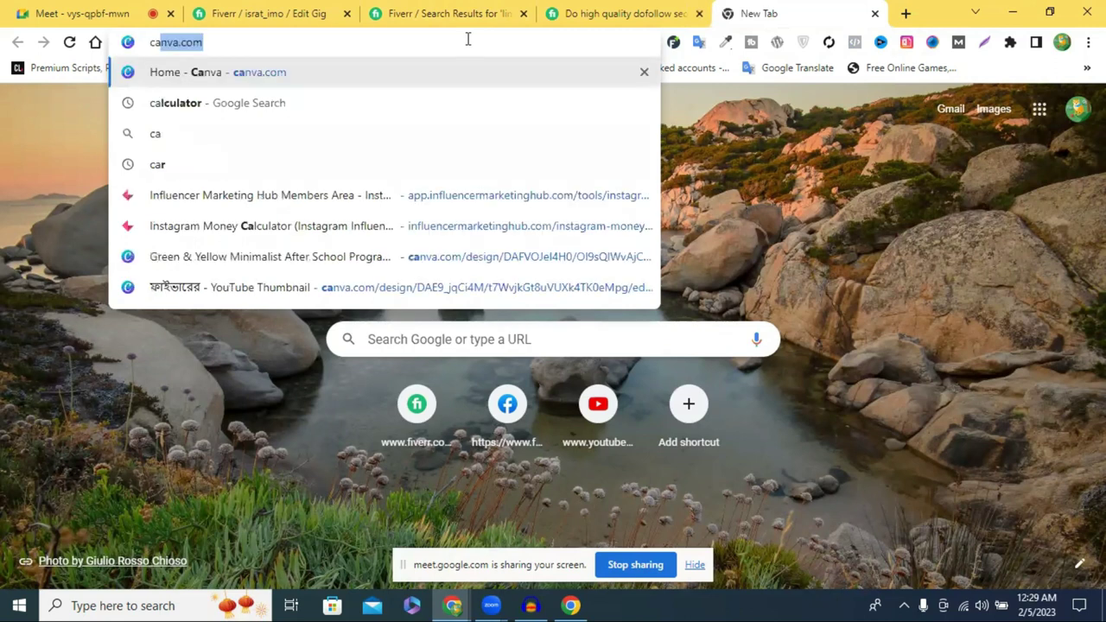
{"action": "key", "text": "Return"}
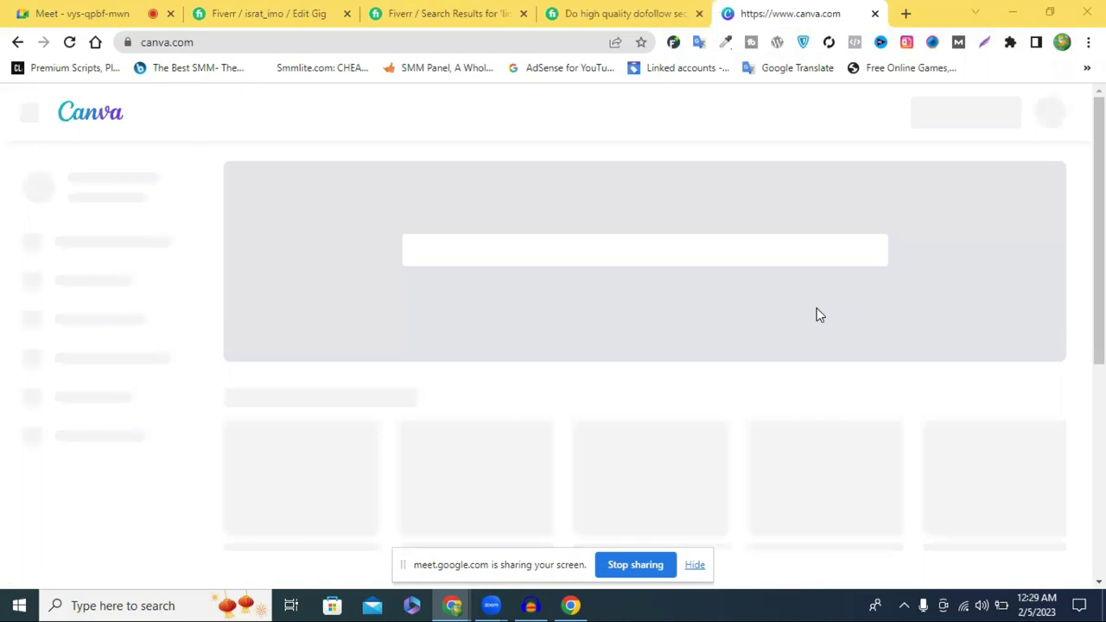
{"action": "scroll", "coordinate": [819, 314], "scroll_direction": "down", "scroll_amount": 1}
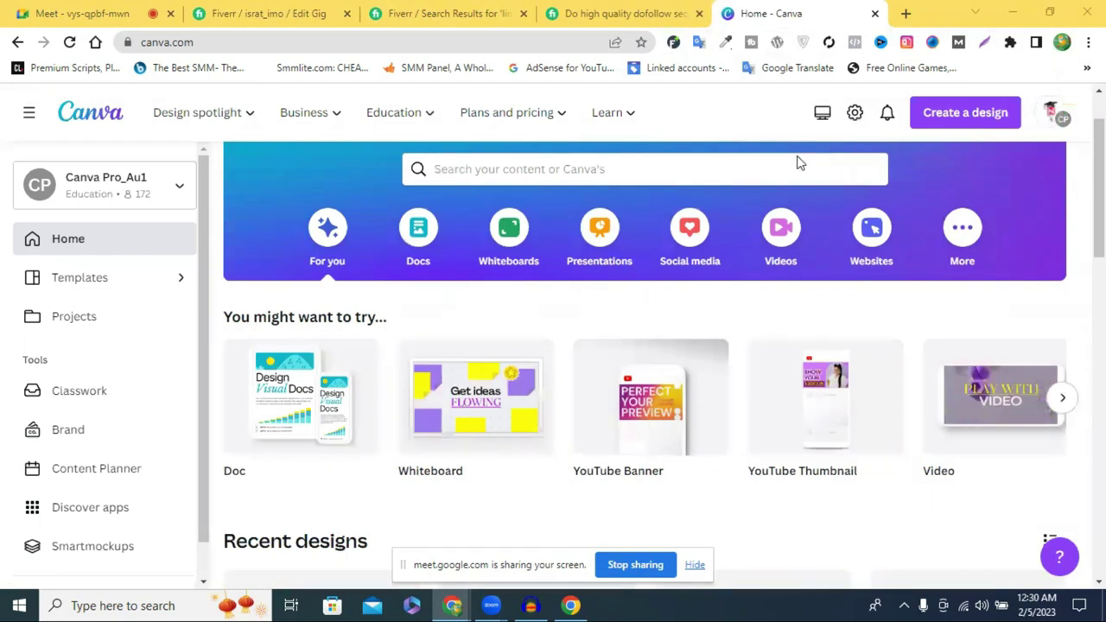
{"action": "scroll", "coordinate": [864, 152], "scroll_direction": "down", "scroll_amount": 3}
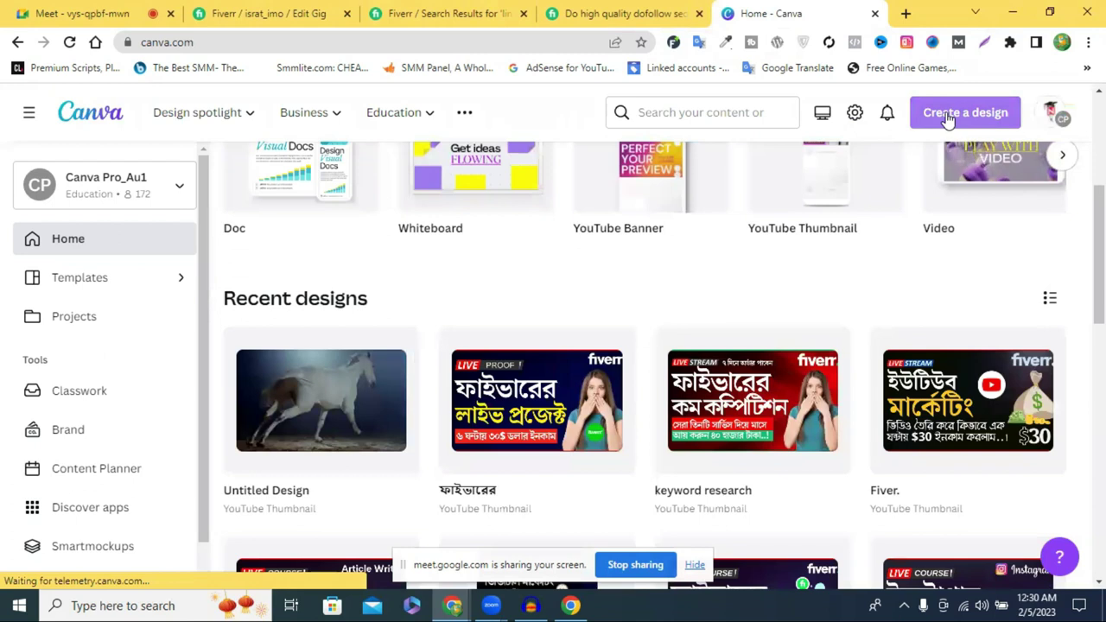
{"action": "left_click", "coordinate": [948, 114]}
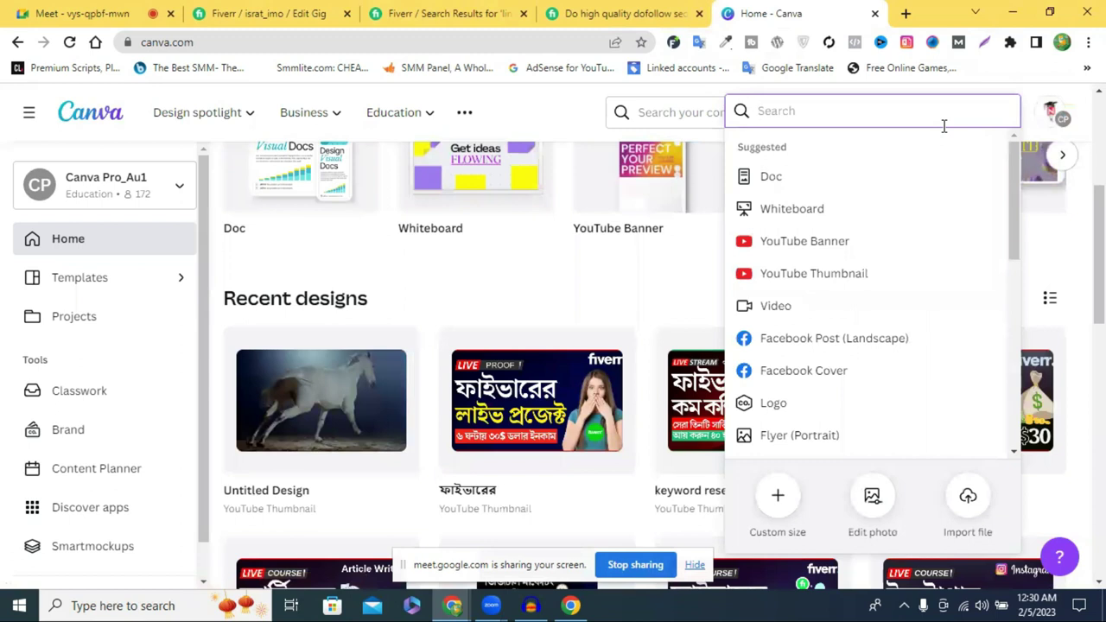
{"action": "scroll", "coordinate": [889, 217], "scroll_direction": "down", "scroll_amount": 2}
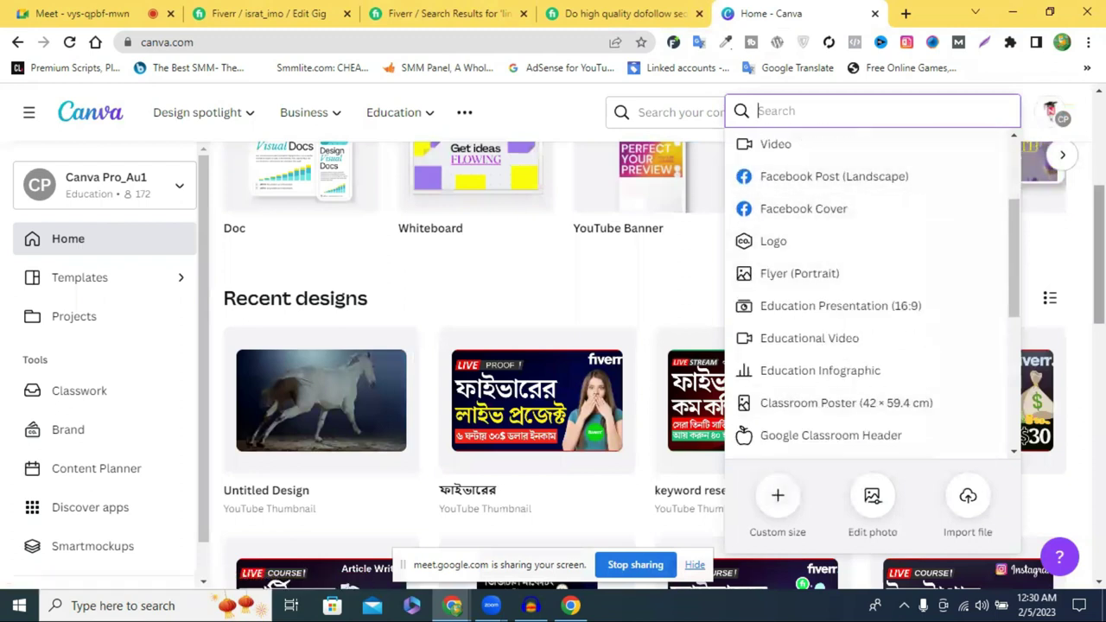
{"action": "left_click", "coordinate": [1039, 213]}
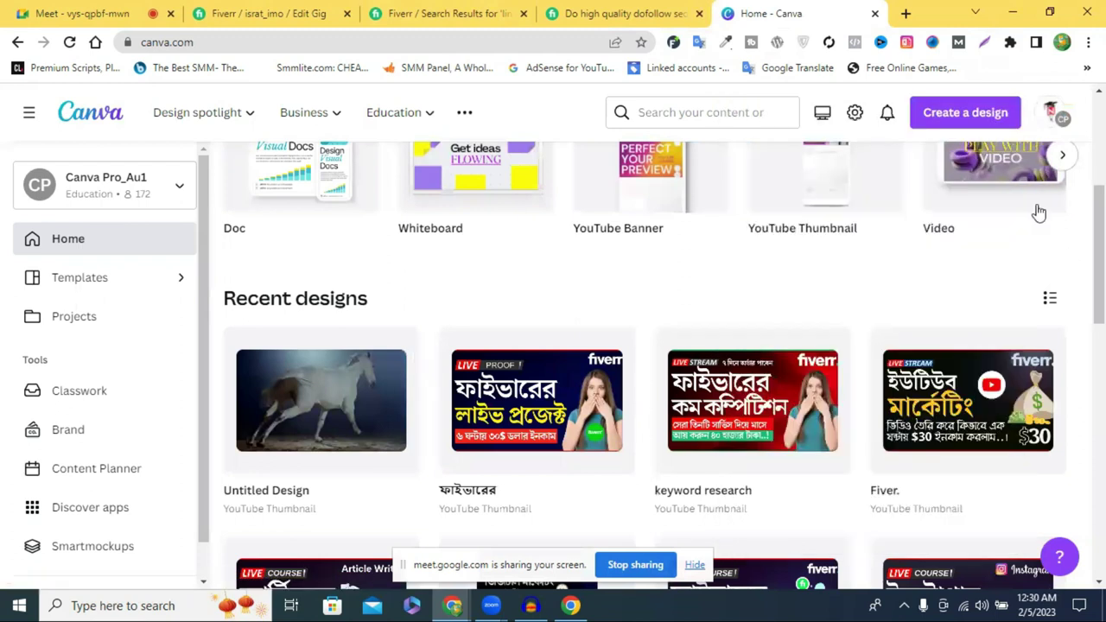
Check Fiverr's gig image size guidelines and create a custom-size Canva design of 712 × 430 px.
{"action": "left_click", "coordinate": [973, 113]}
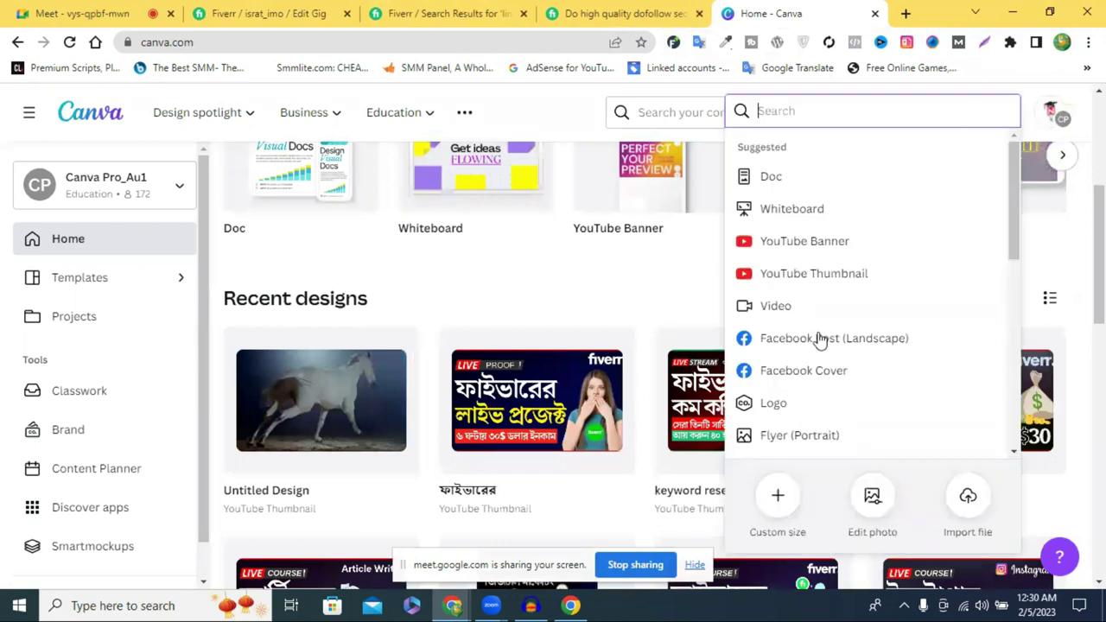
{"action": "left_click", "coordinate": [778, 499]}
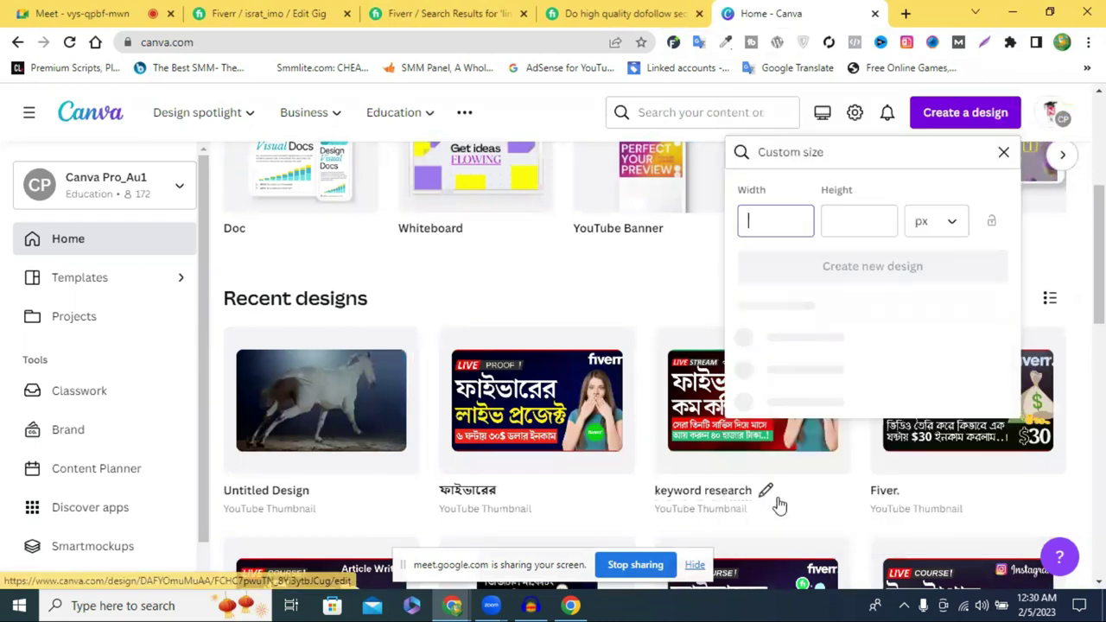
{"action": "left_click", "coordinate": [267, 13]}
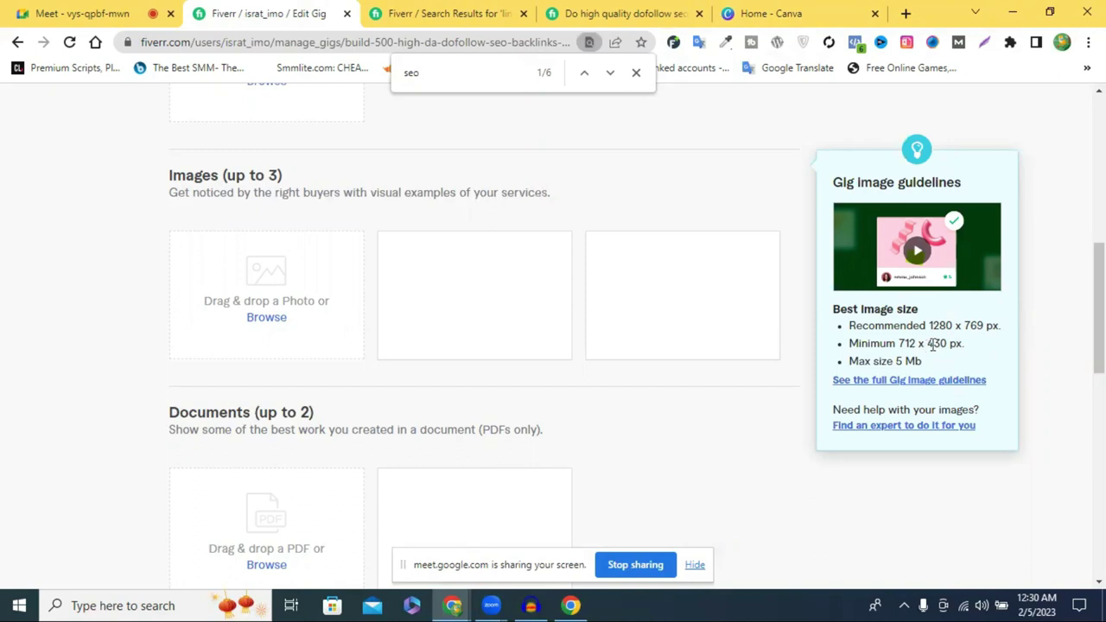
{"action": "left_click", "coordinate": [788, 10]}
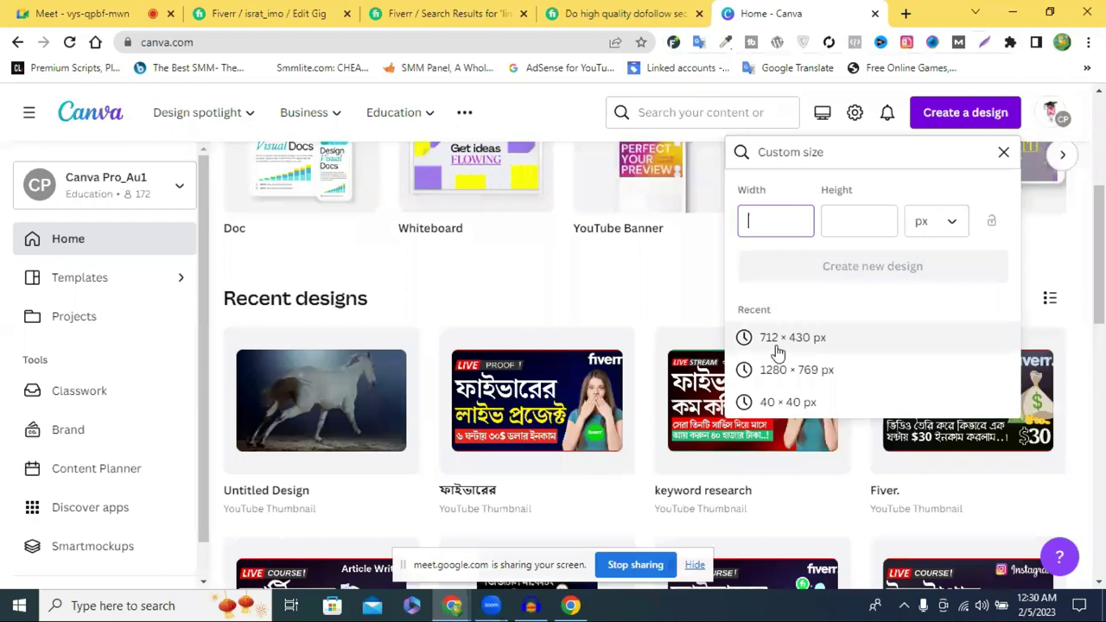
{"action": "left_click", "coordinate": [788, 337]}
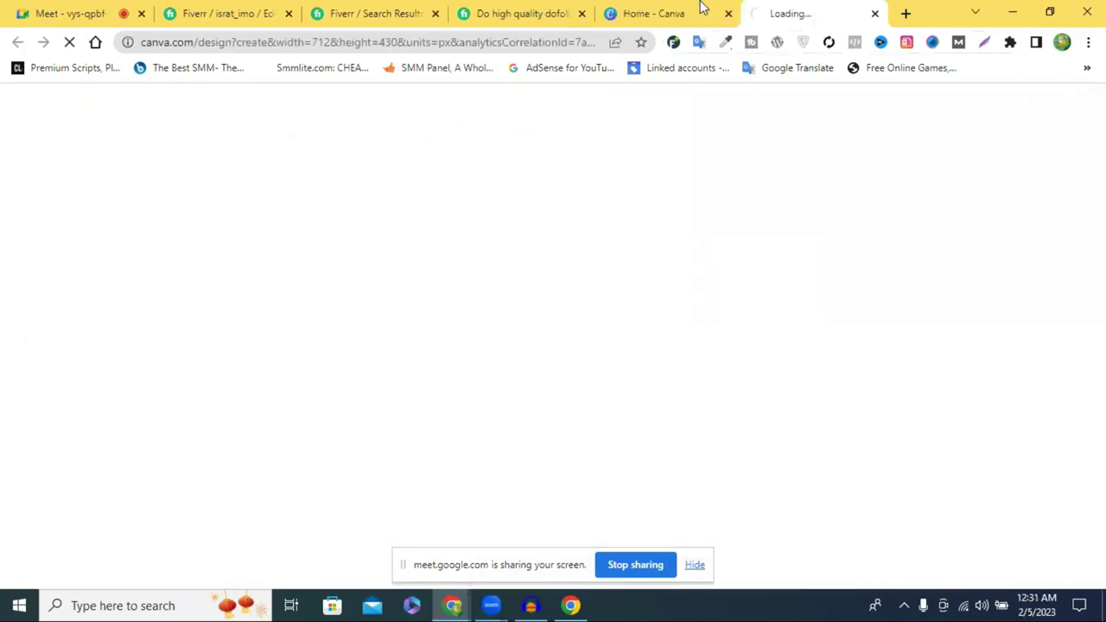
Create a new Canva design with a custom size of 712 × 430 px.
{"action": "key", "text": "ctrl+shift+Tab"}
{"action": "left_click", "coordinate": [771, 209]}
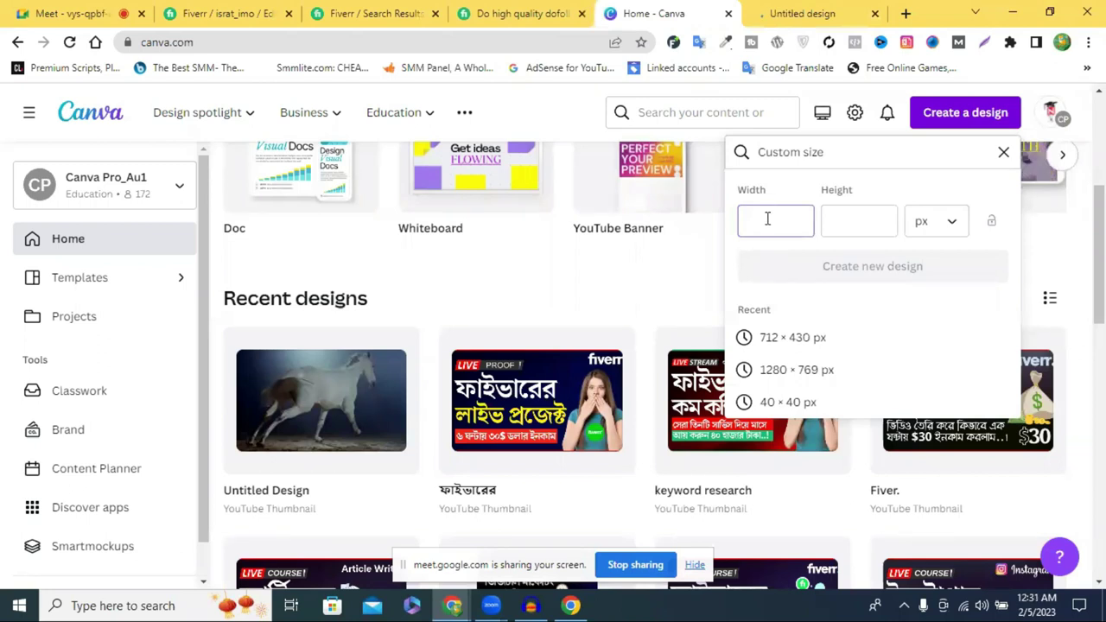
{"action": "type", "text": "712"}
{"action": "key", "text": "ctrl+a"}
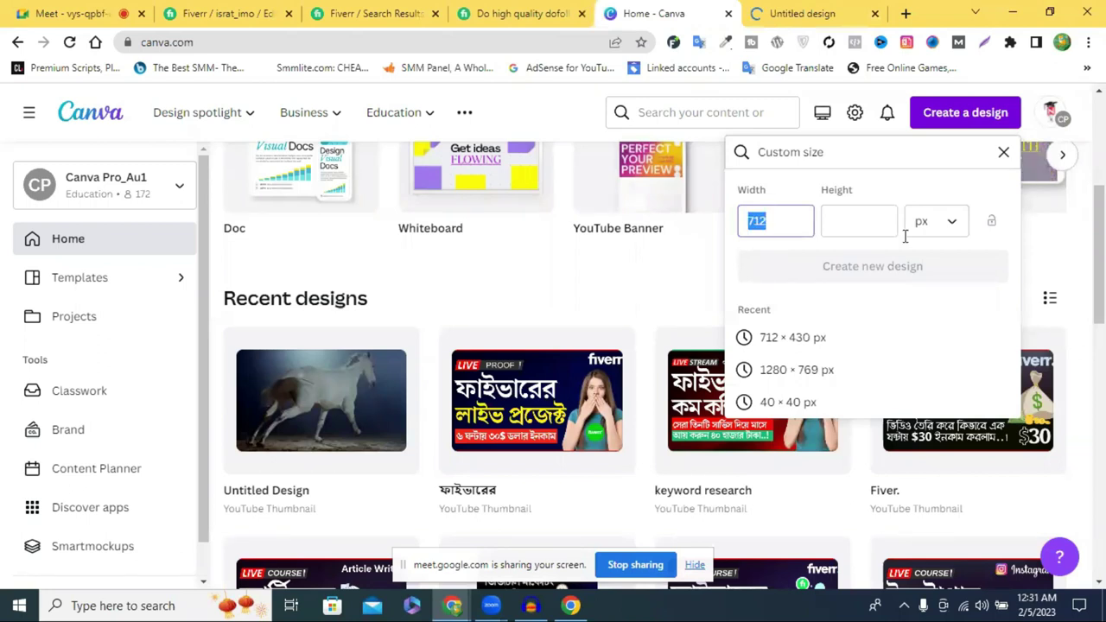
{"action": "left_click", "coordinate": [851, 221]}
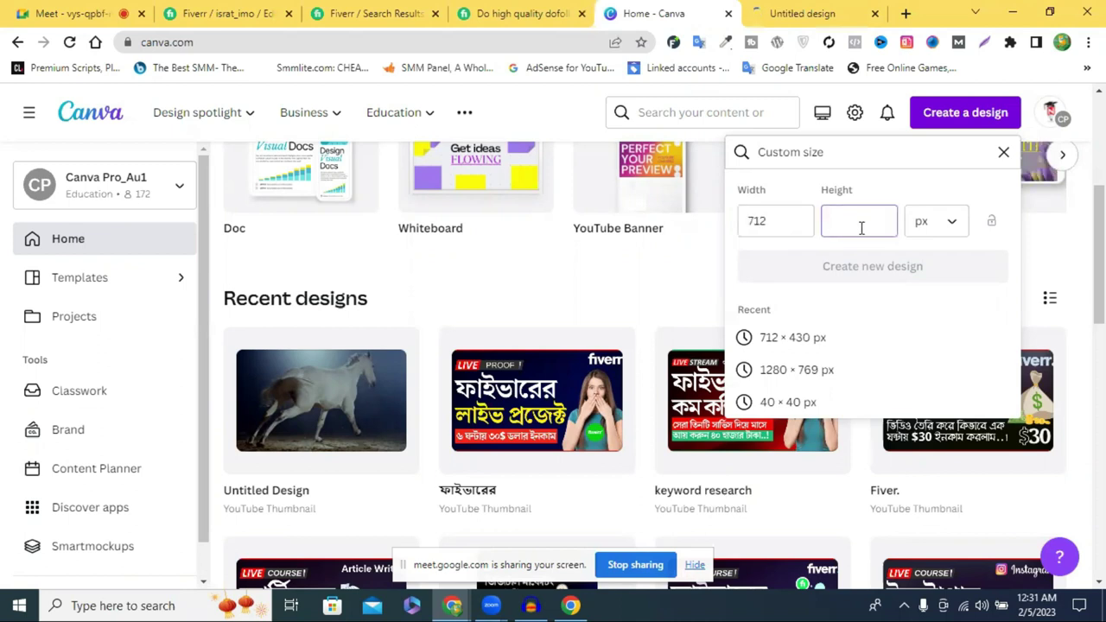
{"action": "type", "text": "430"}
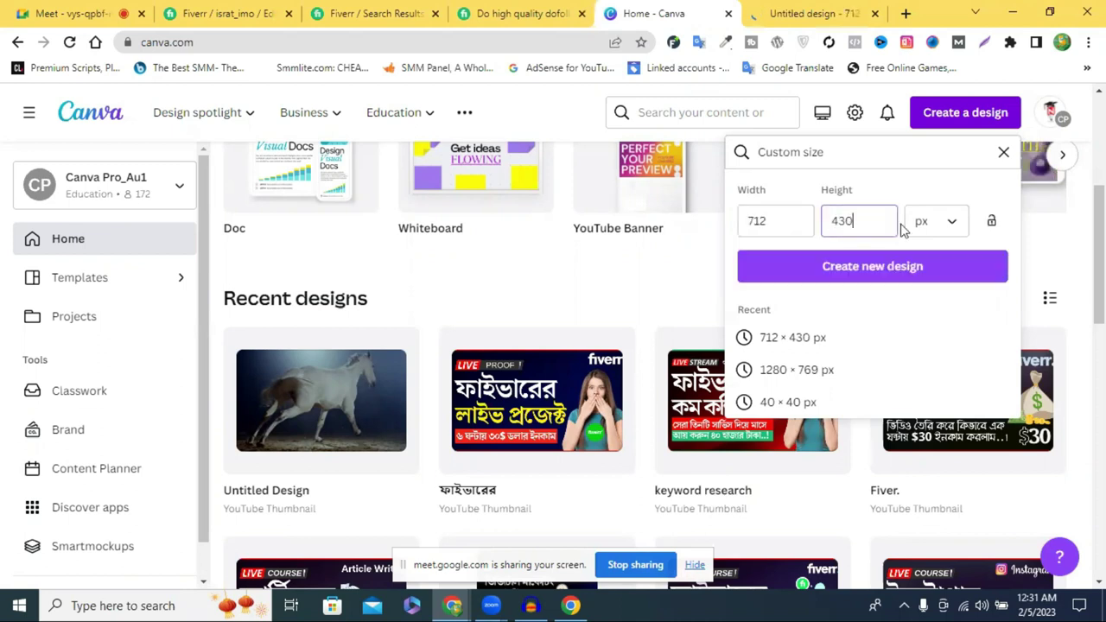
{"action": "left_click", "coordinate": [877, 271]}
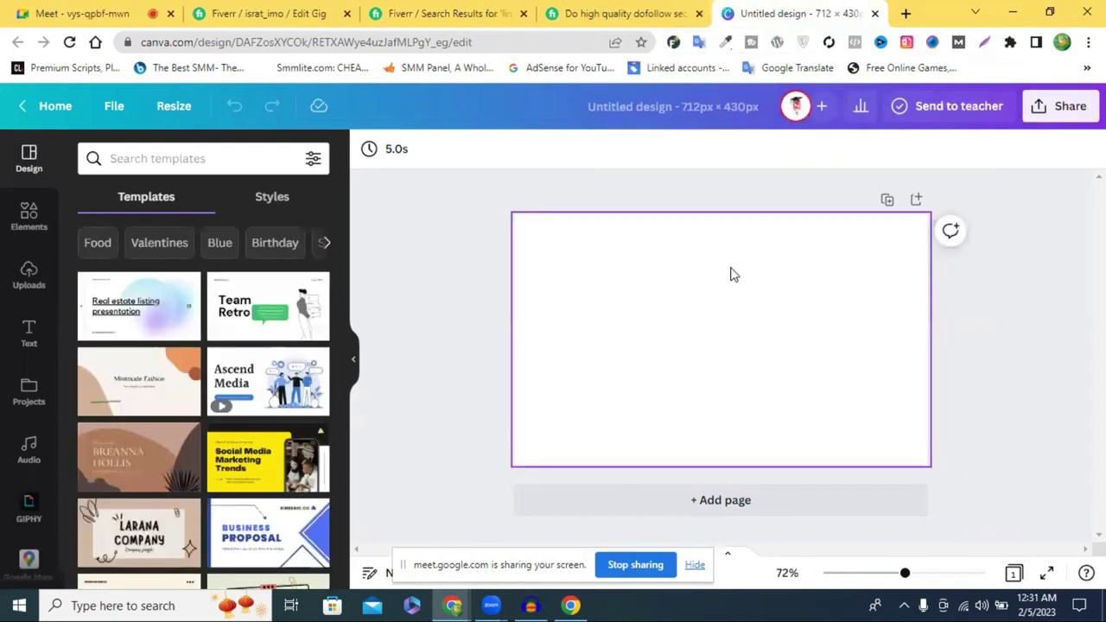
Switch to the Fiverr dofollow backlinks gig and examine the layout of its cover image.
{"action": "left_click", "coordinate": [591, 10]}
{"action": "scroll", "coordinate": [464, 356], "scroll_direction": "down", "scroll_amount": 3}
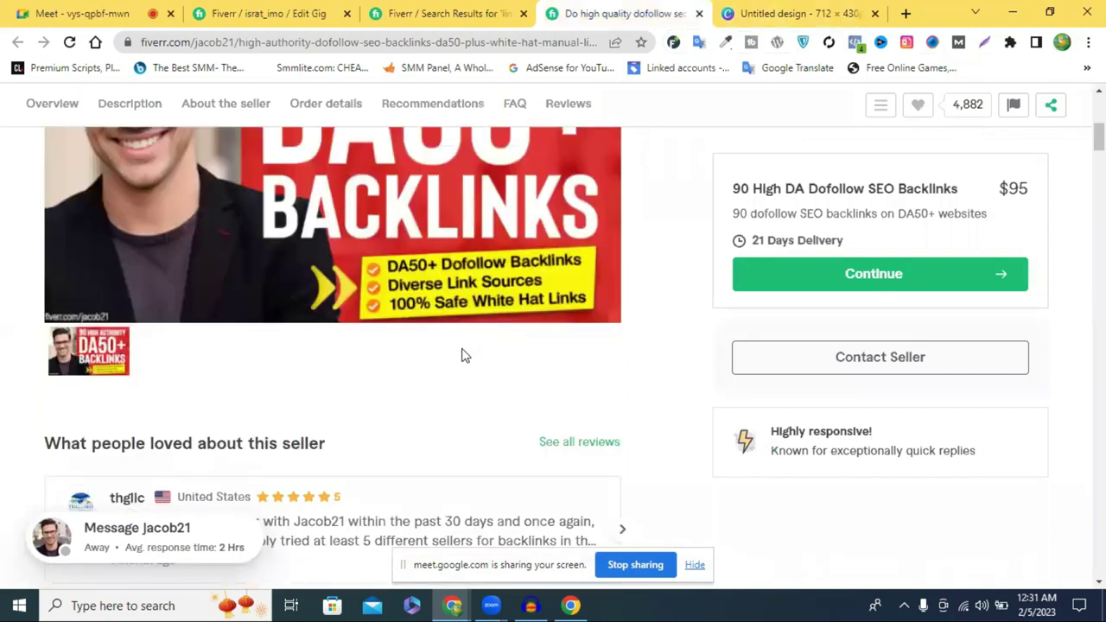
{"action": "scroll", "coordinate": [464, 355], "scroll_direction": "up", "scroll_amount": 2}
{"action": "scroll", "coordinate": [464, 354], "scroll_direction": "up", "scroll_amount": 1}
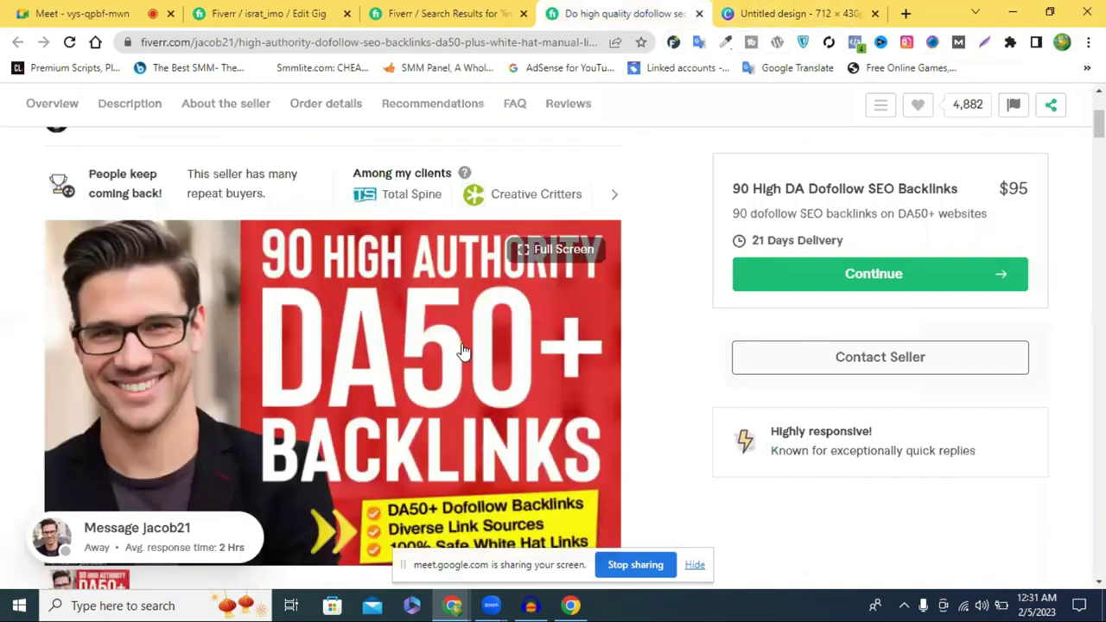
{"action": "scroll", "coordinate": [464, 355], "scroll_direction": "down", "scroll_amount": 2}
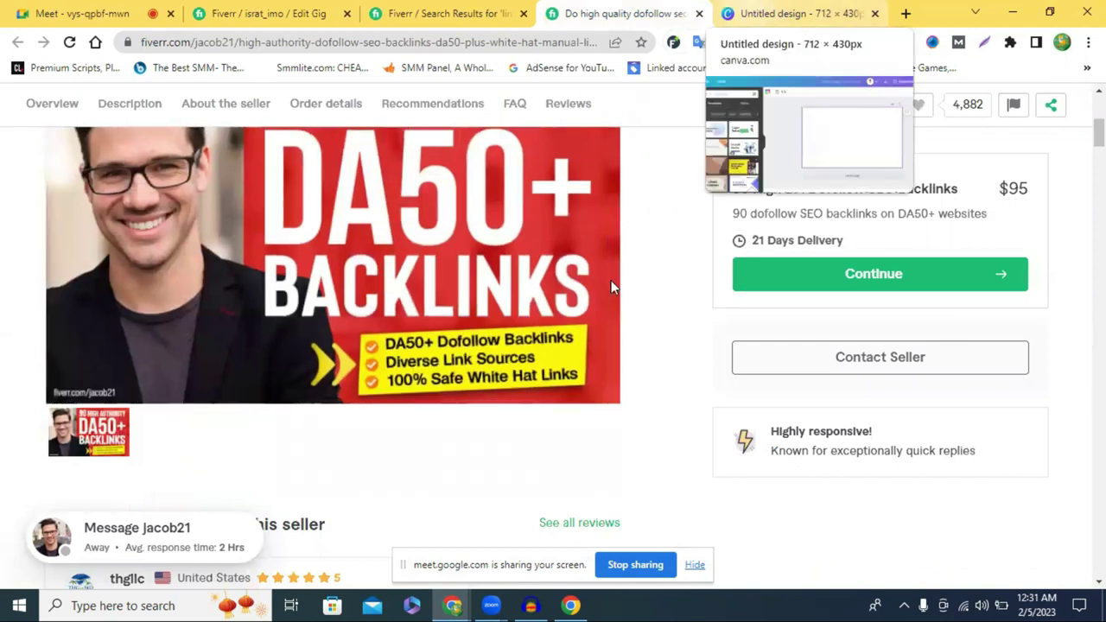
Back in the Canva design, apply the cover page of the Blue & Yellow Professional Future Technology Presentation template.
{"action": "left_click", "coordinate": [795, 13]}
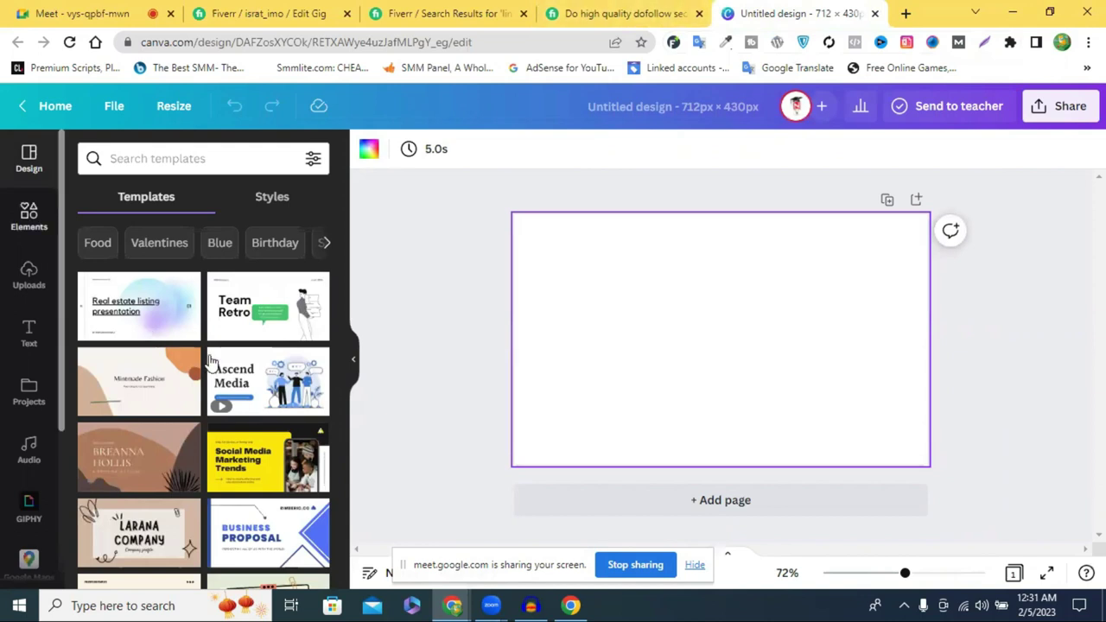
{"action": "scroll", "coordinate": [212, 362], "scroll_direction": "down", "scroll_amount": 3}
{"action": "scroll", "coordinate": [211, 361], "scroll_direction": "down", "scroll_amount": 2}
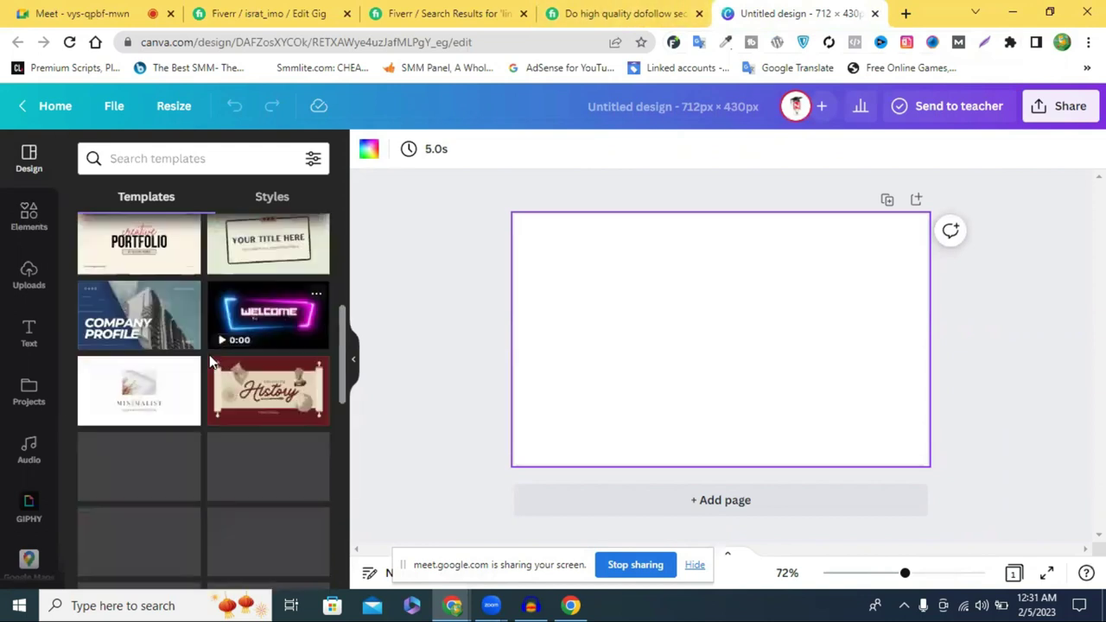
{"action": "scroll", "coordinate": [211, 361], "scroll_direction": "down", "scroll_amount": 3}
{"action": "scroll", "coordinate": [211, 361], "scroll_direction": "down", "scroll_amount": 1}
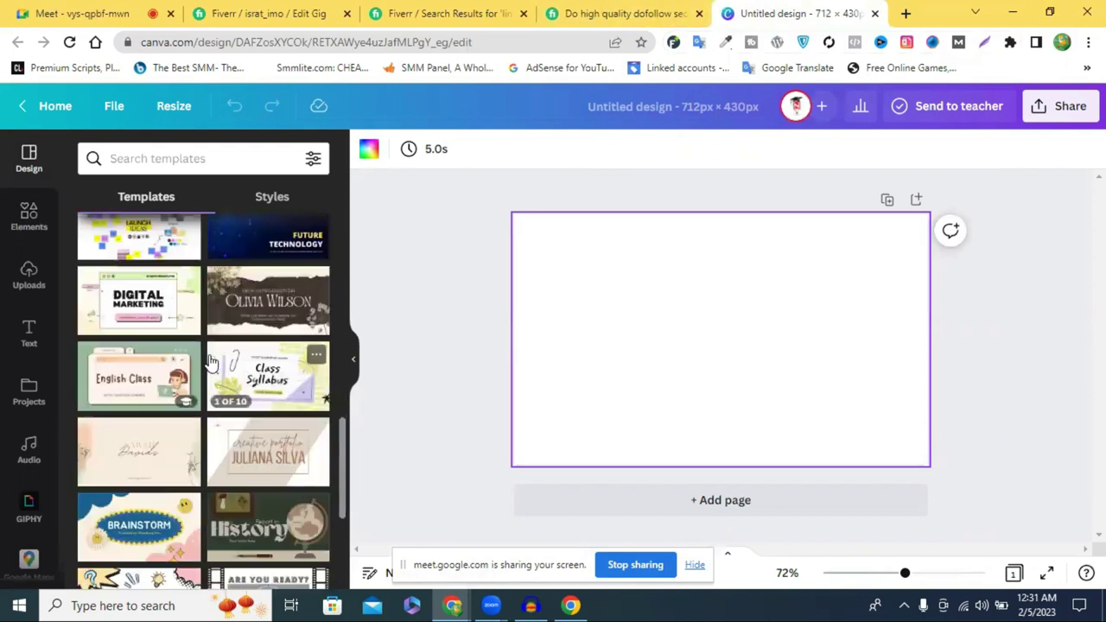
{"action": "scroll", "coordinate": [248, 387], "scroll_direction": "up", "scroll_amount": 2}
{"action": "left_click", "coordinate": [259, 385]}
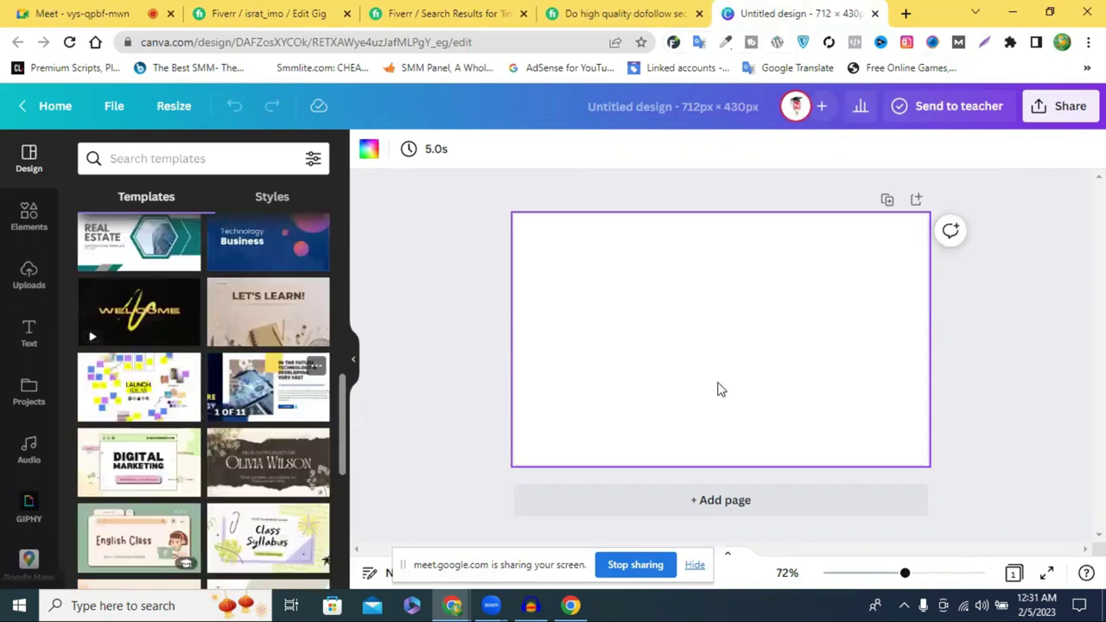
{"action": "left_click", "coordinate": [147, 285]}
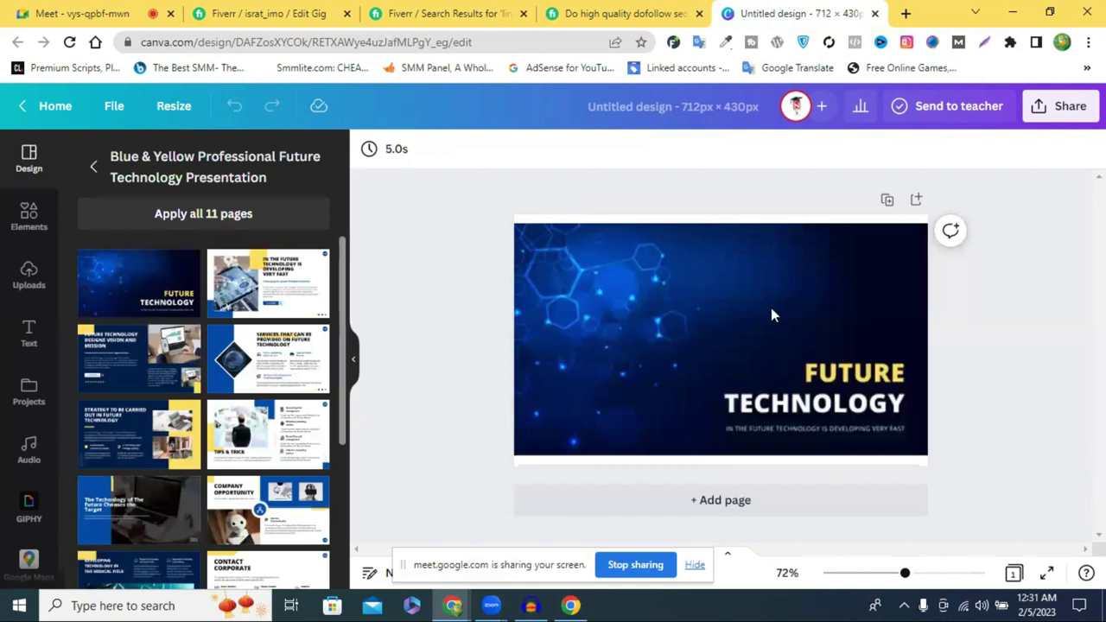
Delete the "FUTURE TECHNOLOGY" title and its subtitle so only the blue background image is left on the page.
{"action": "left_click", "coordinate": [772, 315]}
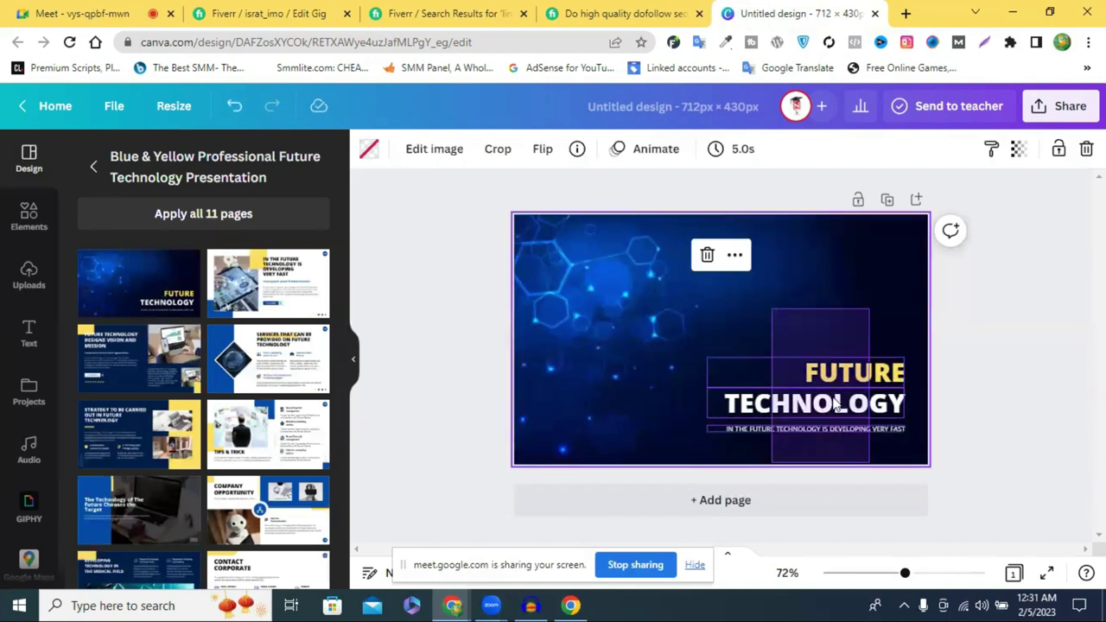
{"action": "left_click_drag", "start_coordinate": [541, 426], "coordinate": [304, 440]}
{"action": "left_click", "coordinate": [747, 337]}
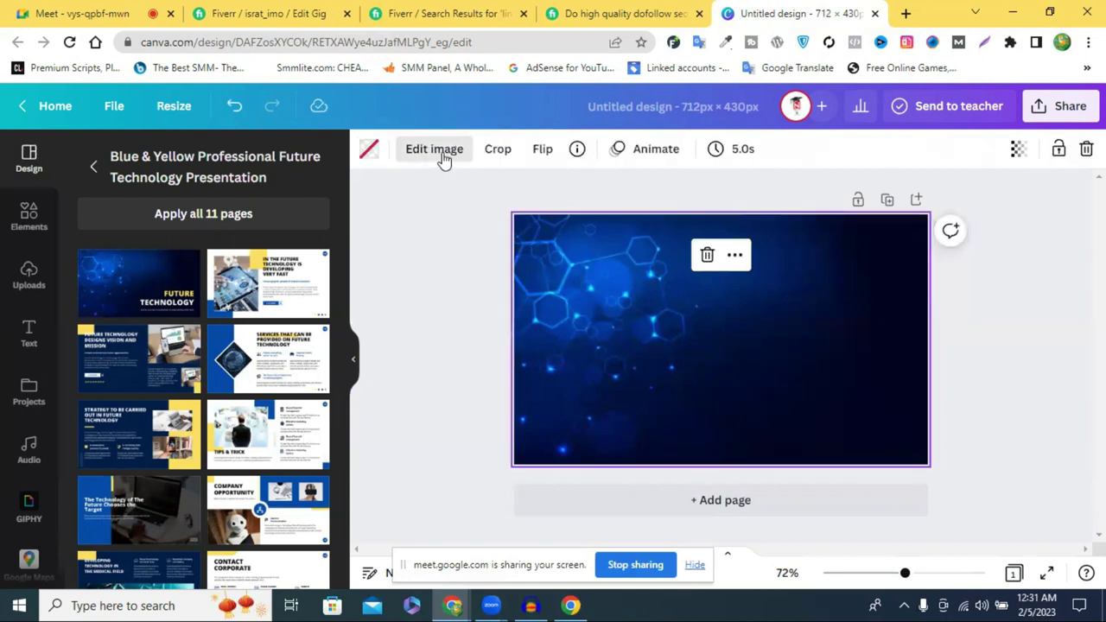
Open the background image's adjustments and set the blur to 42.
{"action": "left_click", "coordinate": [439, 150]}
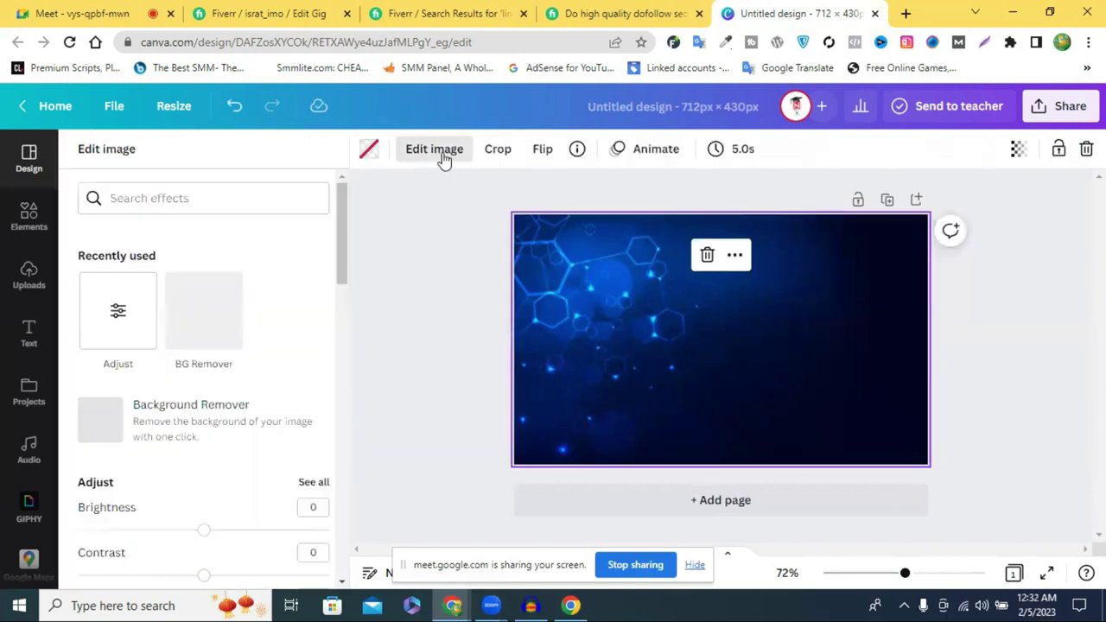
{"action": "left_click", "coordinate": [119, 313]}
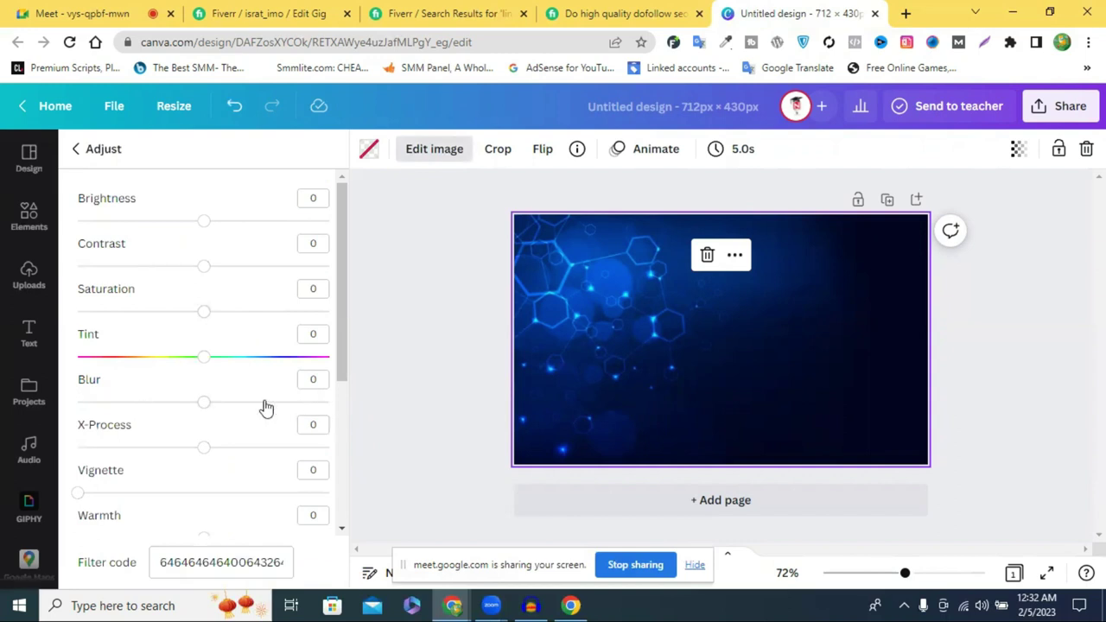
{"action": "left_click", "coordinate": [141, 403]}
{"action": "left_click", "coordinate": [213, 404]}
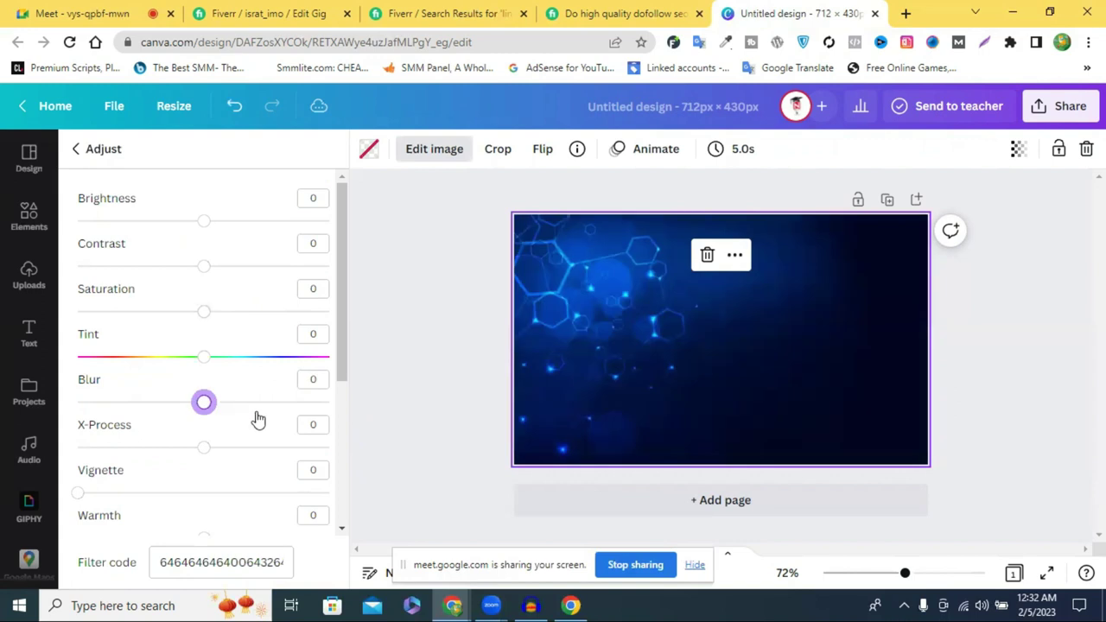
{"action": "left_click", "coordinate": [257, 414]}
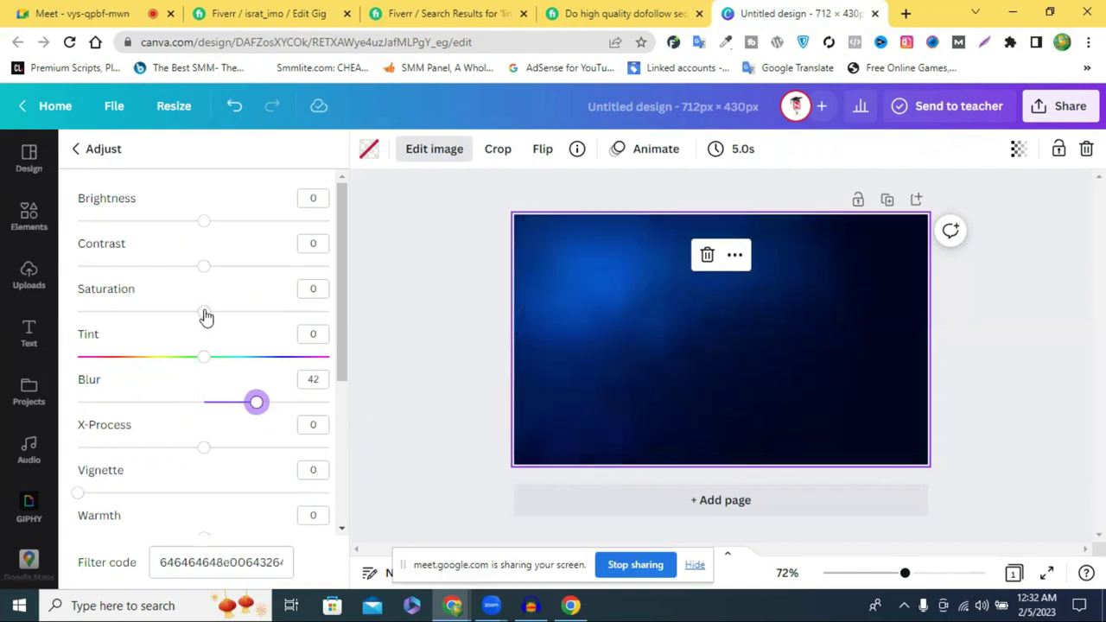
Set the background image's saturation to 52 and its tint to -78.
{"action": "left_click", "coordinate": [268, 312]}
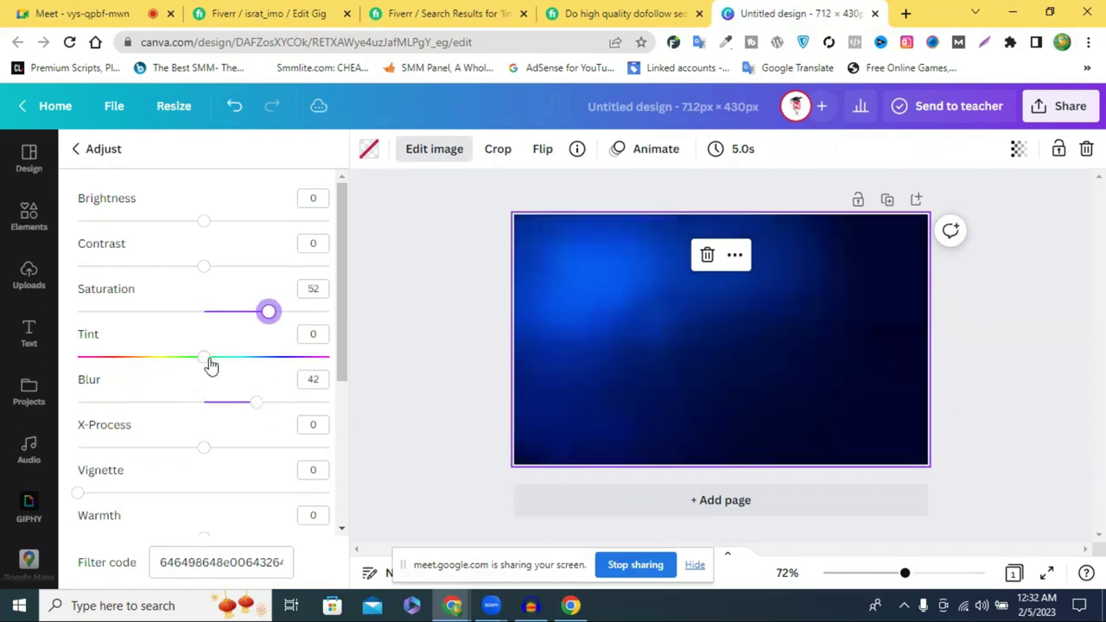
{"action": "left_click_drag", "start_coordinate": [281, 357], "coordinate": [170, 357]}
{"action": "left_click_drag", "start_coordinate": [70, 370], "coordinate": [77, 368]}
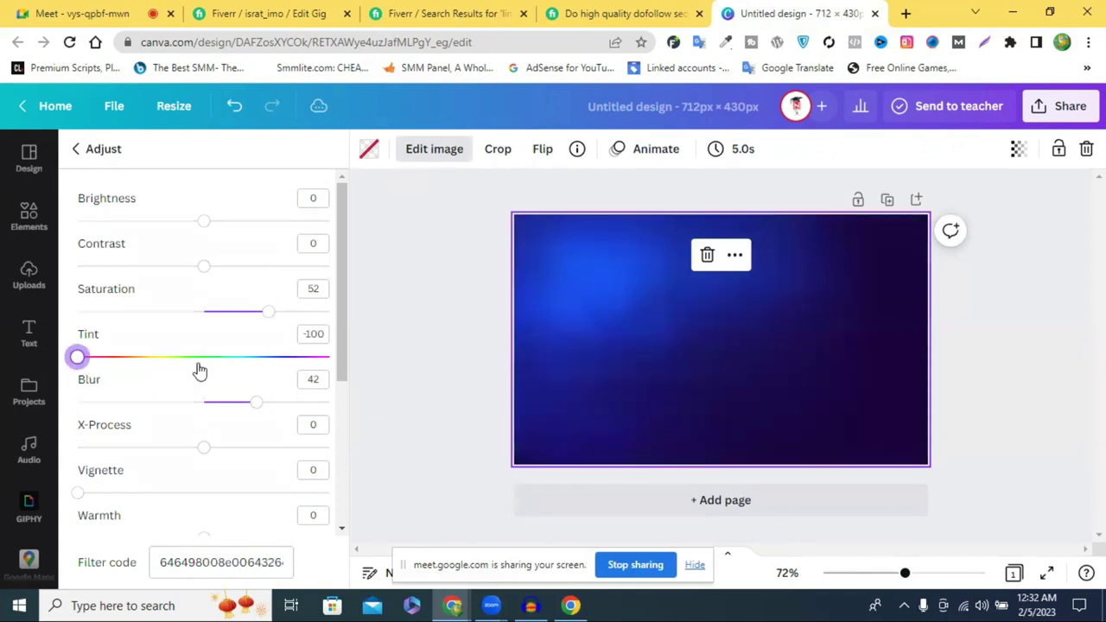
{"action": "left_click", "coordinate": [106, 369]}
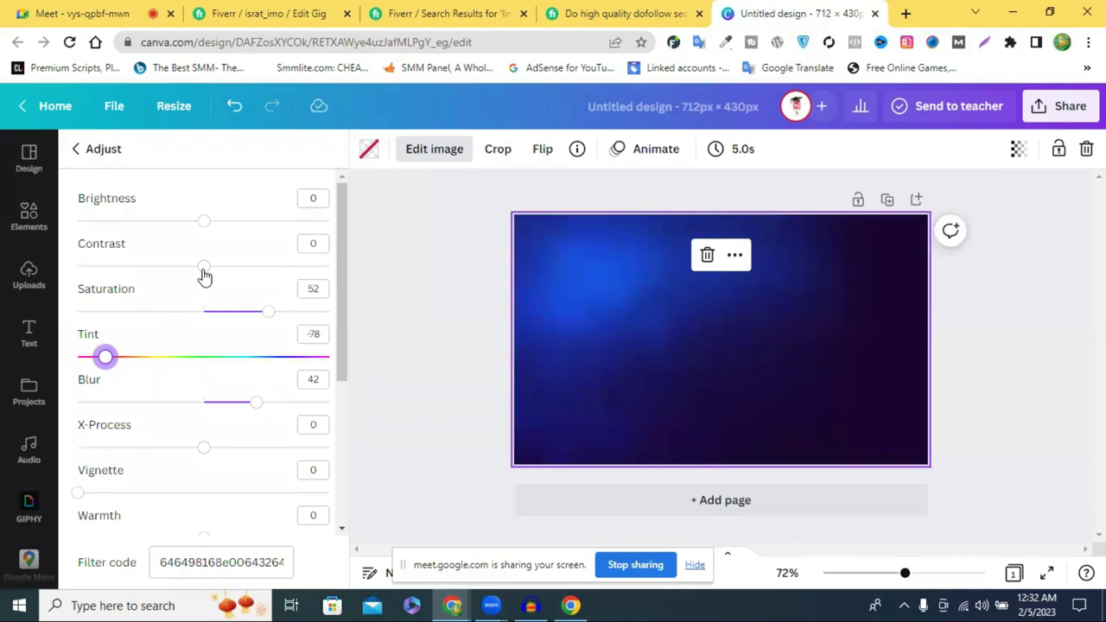
Set the background image's contrast to 19 and its X-Process to 39.
{"action": "left_click_drag", "start_coordinate": [216, 281], "coordinate": [228, 281]}
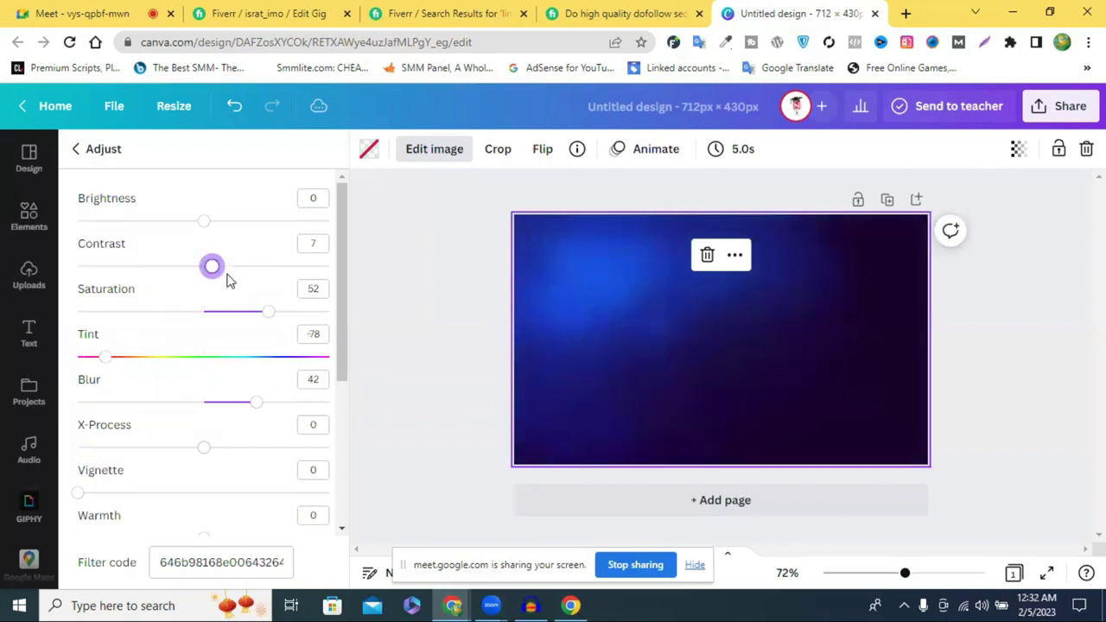
{"action": "left_click_drag", "start_coordinate": [203, 448], "coordinate": [67, 447]}
{"action": "left_click_drag", "start_coordinate": [195, 447], "coordinate": [328, 447]}
{"action": "left_click_drag", "start_coordinate": [205, 445], "coordinate": [253, 443]}
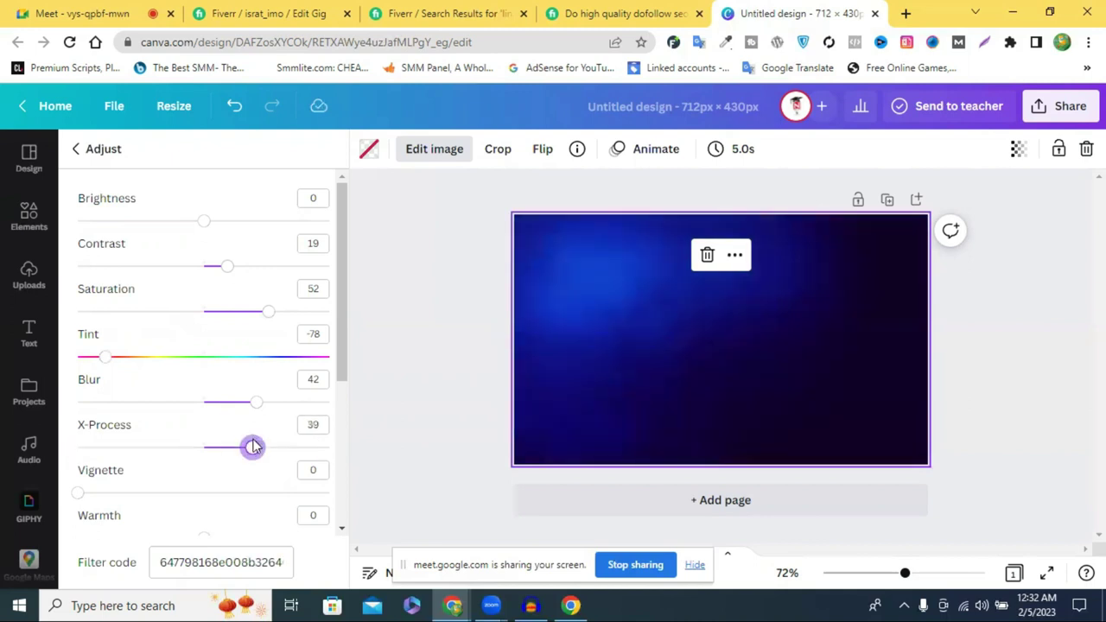
Set the background image's vignette to 14 and close the image adjustments.
{"action": "scroll", "coordinate": [257, 420], "scroll_direction": "down", "scroll_amount": 1}
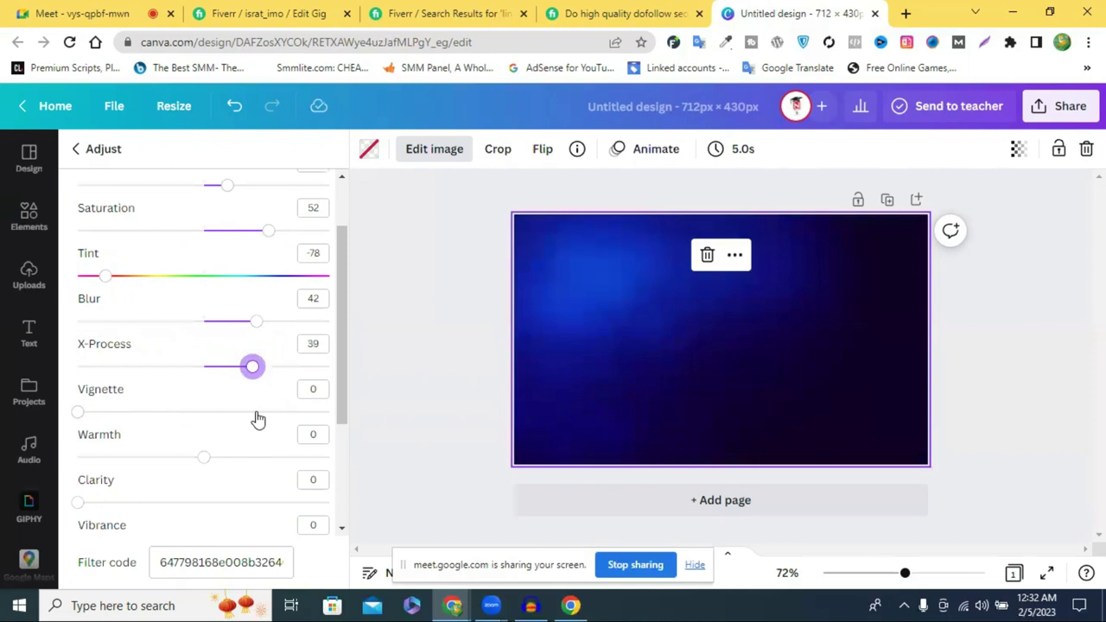
{"action": "left_click", "coordinate": [248, 412]}
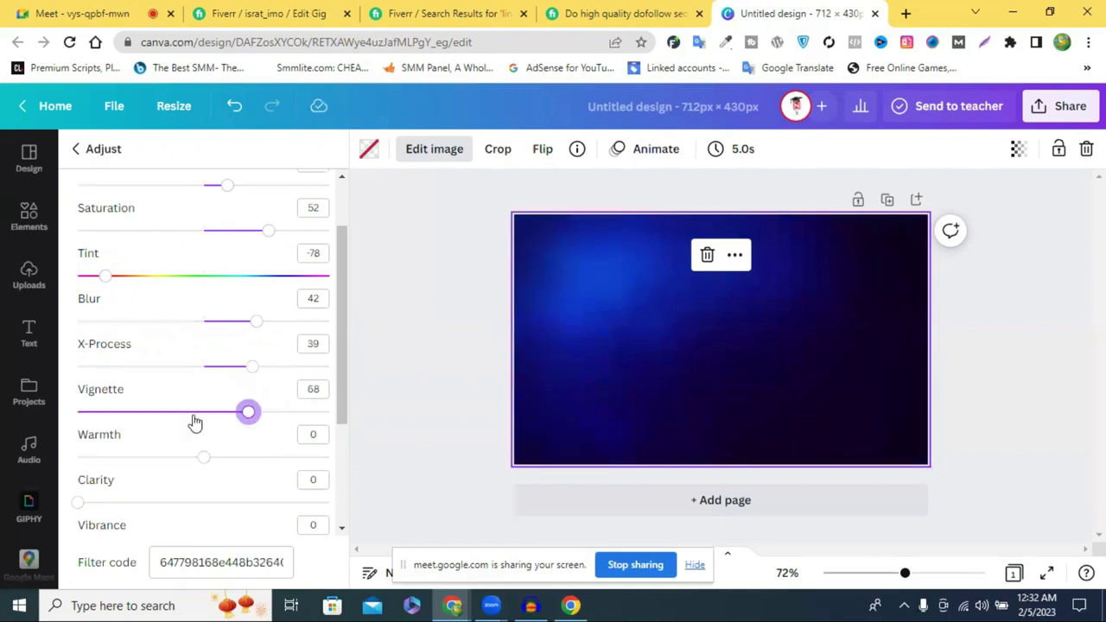
{"action": "left_click", "coordinate": [154, 413]}
{"action": "mouse_move", "coordinate": [121, 423]}
{"action": "left_mouse_down"}
{"action": "mouse_move", "coordinate": [104, 413]}
{"action": "mouse_move", "coordinate": [113, 413]}
{"action": "left_mouse_up"}
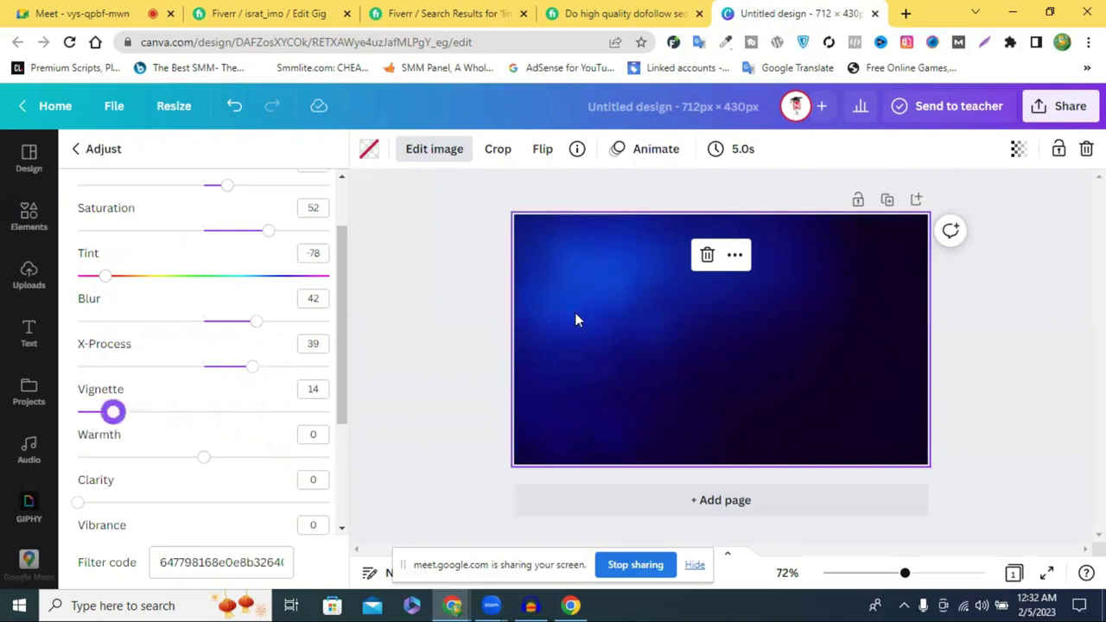
{"action": "left_click", "coordinate": [577, 320]}
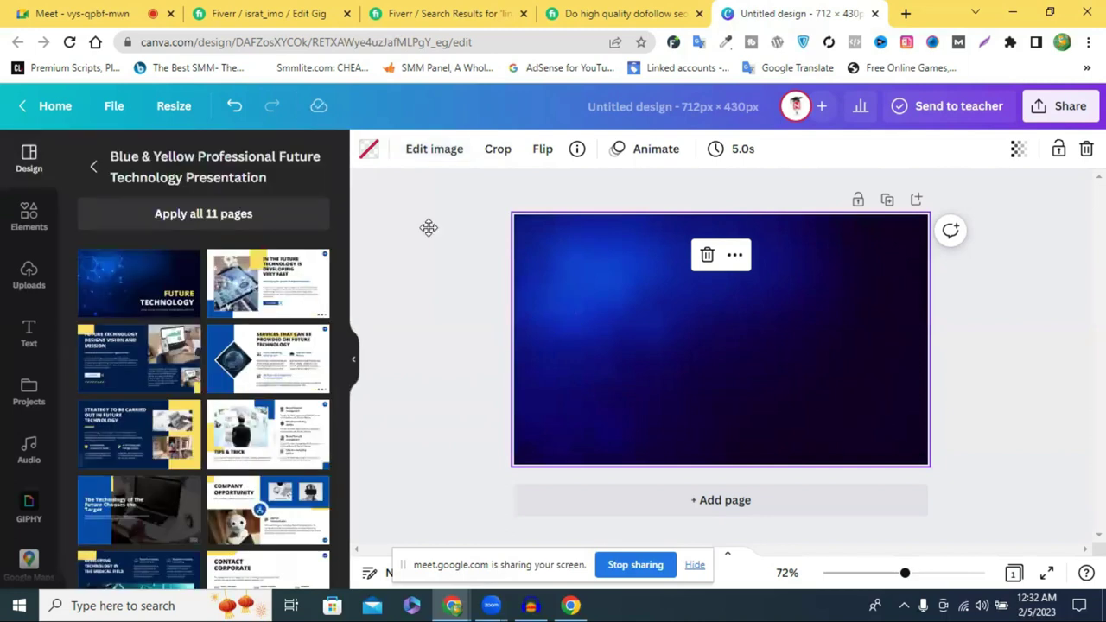
Crop the background image, shifting it so the bright blue glow sits in the upper middle-right of the page.
{"action": "left_click", "coordinate": [498, 149]}
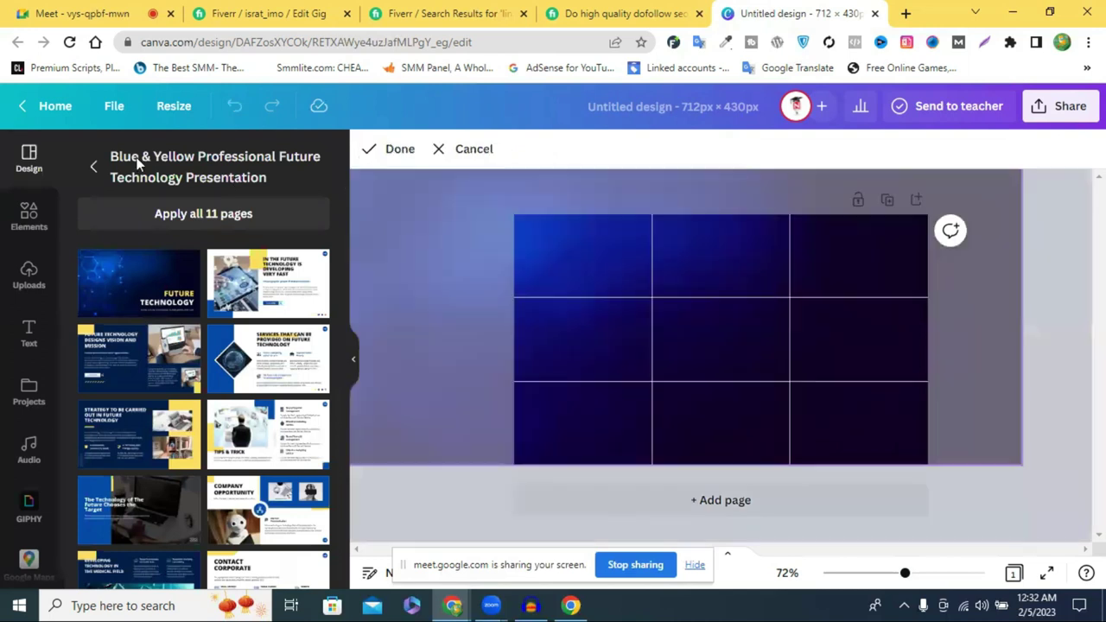
{"action": "left_click_drag", "start_coordinate": [947, 373], "coordinate": [990, 380]}
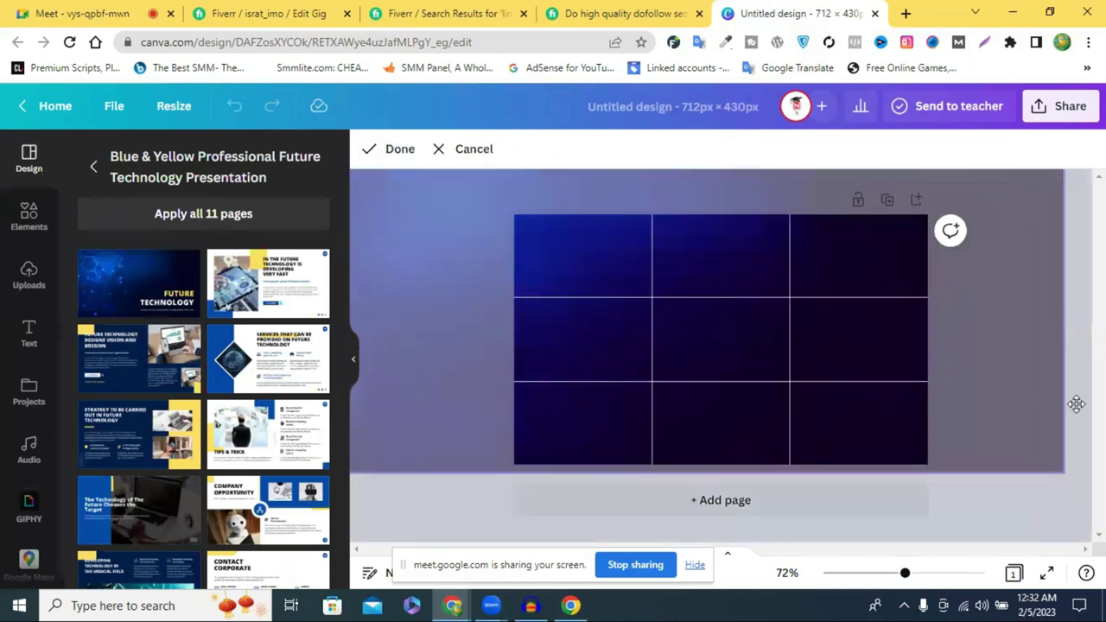
{"action": "left_click_drag", "start_coordinate": [1077, 403], "coordinate": [1081, 407]}
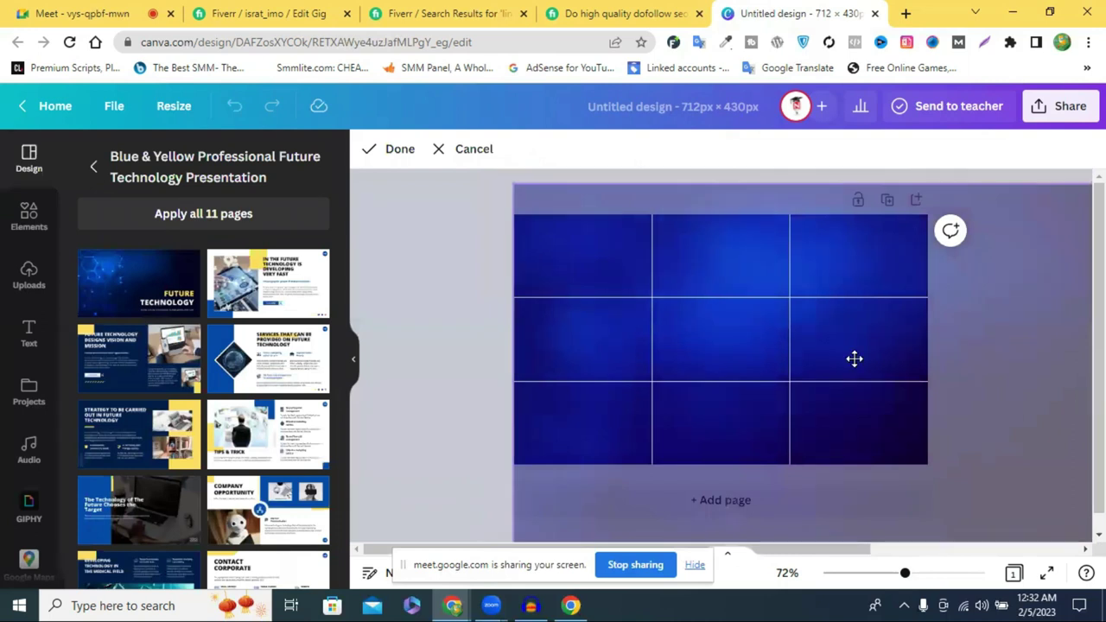
{"action": "left_click", "coordinate": [447, 262]}
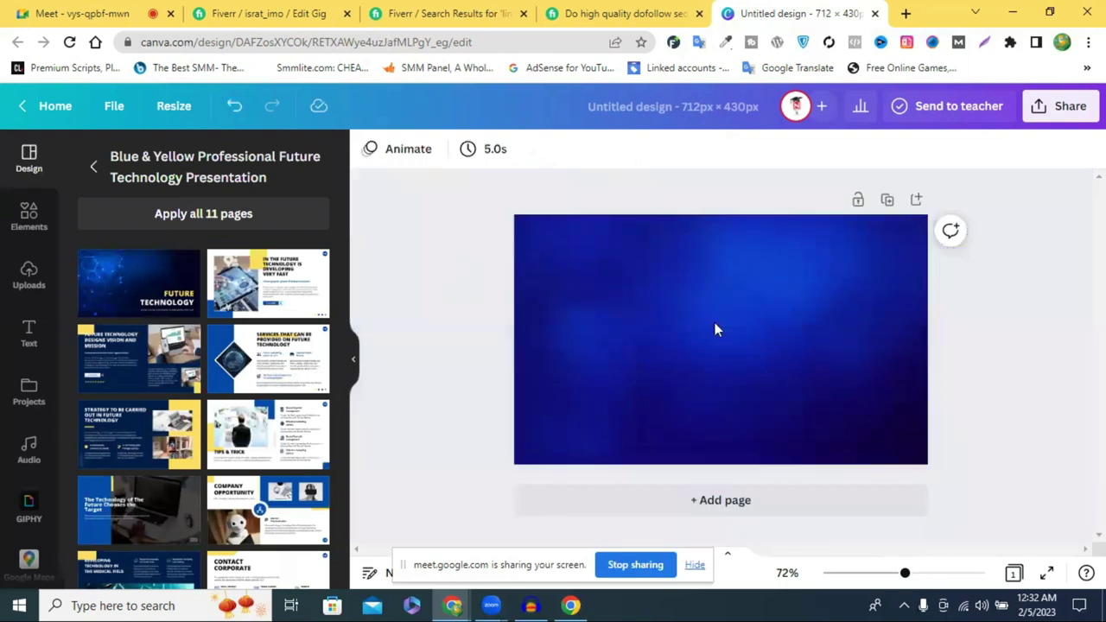
Reposition the background image within its crop so the dark area fills most of the page, keeping blue along the left edge.
{"action": "double_click", "coordinate": [765, 335]}
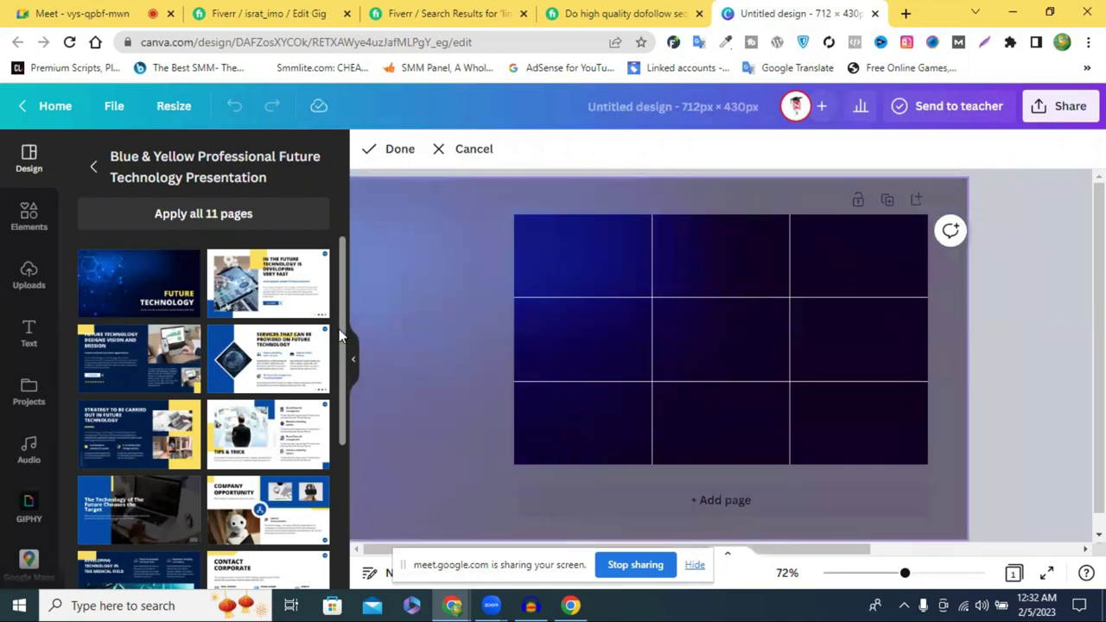
{"action": "left_click", "coordinate": [1022, 328]}
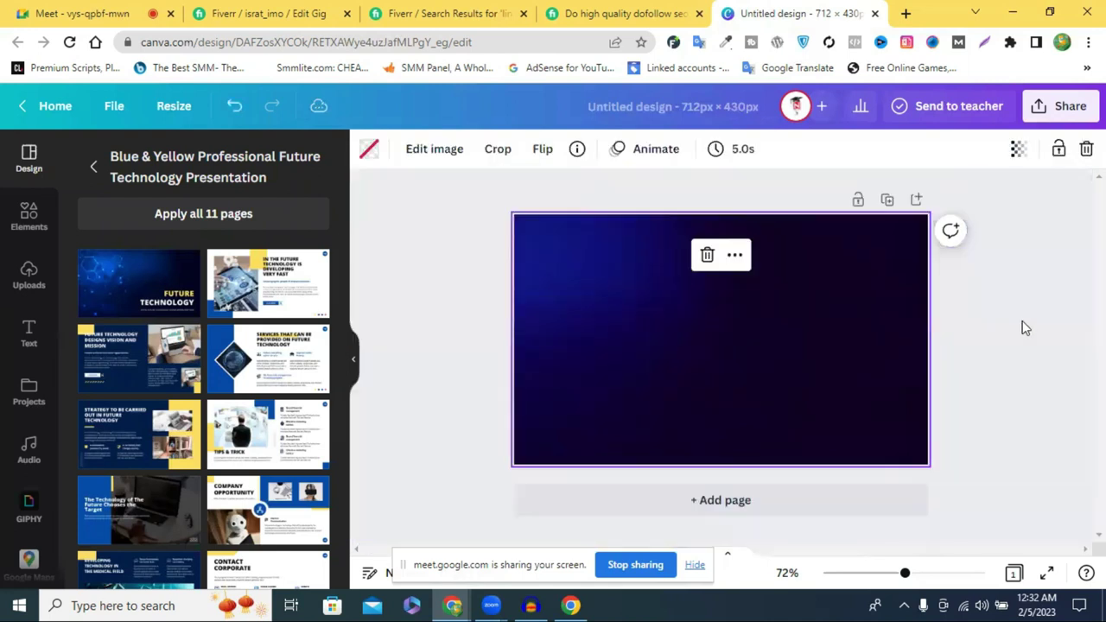
{"action": "left_click", "coordinate": [979, 343]}
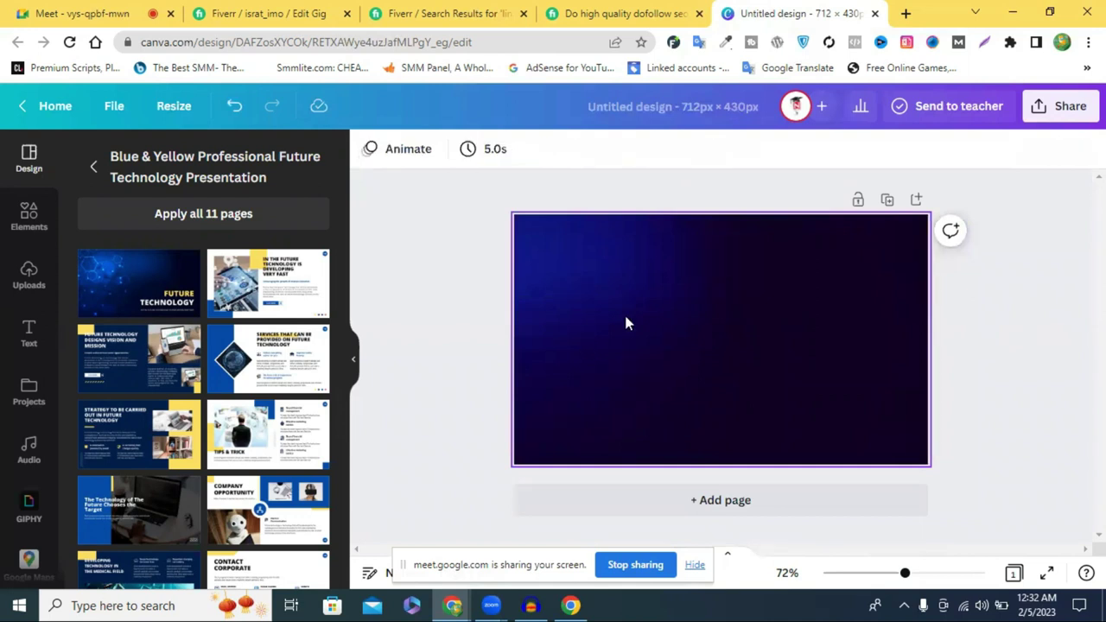
Delete the background image and fill the empty page with the custom pink background colour #F10074.
{"action": "left_click", "coordinate": [689, 271]}
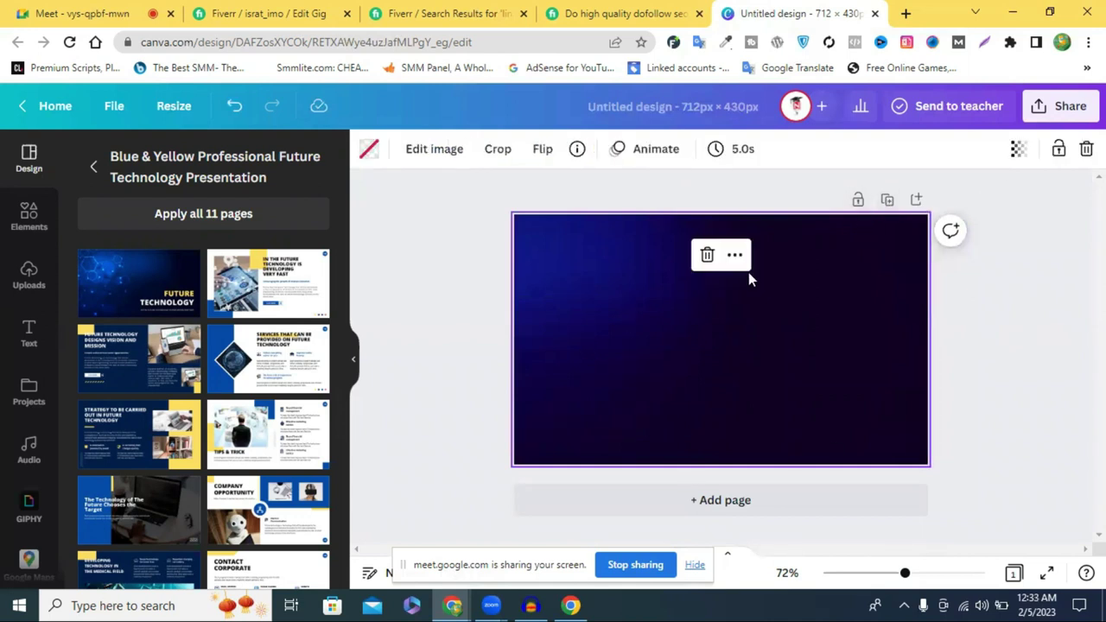
{"action": "left_click", "coordinate": [707, 254]}
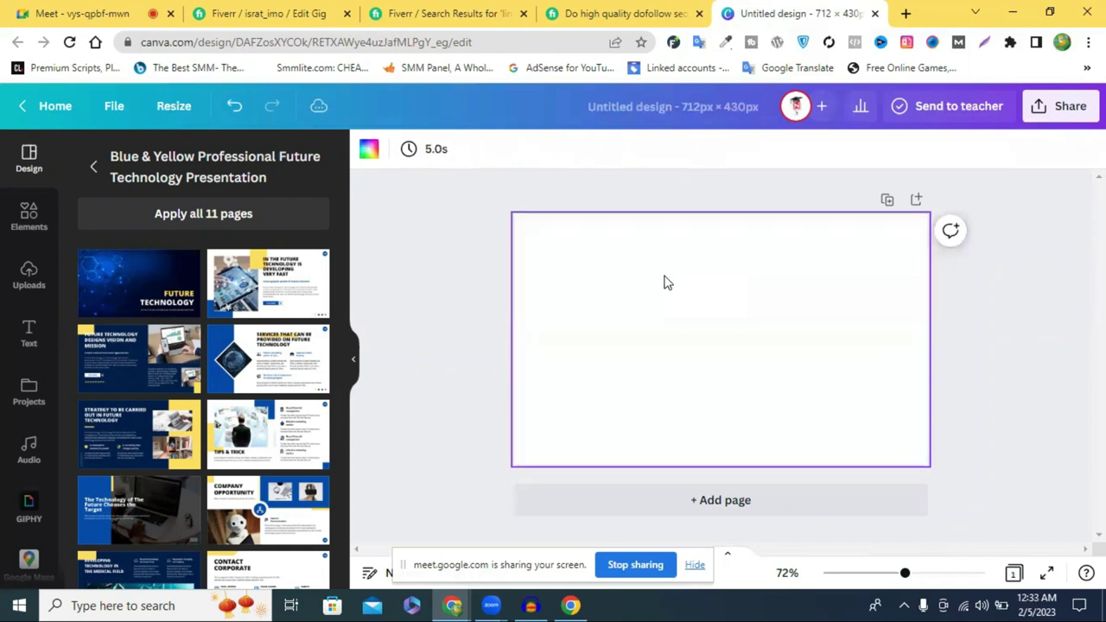
{"action": "left_click", "coordinate": [369, 153]}
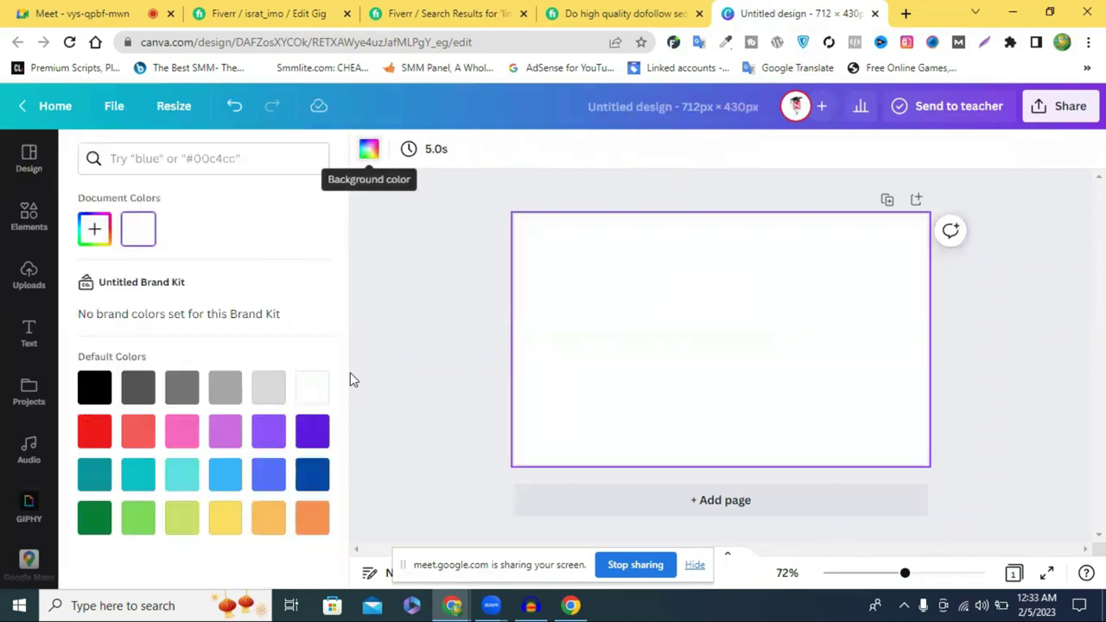
{"action": "left_click", "coordinate": [312, 431]}
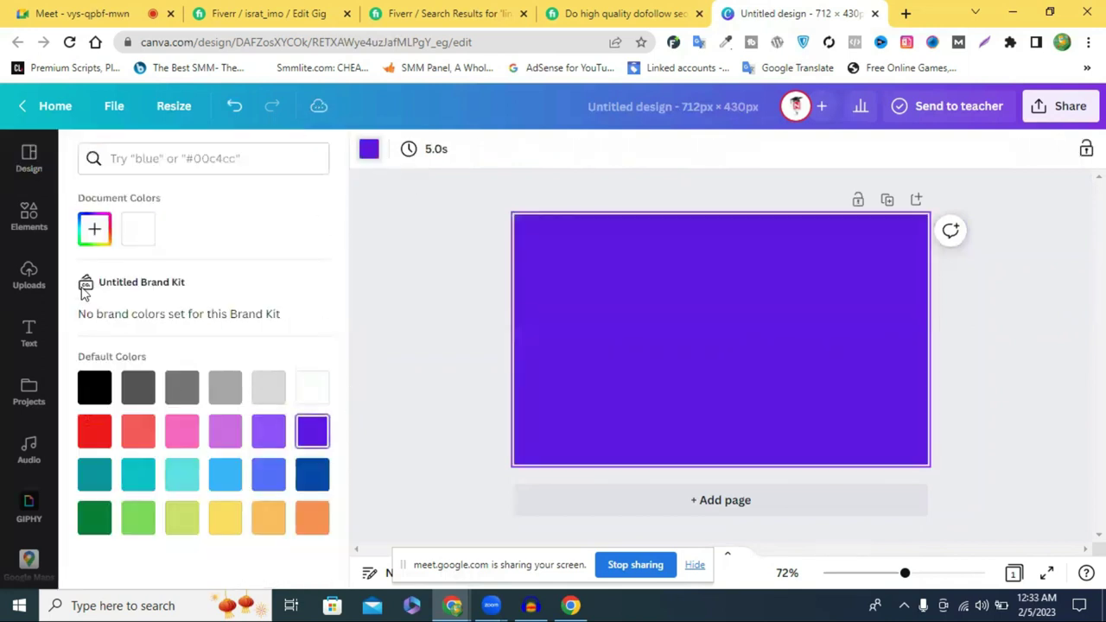
{"action": "left_click", "coordinate": [93, 232]}
{"action": "left_click_drag", "start_coordinate": [250, 297], "coordinate": [317, 277]}
{"action": "left_click_drag", "start_coordinate": [267, 371], "coordinate": [284, 372]}
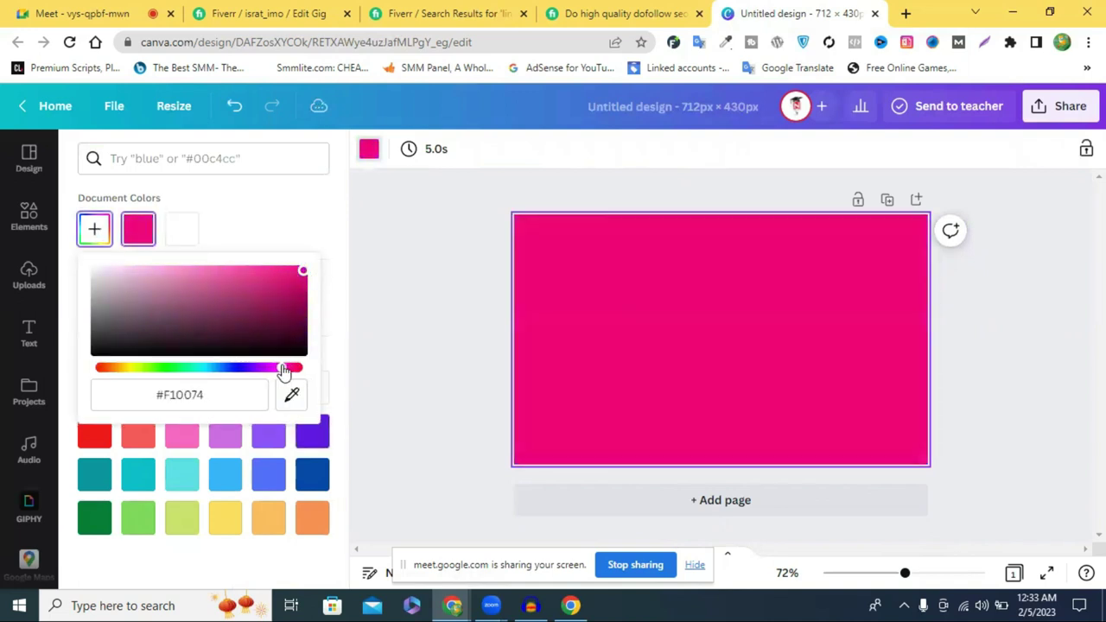
{"action": "left_click", "coordinate": [661, 304]}
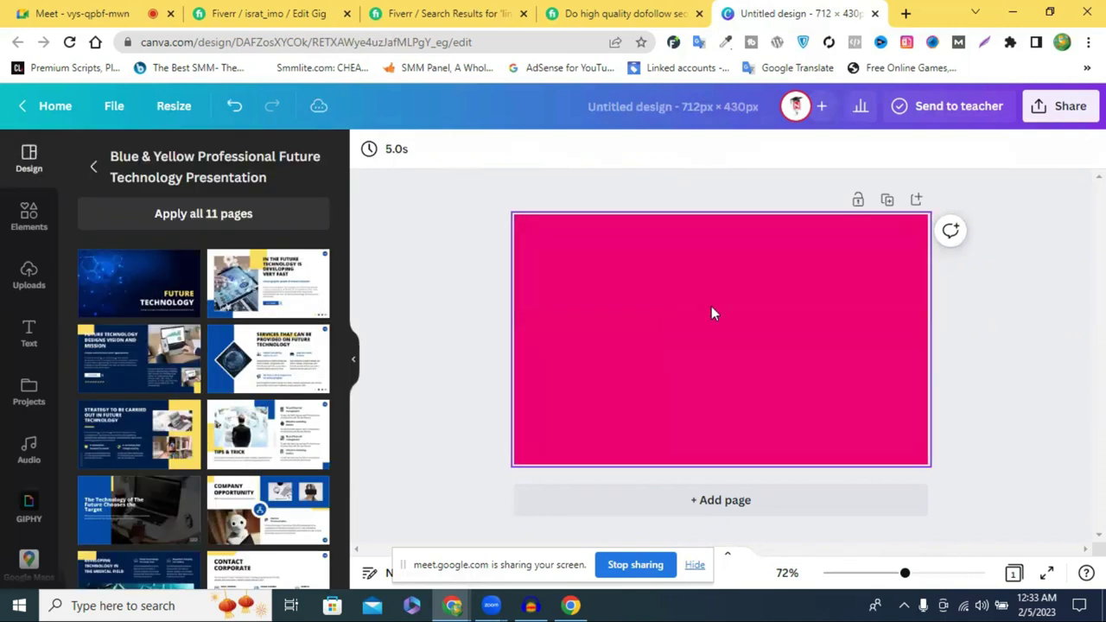
{"action": "left_click", "coordinate": [384, 248]}
{"action": "left_click", "coordinate": [341, 249]}
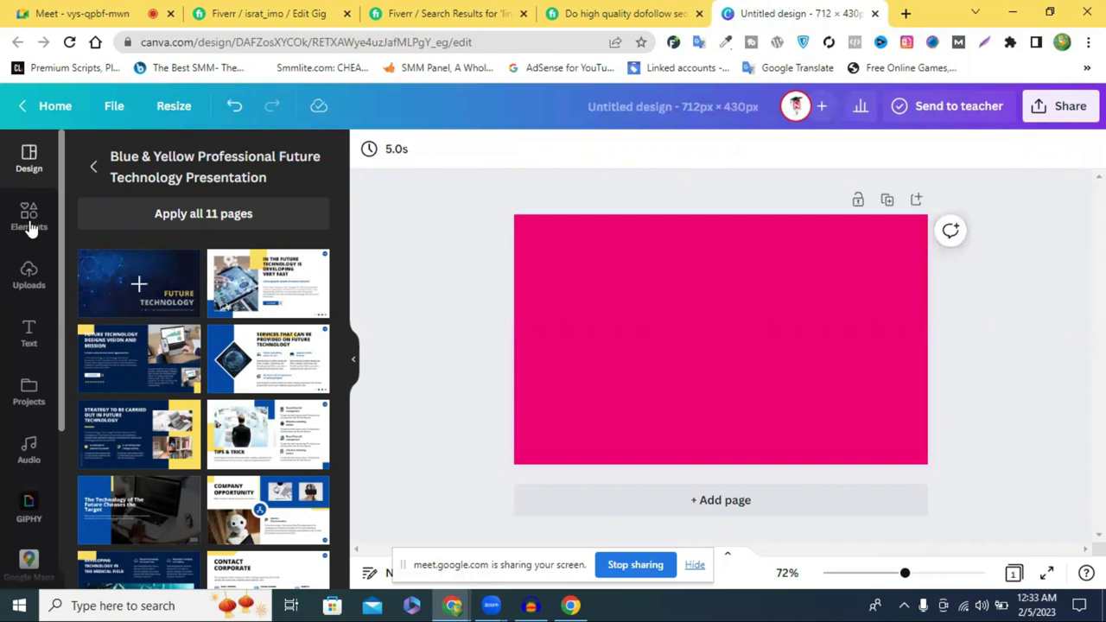
Add a square shape and stretch it into a wide bar overlapping the page's top edge.
{"action": "left_click", "coordinate": [29, 220]}
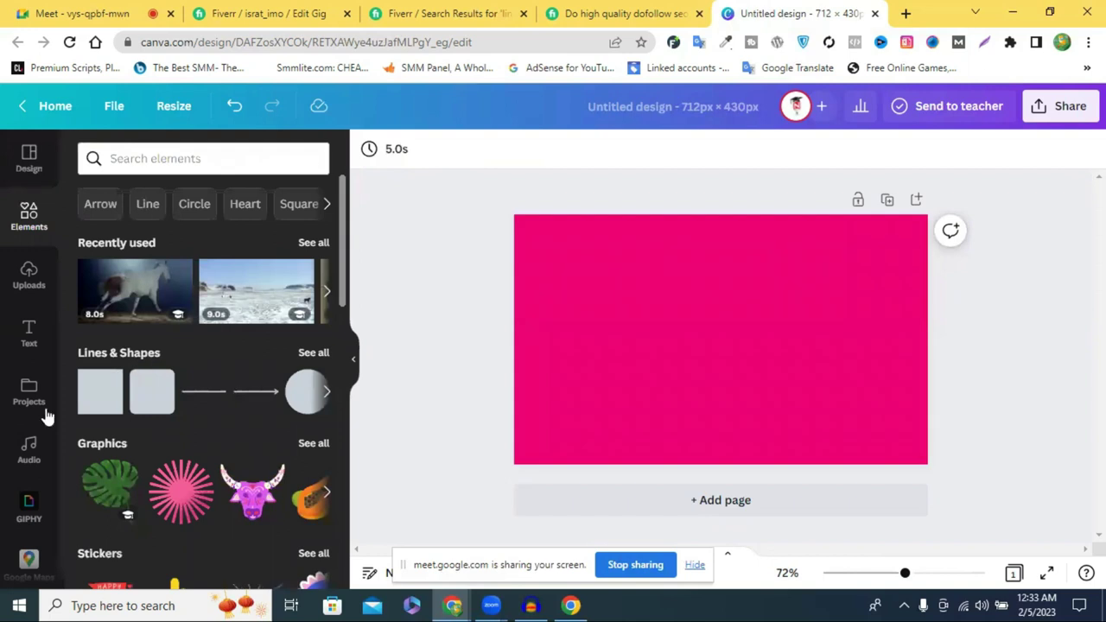
{"action": "left_click", "coordinate": [95, 408]}
{"action": "left_click_drag", "start_coordinate": [532, 199], "coordinate": [1086, 181]}
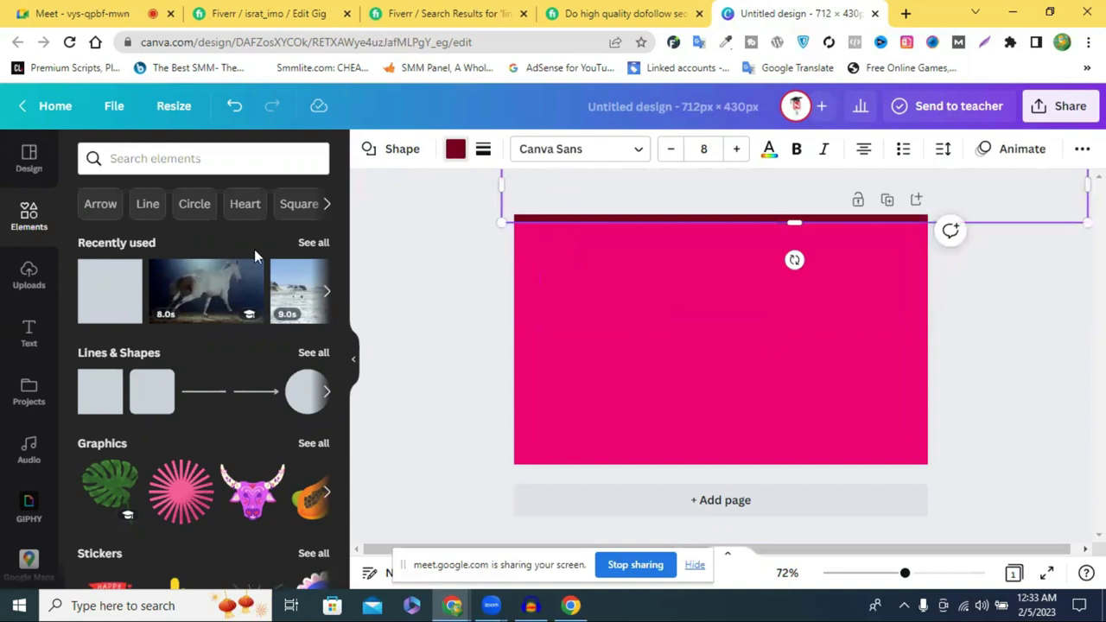
Fill the bar with white and shift it up so only a thin strip covers the page's top edge.
{"action": "left_click", "coordinate": [266, 239]}
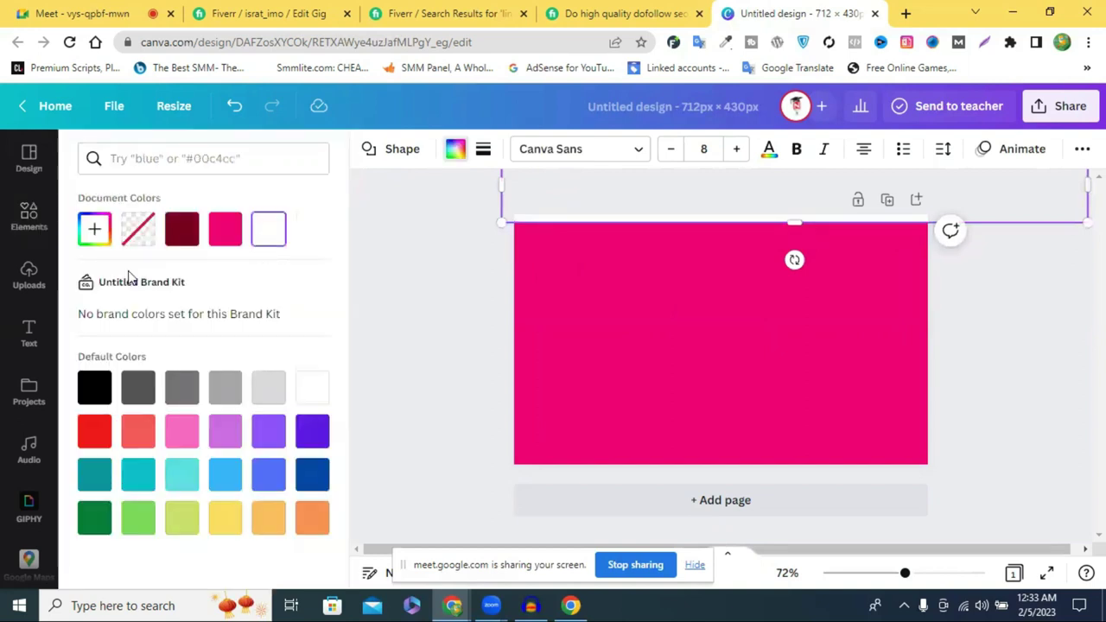
{"action": "left_click", "coordinate": [91, 390]}
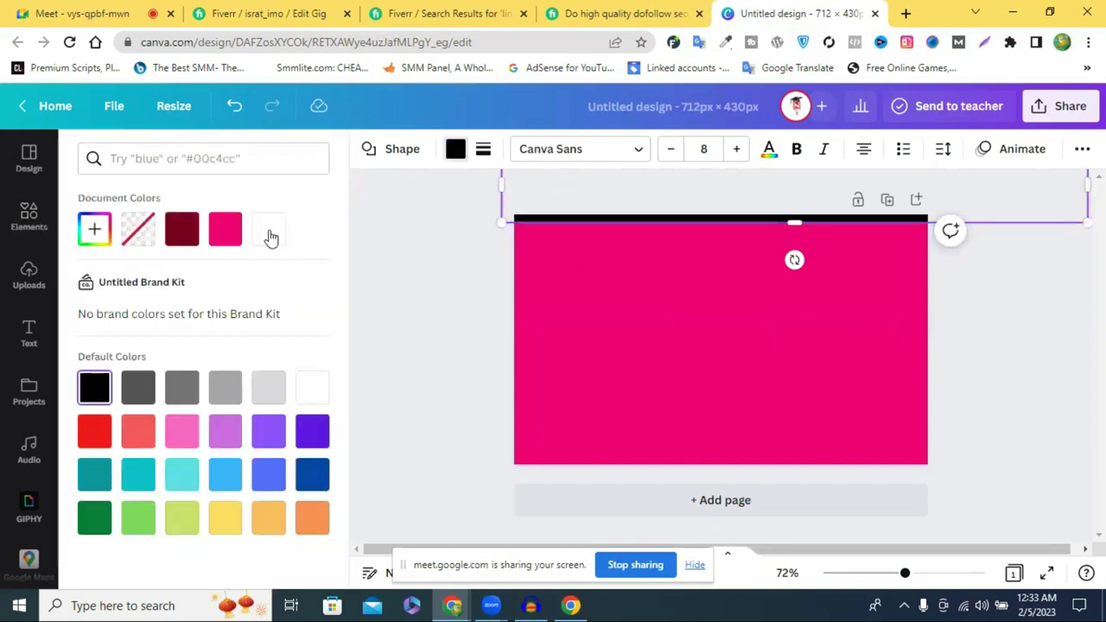
{"action": "key", "text": "ctrl+z"}
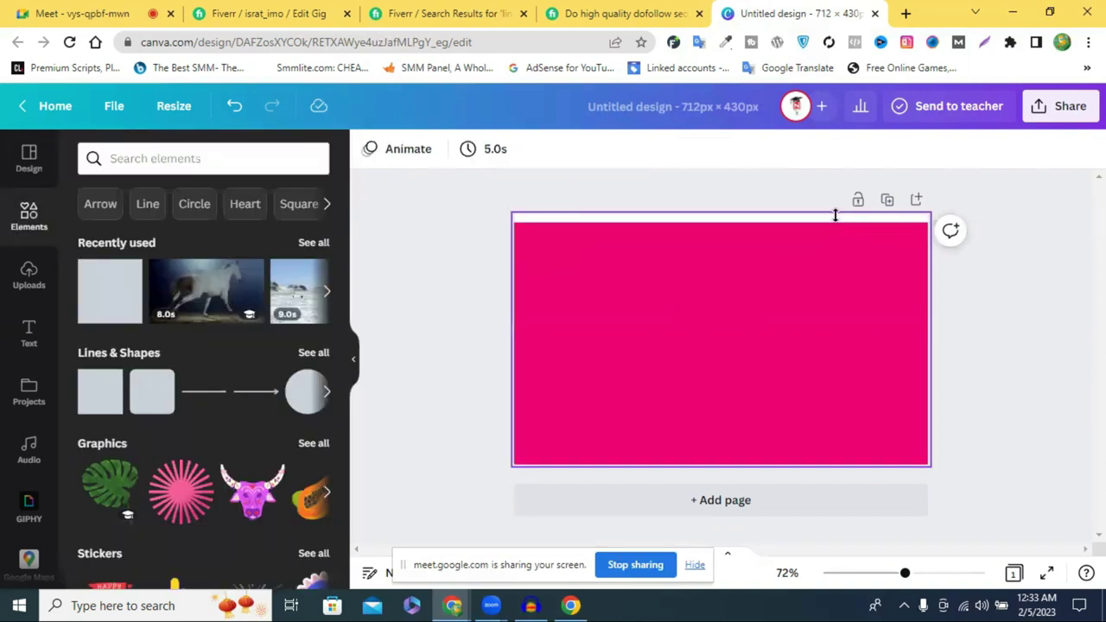
{"action": "left_click", "coordinate": [834, 216]}
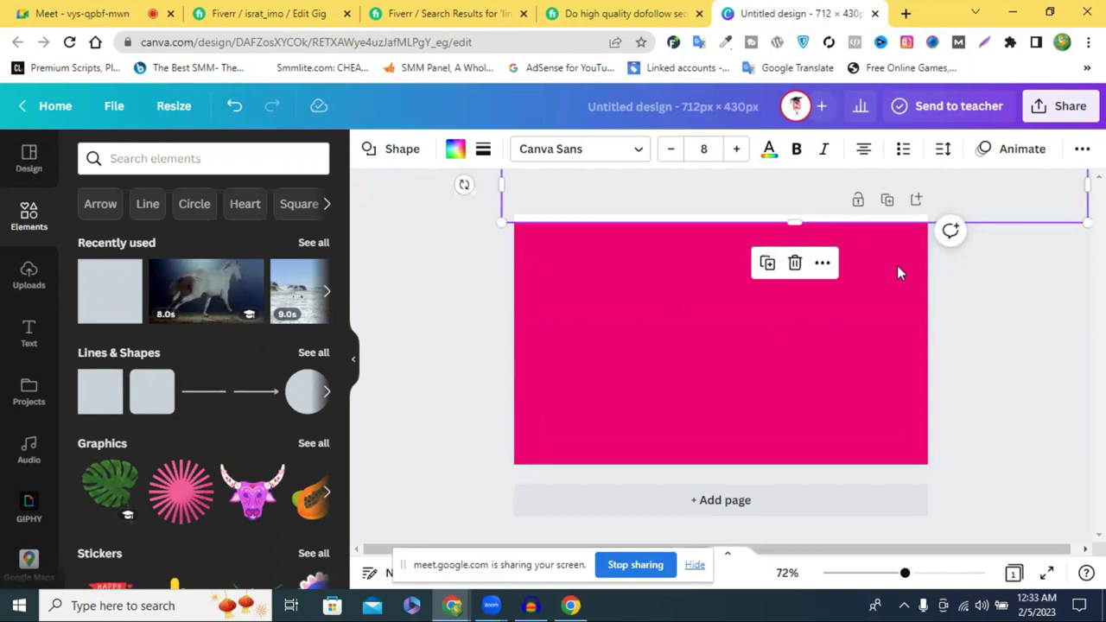
{"action": "left_click", "coordinate": [933, 280]}
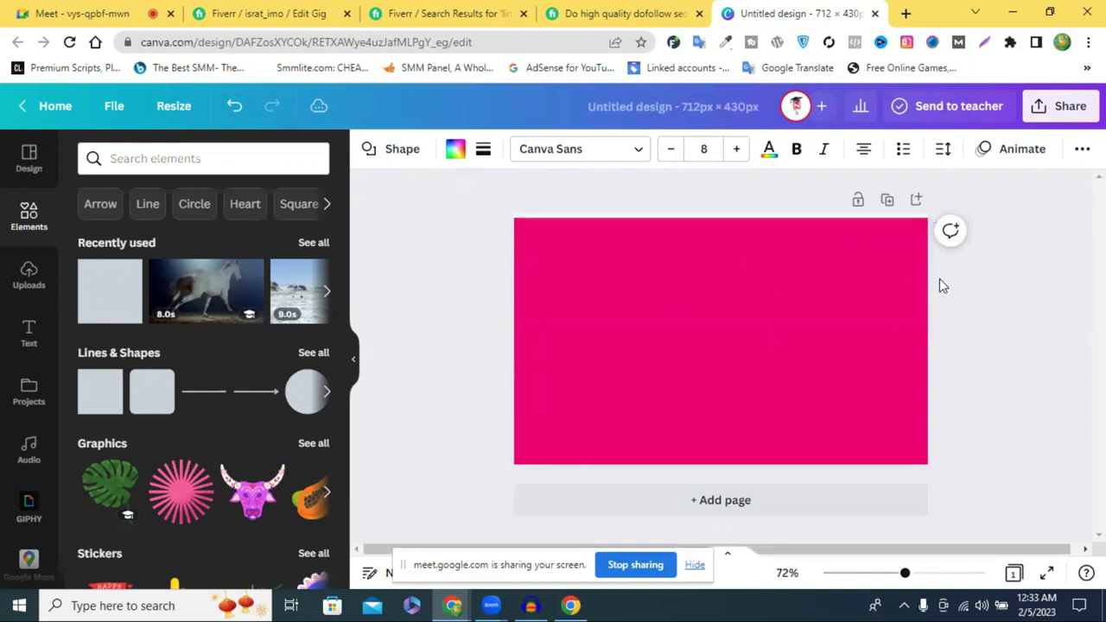
Duplicate the white bar and place the copy as a matching thin strip along the page's bottom edge.
{"action": "left_click", "coordinate": [812, 216]}
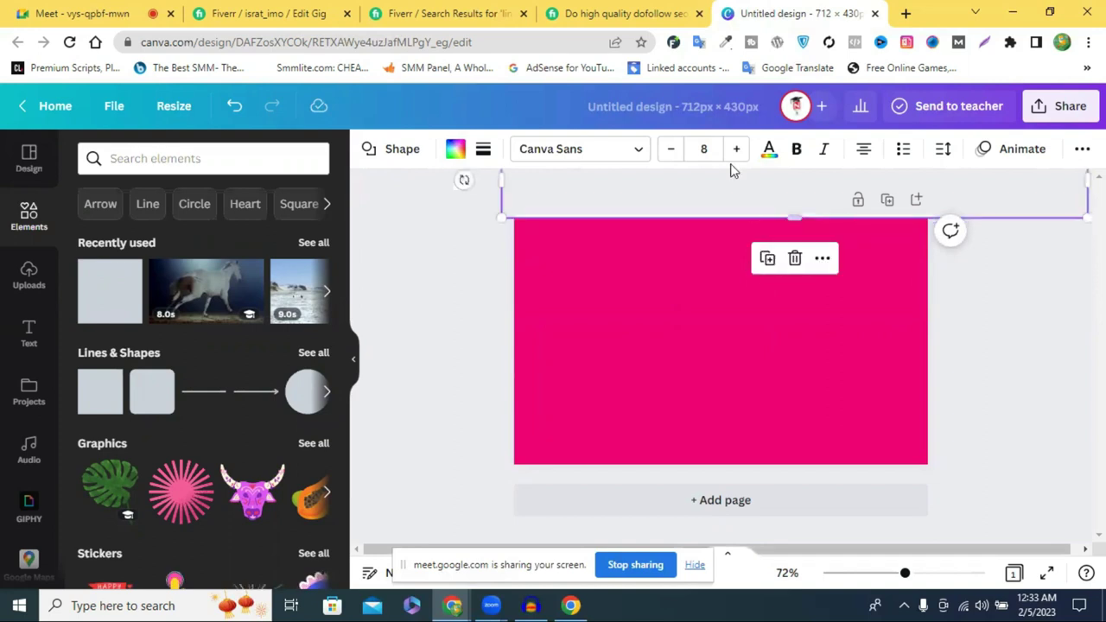
{"action": "left_click_drag", "start_coordinate": [735, 173], "coordinate": [724, 199]}
{"action": "left_click_drag", "start_coordinate": [685, 470], "coordinate": [686, 493]}
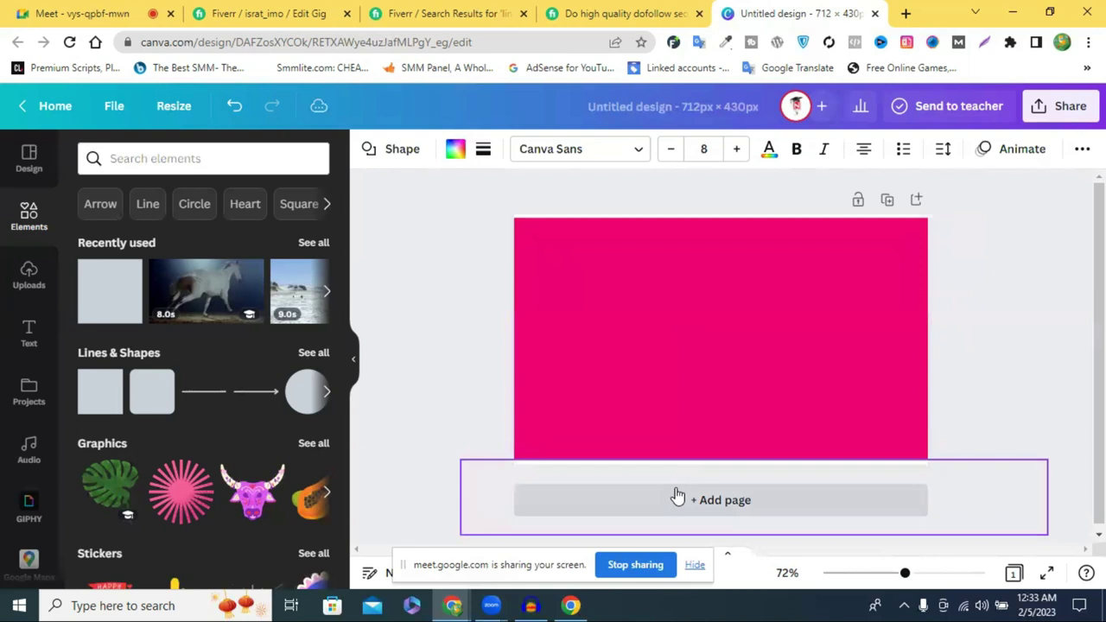
{"action": "left_click", "coordinate": [892, 463]}
{"action": "left_click", "coordinate": [892, 462]}
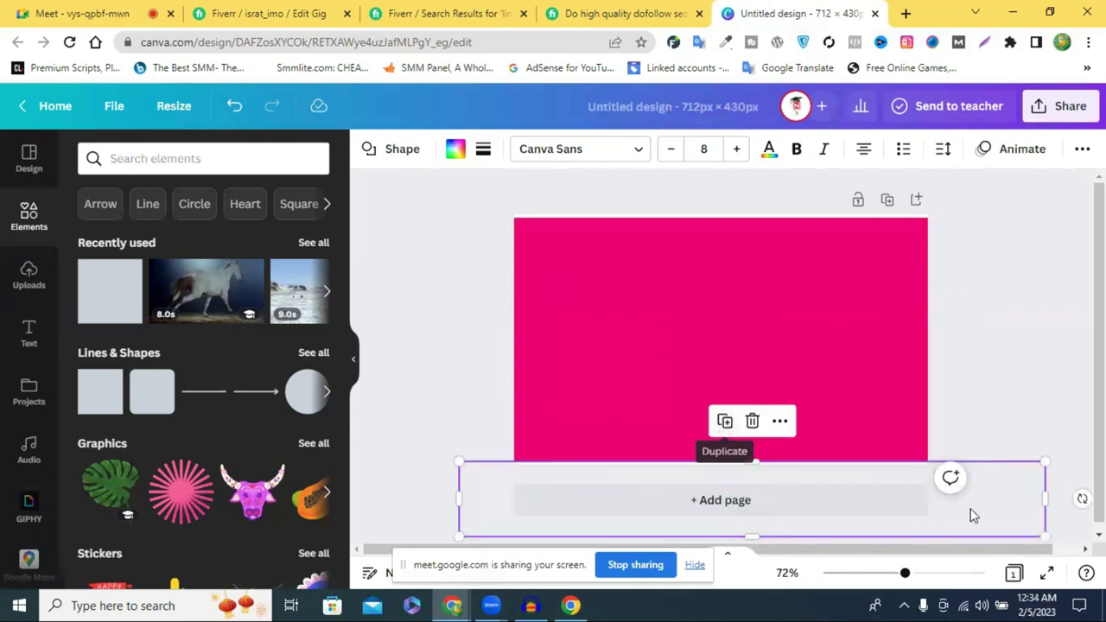
Duplicate the white bar again, move the copy to the page's right edge and extend it over the full page height.
{"action": "key", "text": "ctrl+z"}
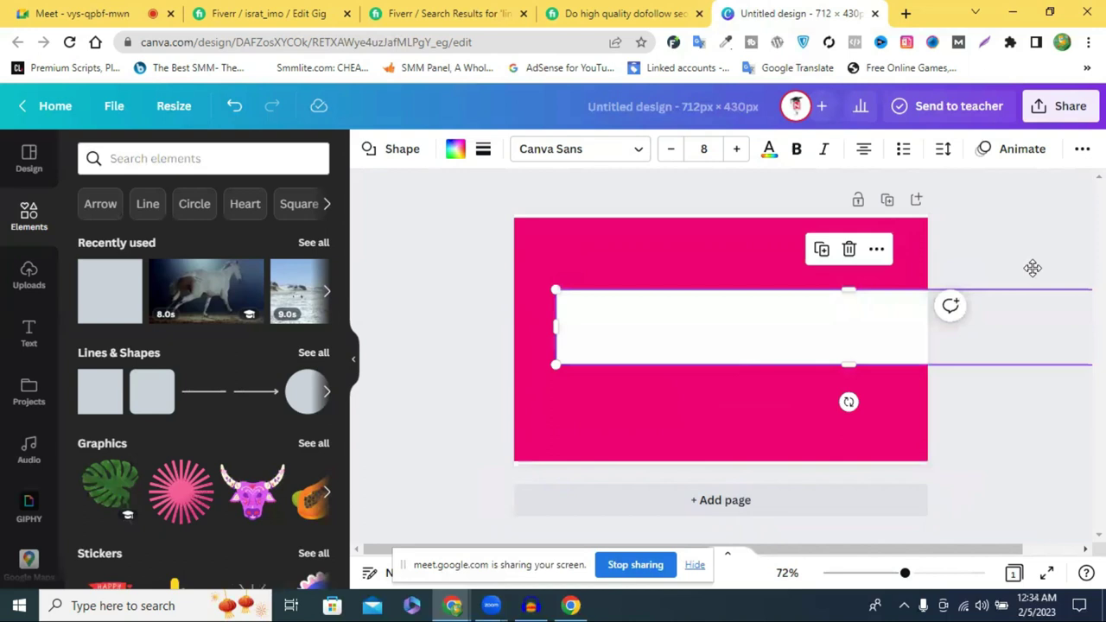
{"action": "key", "text": "ctrl+z"}
{"action": "key", "text": "ctrl+z"}
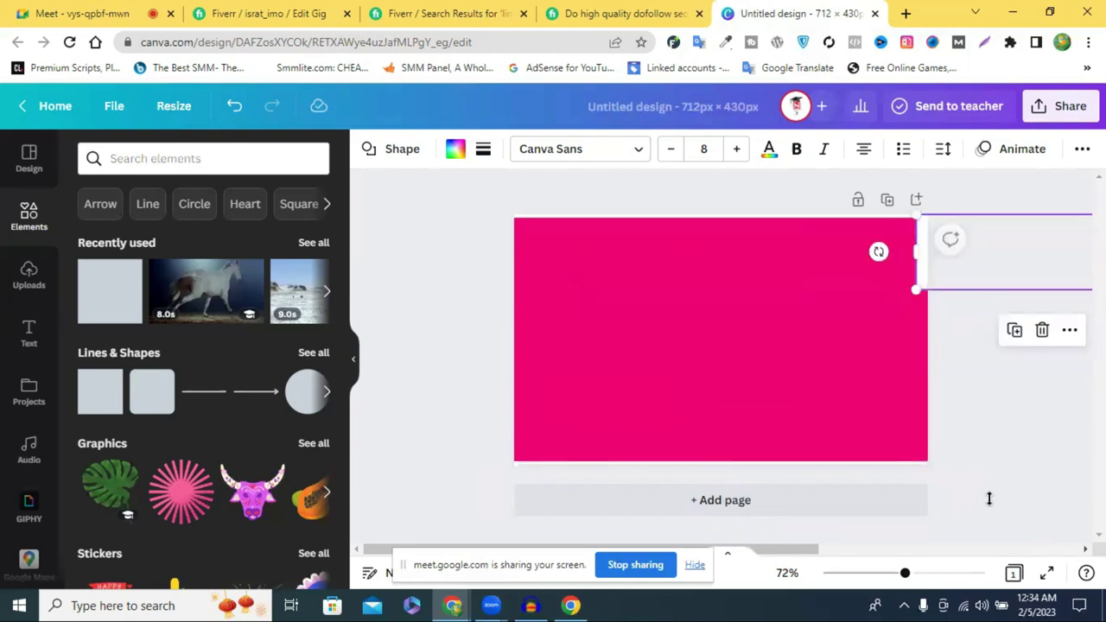
{"action": "left_click_drag", "start_coordinate": [989, 499], "coordinate": [990, 496]}
{"action": "left_click", "coordinate": [912, 372]}
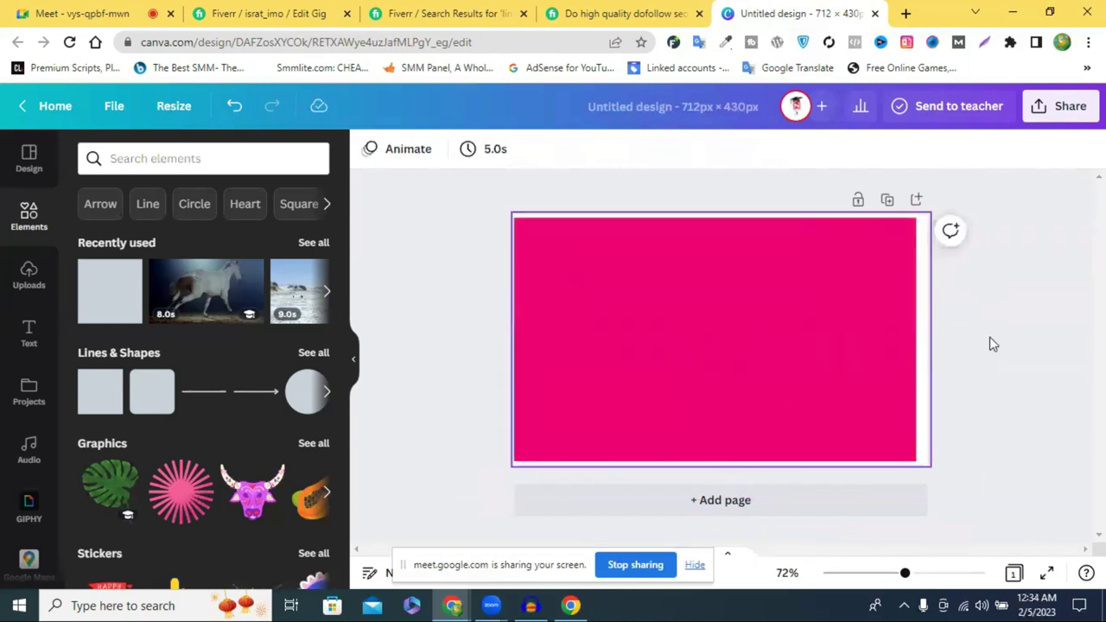
Shift the right-hand white bar outward to leave a thin strip matching the top and bottom borders.
{"action": "left_click", "coordinate": [921, 309]}
{"action": "left_click", "coordinate": [920, 307]}
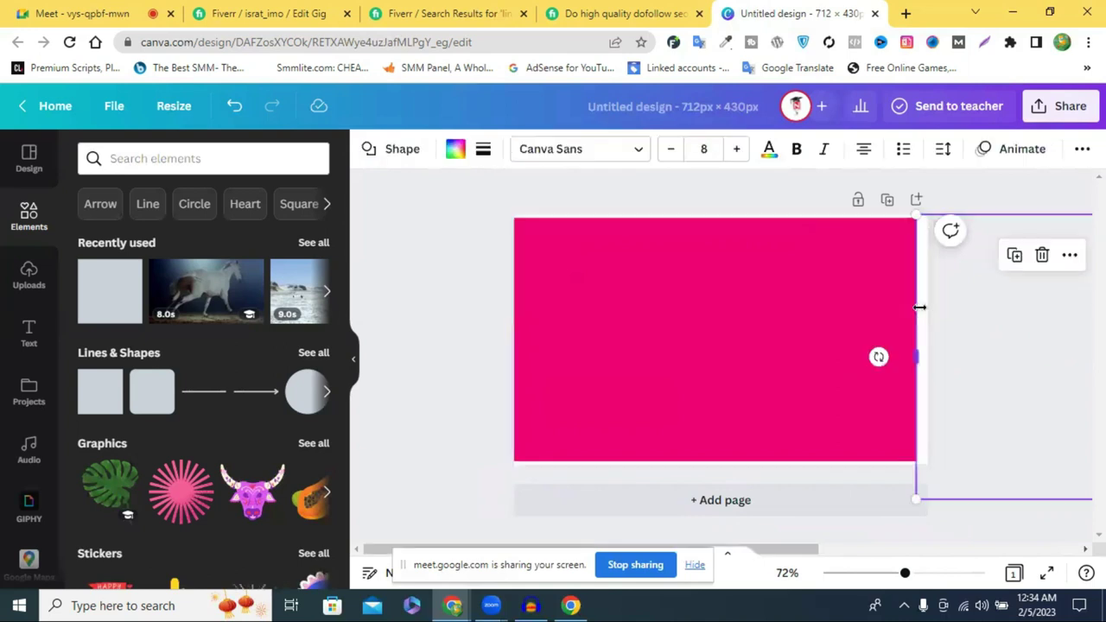
{"action": "left_click_drag", "start_coordinate": [919, 308], "coordinate": [924, 308]}
{"action": "left_click", "coordinate": [927, 301]}
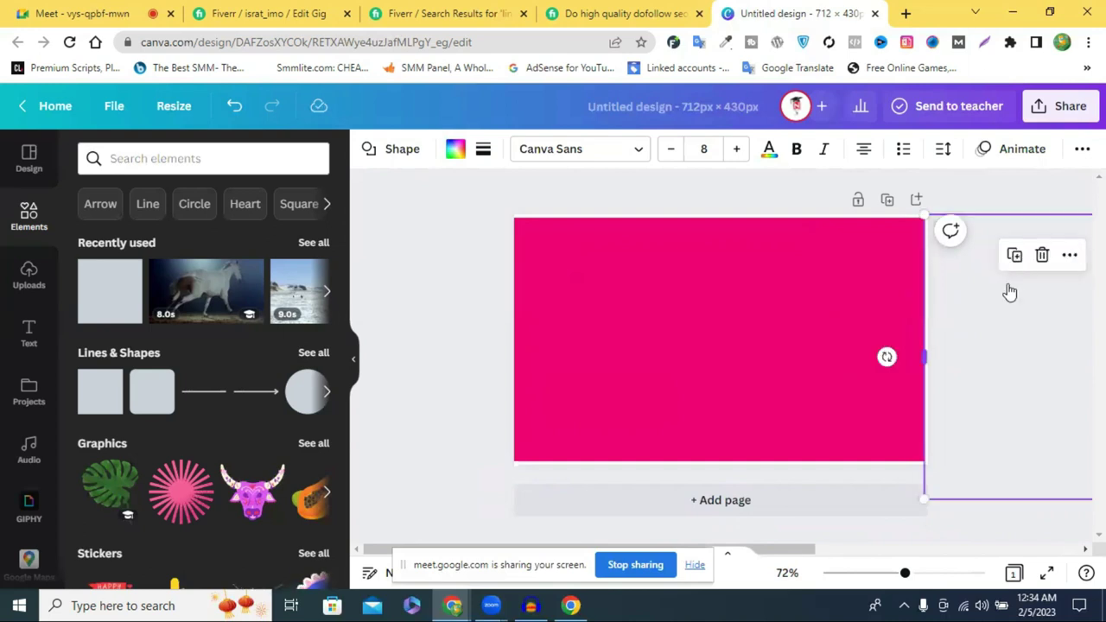
Copy the right-hand white bar to the page's left edge and align it as an equally thin strip, completing the border.
{"action": "left_click_drag", "start_coordinate": [565, 328], "coordinate": [460, 343]}
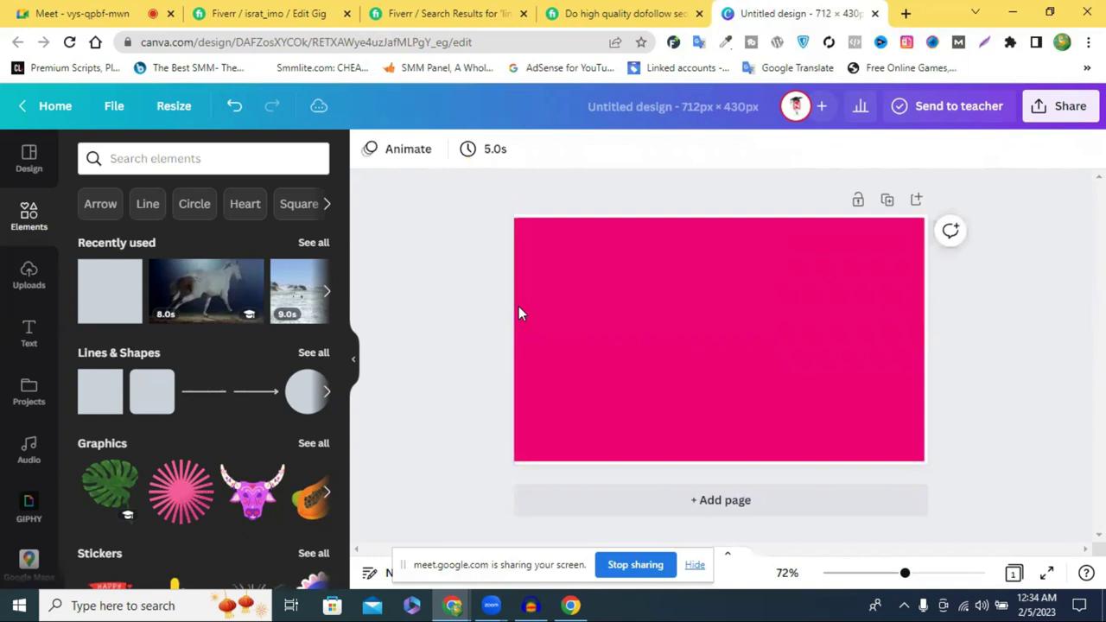
{"action": "left_click", "coordinate": [938, 265]}
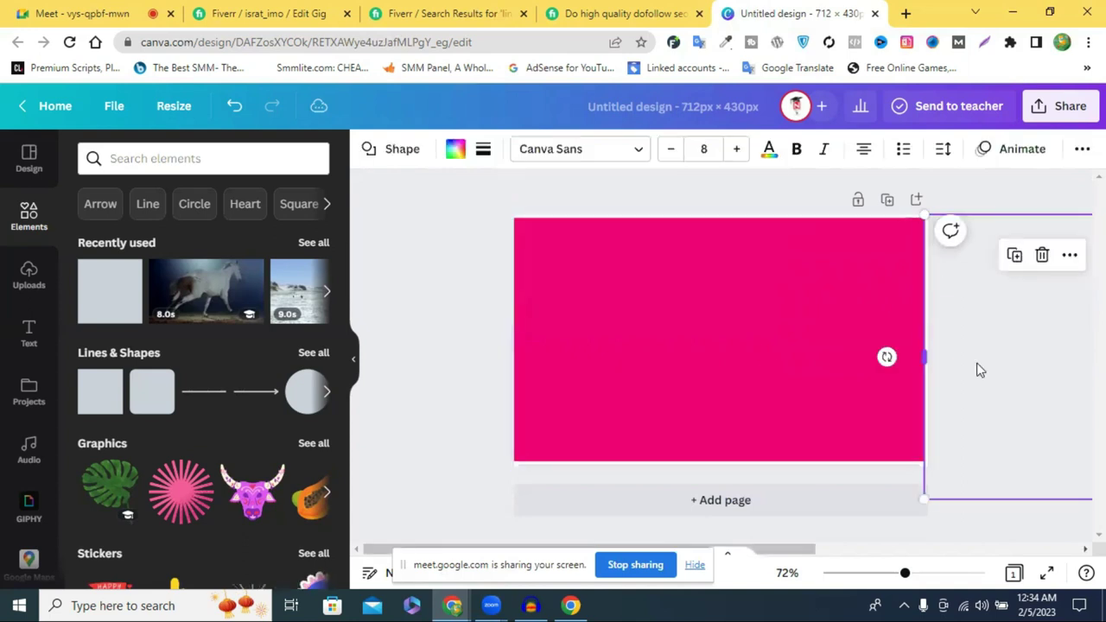
{"action": "left_click_drag", "start_coordinate": [980, 370], "coordinate": [989, 379]}
{"action": "left_click_drag", "start_coordinate": [618, 314], "coordinate": [464, 319]}
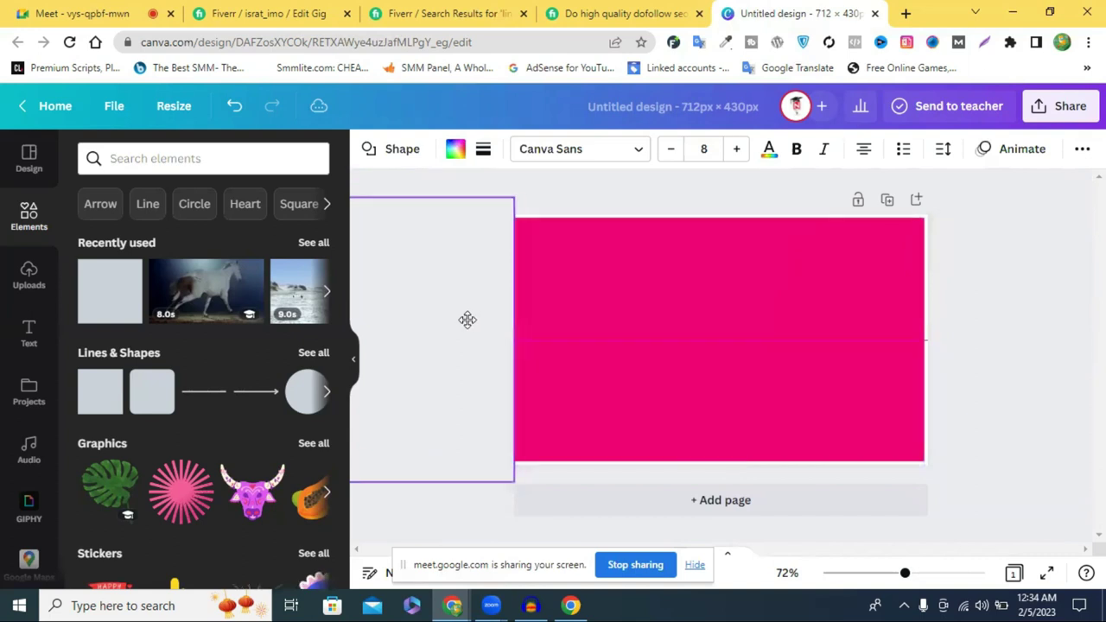
{"action": "left_click", "coordinate": [522, 385]}
{"action": "left_click_drag", "start_coordinate": [518, 344], "coordinate": [516, 341]}
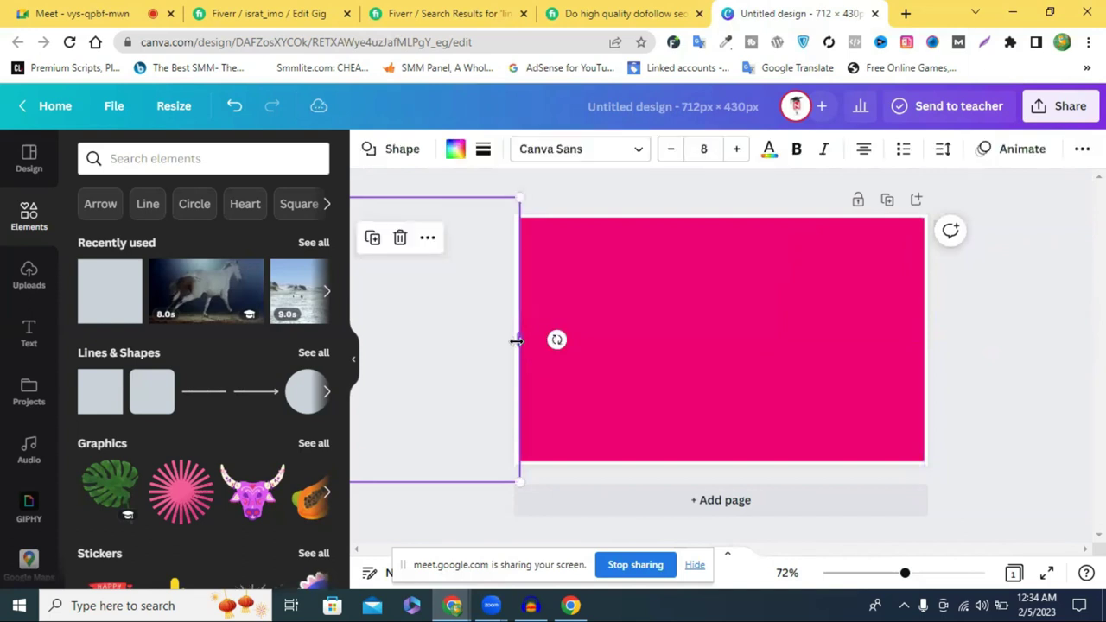
{"action": "left_click", "coordinate": [956, 370]}
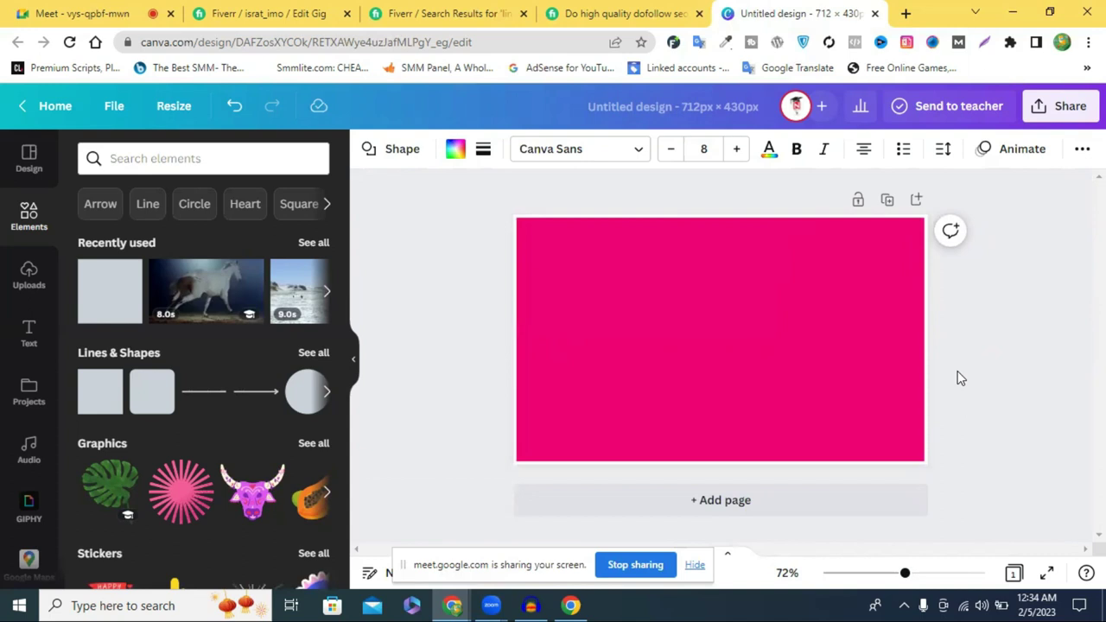
{"action": "key", "text": "Tab"}
{"action": "left_click", "coordinate": [949, 408]}
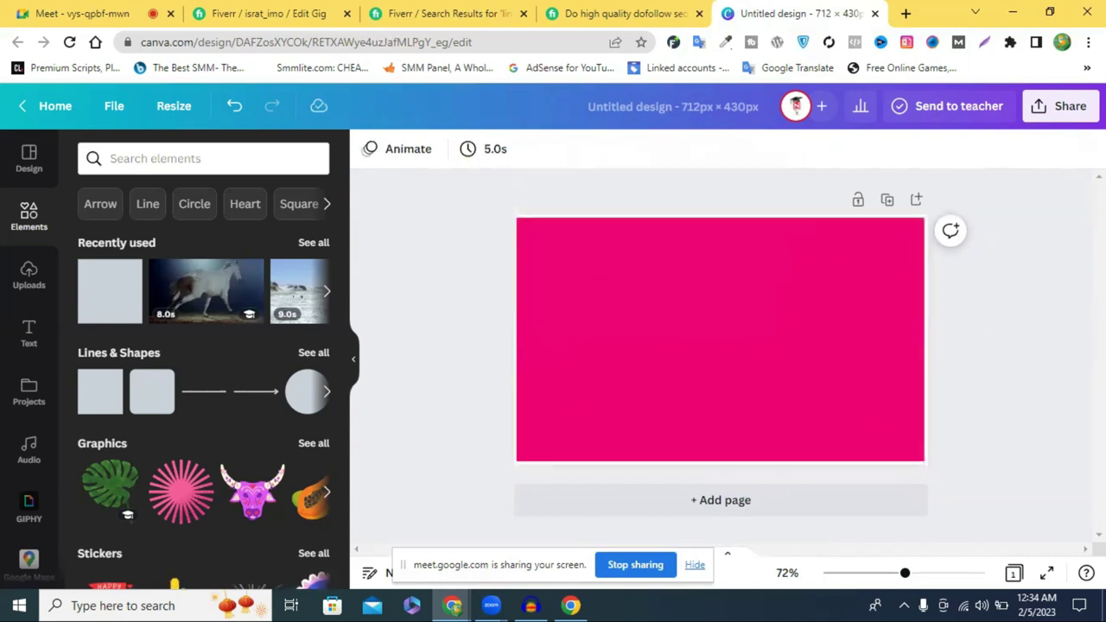
Switch to Fiverr and examine the DA50+ backlinks gig cover and the other covers in the link building search results.
{"action": "left_click", "coordinate": [581, 14]}
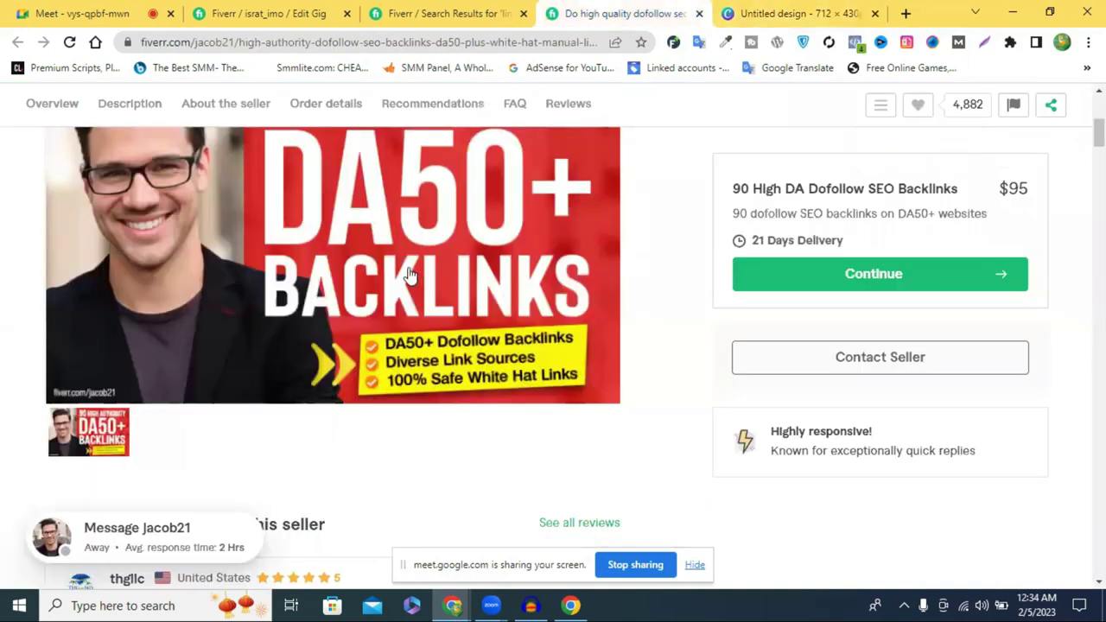
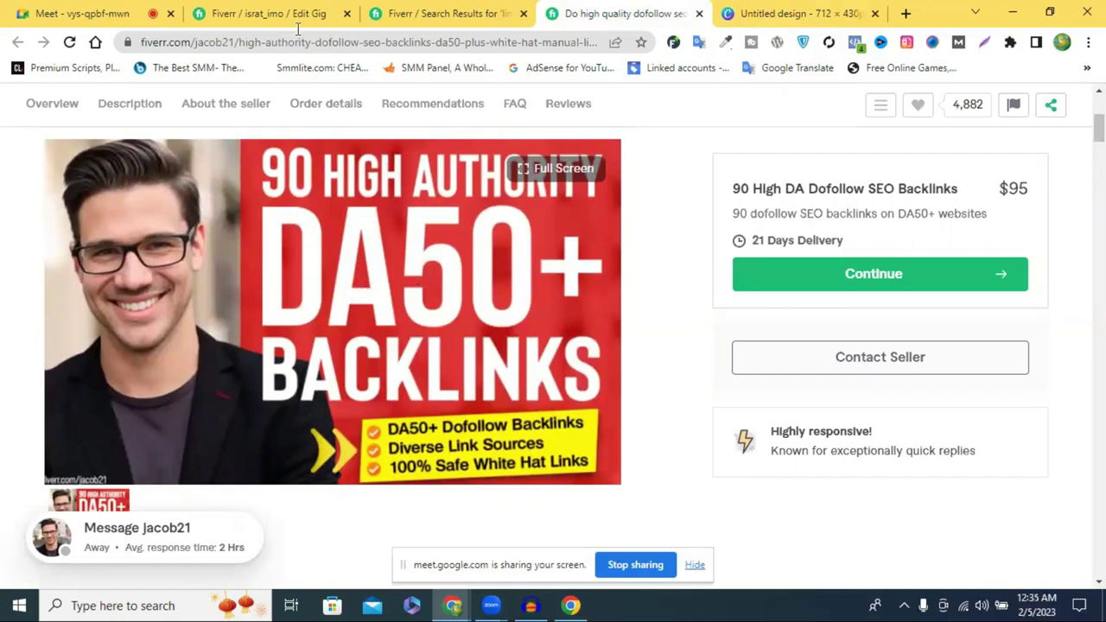
{"action": "left_click", "coordinate": [276, 13]}
{"action": "left_click", "coordinate": [432, 13]}
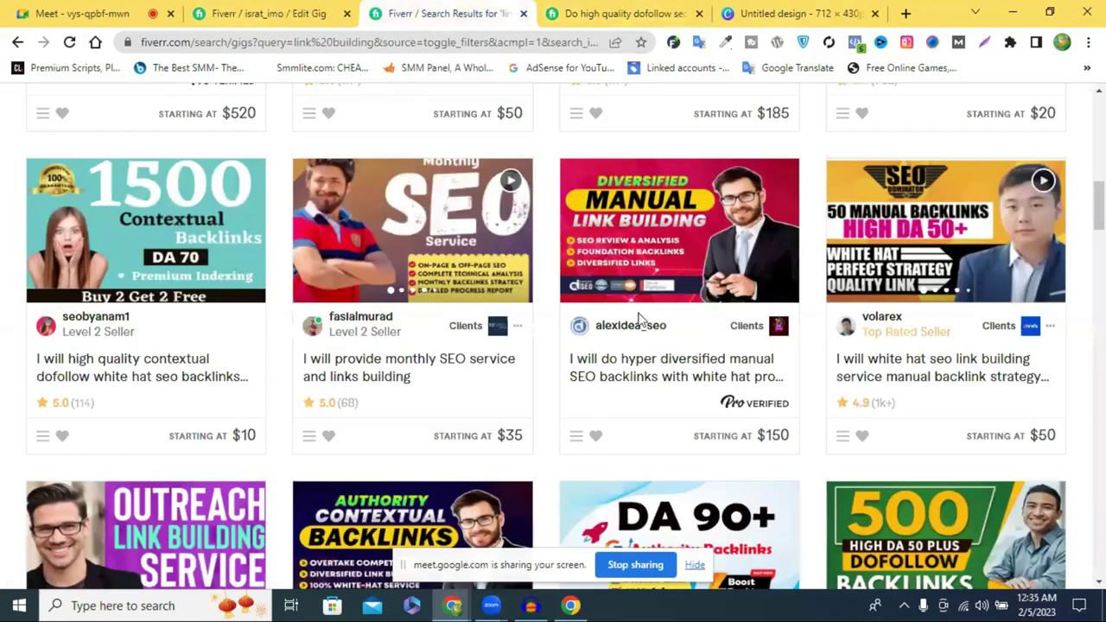
{"action": "scroll", "coordinate": [639, 320], "scroll_direction": "up", "scroll_amount": 1}
{"action": "scroll", "coordinate": [640, 320], "scroll_direction": "up", "scroll_amount": 5}
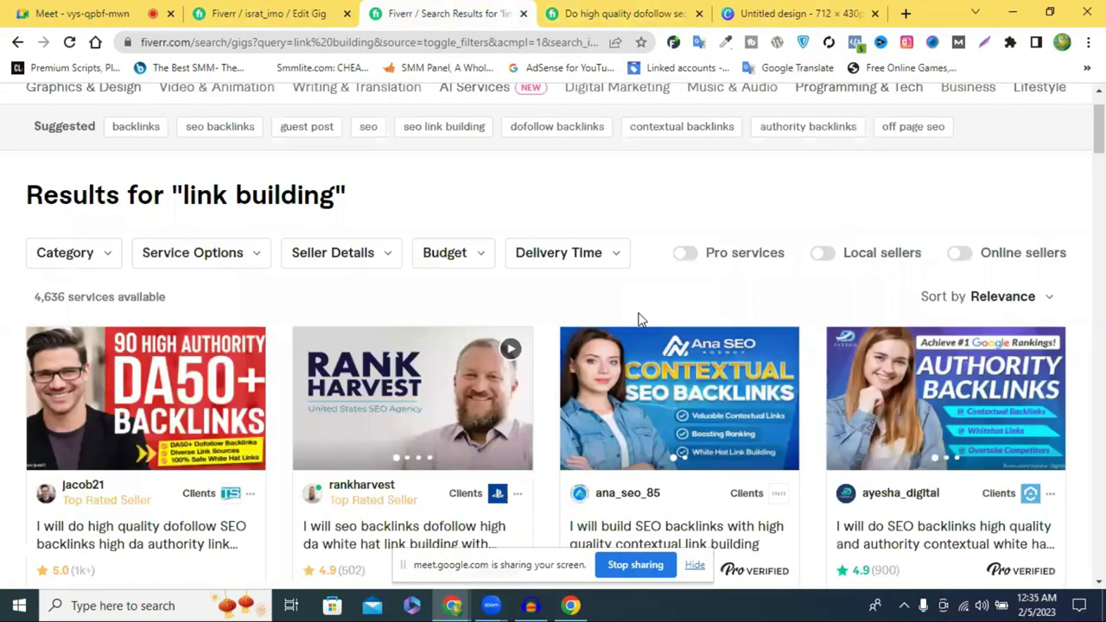
{"action": "scroll", "coordinate": [640, 320], "scroll_direction": "up", "scroll_amount": 1}
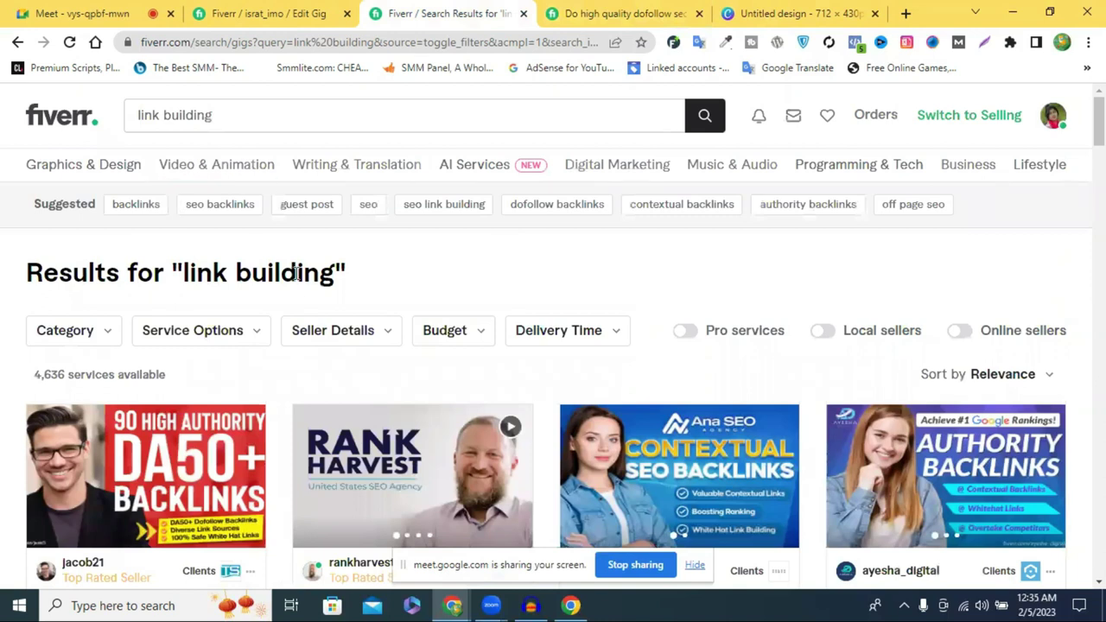
{"action": "scroll", "coordinate": [311, 285], "scroll_direction": "down", "scroll_amount": 4}
{"action": "scroll", "coordinate": [519, 311], "scroll_direction": "down", "scroll_amount": 2}
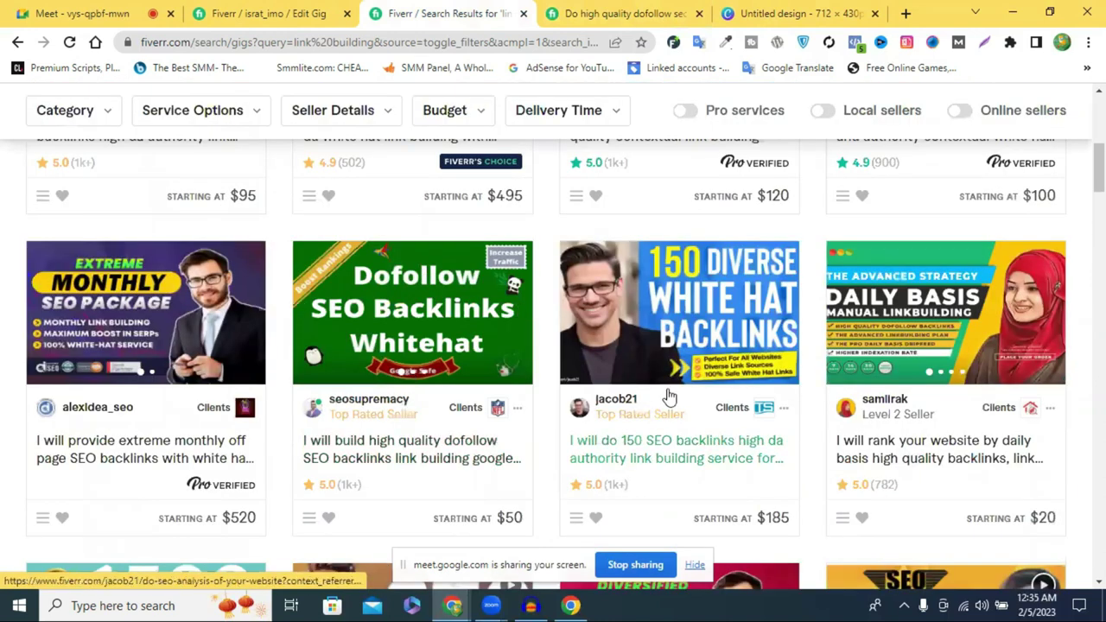
{"action": "scroll", "coordinate": [669, 397], "scroll_direction": "down", "scroll_amount": 3}
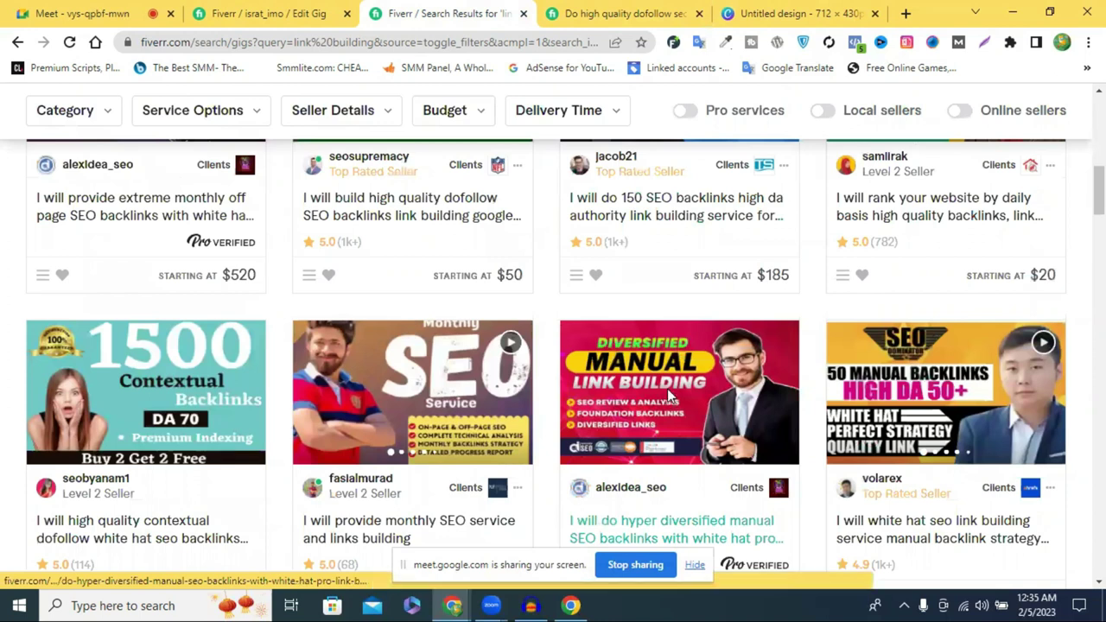
Open the green "500 High DA 50 Plus Dofollow Backlinks" gig from the search results and examine its cover.
{"action": "scroll", "coordinate": [670, 397], "scroll_direction": "down", "scroll_amount": 2}
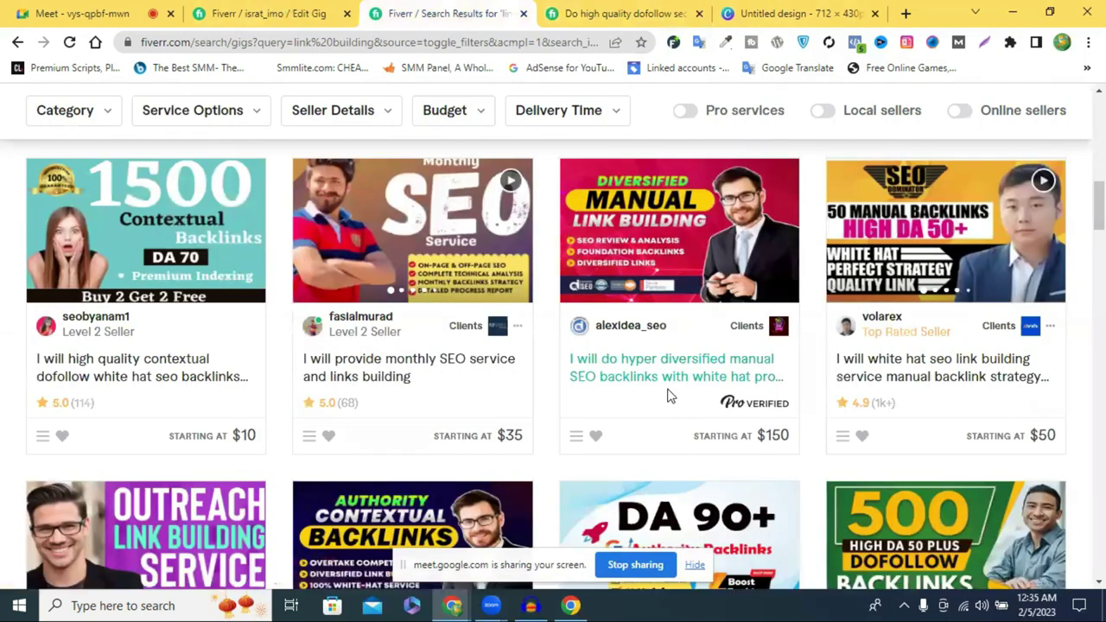
{"action": "scroll", "coordinate": [670, 396], "scroll_direction": "down", "scroll_amount": 1}
{"action": "scroll", "coordinate": [914, 280], "scroll_direction": "down", "scroll_amount": 2}
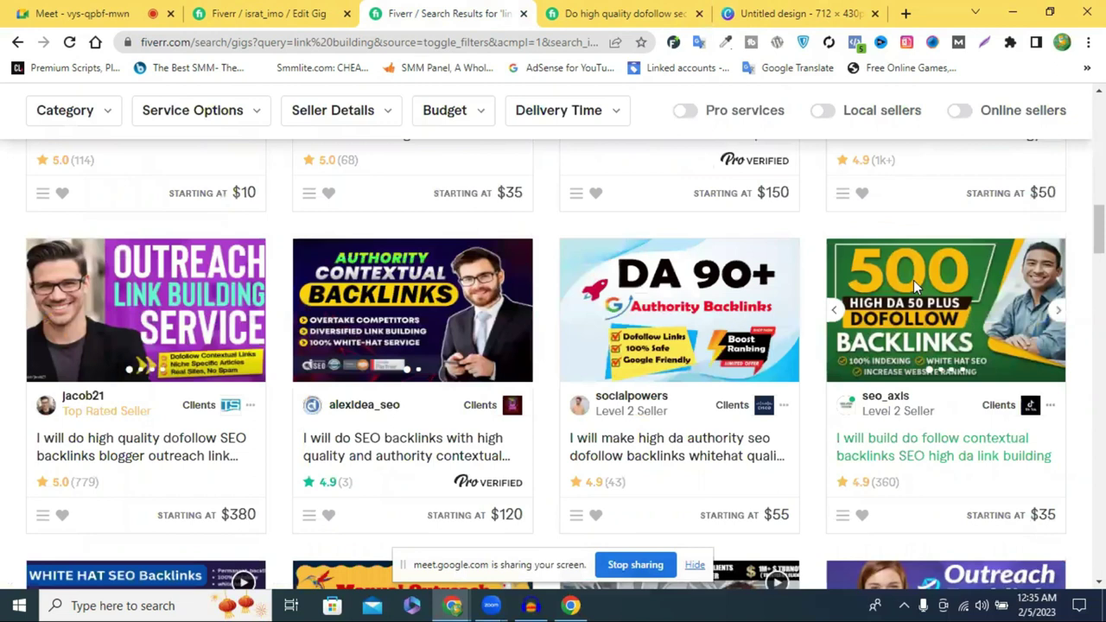
{"action": "left_click", "coordinate": [913, 280]}
{"action": "left_click", "coordinate": [799, 13]}
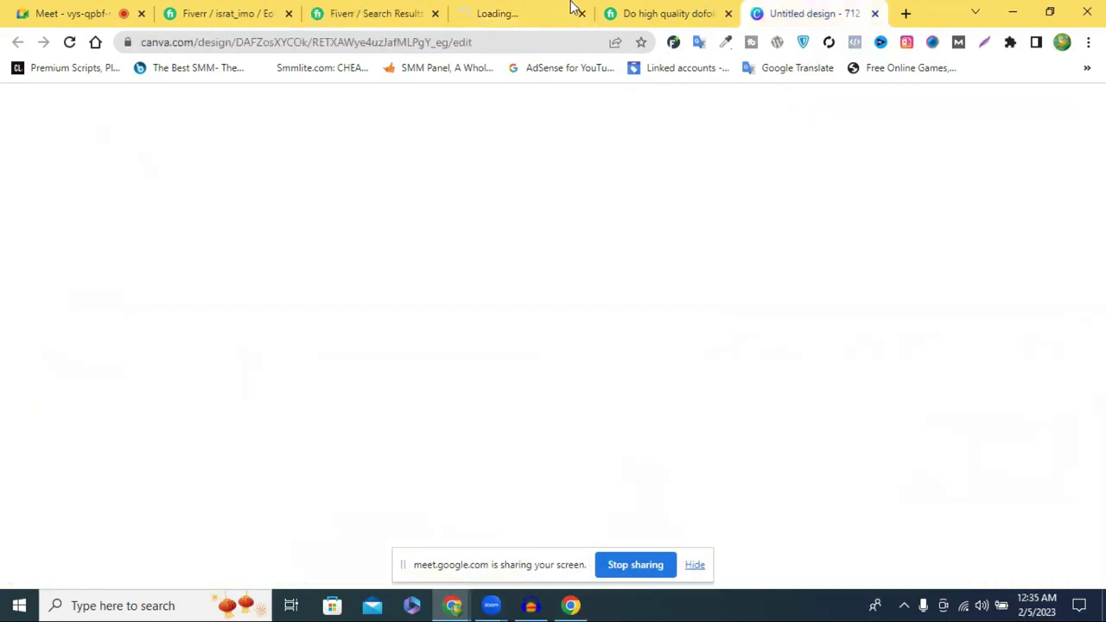
{"action": "key", "text": "ctrl+shift+Tab"}
{"action": "key", "text": "ctrl+shift+Tab"}
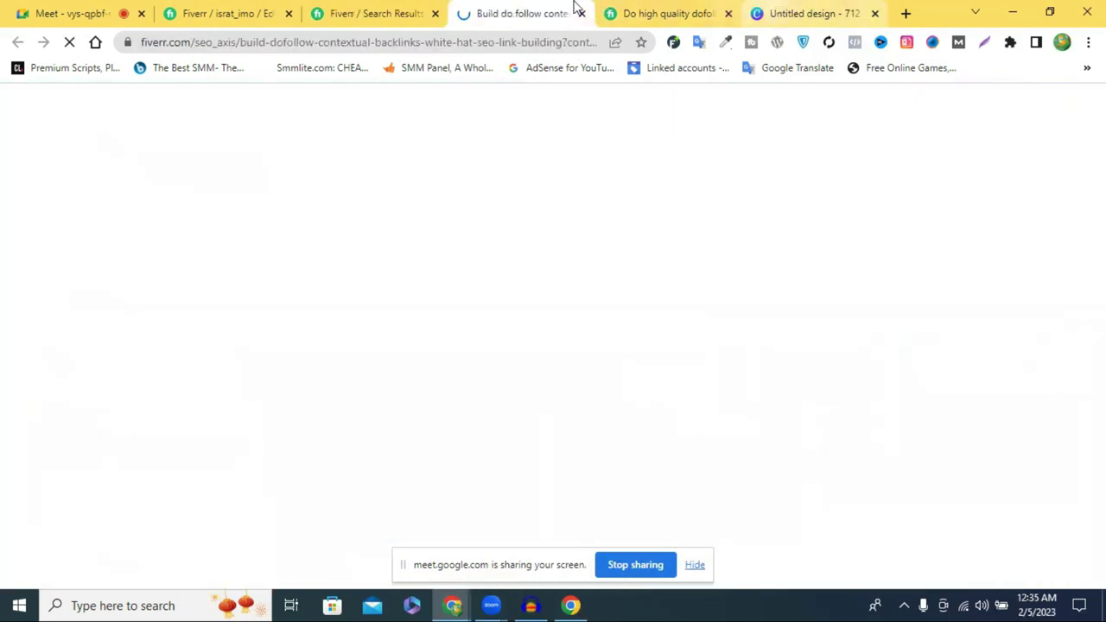
{"action": "key", "text": "ctrl+Tab"}
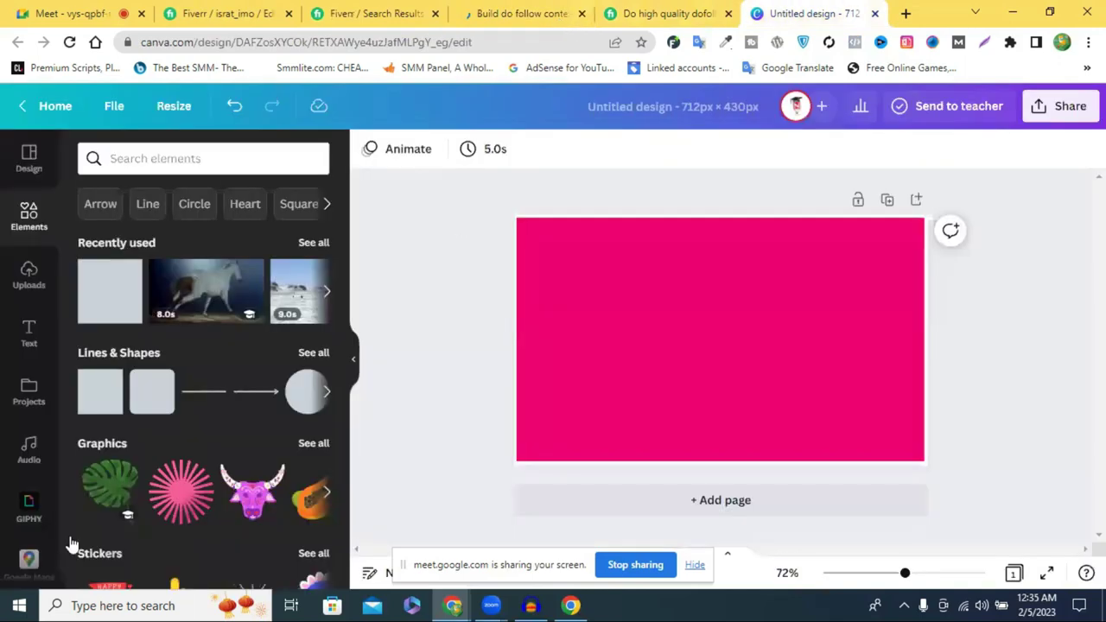
{"action": "key", "text": "ctrl+shift+Tab"}
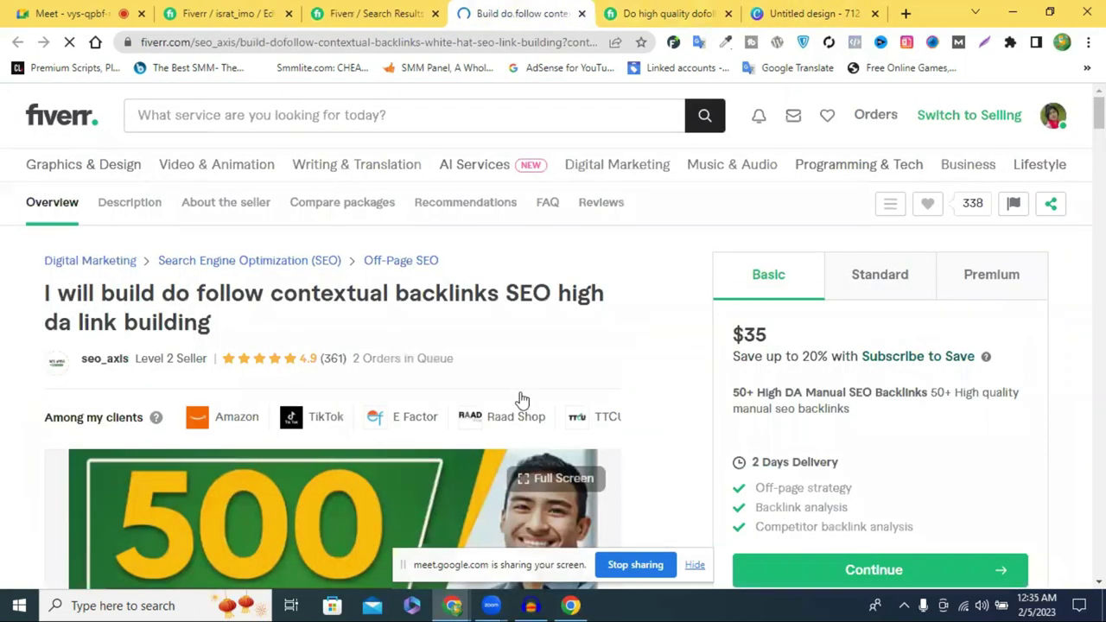
{"action": "scroll", "coordinate": [561, 354], "scroll_direction": "down", "scroll_amount": 1}
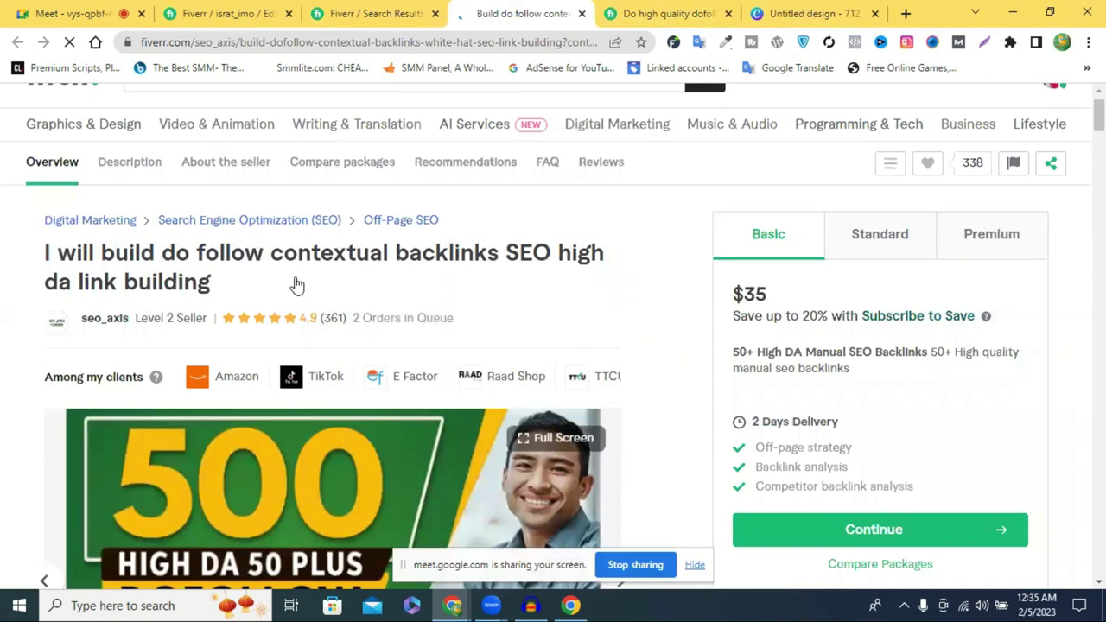
{"action": "scroll", "coordinate": [259, 303], "scroll_direction": "down", "scroll_amount": 3}
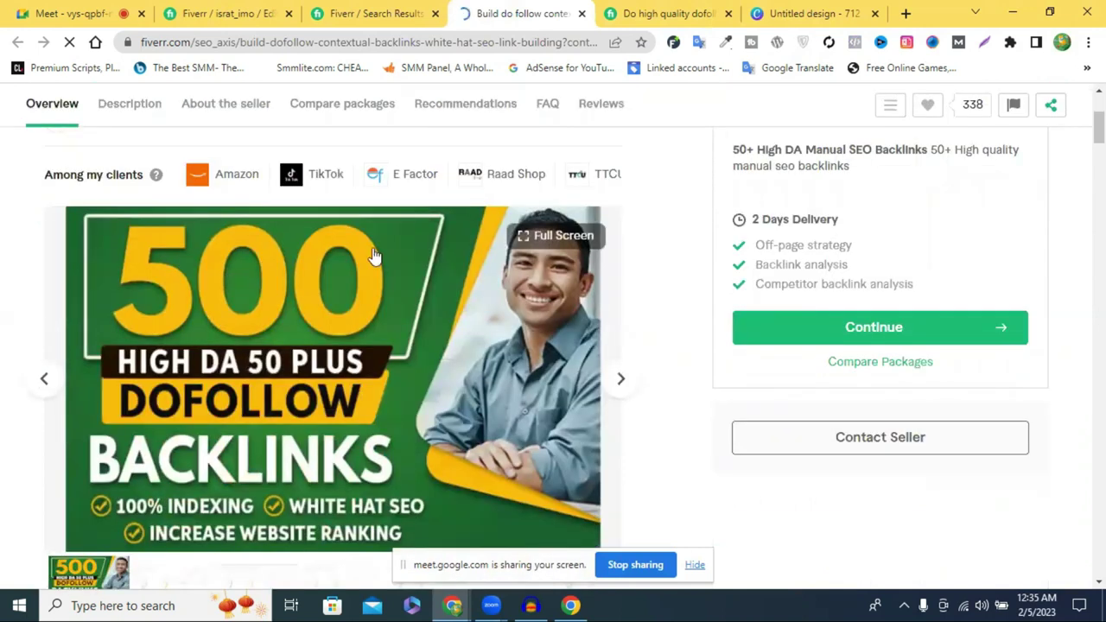
Switch to Canva and add a heading to the pink page with the text "500+".
{"action": "left_click", "coordinate": [787, 8]}
{"action": "left_click", "coordinate": [606, 289]}
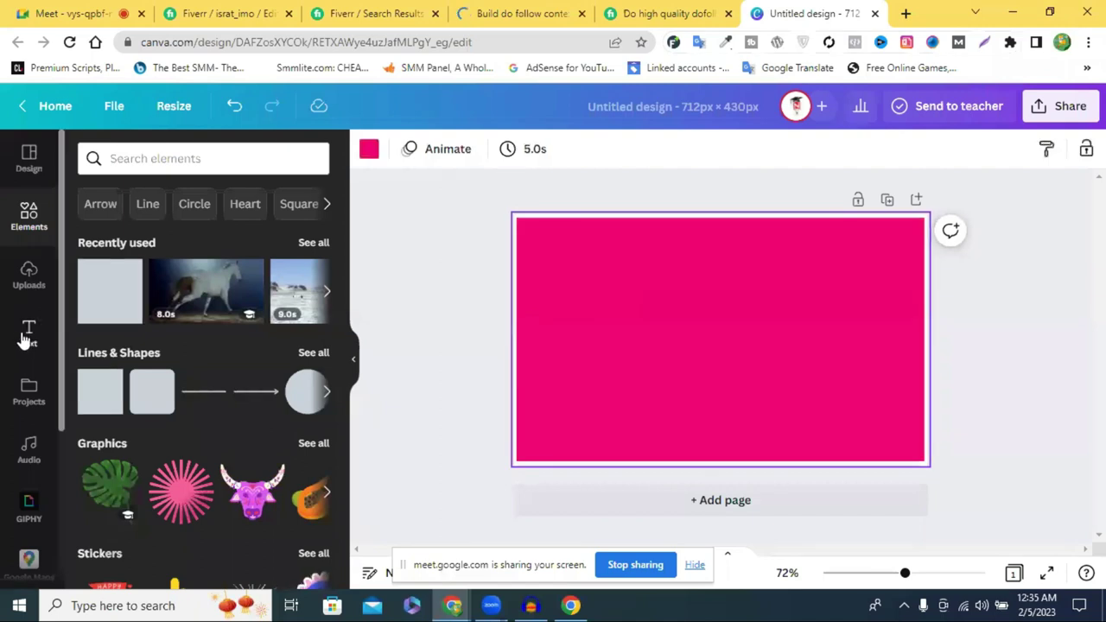
{"action": "left_click", "coordinate": [26, 337]}
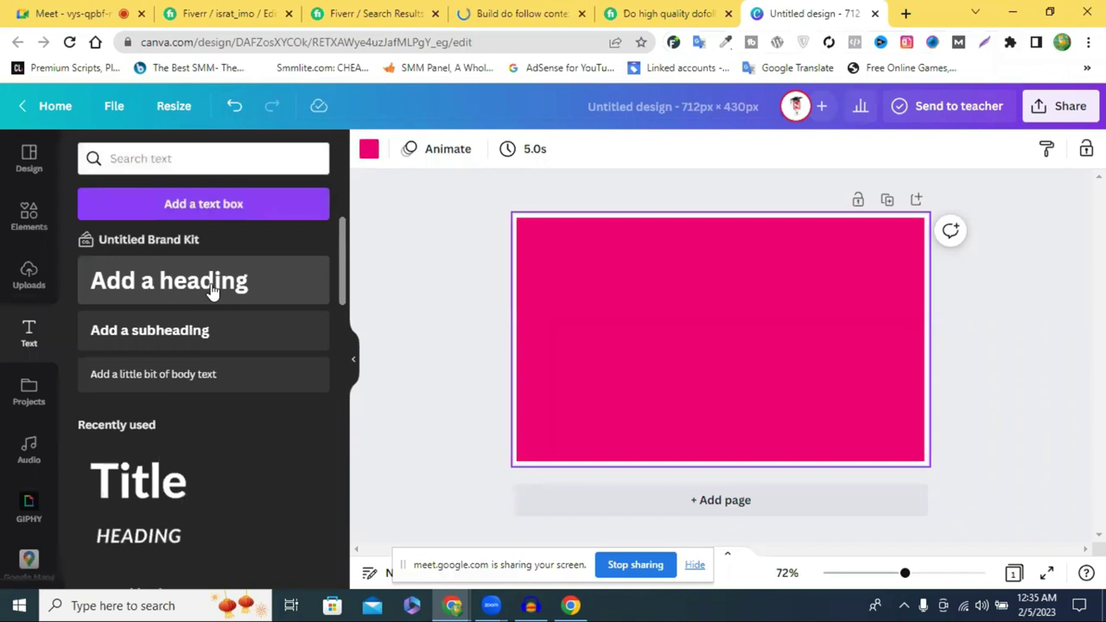
{"action": "left_click", "coordinate": [212, 288]}
{"action": "double_click", "coordinate": [695, 342]}
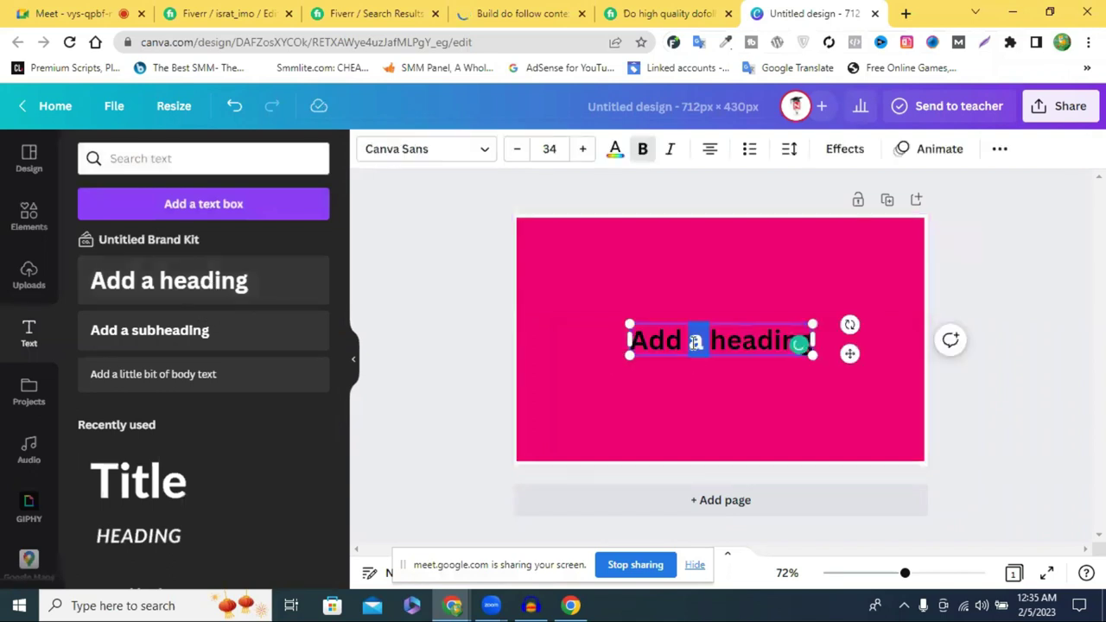
{"action": "triple_click", "coordinate": [695, 342]}
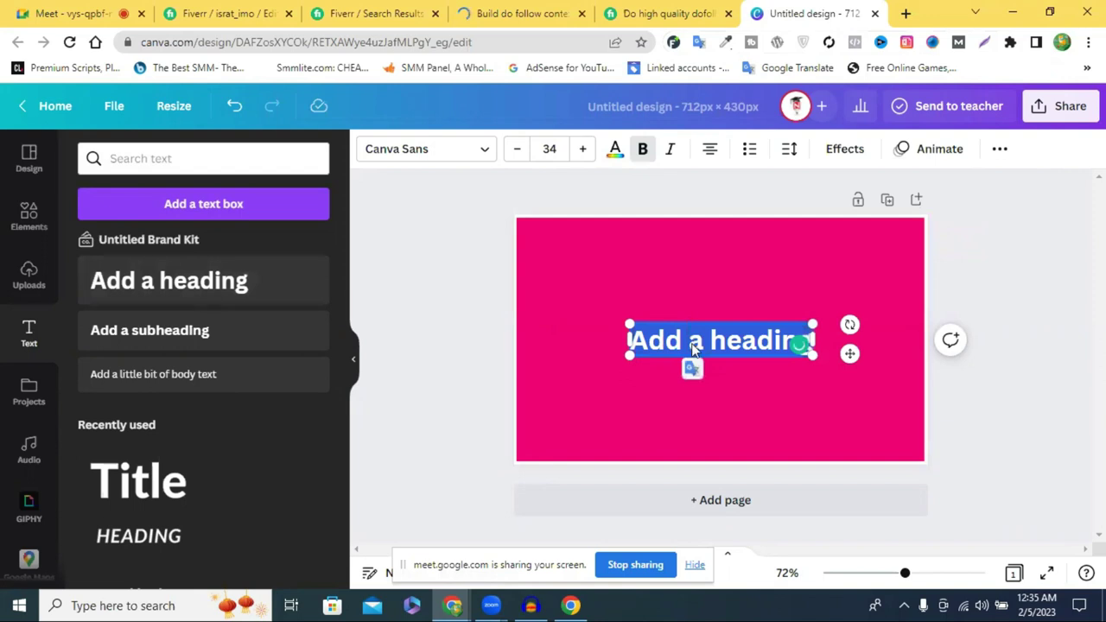
{"action": "type", "text": "%"}
{"action": "left_click_drag", "start_coordinate": [691, 343], "coordinate": [692, 350]}
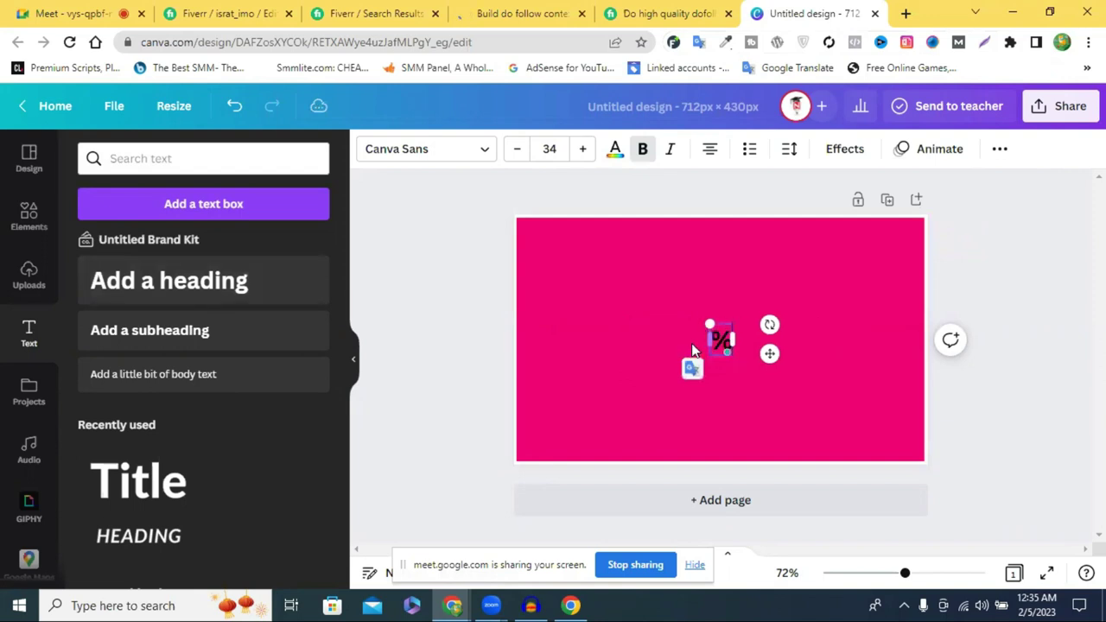
{"action": "type", "text": "500"}
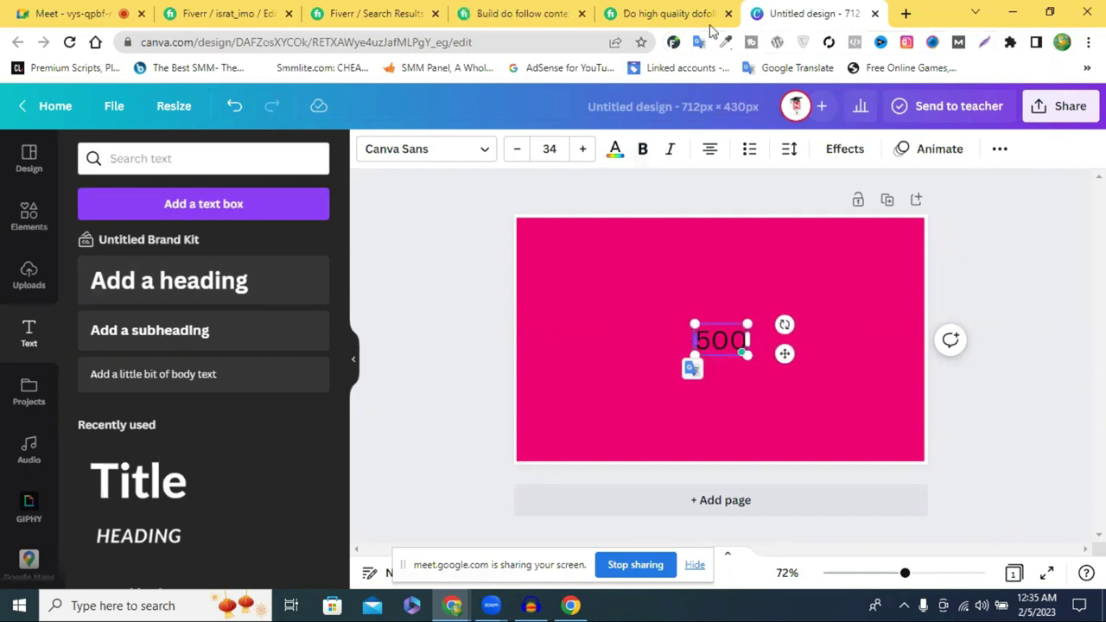
{"action": "type", "text": "+"}
Using the green gig cover as reference, move the "500+" heading to the page's upper area and enlarge it to font size 115.
{"action": "left_click", "coordinate": [631, 11]}
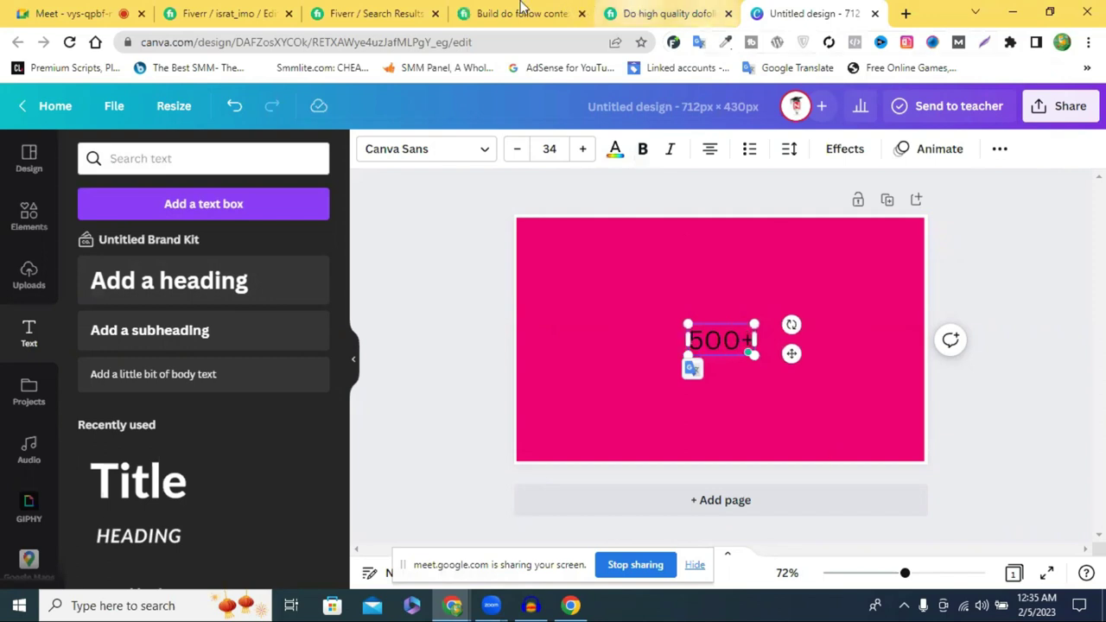
{"action": "left_click", "coordinate": [514, 10]}
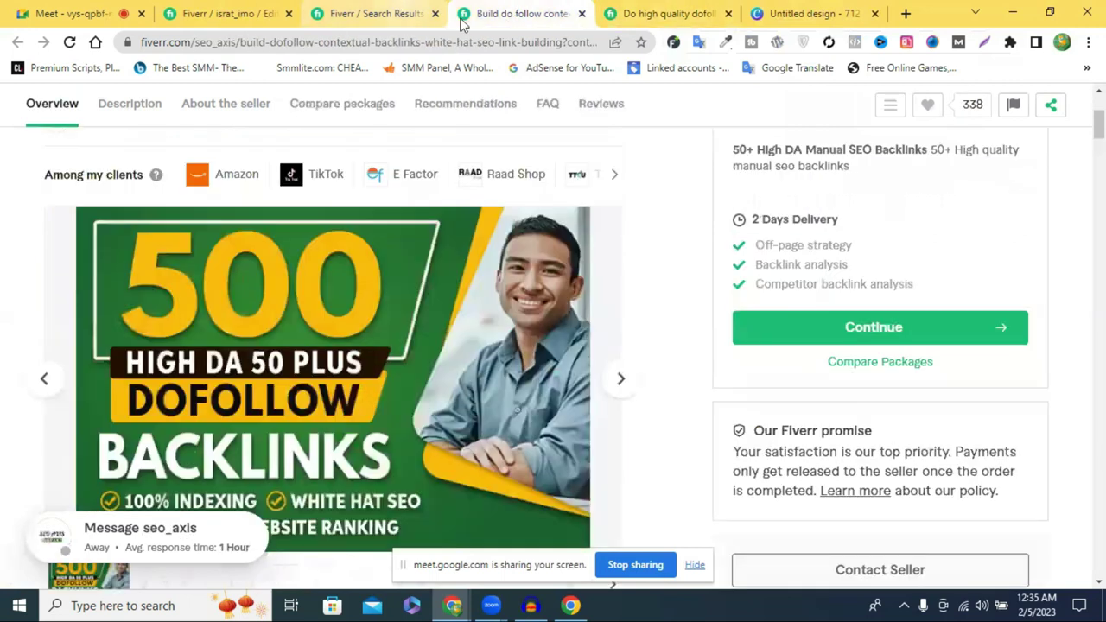
{"action": "left_click", "coordinate": [798, 13]}
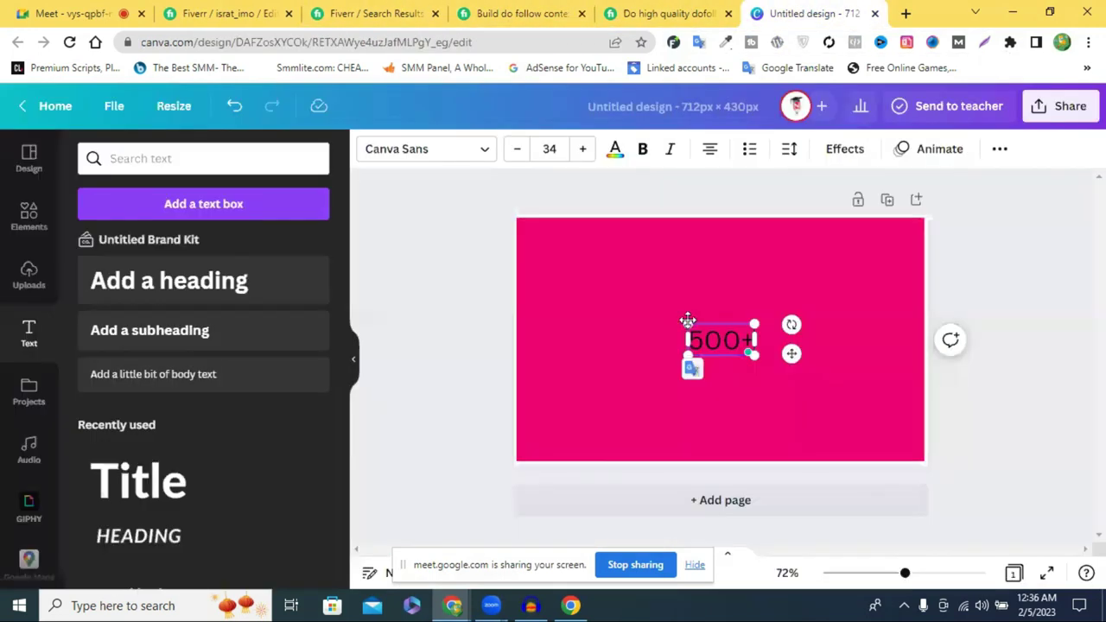
{"action": "left_click", "coordinate": [639, 286]}
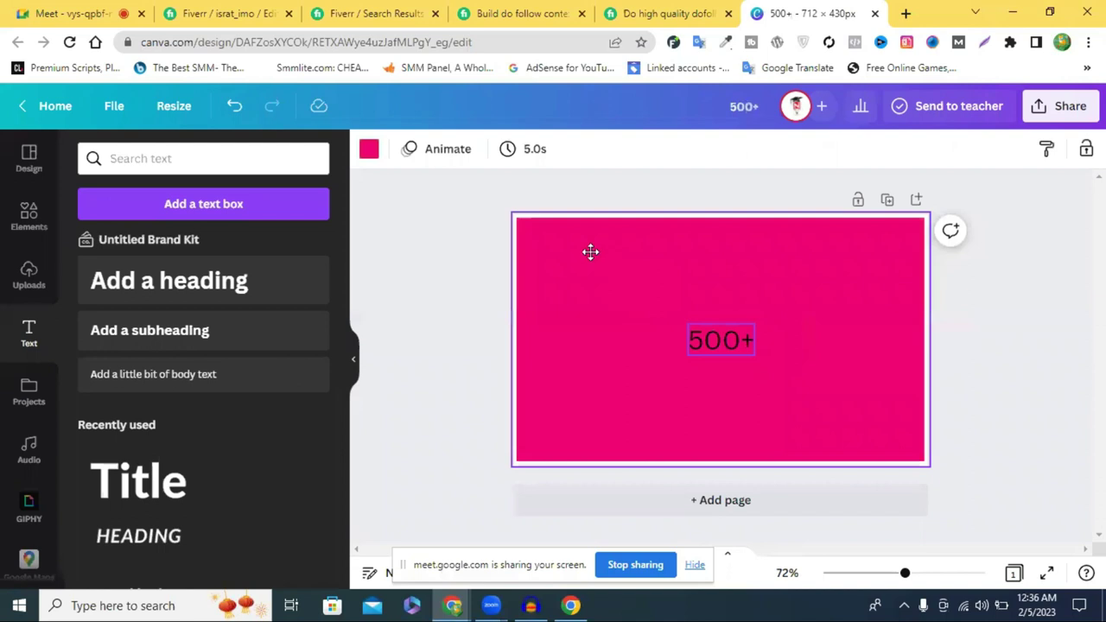
{"action": "left_click_drag", "start_coordinate": [718, 339], "coordinate": [596, 255]}
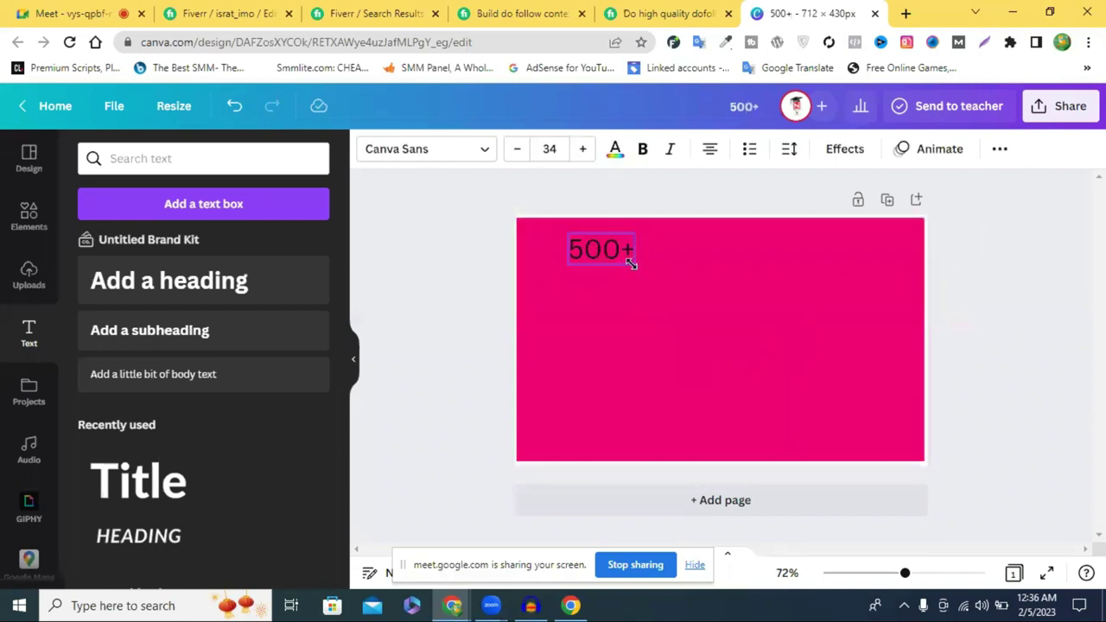
{"action": "left_click_drag", "start_coordinate": [655, 278], "coordinate": [808, 382]}
Make the "500+" heading bold.
{"action": "double_click", "coordinate": [679, 295]}
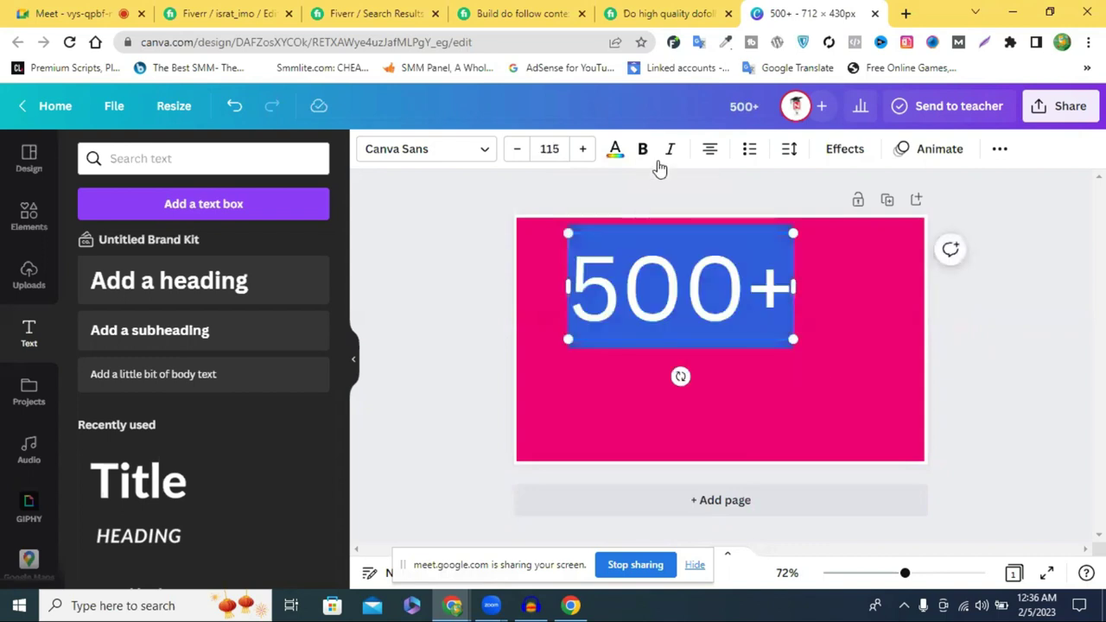
{"action": "left_click", "coordinate": [644, 151]}
{"action": "left_click", "coordinate": [1006, 339]}
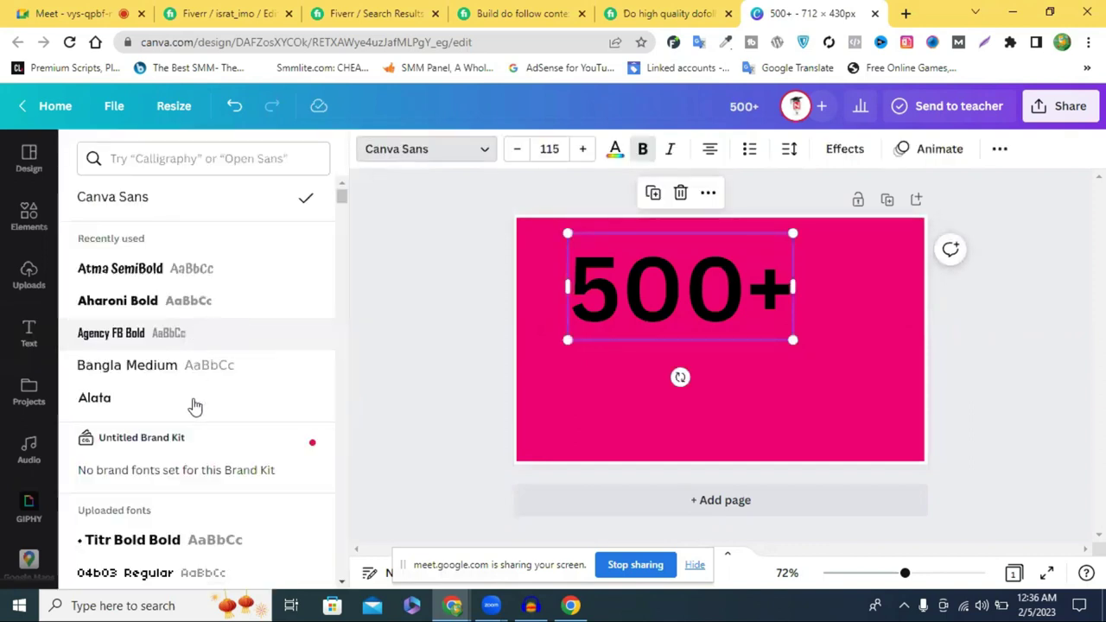
Try Aharoni Bold on the "500+" heading and set its font to Atma Bold instead.
{"action": "left_click", "coordinate": [165, 304]}
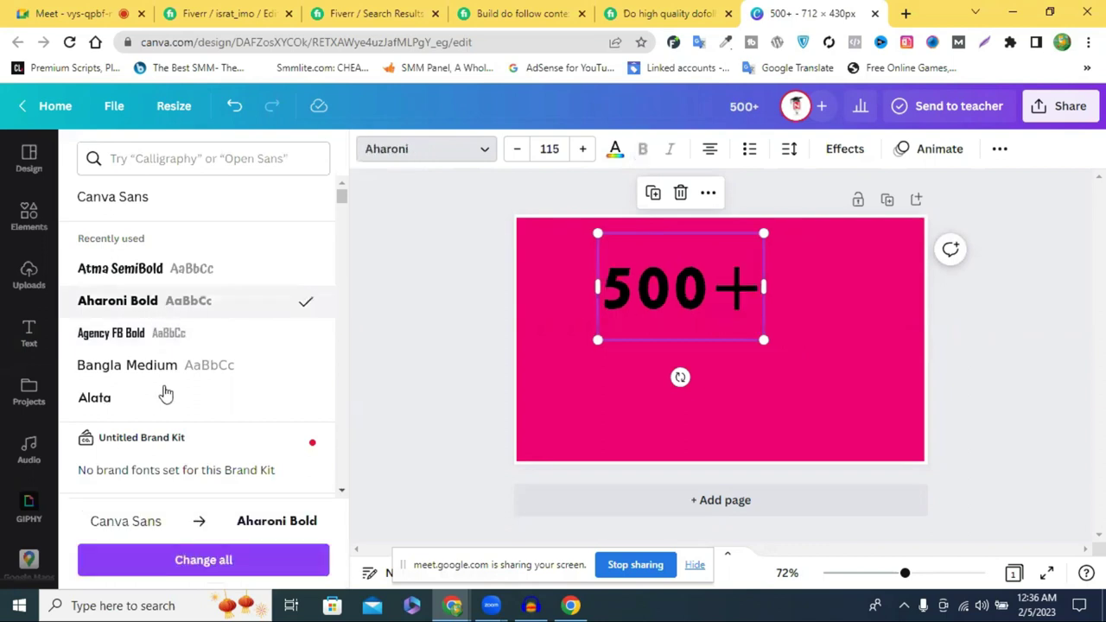
{"action": "scroll", "coordinate": [166, 394], "scroll_direction": "down", "scroll_amount": 5}
{"action": "scroll", "coordinate": [167, 387], "scroll_direction": "down", "scroll_amount": 3}
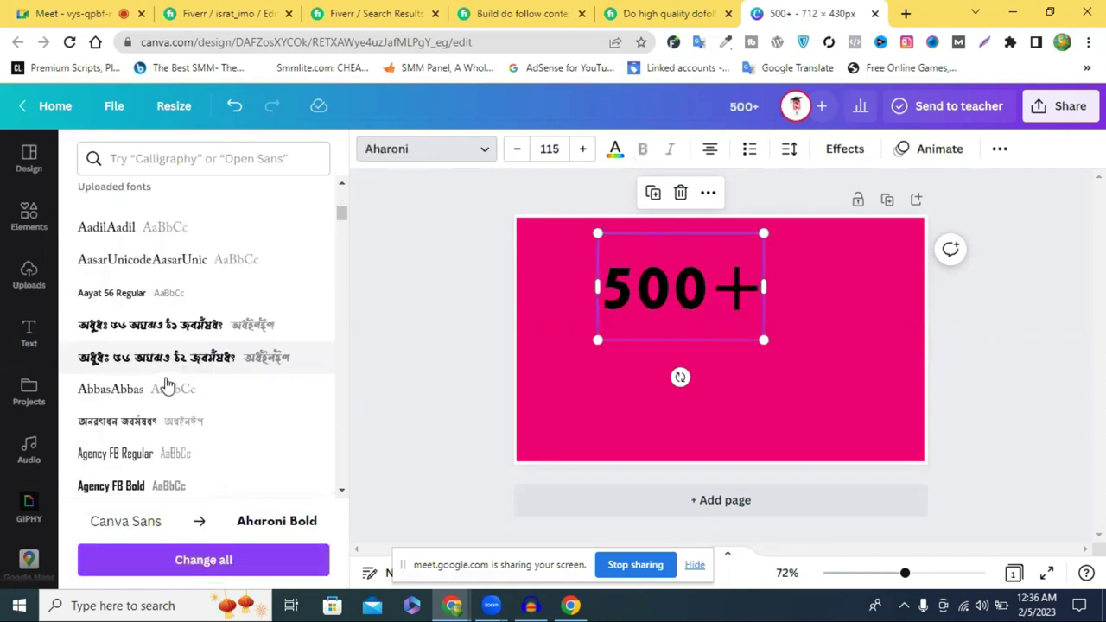
{"action": "scroll", "coordinate": [177, 226], "scroll_direction": "down", "scroll_amount": 3}
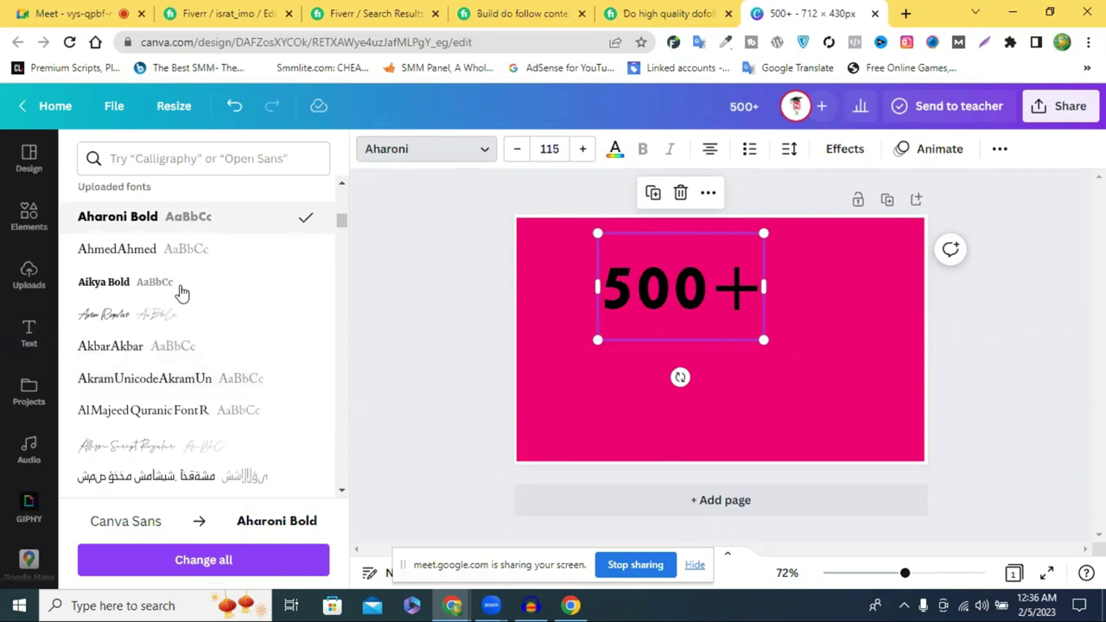
{"action": "scroll", "coordinate": [183, 294], "scroll_direction": "down", "scroll_amount": 3}
{"action": "scroll", "coordinate": [190, 307], "scroll_direction": "down", "scroll_amount": 3}
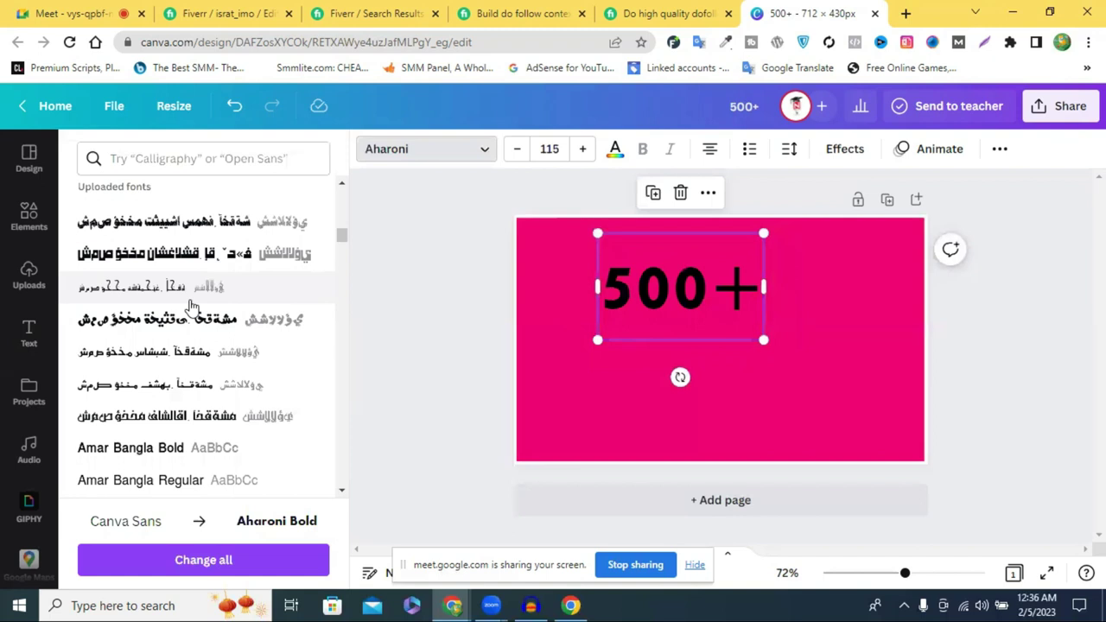
{"action": "scroll", "coordinate": [192, 307], "scroll_direction": "down", "scroll_amount": 3}
{"action": "scroll", "coordinate": [192, 306], "scroll_direction": "down", "scroll_amount": 3}
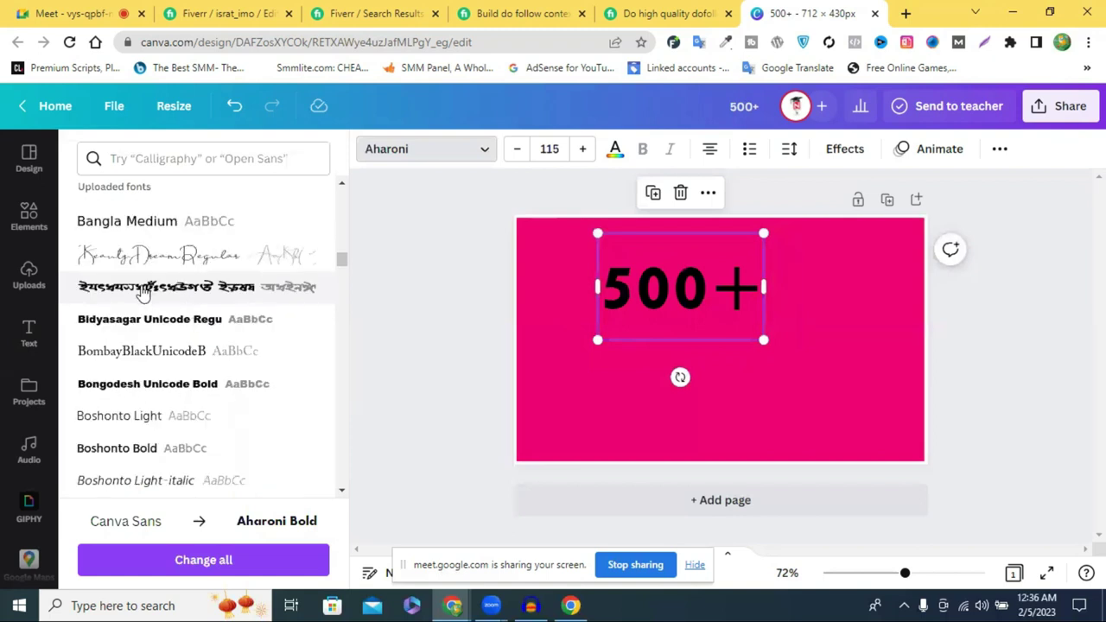
{"action": "scroll", "coordinate": [145, 291], "scroll_direction": "up", "scroll_amount": 3}
{"action": "left_click", "coordinate": [144, 291]}
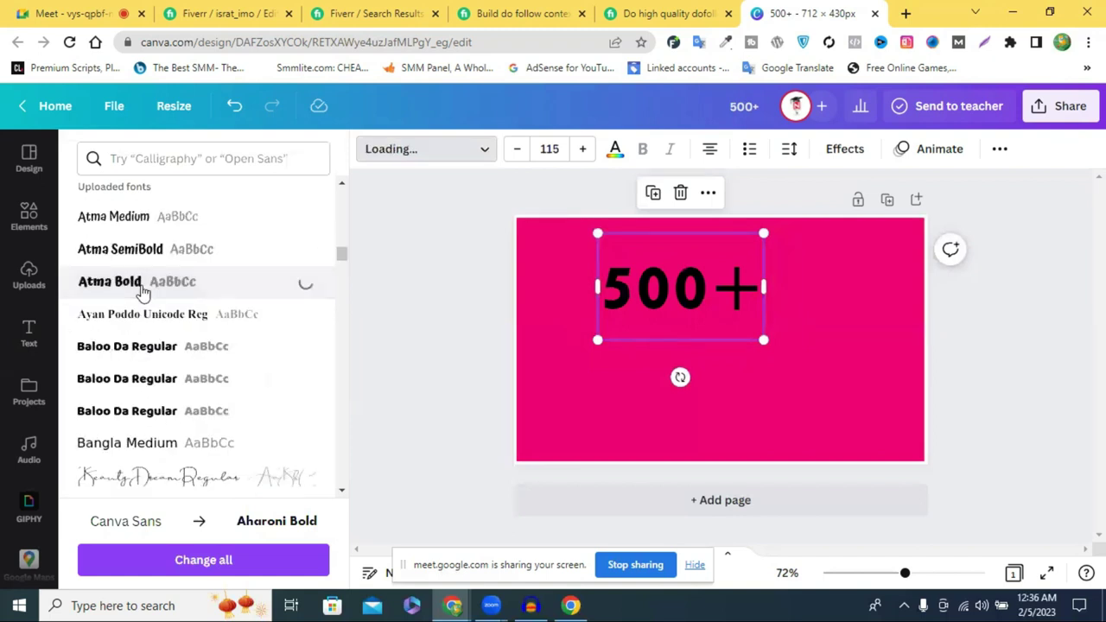
Set the font of the "500+" heading to Swera Demo Bold from the uploaded fonts.
{"action": "scroll", "coordinate": [159, 306], "scroll_direction": "down", "scroll_amount": 3}
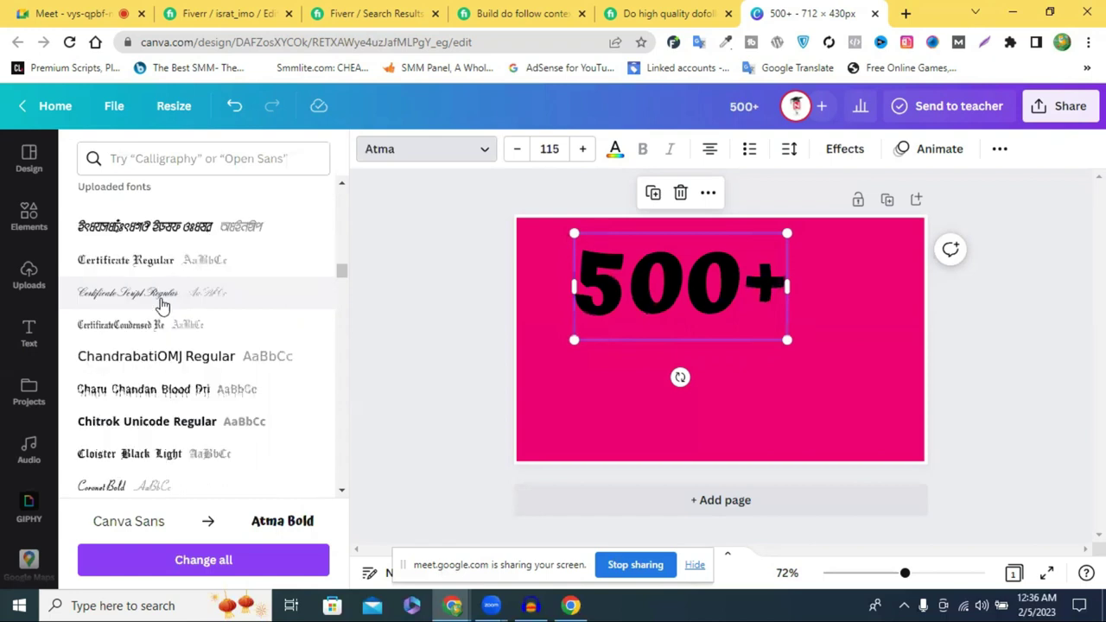
{"action": "scroll", "coordinate": [162, 304], "scroll_direction": "down", "scroll_amount": 3}
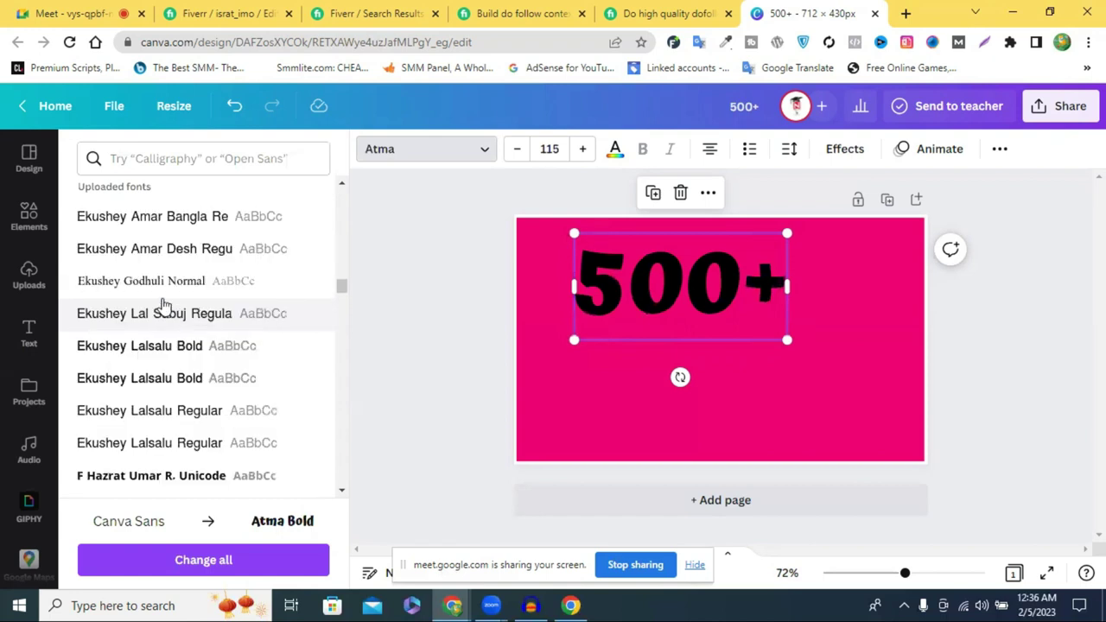
{"action": "scroll", "coordinate": [162, 305], "scroll_direction": "down", "scroll_amount": 3}
{"action": "scroll", "coordinate": [163, 306], "scroll_direction": "down", "scroll_amount": 3}
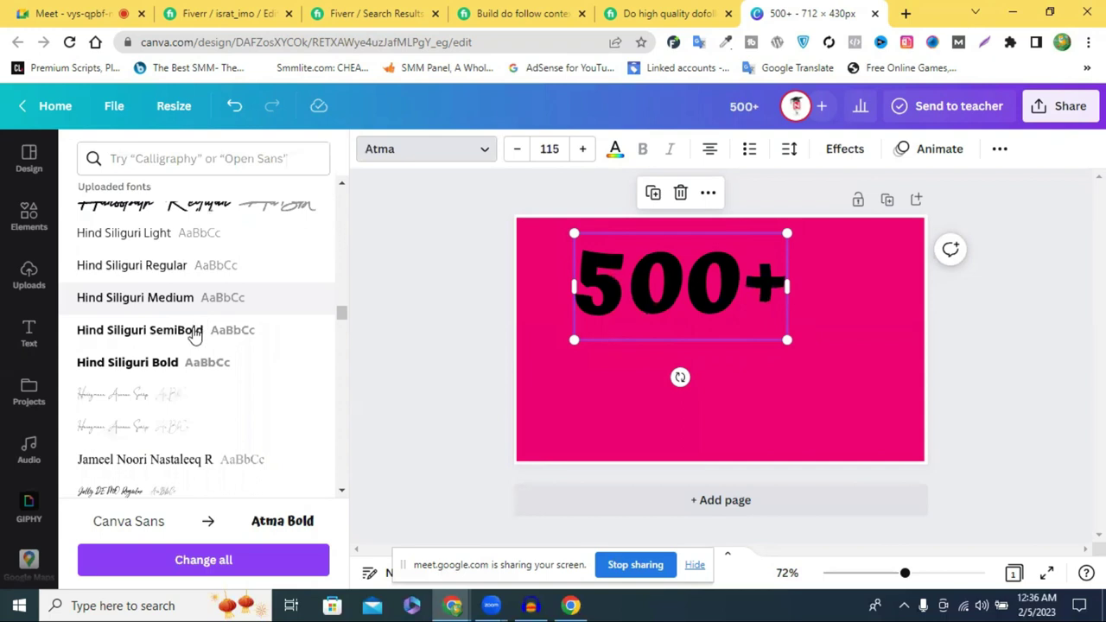
{"action": "scroll", "coordinate": [192, 333], "scroll_direction": "down", "scroll_amount": 3}
{"action": "scroll", "coordinate": [194, 339], "scroll_direction": "down", "scroll_amount": 3}
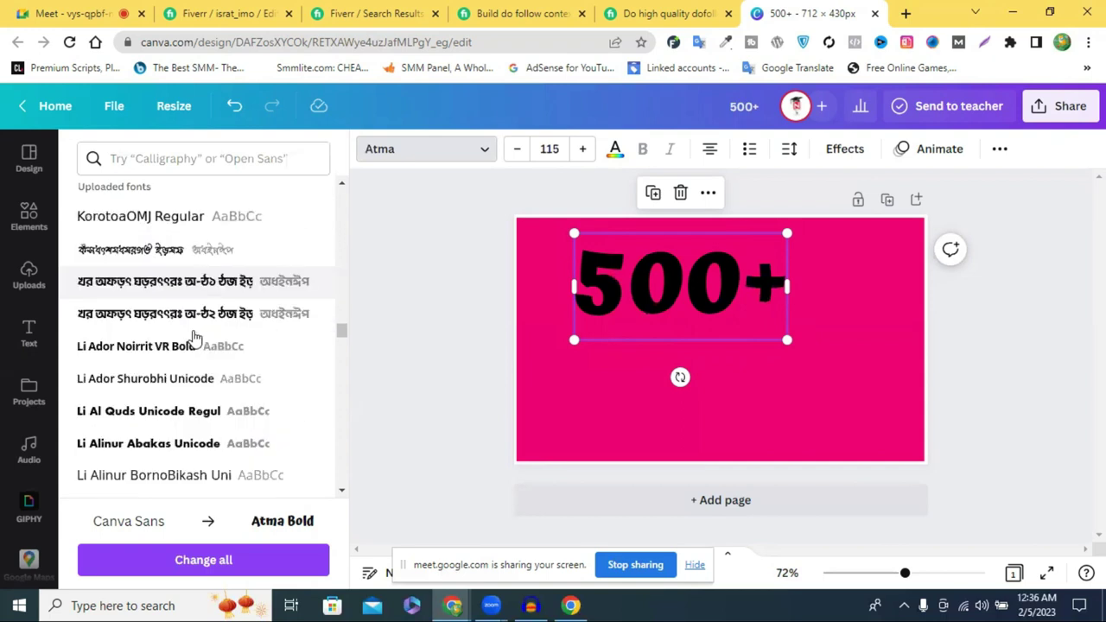
{"action": "scroll", "coordinate": [193, 337], "scroll_direction": "down", "scroll_amount": 3}
{"action": "scroll", "coordinate": [194, 337], "scroll_direction": "down", "scroll_amount": 3}
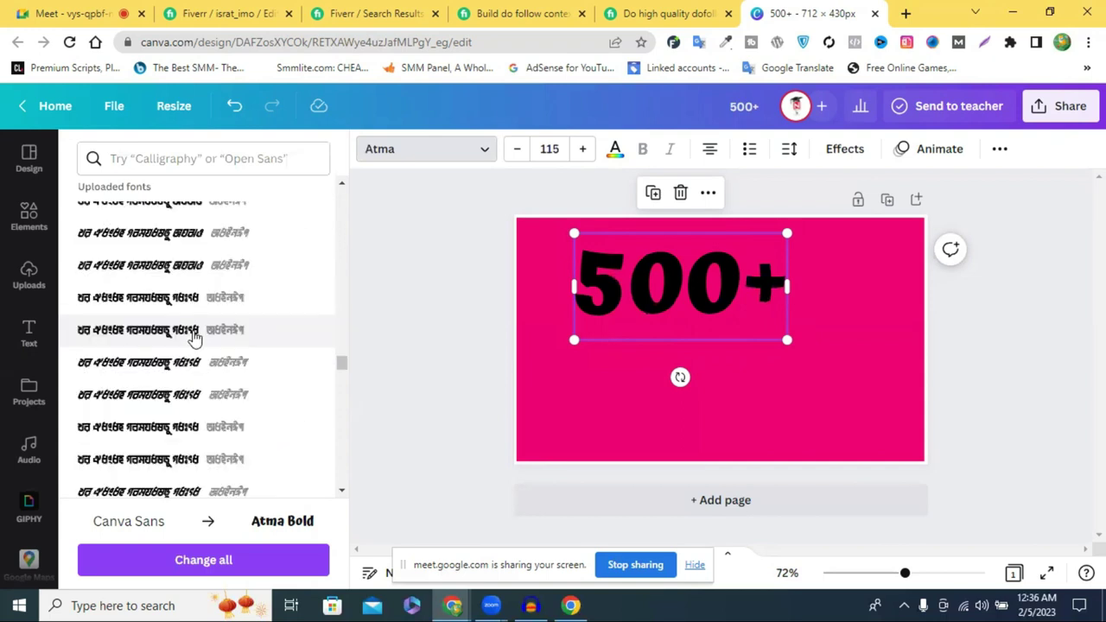
{"action": "scroll", "coordinate": [196, 338], "scroll_direction": "down", "scroll_amount": 3}
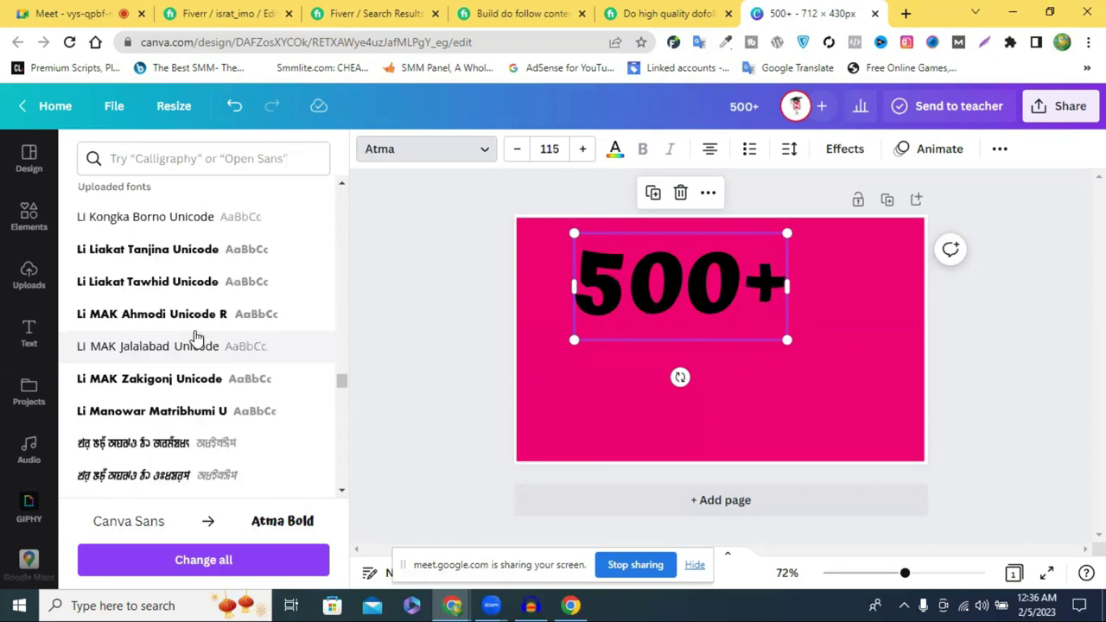
{"action": "scroll", "coordinate": [195, 338], "scroll_direction": "down", "scroll_amount": 3}
{"action": "scroll", "coordinate": [198, 338], "scroll_direction": "down", "scroll_amount": 3}
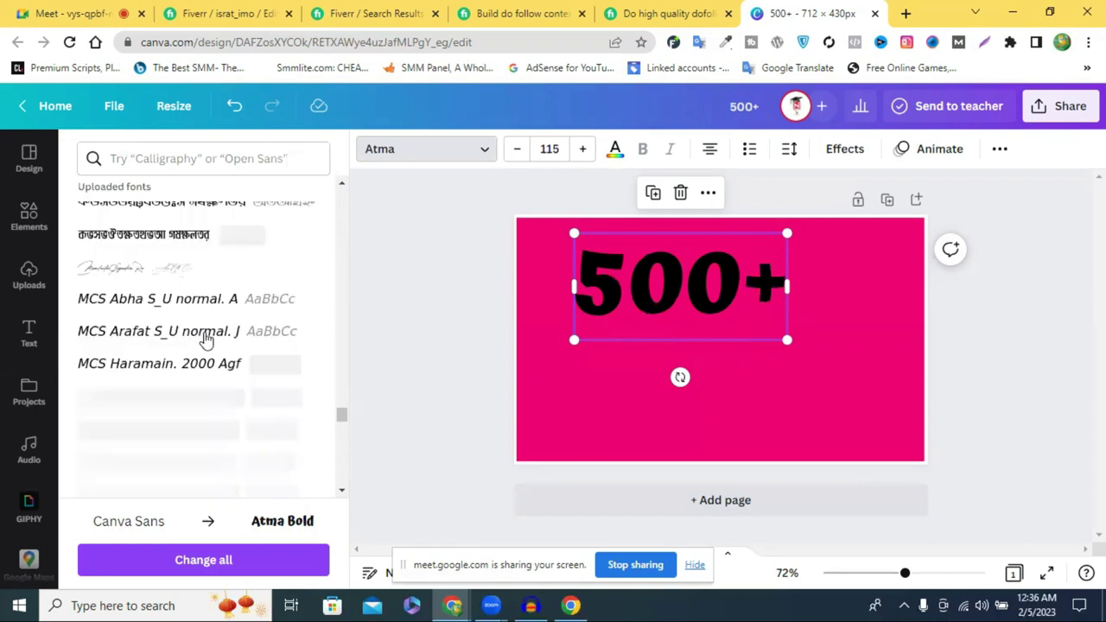
{"action": "scroll", "coordinate": [207, 341], "scroll_direction": "down", "scroll_amount": 3}
{"action": "scroll", "coordinate": [223, 346], "scroll_direction": "down", "scroll_amount": 3}
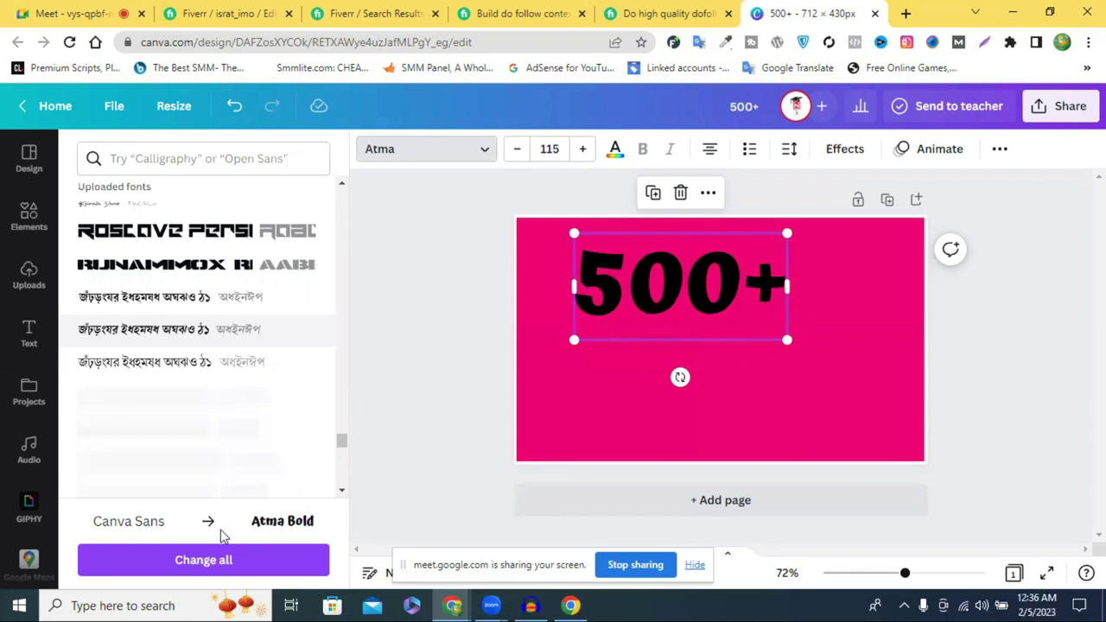
{"action": "scroll", "coordinate": [222, 444], "scroll_direction": "down", "scroll_amount": 3}
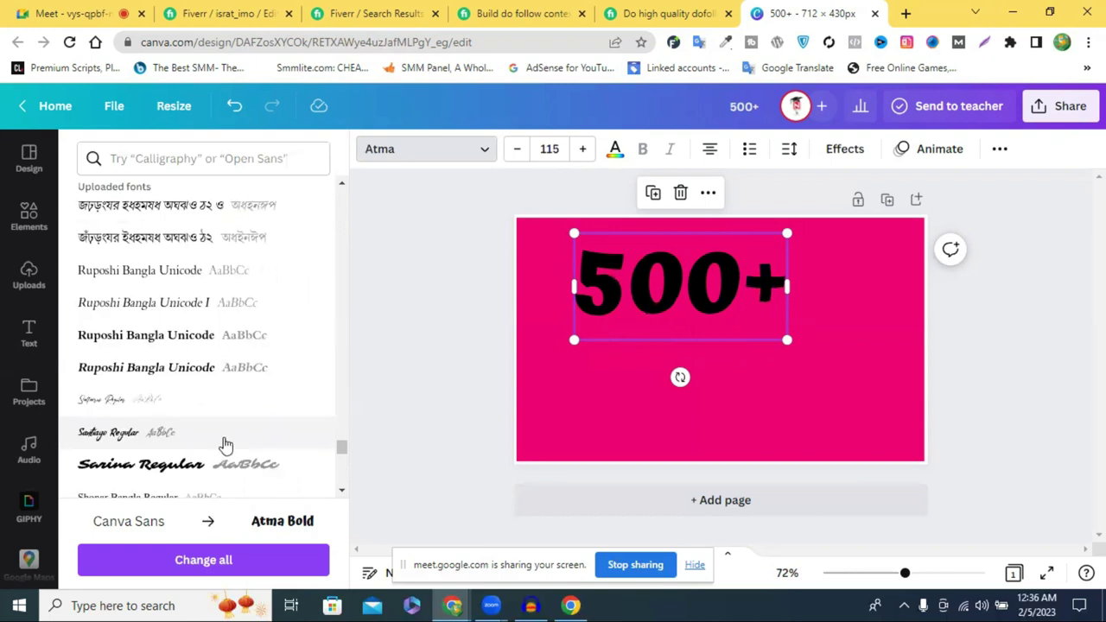
{"action": "scroll", "coordinate": [226, 444], "scroll_direction": "down", "scroll_amount": 3}
{"action": "scroll", "coordinate": [229, 444], "scroll_direction": "down", "scroll_amount": 3}
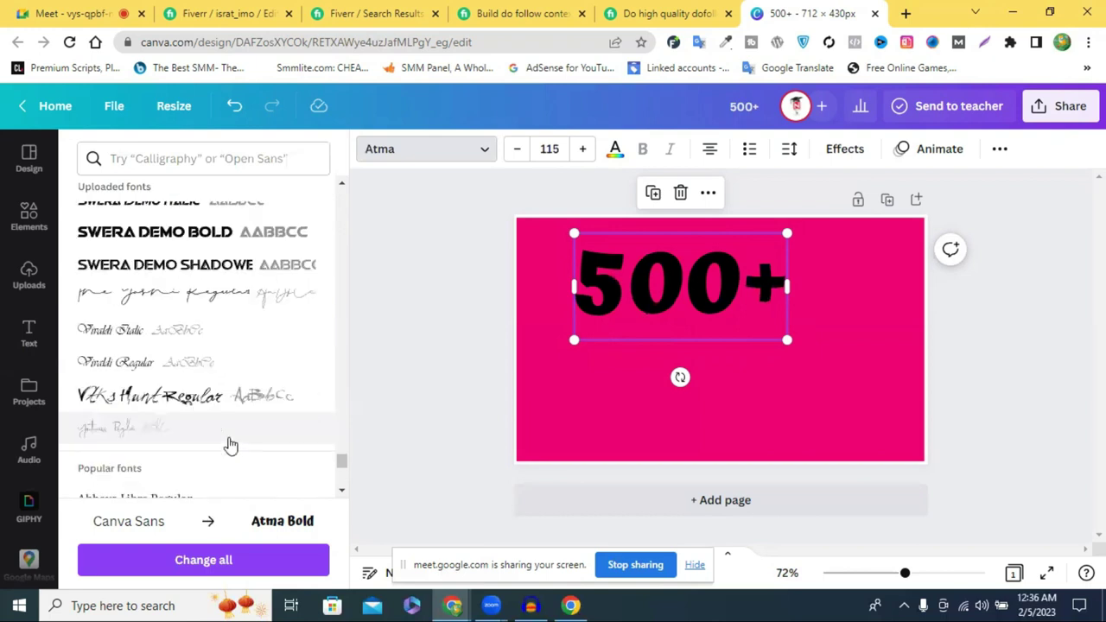
{"action": "scroll", "coordinate": [227, 441], "scroll_direction": "up", "scroll_amount": 2}
{"action": "left_click", "coordinate": [183, 406]}
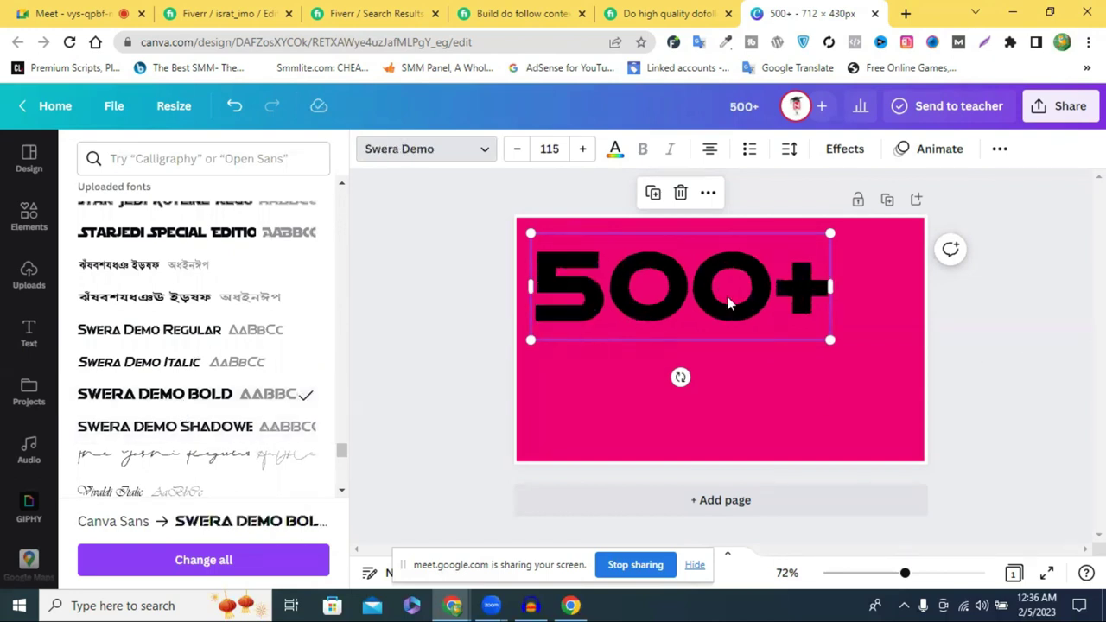
Try lime green and violet on the "500+" heading, make it white, and shift it slightly to the right.
{"action": "left_click", "coordinate": [616, 149]}
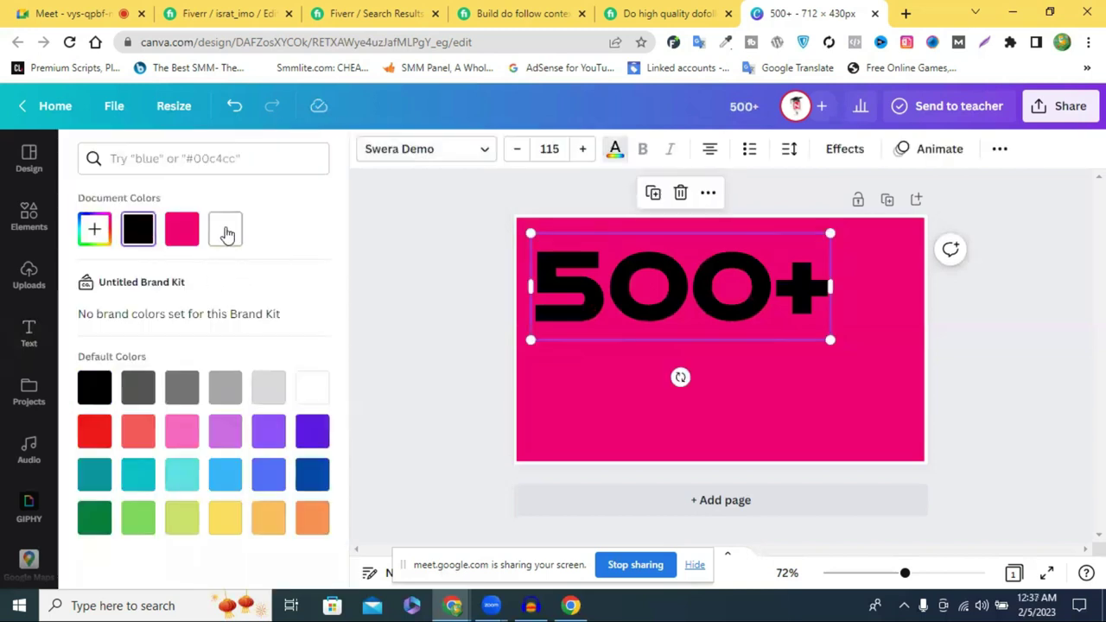
{"action": "left_click", "coordinate": [226, 229]}
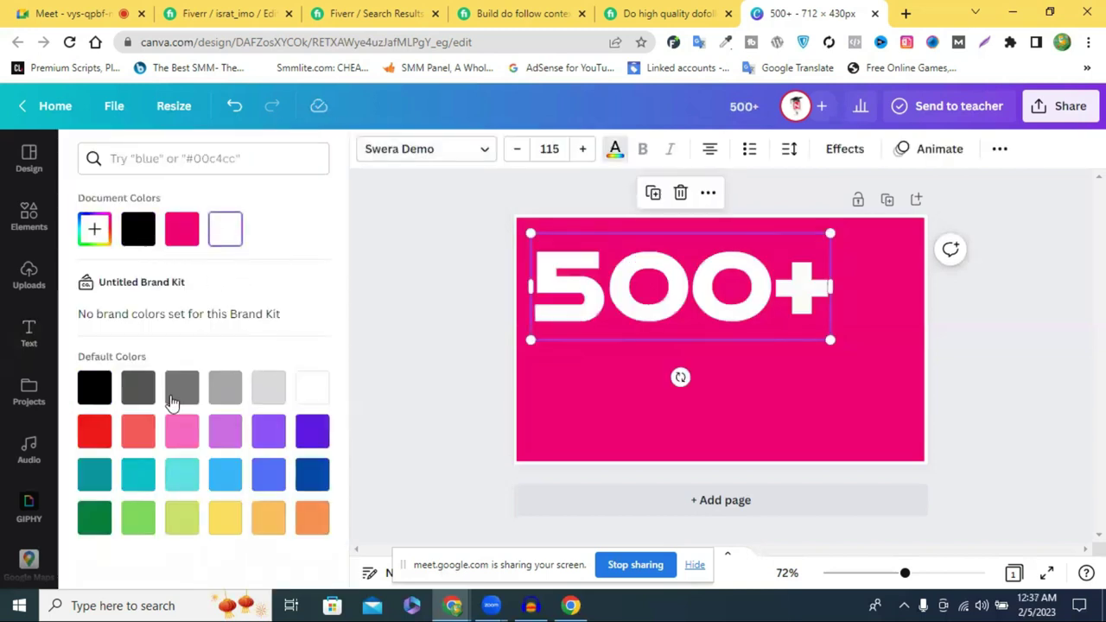
{"action": "left_click", "coordinate": [179, 529]}
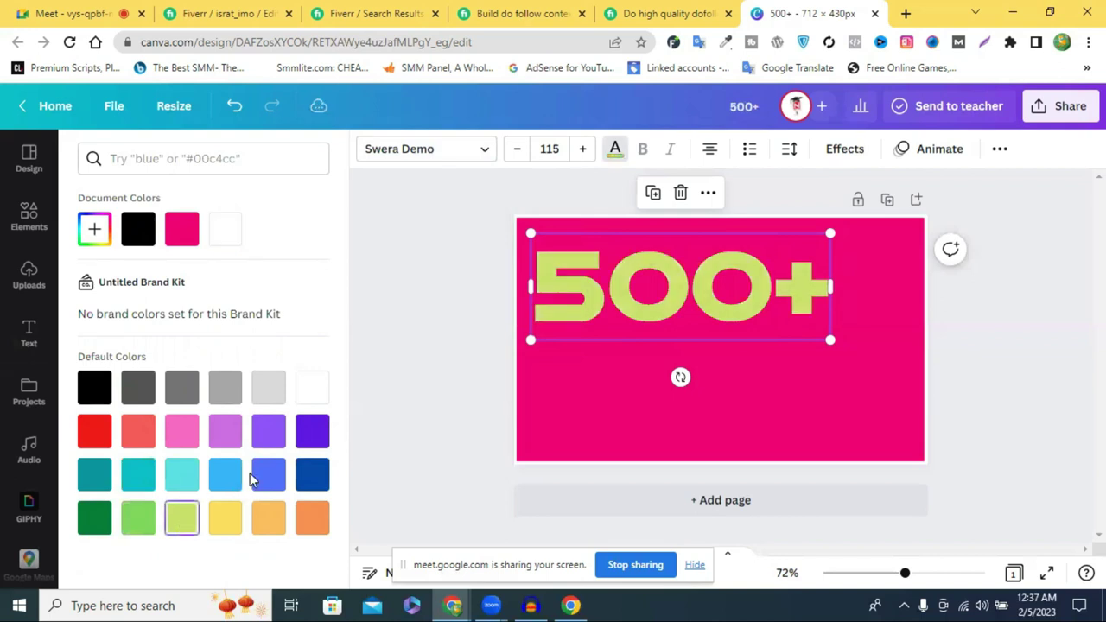
{"action": "left_click", "coordinate": [313, 432]}
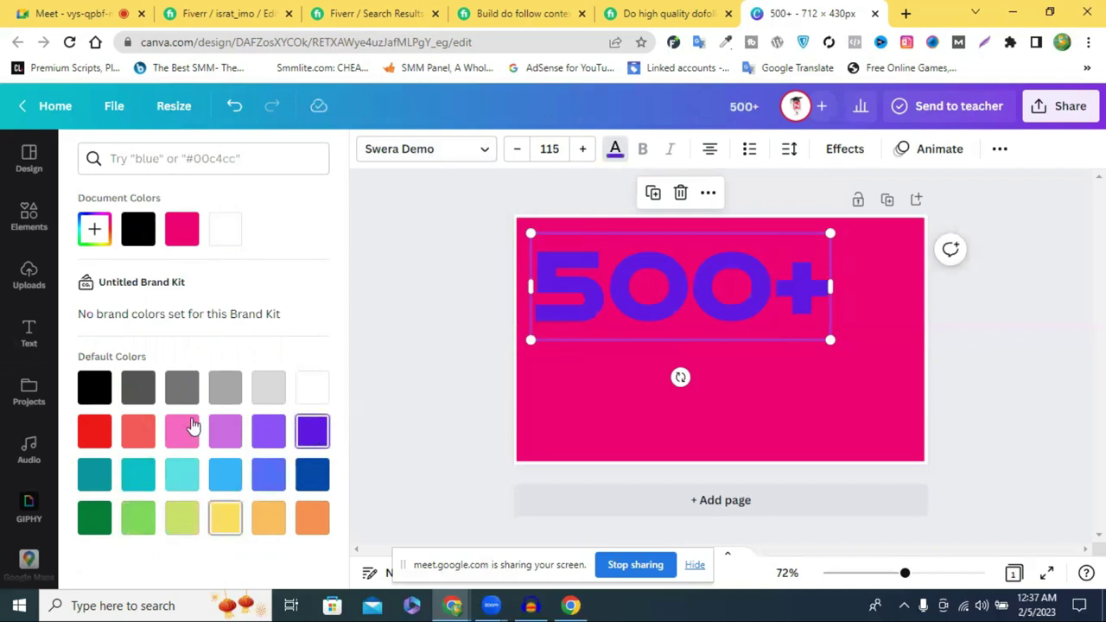
{"action": "left_click", "coordinate": [229, 242]}
{"action": "left_click", "coordinate": [452, 296]}
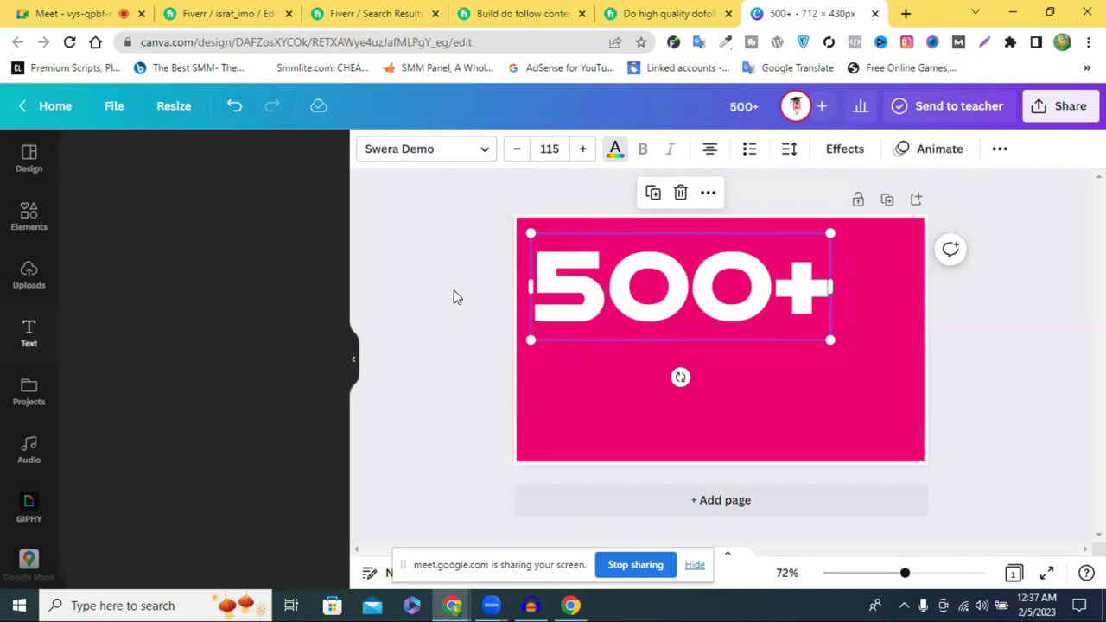
{"action": "left_click_drag", "start_coordinate": [688, 307], "coordinate": [698, 310]}
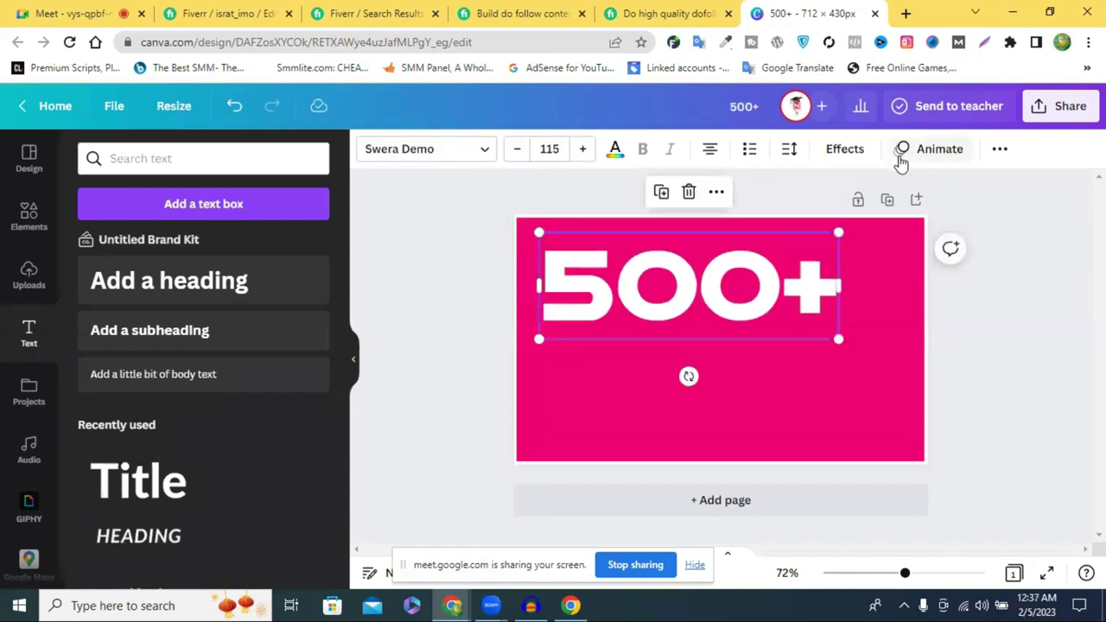
Apply a Shadow effect to the "500+" heading with black as the shadow colour.
{"action": "left_click", "coordinate": [846, 150]}
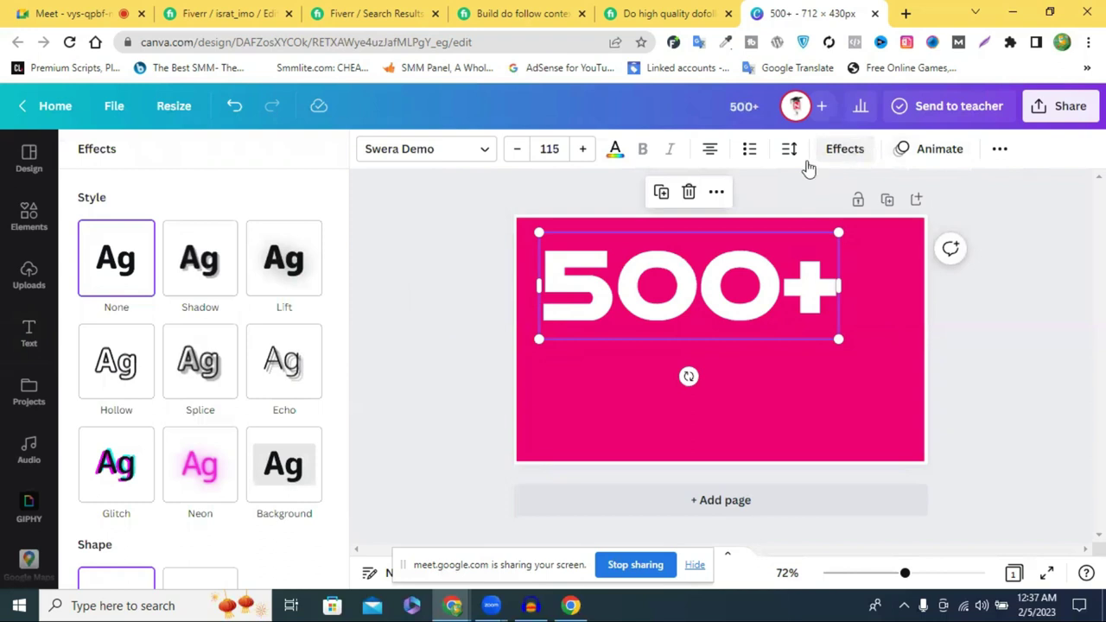
{"action": "left_click", "coordinate": [208, 271]}
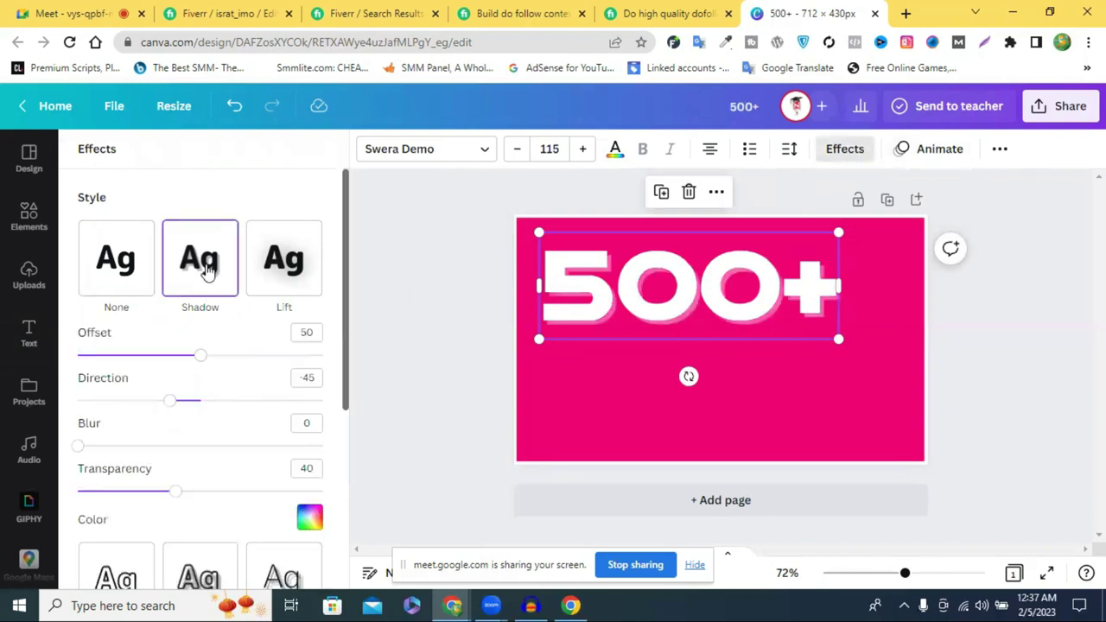
{"action": "left_click", "coordinate": [308, 518]}
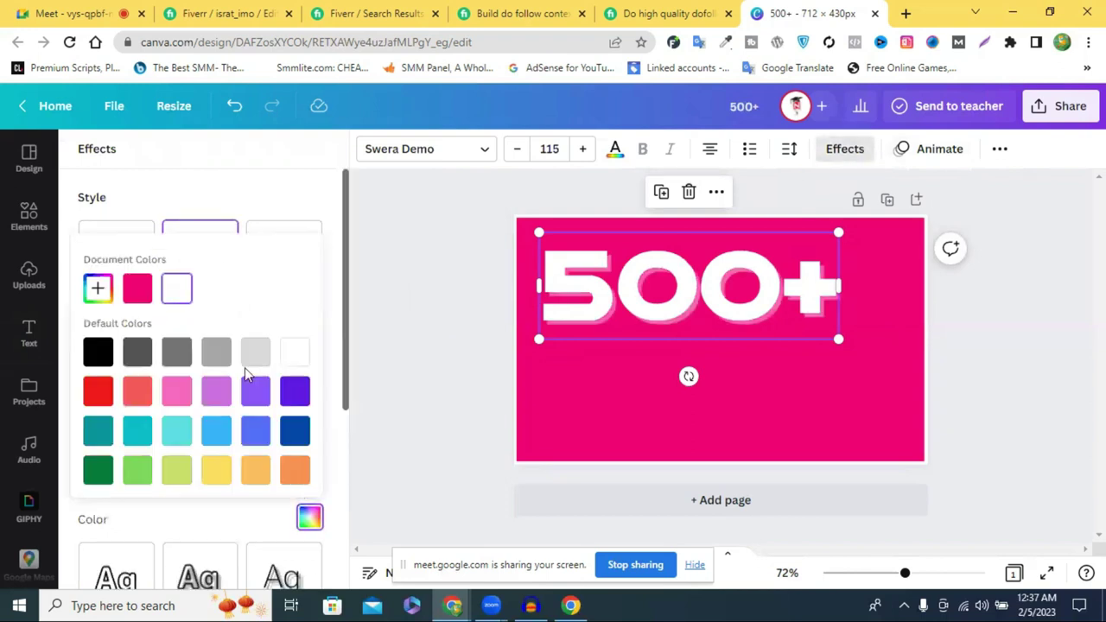
{"action": "left_click", "coordinate": [110, 357]}
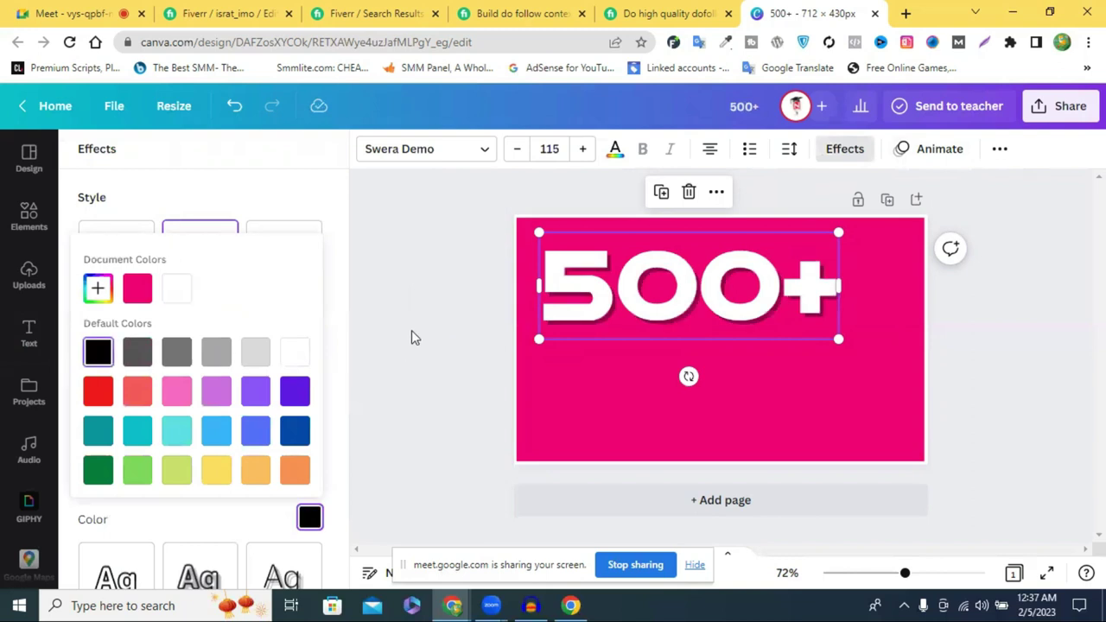
{"action": "left_click", "coordinate": [412, 321]}
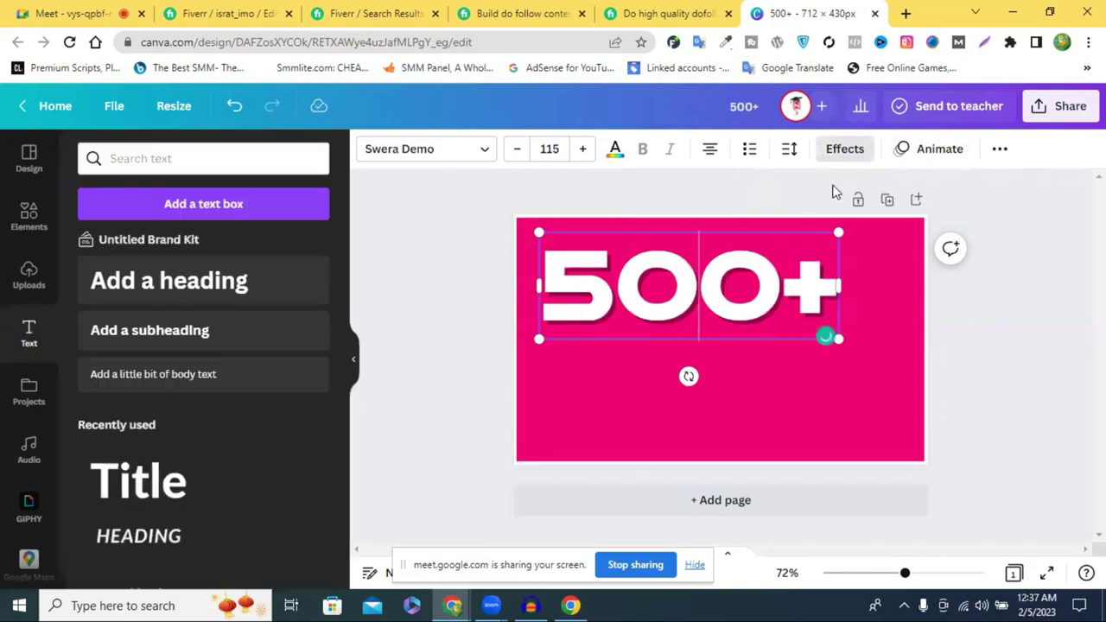
{"action": "left_click", "coordinate": [999, 302]}
Scale the "500+" heading down to font size 106 and align it with the page's upper-left margins.
{"action": "left_click", "coordinate": [683, 306]}
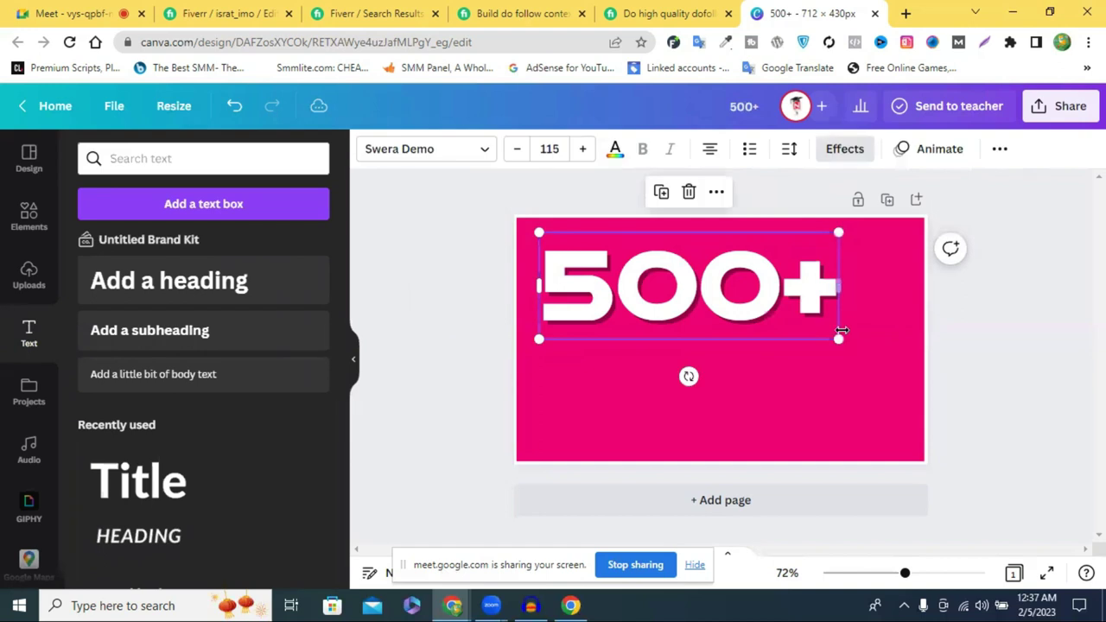
{"action": "left_click_drag", "start_coordinate": [837, 335], "coordinate": [811, 335]}
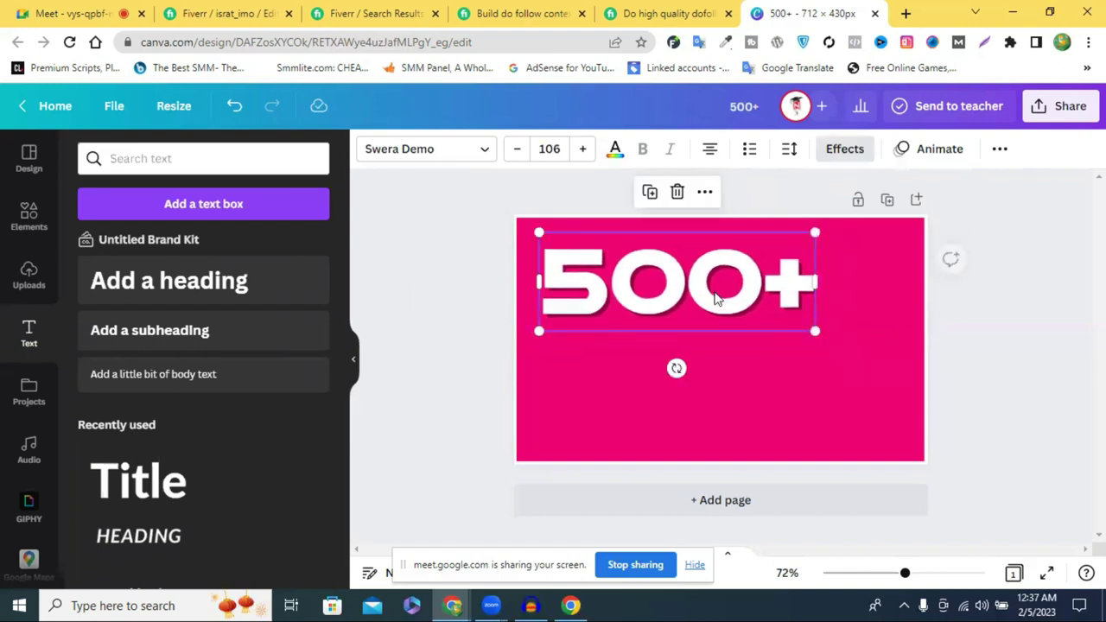
{"action": "left_click_drag", "start_coordinate": [716, 296], "coordinate": [709, 299]}
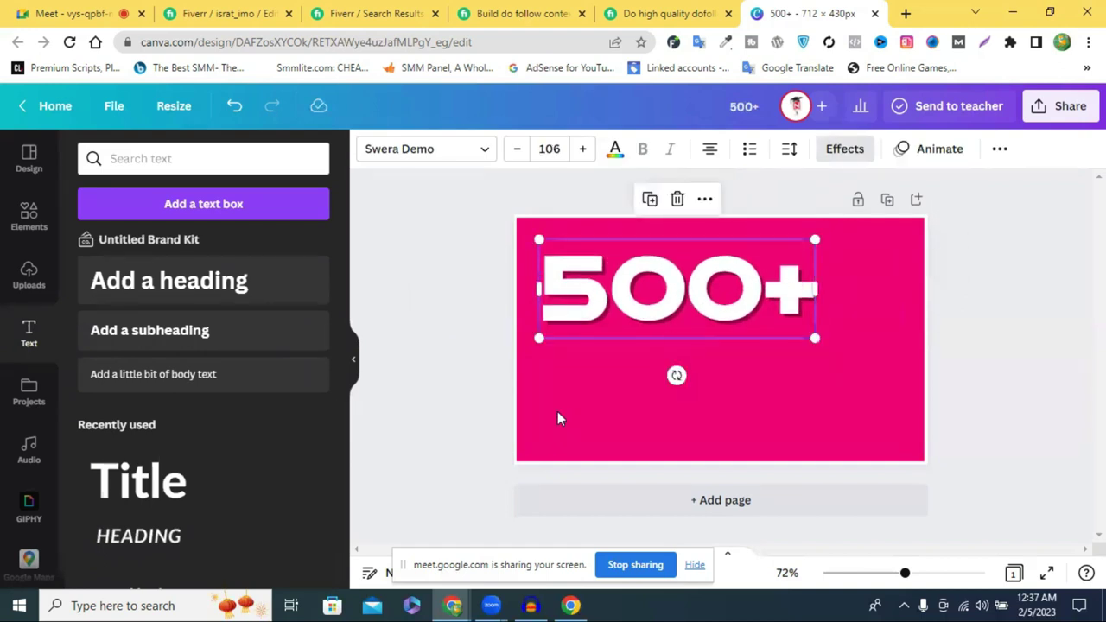
{"action": "left_click_drag", "start_coordinate": [625, 313], "coordinate": [626, 313]}
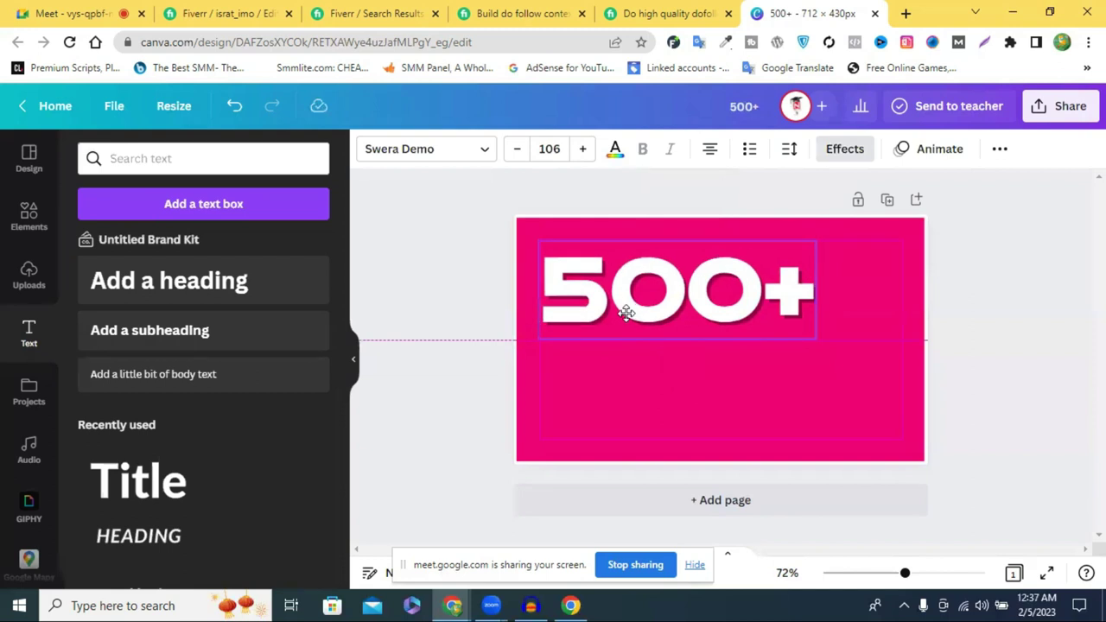
{"action": "left_click_drag", "start_coordinate": [625, 313], "coordinate": [627, 304]}
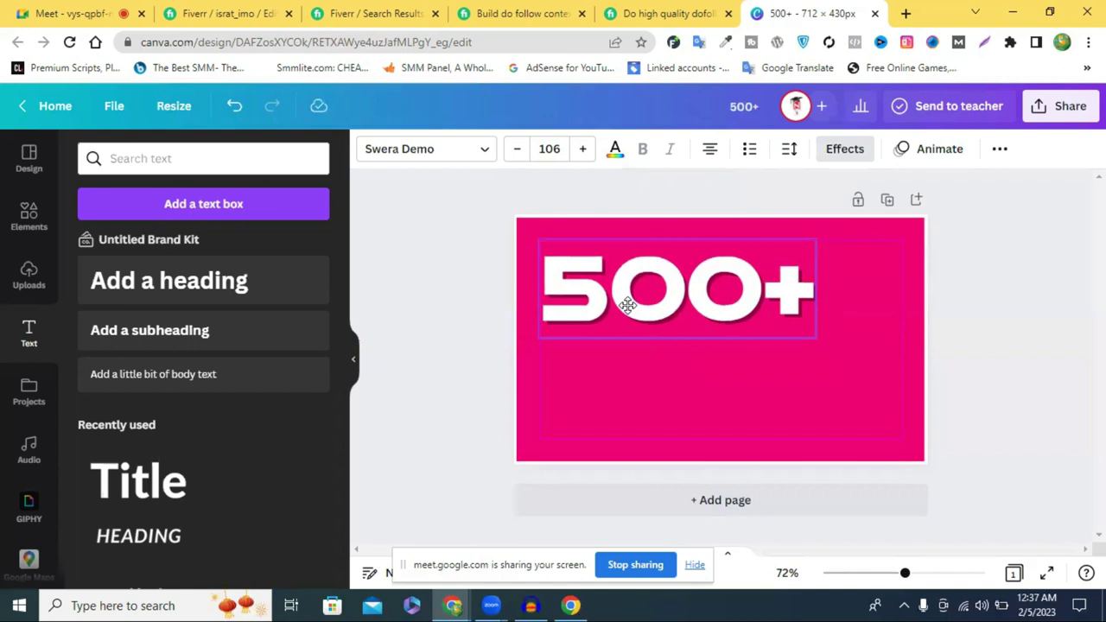
{"action": "left_click", "coordinate": [423, 279]}
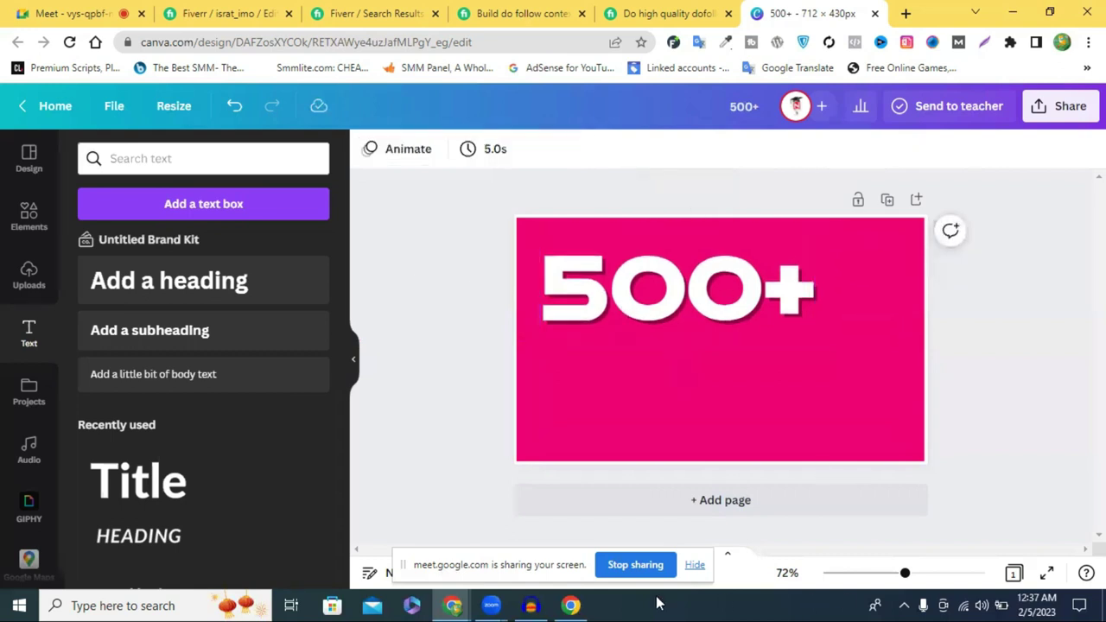
Adjust the "500+" heading's shadow to offset 50, direction 12, blur 55 and transparency 59.
{"action": "left_click", "coordinate": [674, 289]}
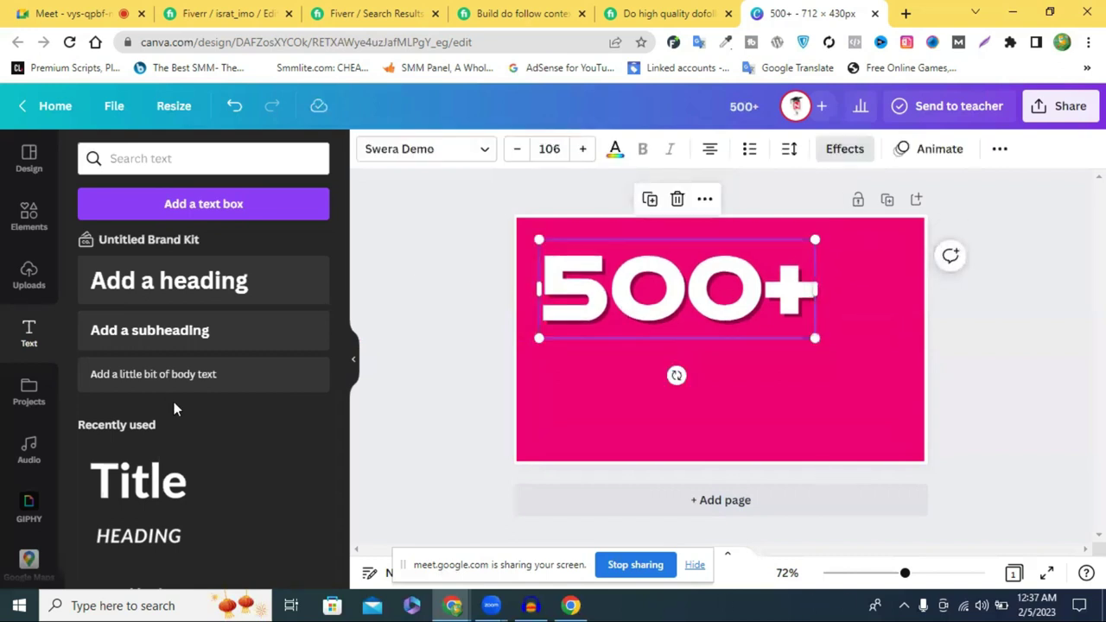
{"action": "left_click_drag", "start_coordinate": [223, 406], "coordinate": [209, 404]}
{"action": "left_click_drag", "start_coordinate": [208, 356], "coordinate": [259, 356]}
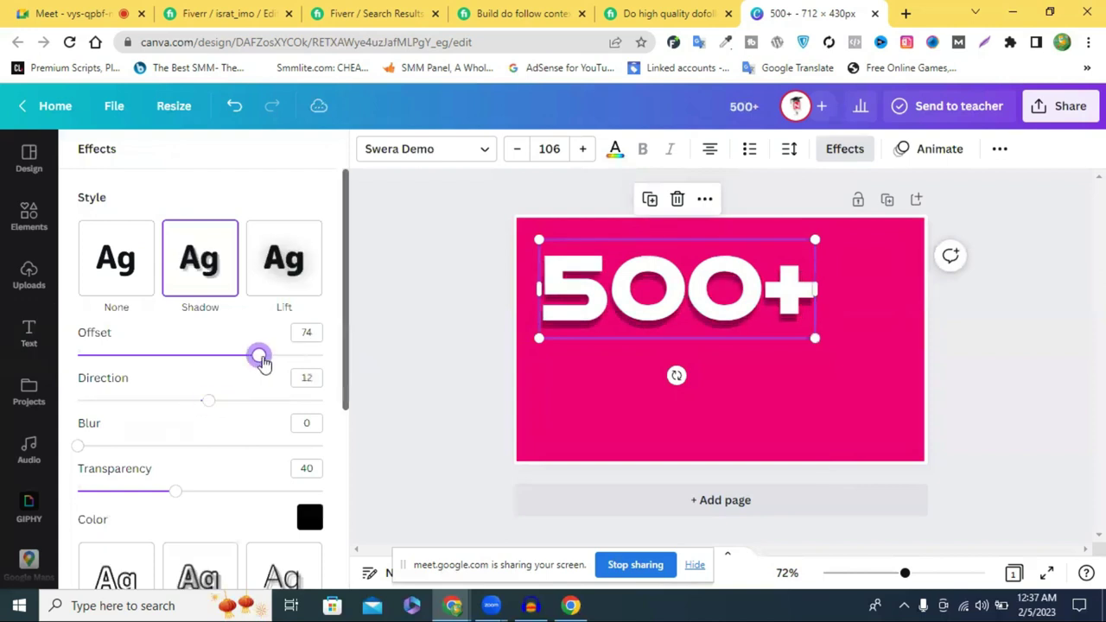
{"action": "left_click", "coordinate": [200, 355]}
{"action": "left_click_drag", "start_coordinate": [183, 451], "coordinate": [213, 446]}
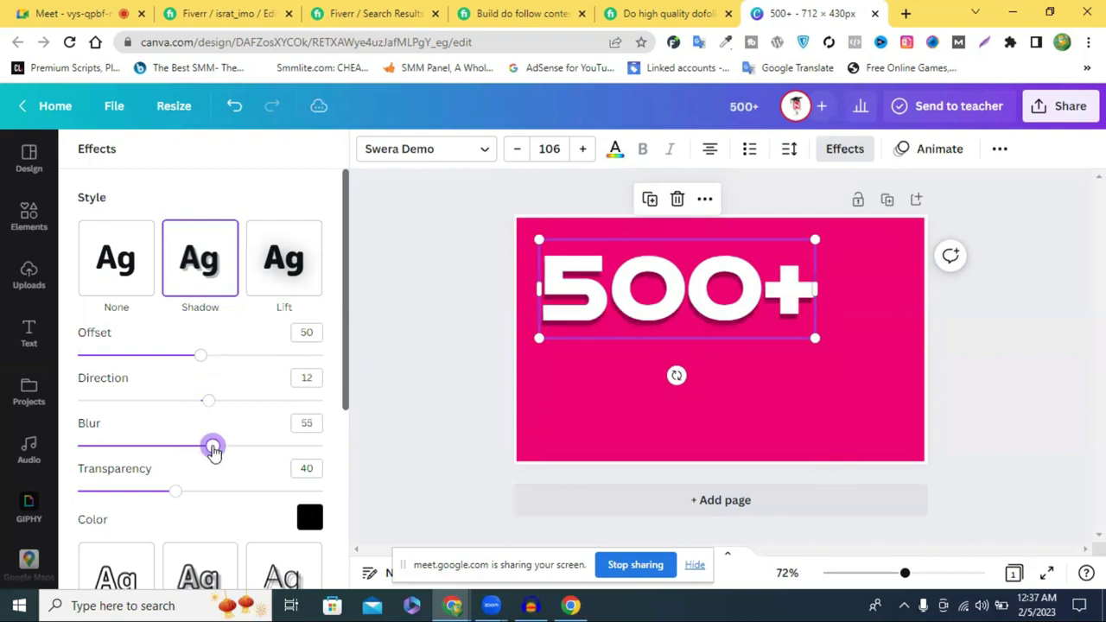
{"action": "left_click", "coordinate": [222, 490]}
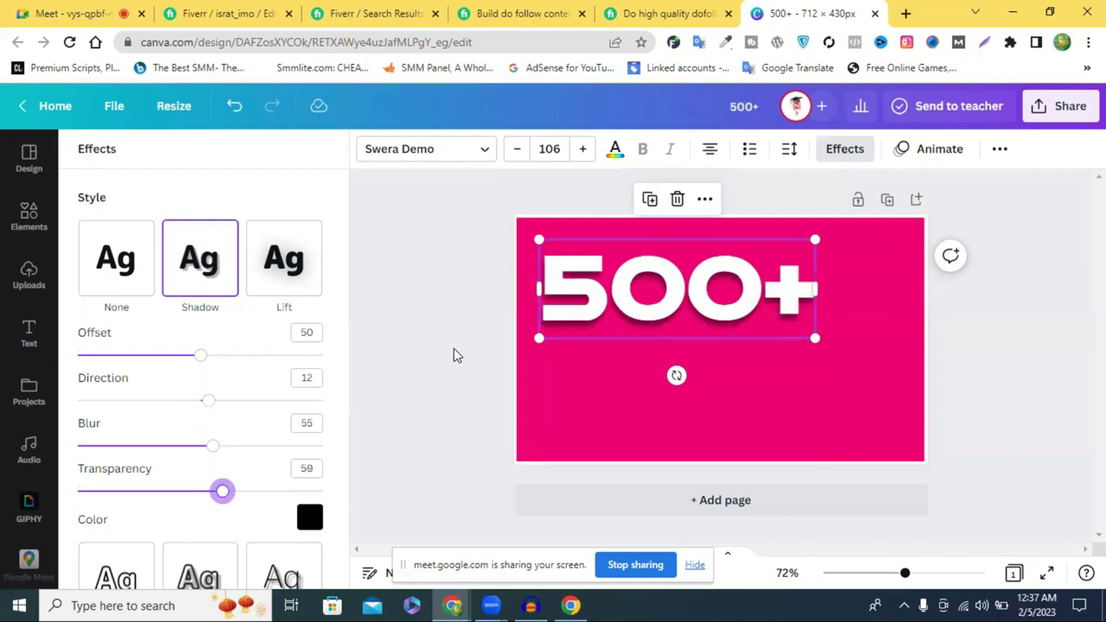
{"action": "left_click", "coordinate": [454, 349]}
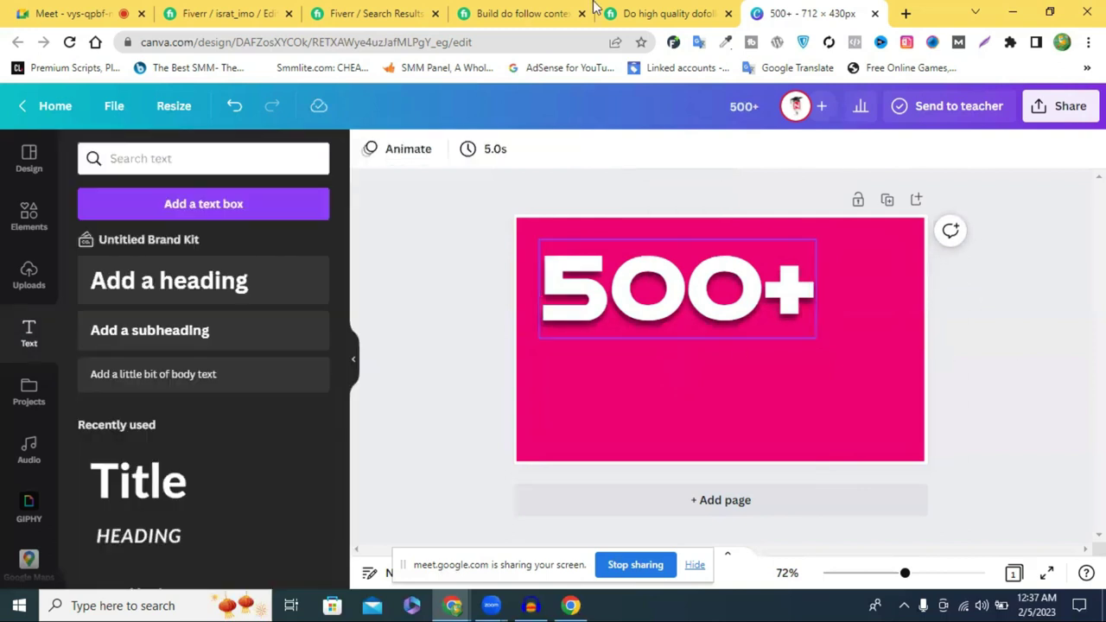
Examine the two reference backlinks gig covers on Fiverr, return to the Canva design, and look through the Lines & Shapes library.
{"action": "left_click", "coordinate": [652, 9]}
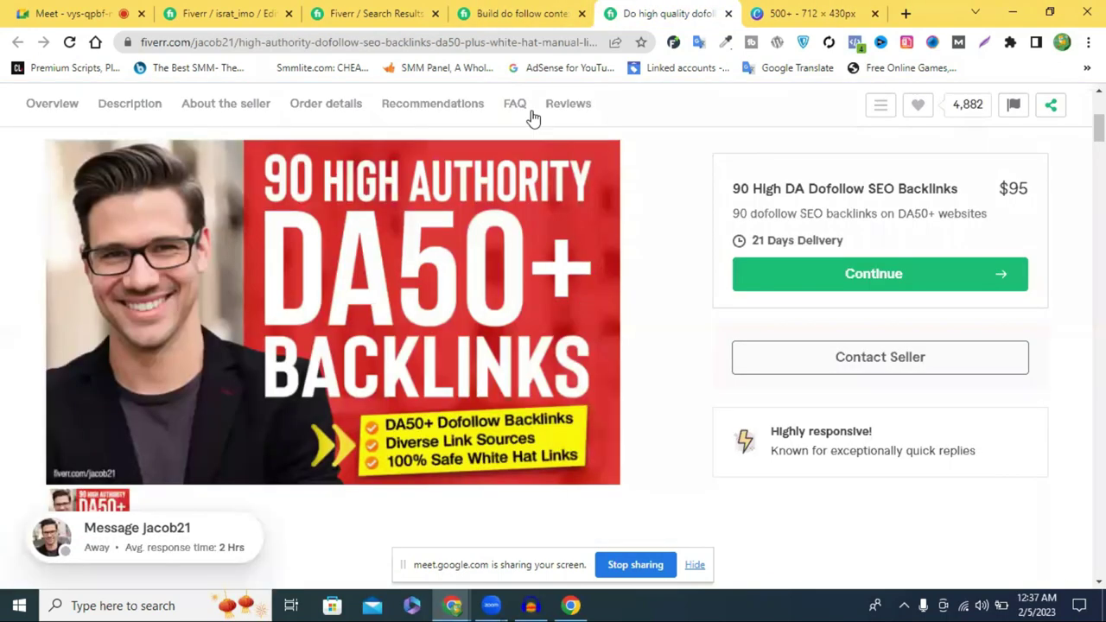
{"action": "key", "text": "ctrl+Page_Up"}
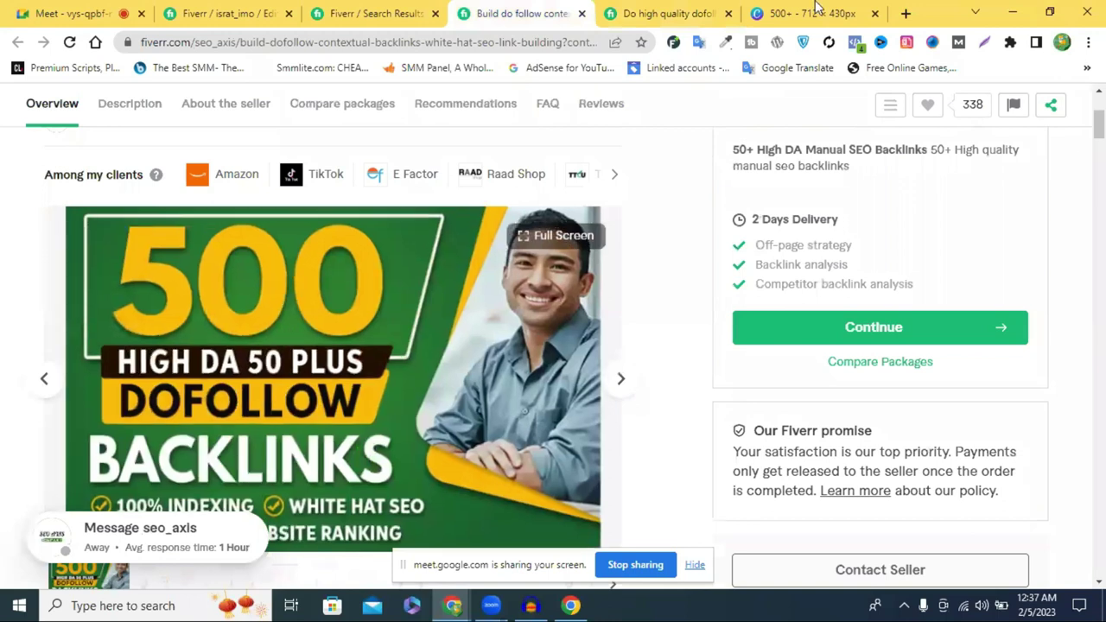
{"action": "left_click", "coordinate": [812, 10]}
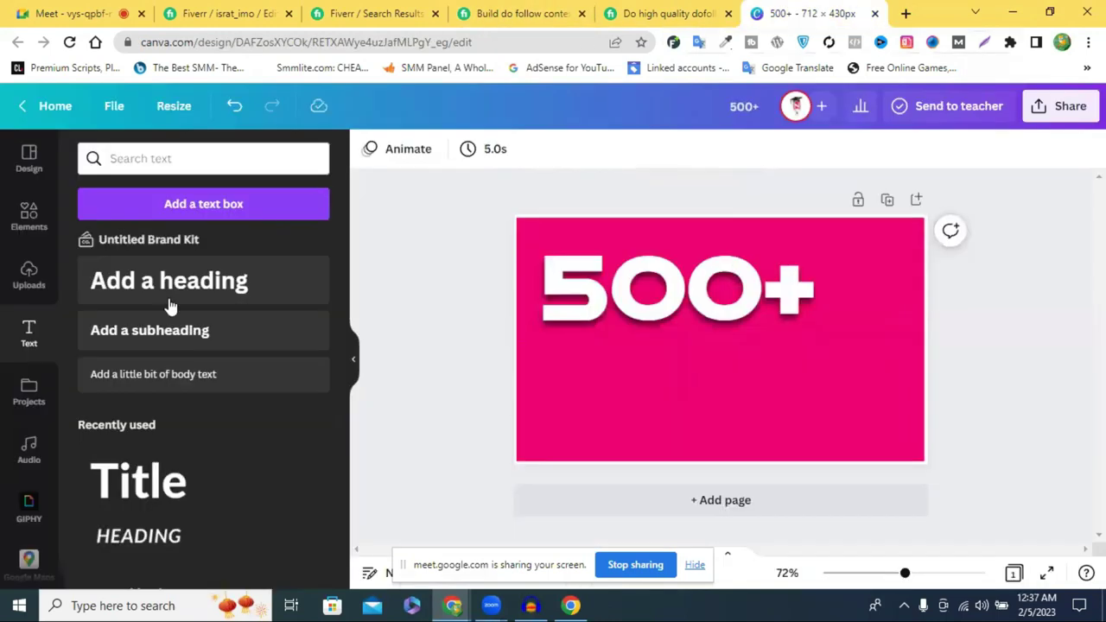
{"action": "left_click", "coordinate": [28, 227]}
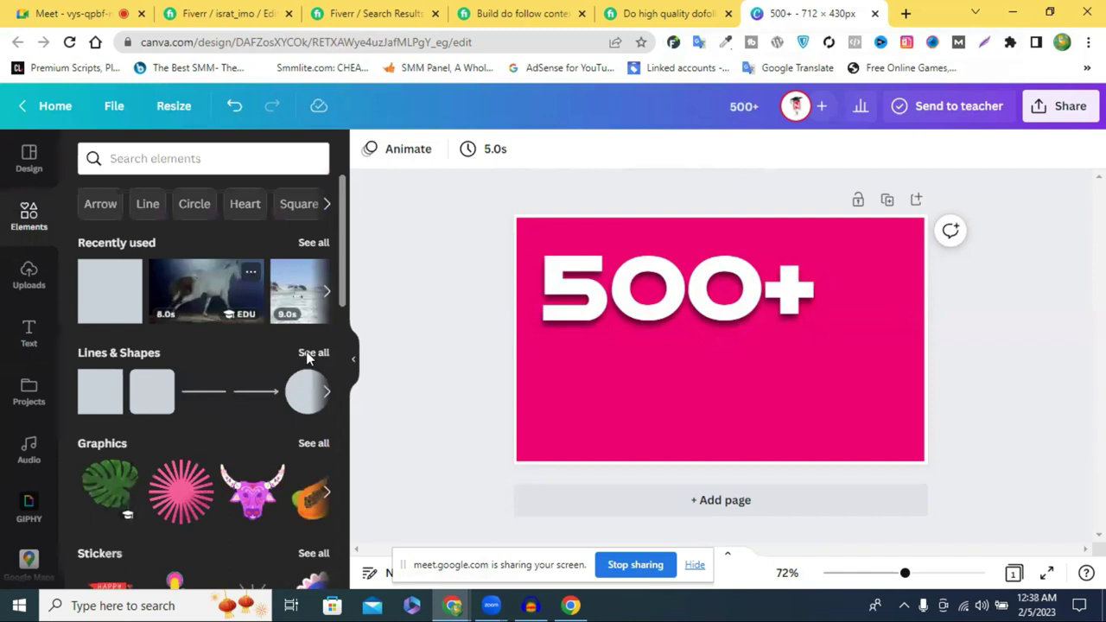
{"action": "left_click", "coordinate": [309, 353]}
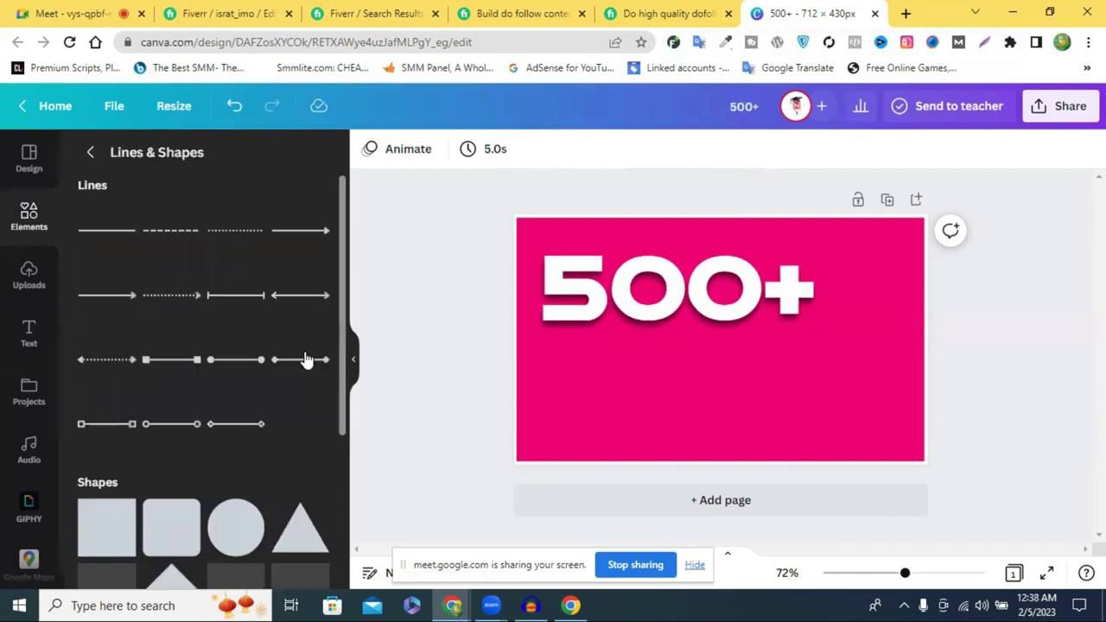
{"action": "scroll", "coordinate": [307, 360], "scroll_direction": "down", "scroll_amount": 3}
{"action": "scroll", "coordinate": [307, 359], "scroll_direction": "down", "scroll_amount": 3}
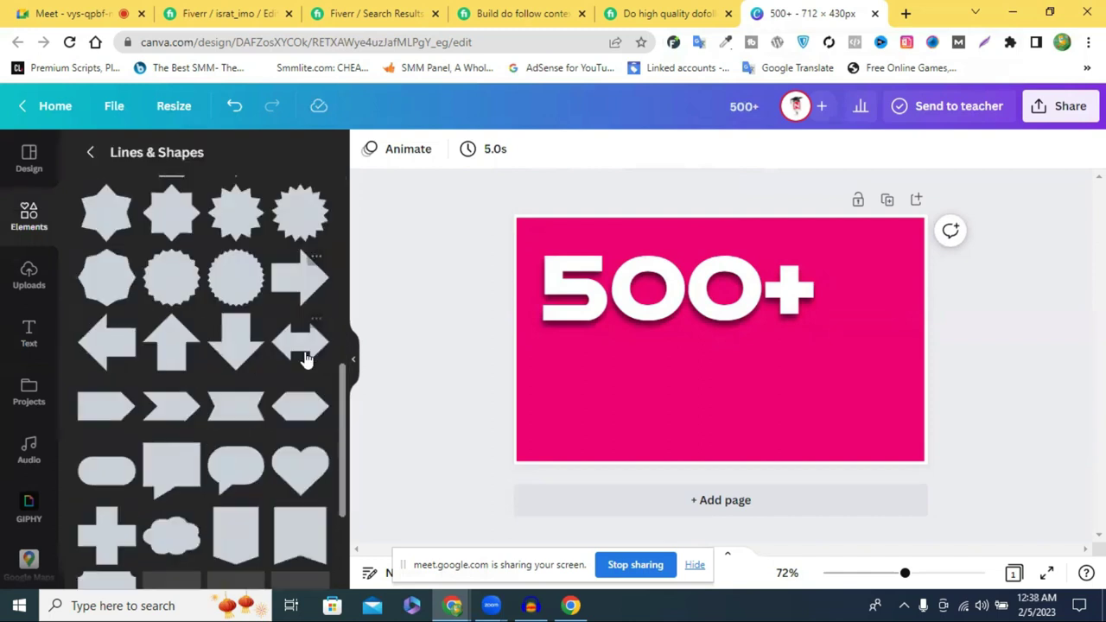
{"action": "scroll", "coordinate": [307, 360], "scroll_direction": "down", "scroll_amount": 2}
{"action": "left_click", "coordinate": [90, 152]}
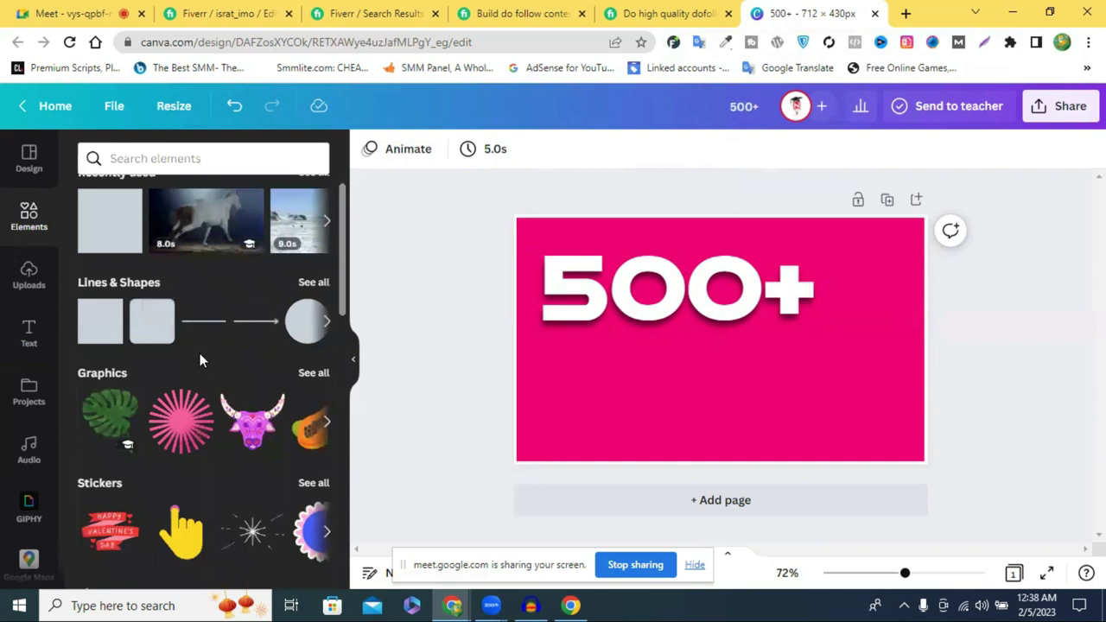
Look through the Frames library for a frame that could surround the "500+" heading.
{"action": "scroll", "coordinate": [201, 361], "scroll_direction": "down", "scroll_amount": 6}
{"action": "scroll", "coordinate": [320, 384], "scroll_direction": "down", "scroll_amount": 1}
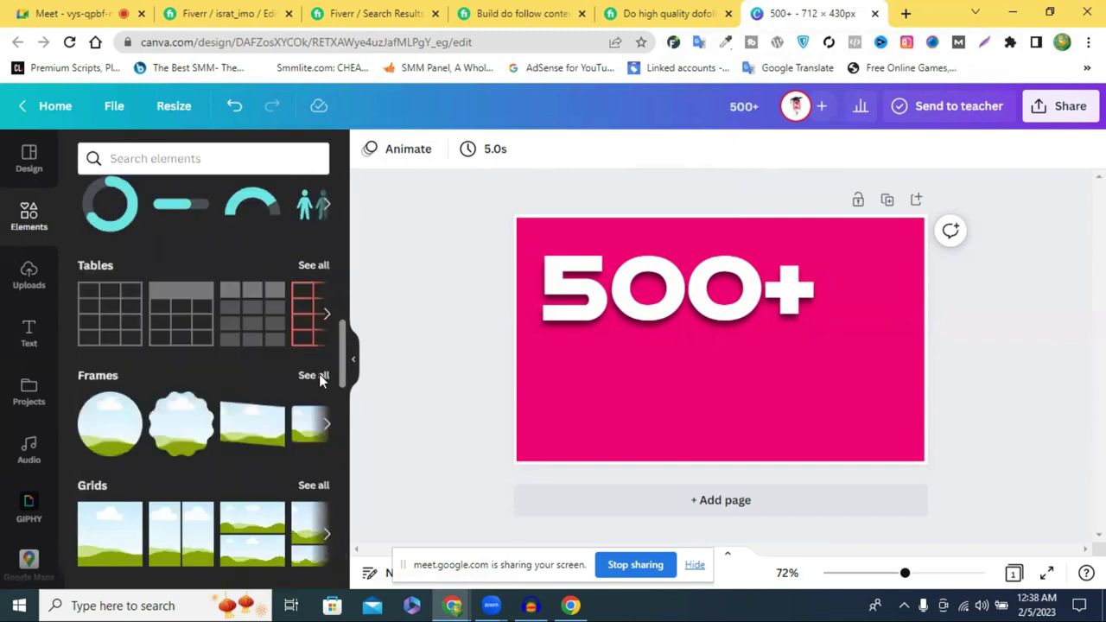
{"action": "left_click", "coordinate": [319, 375]}
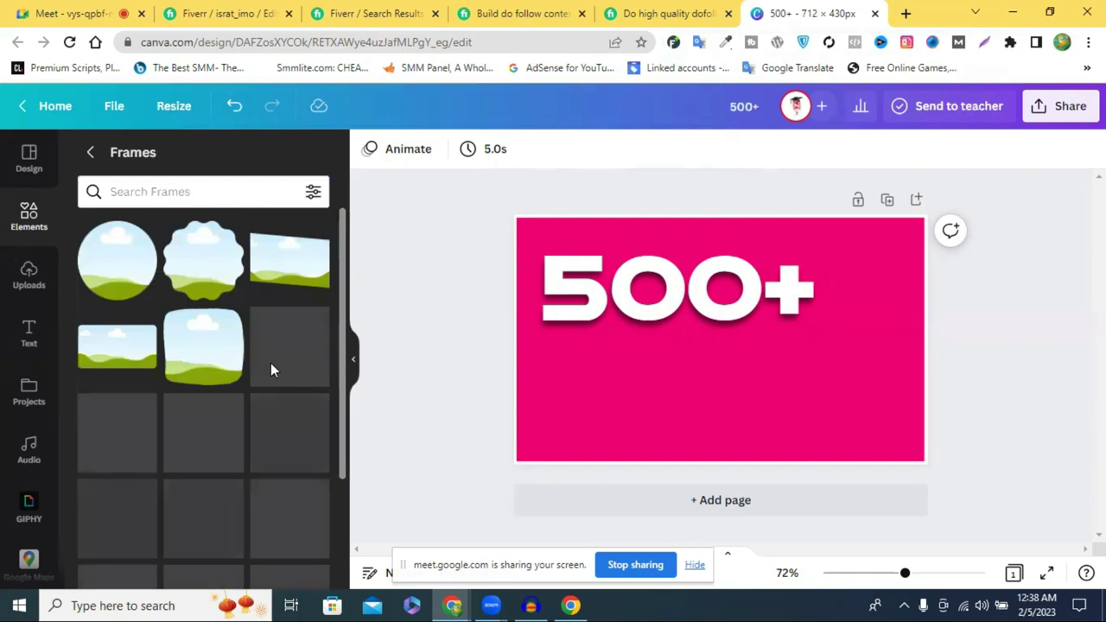
{"action": "scroll", "coordinate": [270, 370], "scroll_direction": "down", "scroll_amount": 2}
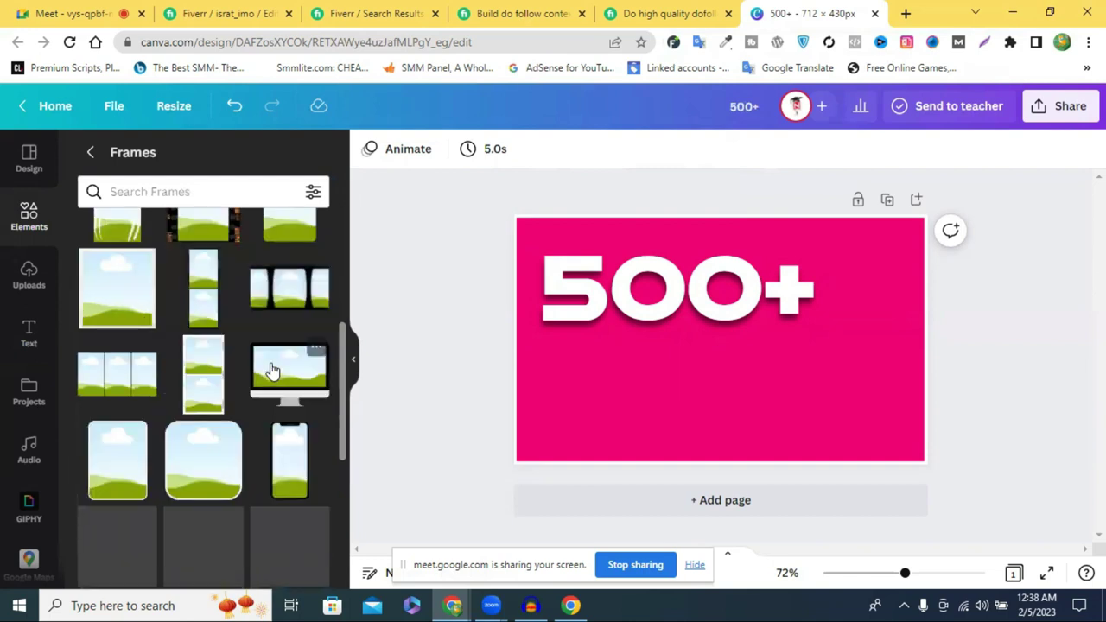
{"action": "scroll", "coordinate": [270, 370], "scroll_direction": "down", "scroll_amount": 3}
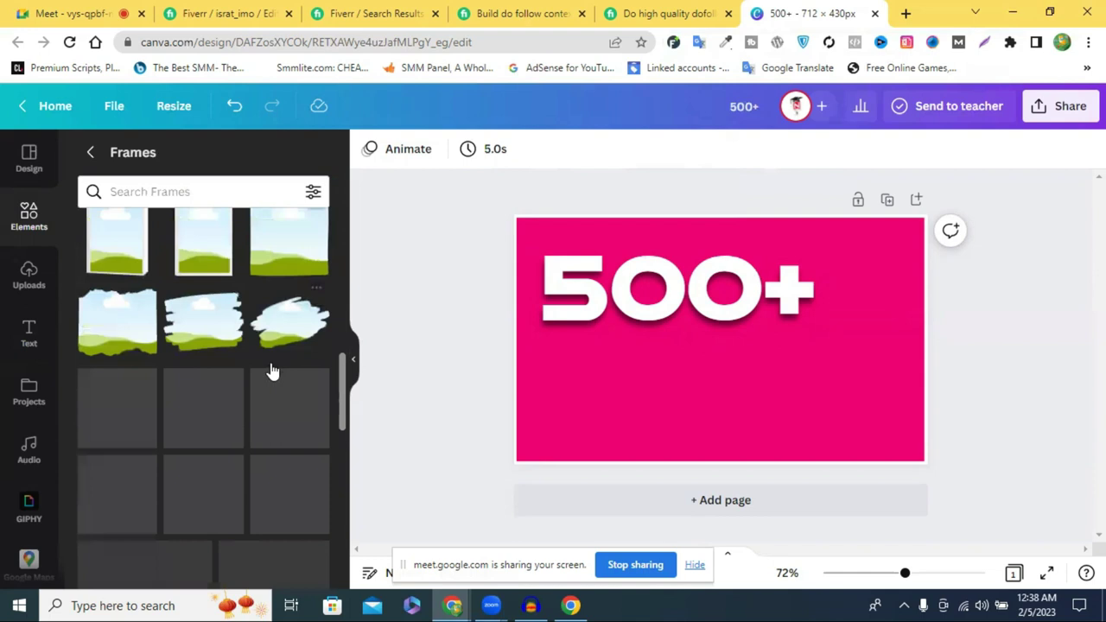
{"action": "scroll", "coordinate": [270, 369], "scroll_direction": "down", "scroll_amount": 3}
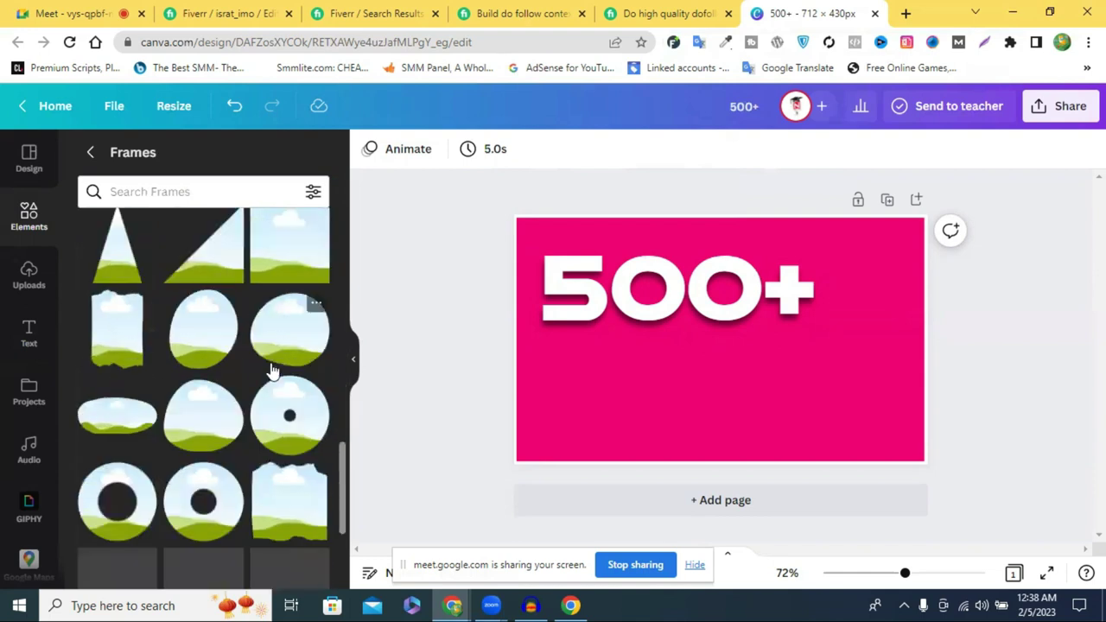
{"action": "scroll", "coordinate": [271, 370], "scroll_direction": "down", "scroll_amount": 3}
{"action": "scroll", "coordinate": [271, 370], "scroll_direction": "down", "scroll_amount": 1}
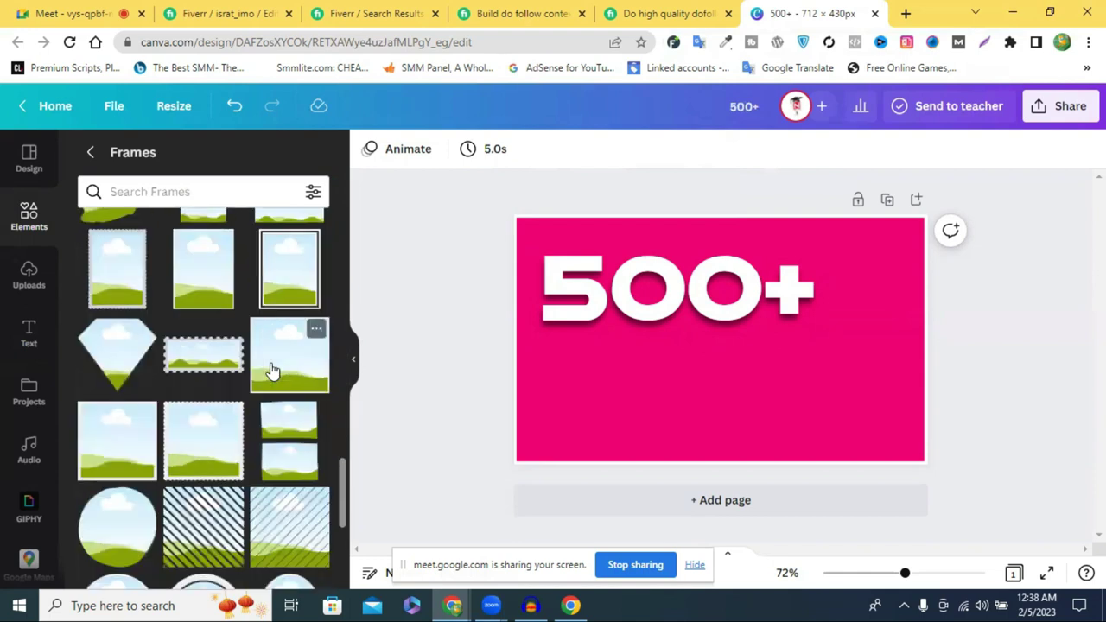
{"action": "scroll", "coordinate": [271, 370], "scroll_direction": "down", "scroll_amount": 3}
{"action": "scroll", "coordinate": [271, 369], "scroll_direction": "down", "scroll_amount": 3}
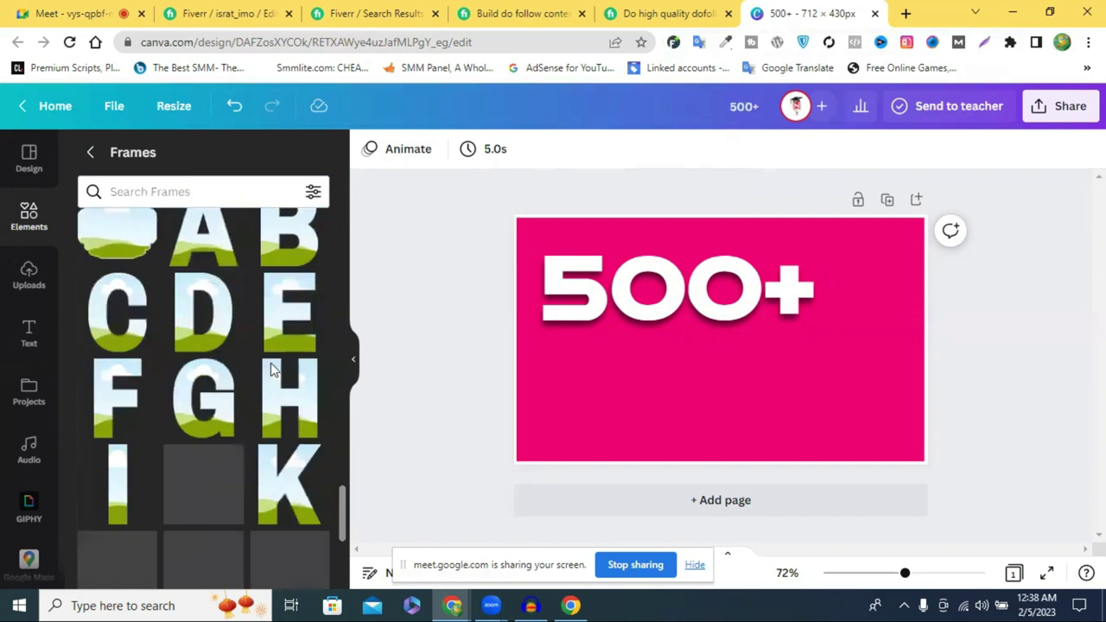
{"action": "scroll", "coordinate": [271, 370], "scroll_direction": "down", "scroll_amount": 3}
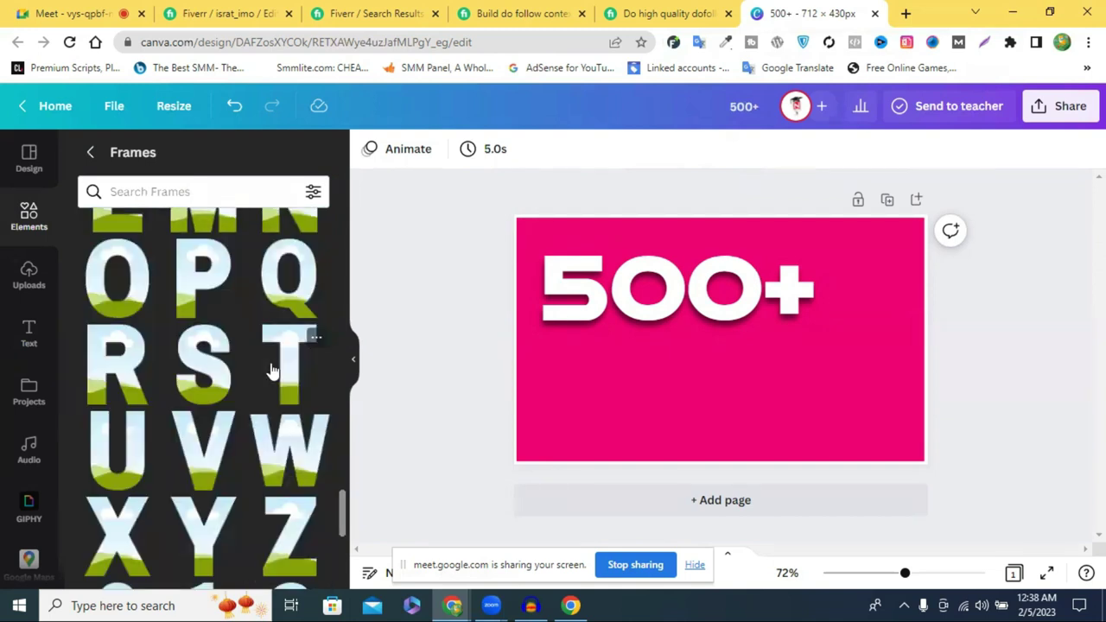
{"action": "scroll", "coordinate": [270, 370], "scroll_direction": "down", "scroll_amount": 5}
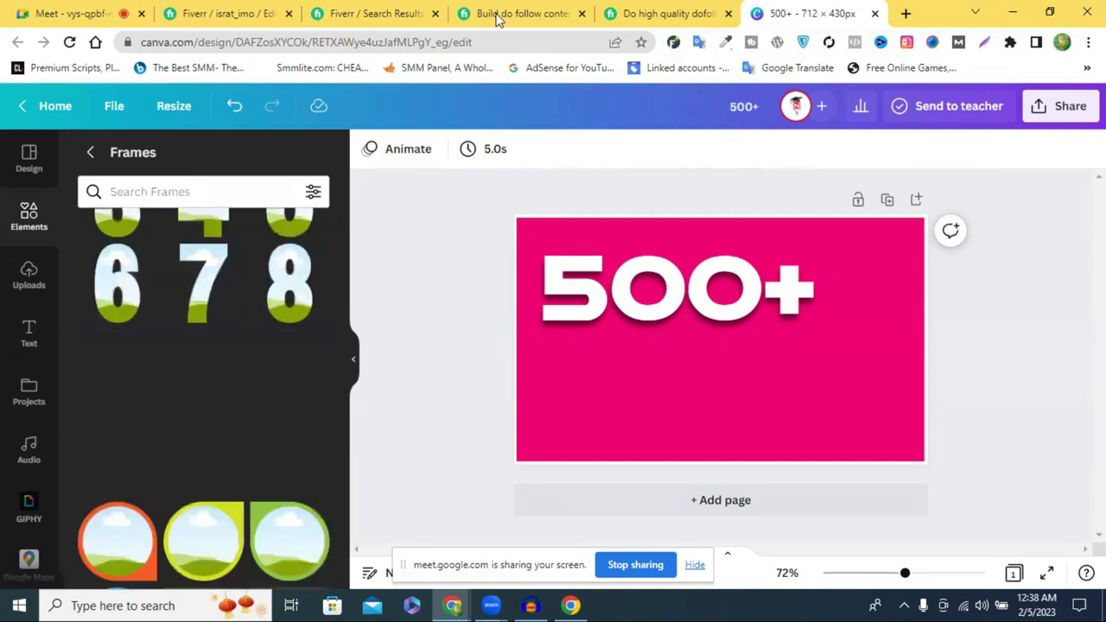
Check the outline around "500" on the green reference gig cover, and add a square shape directly below the "500+" heading in Canva.
{"action": "left_click", "coordinate": [501, 15]}
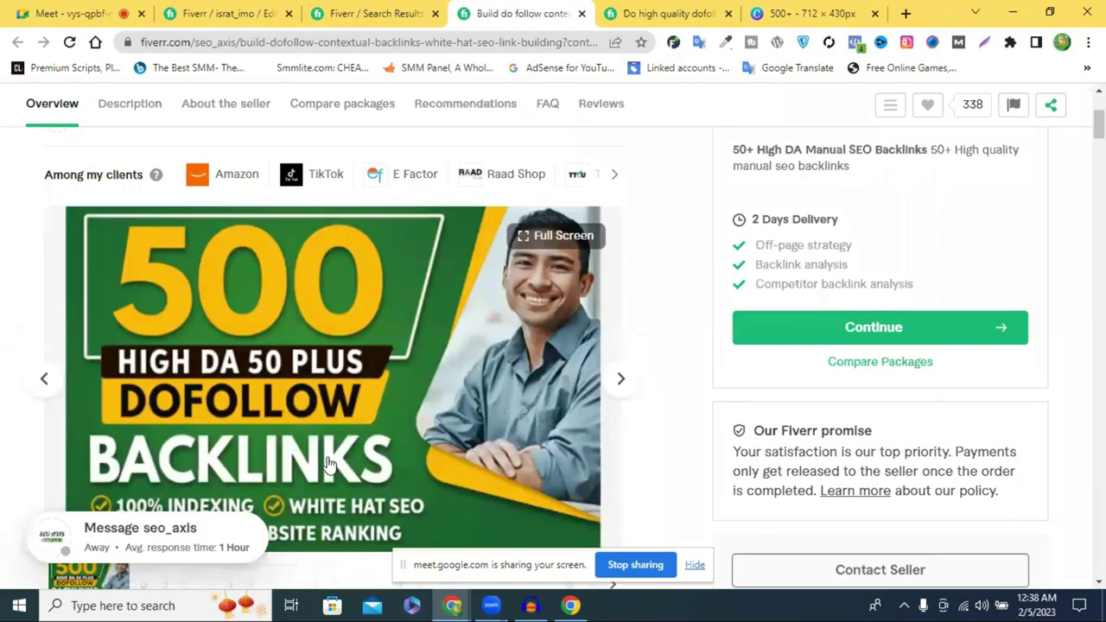
{"action": "left_click", "coordinate": [808, 13]}
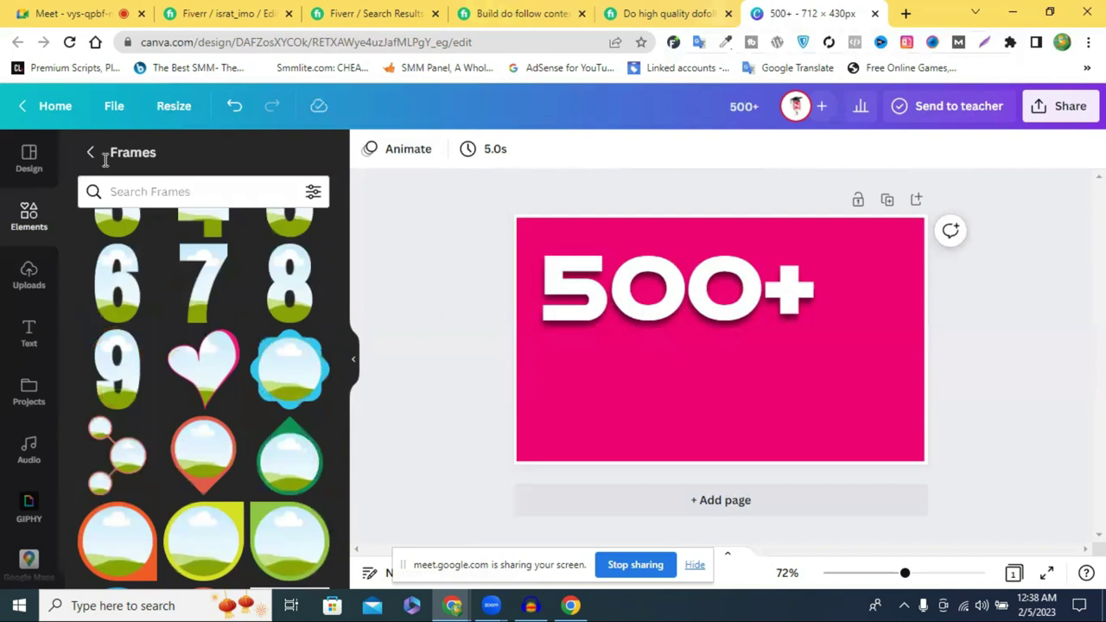
{"action": "scroll", "coordinate": [95, 153], "scroll_direction": "up", "scroll_amount": 3}
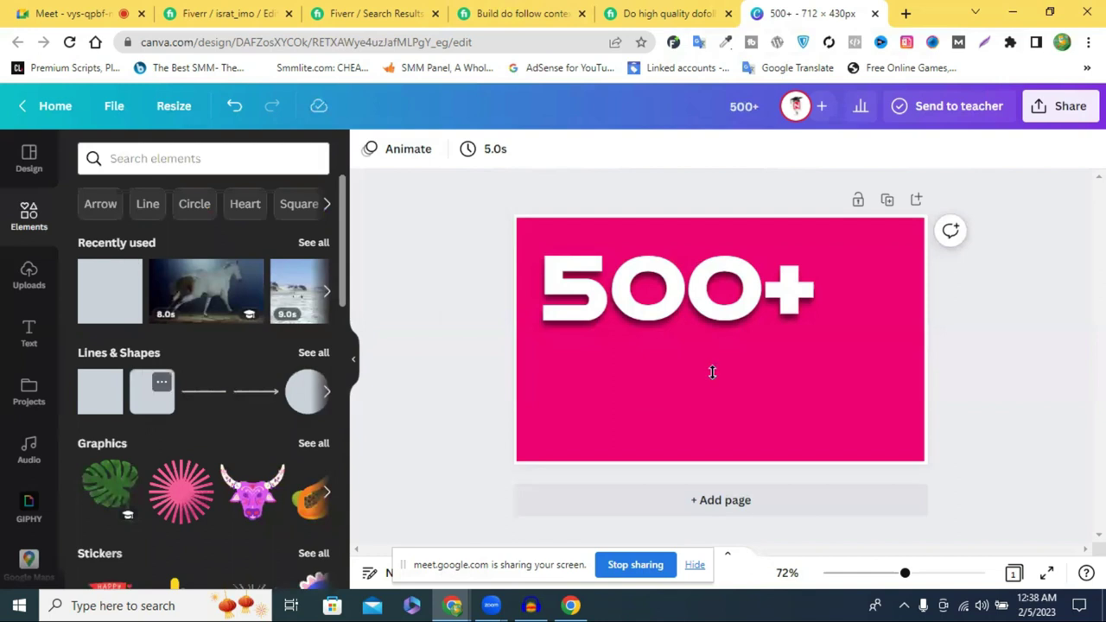
{"action": "key", "text": "r"}
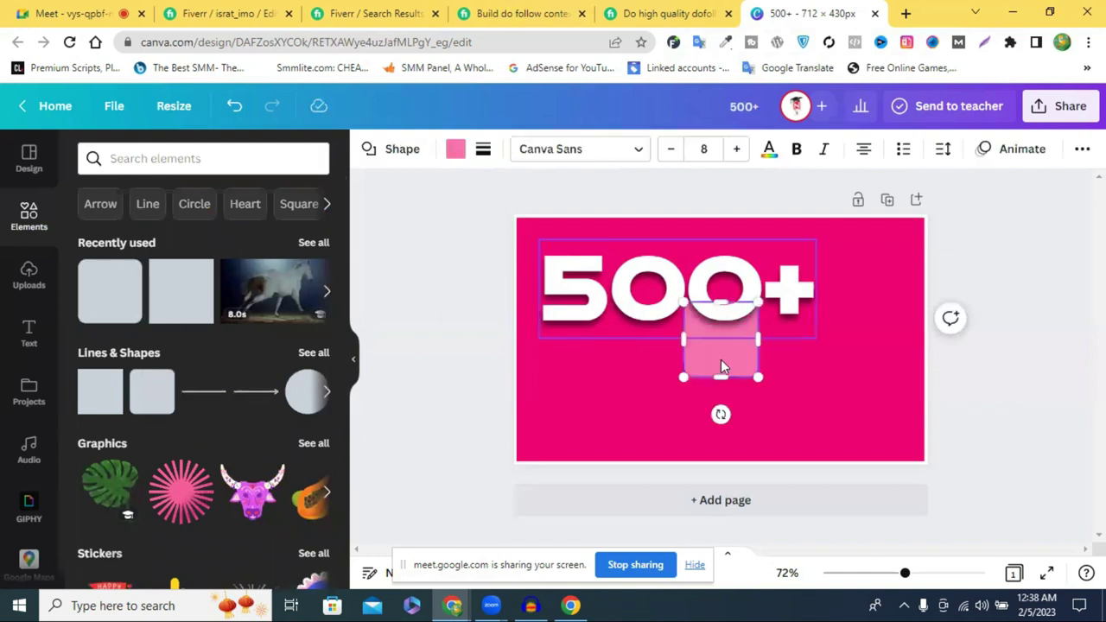
{"action": "left_click_drag", "start_coordinate": [720, 359], "coordinate": [724, 372]}
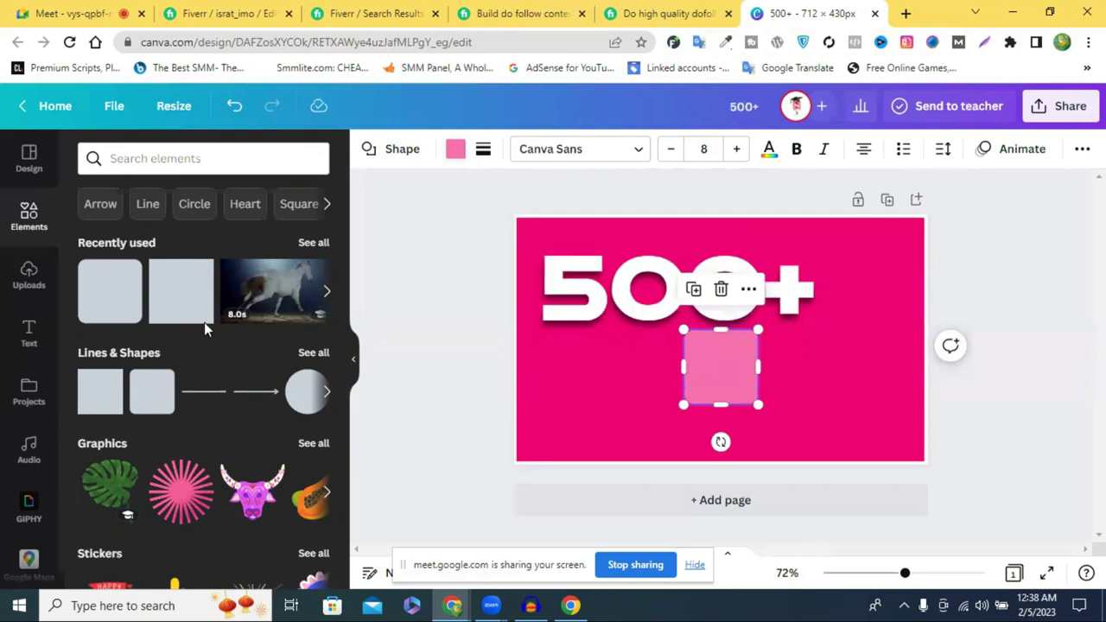
Try black on the square, fill it with green, and narrow it into a thin vertical bar.
{"action": "left_click", "coordinate": [455, 149]}
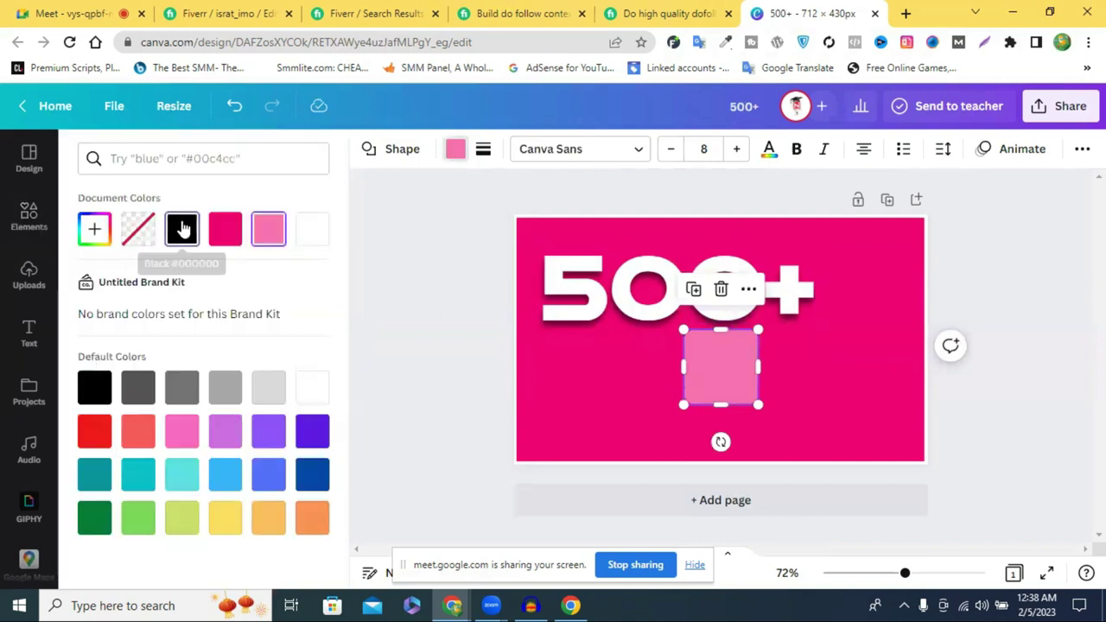
{"action": "left_click", "coordinate": [182, 228]}
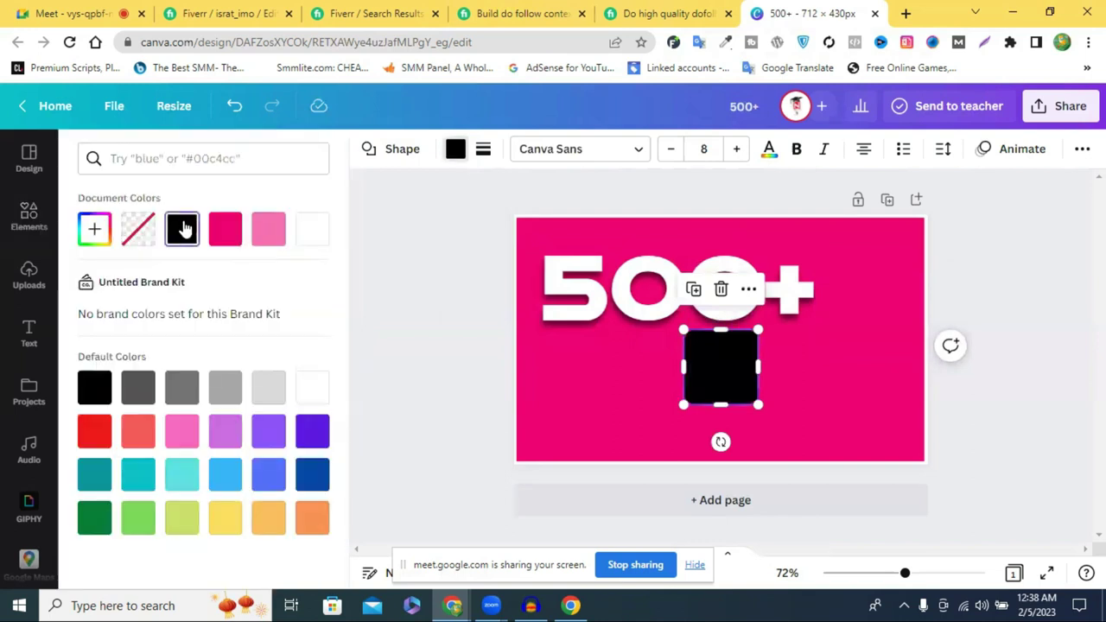
{"action": "left_click", "coordinate": [95, 518]}
{"action": "left_click_drag", "start_coordinate": [752, 367], "coordinate": [754, 377]}
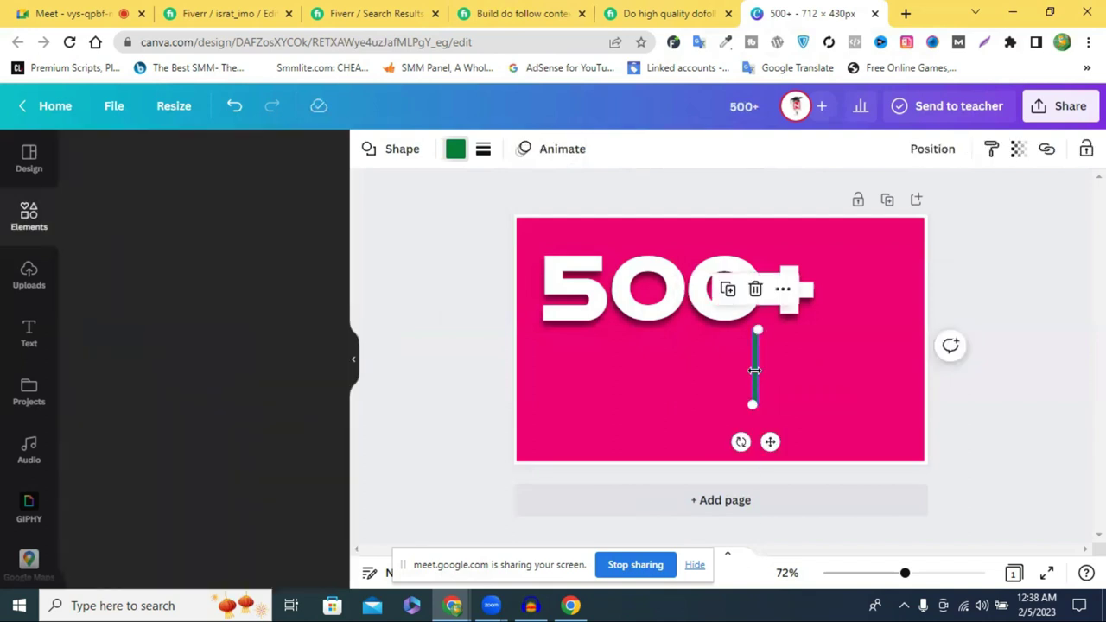
Recolor the thin vertical bar white and place it against the left edge of the "500+" heading.
{"action": "left_click", "coordinate": [456, 149]}
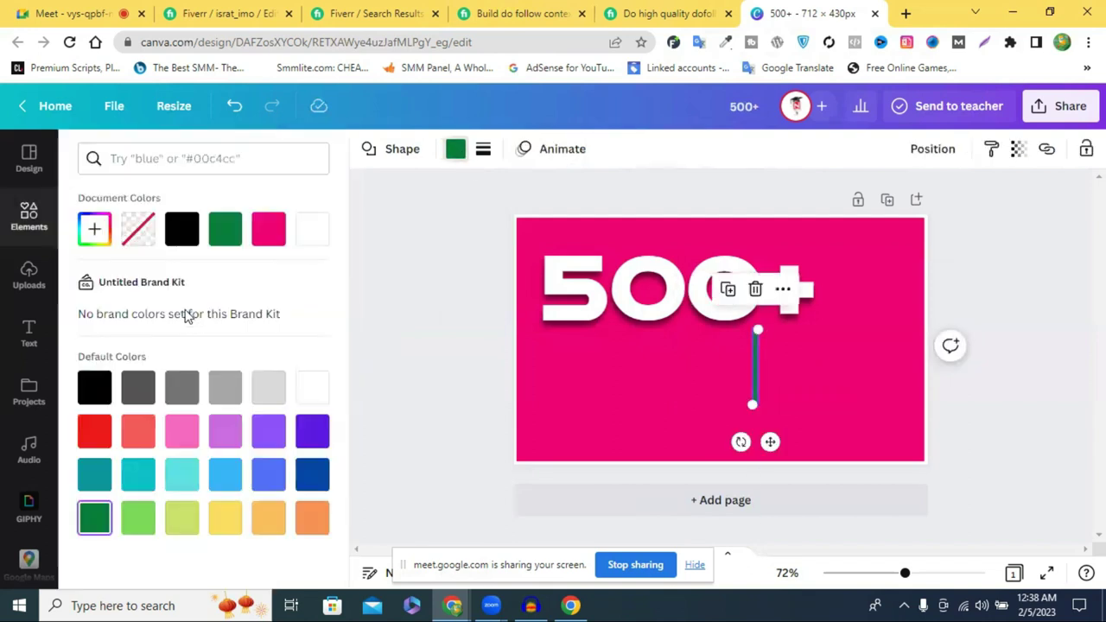
{"action": "left_click", "coordinate": [310, 390]}
{"action": "left_click_drag", "start_coordinate": [757, 372], "coordinate": [556, 354]}
{"action": "left_click_drag", "start_coordinate": [540, 316], "coordinate": [540, 249]}
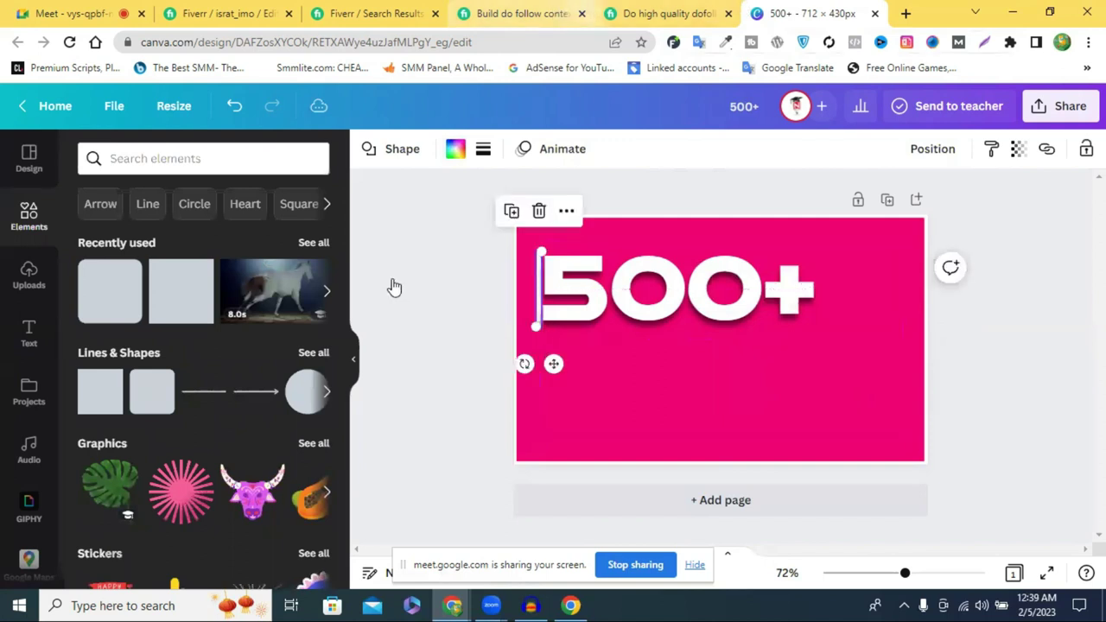
Recheck the reference cover's outline, shift the "500+" heading to the right, and lengthen the white bar with a small gap left of the heading.
{"action": "key", "text": "ctrl+4"}
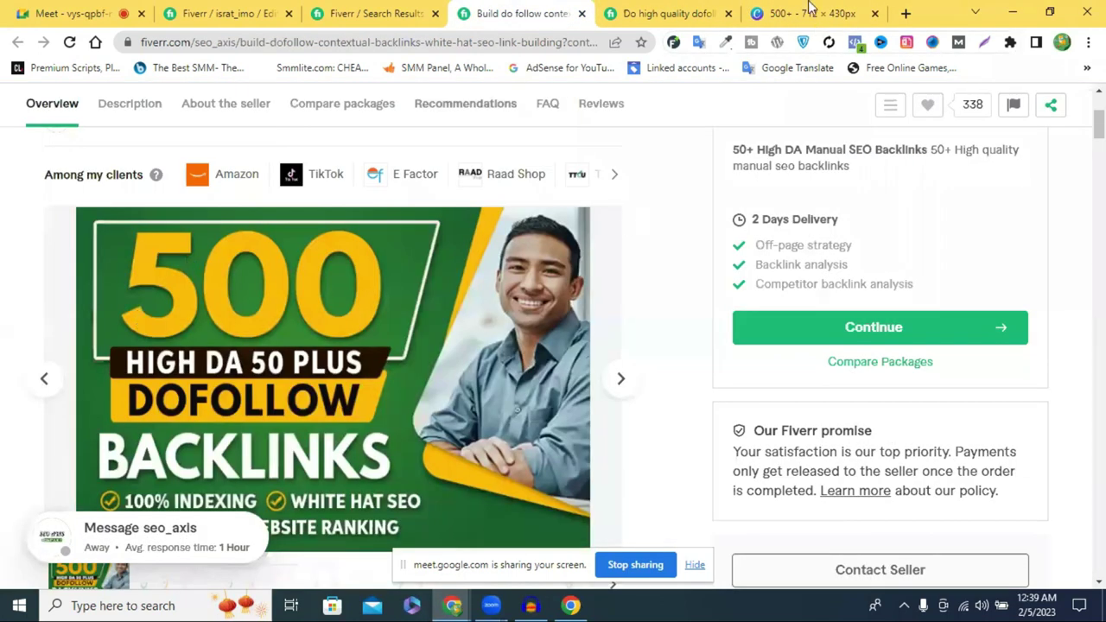
{"action": "key", "text": "ctrl+6"}
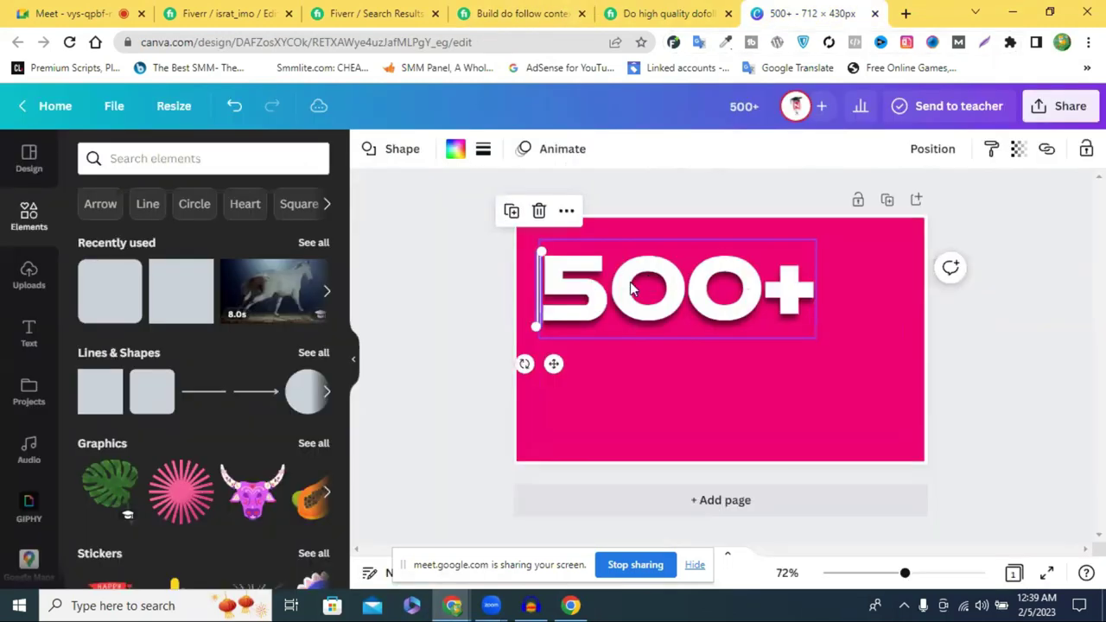
{"action": "left_click_drag", "start_coordinate": [543, 281], "coordinate": [553, 256]}
{"action": "left_click", "coordinate": [544, 269]}
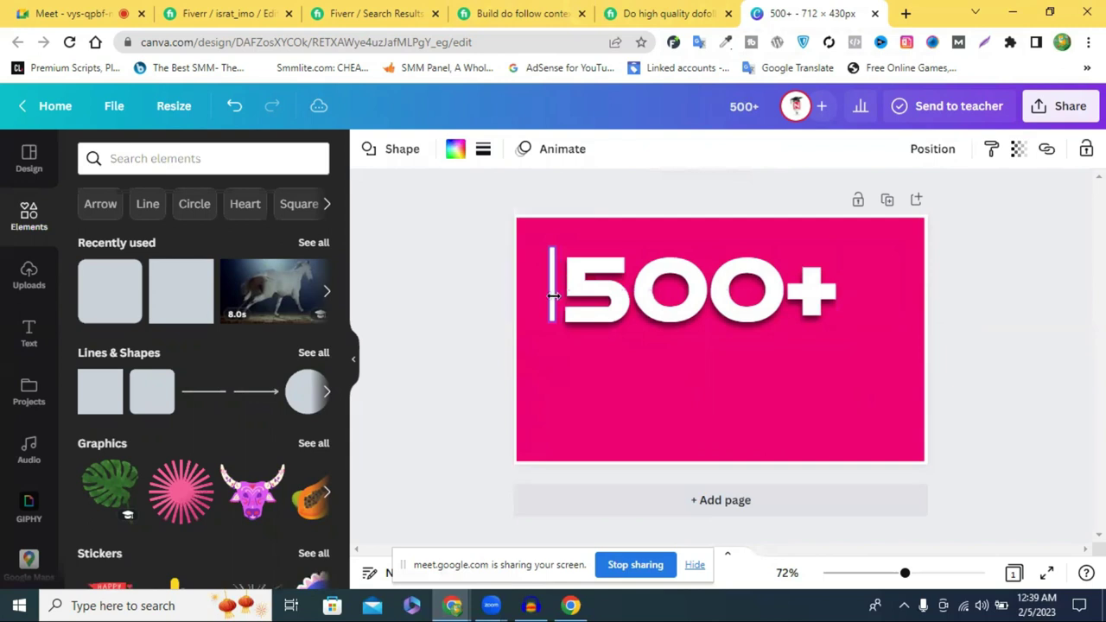
{"action": "left_click_drag", "start_coordinate": [553, 295], "coordinate": [581, 355]}
{"action": "left_click_drag", "start_coordinate": [556, 289], "coordinate": [553, 288]}
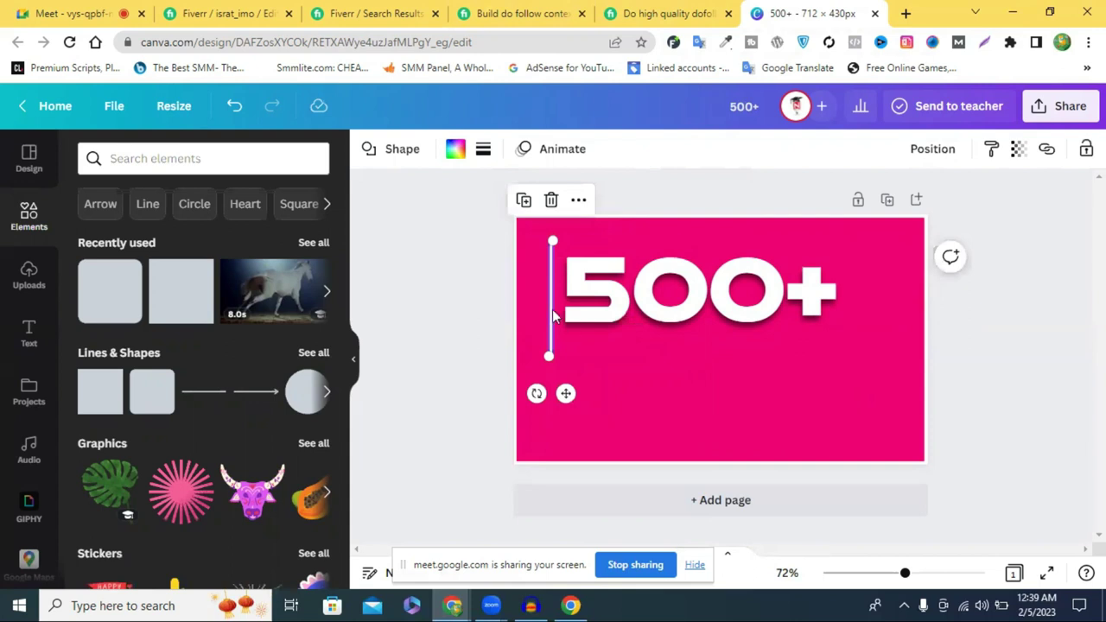
Duplicate the white vertical bar and move the copy over the "500+" heading.
{"action": "left_click", "coordinate": [554, 316]}
{"action": "left_click", "coordinate": [551, 341]}
{"action": "left_click_drag", "start_coordinate": [566, 393], "coordinate": [849, 402]}
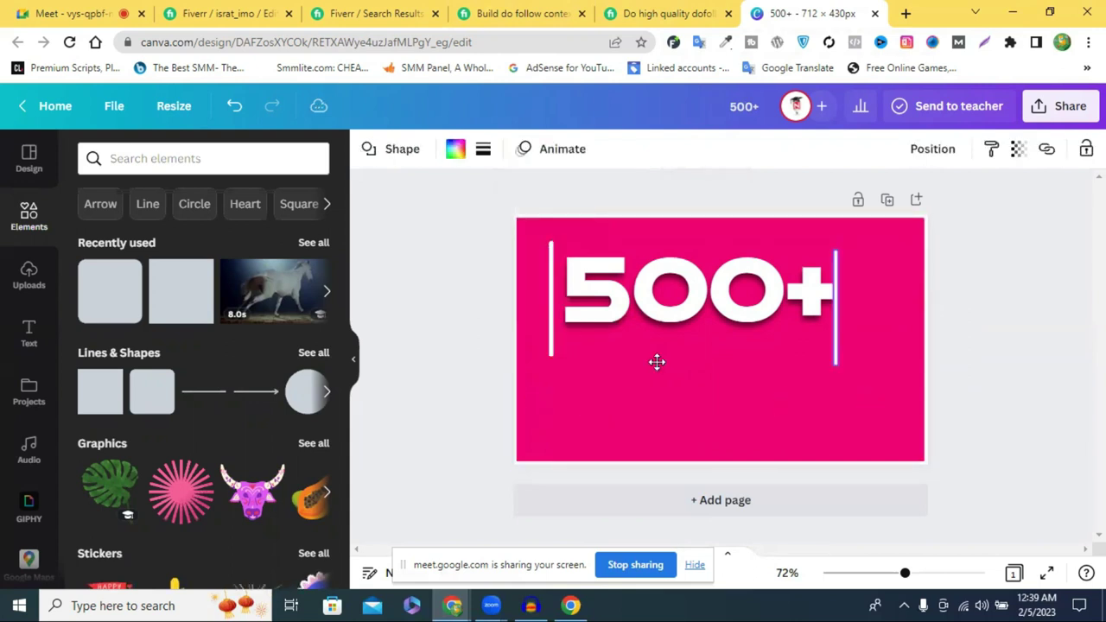
{"action": "key", "text": "ctrl+z"}
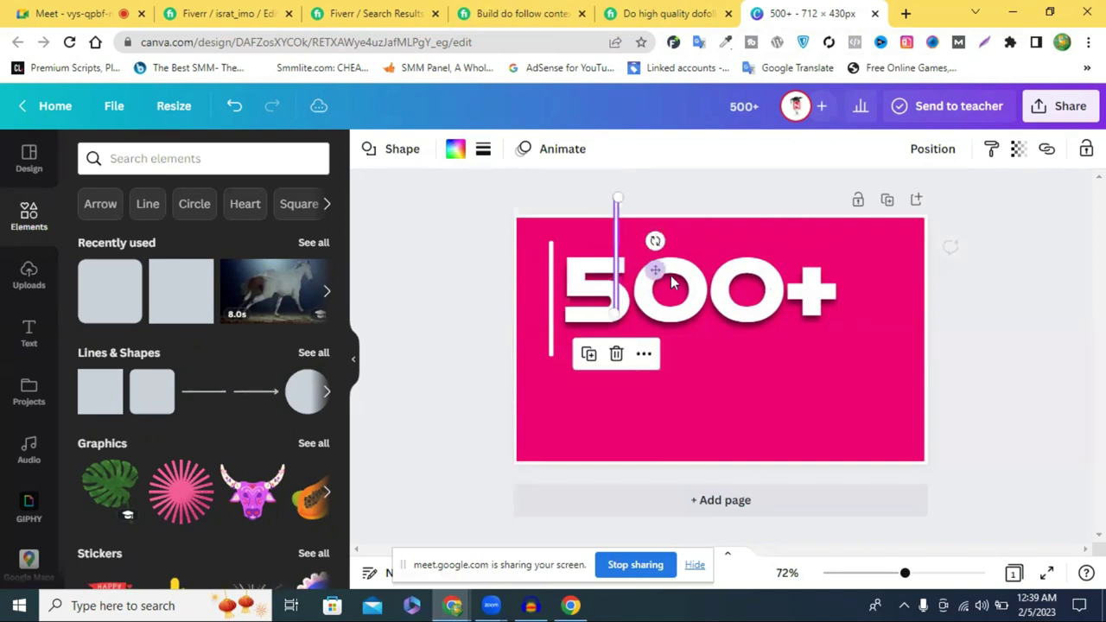
Rotate the copied bar to -90° and align it with the vertical bar's upper end, forming a corner above the heading.
{"action": "left_click_drag", "start_coordinate": [672, 243], "coordinate": [683, 221]}
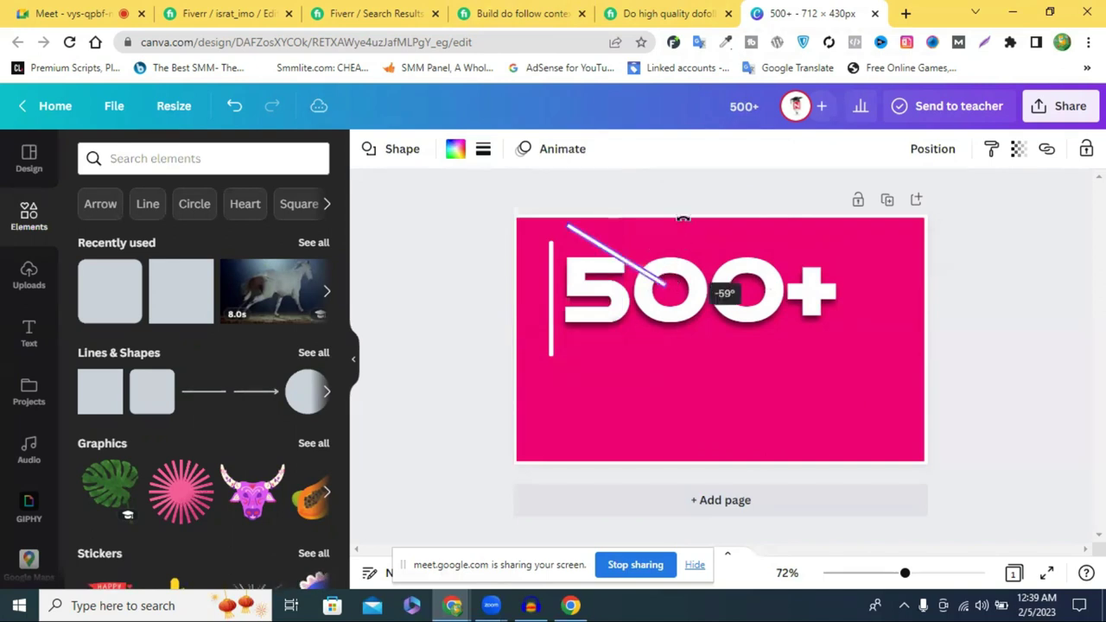
{"action": "left_click_drag", "start_coordinate": [707, 292], "coordinate": [708, 252]}
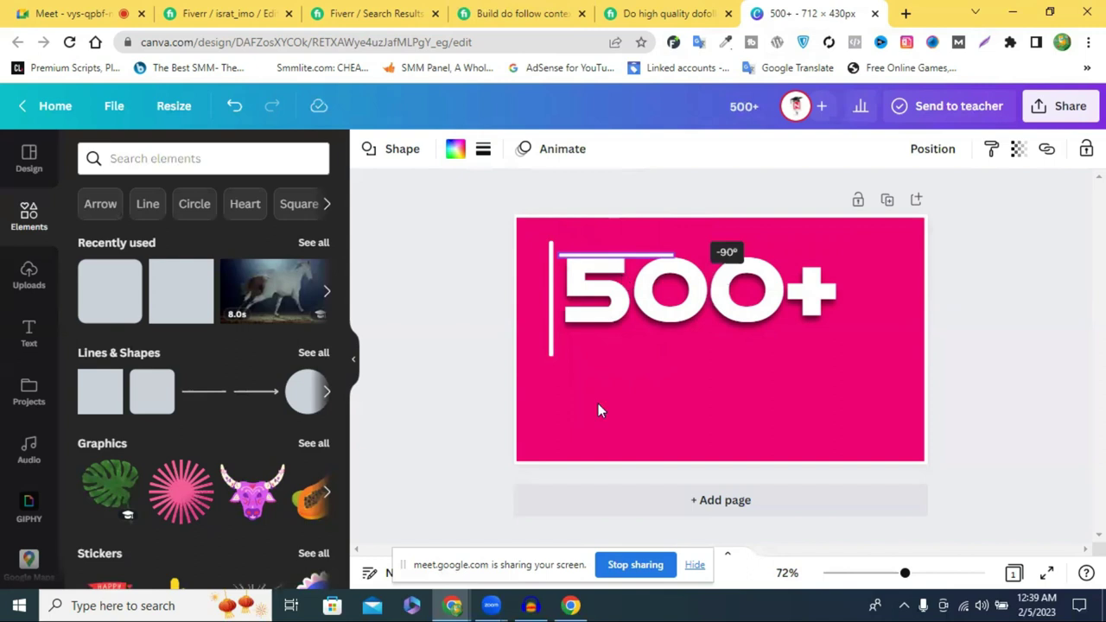
{"action": "left_click", "coordinate": [637, 259]}
{"action": "left_click_drag", "start_coordinate": [639, 261], "coordinate": [632, 240]}
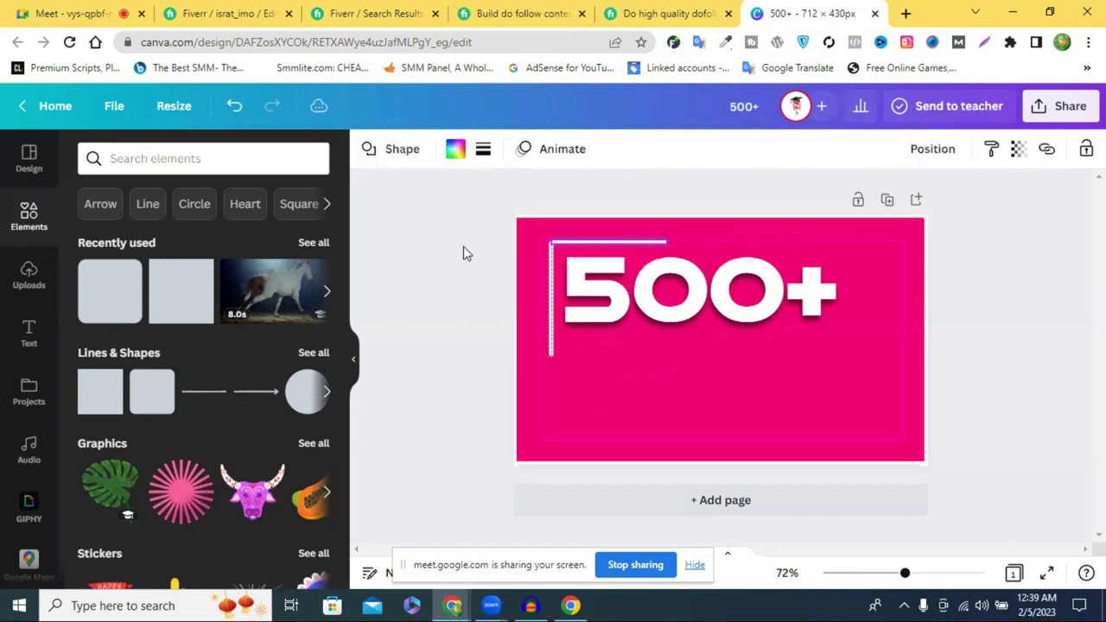
Lengthen the horizontal bar above the "500+" heading until it extends past the plus sign, keeping it as thin as the vertical bar.
{"action": "key", "text": "Escape"}
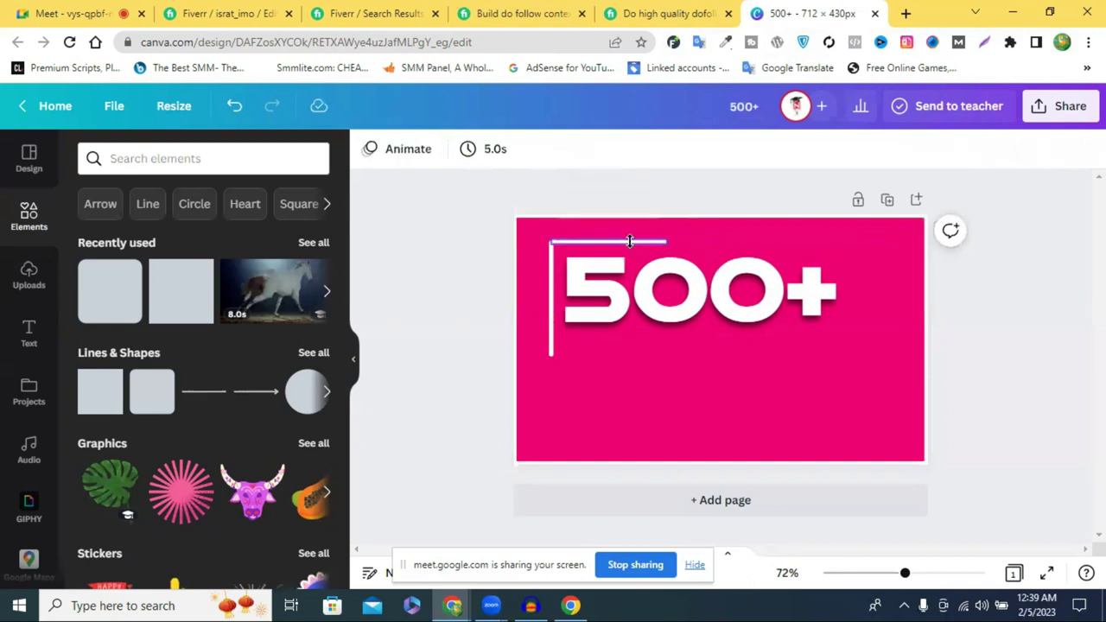
{"action": "left_click", "coordinate": [630, 241]}
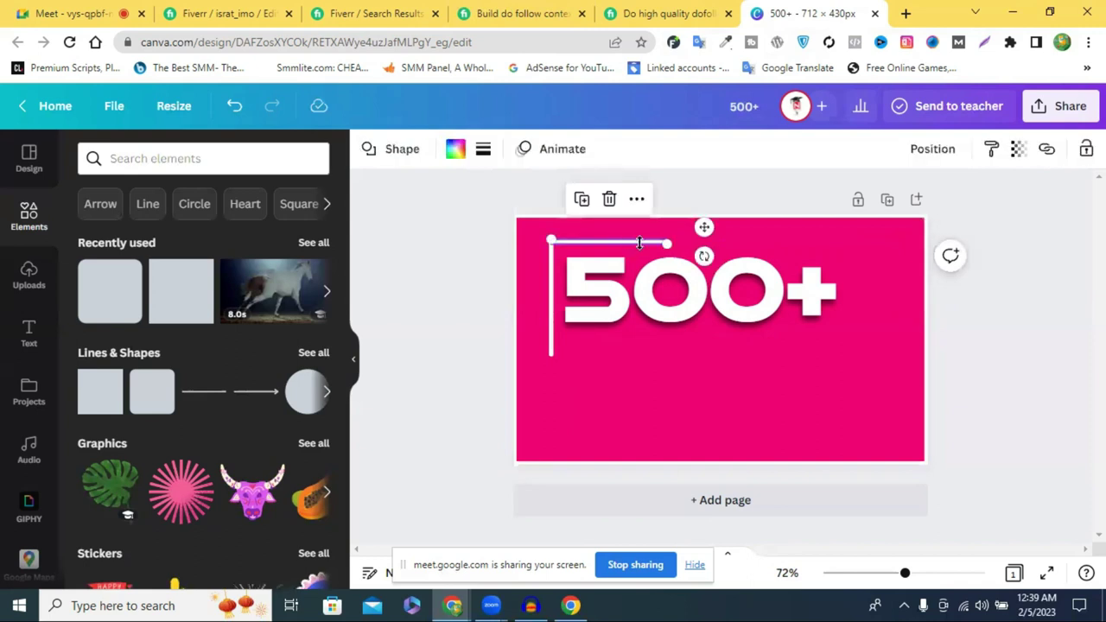
{"action": "left_click", "coordinate": [484, 288]}
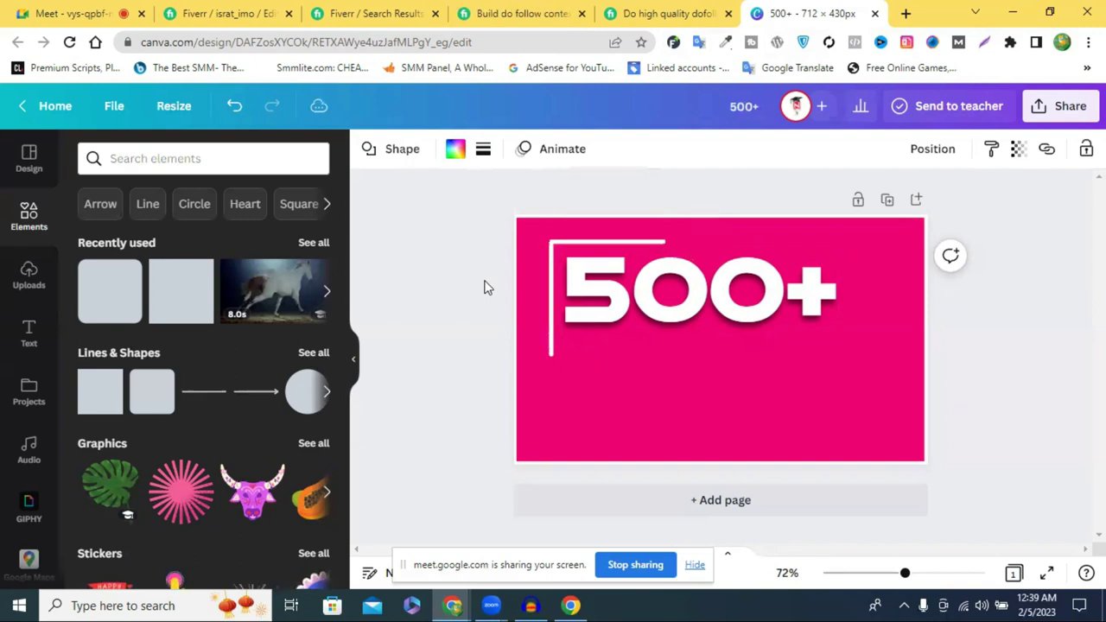
{"action": "left_click", "coordinate": [562, 242]}
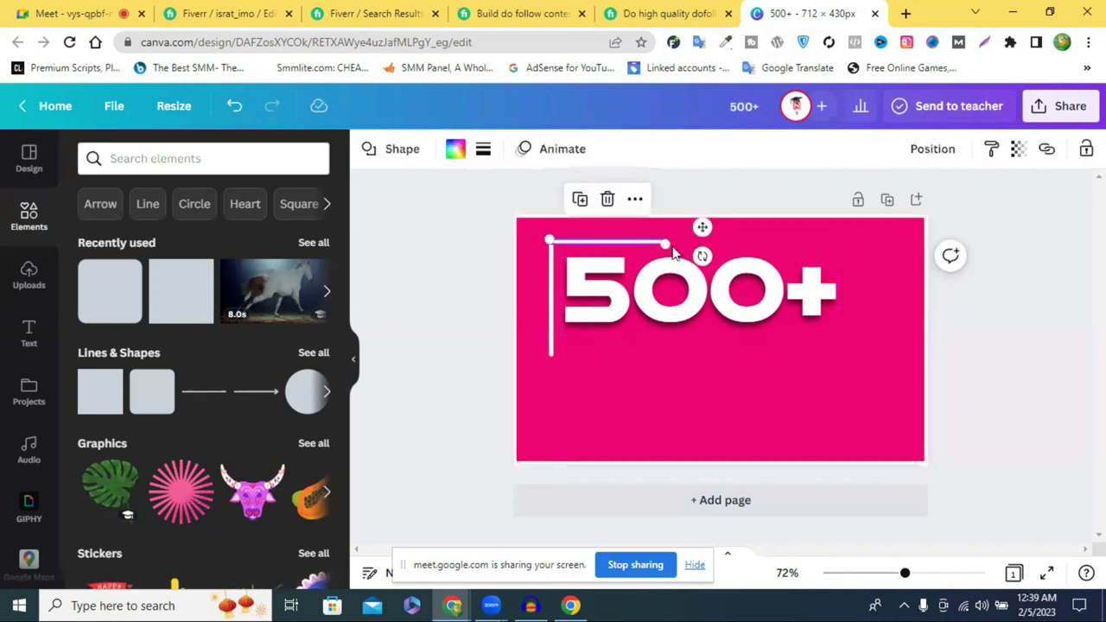
{"action": "left_click_drag", "start_coordinate": [618, 245], "coordinate": [661, 270]}
{"action": "left_click_drag", "start_coordinate": [739, 256], "coordinate": [871, 255]}
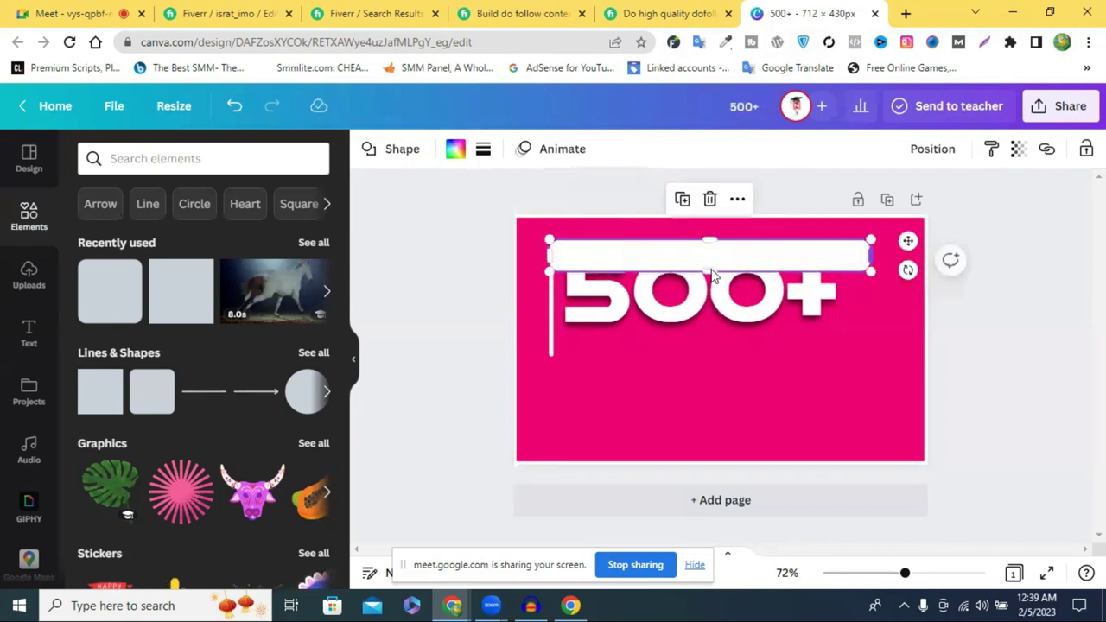
{"action": "left_click_drag", "start_coordinate": [708, 268], "coordinate": [708, 243]}
{"action": "left_click", "coordinate": [430, 243]}
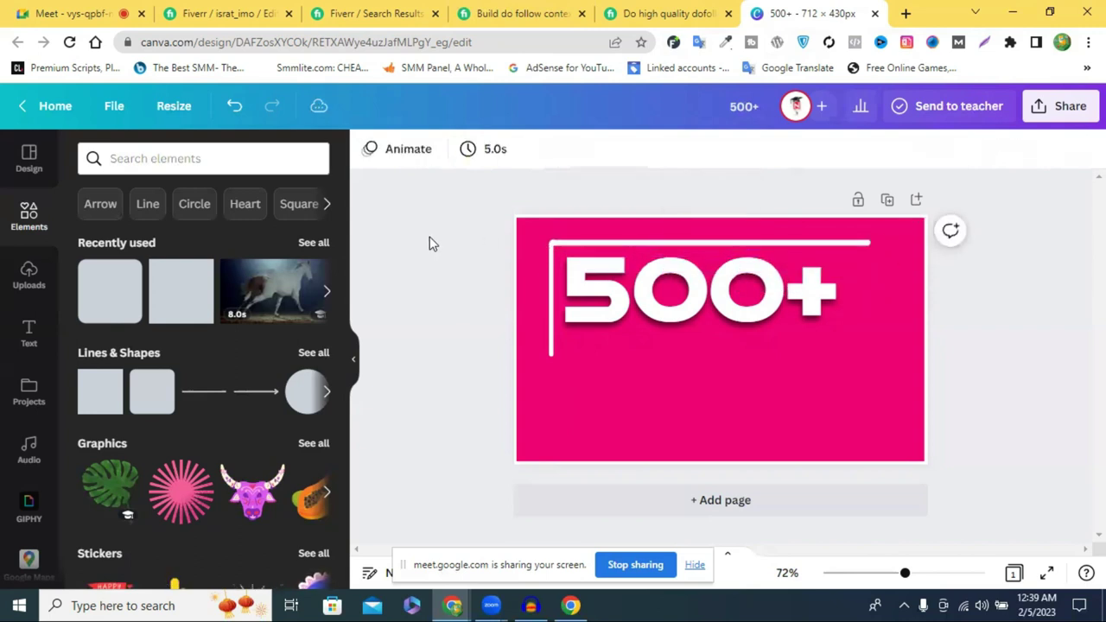
Duplicate the long horizontal bar and place the copy below the "500+" heading, meeting the vertical bar's lower end.
{"action": "left_click", "coordinate": [850, 243]}
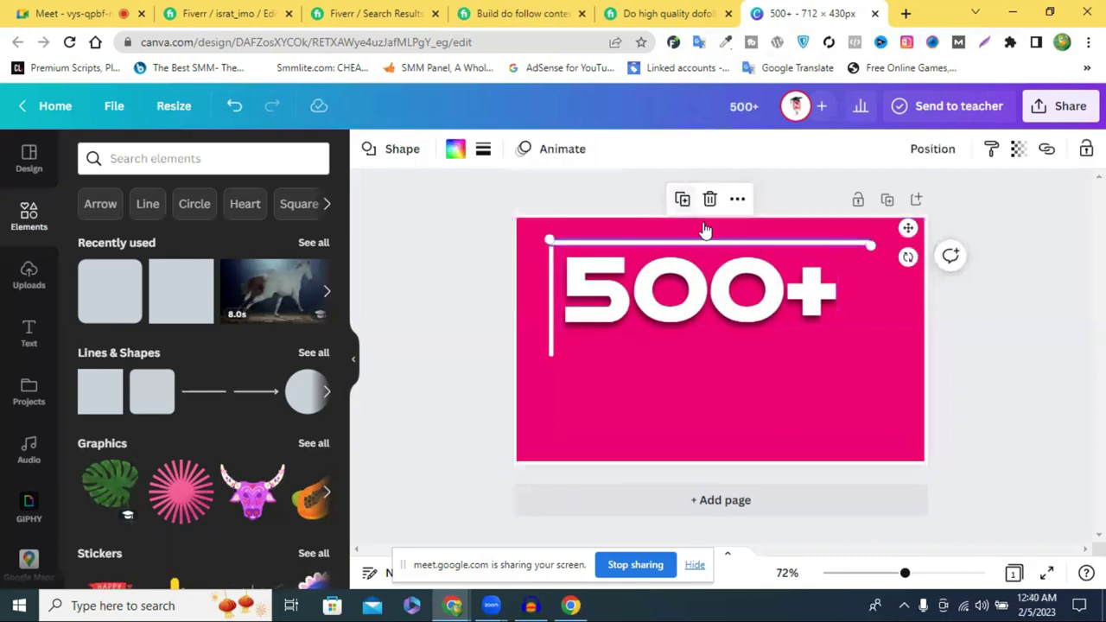
{"action": "left_click", "coordinate": [682, 199]}
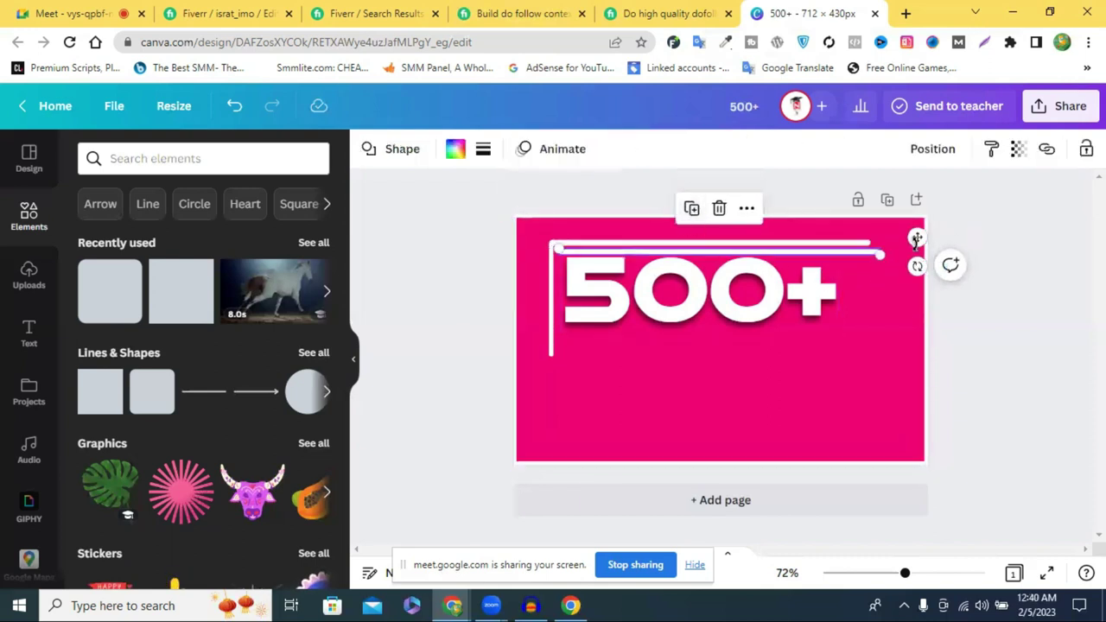
{"action": "left_click_drag", "start_coordinate": [916, 238], "coordinate": [909, 343]}
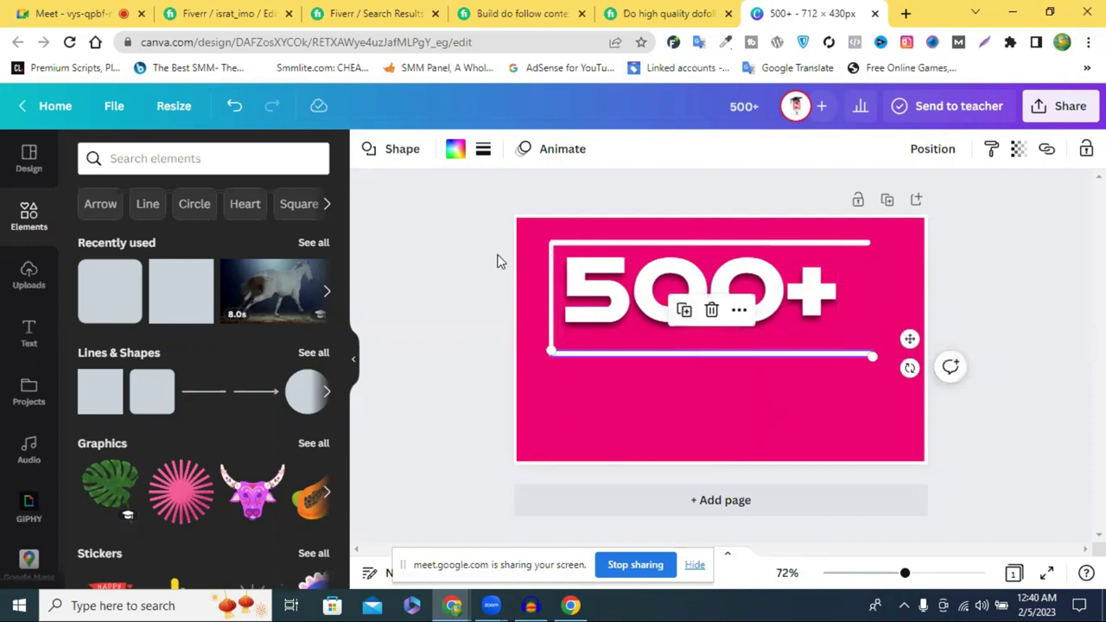
{"action": "left_click", "coordinate": [497, 261]}
Shorten the lower horizontal bar so it ends beneath the plus sign, and keep it as thin as the upper bar.
{"action": "left_click", "coordinate": [837, 356]}
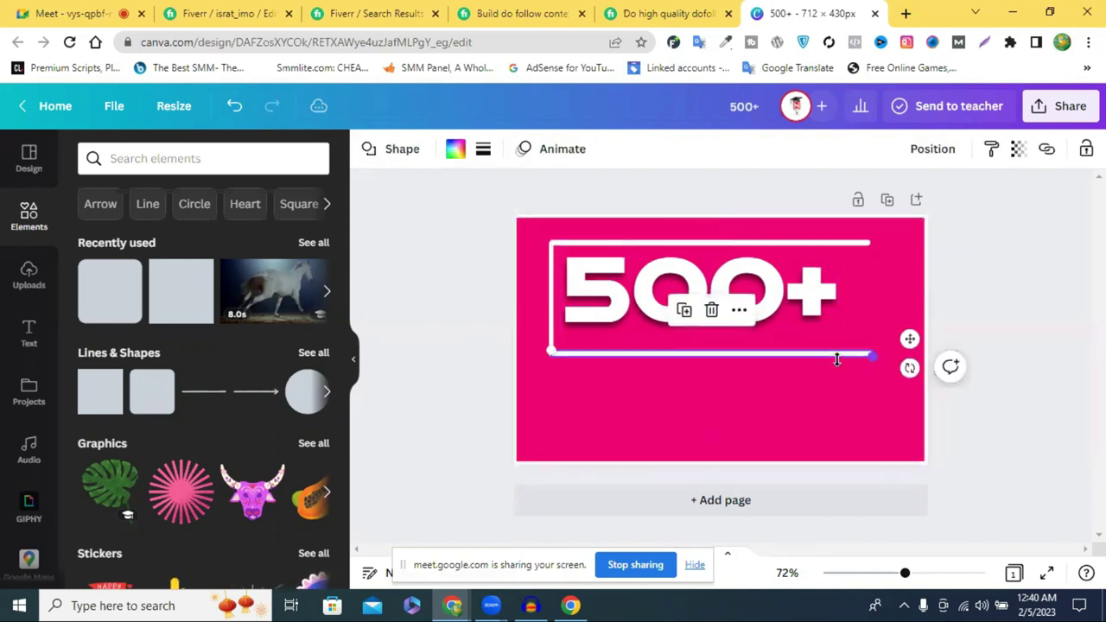
{"action": "left_click_drag", "start_coordinate": [815, 361], "coordinate": [828, 358]}
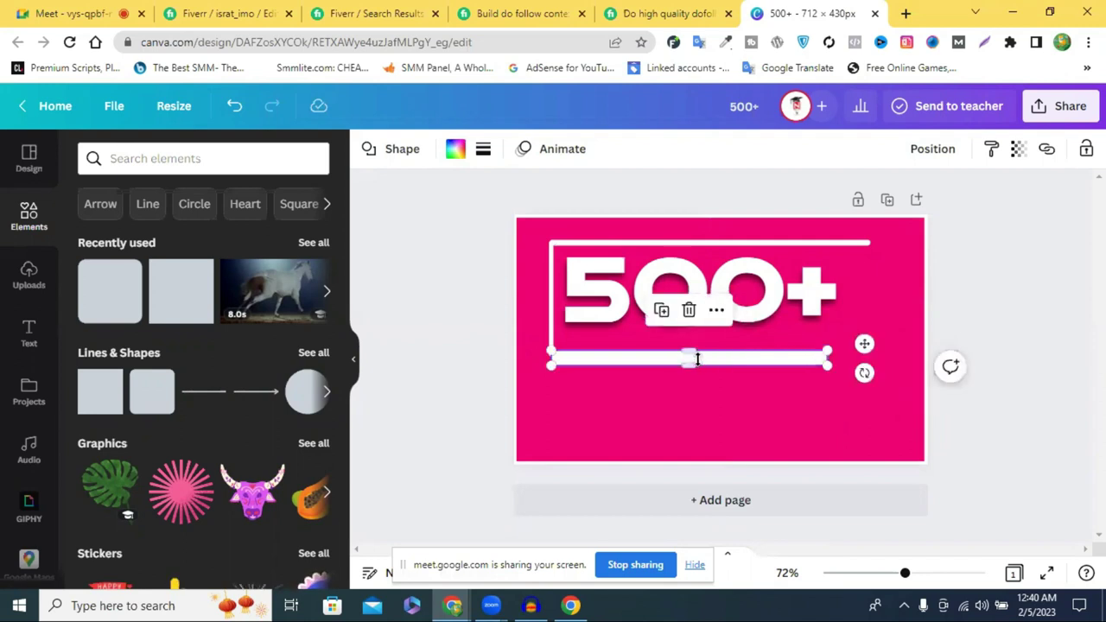
{"action": "left_click_drag", "start_coordinate": [697, 357], "coordinate": [697, 358]}
{"action": "left_click", "coordinate": [430, 285]}
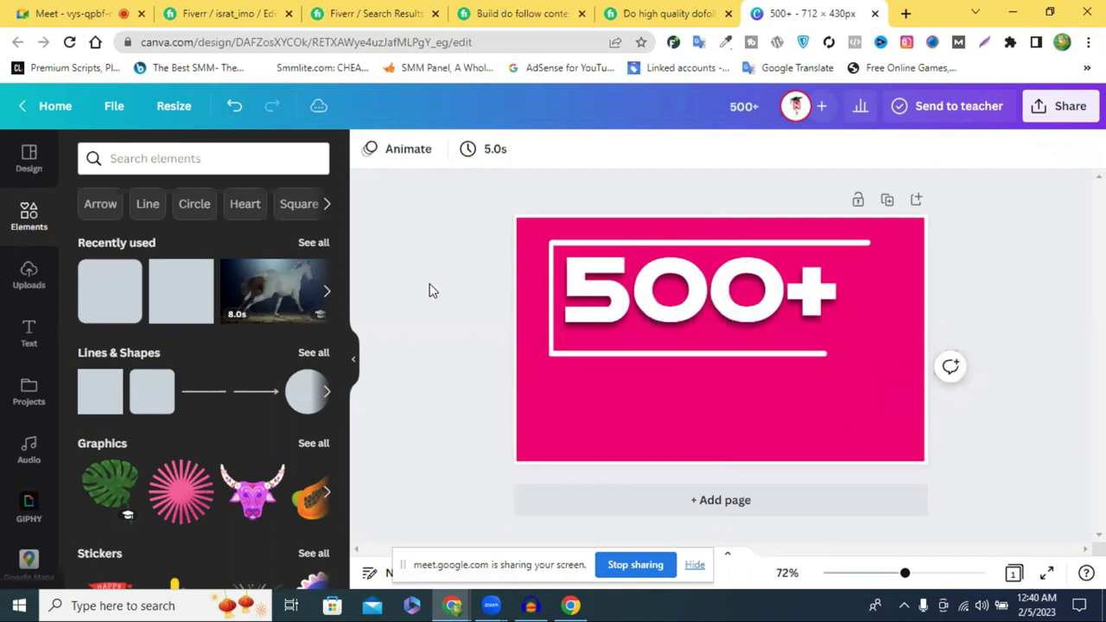
{"action": "left_click", "coordinate": [575, 353]}
{"action": "left_click", "coordinate": [574, 354]}
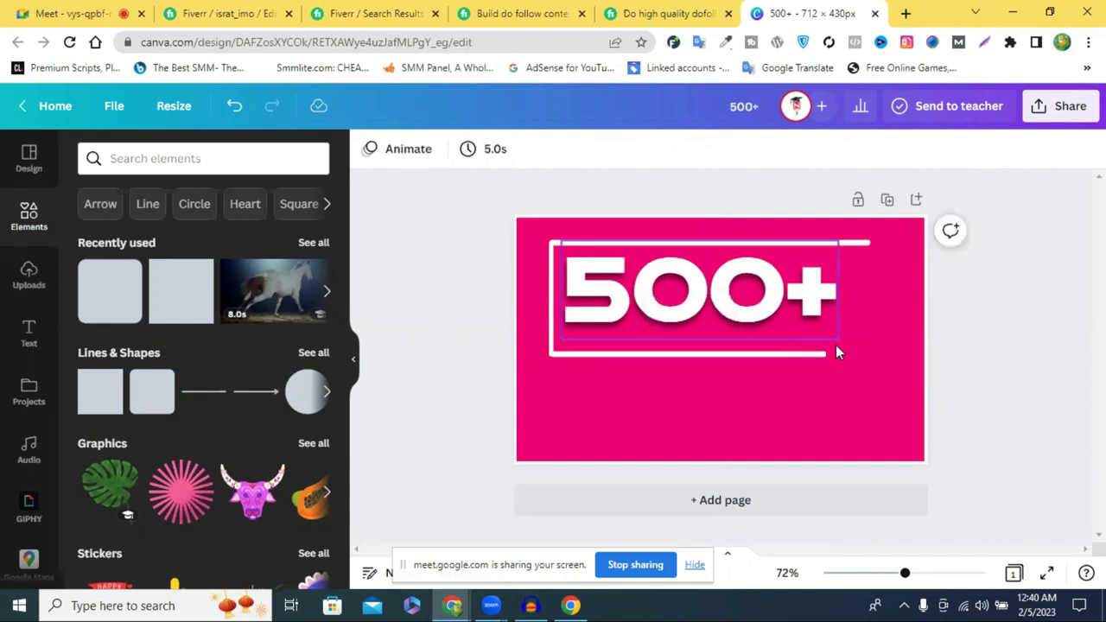
Duplicate the vertical bar beside the "500+" heading and move the copy to the far end of the upper bar.
{"action": "left_click", "coordinate": [802, 351]}
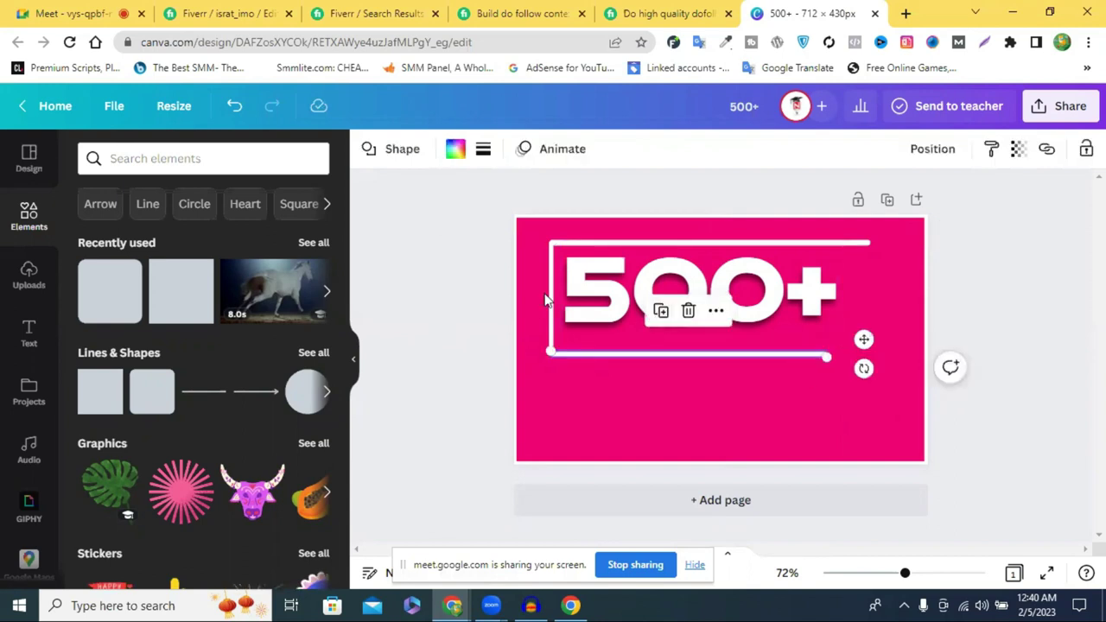
{"action": "left_click", "coordinate": [530, 204]}
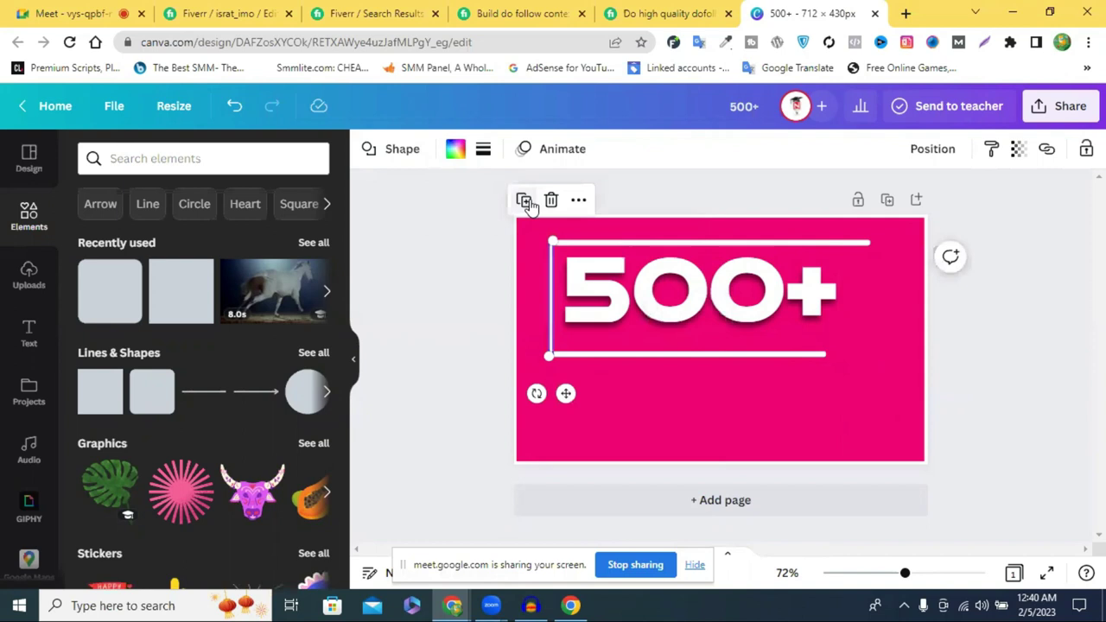
{"action": "left_click", "coordinate": [871, 404]}
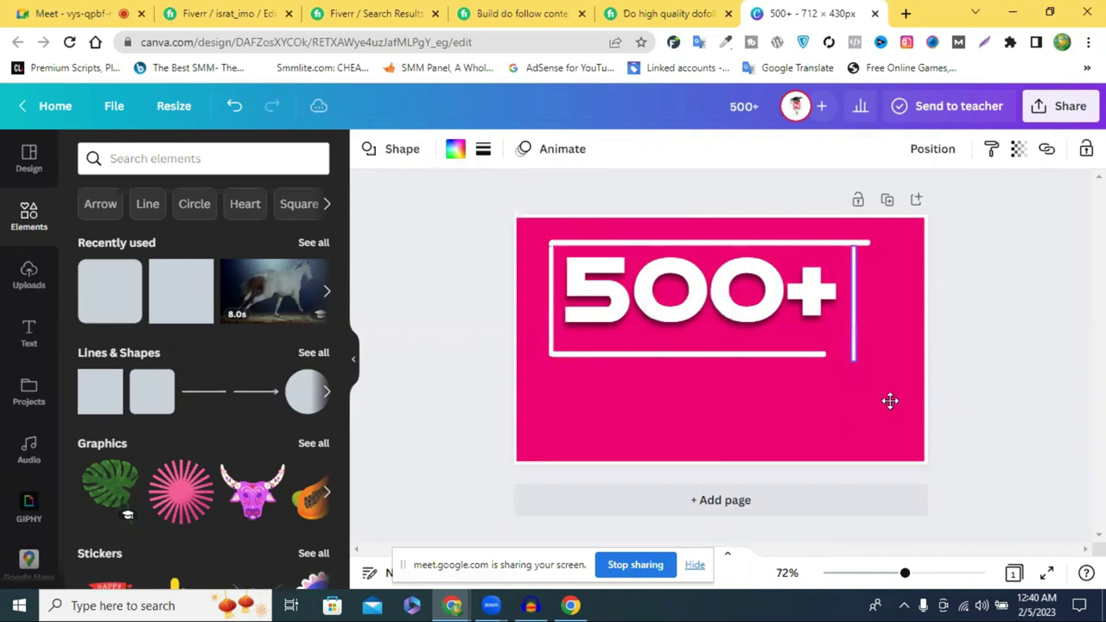
{"action": "left_click", "coordinate": [873, 412]}
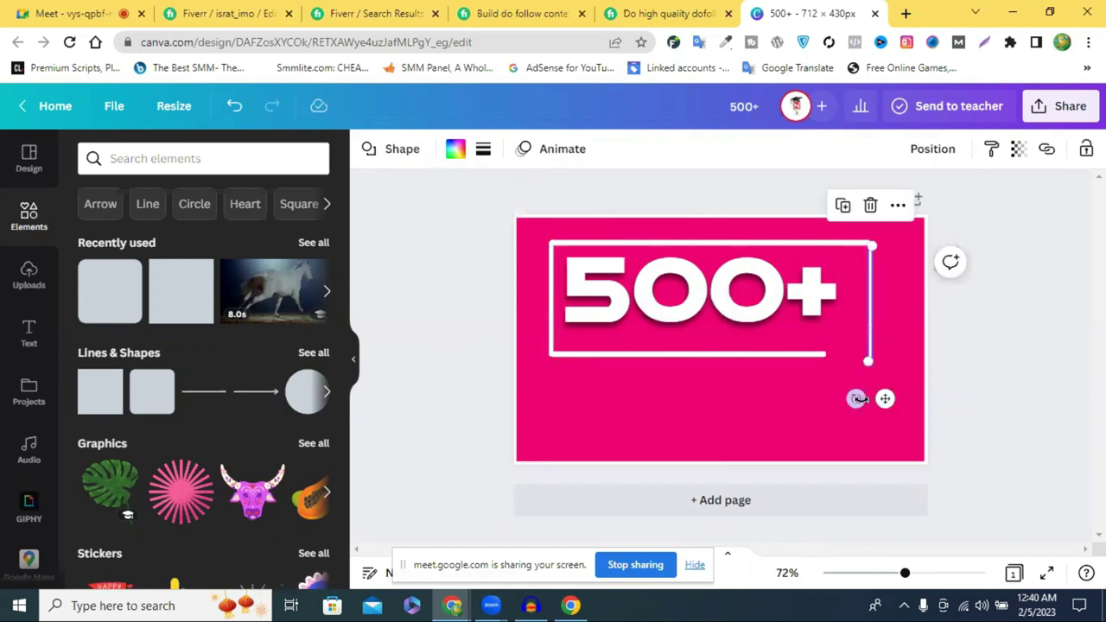
Tilt the copied vertical bar and resize it into a thin diagonal, about 228 px long, linking the free ends of both horizontal bars.
{"action": "left_click_drag", "start_coordinate": [854, 398], "coordinate": [844, 322]}
{"action": "left_click", "coordinate": [852, 313]}
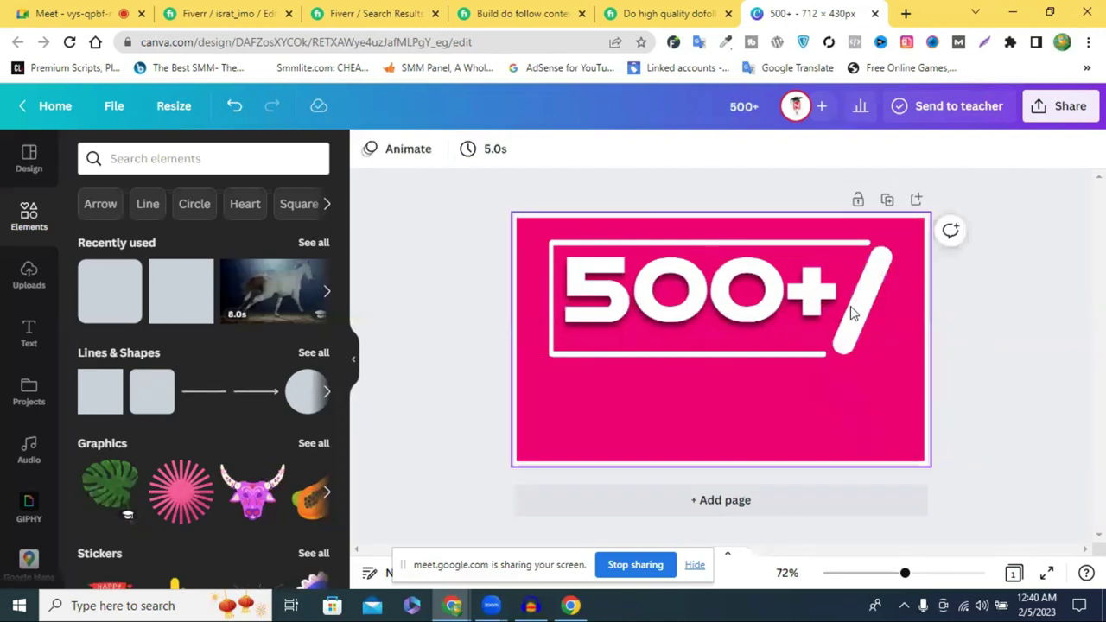
{"action": "left_click", "coordinate": [846, 302]}
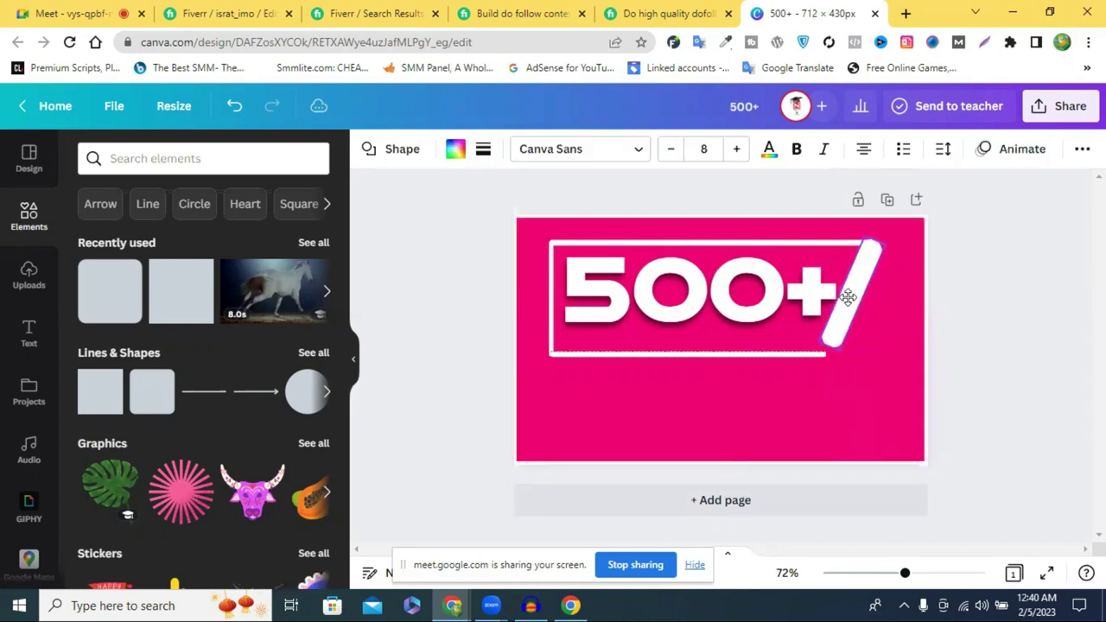
{"action": "left_click_drag", "start_coordinate": [822, 355], "coordinate": [819, 360]}
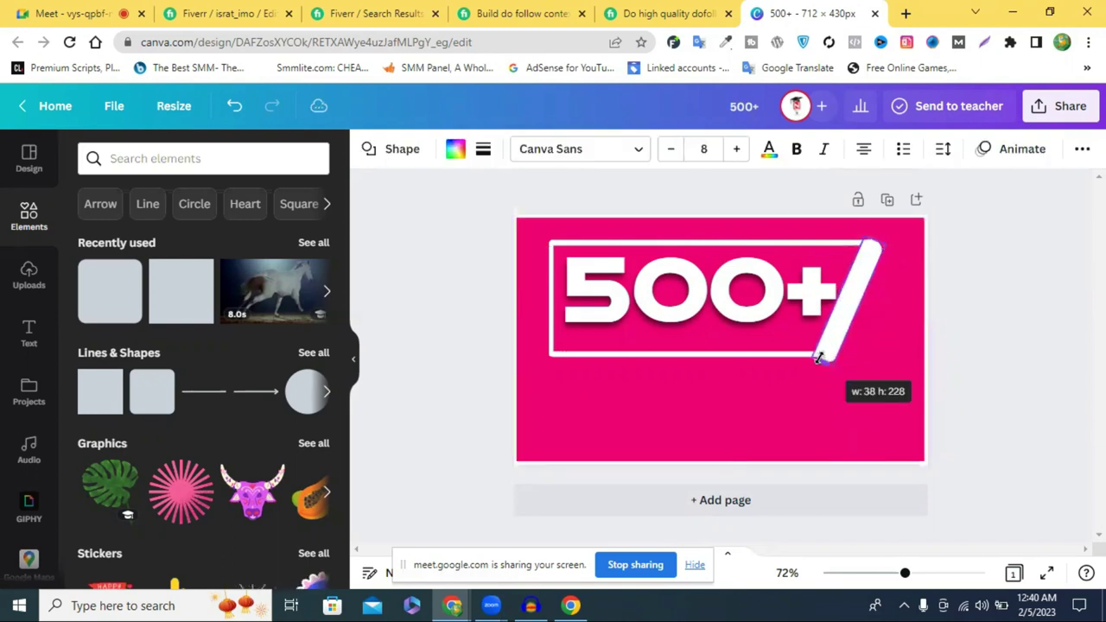
{"action": "left_click_drag", "start_coordinate": [850, 306], "coordinate": [846, 307]}
{"action": "left_click", "coordinate": [991, 325]}
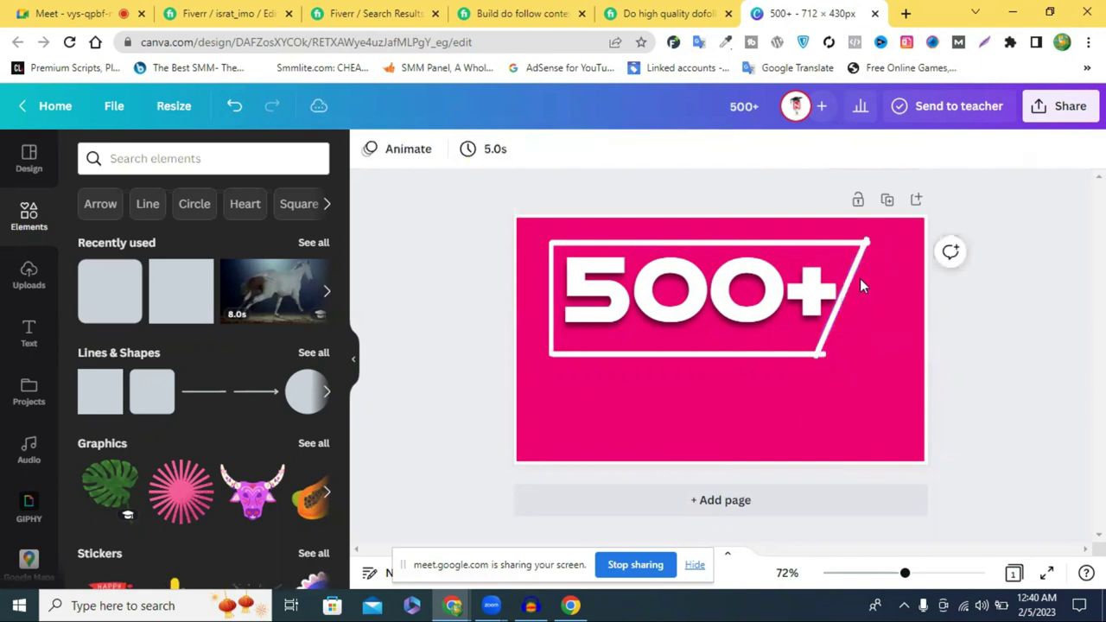
Align the diagonal bar's top with the upper bar's end and shorten it to about 215 px so it stops at the lower bar.
{"action": "left_click", "coordinate": [855, 271]}
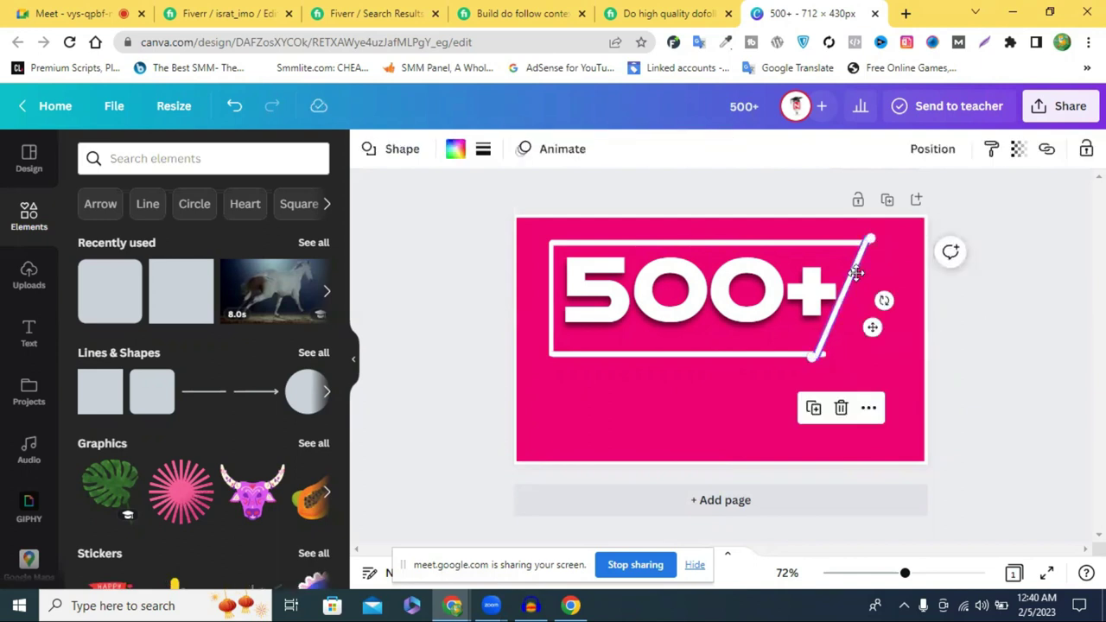
{"action": "left_click_drag", "start_coordinate": [855, 271], "coordinate": [856, 275]}
{"action": "left_click", "coordinate": [934, 288]}
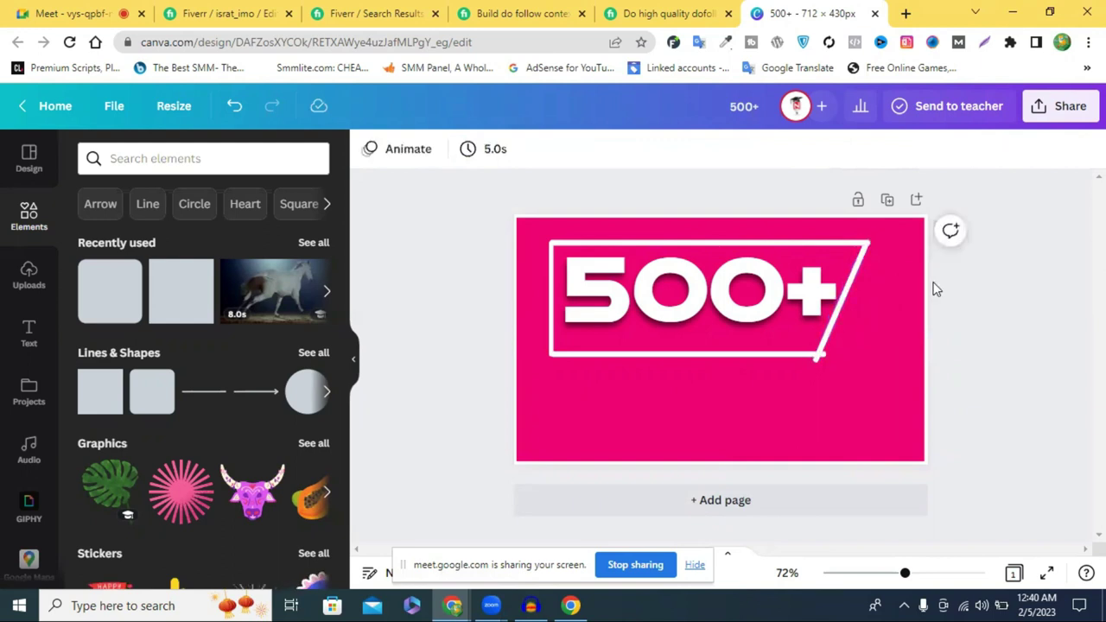
{"action": "left_click", "coordinate": [813, 363]}
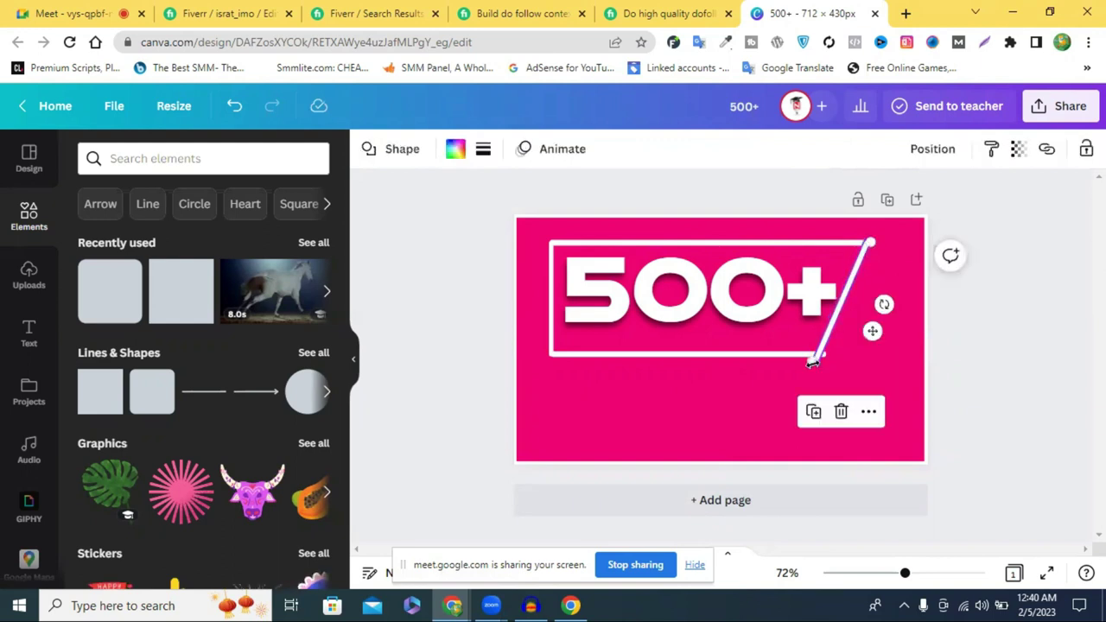
{"action": "left_click_drag", "start_coordinate": [807, 363], "coordinate": [823, 321]}
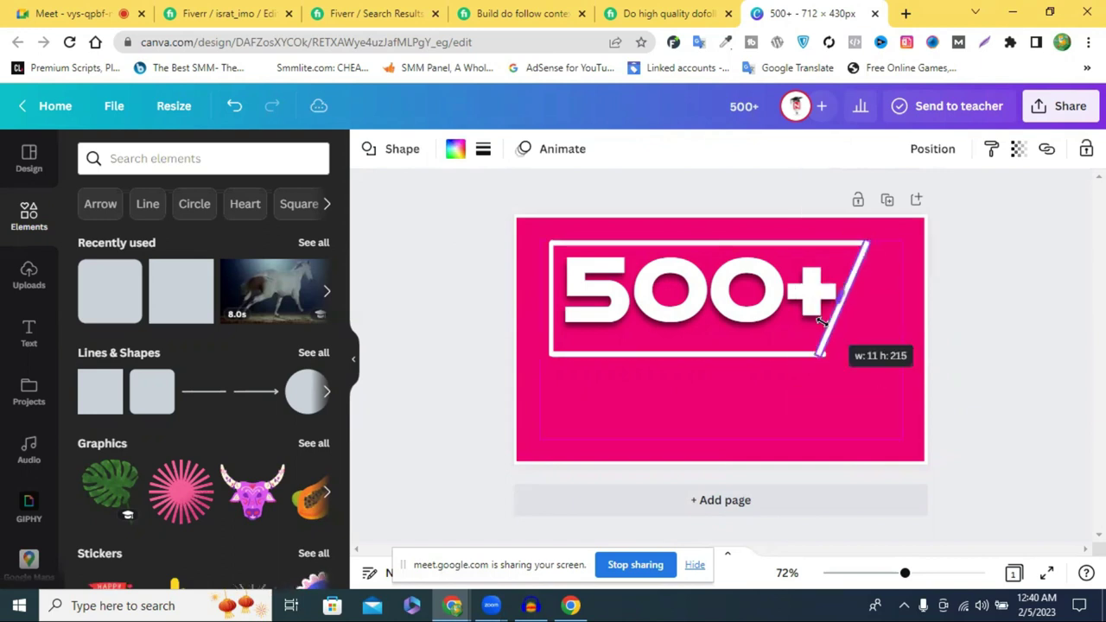
{"action": "left_click", "coordinate": [837, 320]}
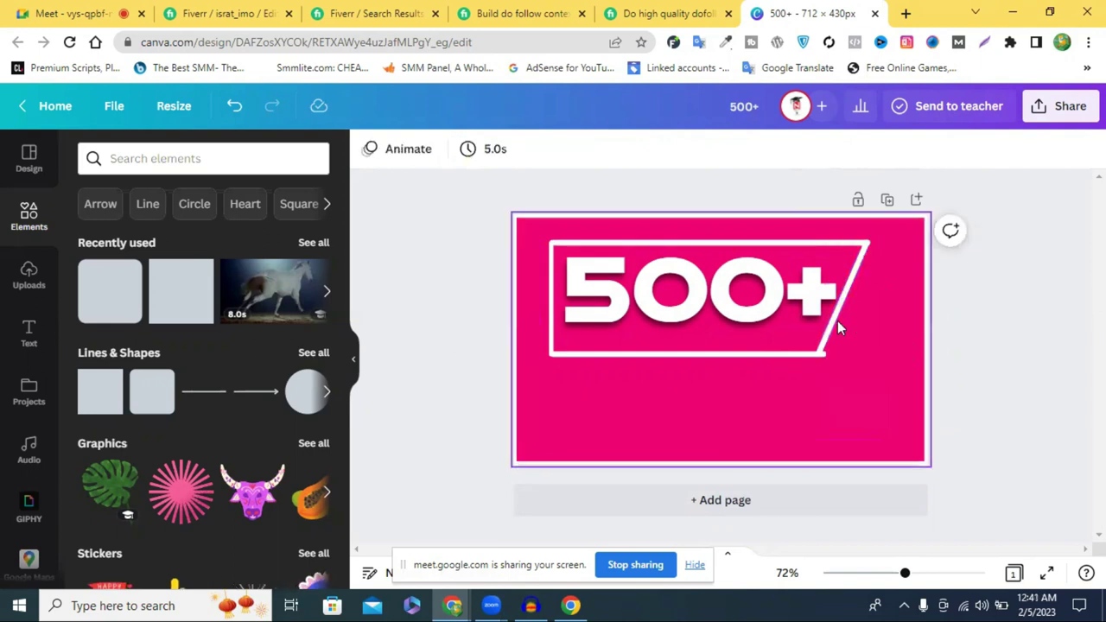
Fine-tune the diagonal bar's rotation and fit between the ends of the upper and lower horizontal bars.
{"action": "left_click", "coordinate": [824, 357]}
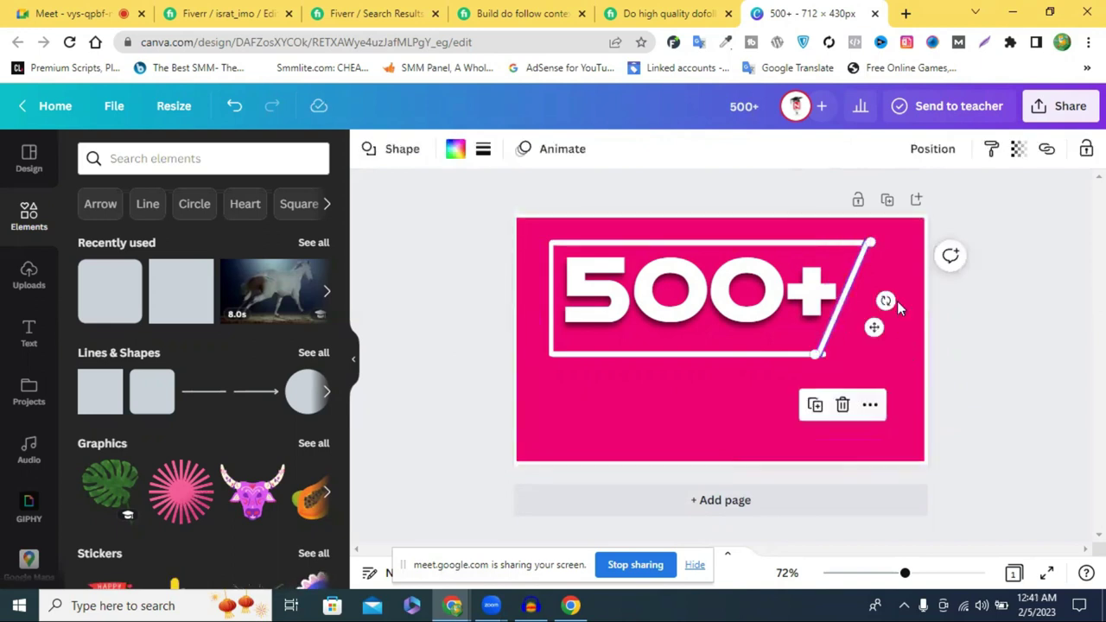
{"action": "left_click_drag", "start_coordinate": [886, 300], "coordinate": [843, 334]}
{"action": "left_click_drag", "start_coordinate": [783, 366], "coordinate": [777, 351]}
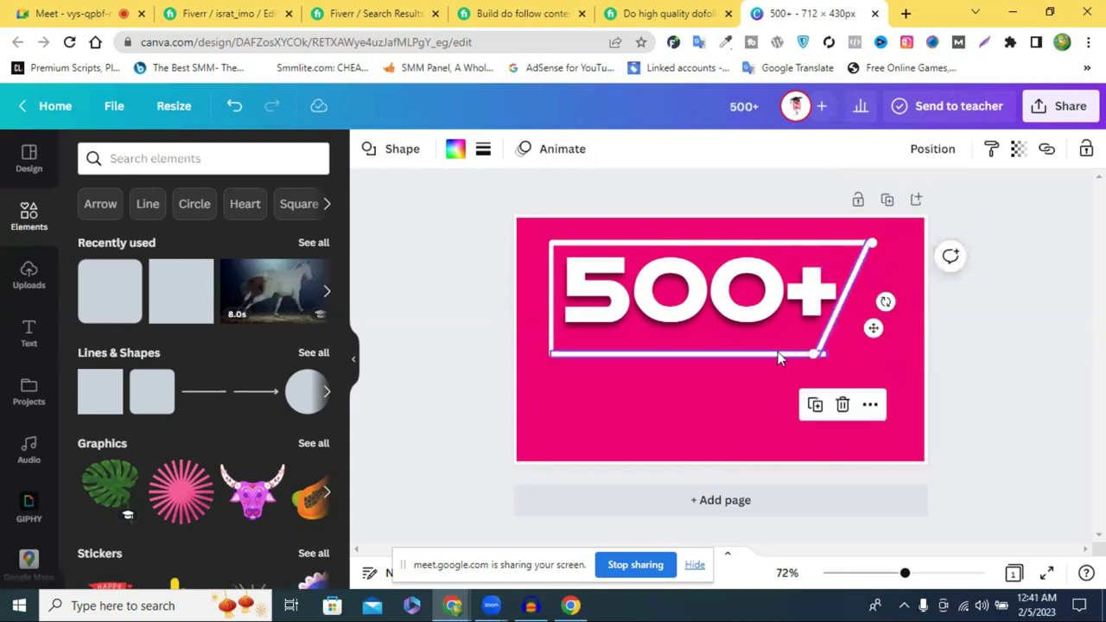
{"action": "left_click", "coordinate": [967, 356]}
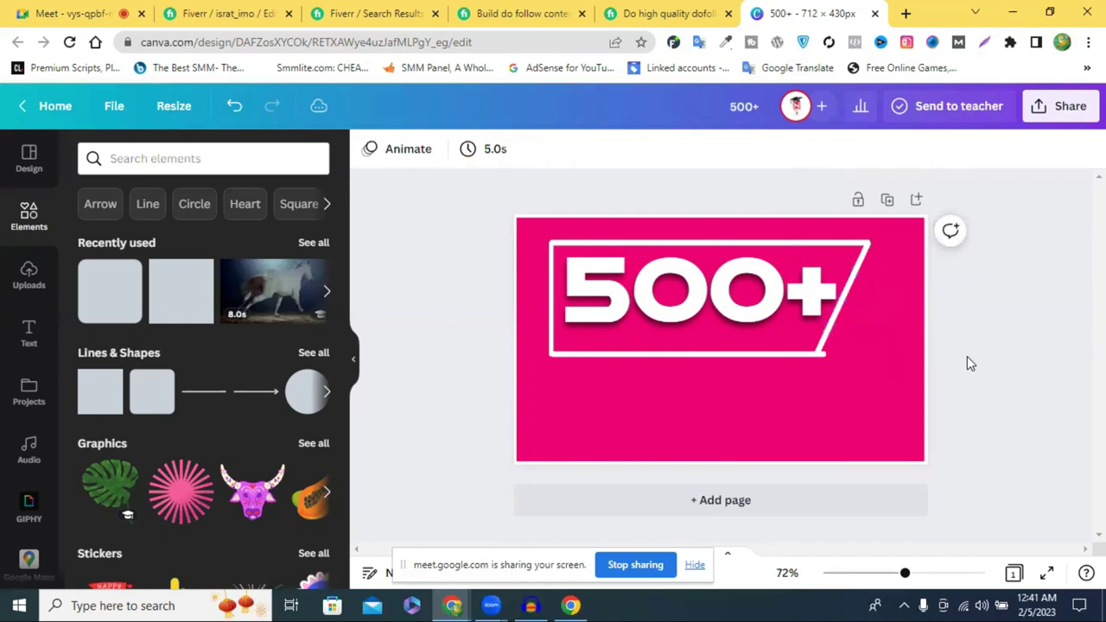
Trim the lower horizontal bar to about 465 px long and 10 px thick so it ends flush with the diagonal bar.
{"action": "left_click", "coordinate": [820, 352]}
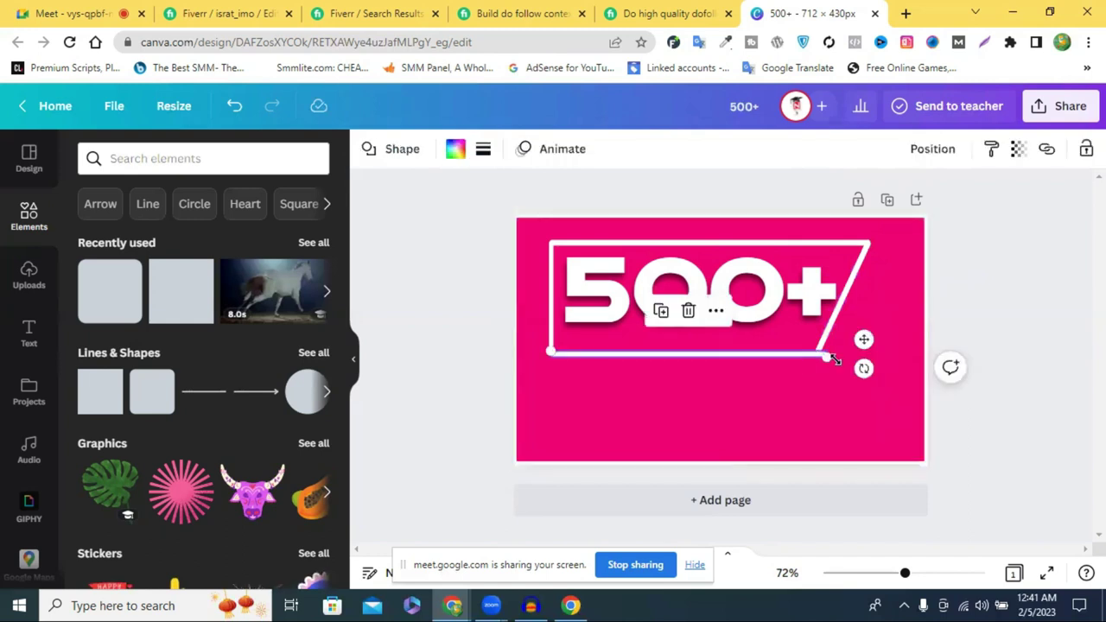
{"action": "mouse_move", "coordinate": [786, 369]}
{"action": "left_mouse_down"}
{"action": "mouse_move", "coordinate": [821, 362]}
{"action": "mouse_move", "coordinate": [790, 361]}
{"action": "left_mouse_up"}
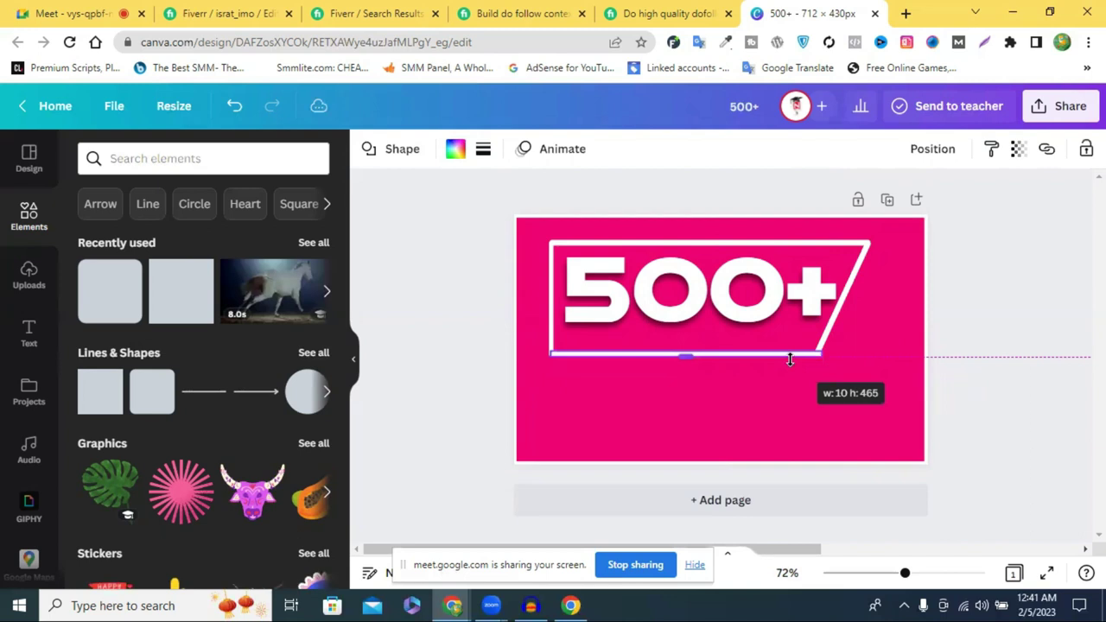
{"action": "left_click_drag", "start_coordinate": [966, 335], "coordinate": [964, 333]}
{"action": "left_click", "coordinate": [964, 333]}
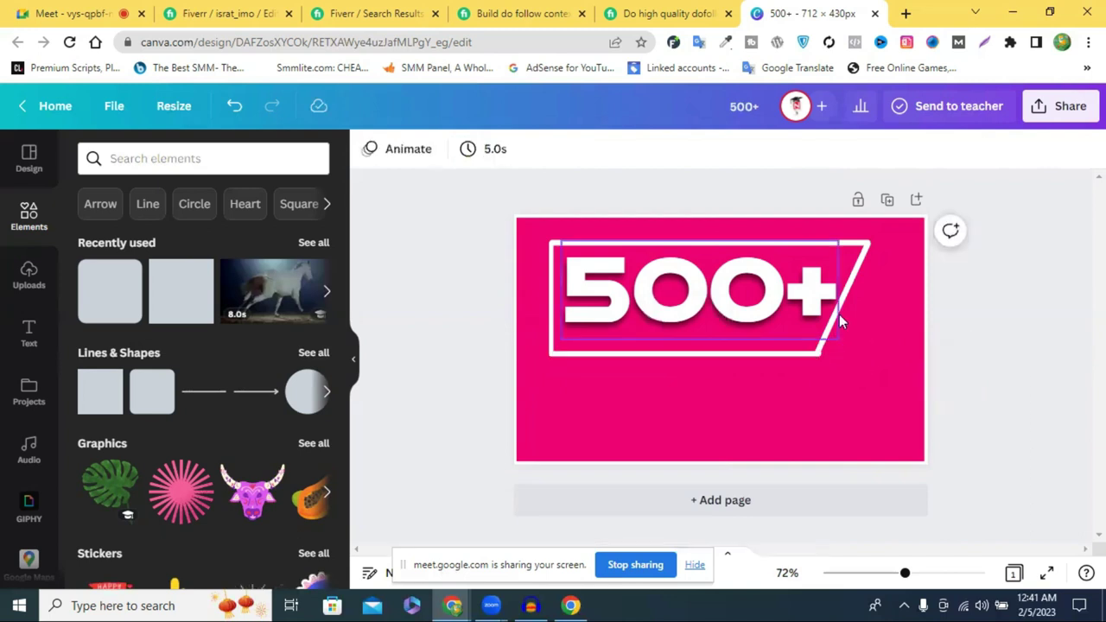
{"action": "left_click", "coordinate": [843, 291]}
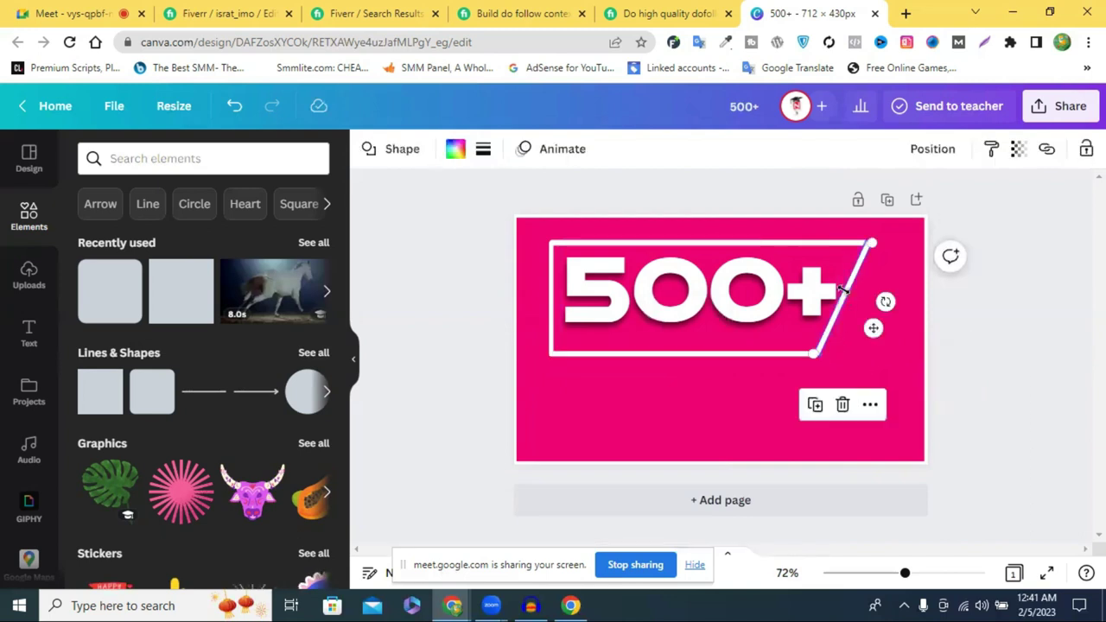
{"action": "left_click", "coordinate": [982, 290]}
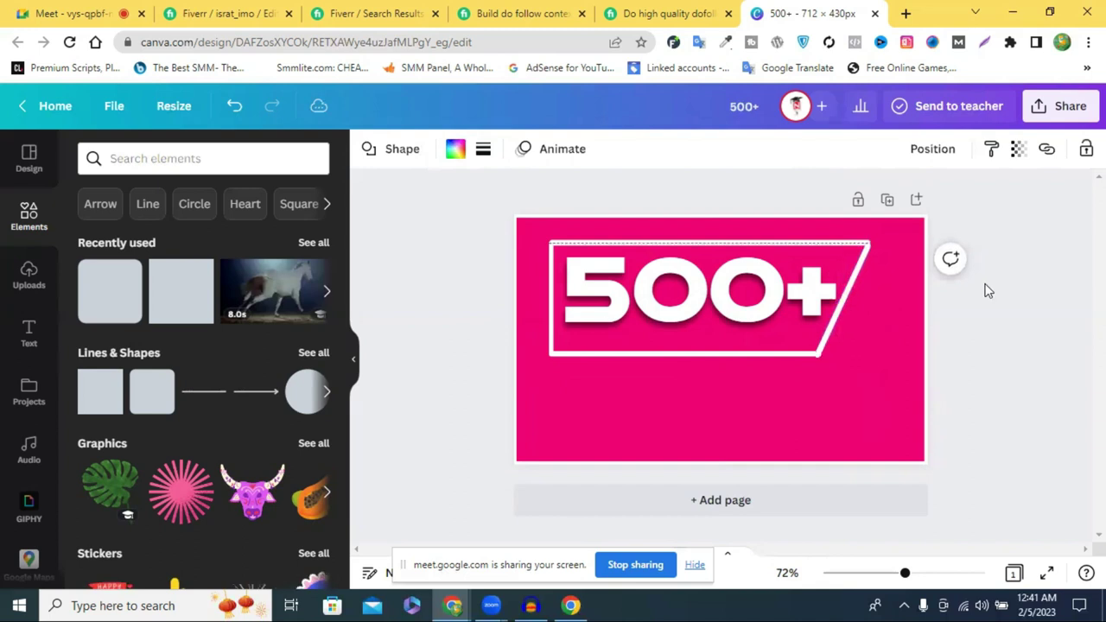
{"action": "left_click", "coordinate": [1005, 278]}
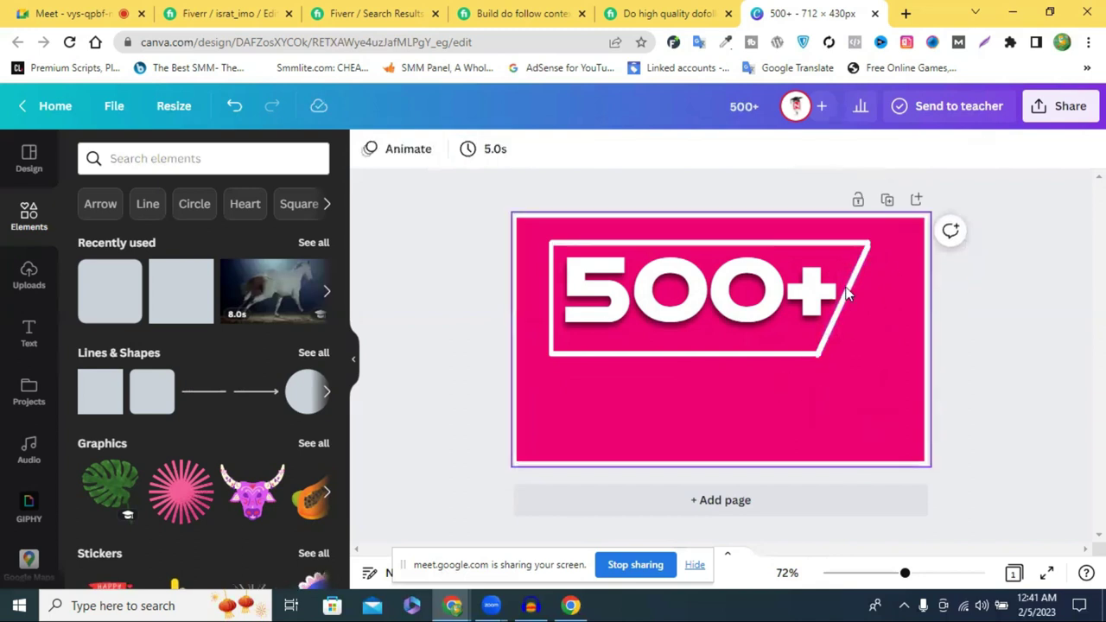
Nudge the diagonal bar to align with the frame's upper bar and compare the frame with the reference Fiverr gig cover.
{"action": "left_click", "coordinate": [851, 283]}
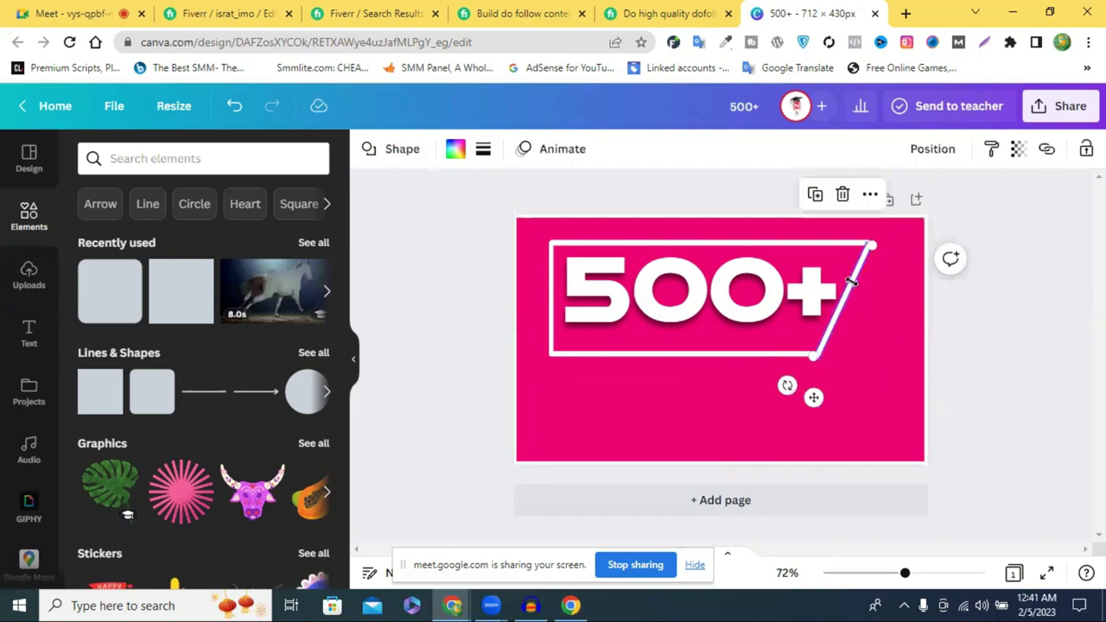
{"action": "left_click_drag", "start_coordinate": [852, 281], "coordinate": [851, 280]}
{"action": "left_click", "coordinate": [992, 318]}
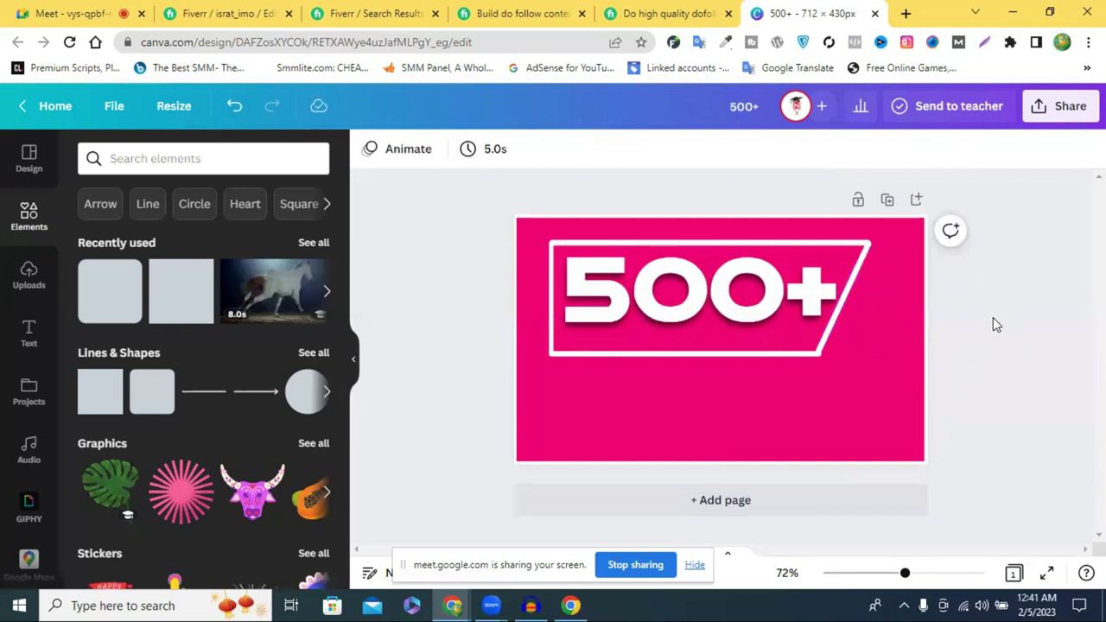
{"action": "left_click", "coordinate": [507, 10]}
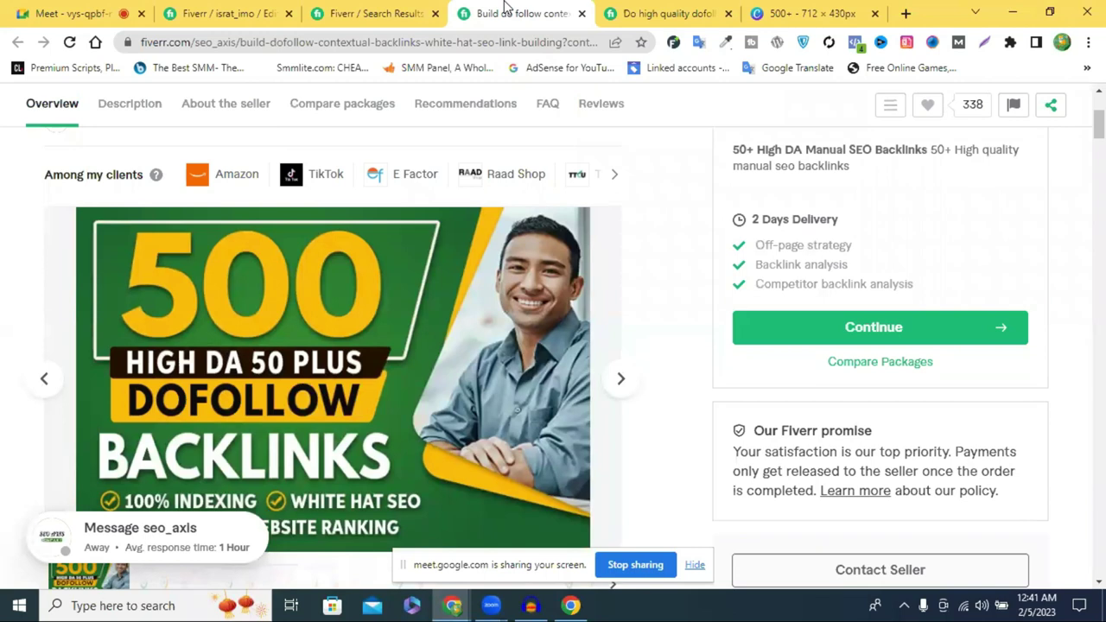
{"action": "left_click", "coordinate": [809, 12]}
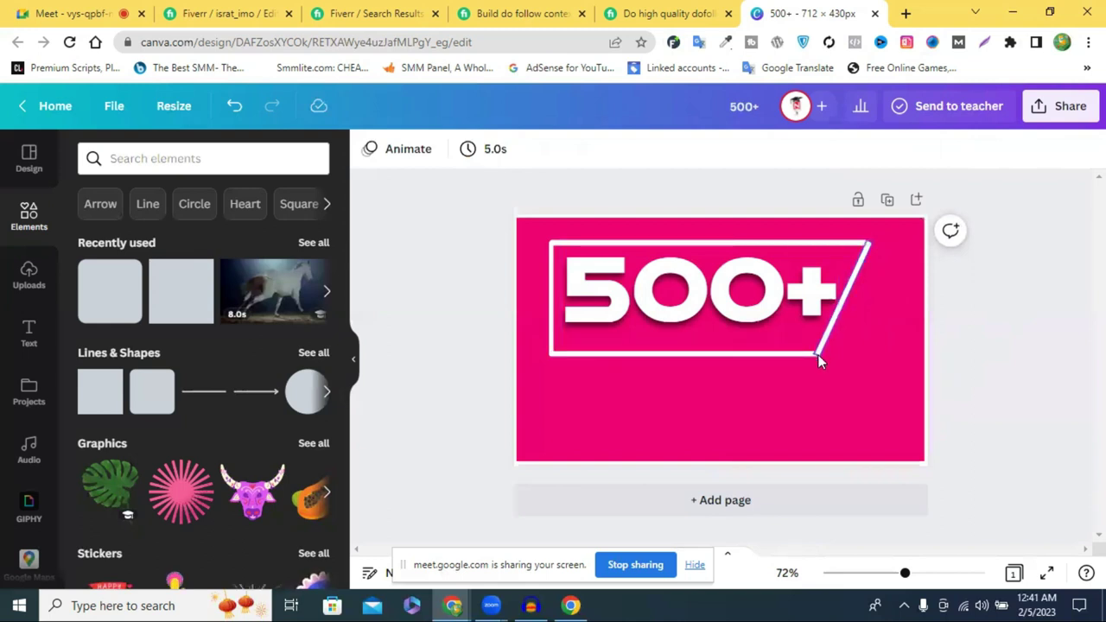
Shift the diagonal bar slightly so it meets the ends of the upper and lower horizontal bars.
{"action": "left_click", "coordinate": [815, 354]}
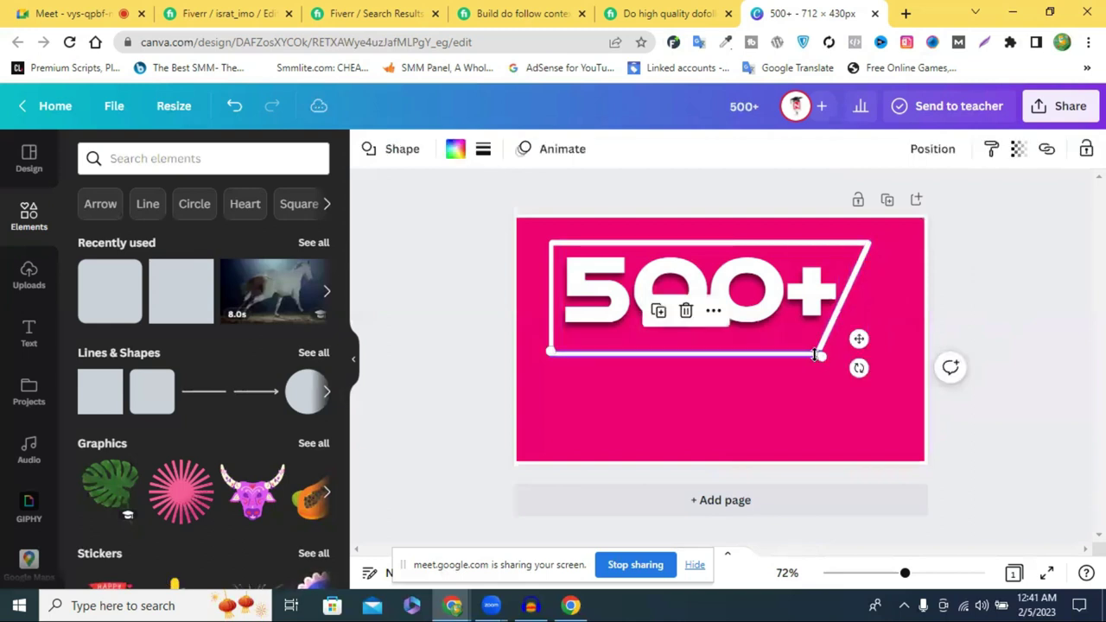
{"action": "left_click", "coordinate": [839, 310]}
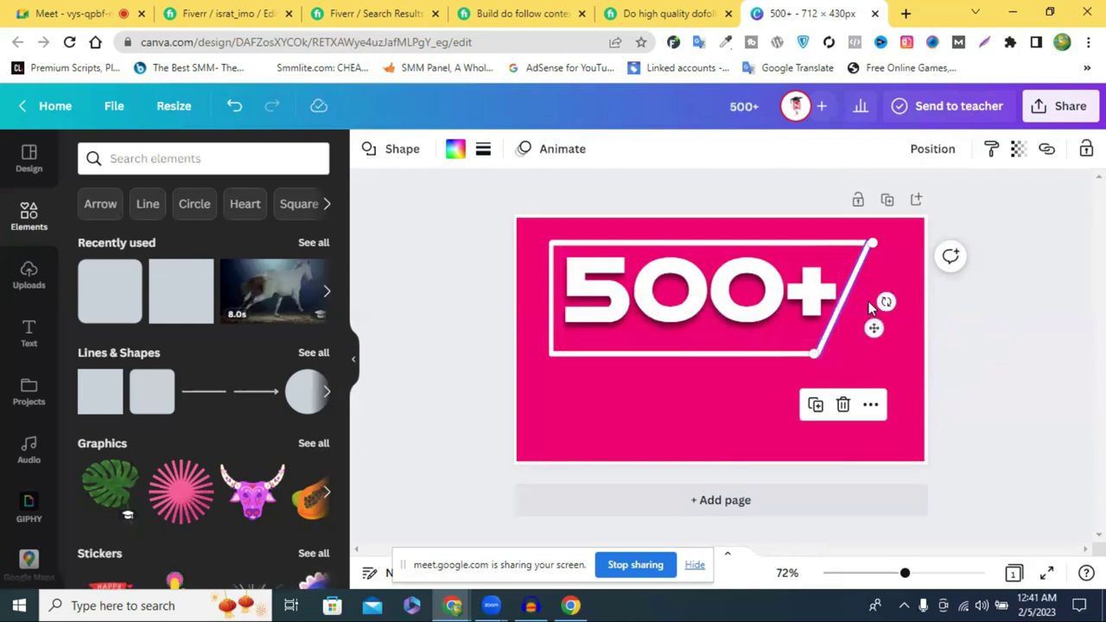
{"action": "left_click_drag", "start_coordinate": [868, 302], "coordinate": [872, 300]}
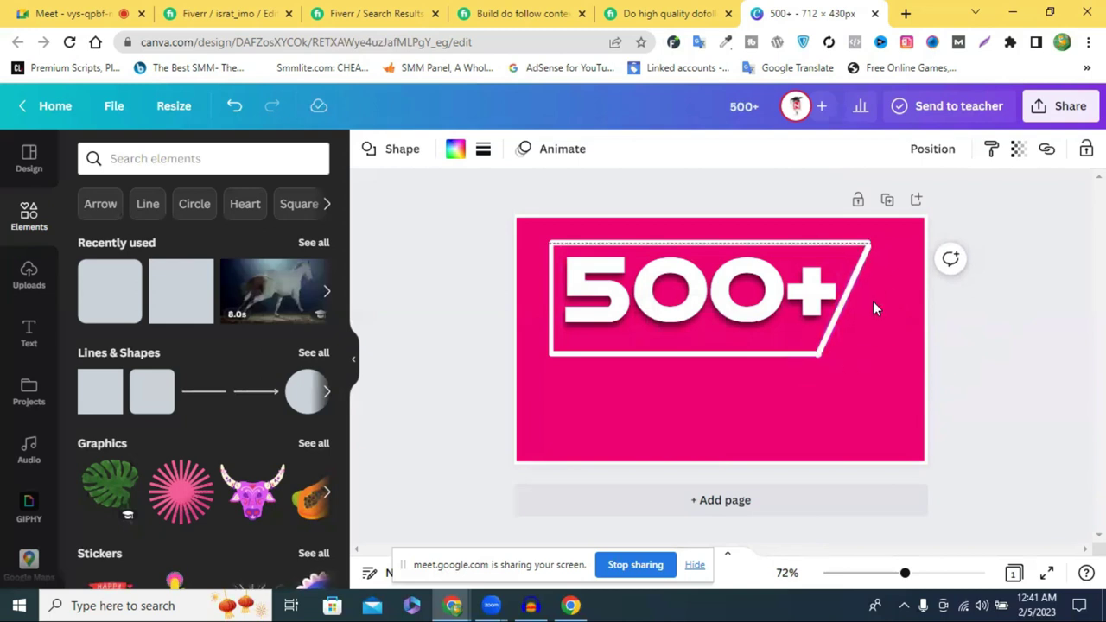
{"action": "left_click", "coordinate": [869, 307]}
{"action": "left_click", "coordinate": [966, 316]}
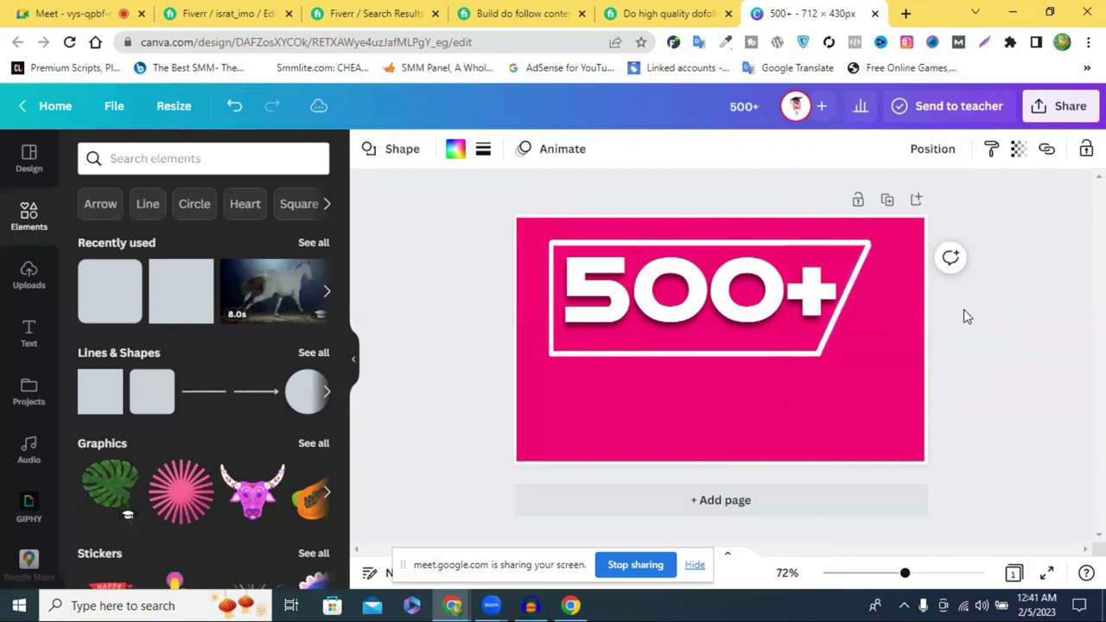
{"action": "left_click", "coordinate": [987, 311]}
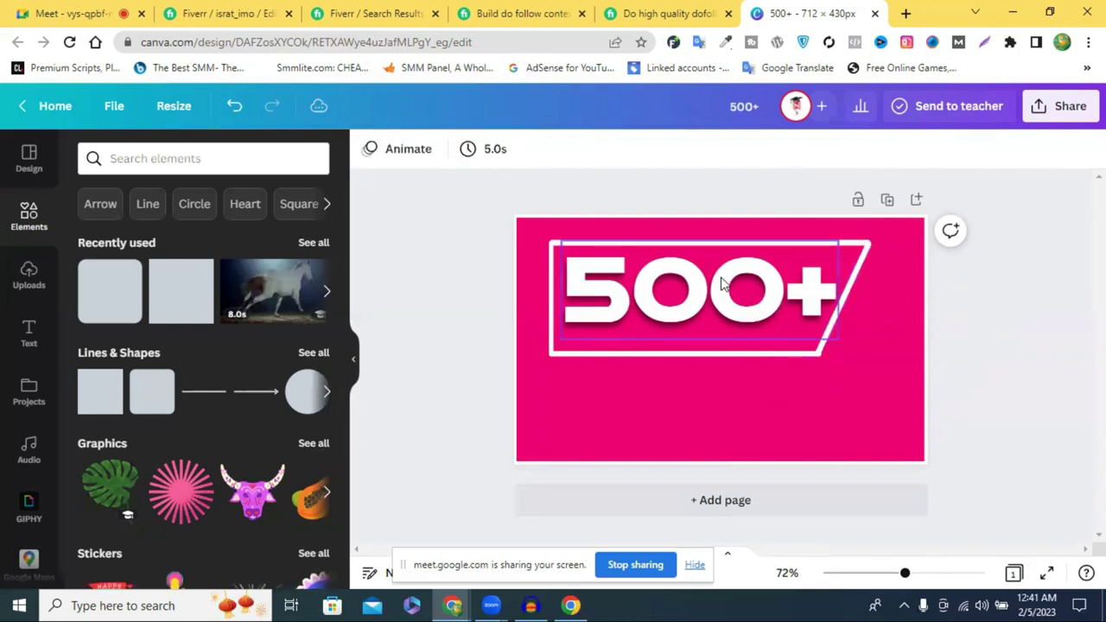
Move the "500+" headline slightly down to center it vertically inside the white frame.
{"action": "left_click", "coordinate": [703, 279]}
{"action": "left_click_drag", "start_coordinate": [704, 279], "coordinate": [707, 280]}
{"action": "left_click", "coordinate": [1007, 317]}
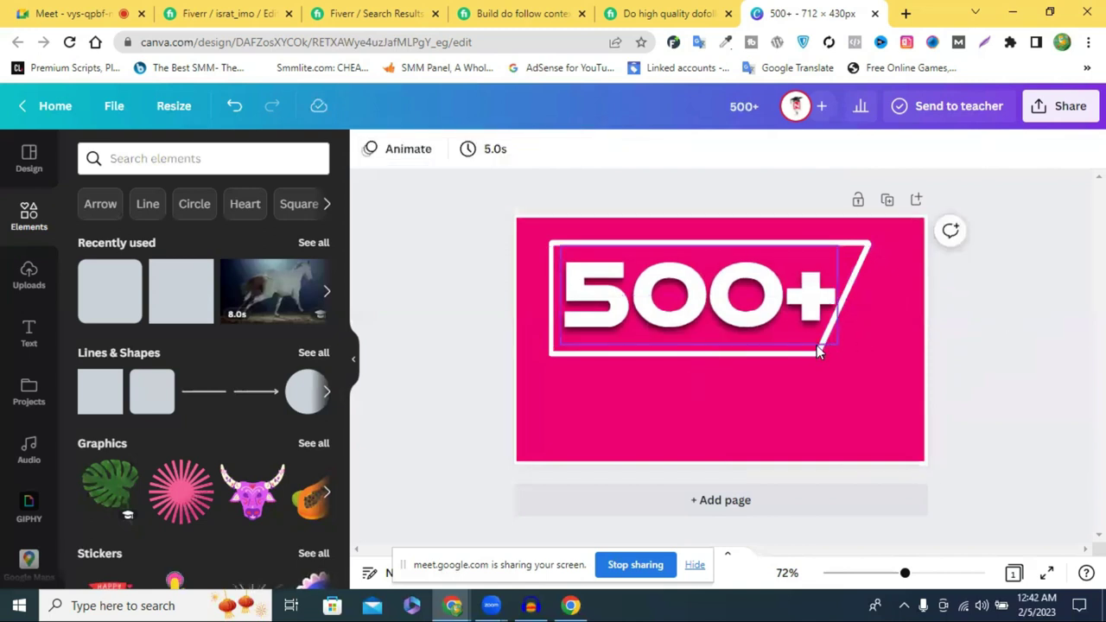
Readjust the lower bar's thickness and end at close zoom so its corner sits flush with the diagonal bar.
{"action": "left_click", "coordinate": [818, 350]}
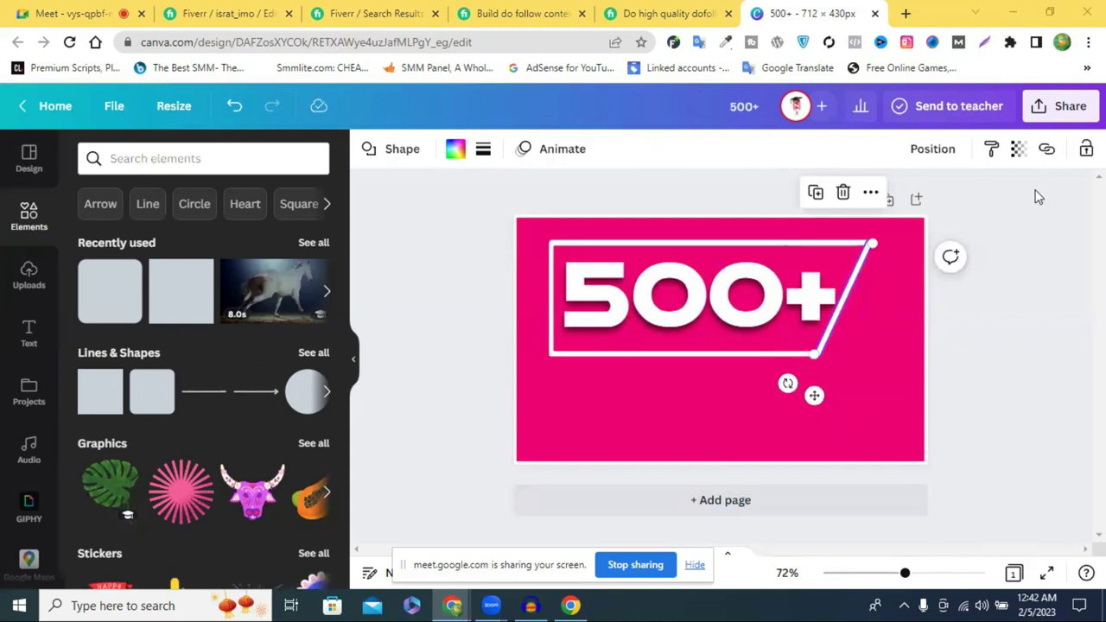
{"action": "left_click", "coordinate": [936, 573]}
{"action": "left_click", "coordinate": [1015, 382]}
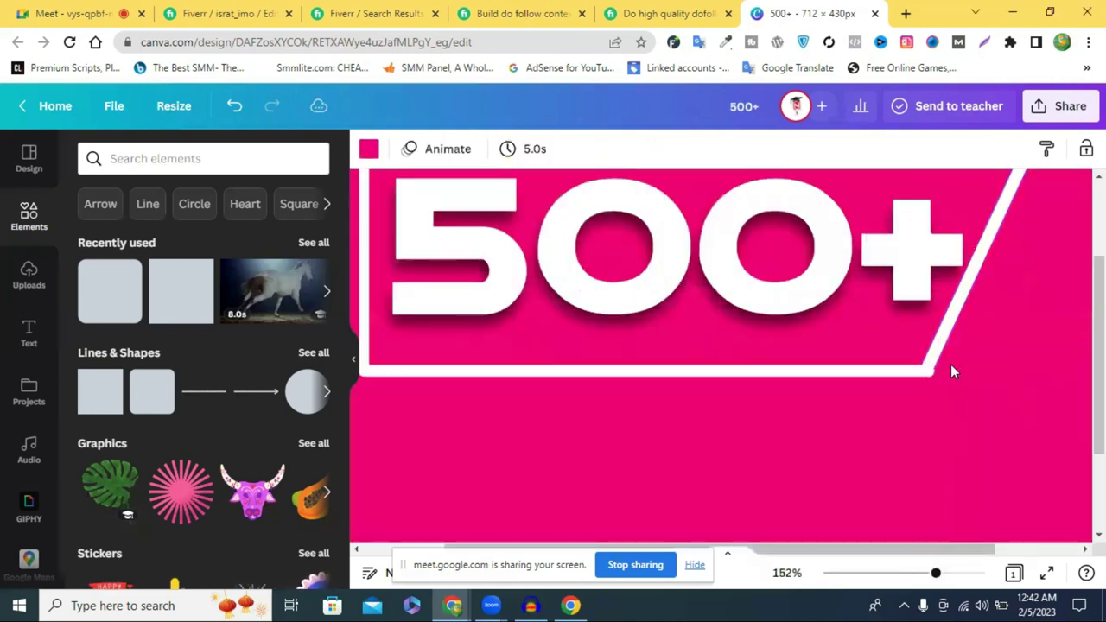
{"action": "left_click", "coordinate": [926, 371]}
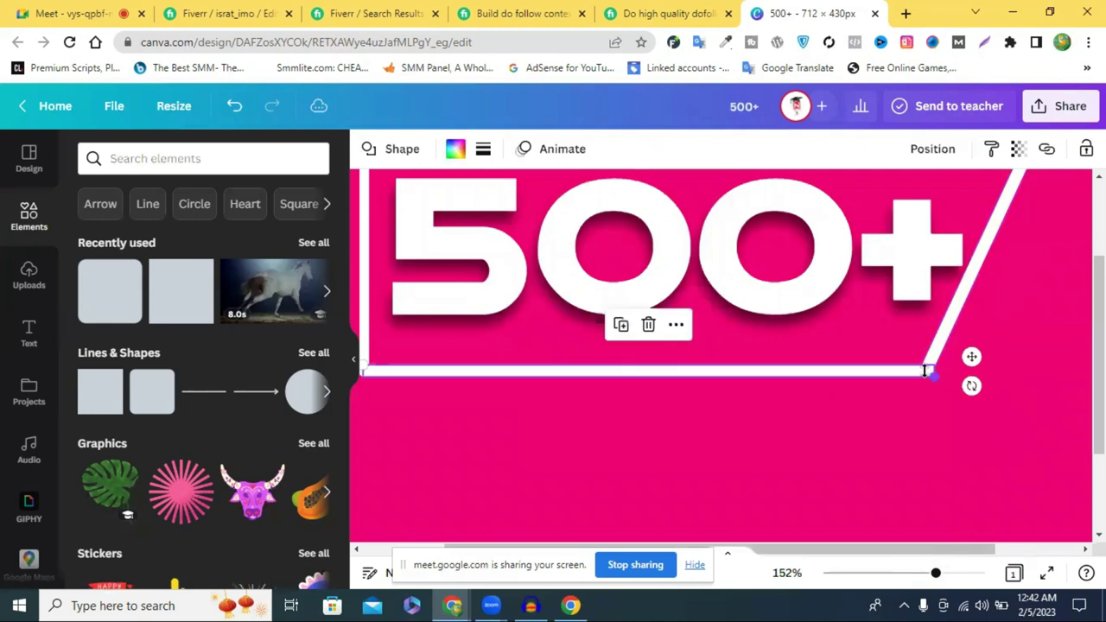
{"action": "mouse_move", "coordinate": [919, 372]}
{"action": "left_mouse_down"}
{"action": "mouse_move", "coordinate": [991, 383]}
{"action": "mouse_move", "coordinate": [928, 380]}
{"action": "left_mouse_up"}
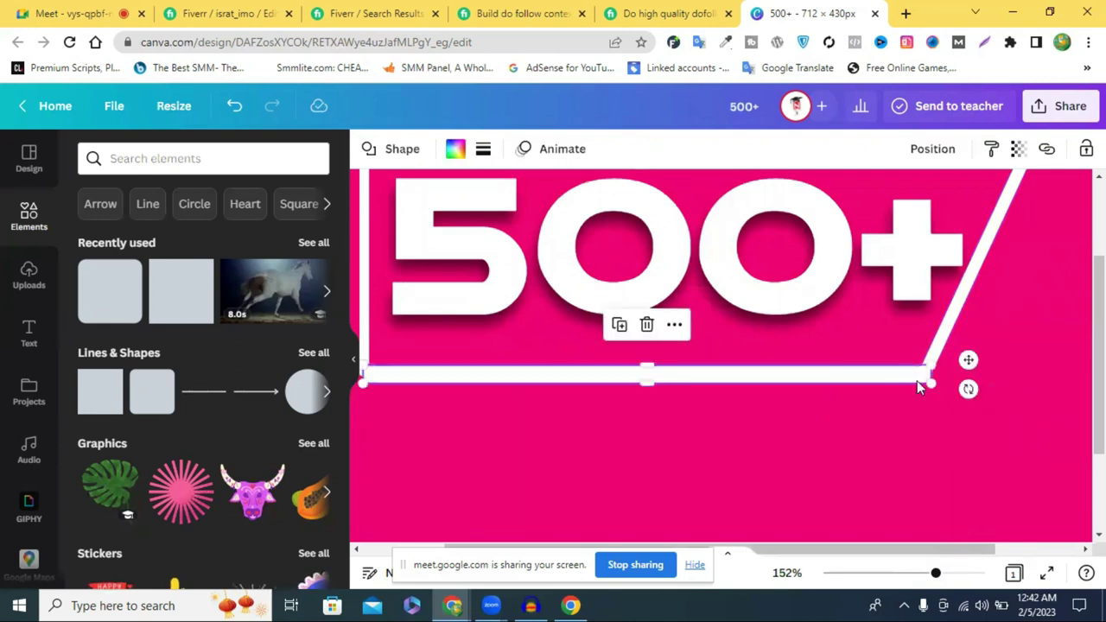
{"action": "left_click", "coordinate": [927, 380]}
{"action": "left_click", "coordinate": [929, 373]}
{"action": "left_click_drag", "start_coordinate": [926, 373], "coordinate": [857, 382]}
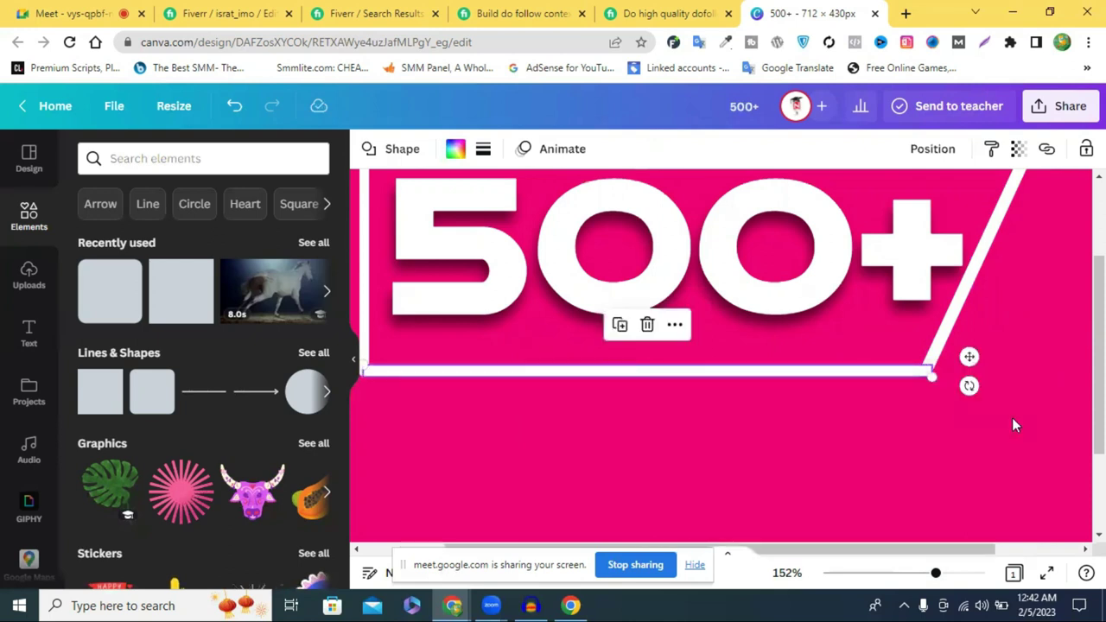
{"action": "left_click", "coordinate": [1011, 426]}
Try resizing the diagonal bar to about 12 px wide and 215 px long, and undo the change.
{"action": "scroll", "coordinate": [1022, 373], "scroll_direction": "up", "scroll_amount": 2}
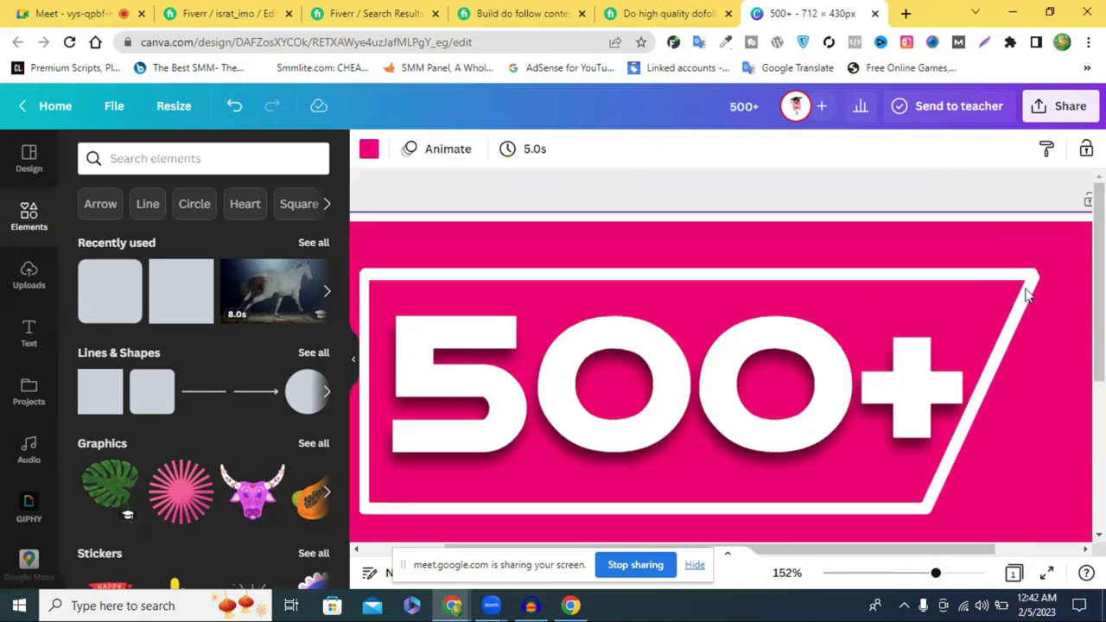
{"action": "left_click", "coordinate": [1025, 282]}
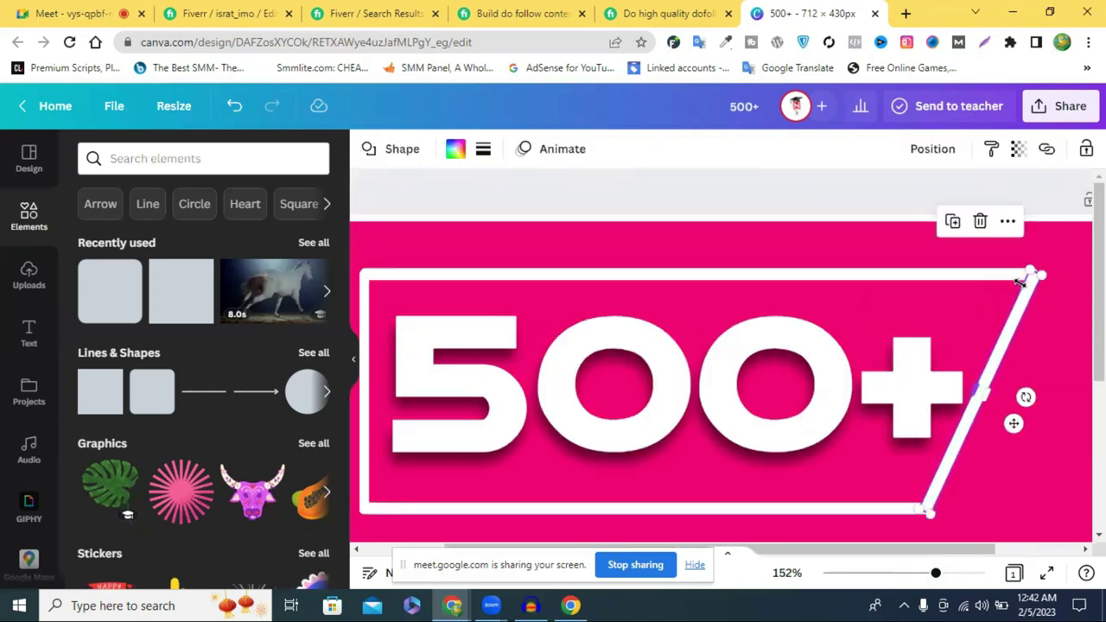
{"action": "left_click_drag", "start_coordinate": [1028, 292], "coordinate": [1025, 298]}
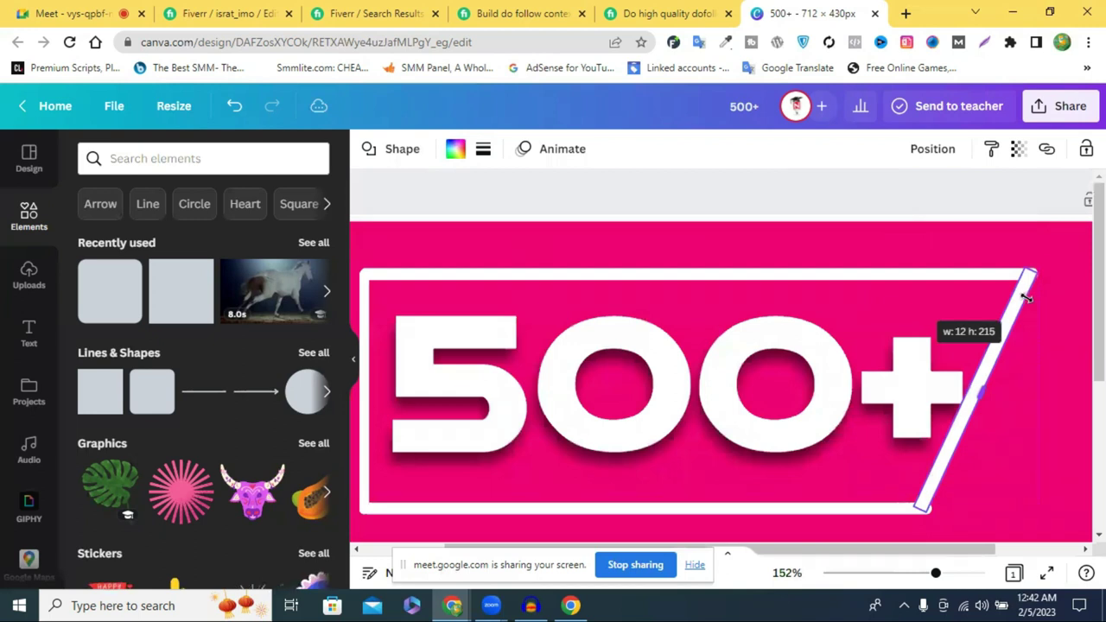
{"action": "left_click", "coordinate": [1048, 321]}
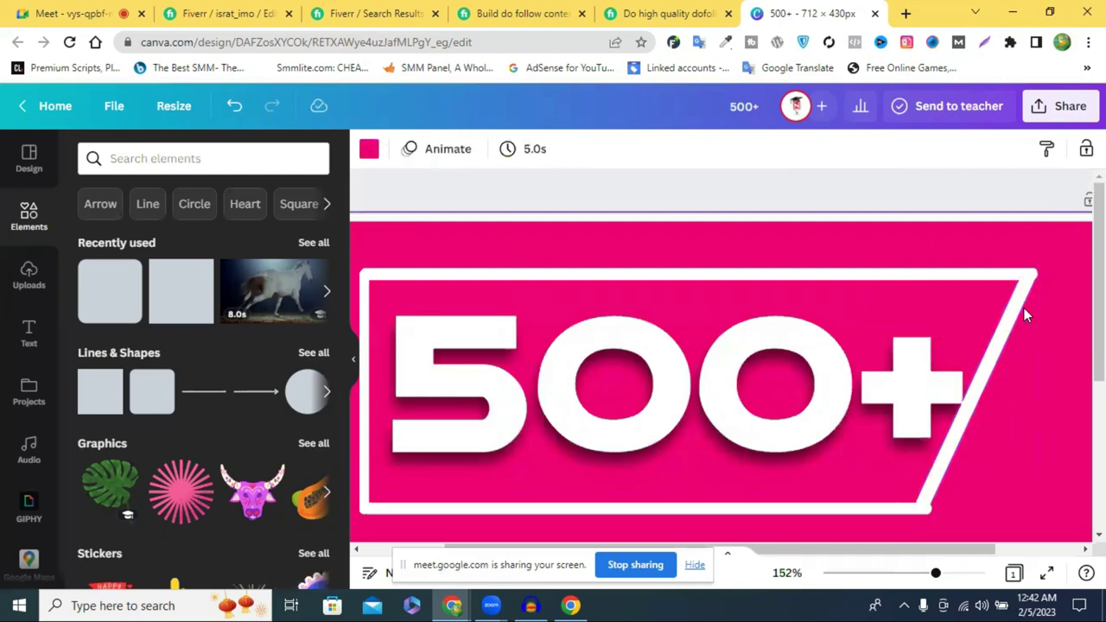
{"action": "left_click", "coordinate": [224, 114]}
{"action": "left_click", "coordinate": [224, 113]}
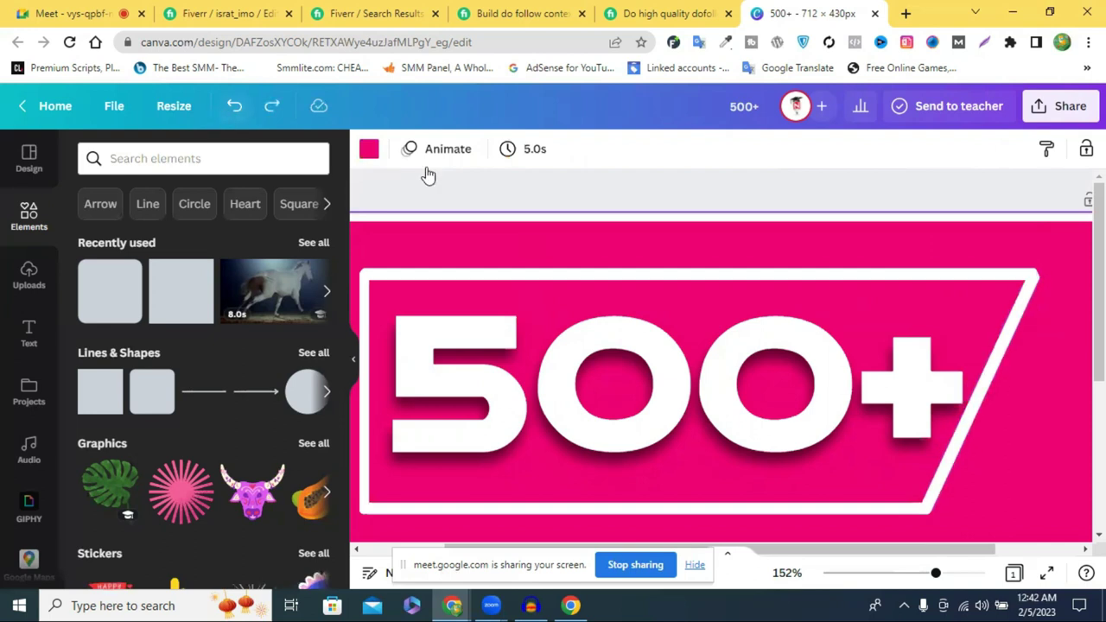
Nudge the frame's upper bar slightly down to meet the diagonal bar's top end, and check the whole design.
{"action": "left_click", "coordinate": [976, 275]}
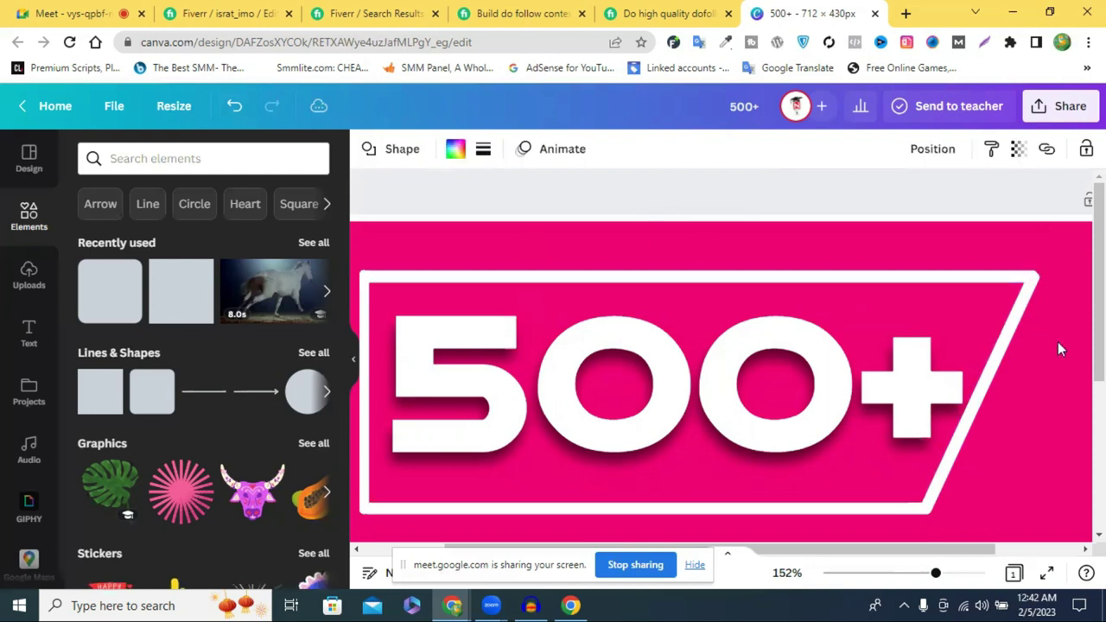
{"action": "left_click", "coordinate": [1051, 476]}
{"action": "scroll", "coordinate": [1051, 476], "scroll_direction": "down", "scroll_amount": 1}
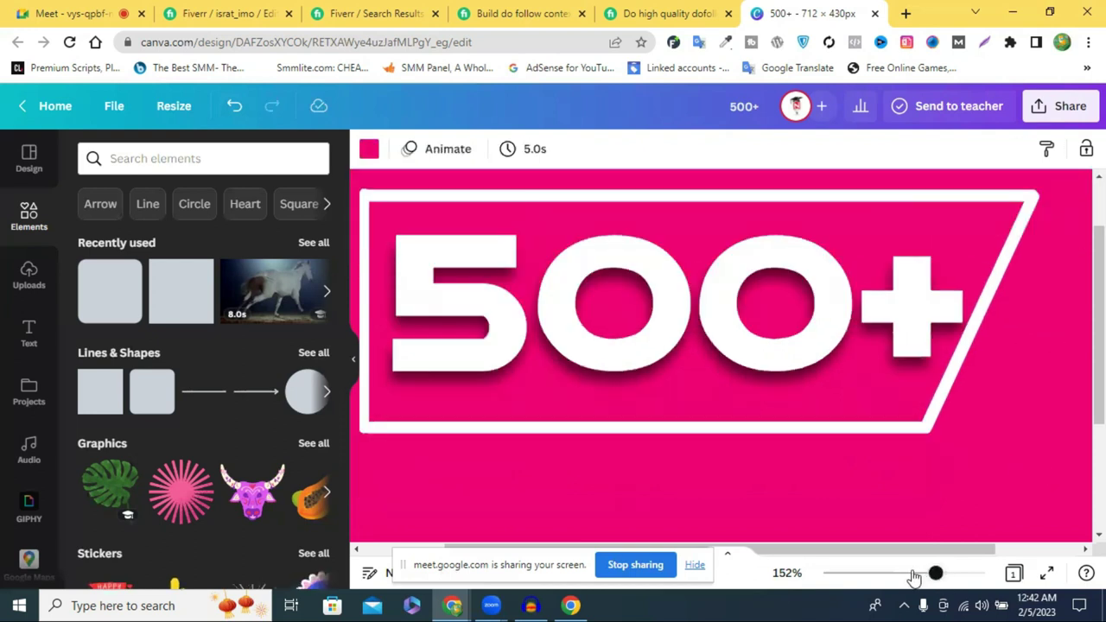
{"action": "left_click_drag", "start_coordinate": [934, 572], "coordinate": [910, 572]}
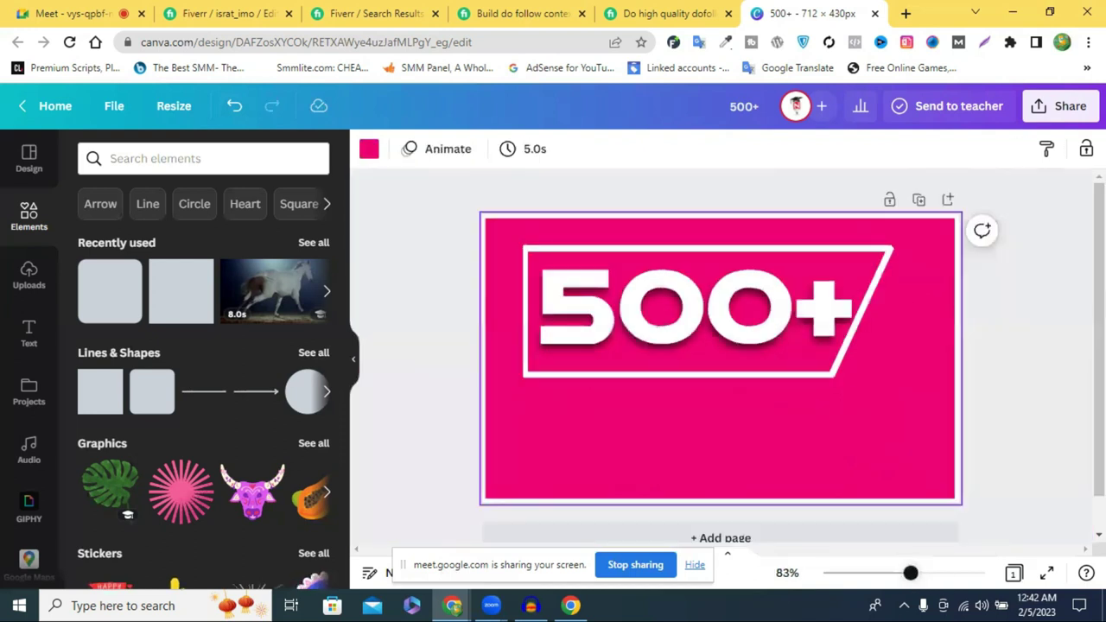
{"action": "left_click", "coordinate": [1063, 317]}
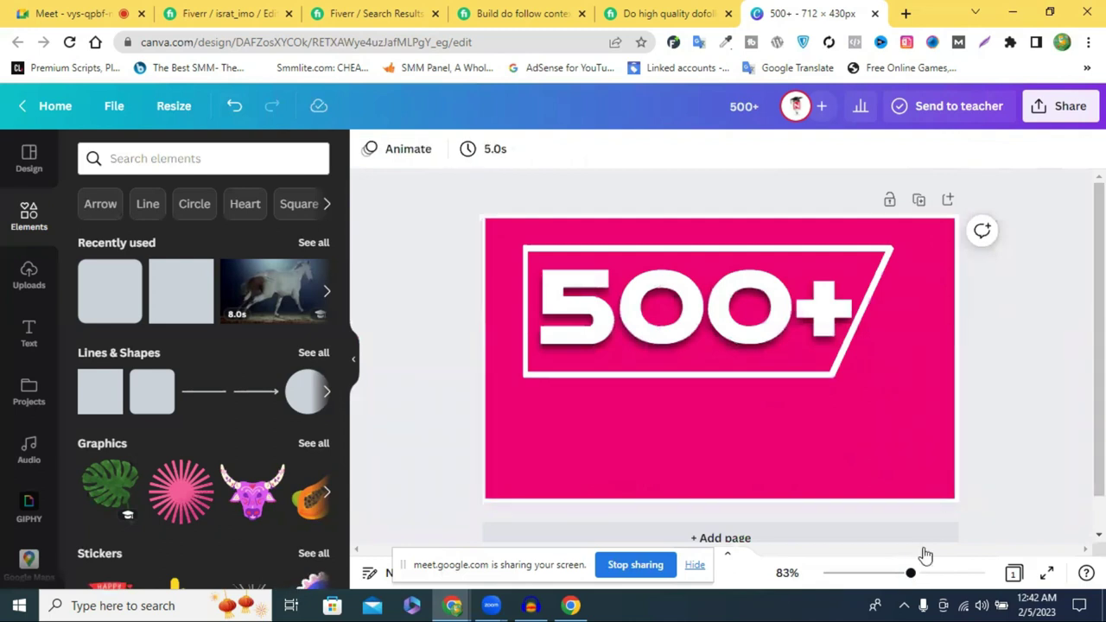
{"action": "left_click", "coordinate": [899, 574]}
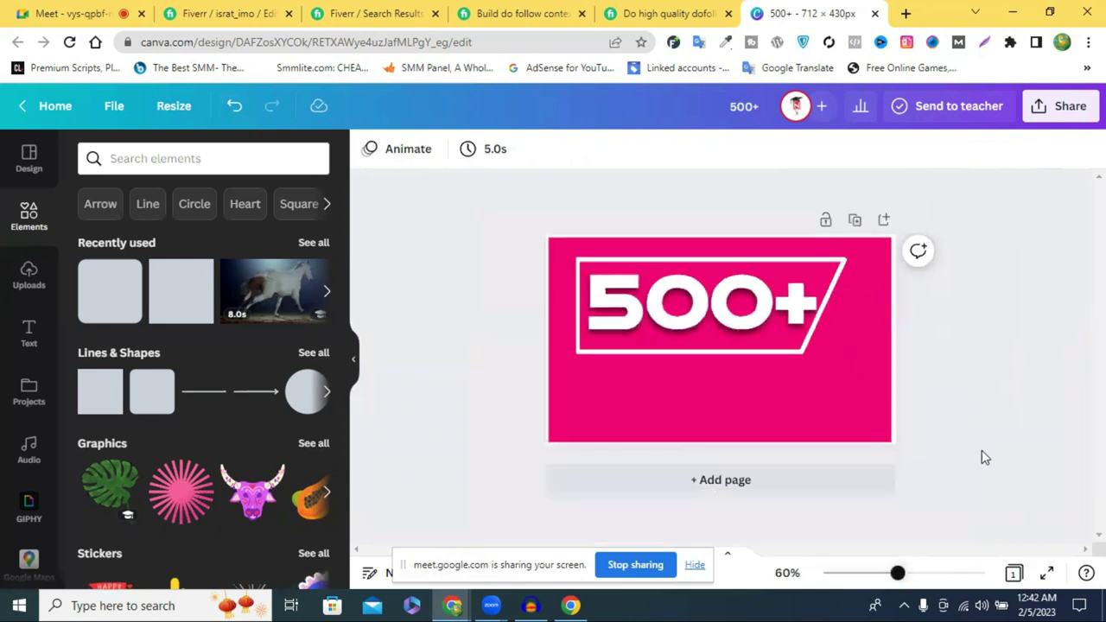
{"action": "left_click", "coordinate": [787, 263]}
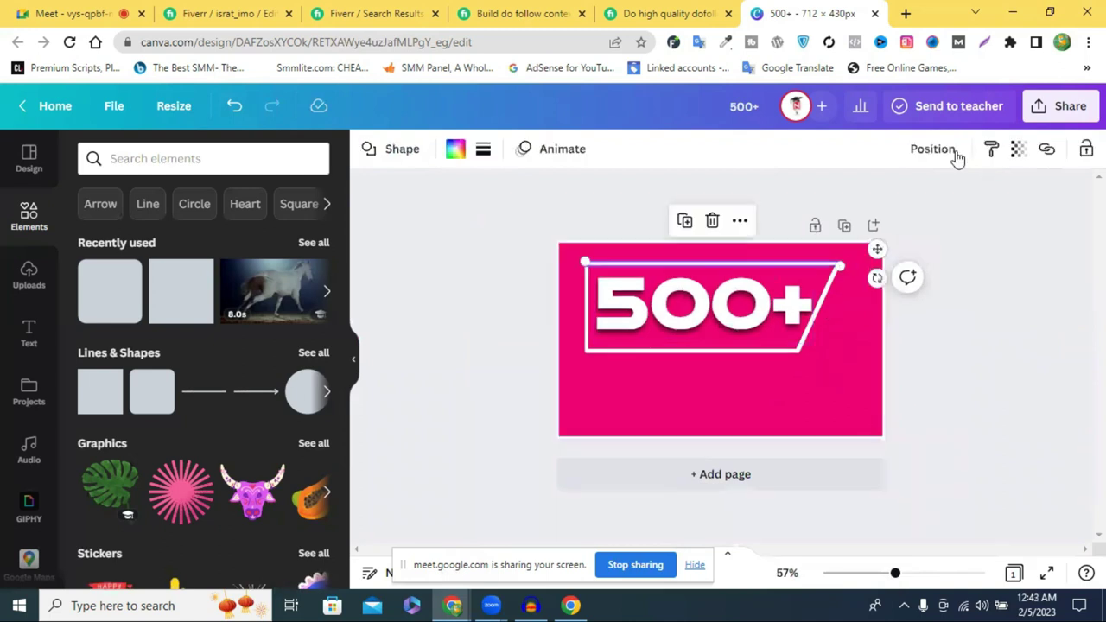
{"action": "left_click", "coordinate": [973, 441]}
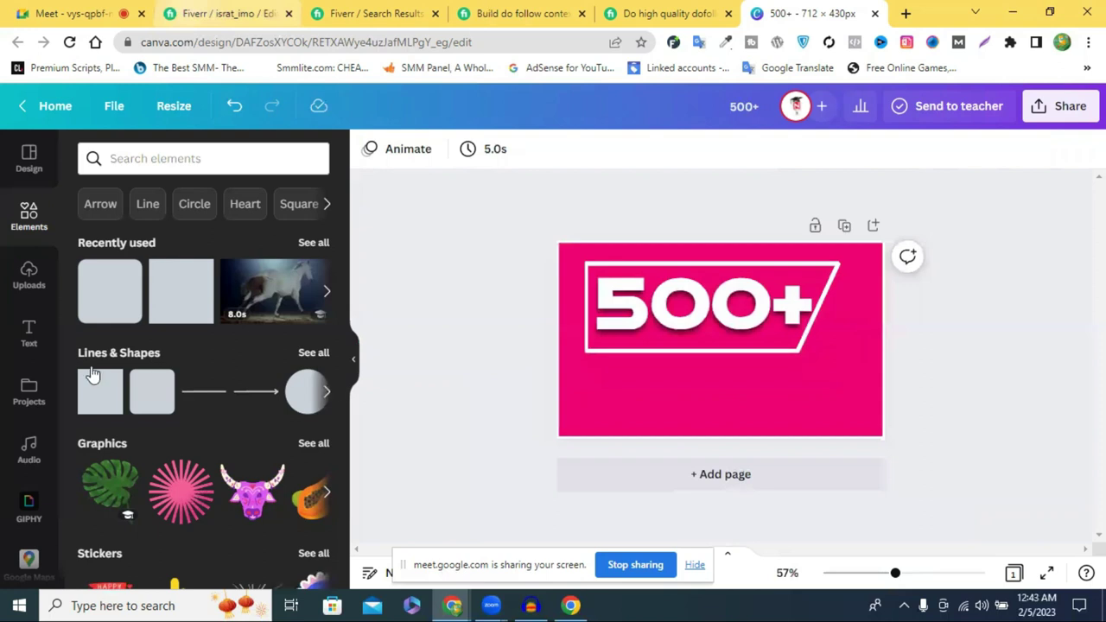
Check the reference gig cover and place a rounded square below the "500+" headline, over the frame's lower bar.
{"action": "key", "text": "ctrl+4"}
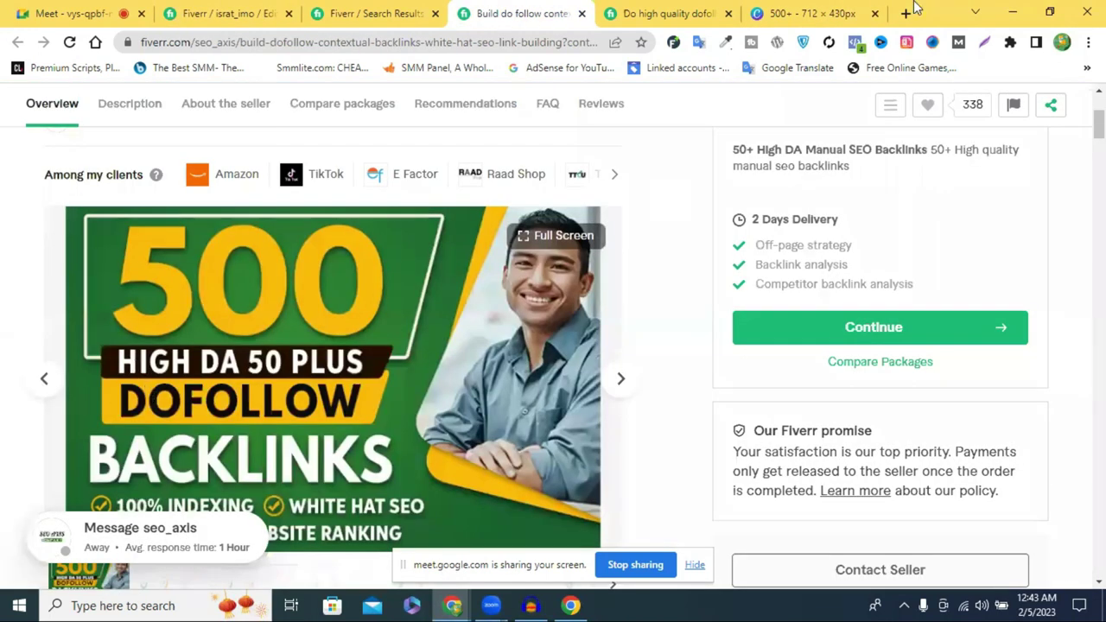
{"action": "key", "text": "ctrl+6"}
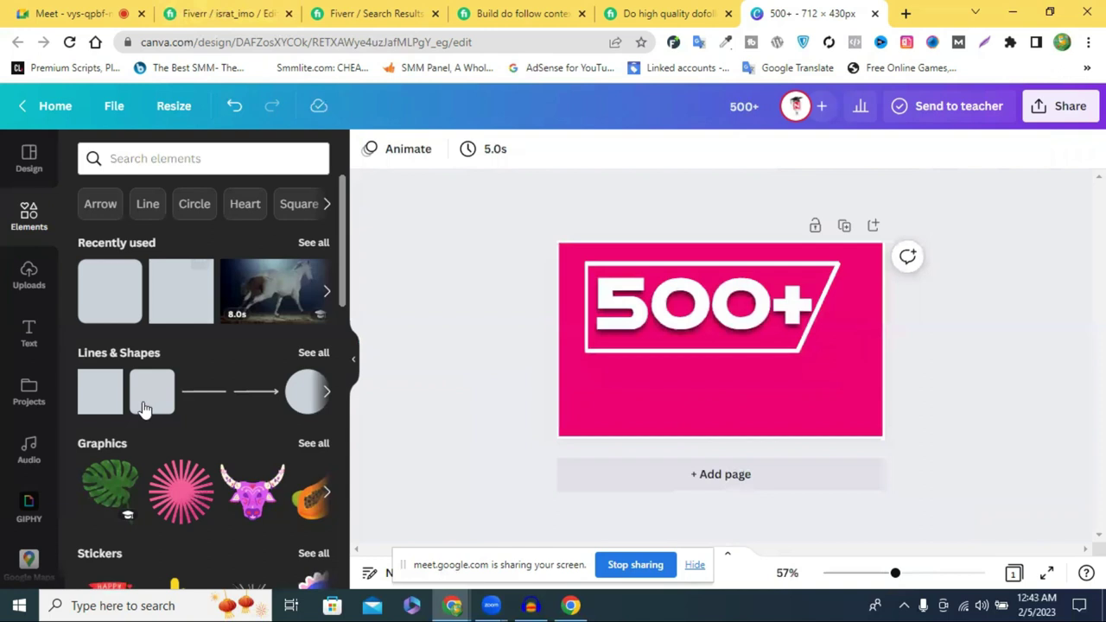
{"action": "key", "text": "r"}
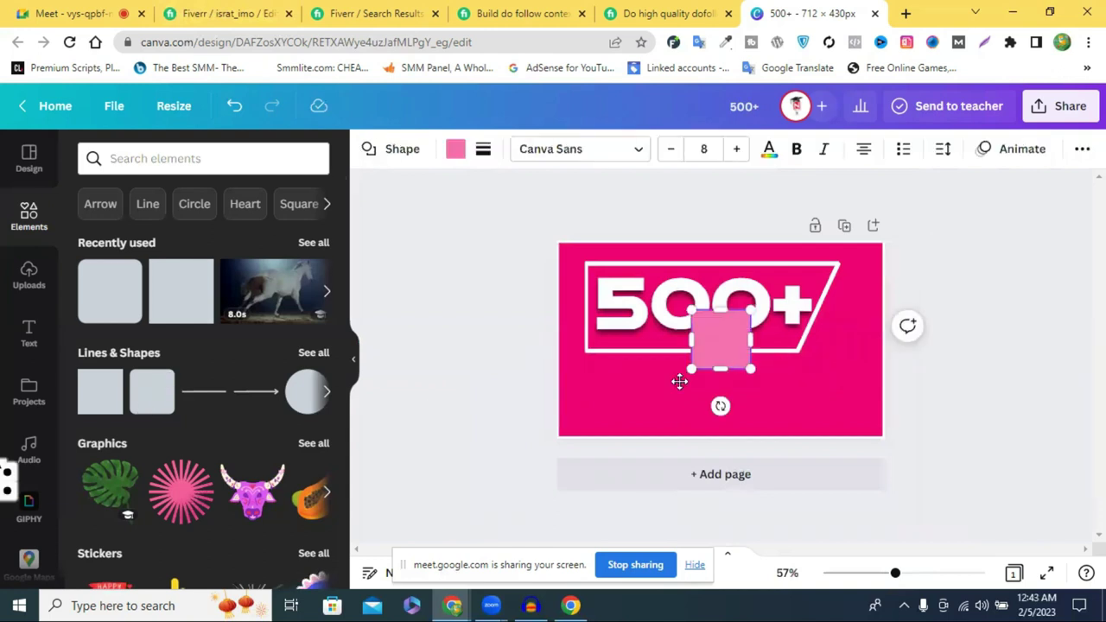
{"action": "left_click_drag", "start_coordinate": [650, 375], "coordinate": [692, 368]}
Stretch the rounded shape into a bar about 386 px wide and 85 px high, comparing it with the reference cover.
{"action": "left_click", "coordinate": [519, 13]}
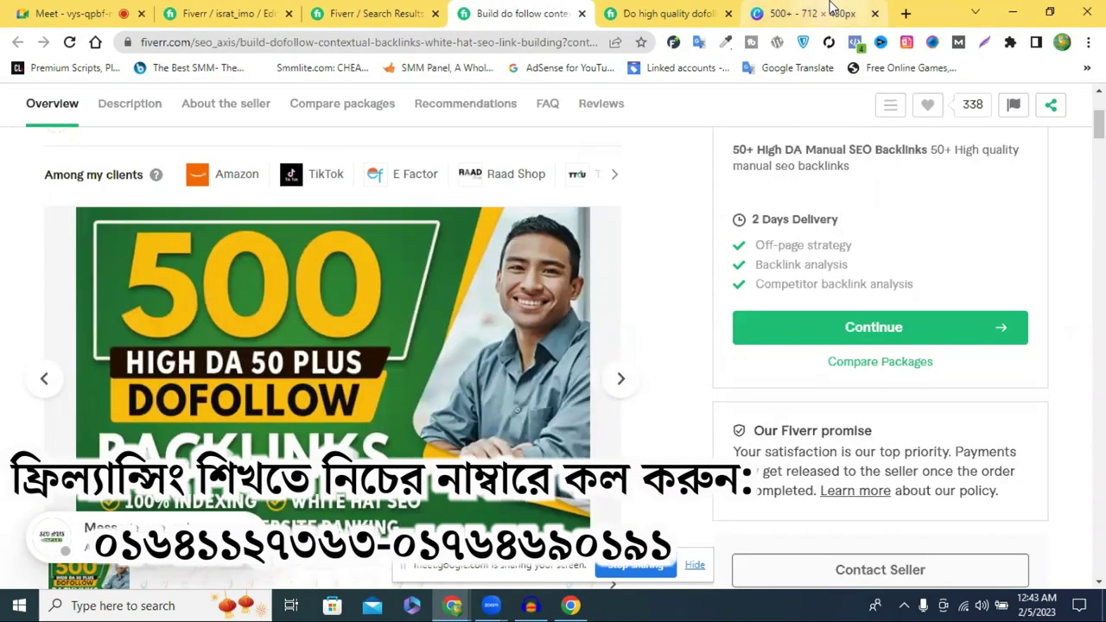
{"action": "key", "text": "ctrl+6"}
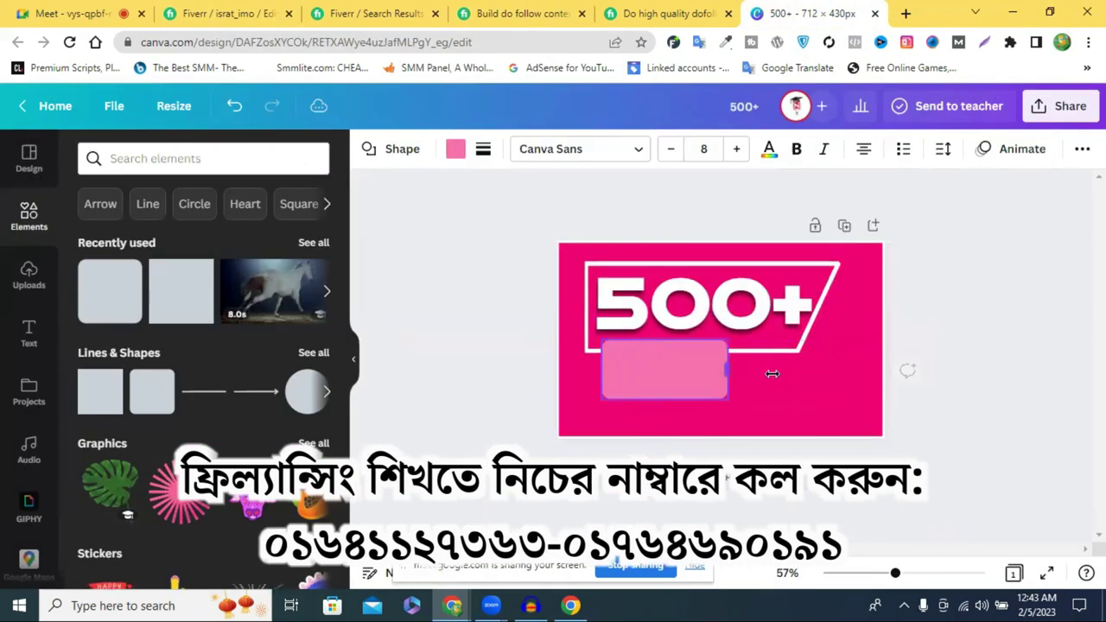
{"action": "left_click_drag", "start_coordinate": [777, 373], "coordinate": [777, 373]}
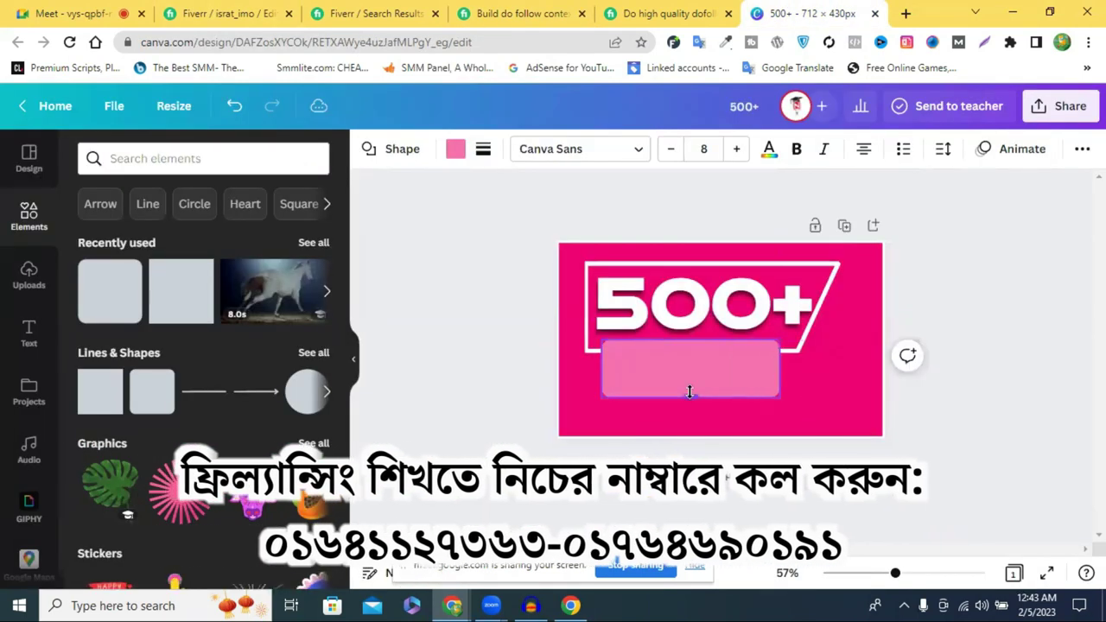
{"action": "left_click_drag", "start_coordinate": [697, 383], "coordinate": [694, 377]}
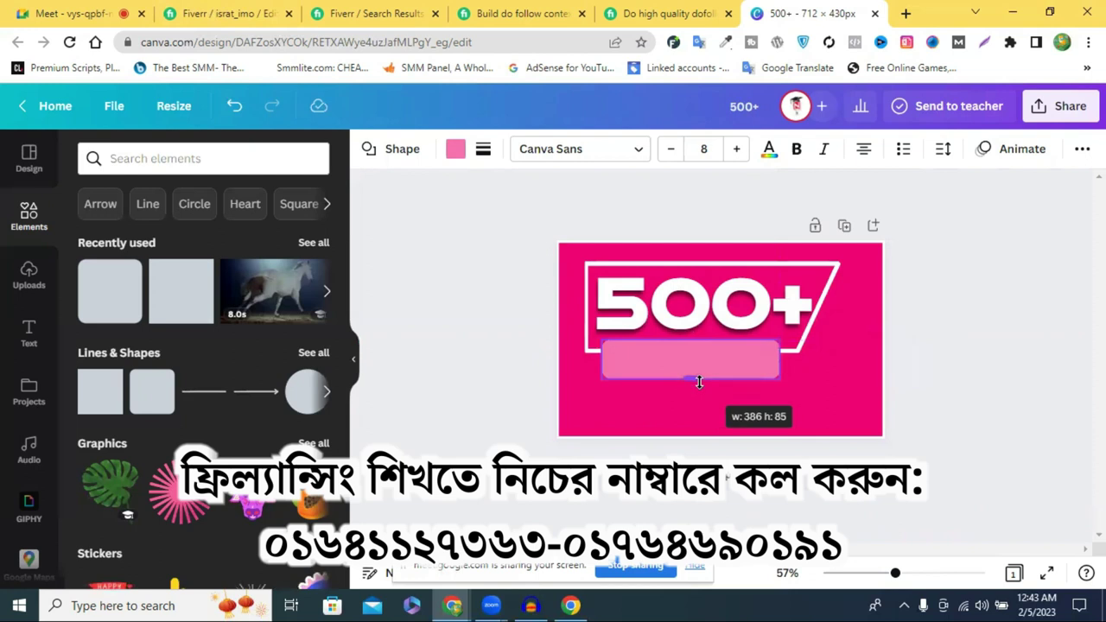
{"action": "left_click", "coordinate": [508, 10]}
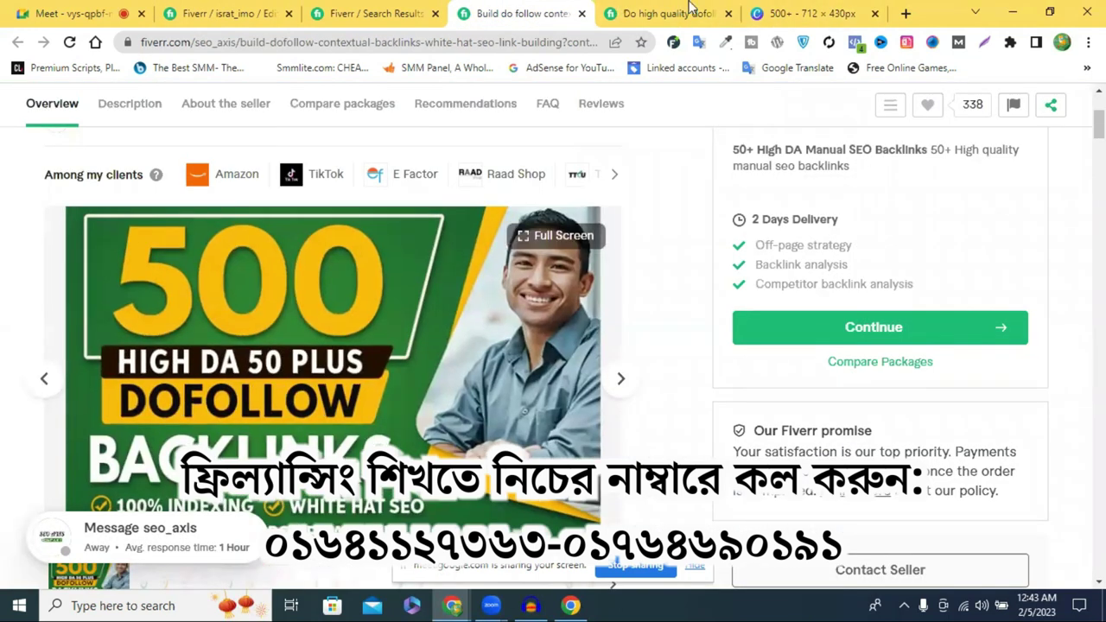
Widen the rounded bar slightly and fill it black, trying dark green and undoing that fill.
{"action": "left_click", "coordinate": [771, 9]}
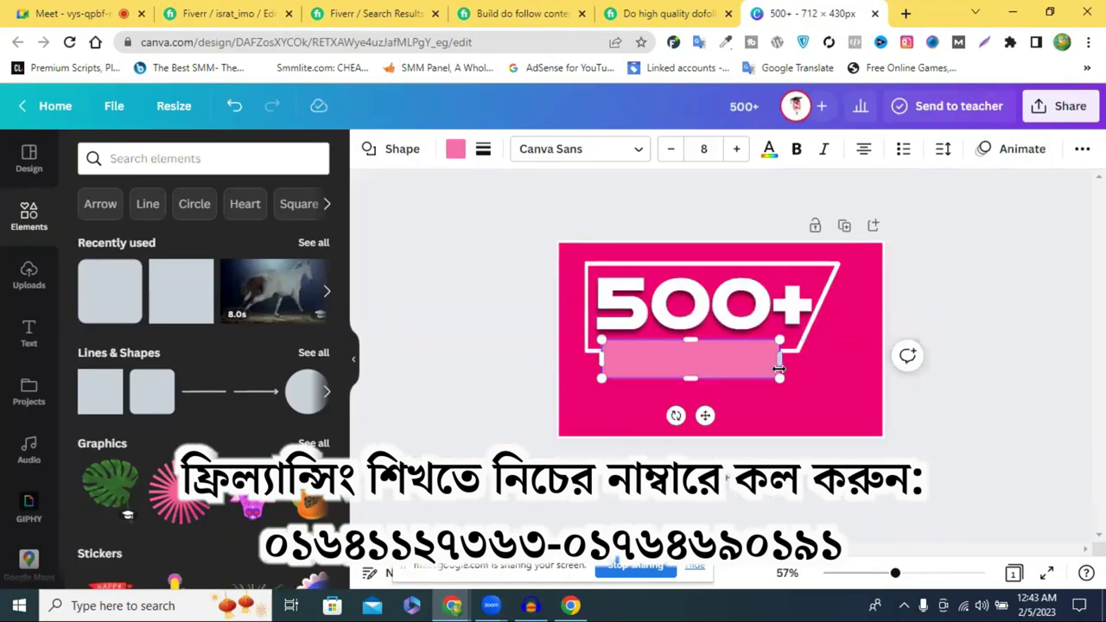
{"action": "left_click_drag", "start_coordinate": [782, 369], "coordinate": [787, 369]}
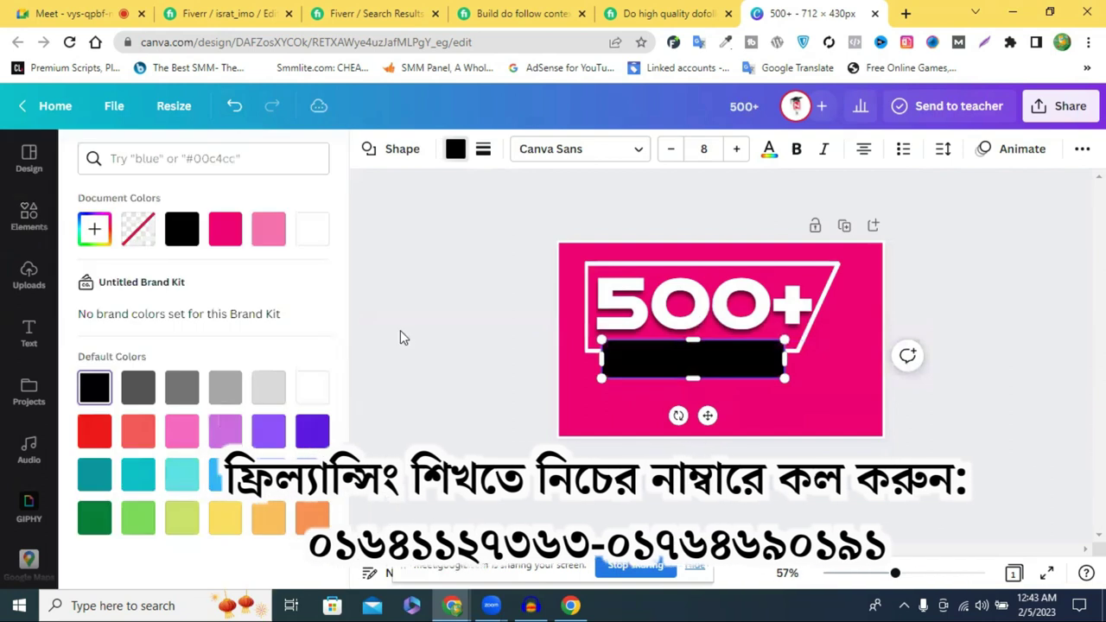
{"action": "left_click", "coordinate": [92, 519]}
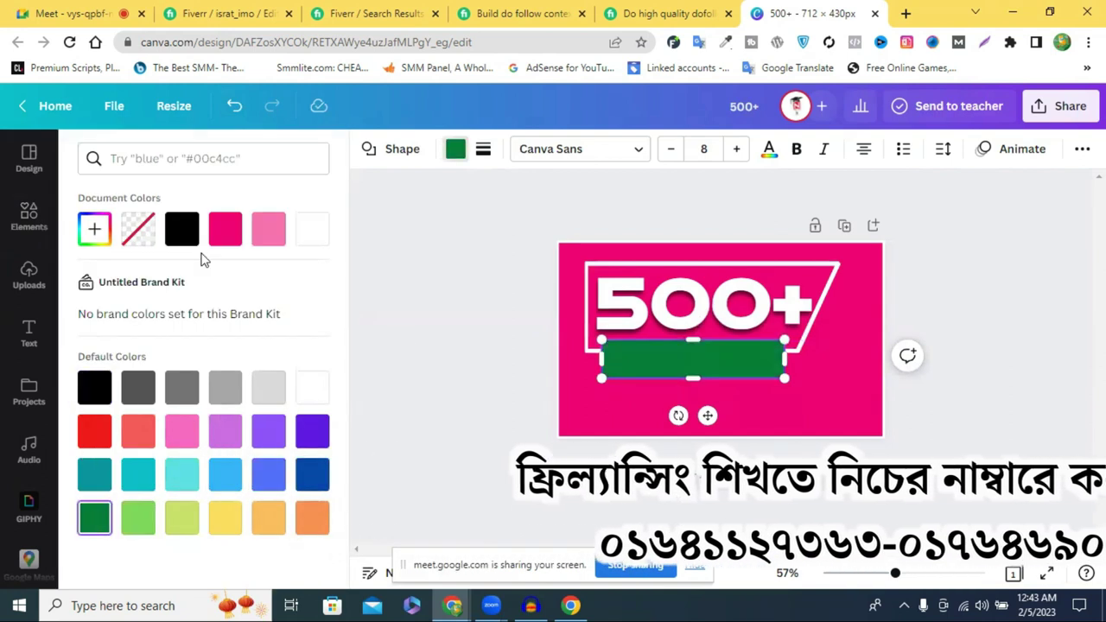
{"action": "key", "text": "ctrl+z"}
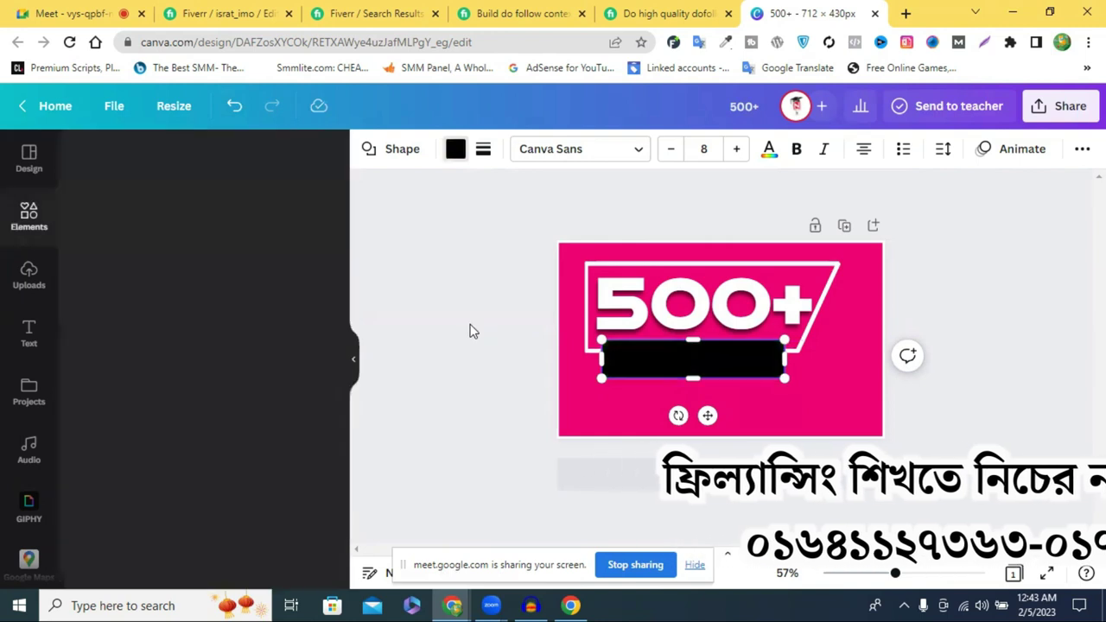
{"action": "left_click", "coordinate": [473, 331]}
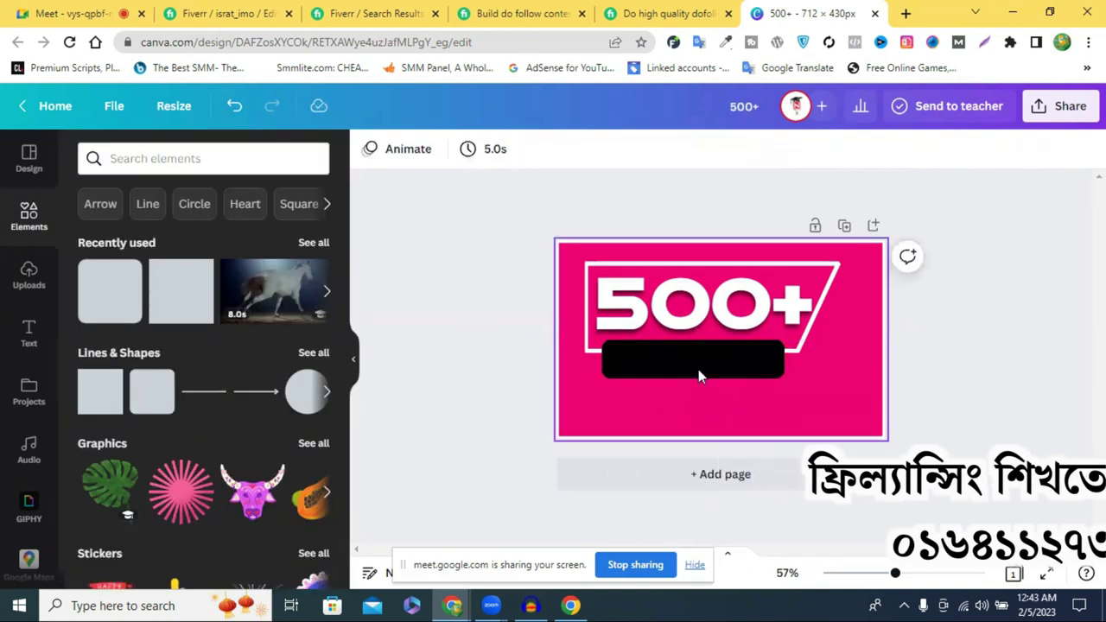
Try custom red, blue, pink and cyan fill colors on the rounded bar.
{"action": "left_click", "coordinate": [699, 369]}
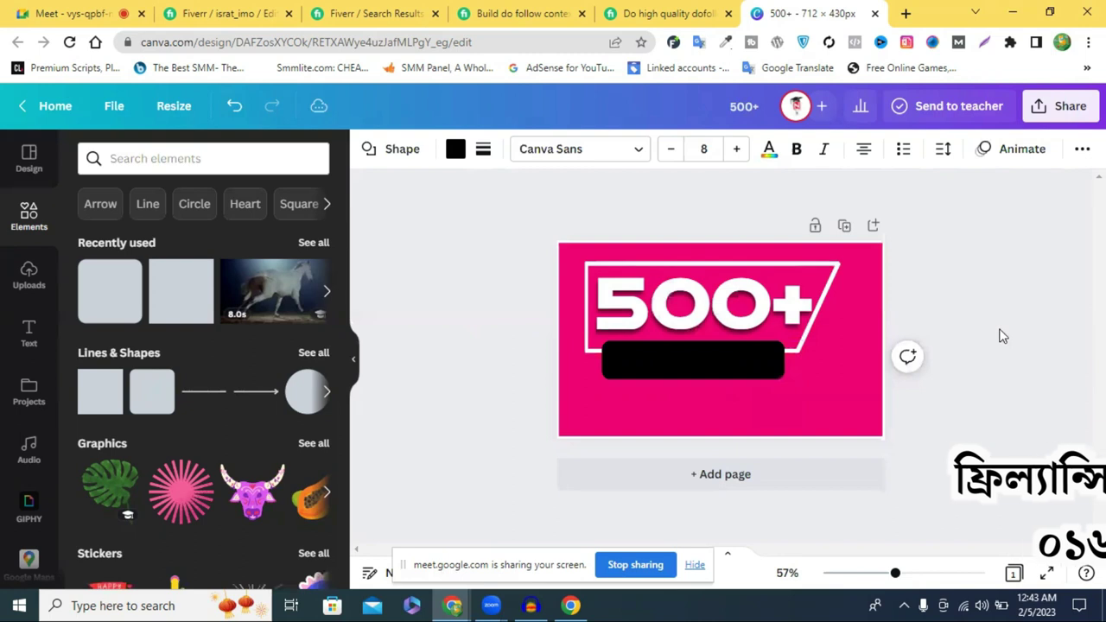
{"action": "left_click", "coordinate": [702, 357]}
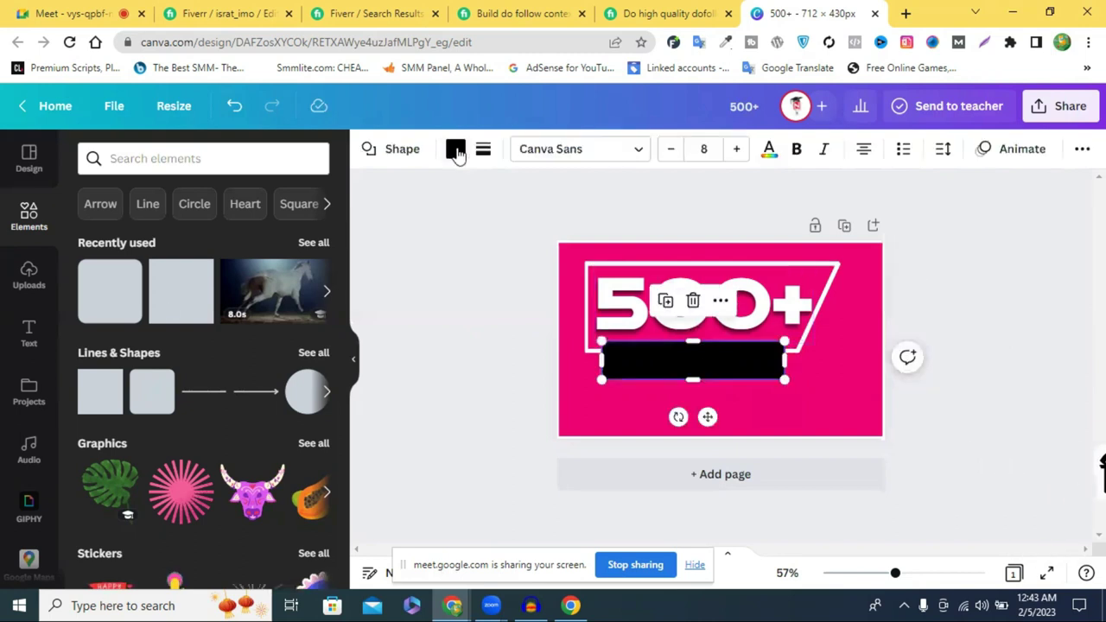
{"action": "left_click", "coordinate": [94, 229]}
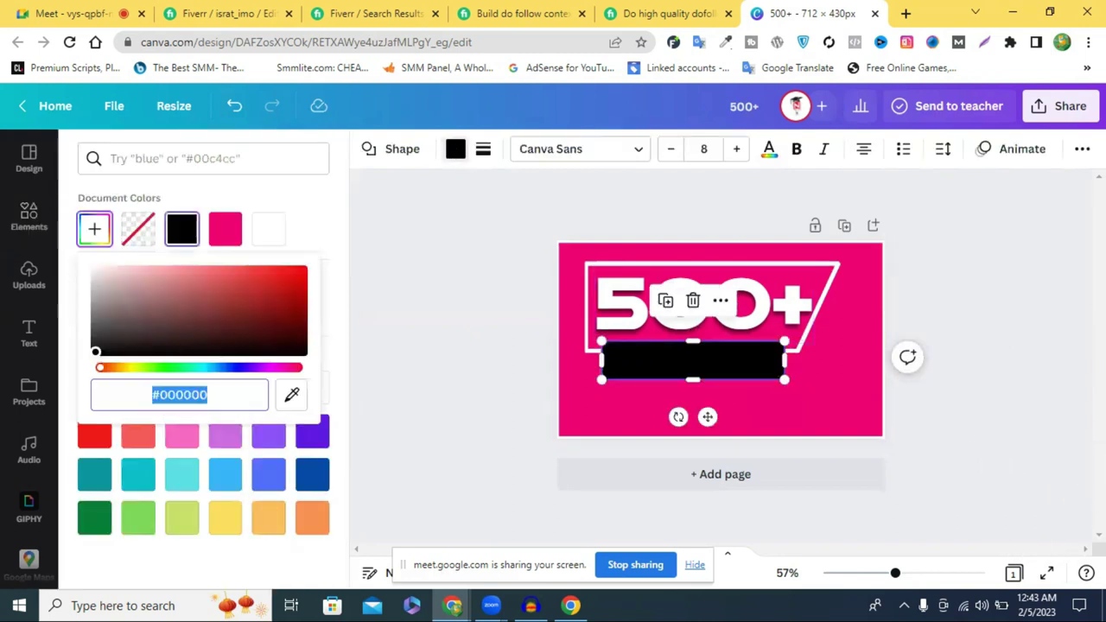
{"action": "left_click", "coordinate": [125, 368]}
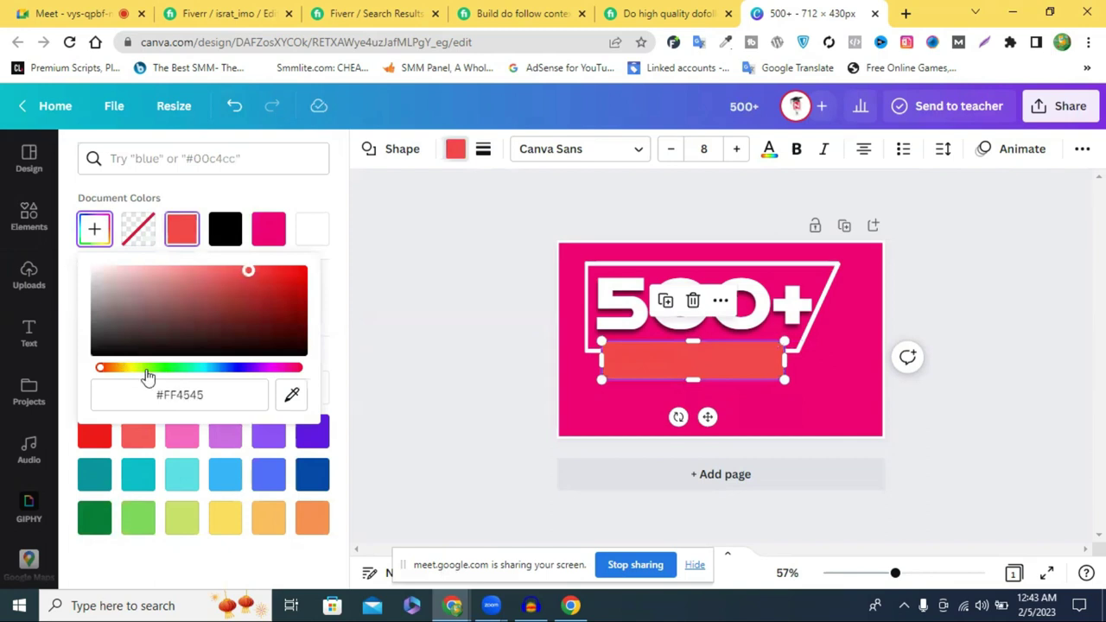
{"action": "left_click", "coordinate": [135, 371]}
{"action": "left_click", "coordinate": [223, 372]}
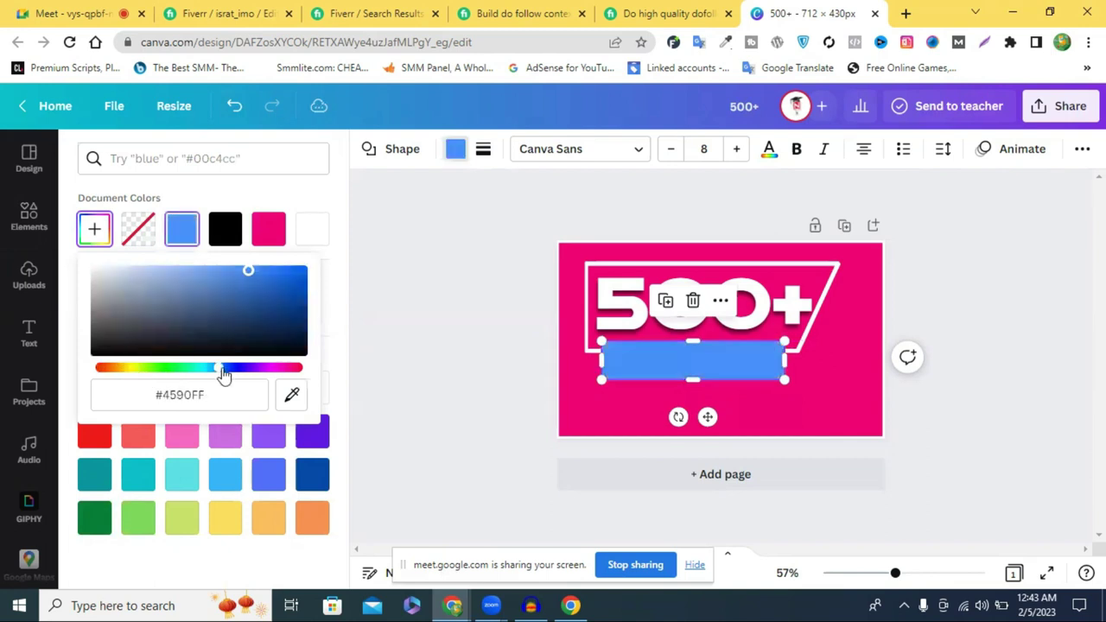
{"action": "left_click", "coordinate": [209, 372]}
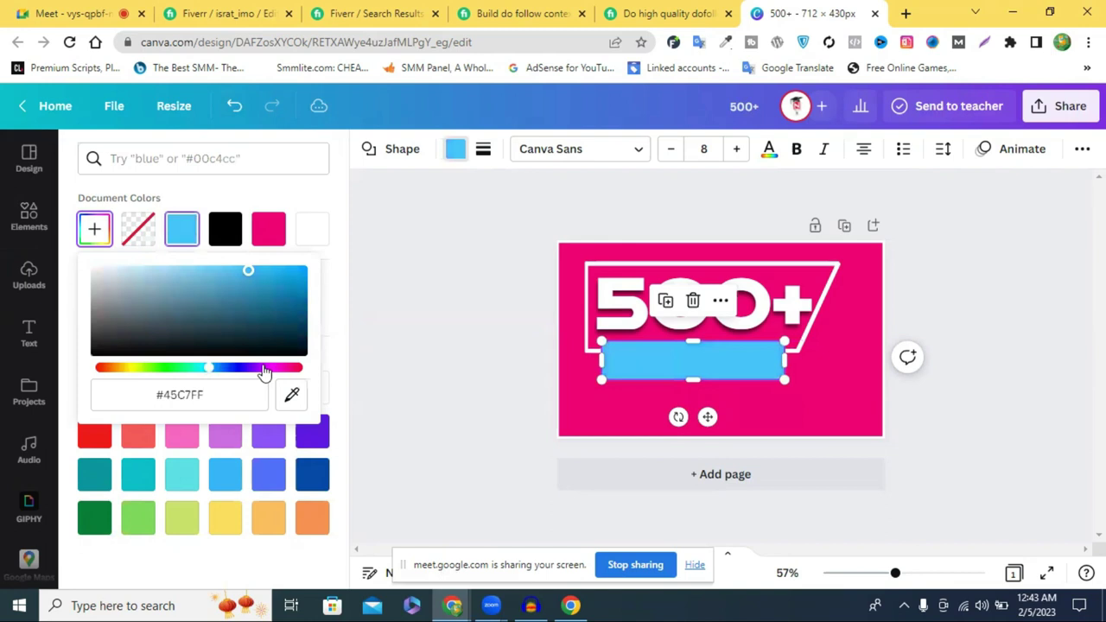
{"action": "left_click", "coordinate": [295, 370]}
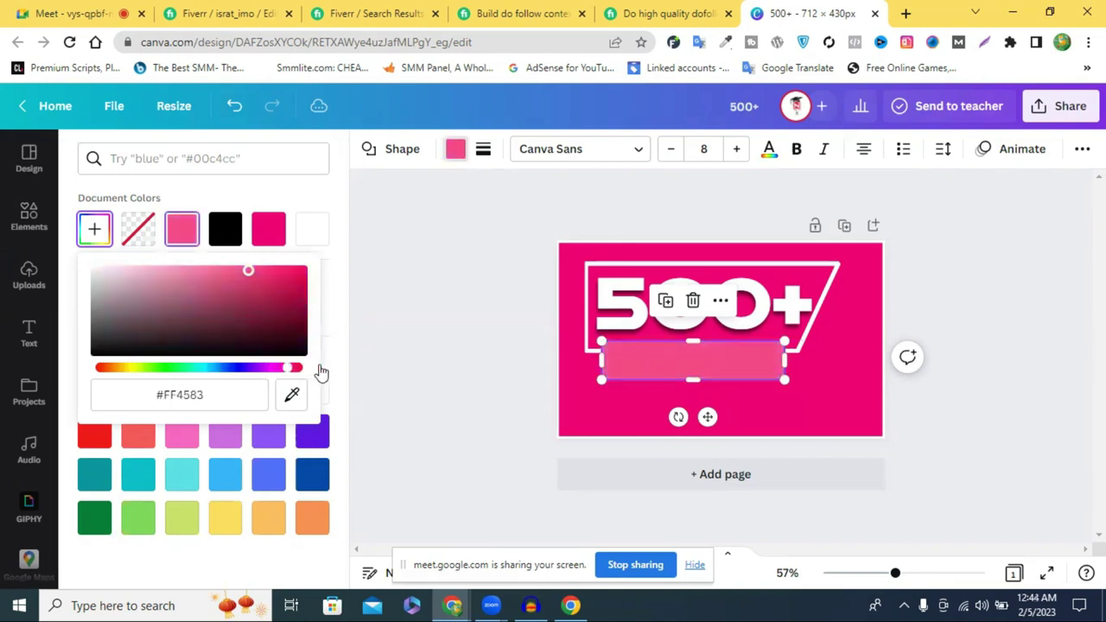
{"action": "left_click", "coordinate": [296, 269]}
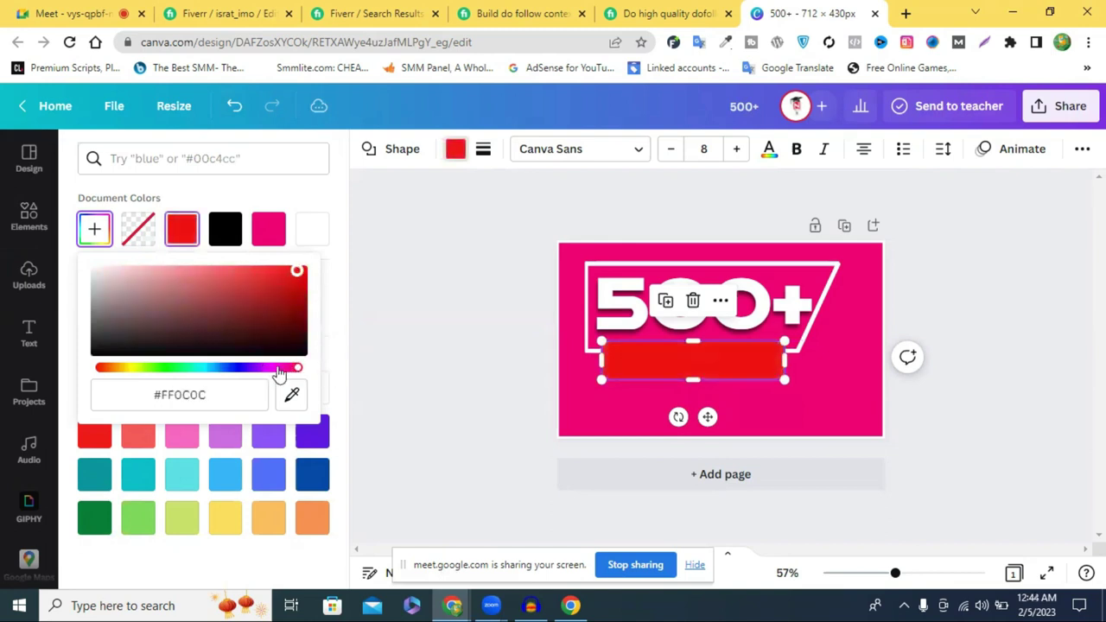
{"action": "left_click", "coordinate": [232, 375]}
{"action": "left_click", "coordinate": [221, 373]}
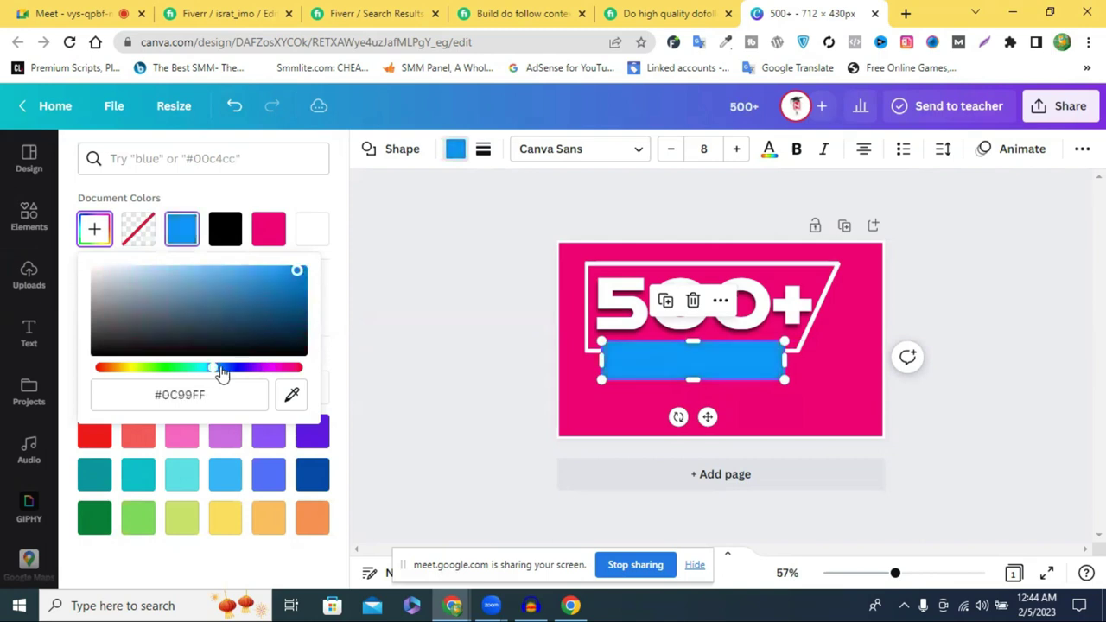
{"action": "left_click", "coordinate": [200, 372]}
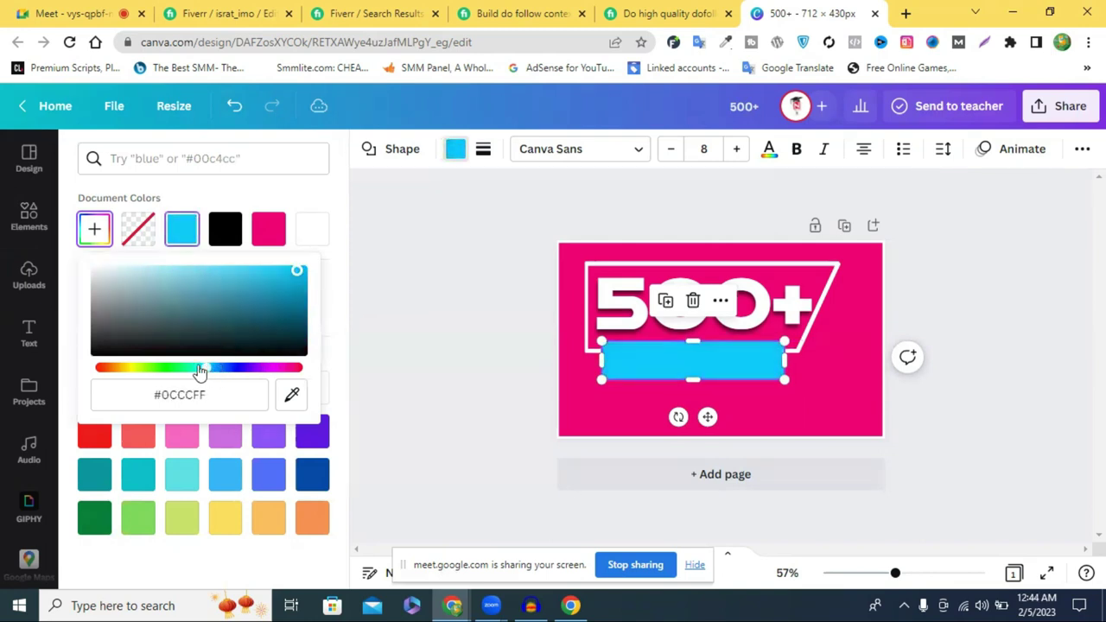
{"action": "left_click", "coordinate": [197, 372]}
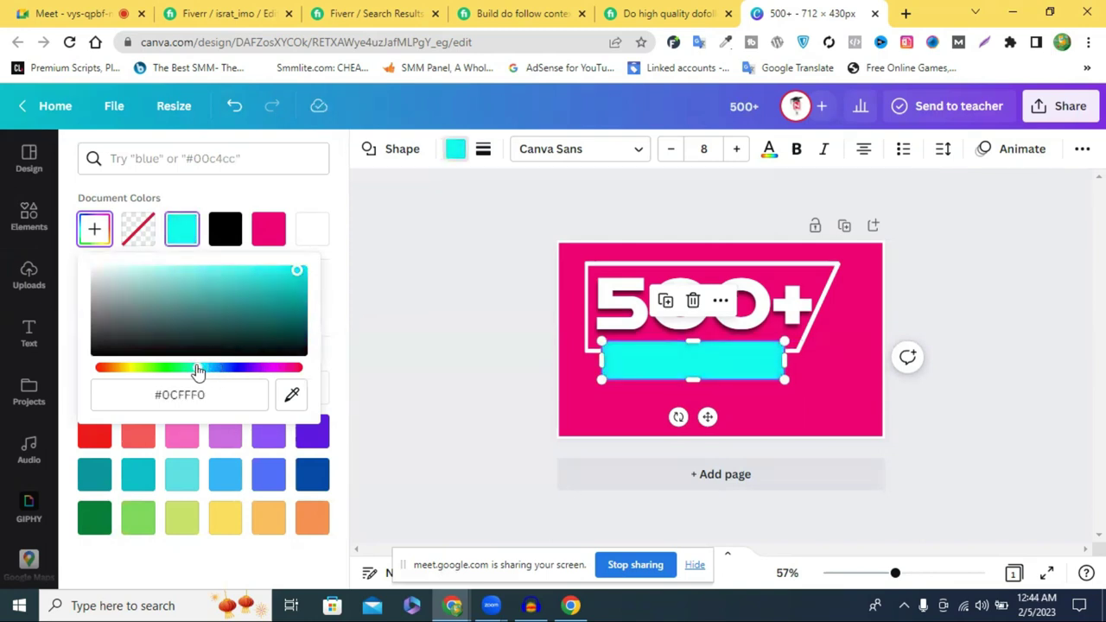
Set the rounded bar's fill to the custom yellow #F1E800.
{"action": "left_click", "coordinate": [174, 374]}
{"action": "left_click_drag", "start_coordinate": [174, 371], "coordinate": [129, 372]}
{"action": "left_click", "coordinate": [231, 271]}
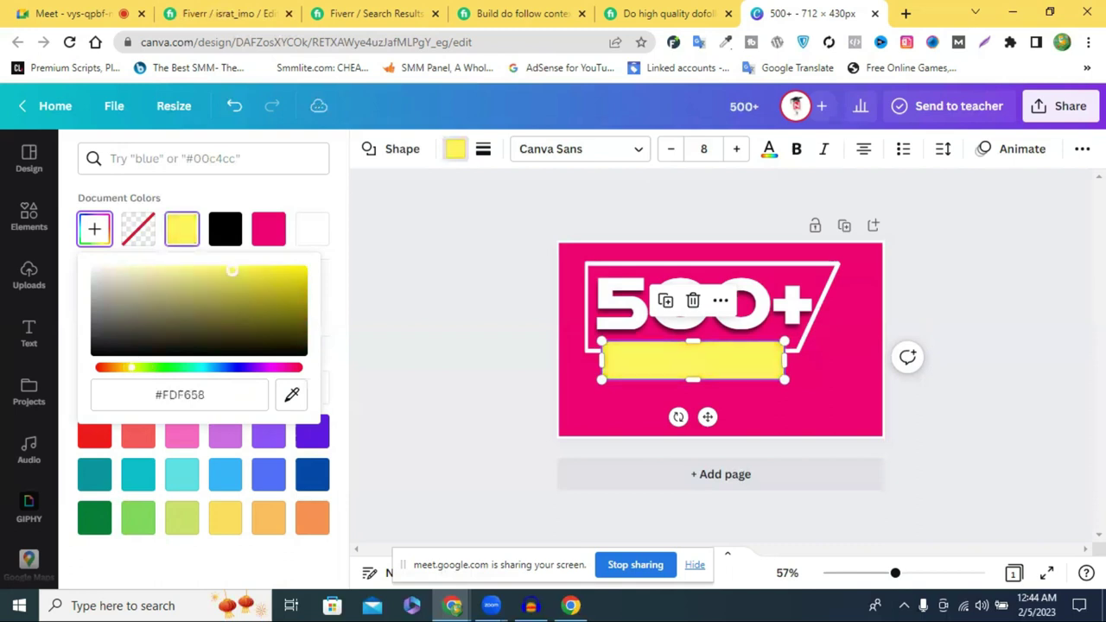
{"action": "left_click_drag", "start_coordinate": [232, 271], "coordinate": [435, 303]}
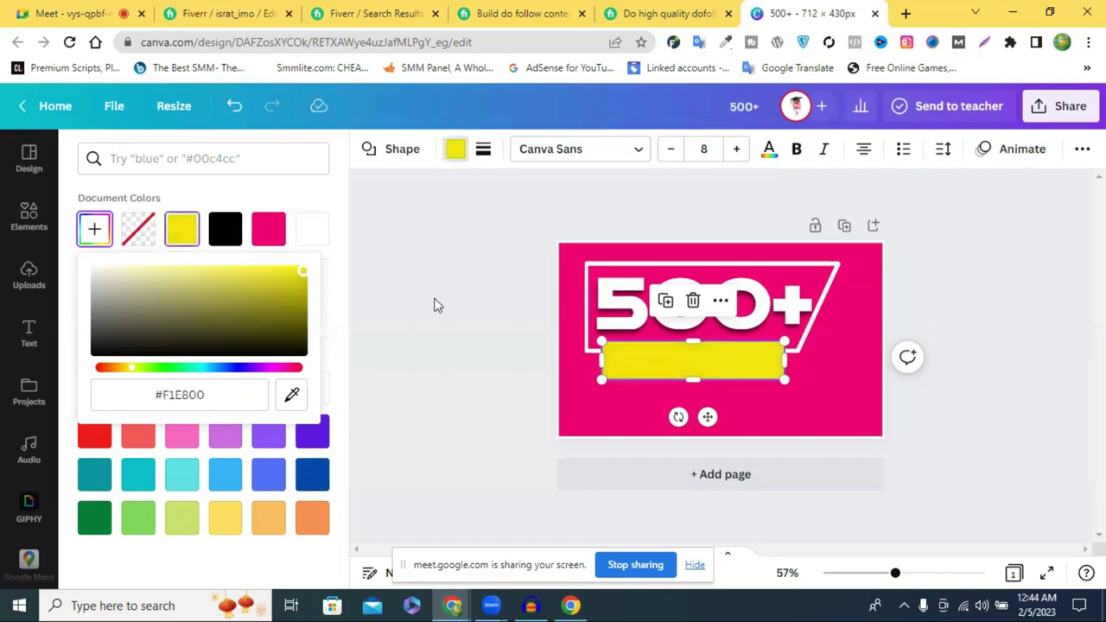
{"action": "left_click", "coordinate": [435, 303]}
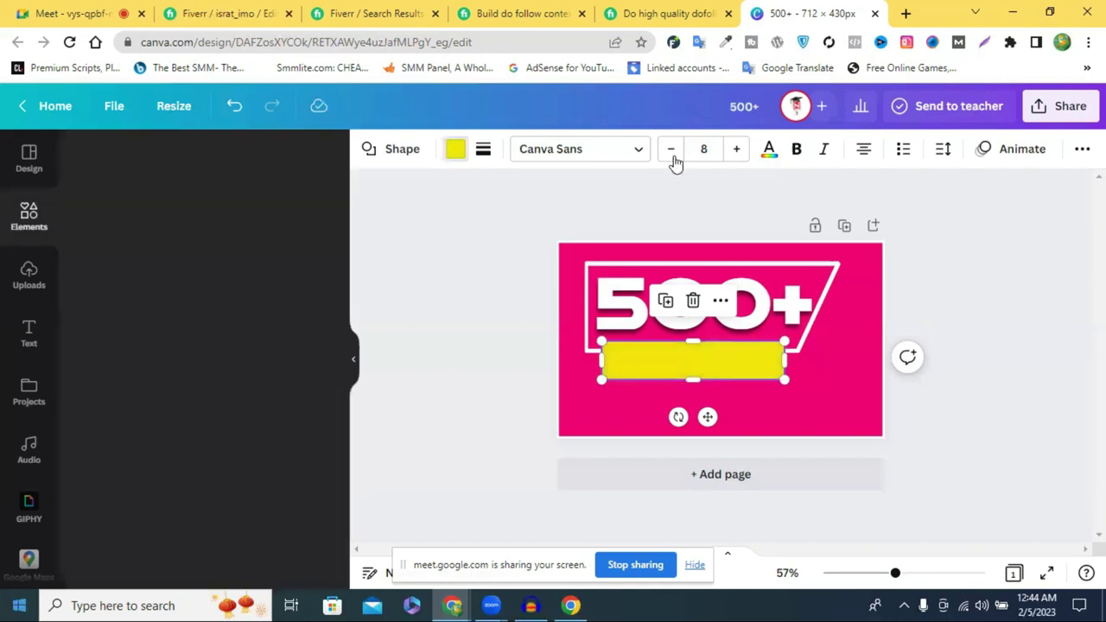
{"action": "left_click", "coordinate": [497, 261]}
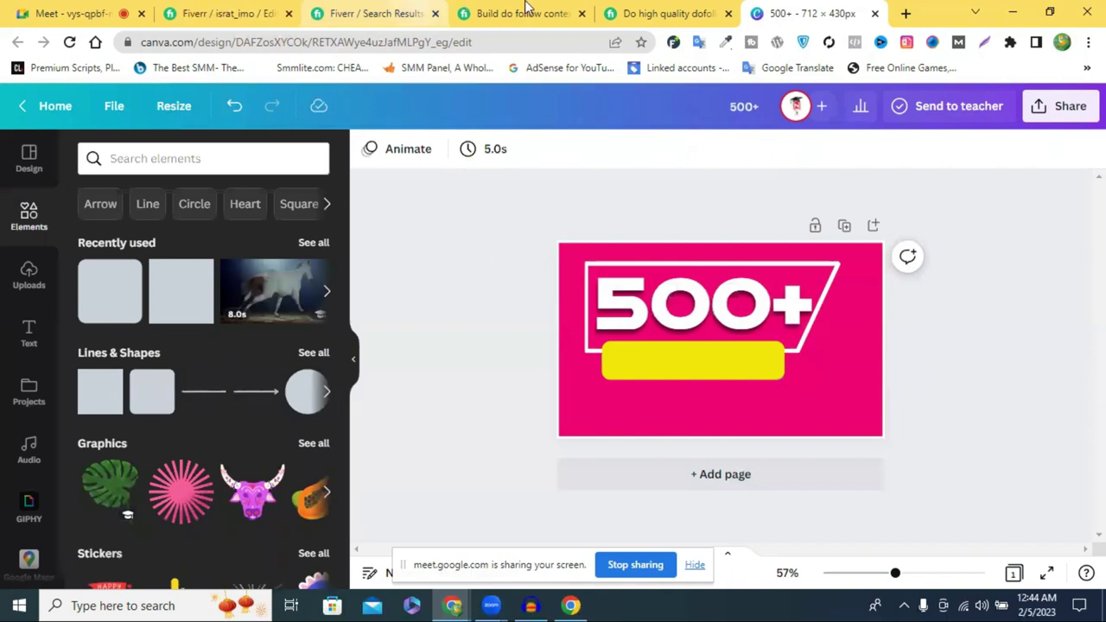
Check the reference gig cover and add a heading reading "High DA-50 Plus" to the design.
{"action": "key", "text": "ctrl+3"}
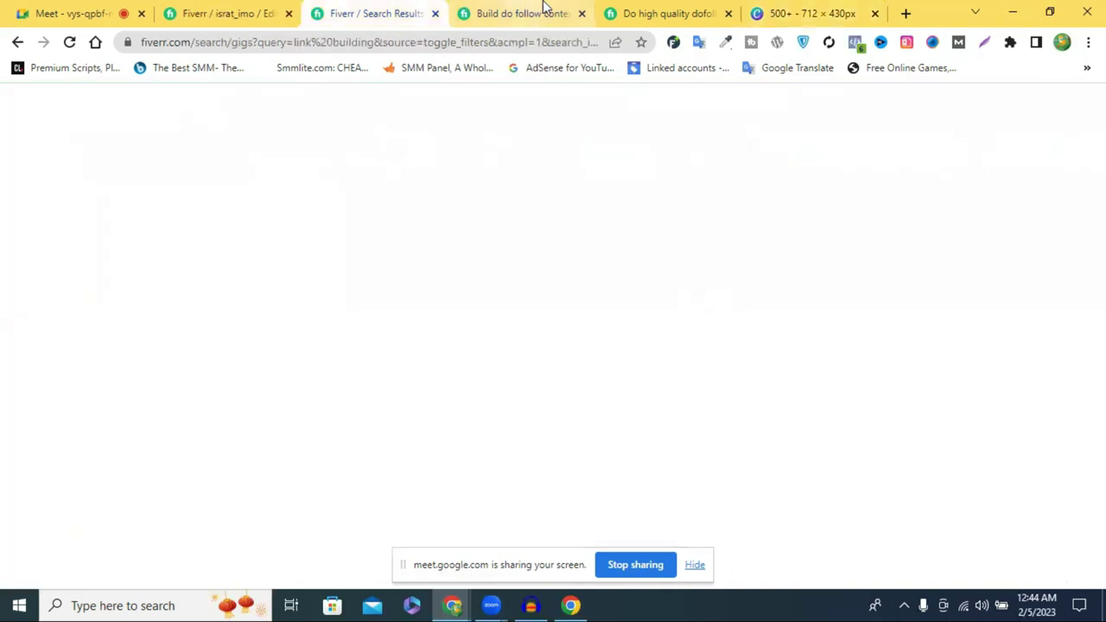
{"action": "key", "text": "ctrl+4"}
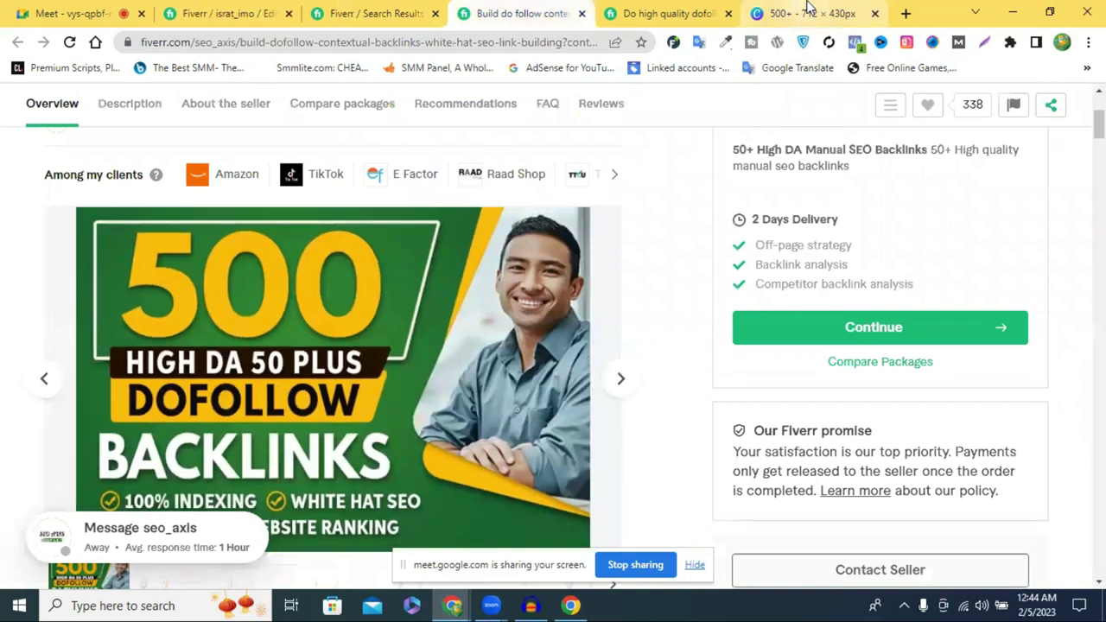
{"action": "key", "text": "ctrl+6"}
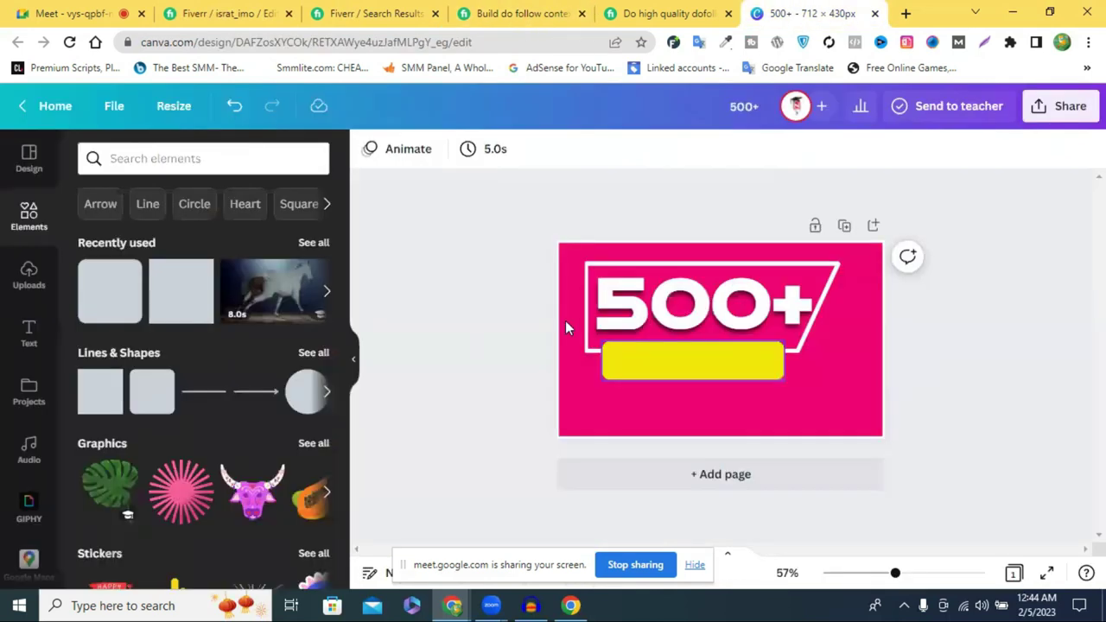
{"action": "left_click", "coordinate": [28, 336]}
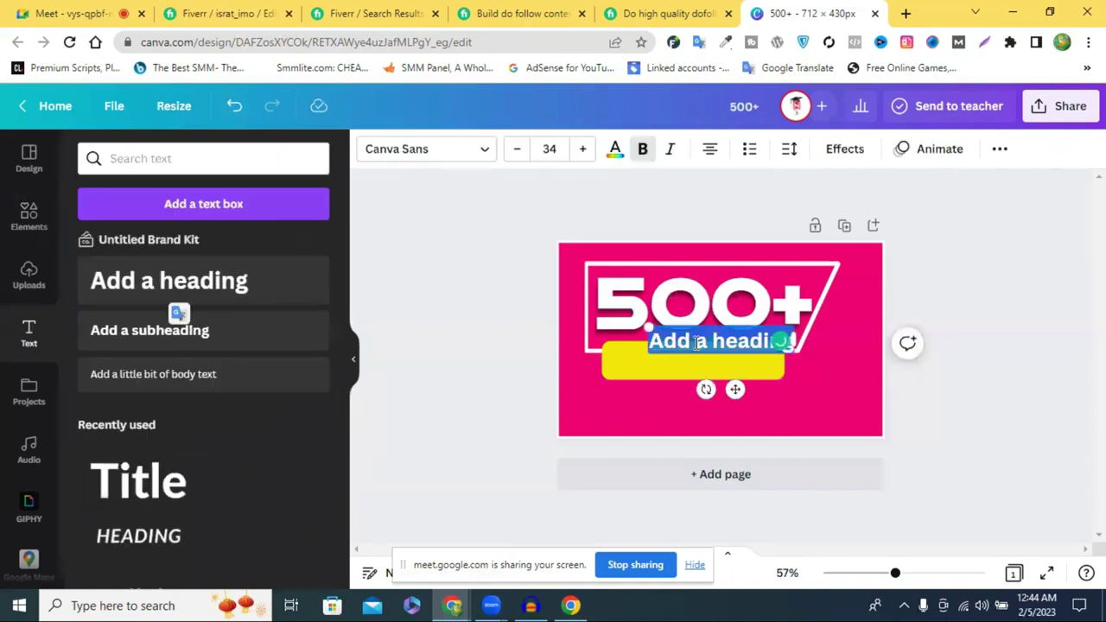
{"action": "left_click", "coordinate": [698, 343]}
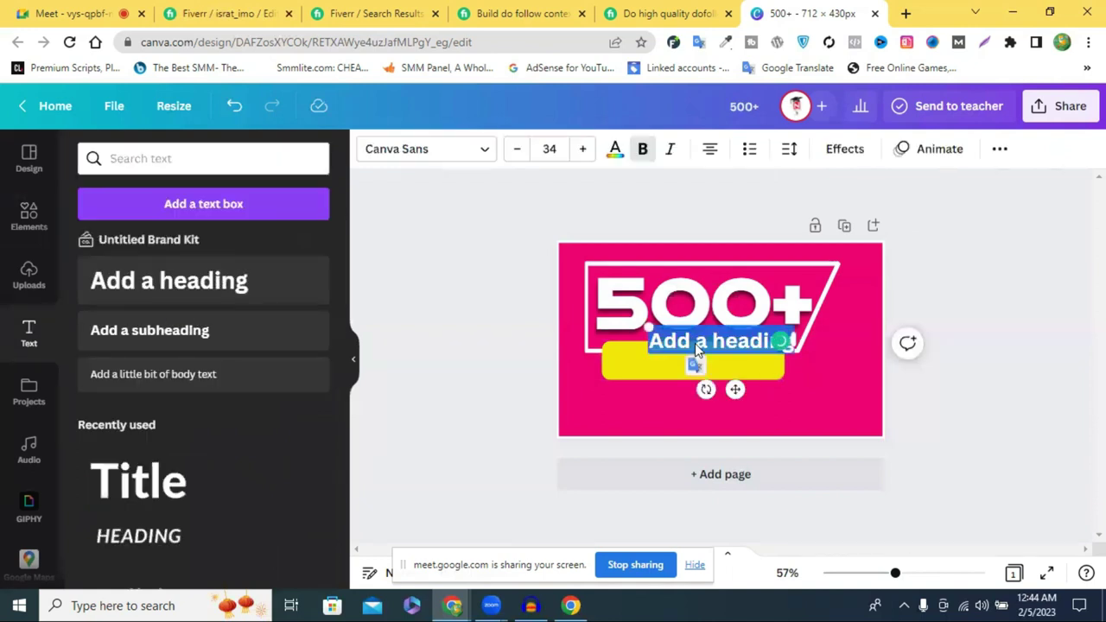
{"action": "type", "text": "High"}
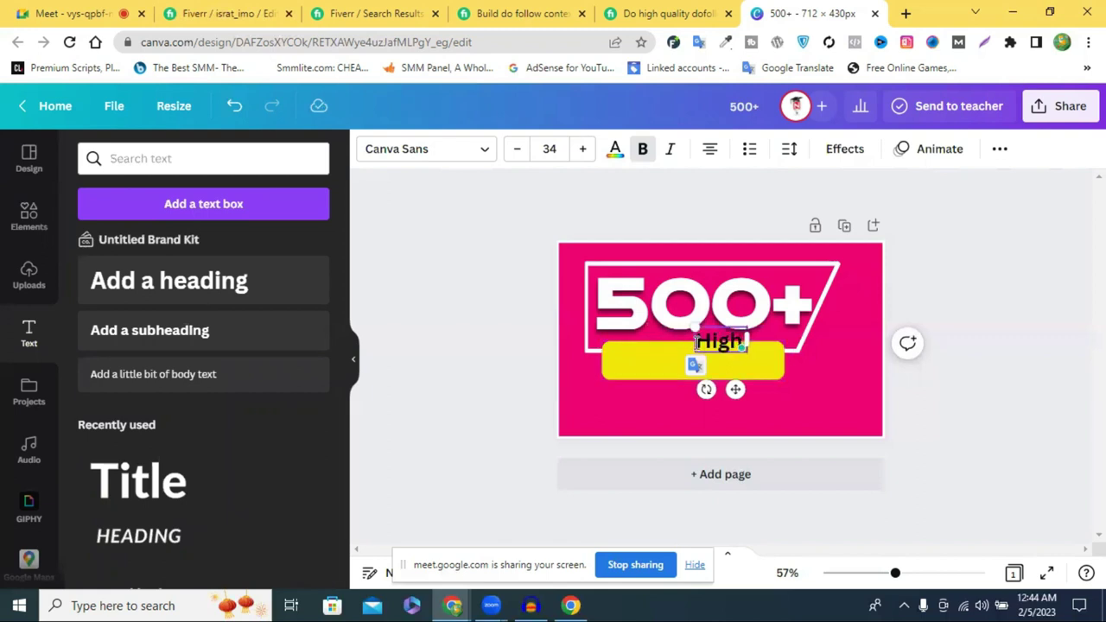
{"action": "type", "text": " DA"}
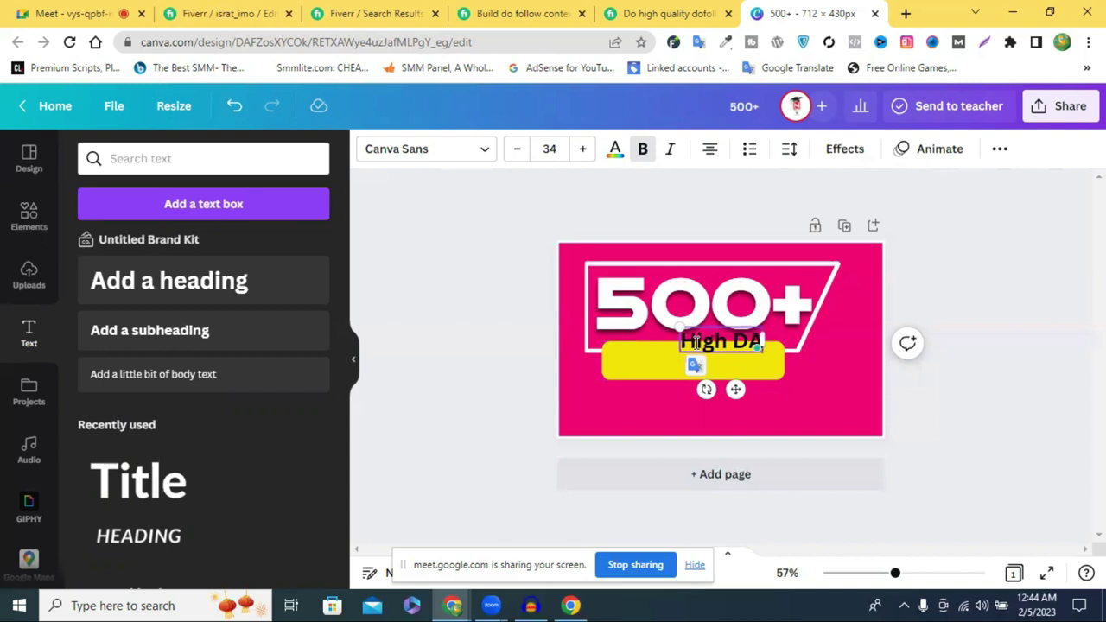
{"action": "type", "text": "-50"}
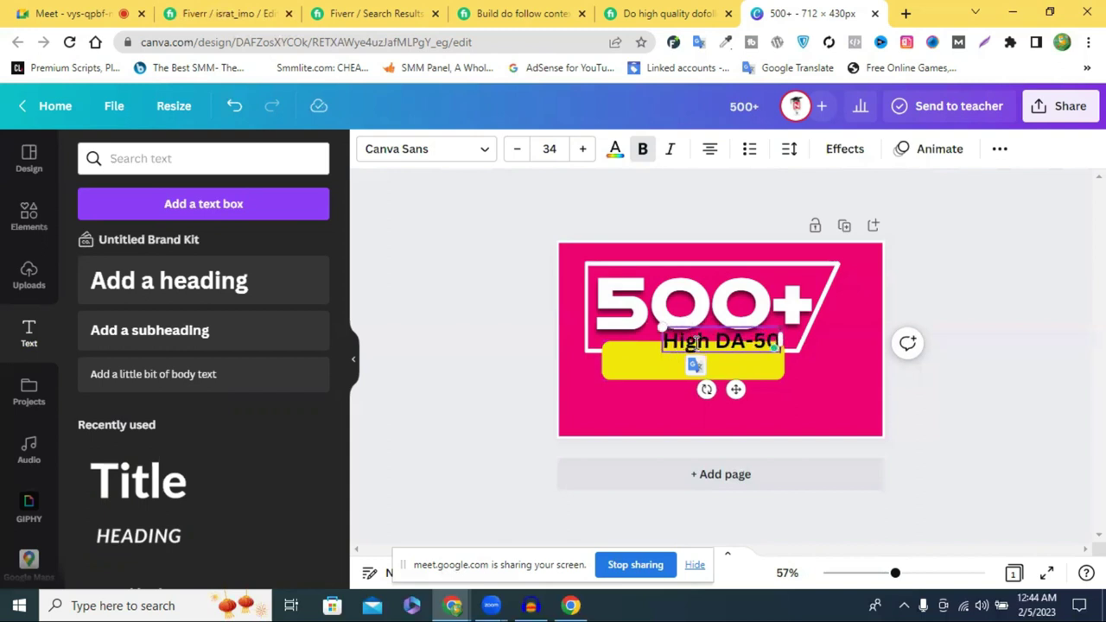
{"action": "type", "text": " F"}
{"action": "type", "text": "lus"}
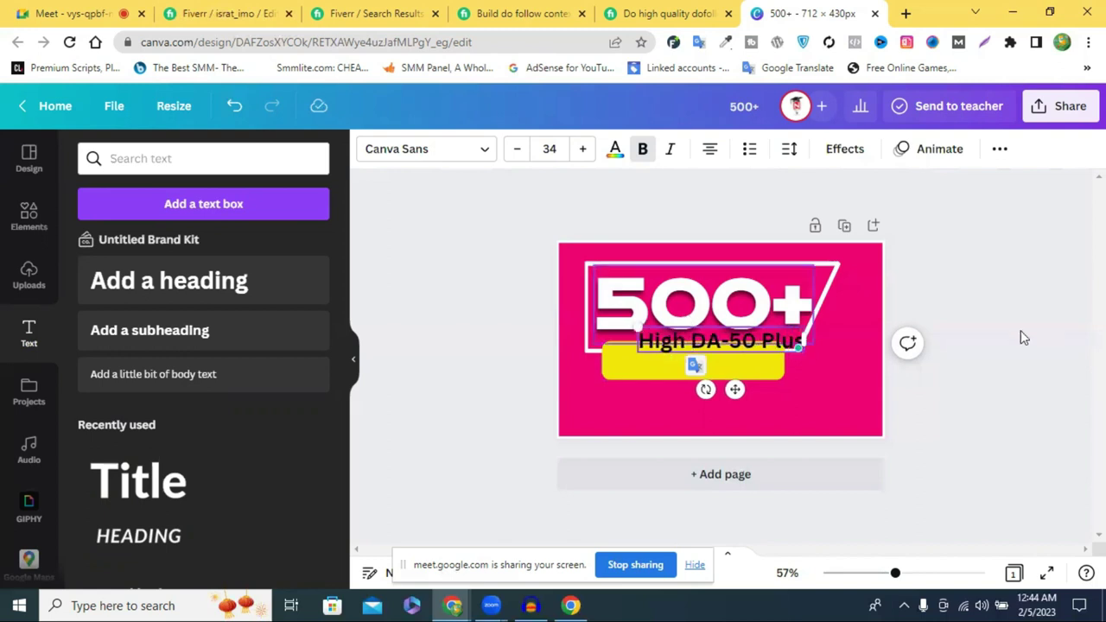
Center the "High DA-50 Plus" heading on the yellow bar and compare the design with the reference cover.
{"action": "left_click", "coordinate": [1021, 337]}
{"action": "left_click_drag", "start_coordinate": [726, 343], "coordinate": [718, 363]}
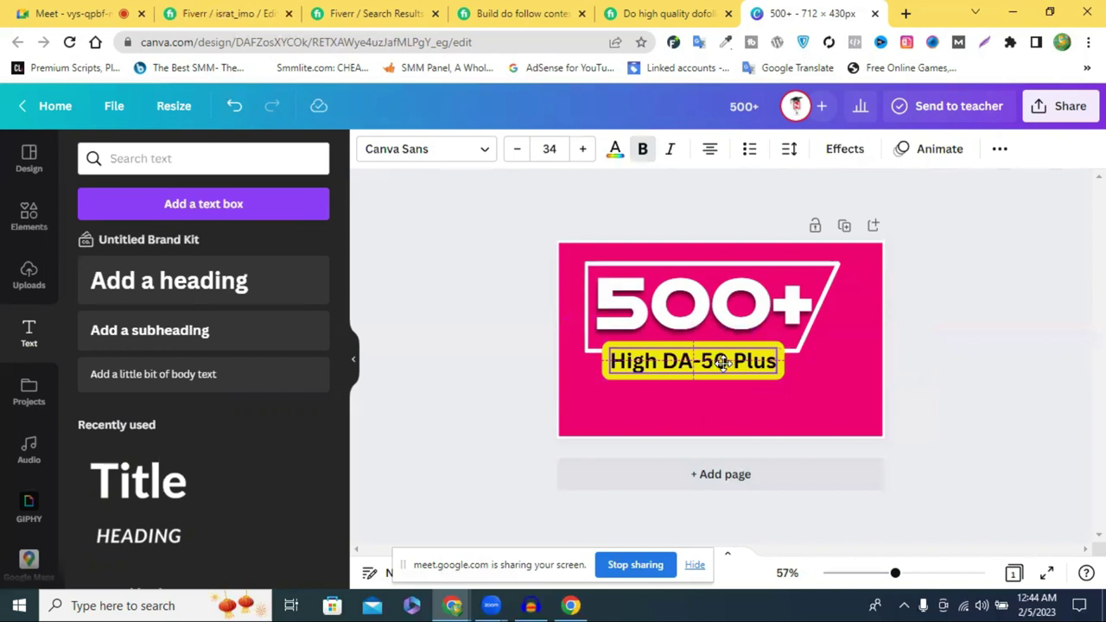
{"action": "left_click", "coordinate": [952, 341]}
{"action": "key", "text": "ctrl+4"}
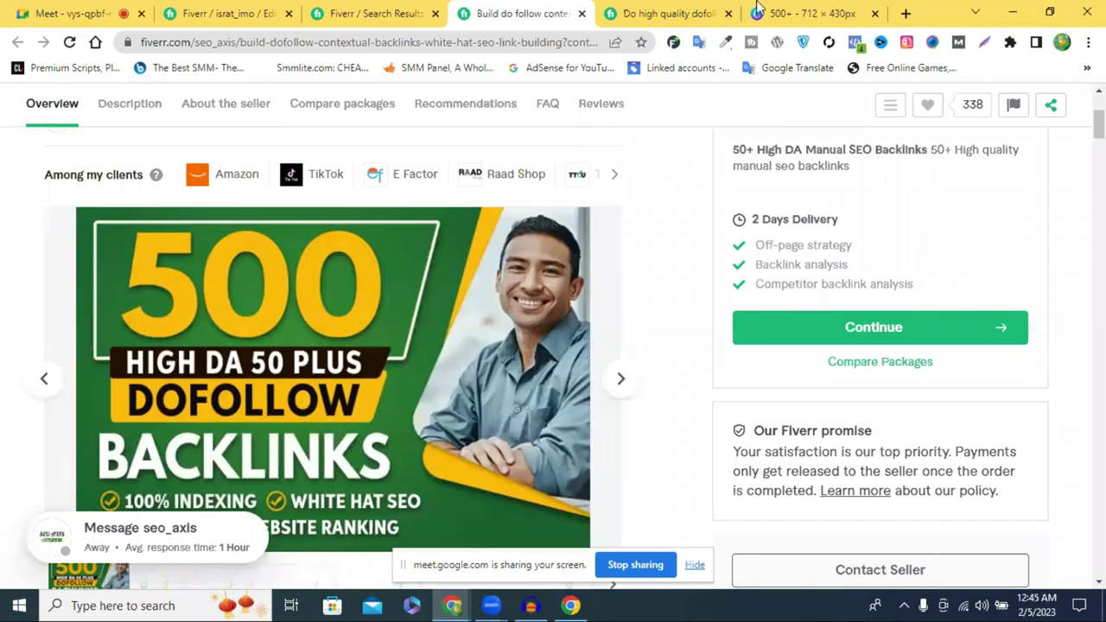
{"action": "key", "text": "ctrl+6"}
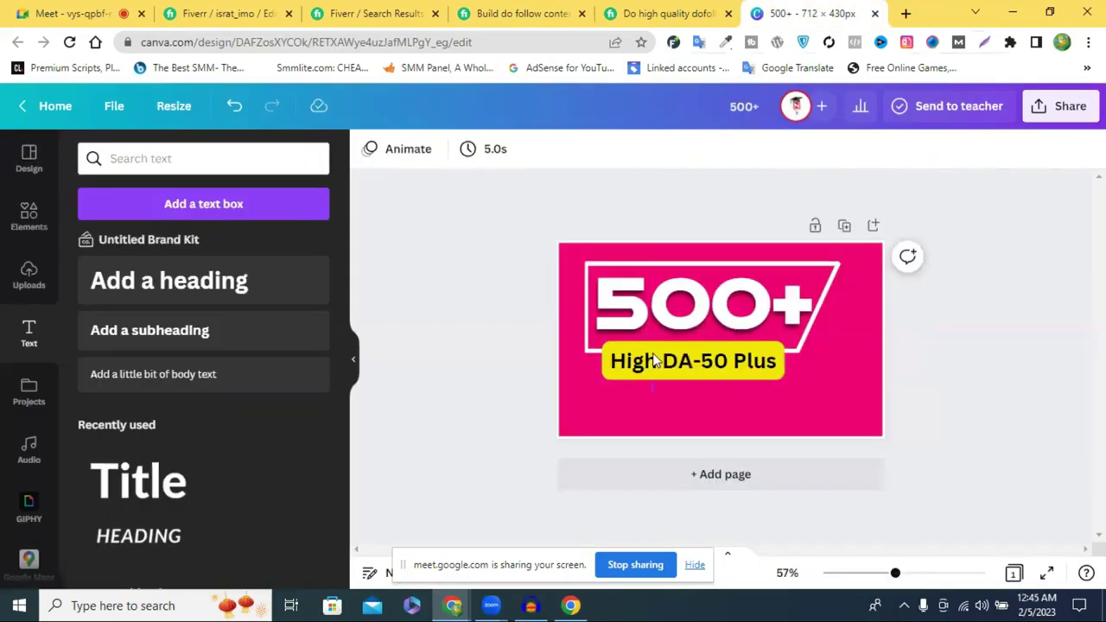
Duplicate the yellow bar with its text, place the copy directly below the original, and check the reference cover.
{"action": "left_click", "coordinate": [661, 372]}
{"action": "left_click_drag", "start_coordinate": [665, 372], "coordinate": [647, 393]}
{"action": "key", "text": "ctrl+d"}
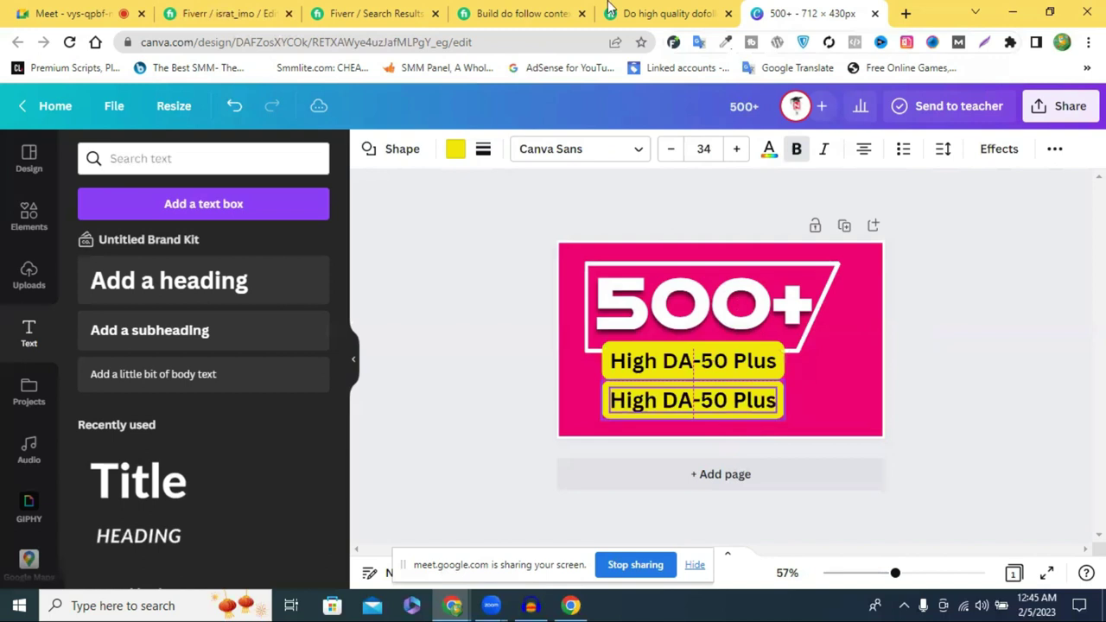
{"action": "left_click", "coordinate": [531, 8]}
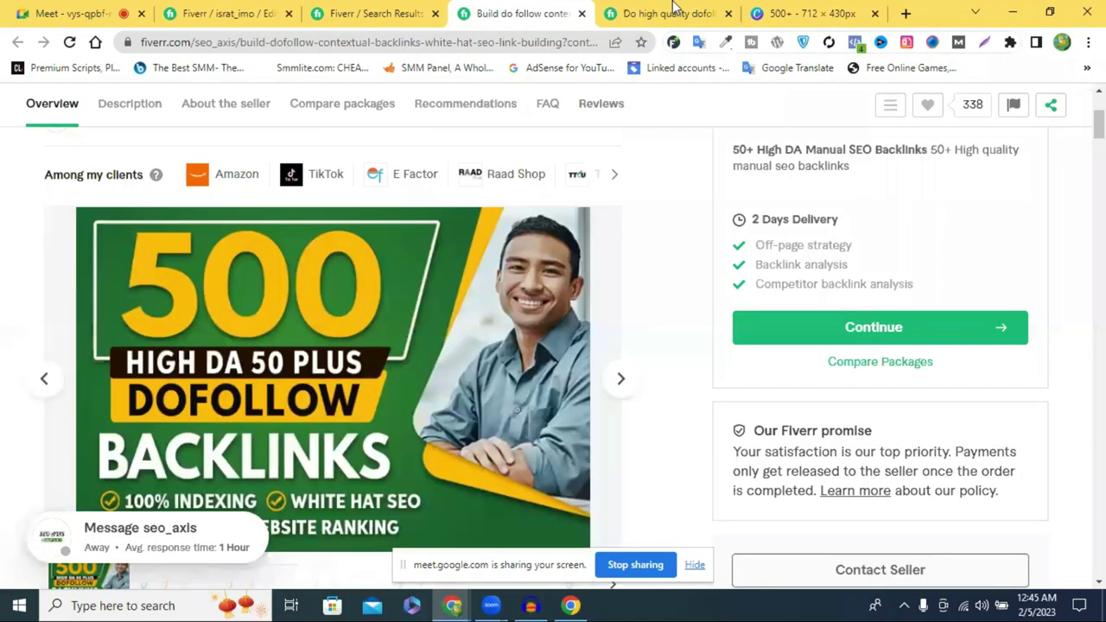
{"action": "left_click", "coordinate": [816, 15]}
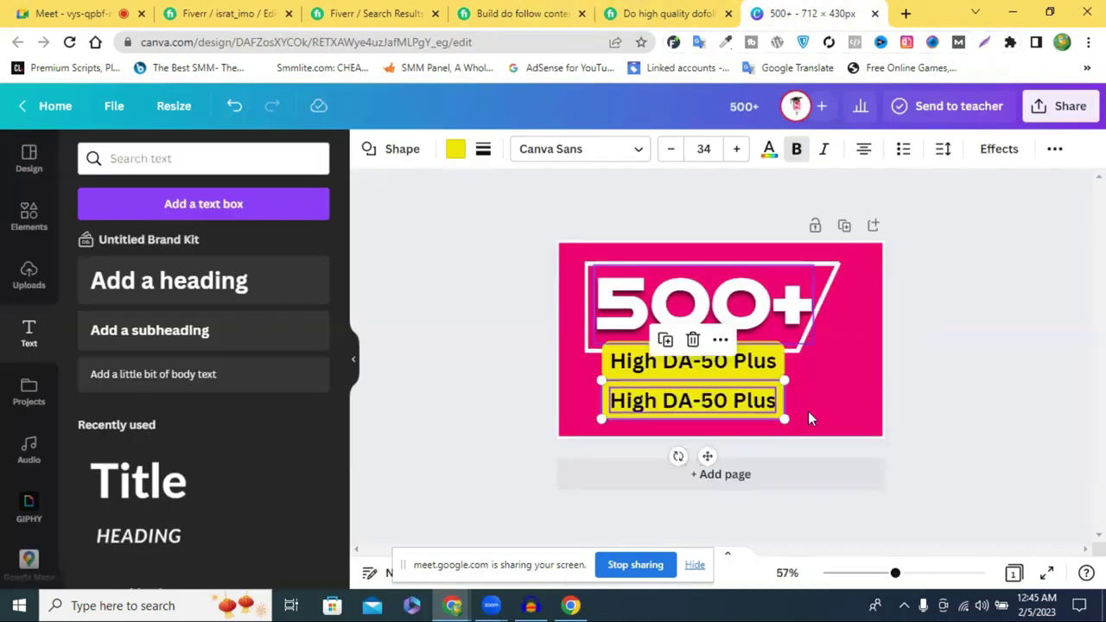
Move the lower bar up against the yellow one and recolor it black with the design's pink for its text.
{"action": "left_click", "coordinate": [777, 388]}
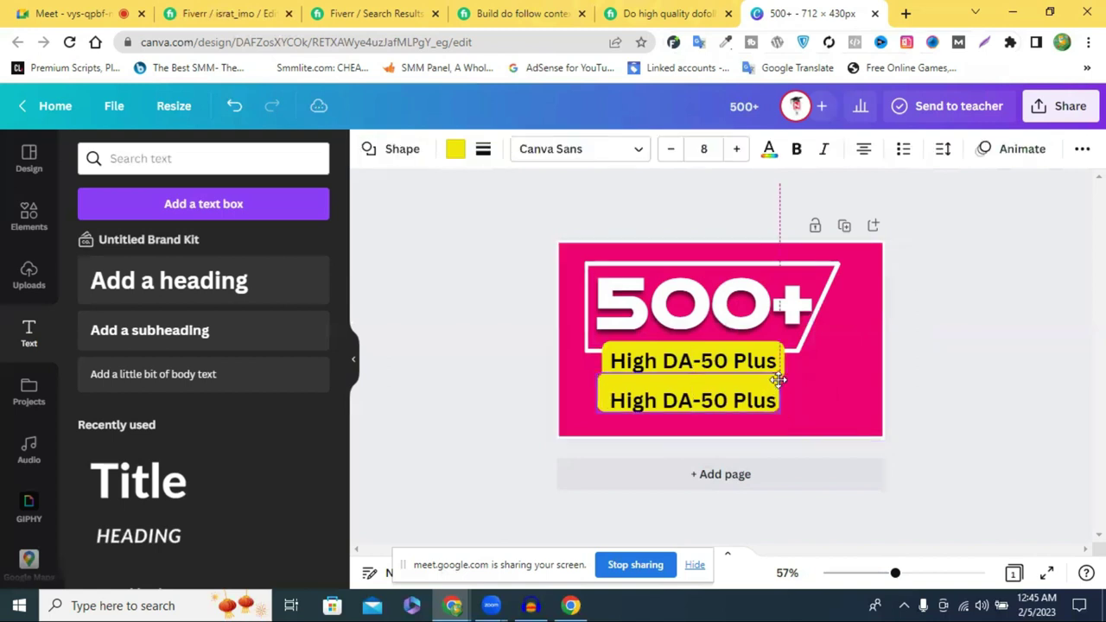
{"action": "left_click", "coordinate": [458, 151]}
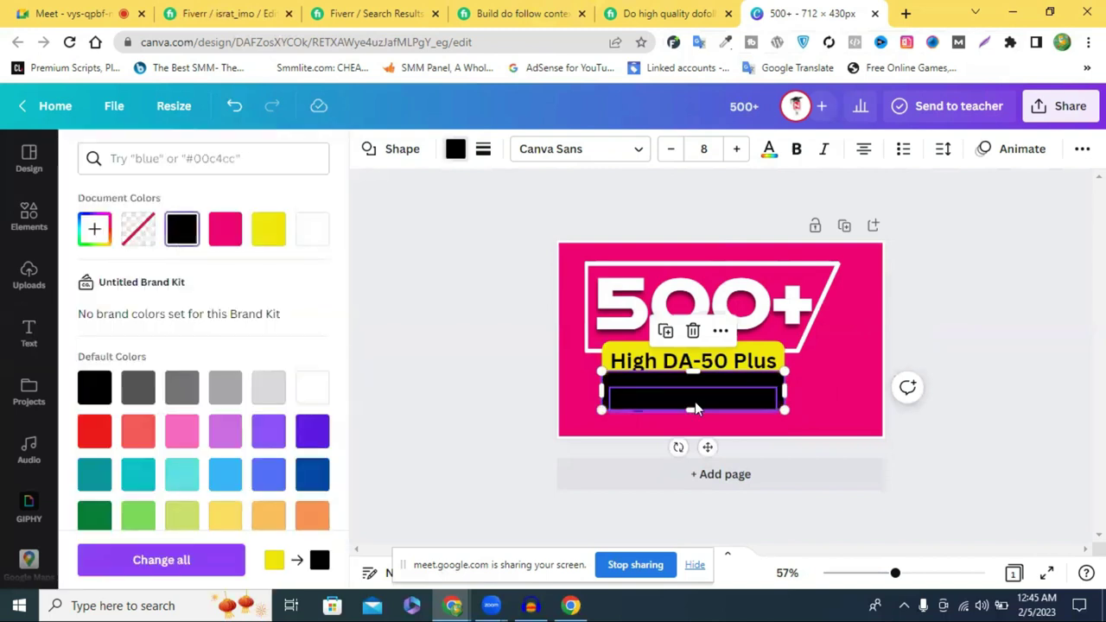
{"action": "left_click", "coordinate": [694, 399]}
{"action": "left_click", "coordinate": [615, 148]}
{"action": "left_click", "coordinate": [191, 238]}
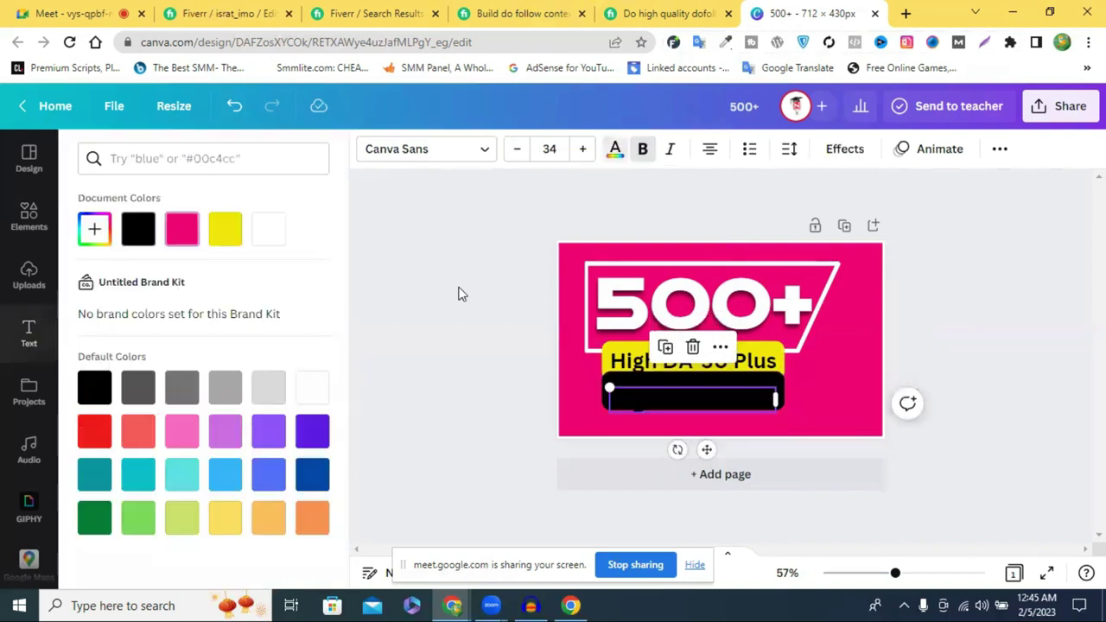
{"action": "key", "text": "Escape"}
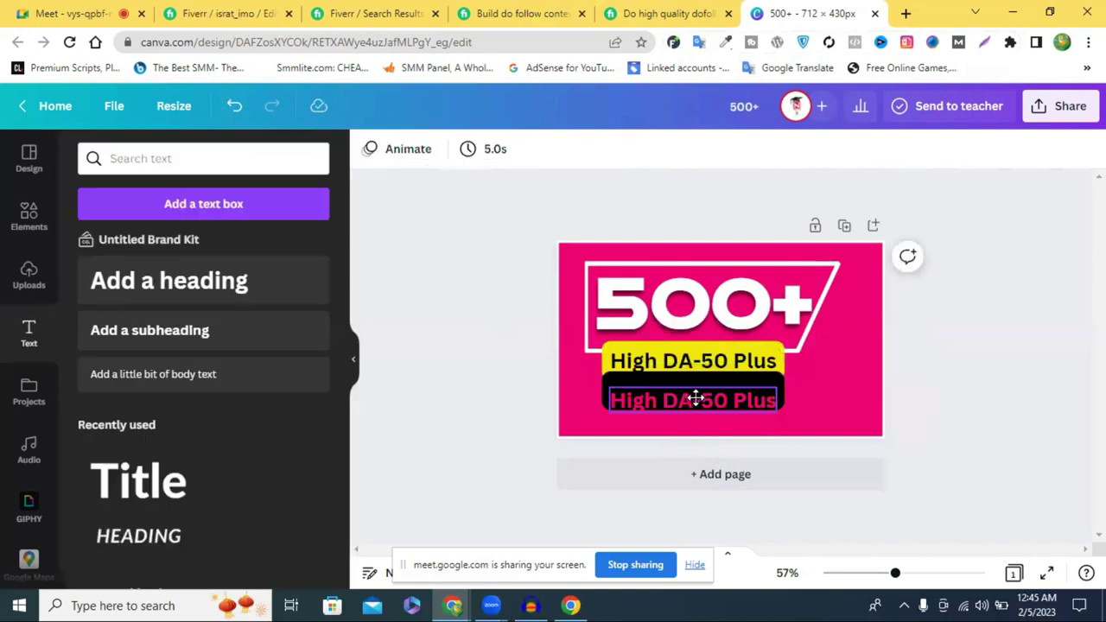
Move the pink "High DA-50 Plus" text up to center it on the black bar.
{"action": "left_click_drag", "start_coordinate": [693, 399], "coordinate": [695, 396]}
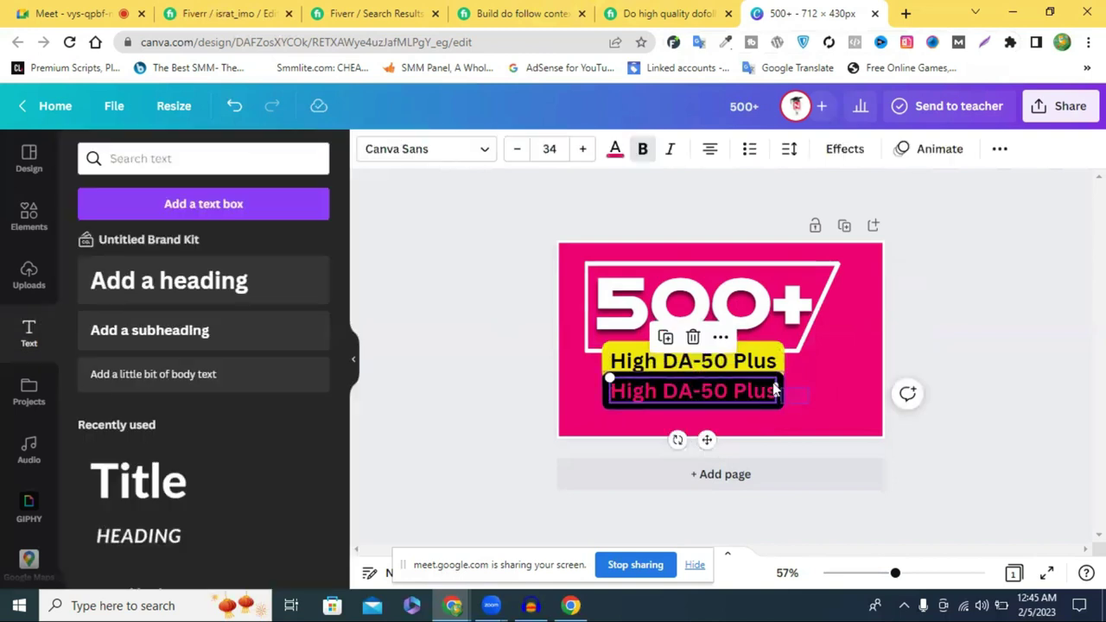
{"action": "left_click", "coordinate": [772, 390]}
{"action": "left_click", "coordinate": [816, 409]}
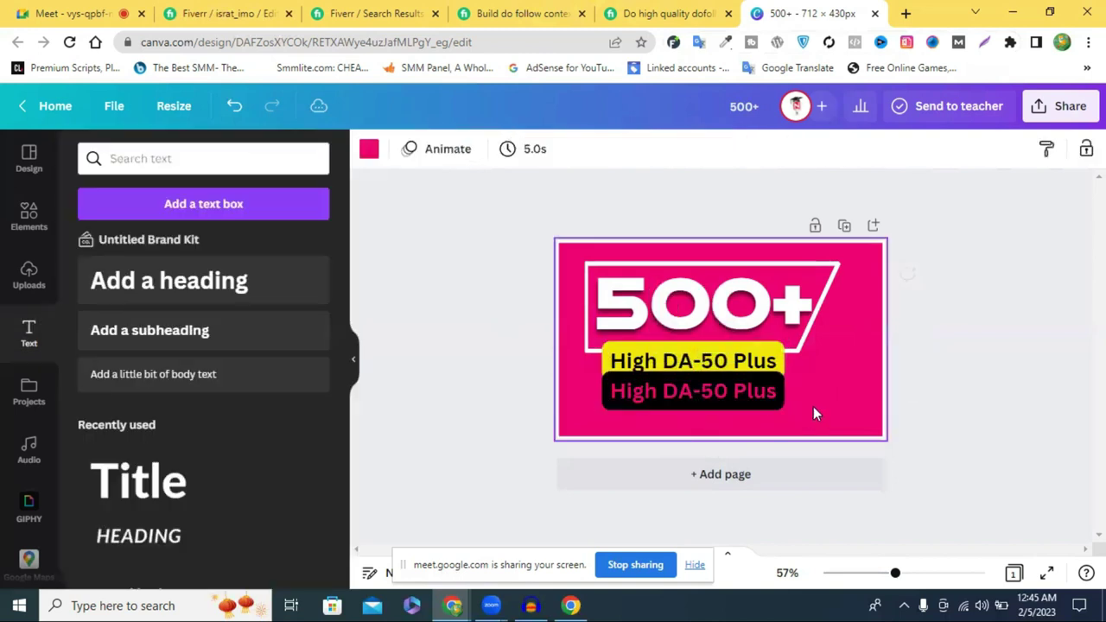
Scale down the framed "500+" headline and both text bars together and shift the group slightly toward the canvas's upper-left corner.
{"action": "left_click_drag", "start_coordinate": [578, 255], "coordinate": [801, 383]}
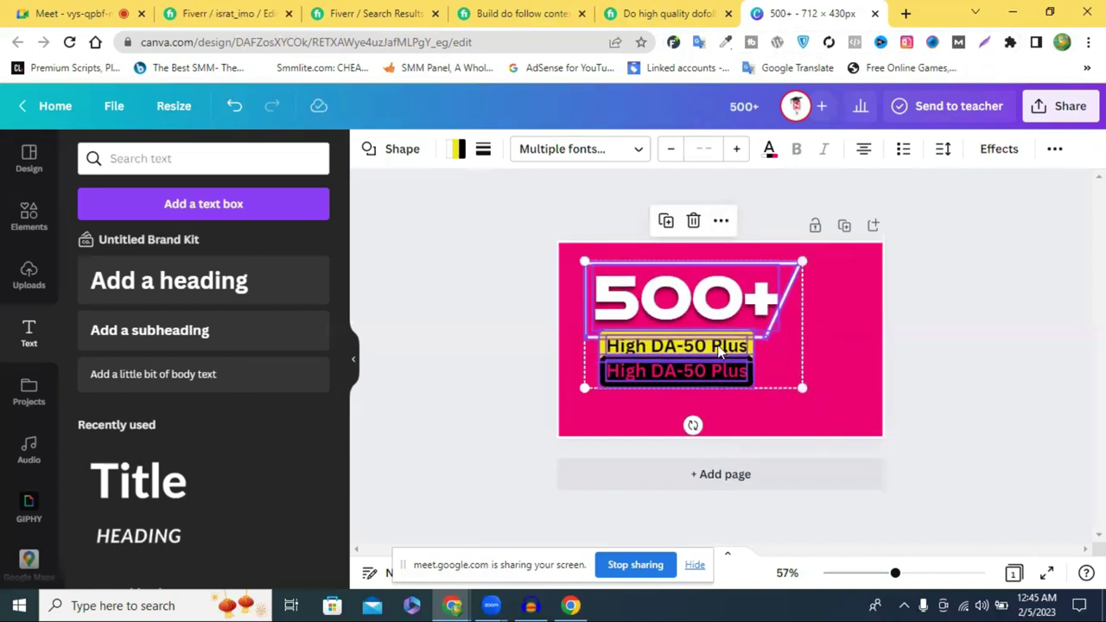
{"action": "left_click_drag", "start_coordinate": [718, 344], "coordinate": [716, 341]}
{"action": "left_click", "coordinate": [1026, 459]}
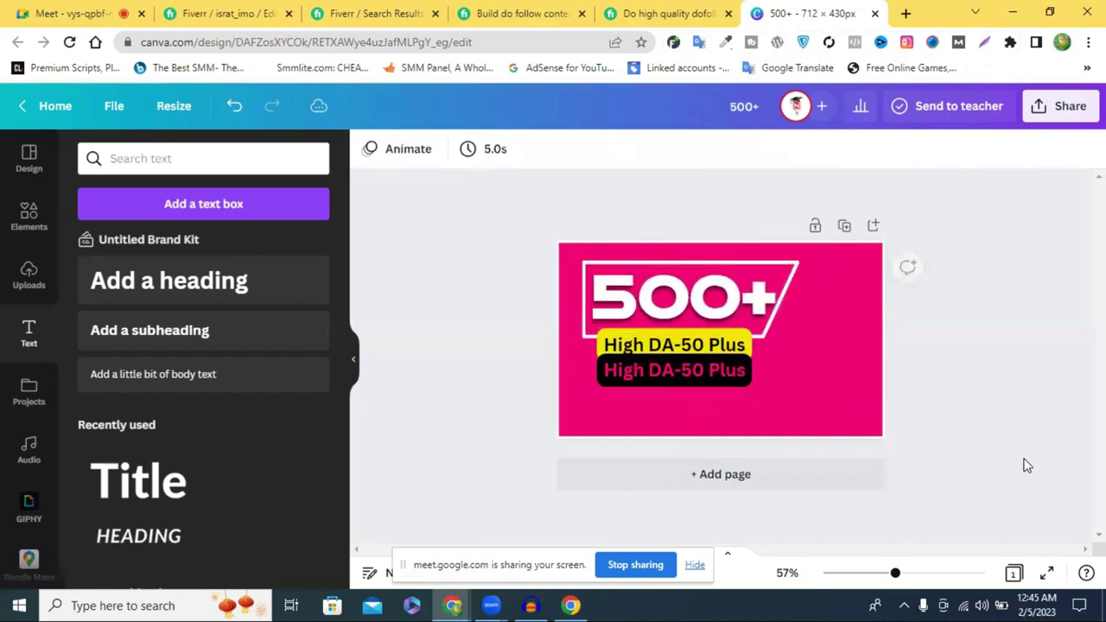